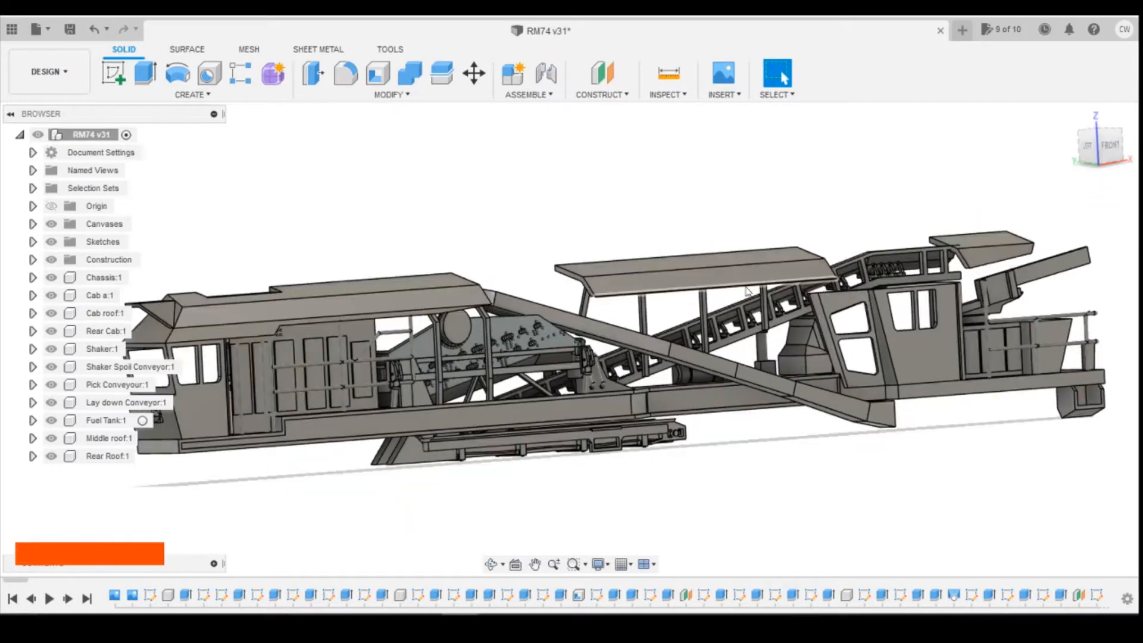
Examine the cab end of the machine, including the fuel tank and the conveyor above it, from several angles.
scroll(743, 288, "down", 3)
scroll(943, 292, "up", 6)
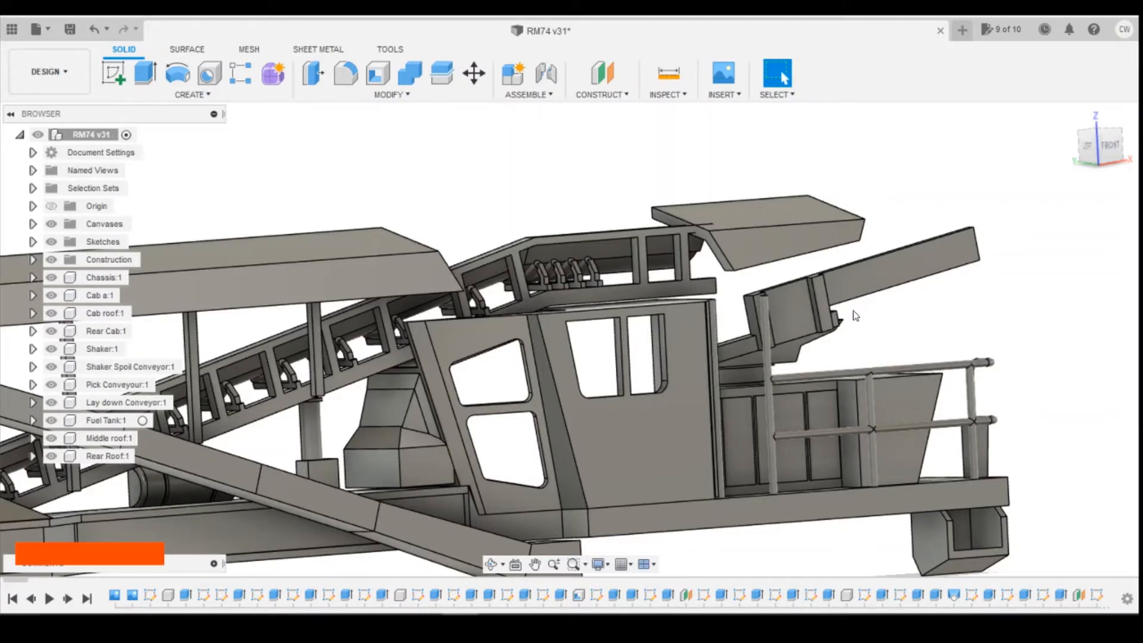
left_click(1108, 146)
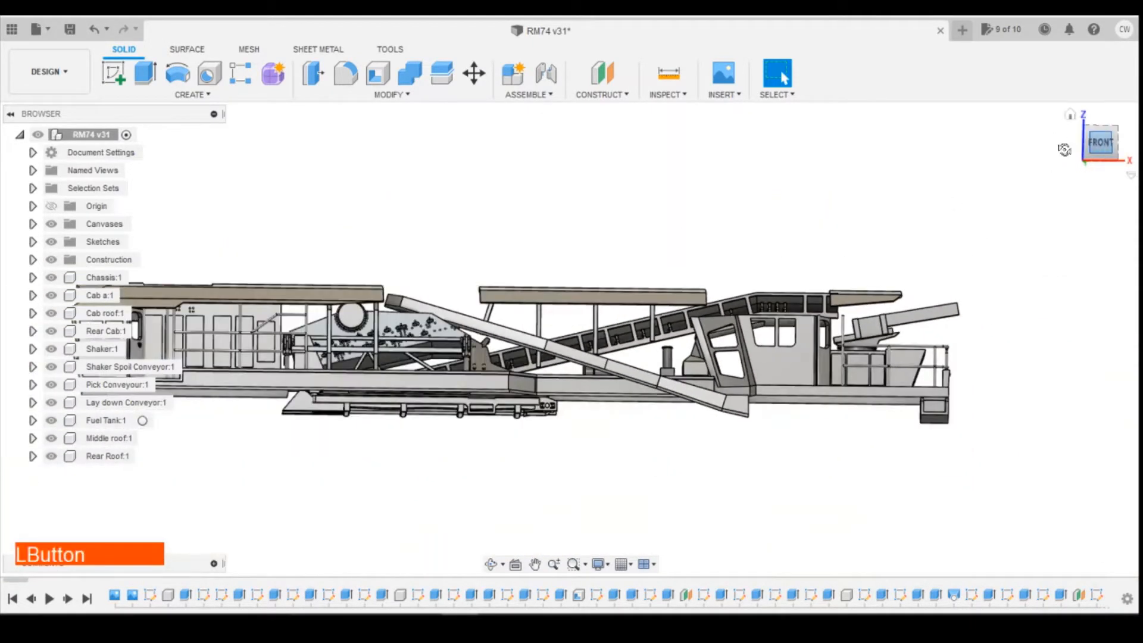
left_click(1064, 150)
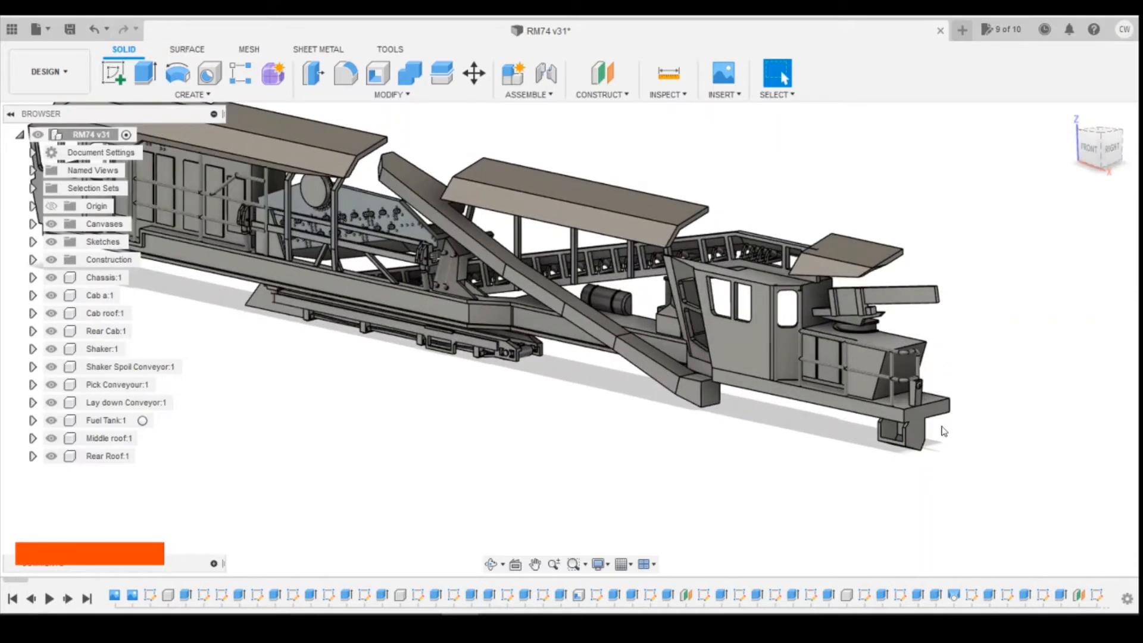
scroll(905, 301, "up", 3)
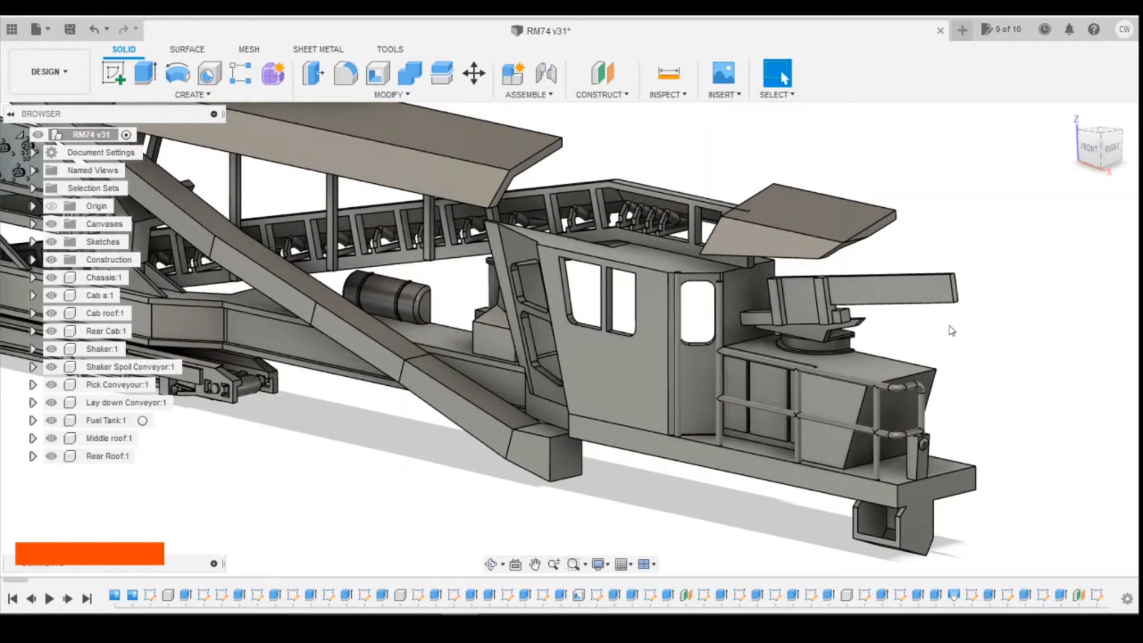
left_click_drag(1091, 148, 1118, 140)
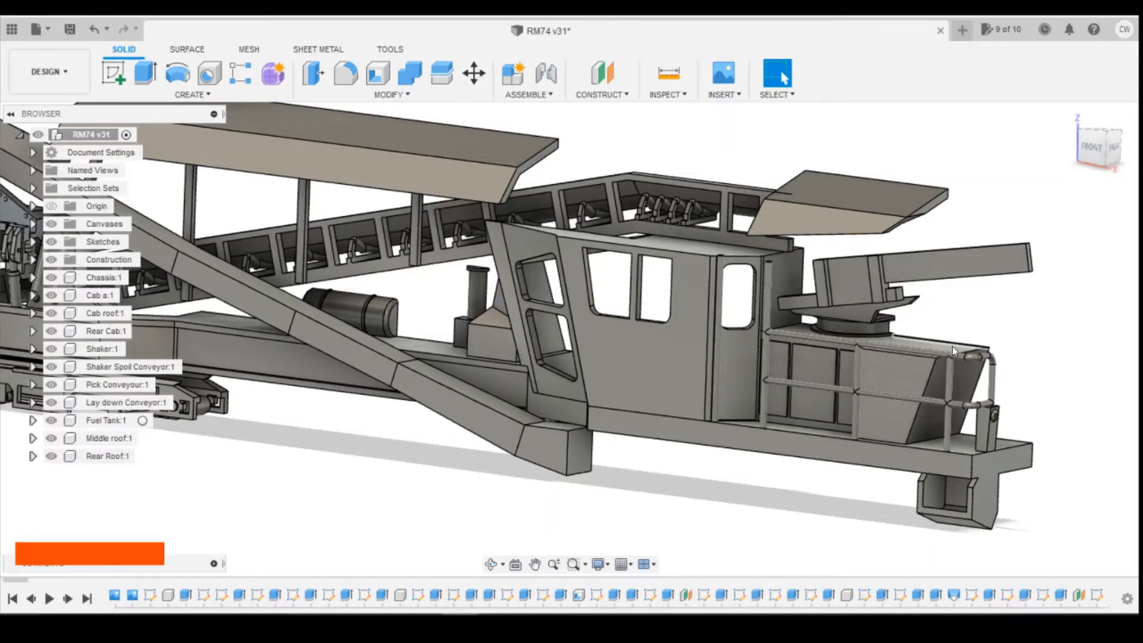
key("shift+z")
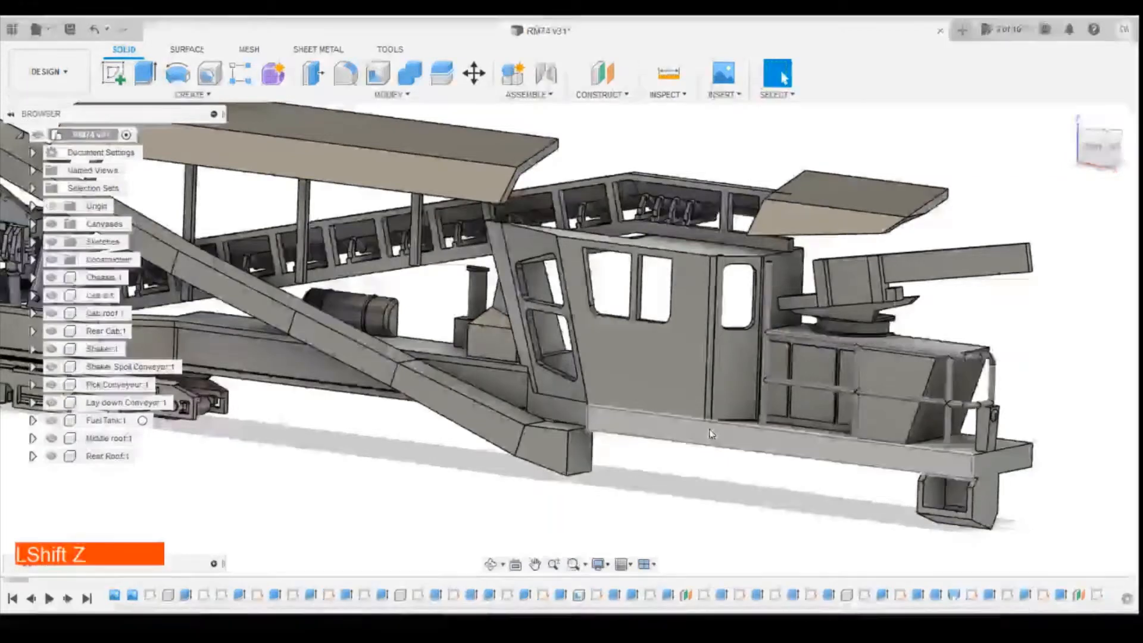
Activate the Fuel Tank component and split its body using the tank's top face as the splitting tool.
left_click(143, 420)
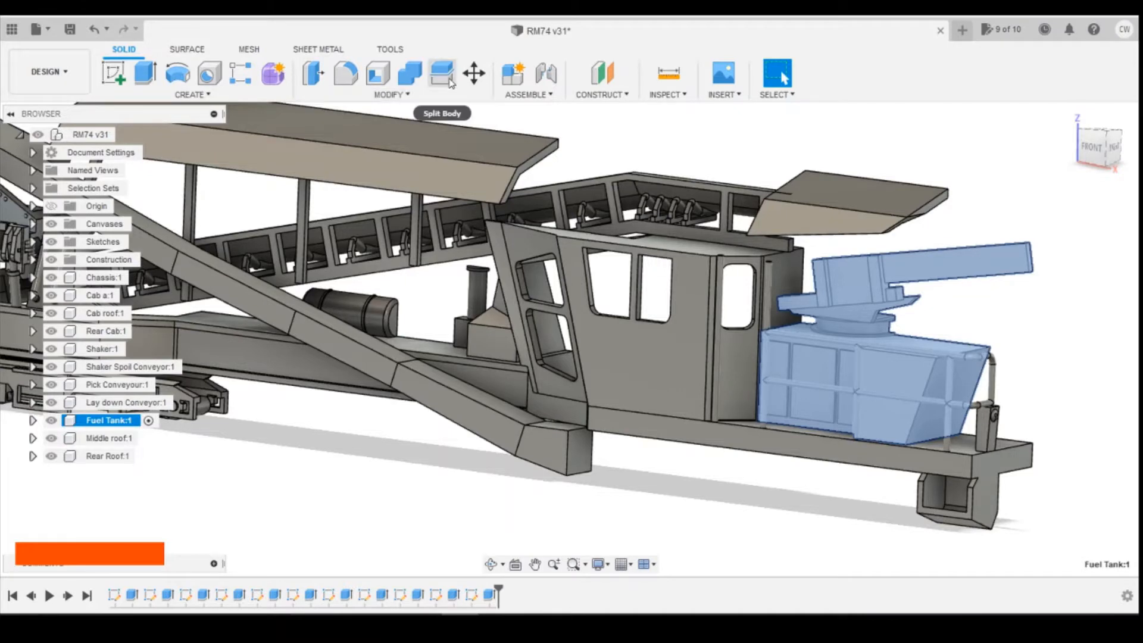
left_click(449, 80)
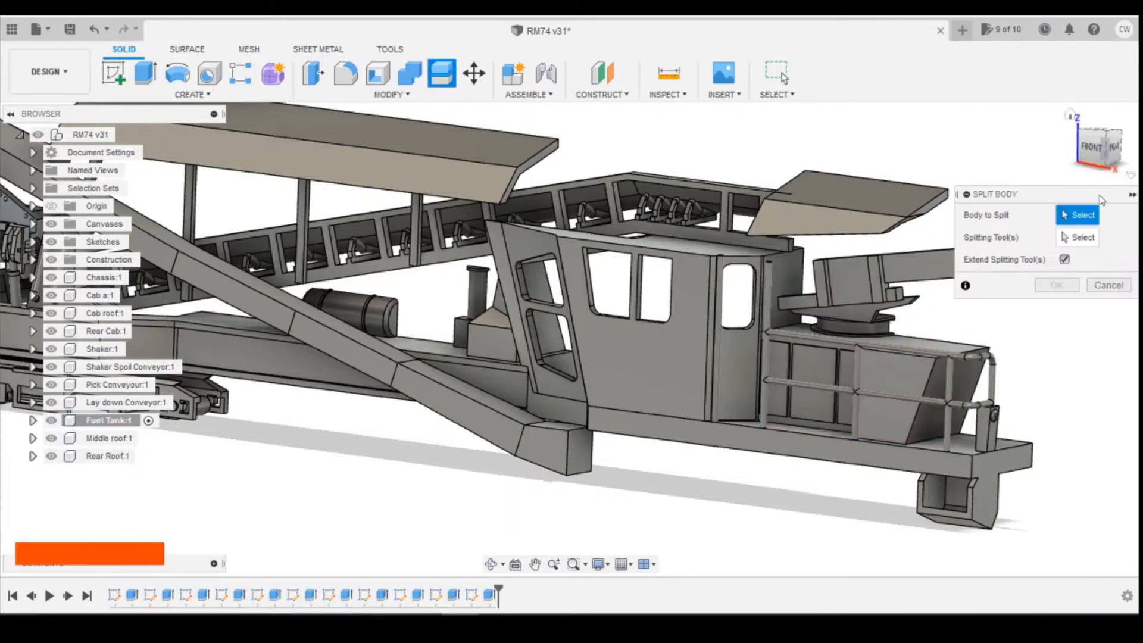
left_click(947, 352)
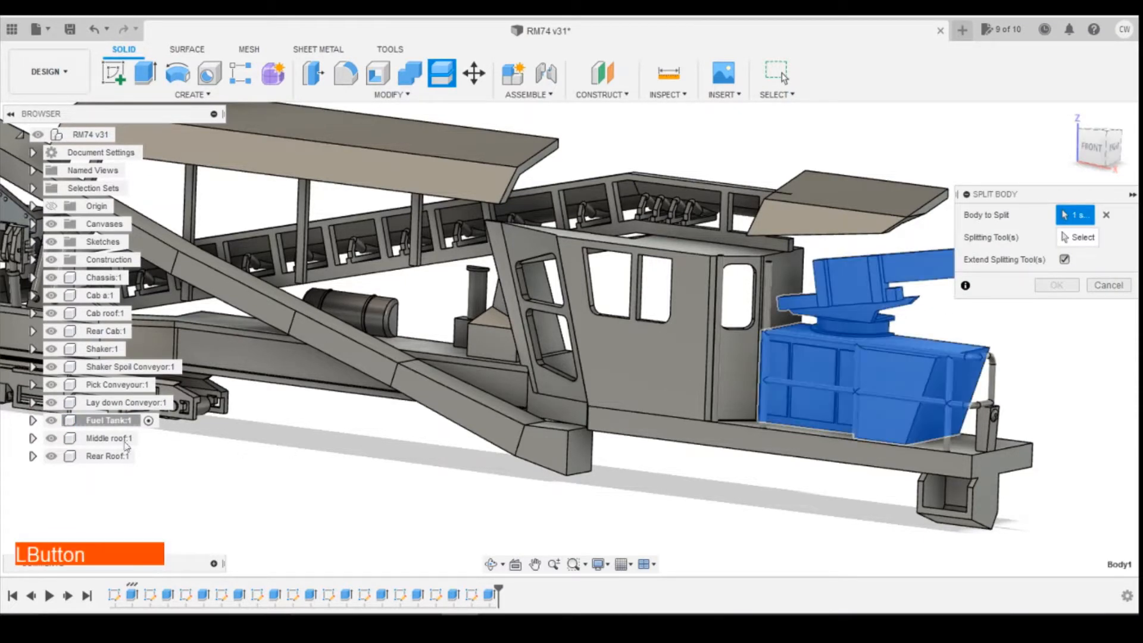
left_click(32, 420)
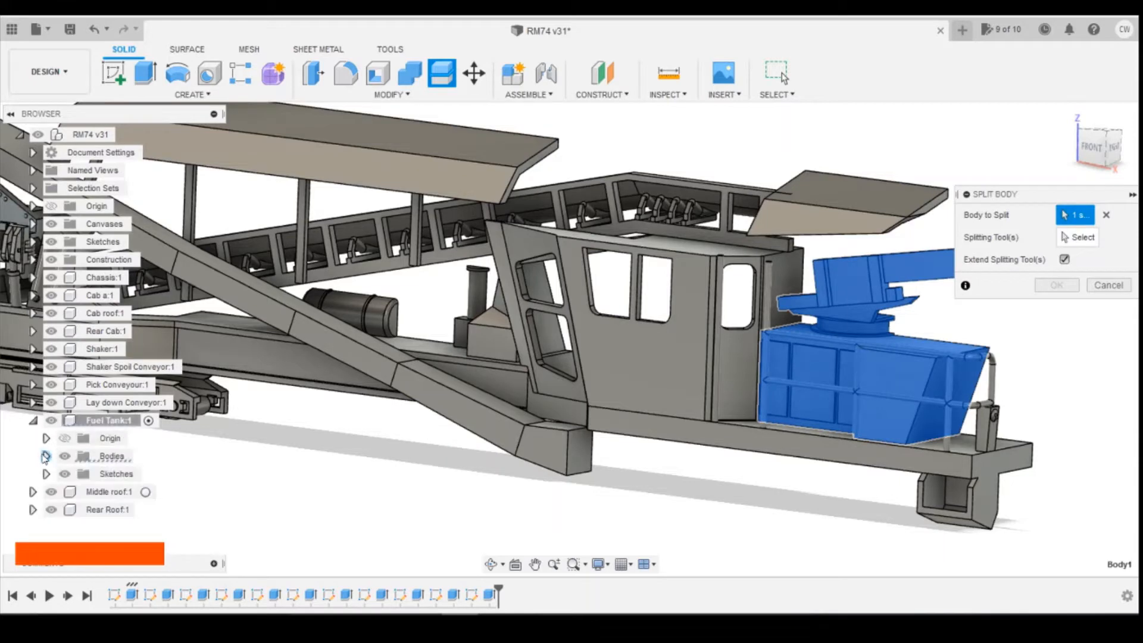
left_click(46, 456)
left_click(1077, 237)
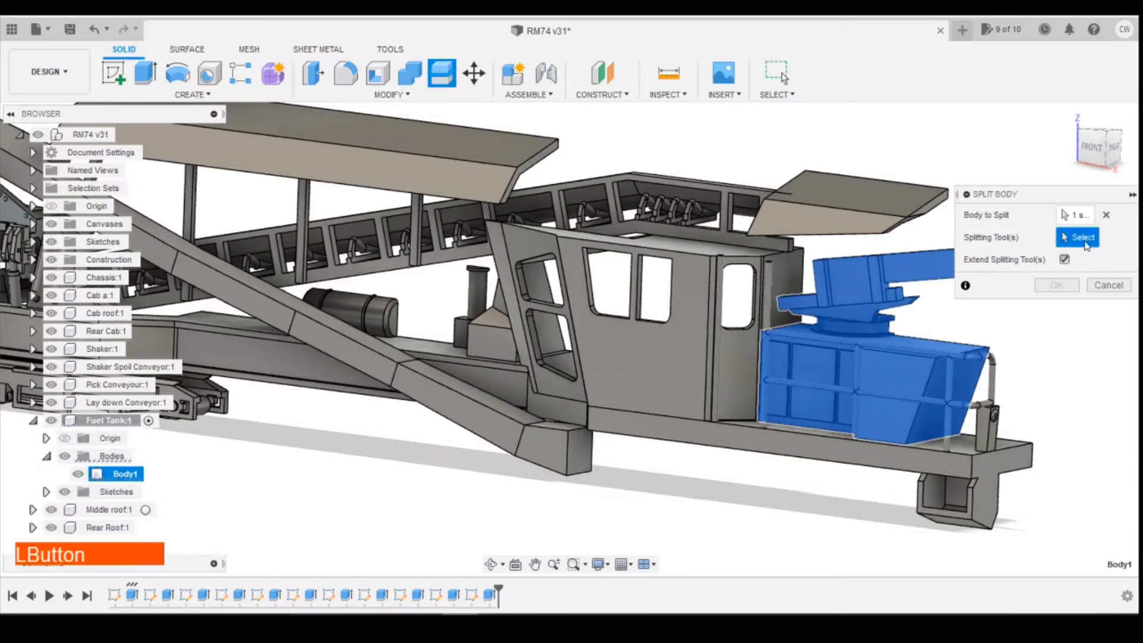
left_click_drag(1093, 149, 1081, 169)
scroll(1000, 429, "up", 5)
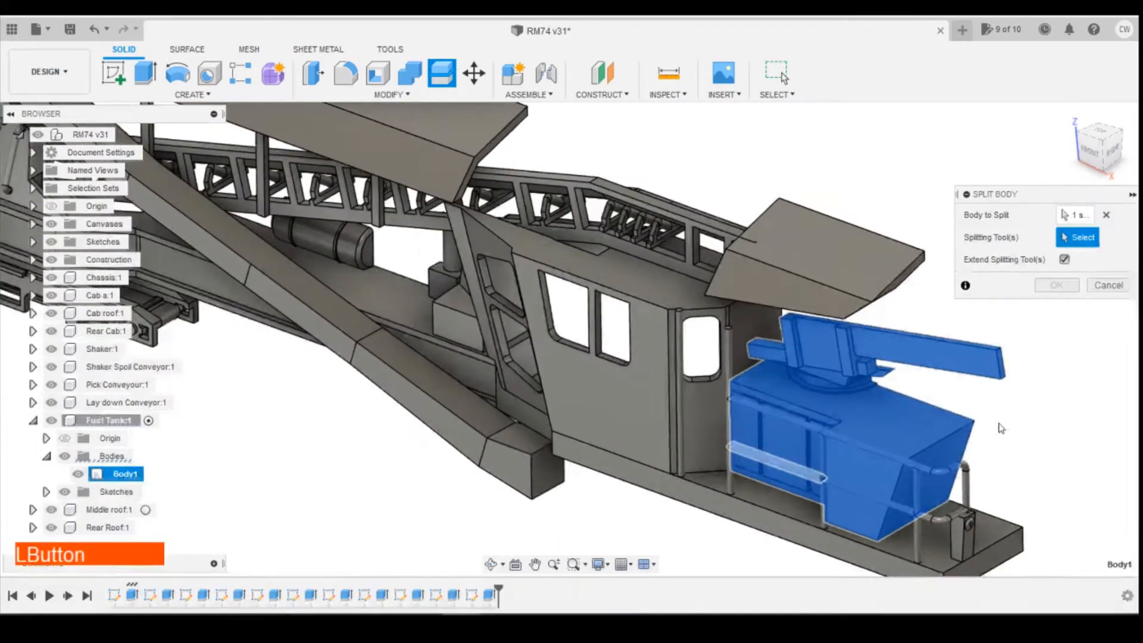
left_click(859, 405)
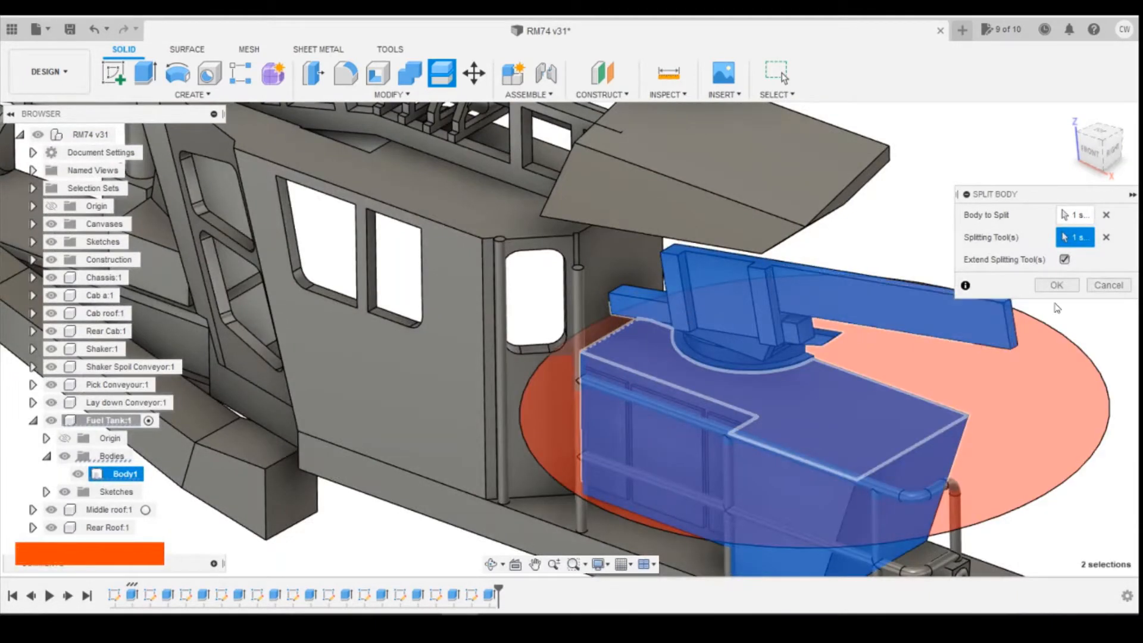
left_click(1061, 285)
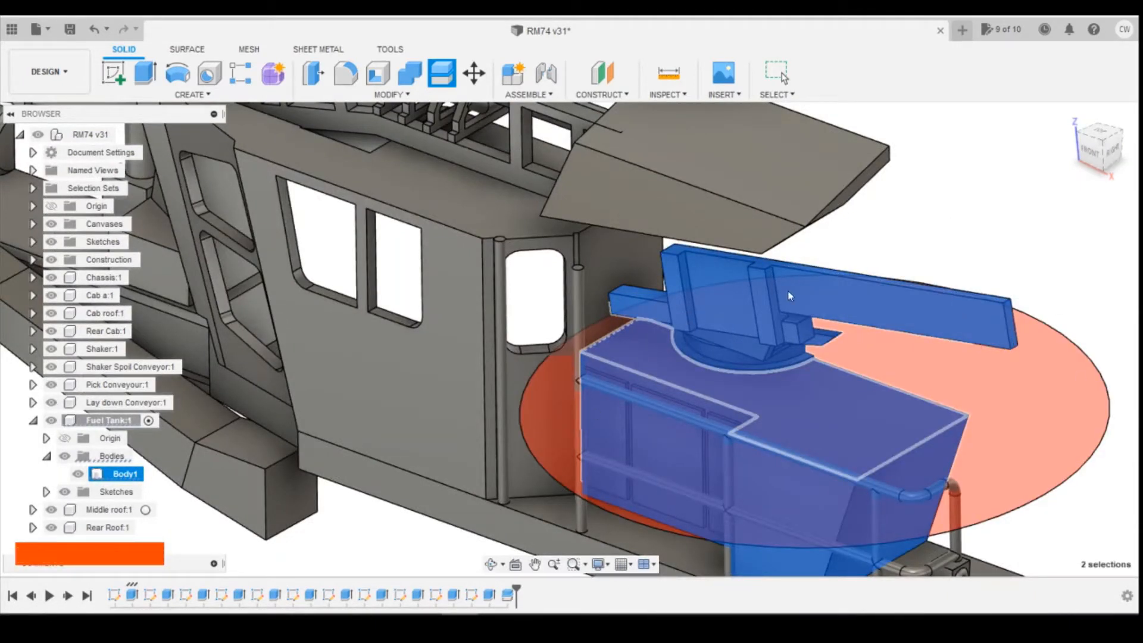
Rename the component's lower tank body to "fuel tank" and the upper body to "conveyor".
left_click_drag(1102, 155, 1112, 114)
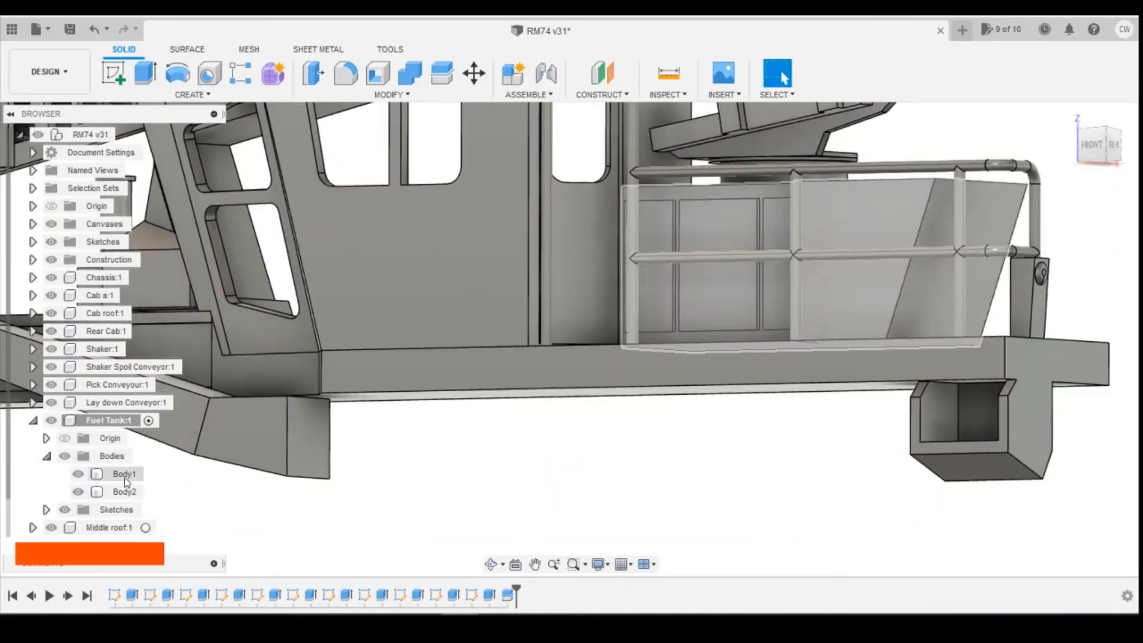
double_click(125, 474)
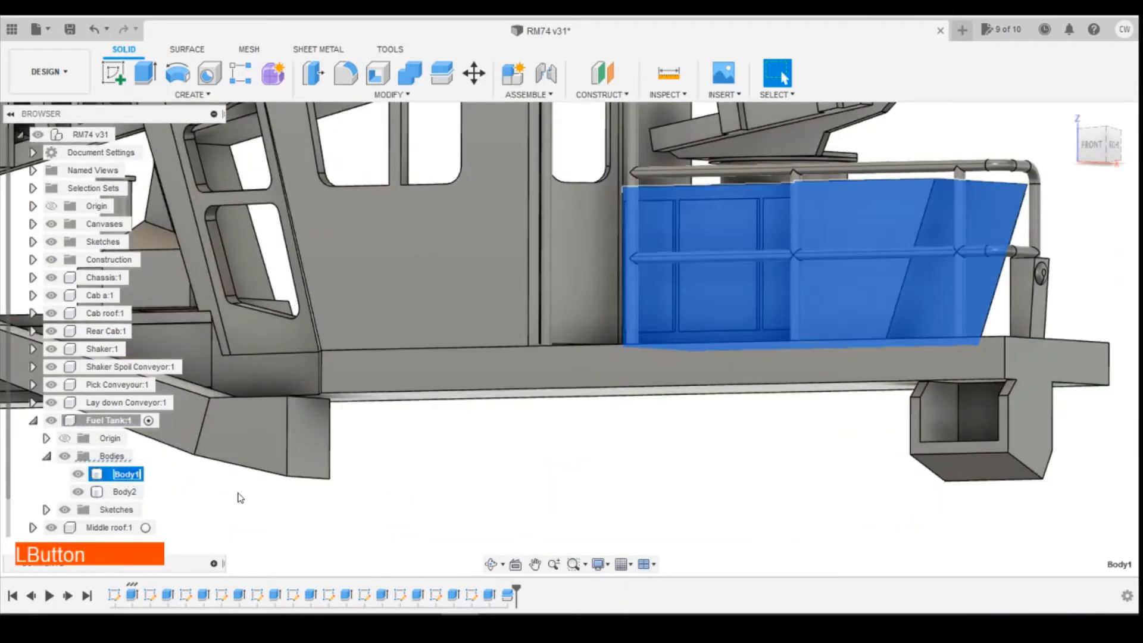
type("Fuel tan")
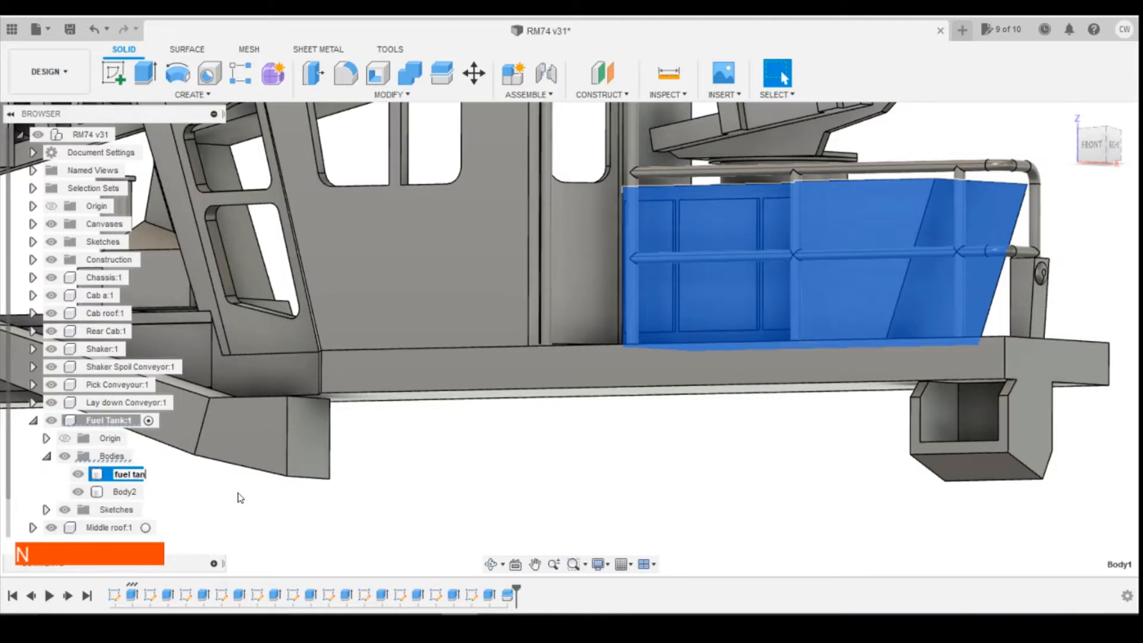
type("k")
left_click(128, 492)
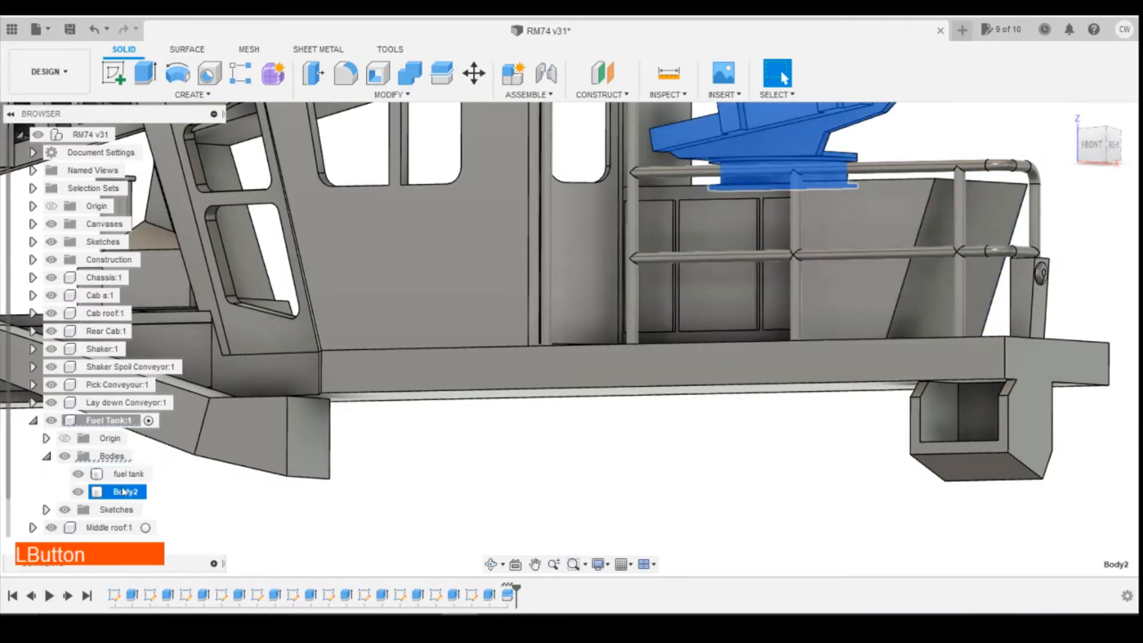
double_click(128, 492)
type("conveyp")
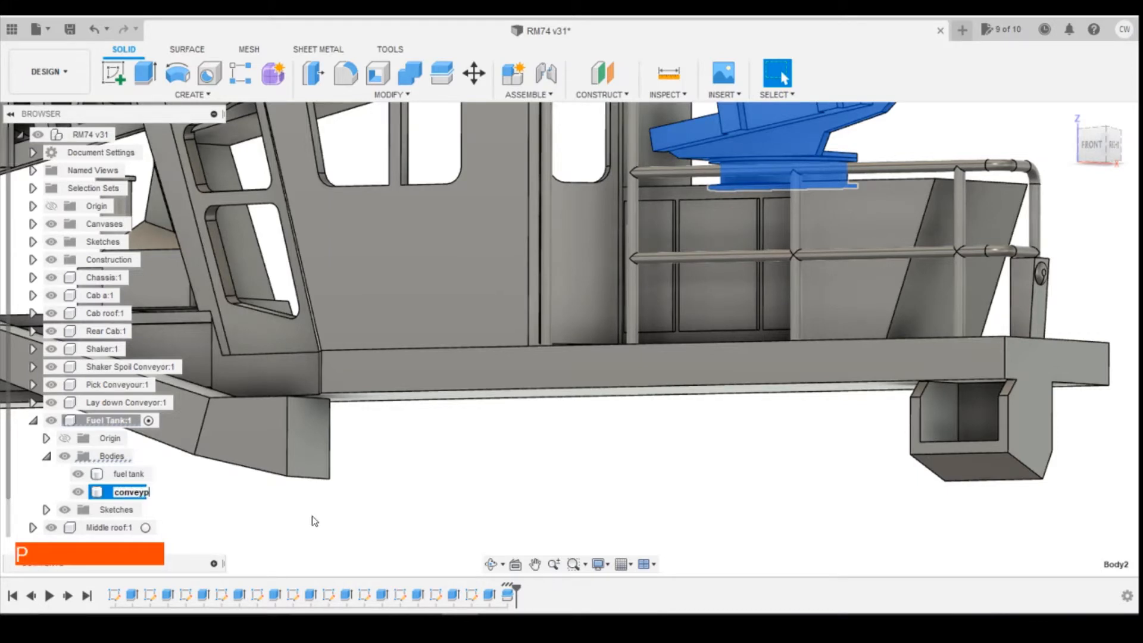
key("BackSpace")
type("or")
left_click(535, 449)
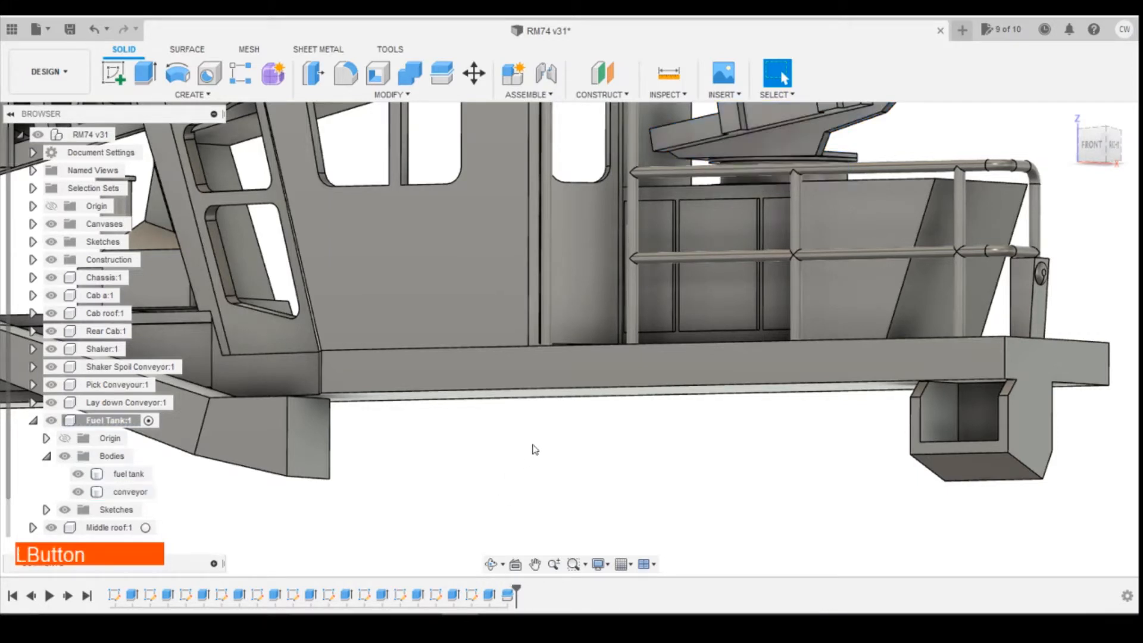
Switch to the Photos viewer and browse the reference photos for the shape of the machine's end conveyor.
scroll(767, 443, "down", 3)
left_click_drag(1101, 148, 1115, 166)
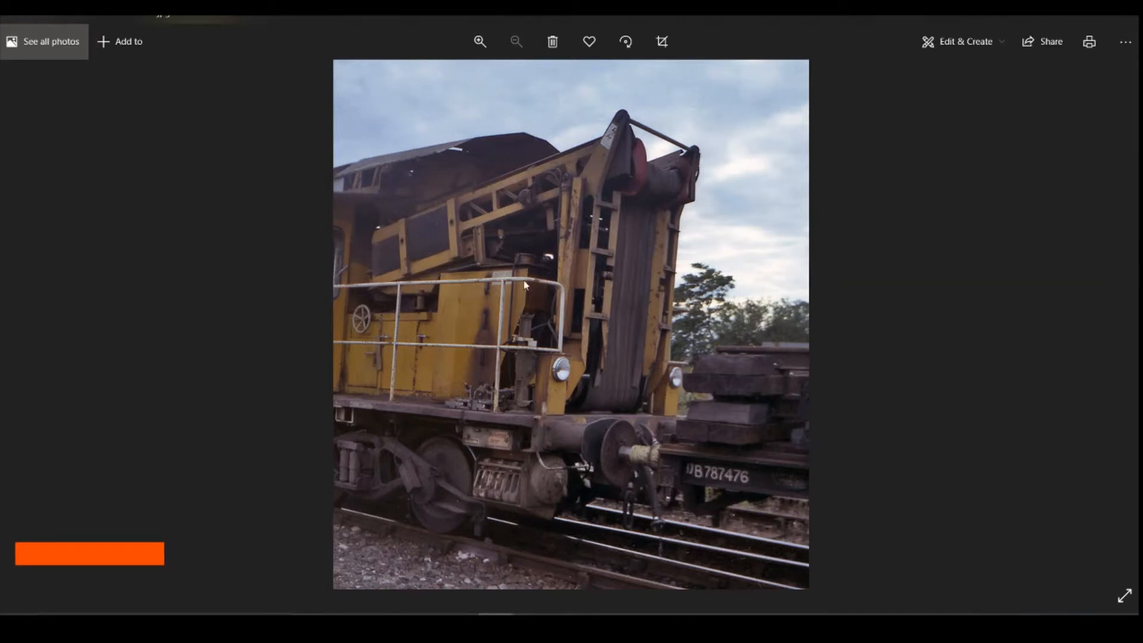
left_click(21, 323)
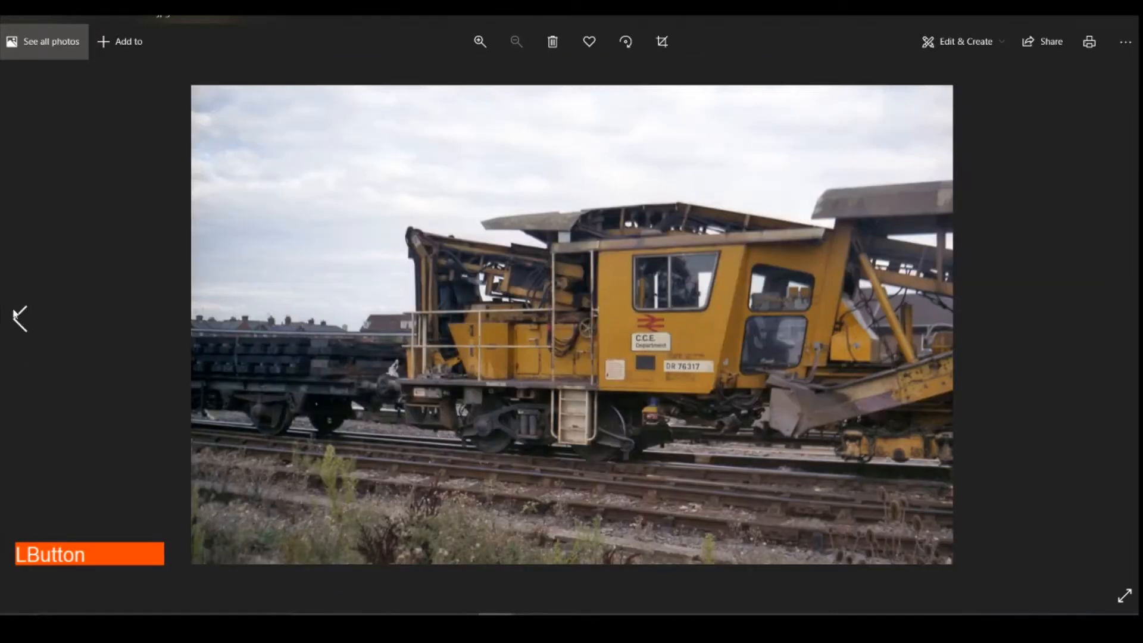
left_click(18, 316)
left_click(20, 314)
left_click(19, 315)
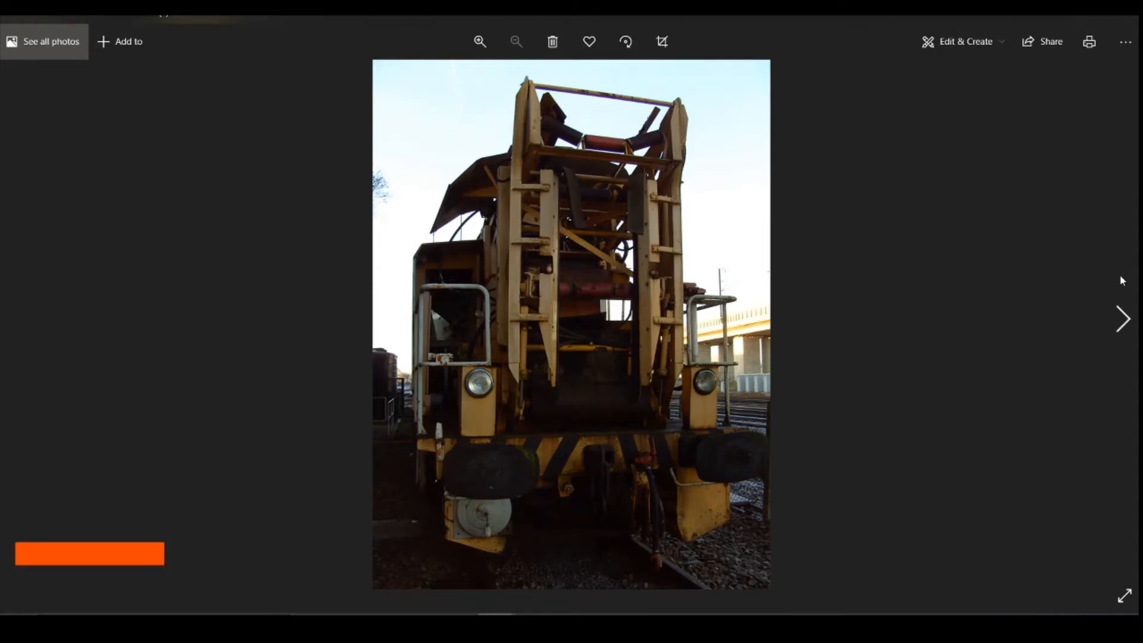
left_click(1123, 324)
left_click(1127, 326)
left_click(1122, 326)
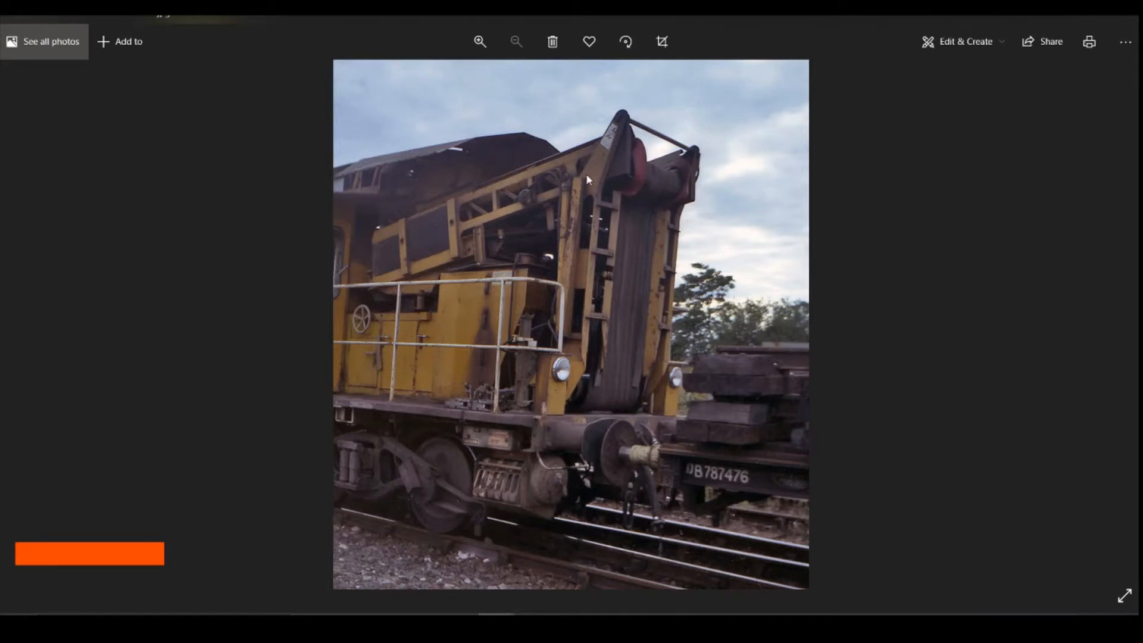
left_click(1122, 319)
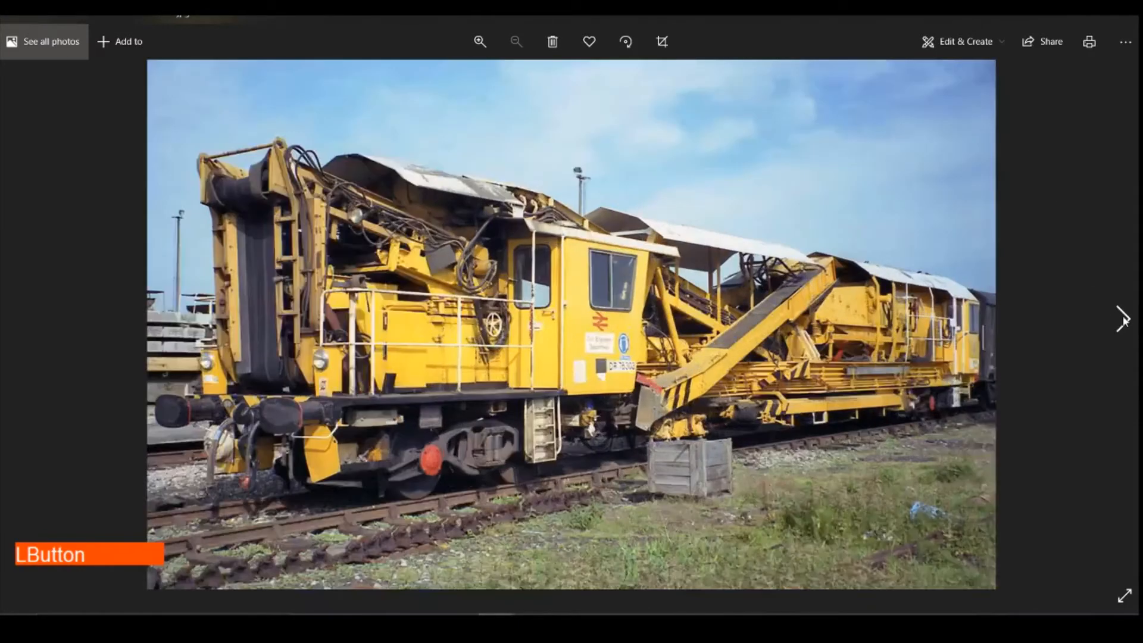
left_click(1122, 318)
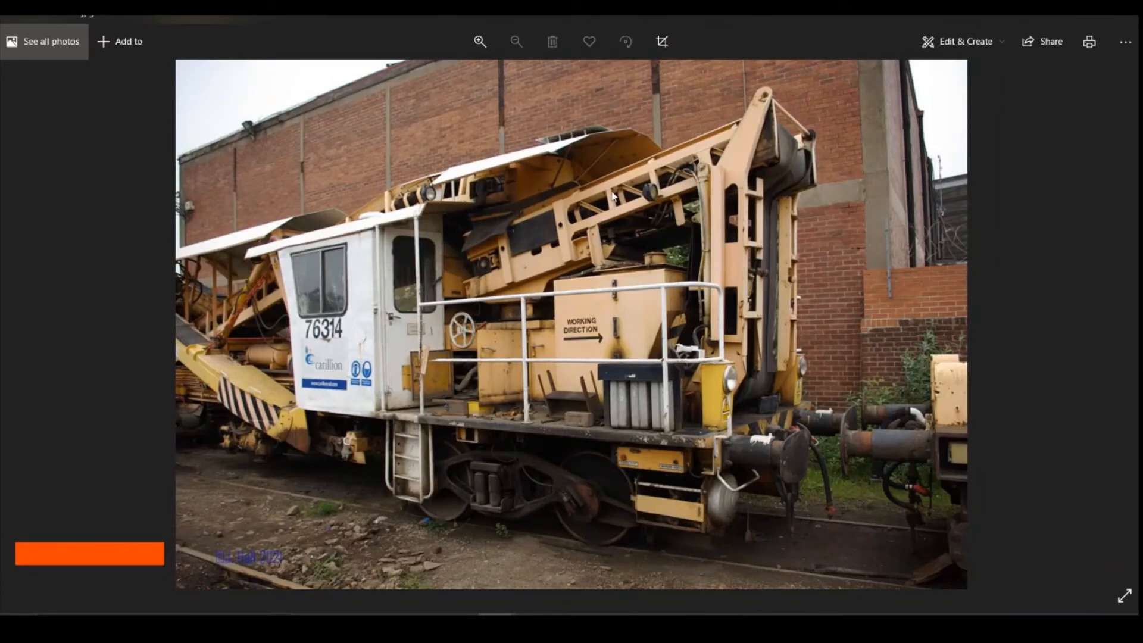
left_click(1122, 319)
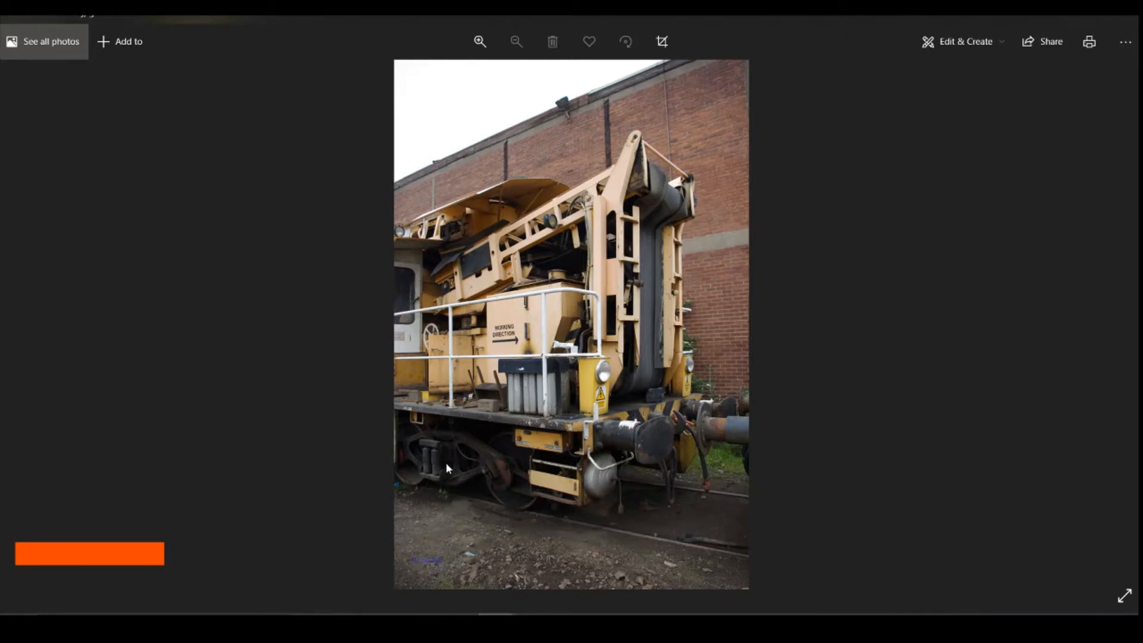
Return to Fusion 360, start a sketch on the conveyor boom's side face, and check the reference photo rm74019.jpg.
key("shift+z")
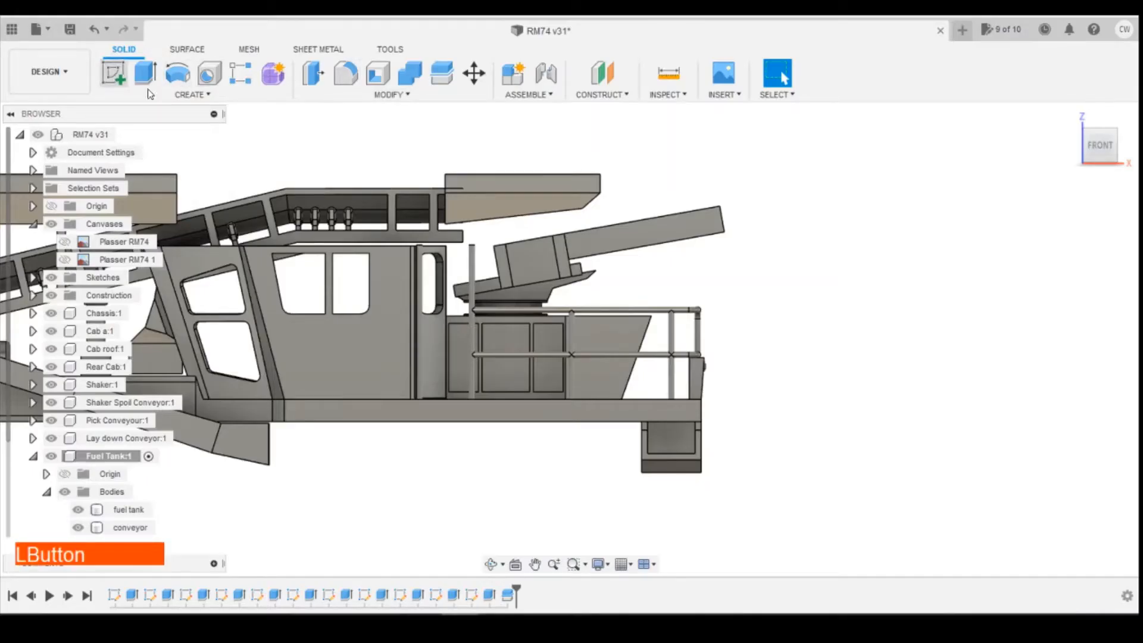
left_click(588, 230)
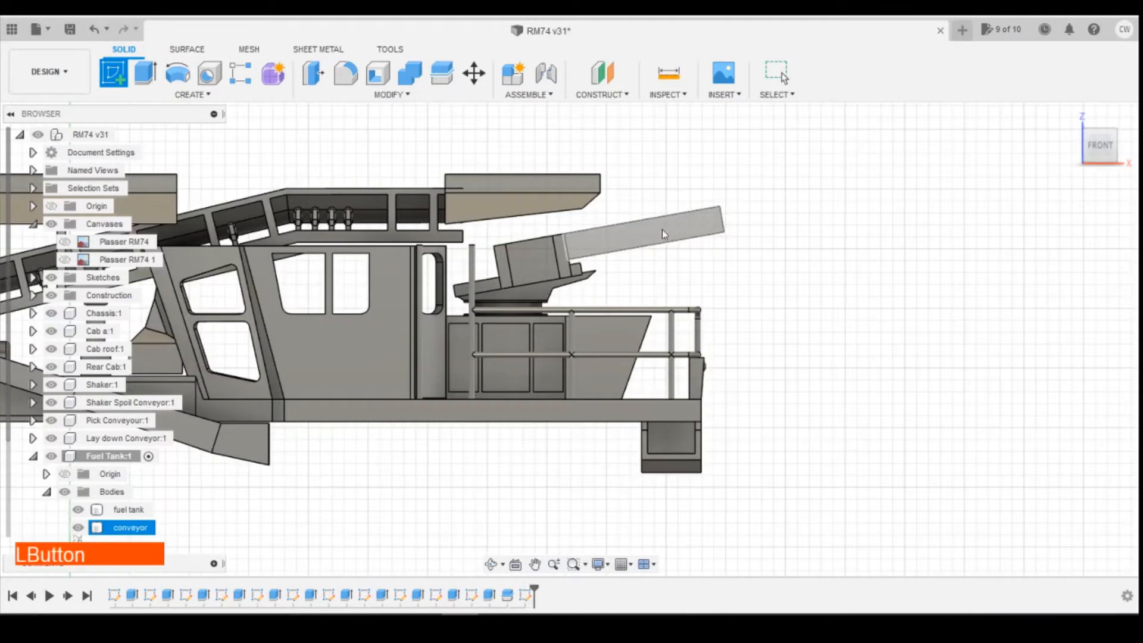
left_click(660, 233)
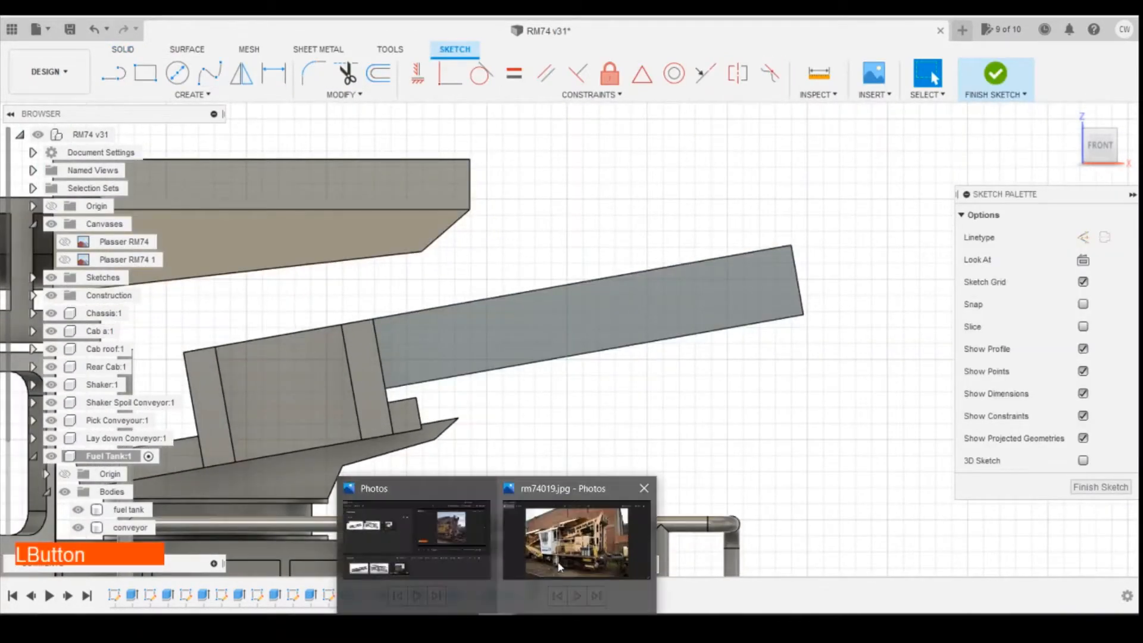
left_click(583, 535)
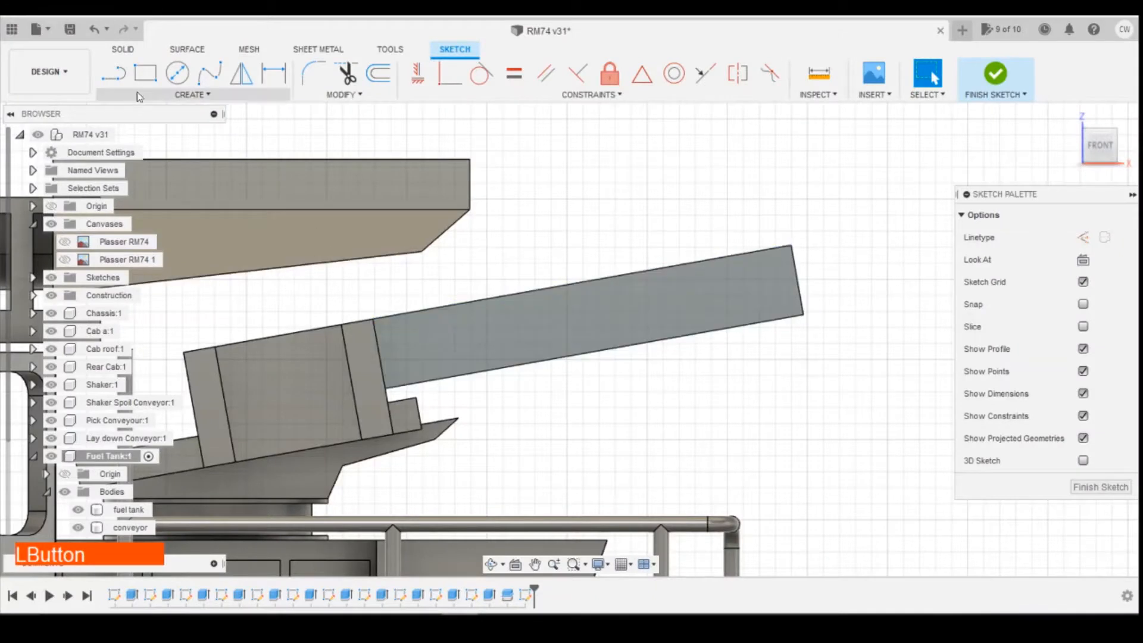
Sketch a three-point rectangle about 1.2 mm high along most of the conveyor boom's side face.
left_click(192, 94)
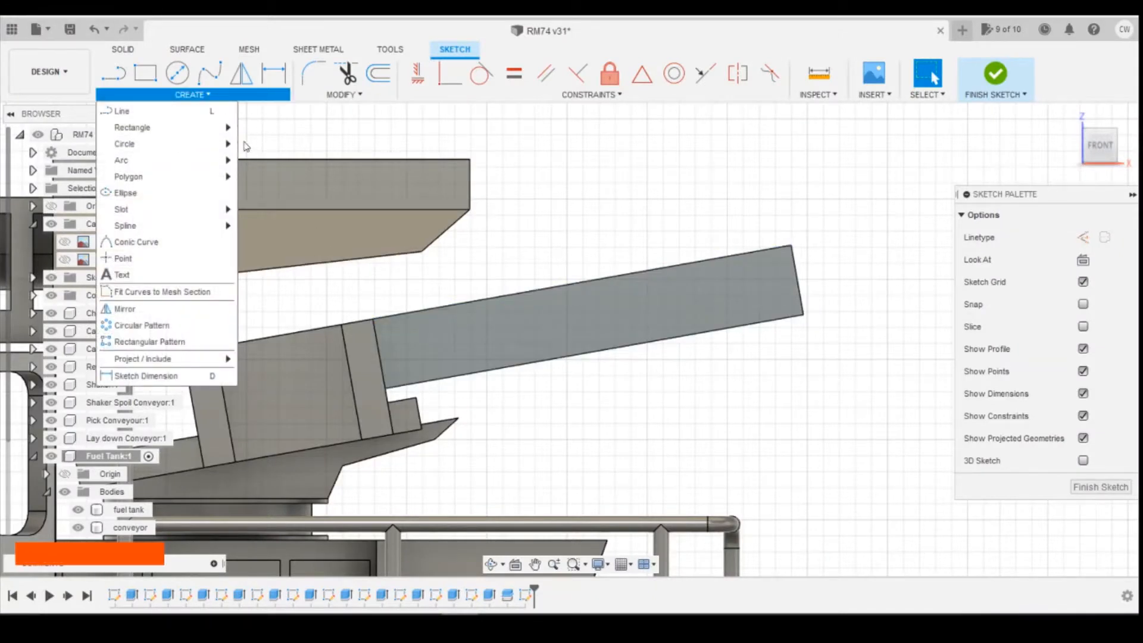
mouse_move(214, 128)
left_click(277, 143)
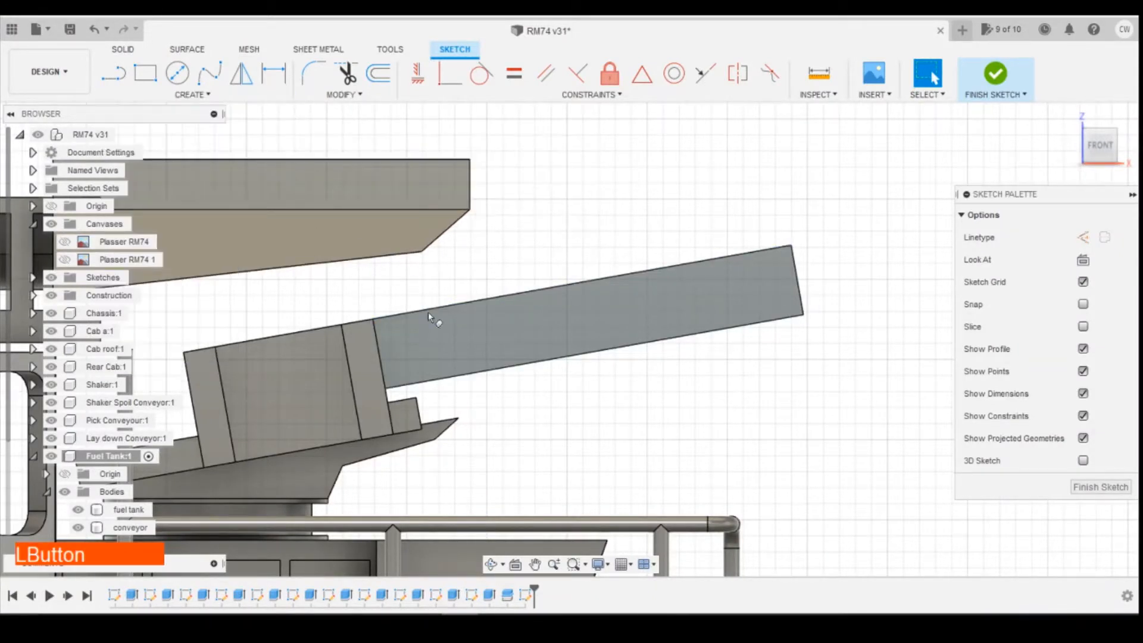
left_click(396, 332)
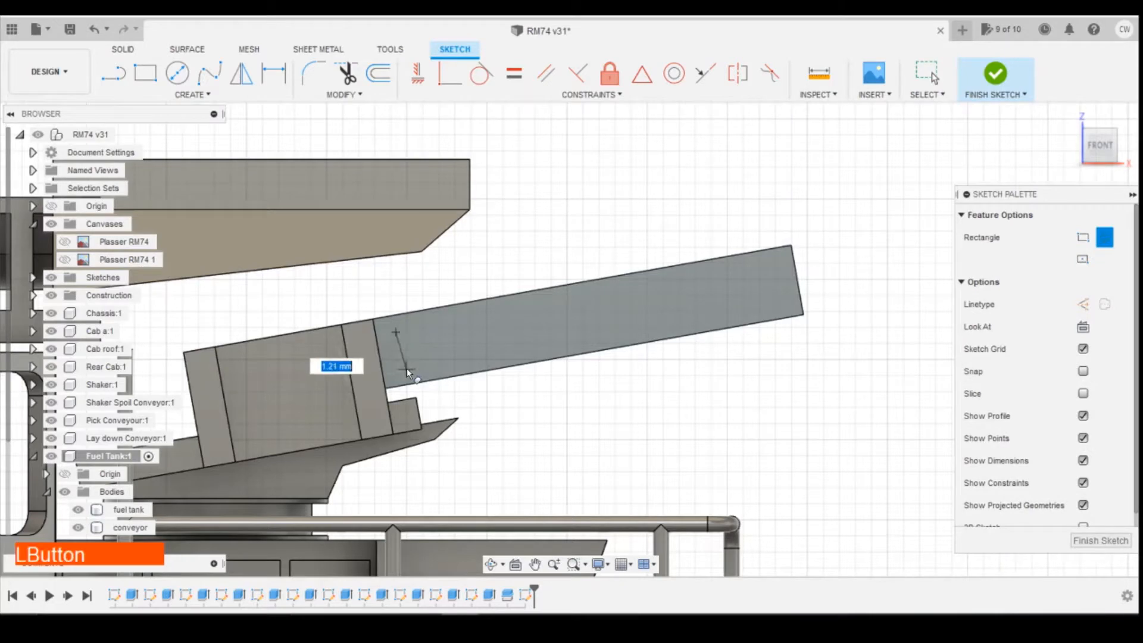
scroll(399, 370, "up", 2)
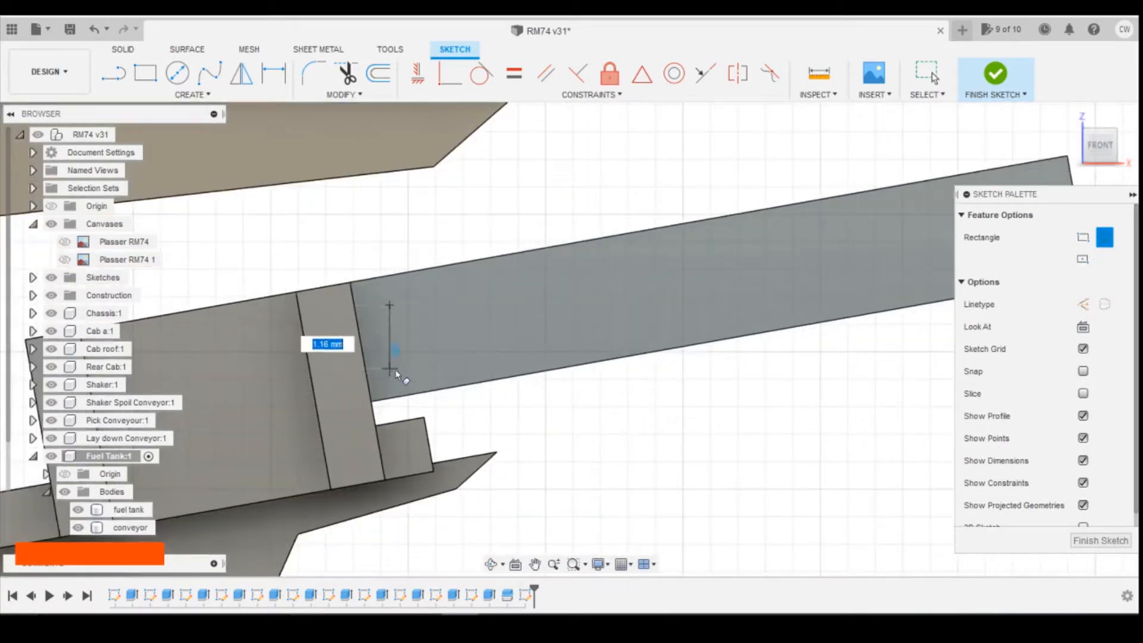
left_click(404, 365)
scroll(348, 394, "down", 2)
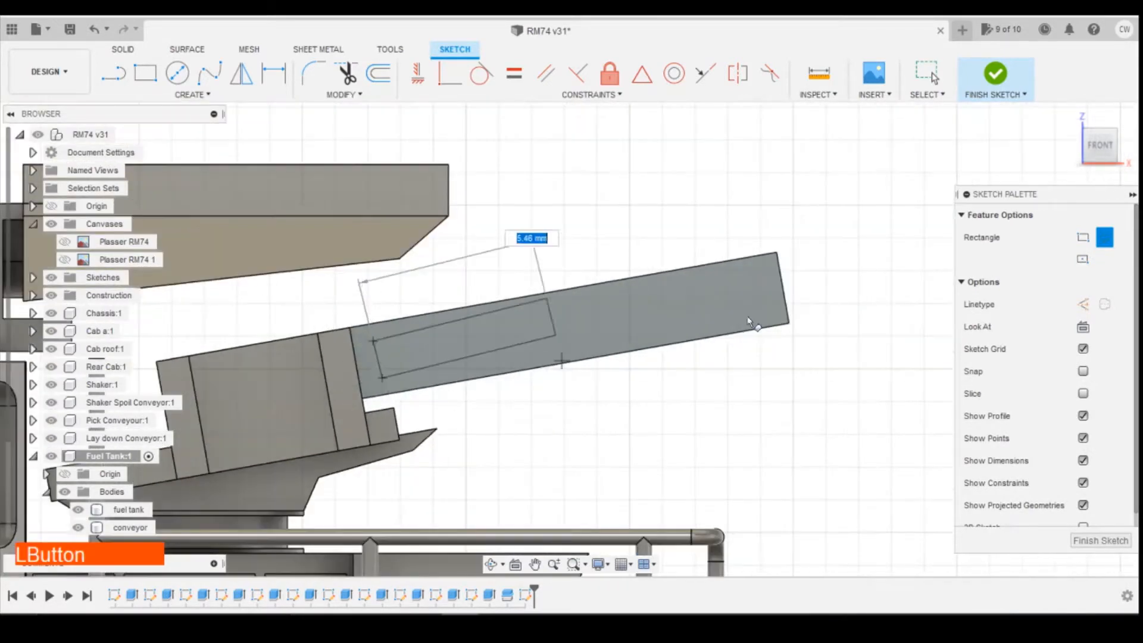
left_click(768, 307)
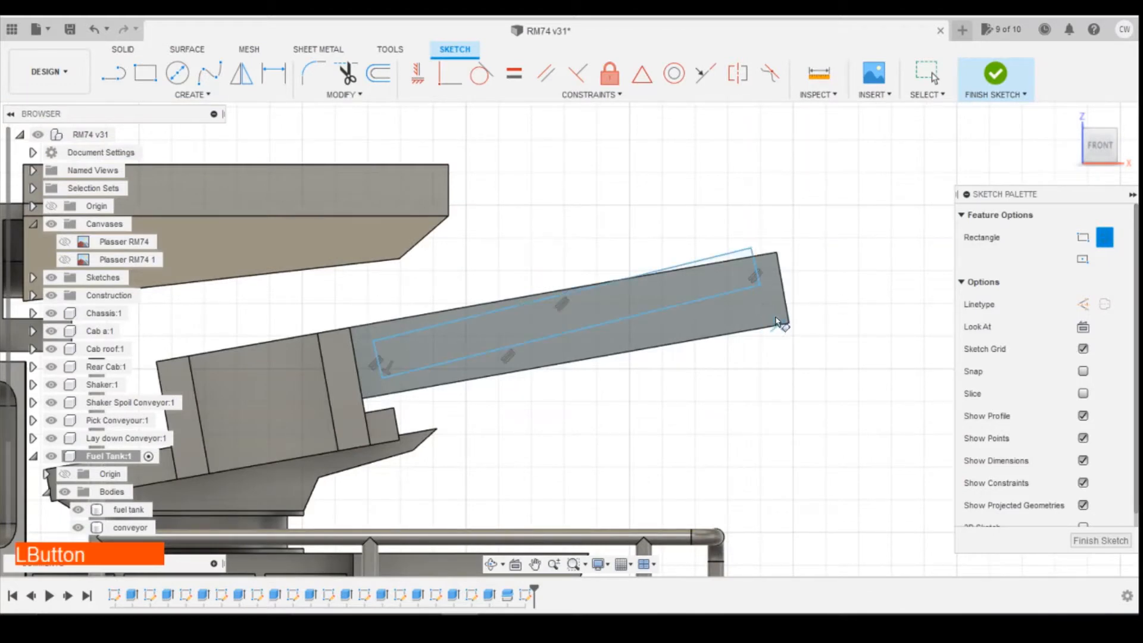
key("Escape")
Constrain the rectangle parallel to the boom's bottom edge and pull its outer end inward to a length of about 11 mm.
left_click(555, 83)
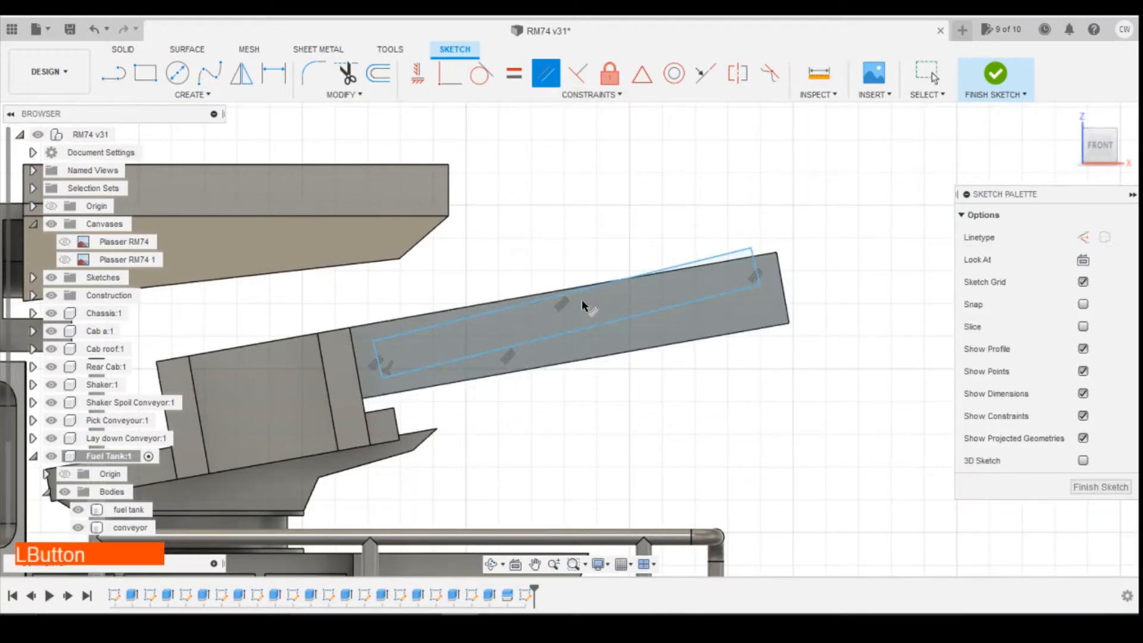
left_click(589, 328)
left_click(602, 356)
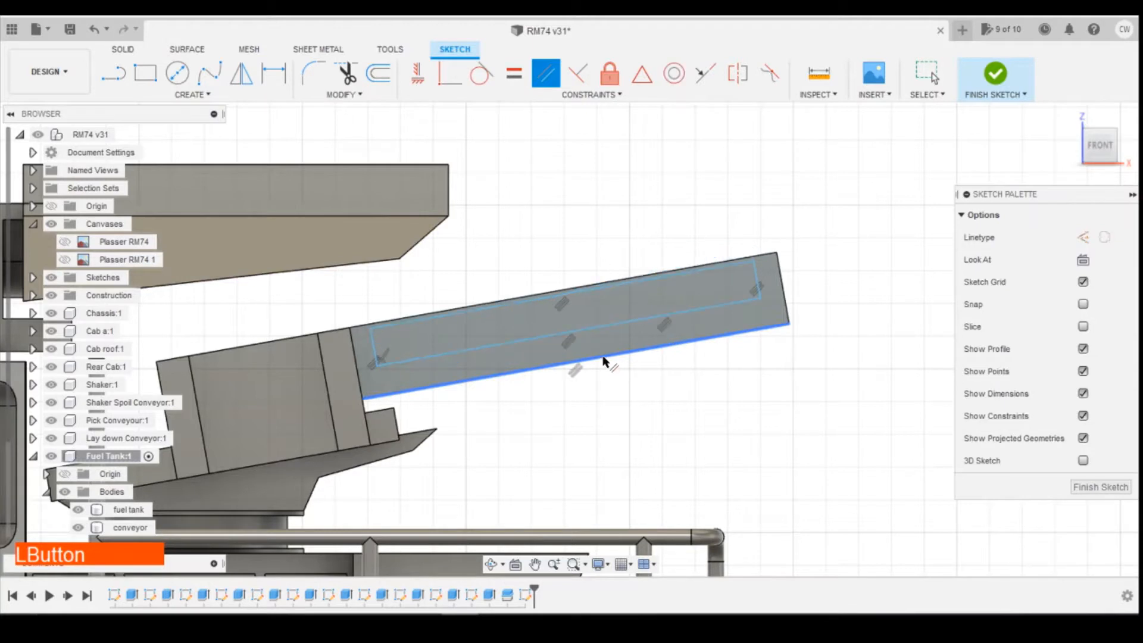
scroll(530, 395, "up", 1)
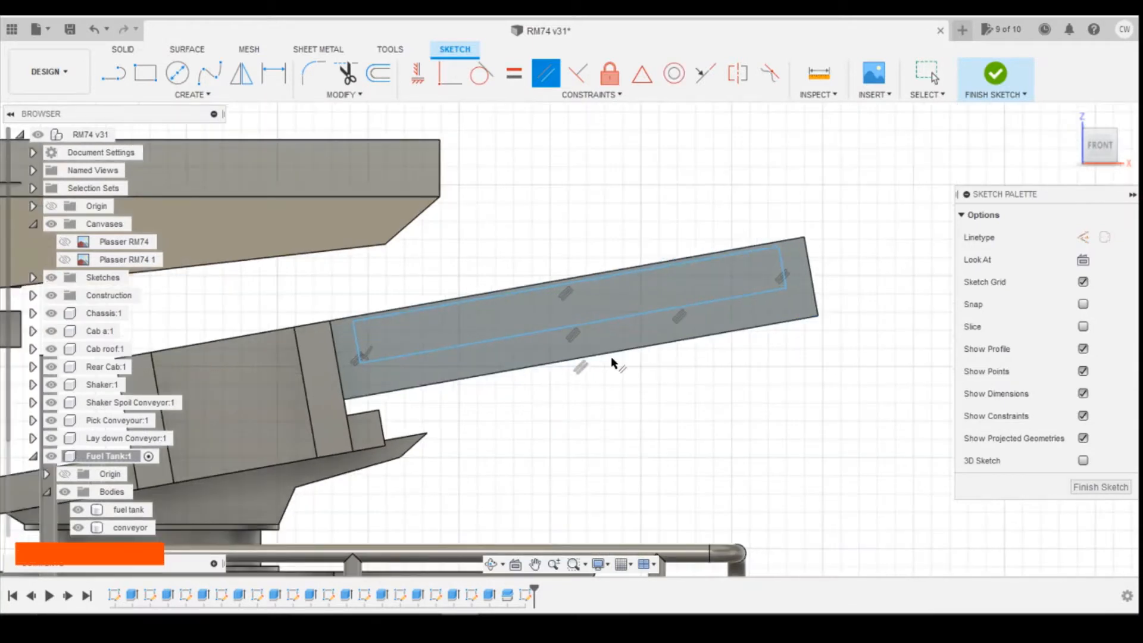
scroll(613, 361, "down", 1)
key("Escape")
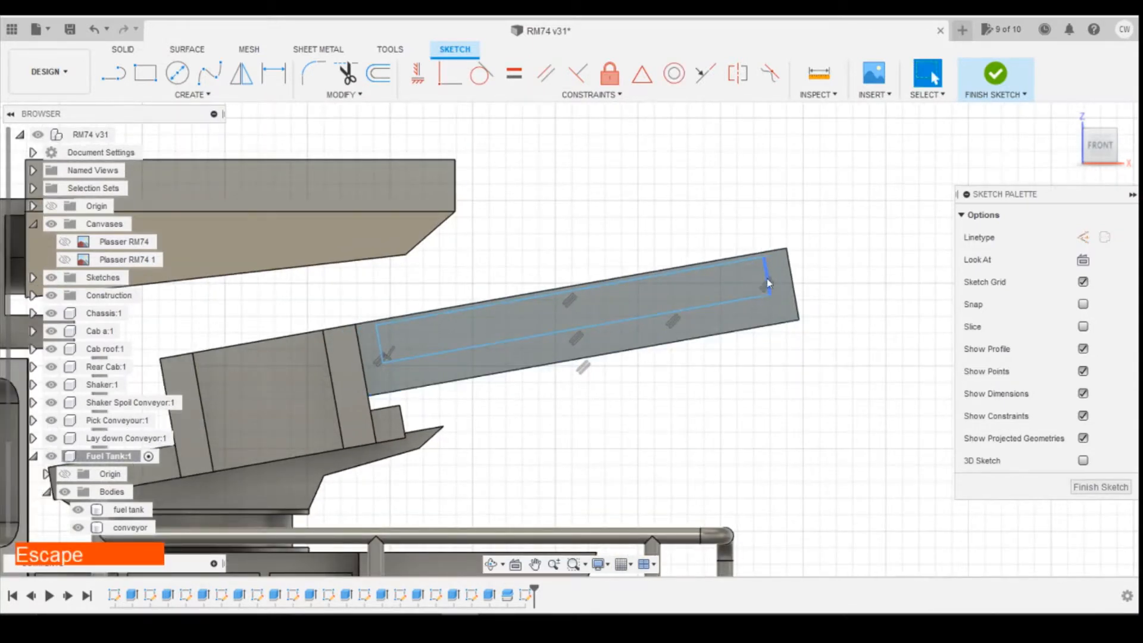
left_click_drag(767, 283, 739, 285)
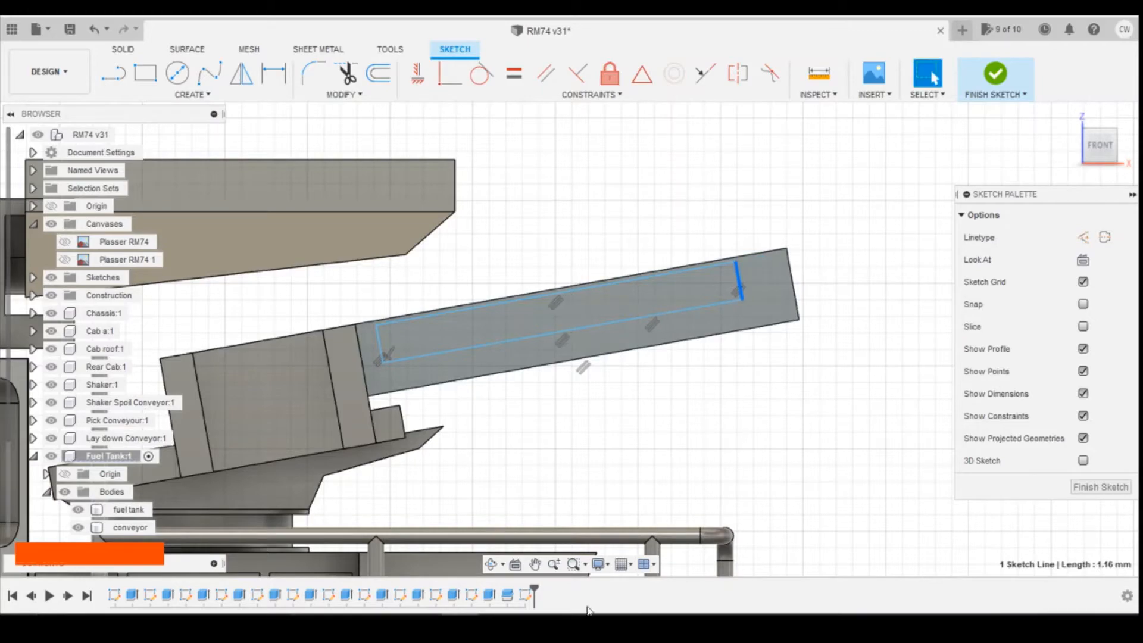
Compare the boom sketch with the reference photo rm74019.jpg in the Photos viewer and return to Fusion 360.
mouse_move(498, 622)
left_click(570, 591)
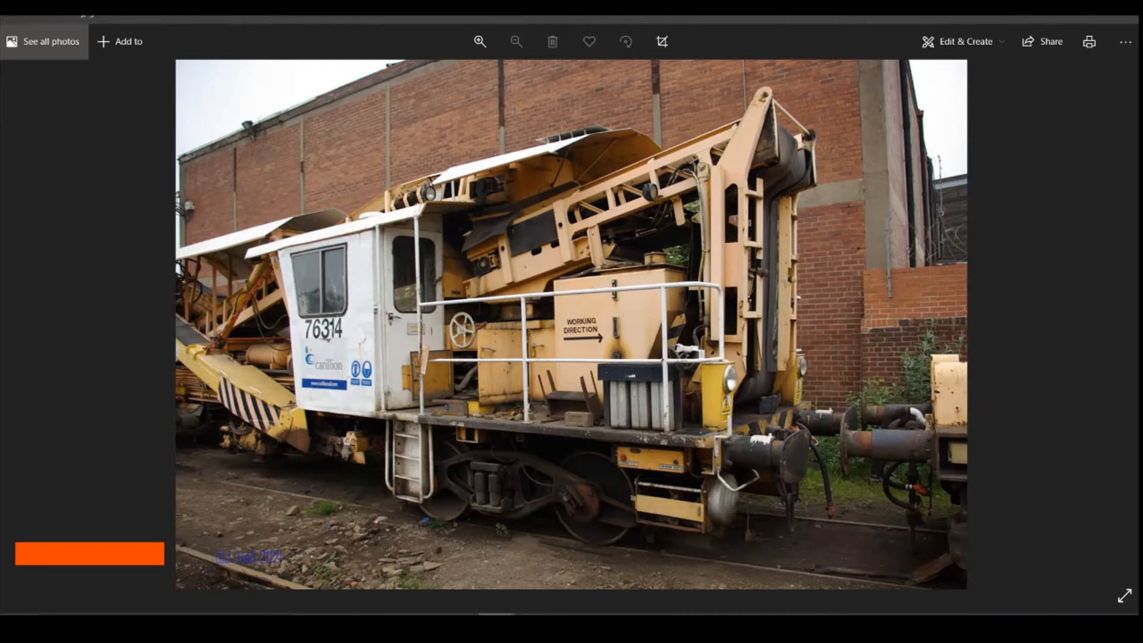
mouse_move(458, 622)
left_click(458, 565)
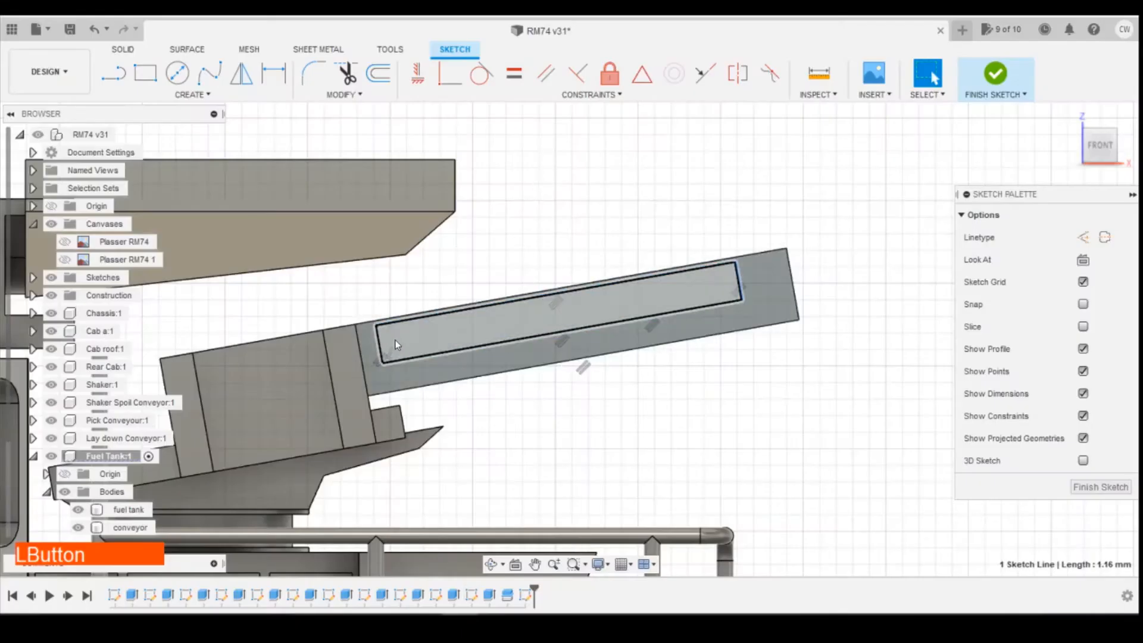
left_click(791, 282)
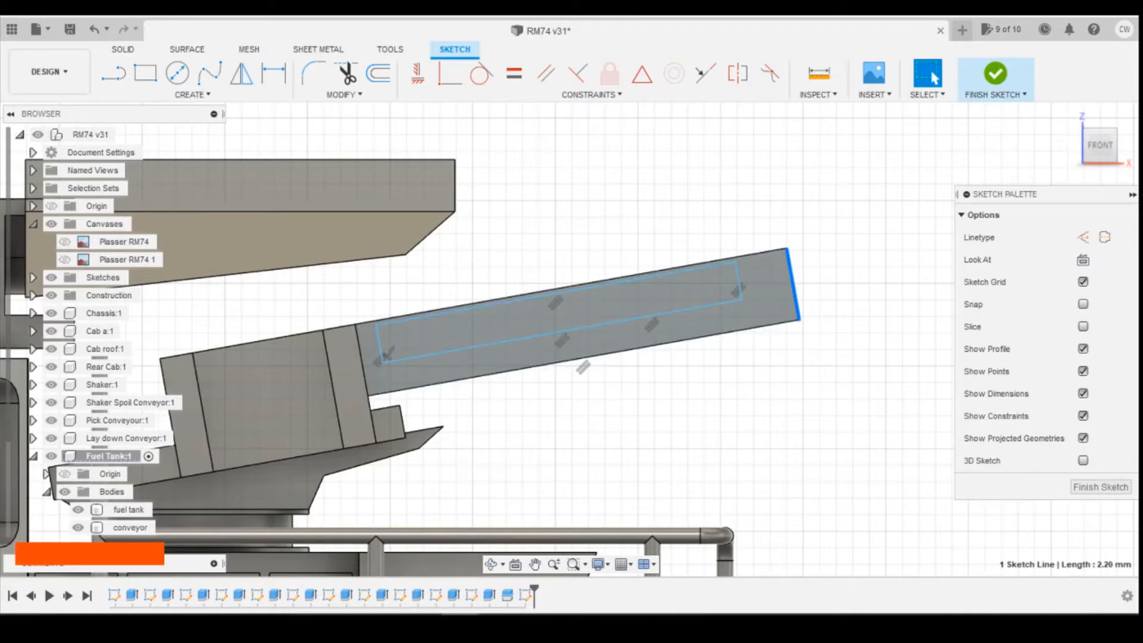
left_click(547, 542)
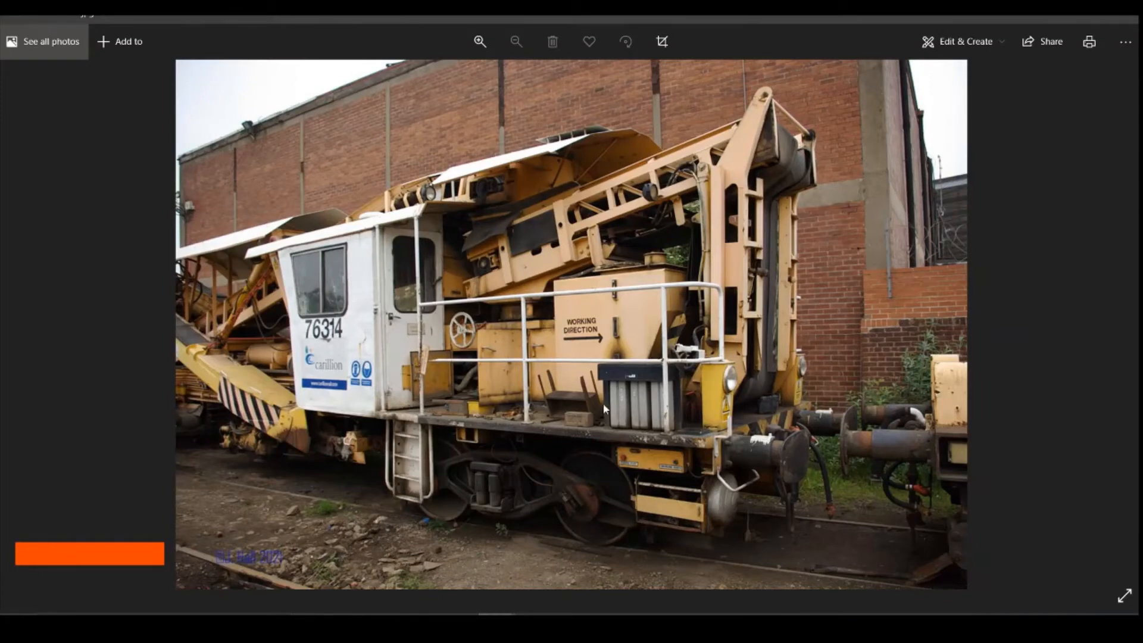
mouse_move(459, 620)
left_click(461, 559)
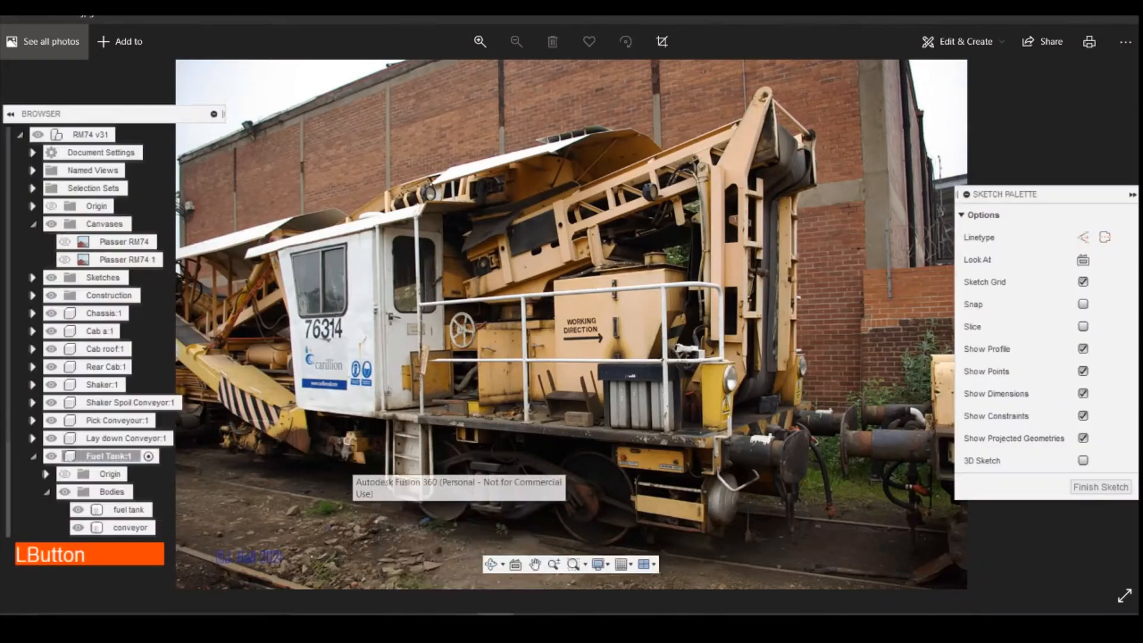
Dimension the rectangle's short outer edge to 1.2 mm.
left_click(738, 277)
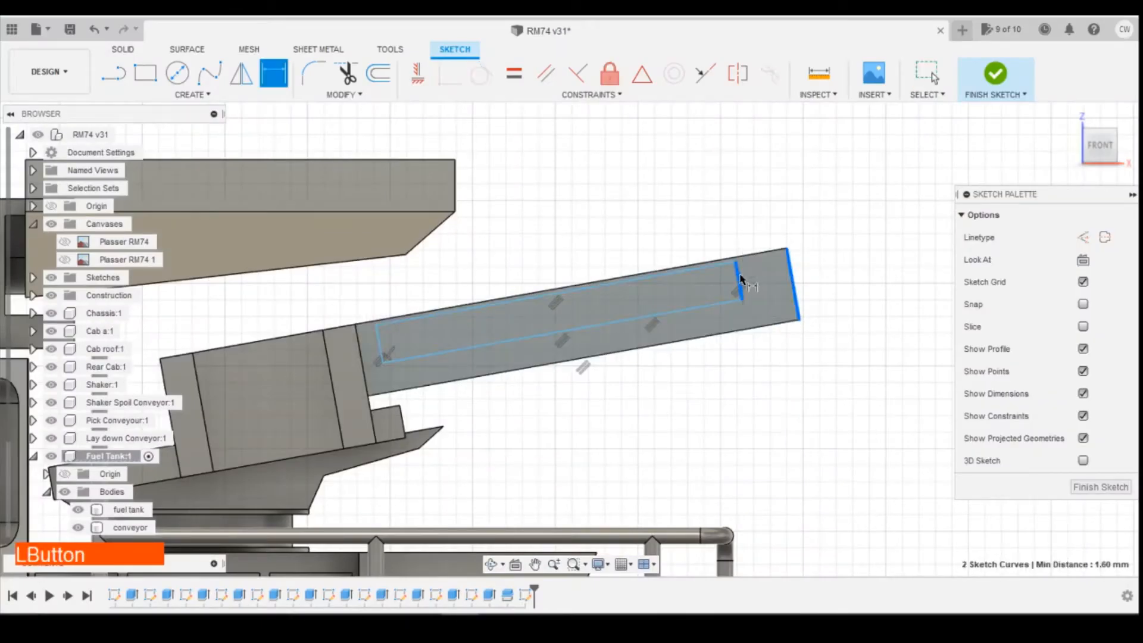
key("Escape")
key("d")
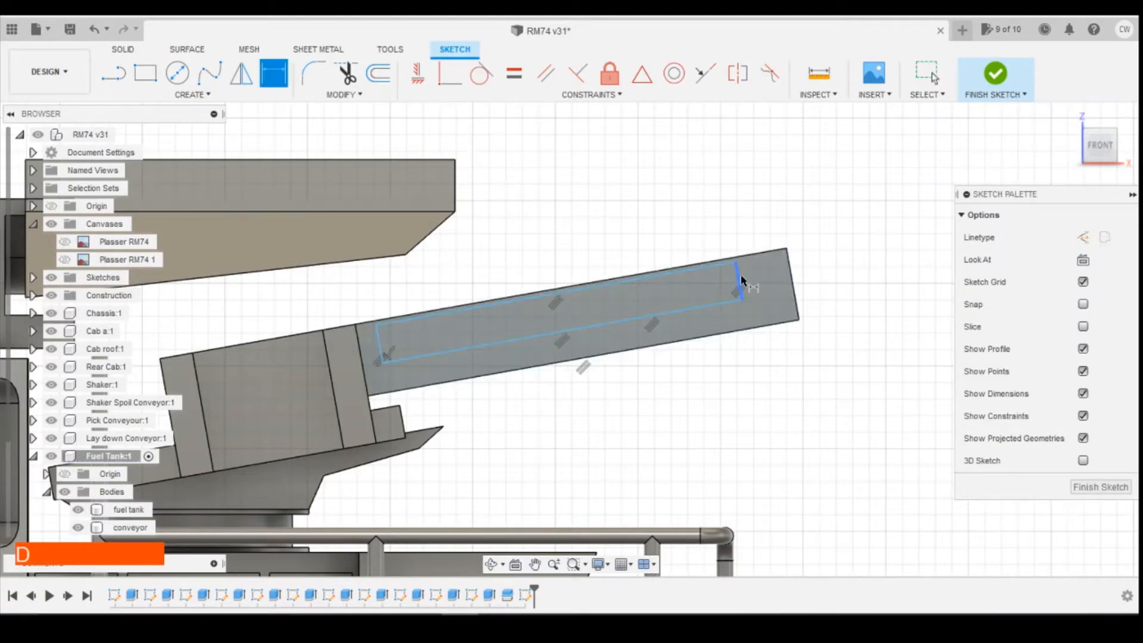
left_click(741, 274)
left_click(813, 241)
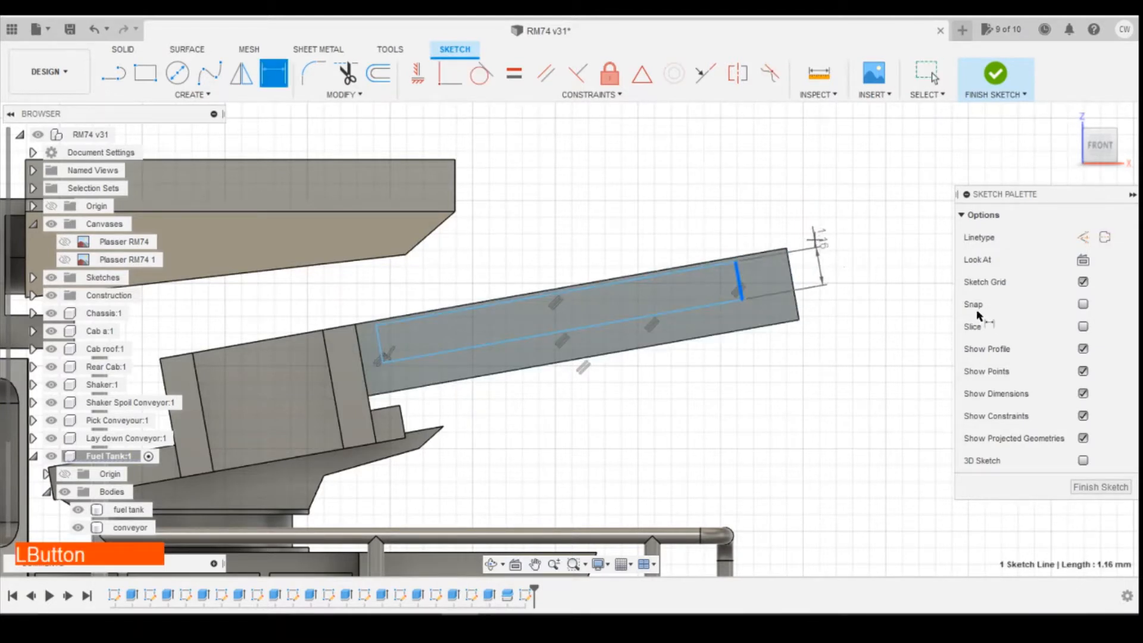
type("1.2")
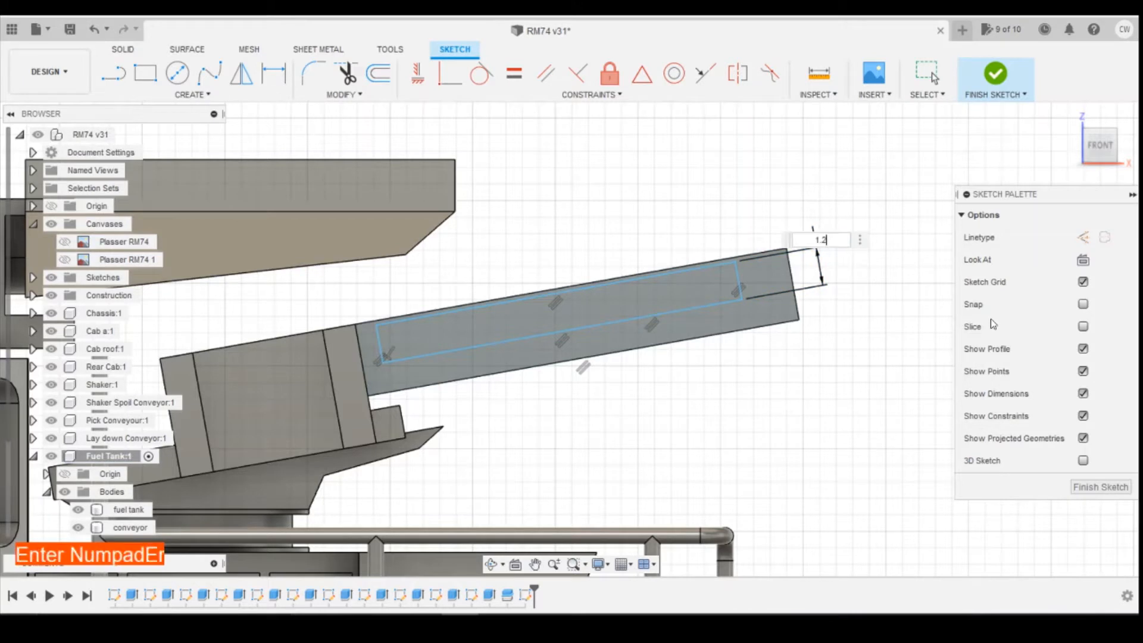
key("Return")
Dimension the gap between the rectangle's lower edge and the boom's bottom edge to 0.6 mm.
key("d")
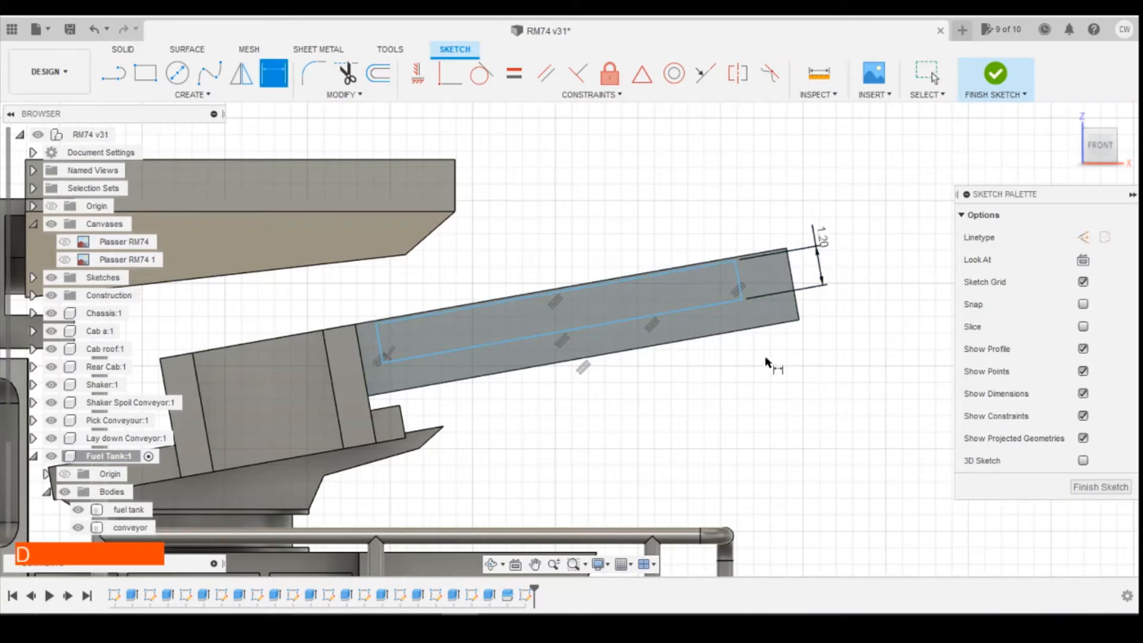
left_click(703, 306)
left_click(709, 334)
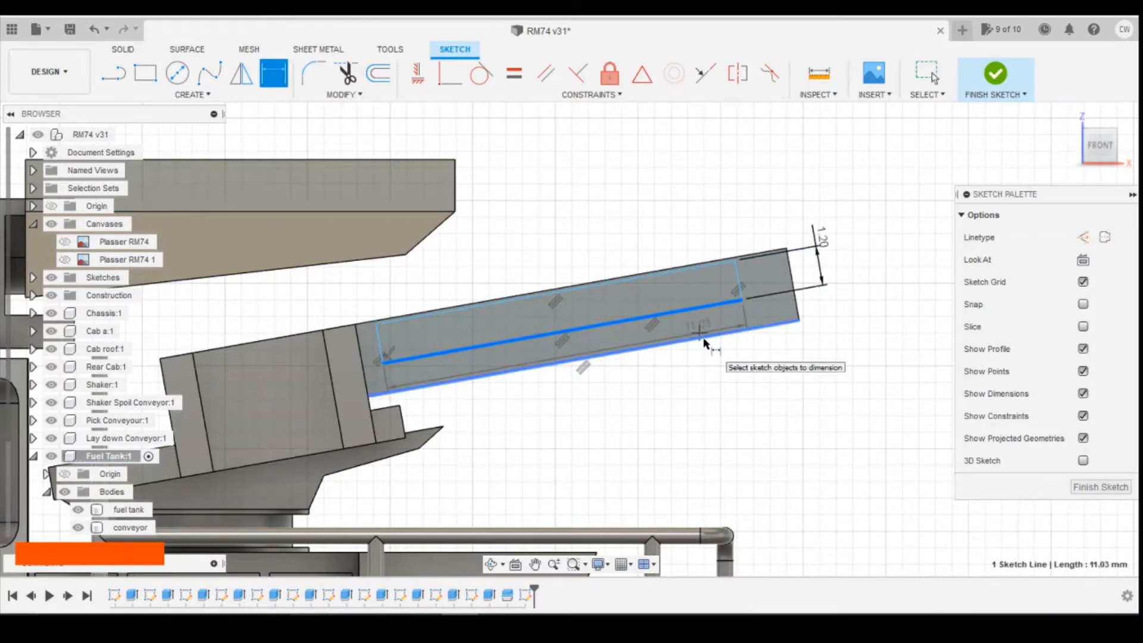
left_click(848, 305)
type("0.904706")
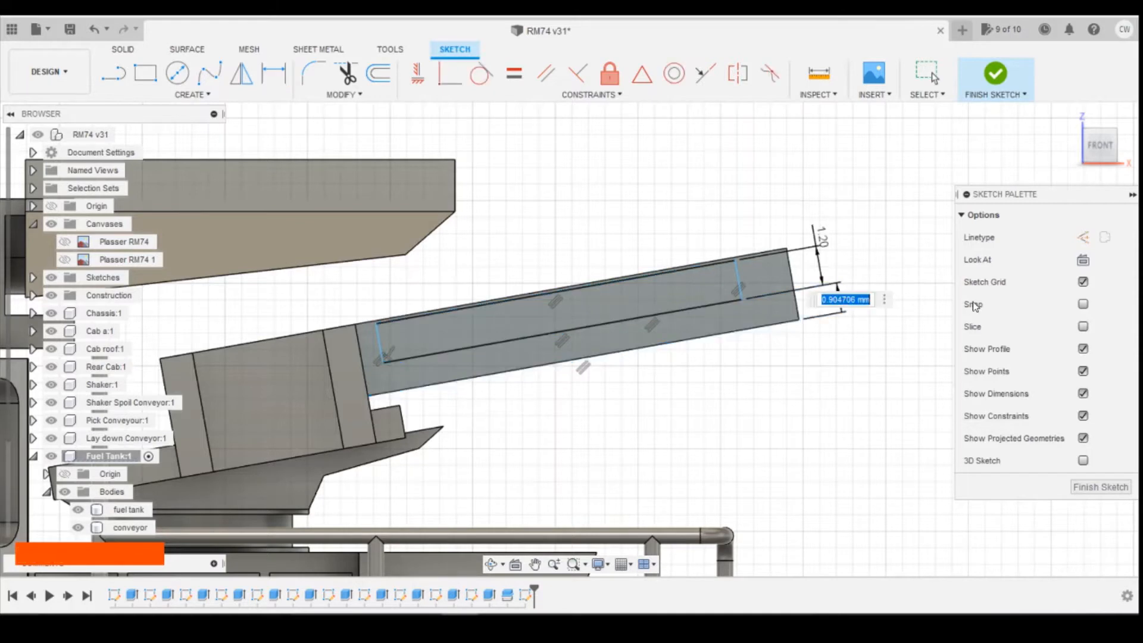
type("6")
key("Return")
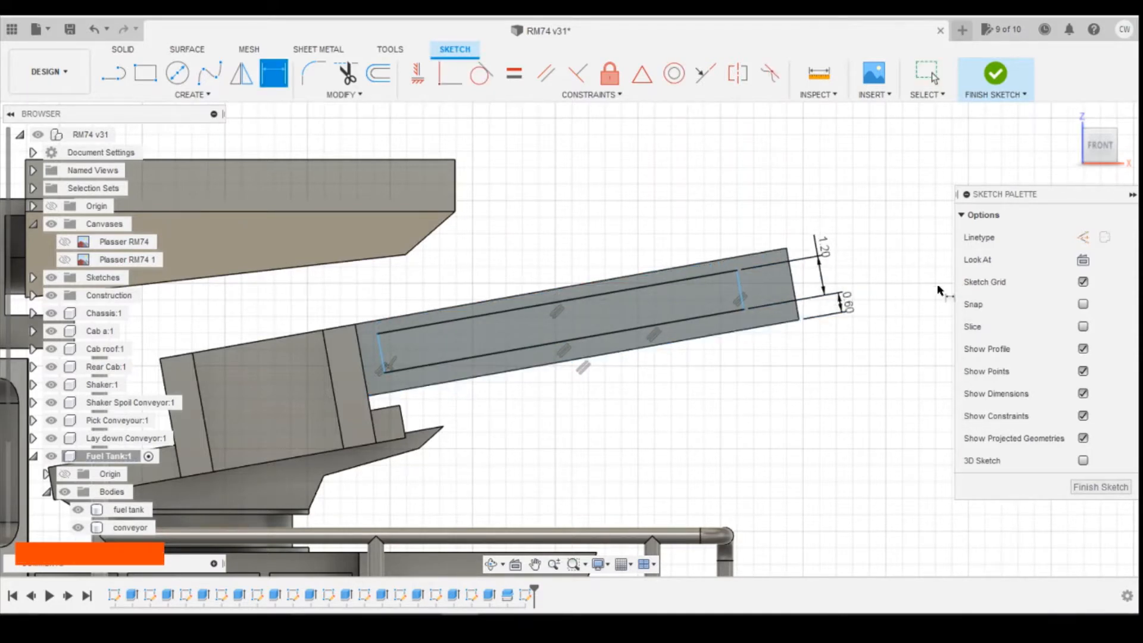
Change the gap between the rectangle and the boom's bottom edge to 0.5 mm.
double_click(855, 304)
type("0.5")
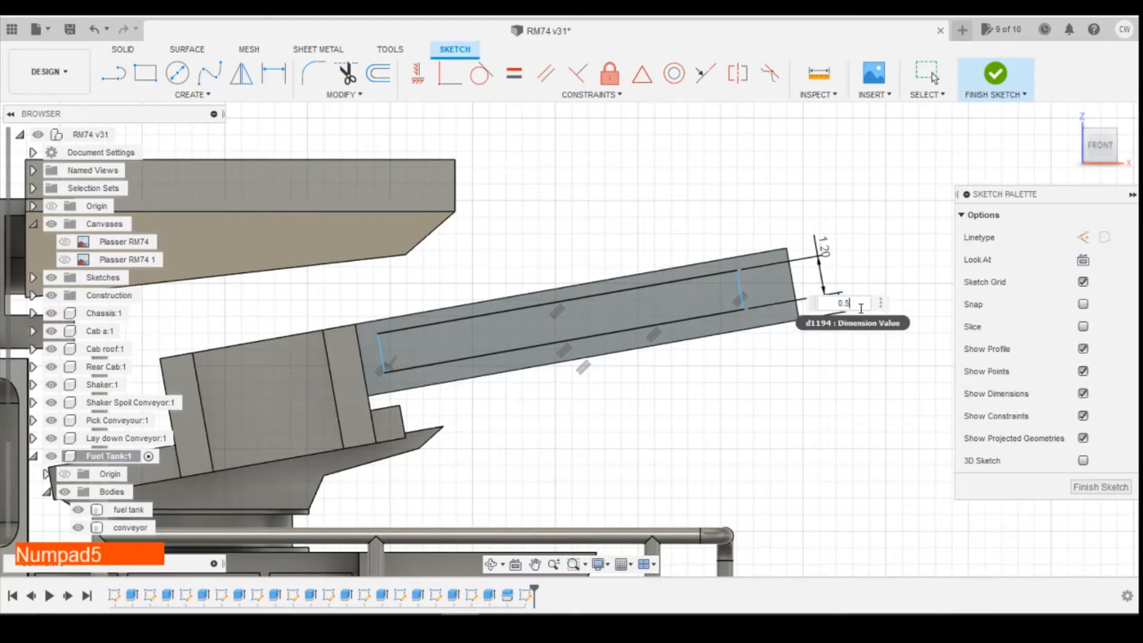
key("KP_Enter")
key("Escape")
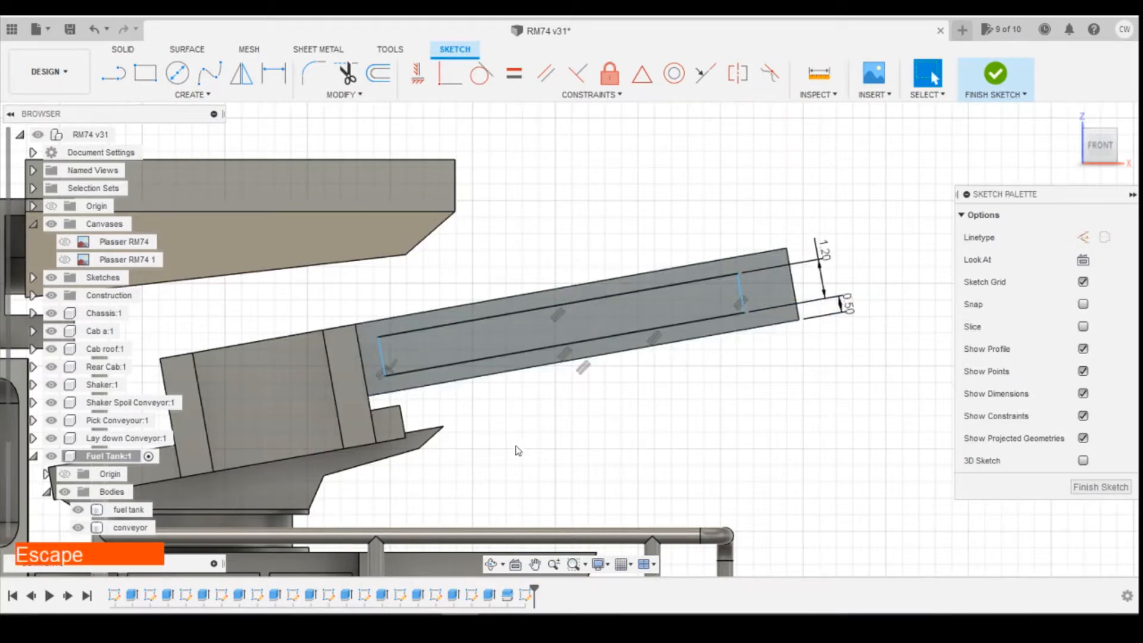
Check rm74019.jpg in Photos, return to Fusion 360, and dimension the rectangle's inner end 0.4 mm from the boom's inner end edge.
left_click(497, 625)
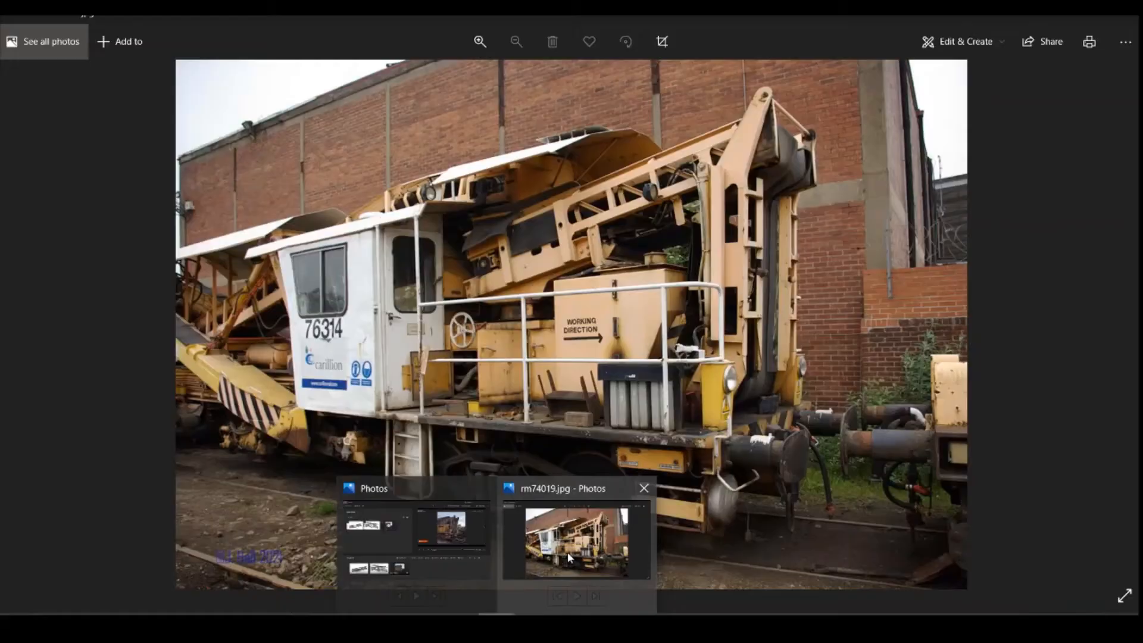
left_click(567, 551)
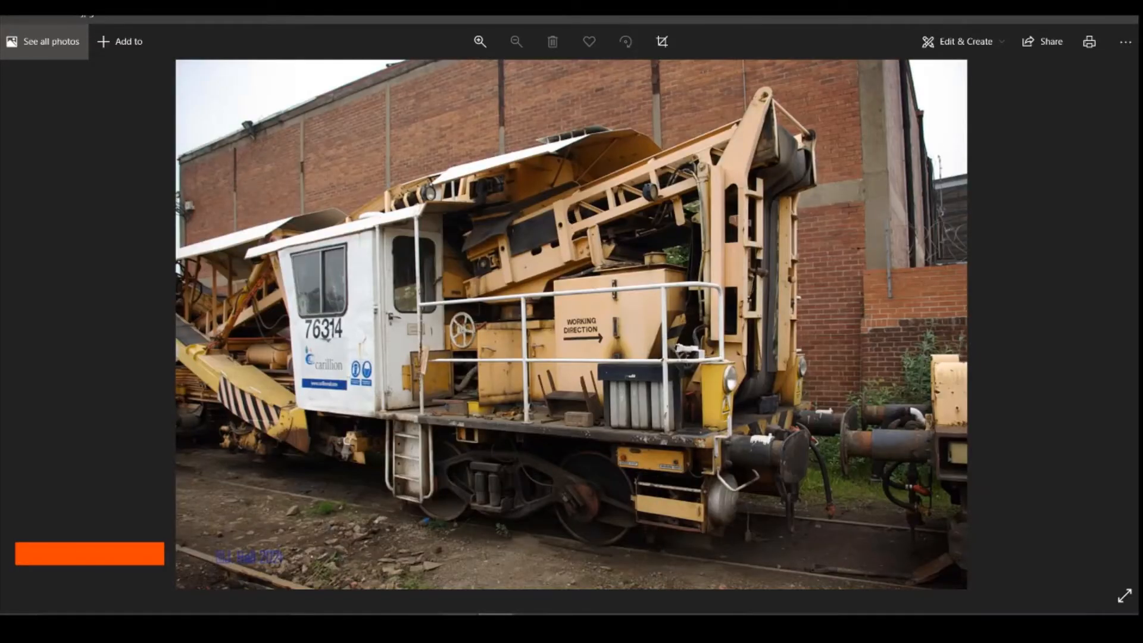
left_click(461, 624)
key("d")
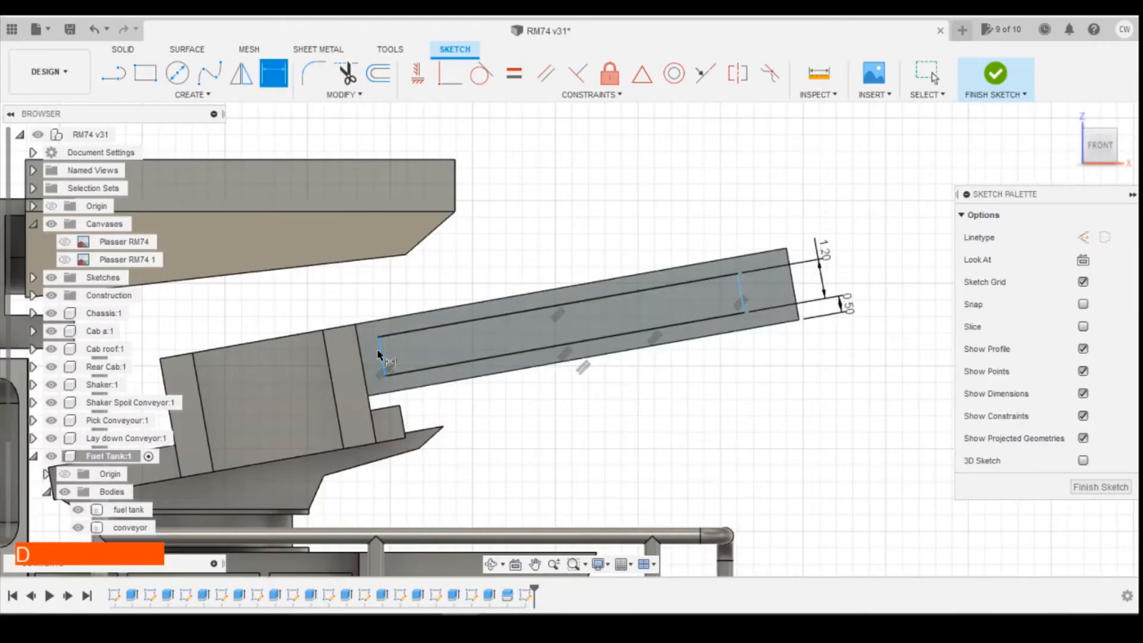
left_click(379, 354)
left_click(362, 357)
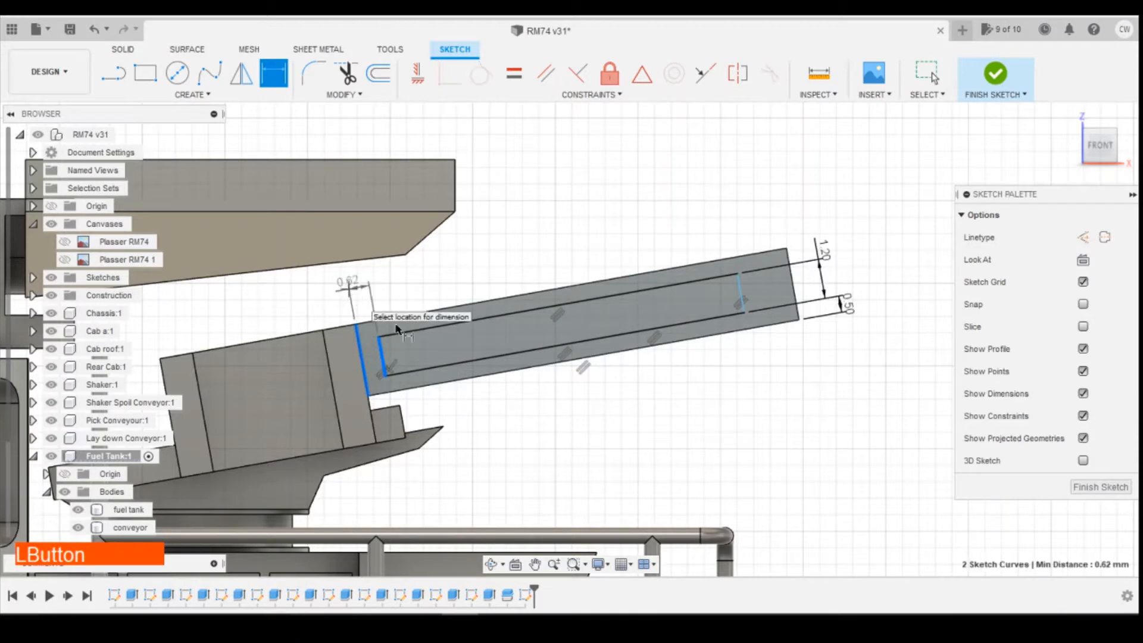
left_click(360, 294)
type("0.4")
key("Return")
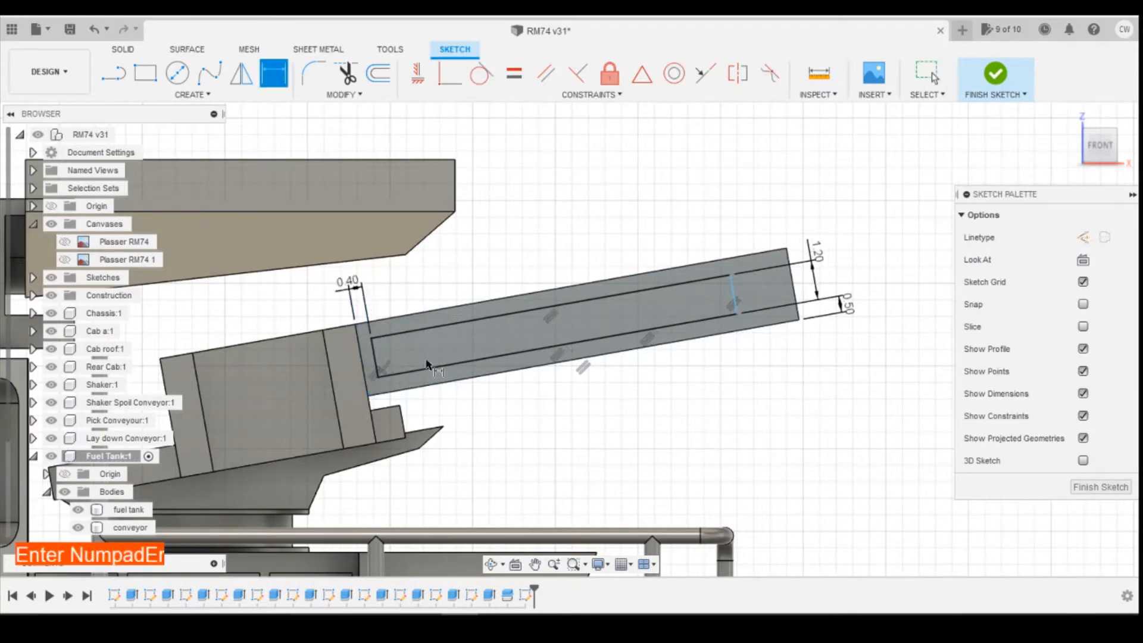
Dimension the rectangle's outer end 2 mm from the boom's outer end edge.
left_click(736, 296)
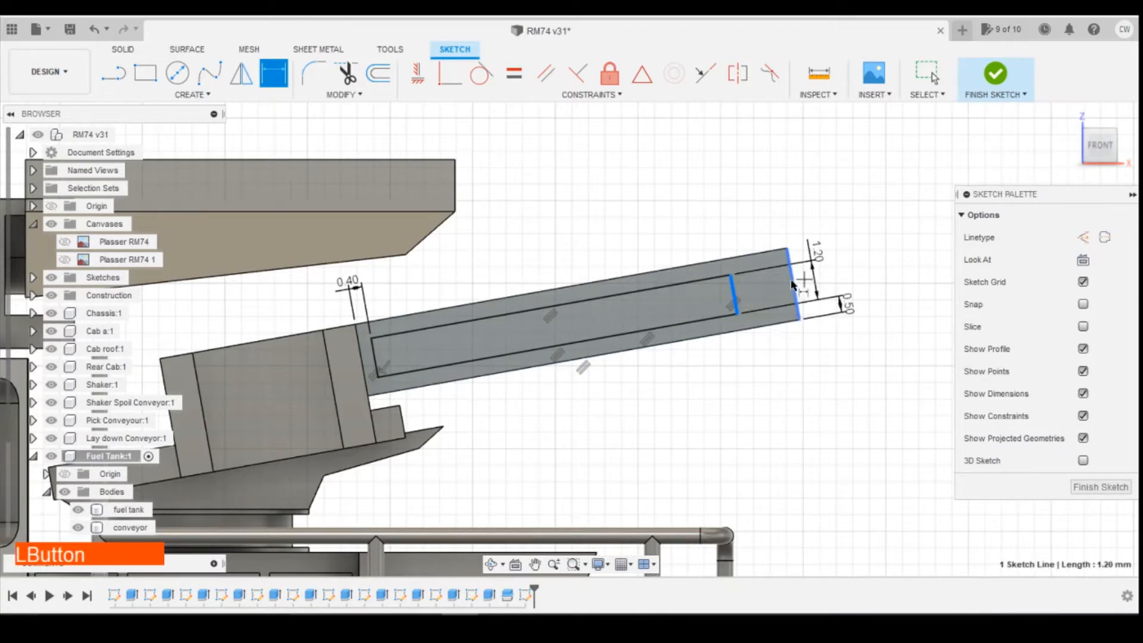
left_click(793, 286)
left_click(817, 208)
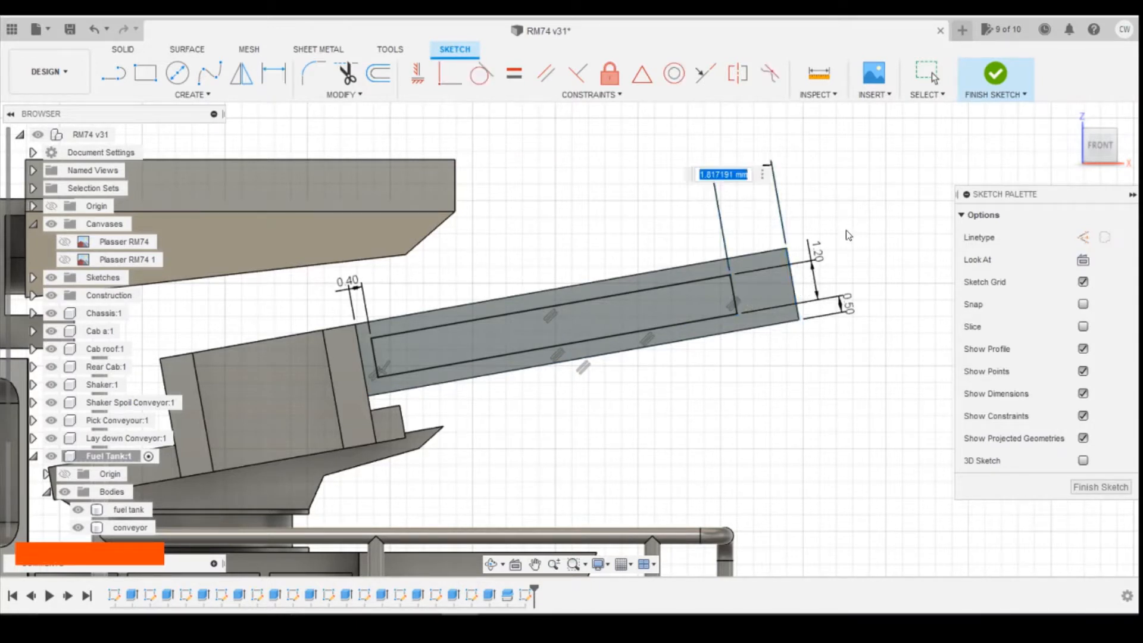
type("1")
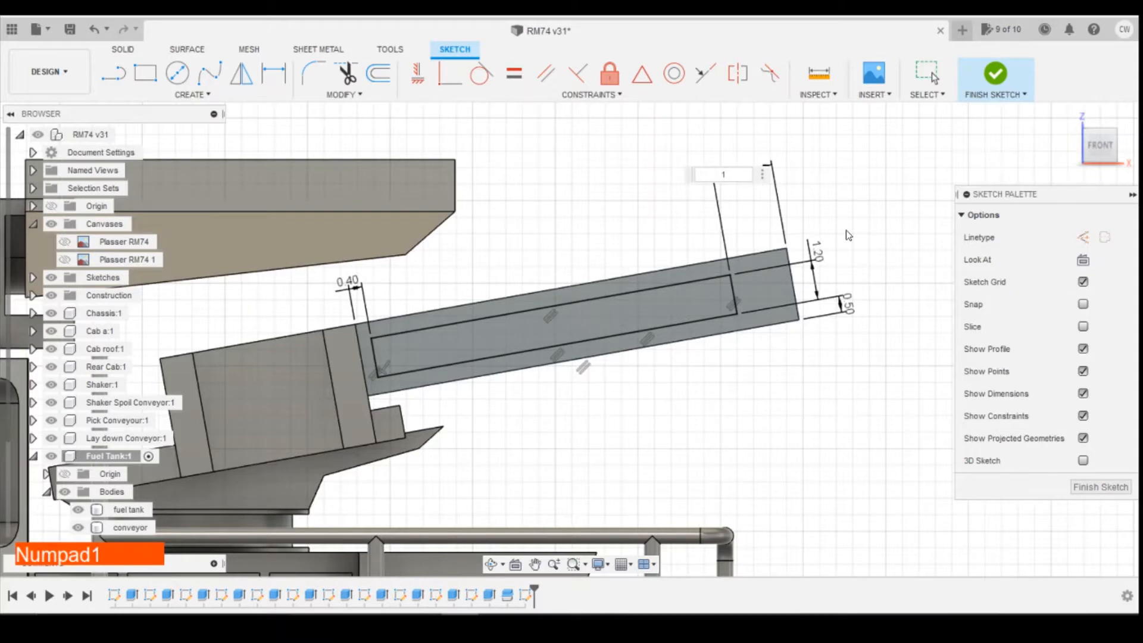
type(".2")
key("Return")
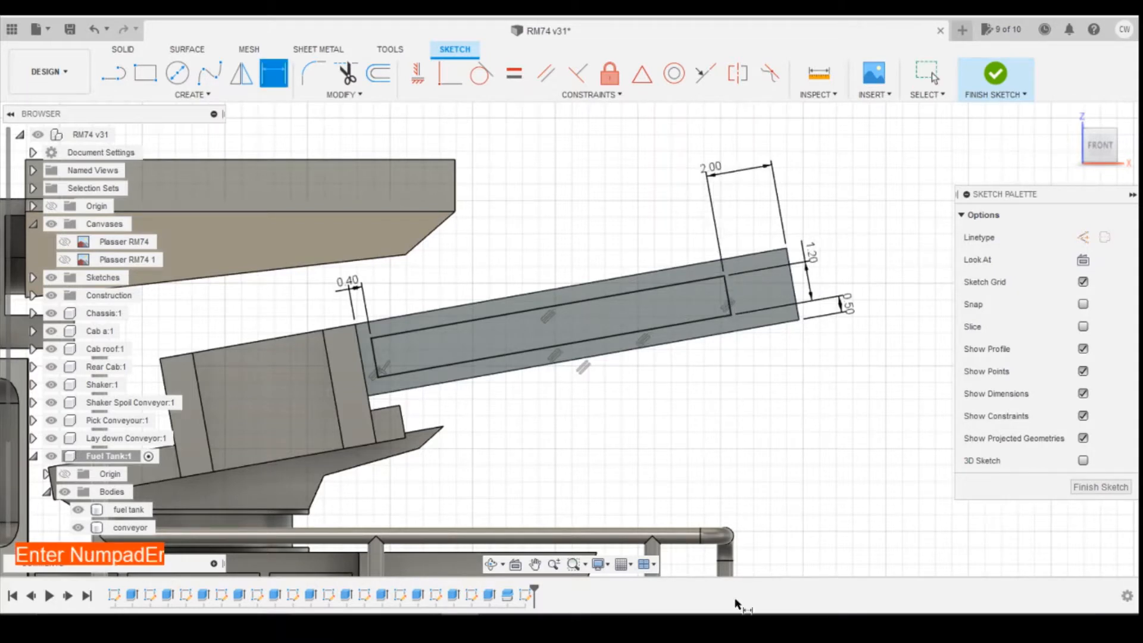
Switch to Photos and examine the side opening of the conveyor boom in rm74019.jpg.
scroll(824, 345, "down", 2)
left_click(500, 619)
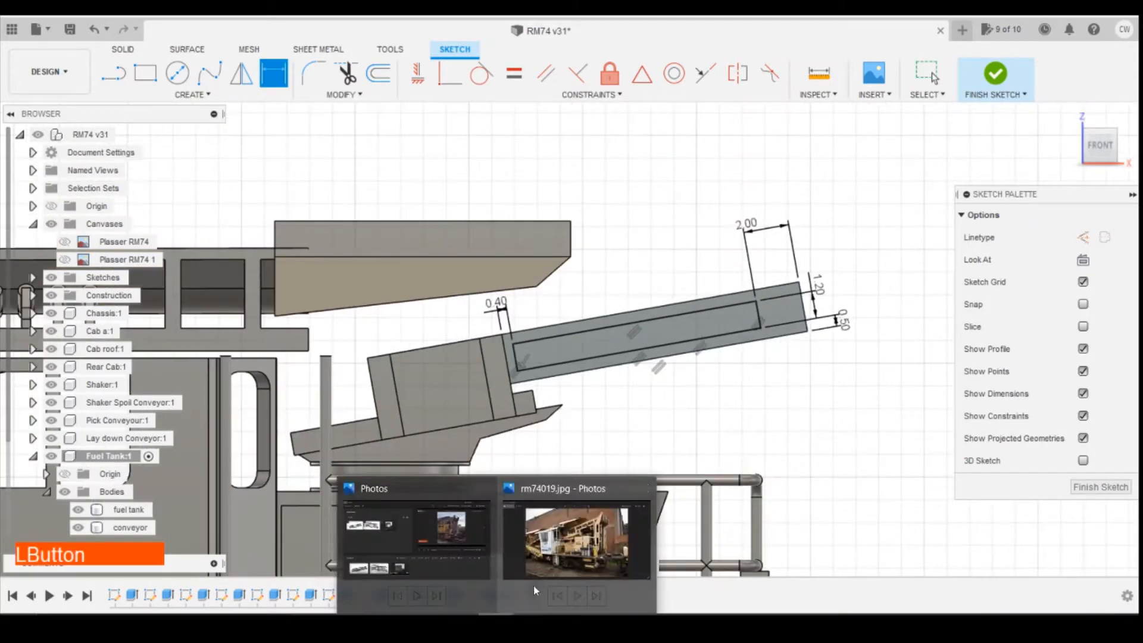
left_click(533, 586)
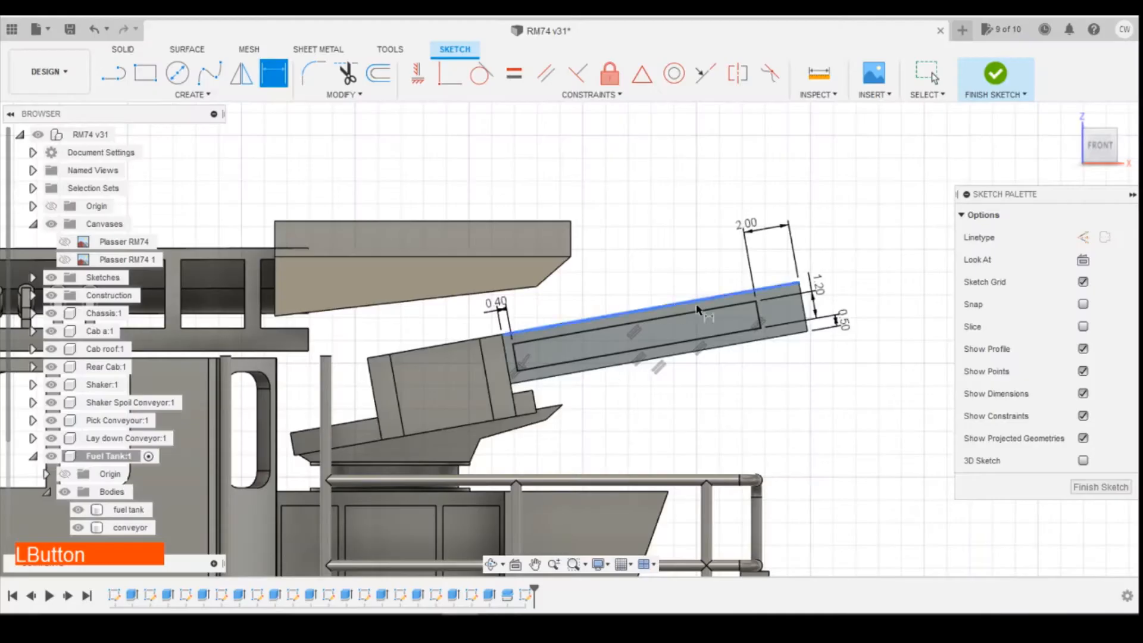
left_click(754, 229)
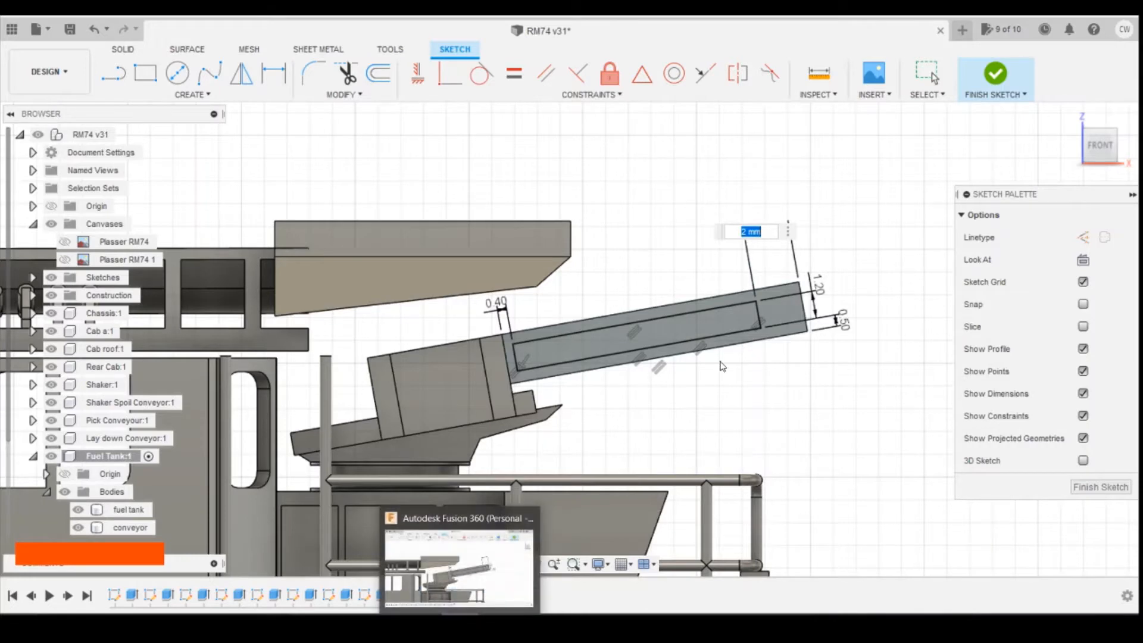
left_click(496, 625)
left_click(576, 537)
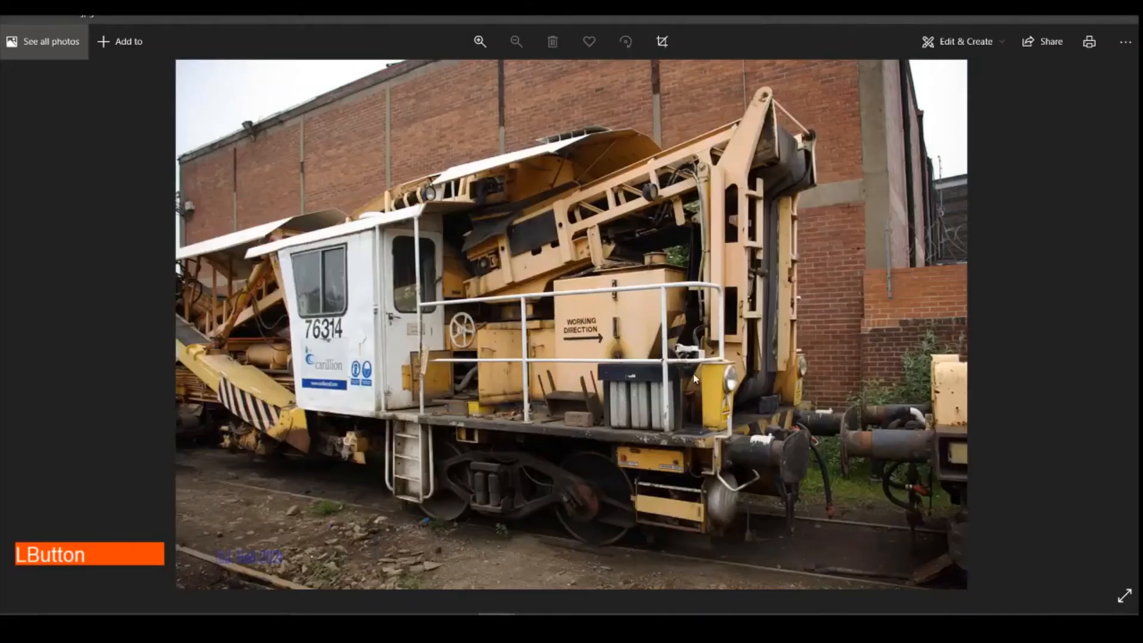
Leaf through the other reference photos to examine the end conveyor boom from different angles, and return to Fusion 360.
left_click(20, 319)
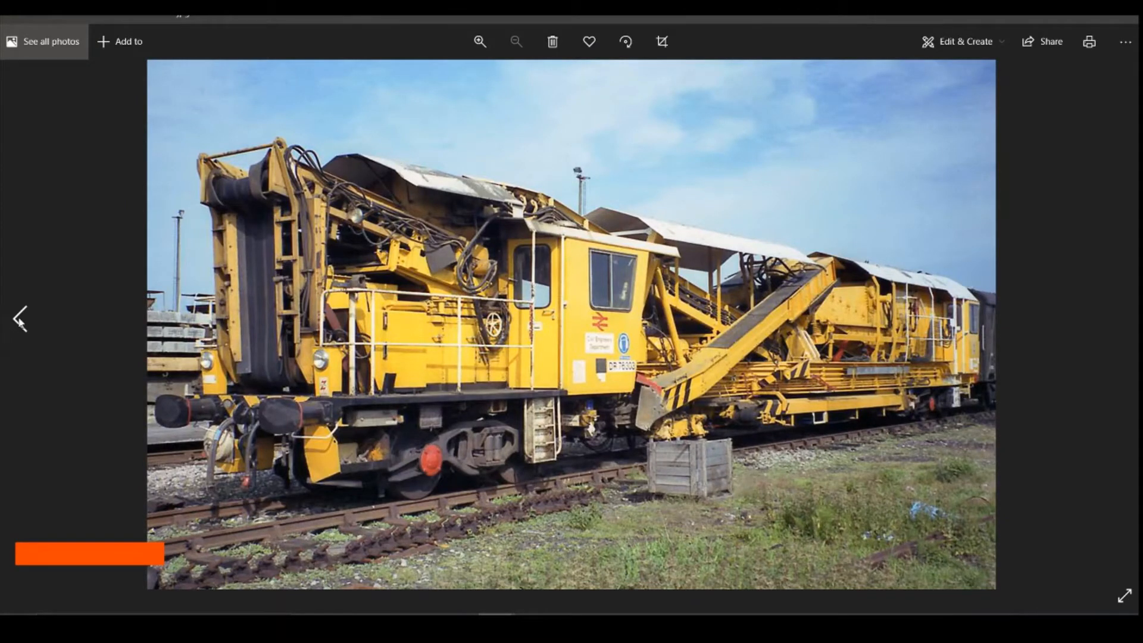
left_click(20, 319)
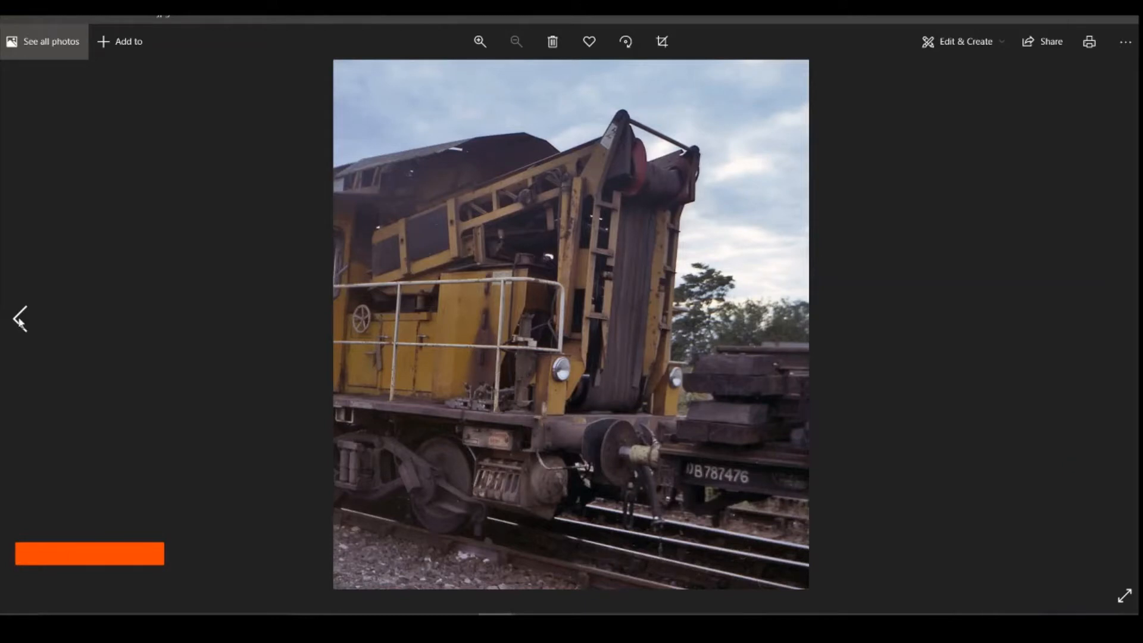
left_click(20, 320)
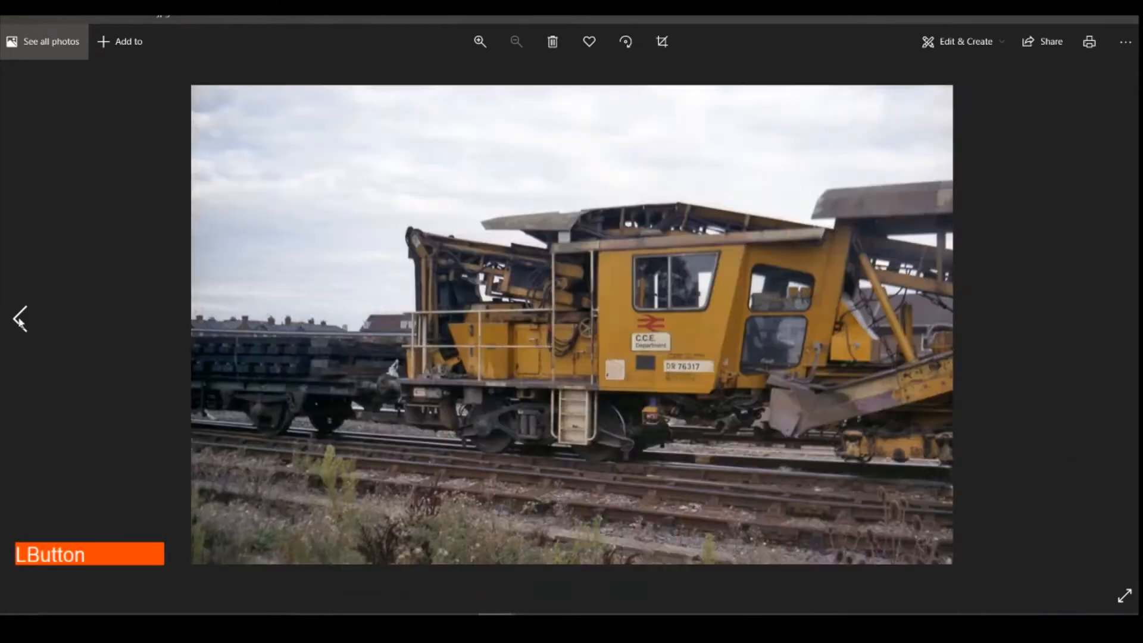
left_click(20, 319)
left_click(20, 319)
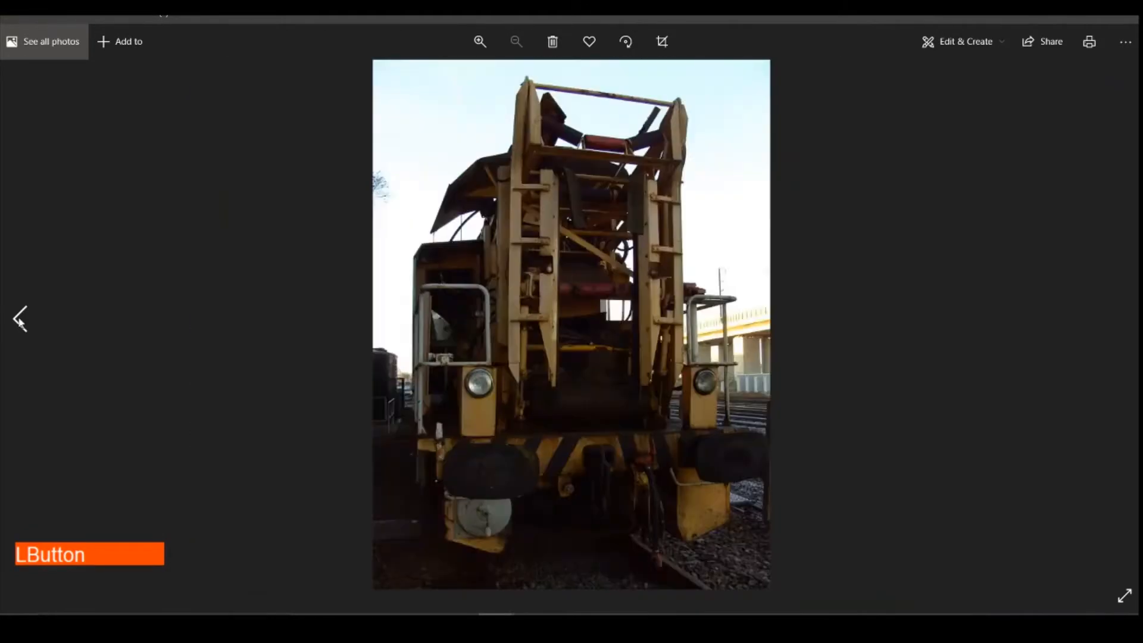
left_click(20, 319)
left_click(20, 319)
left_click(21, 322)
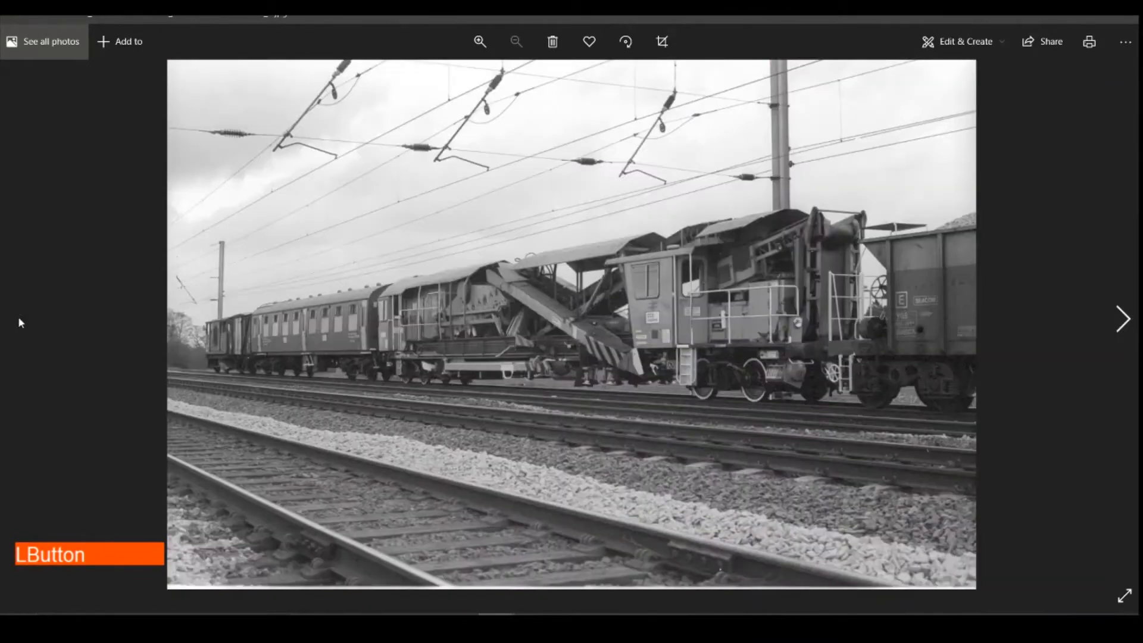
left_click(1123, 319)
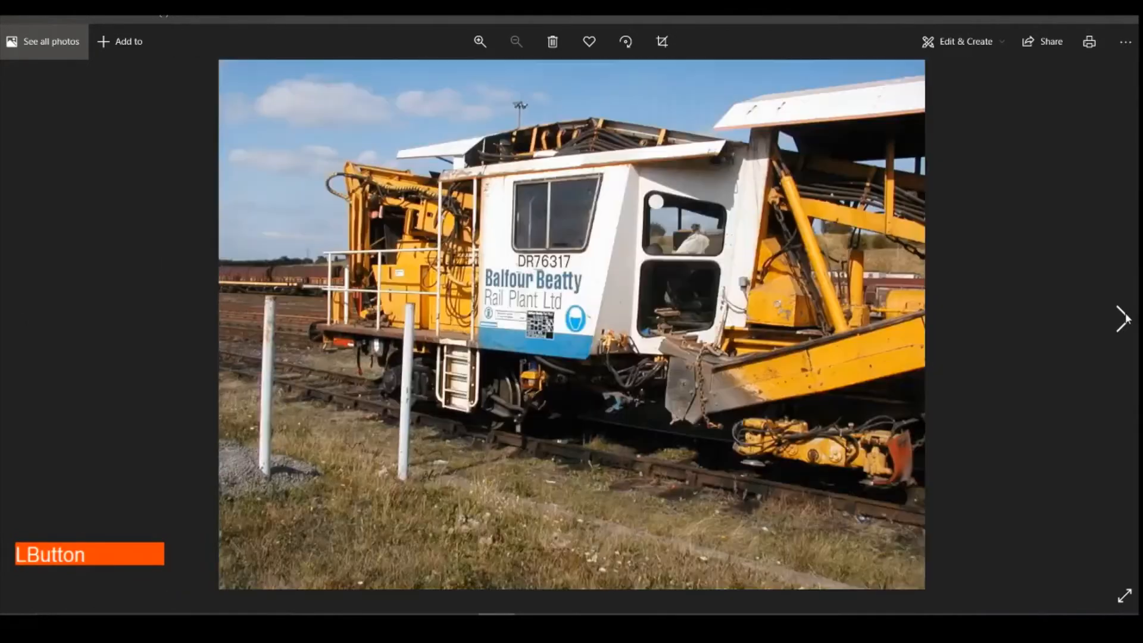
left_click(1123, 319)
left_click(1123, 319)
left_click(1123, 319)
left_click(1123, 319)
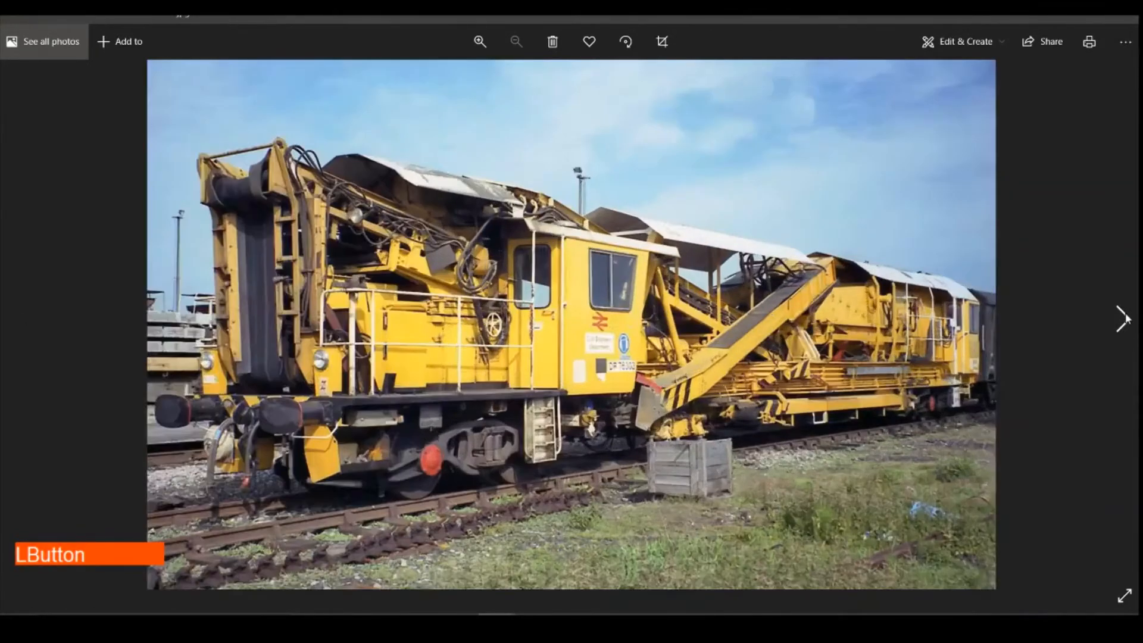
left_click(1123, 319)
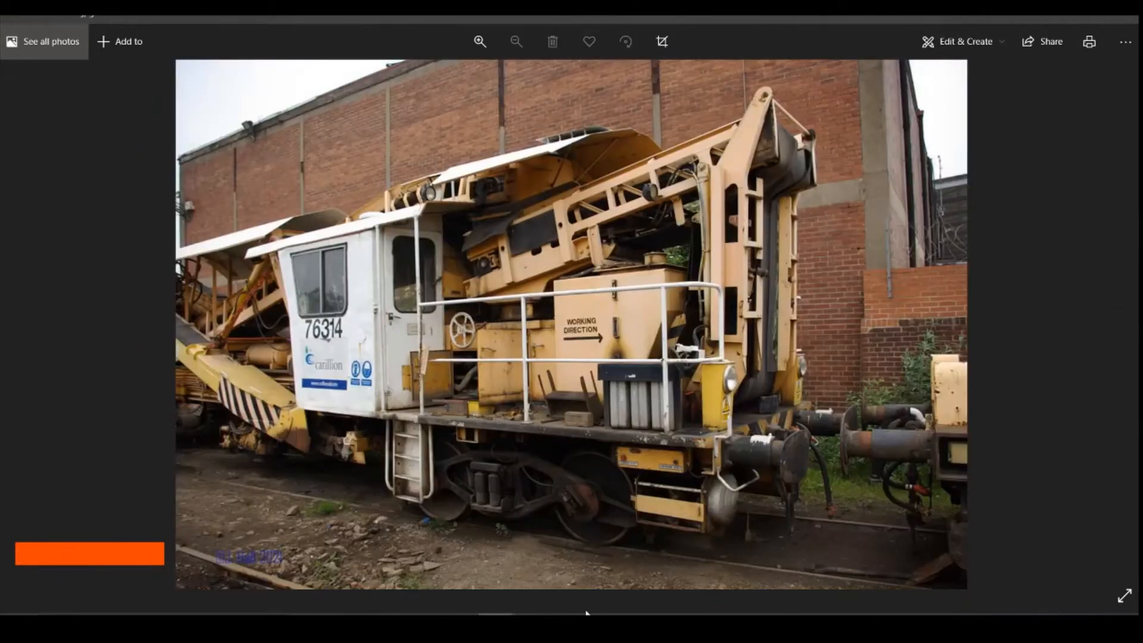
left_click(495, 623)
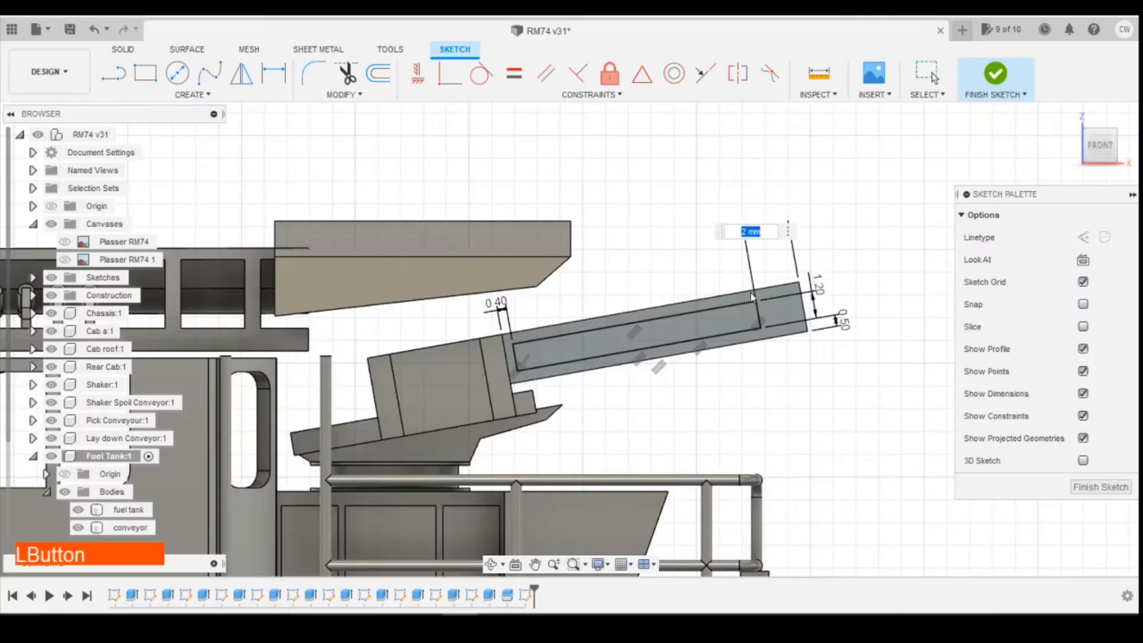
Delete the 2 mm outer end dimension and shorten the rectangle by moving its outer end inward along the boom.
key("Escape")
left_click(761, 231)
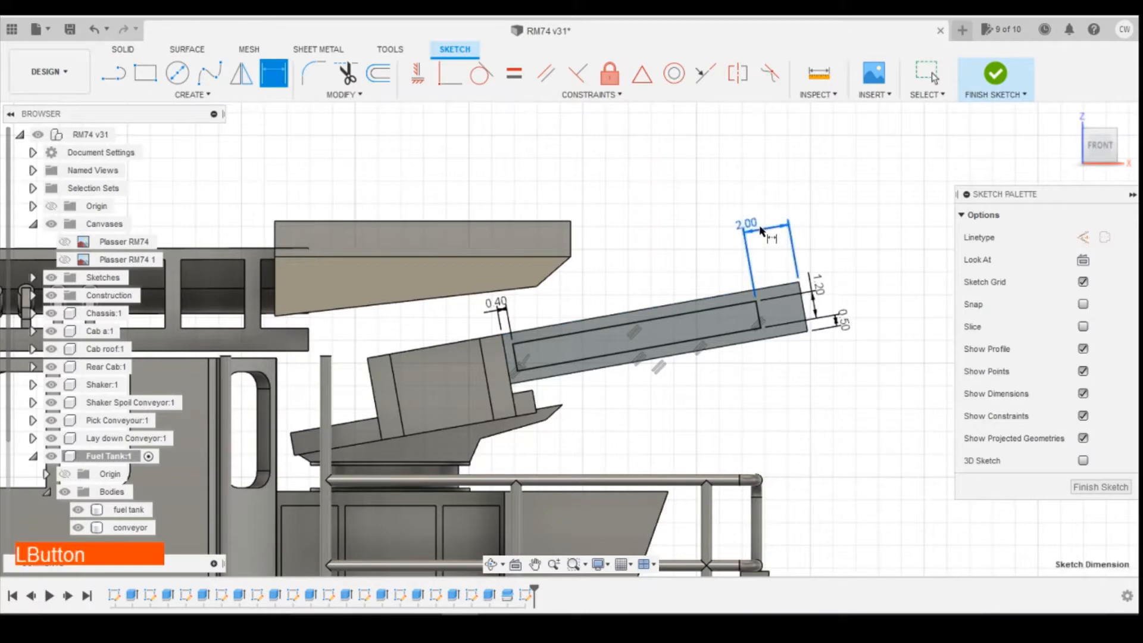
key("Delete")
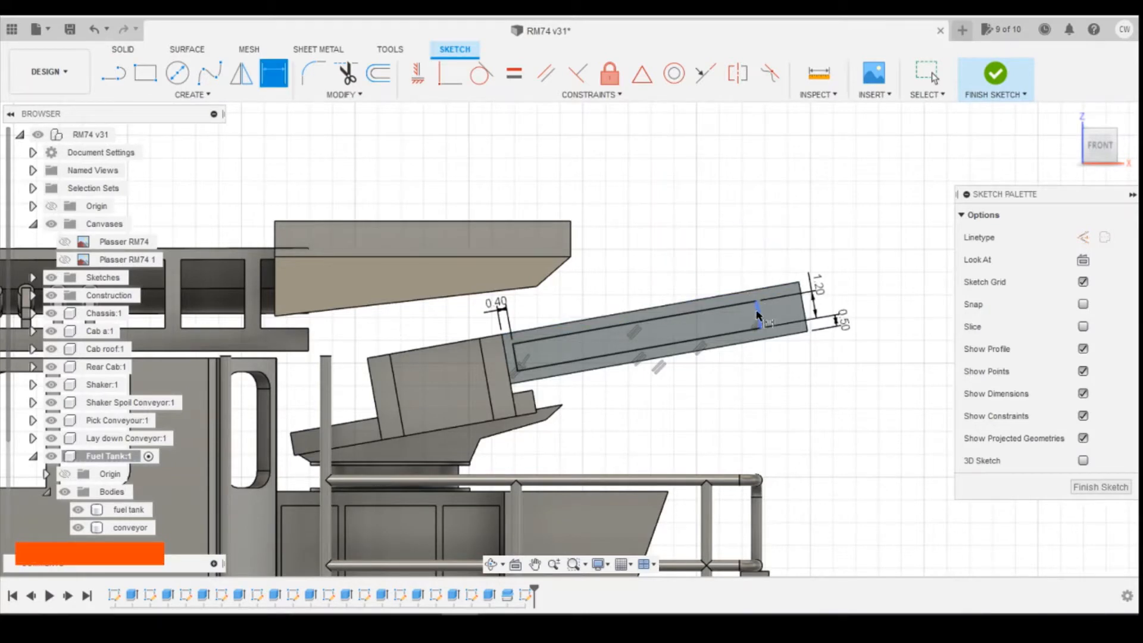
left_click(757, 314)
key("Escape")
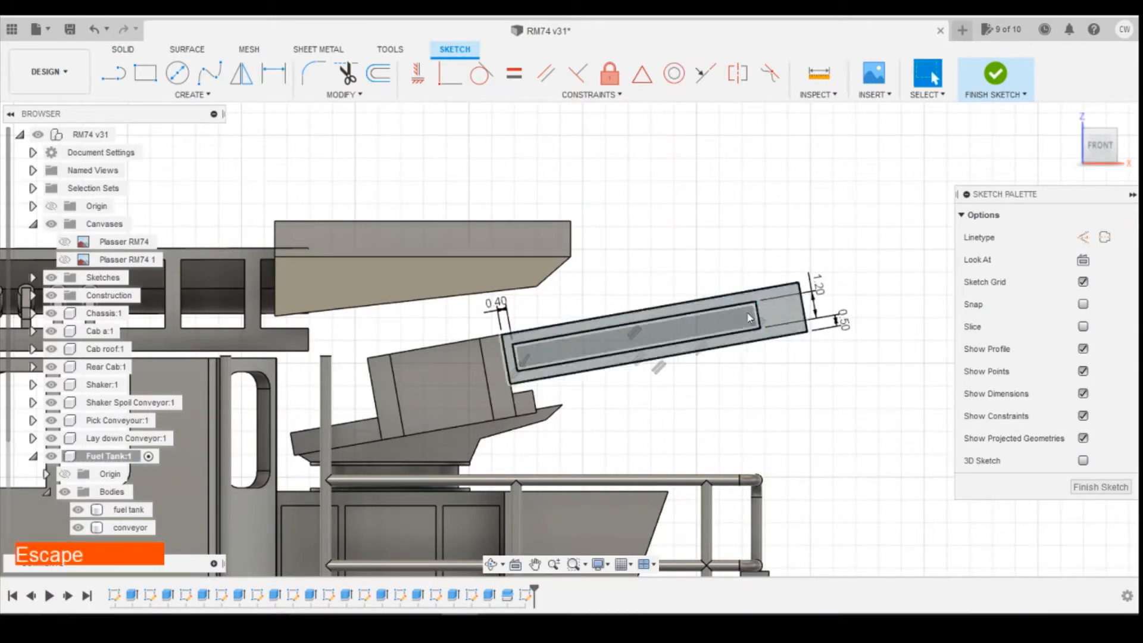
left_click_drag(754, 313, 703, 334)
Dimension the rectangle's outer end 4.3 mm from the boom's outer end edge.
scroll(850, 337, "down", 3)
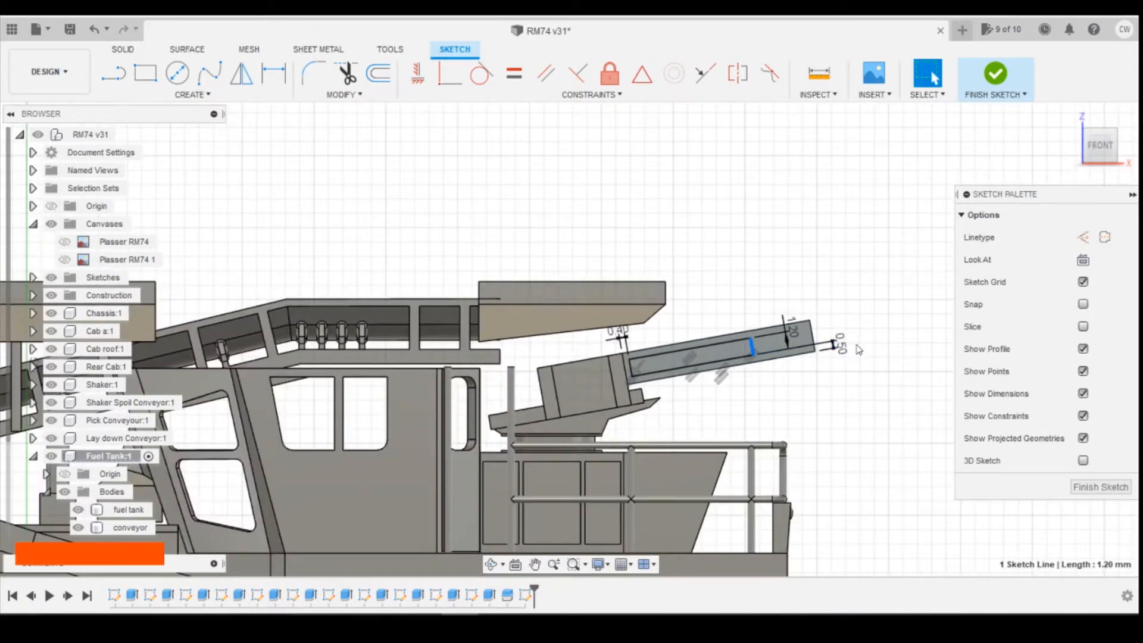
scroll(858, 349, "down", 2)
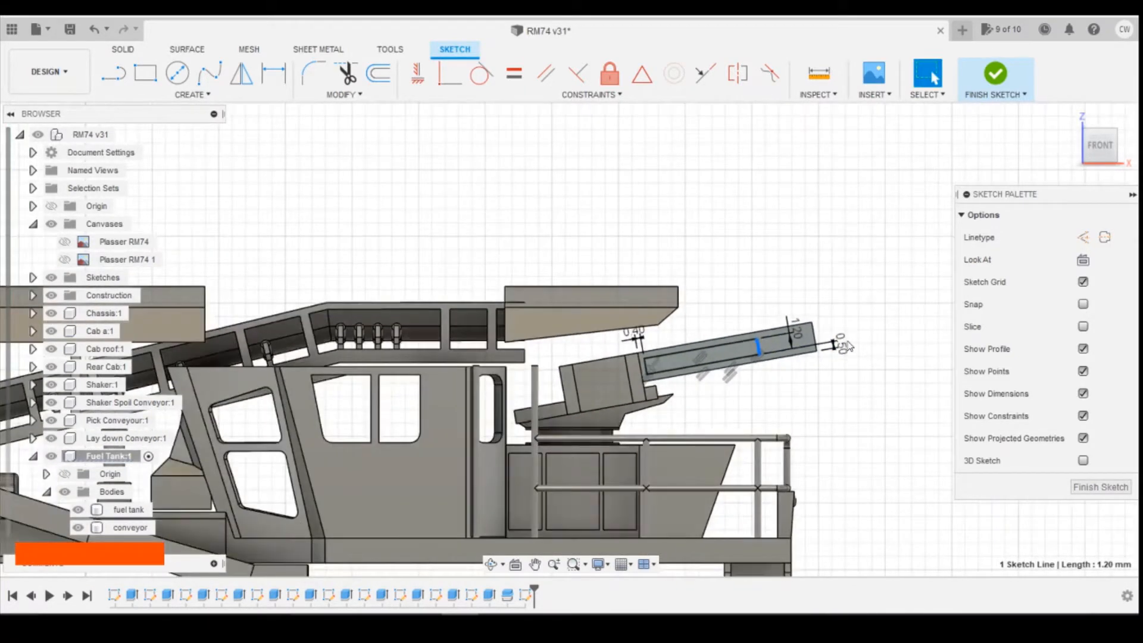
key("d")
left_click(757, 346)
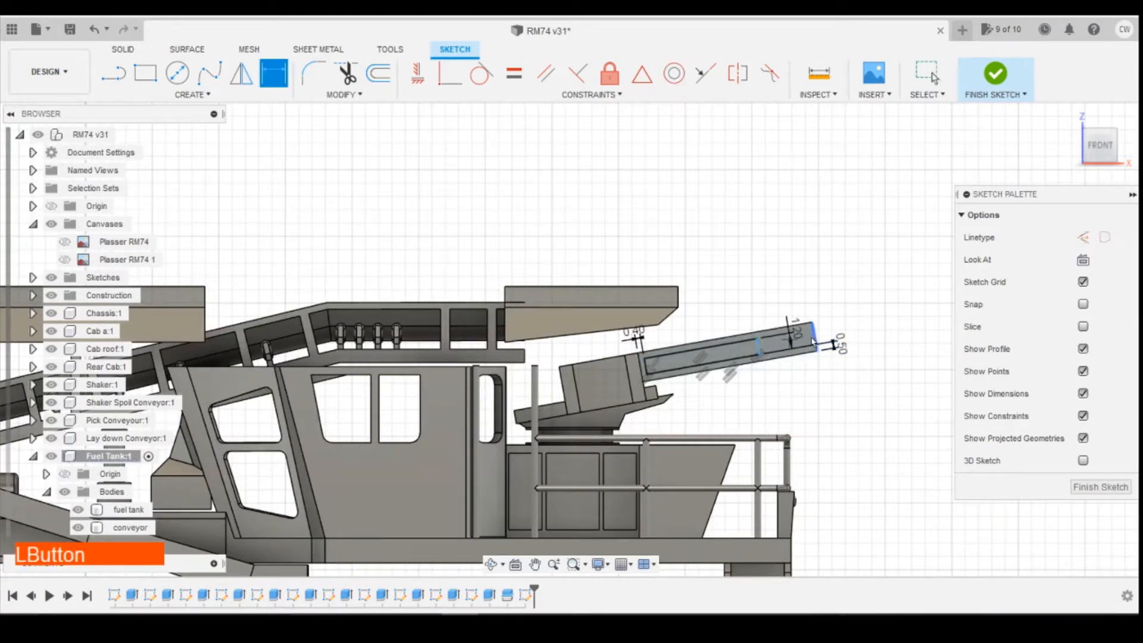
left_click(816, 338)
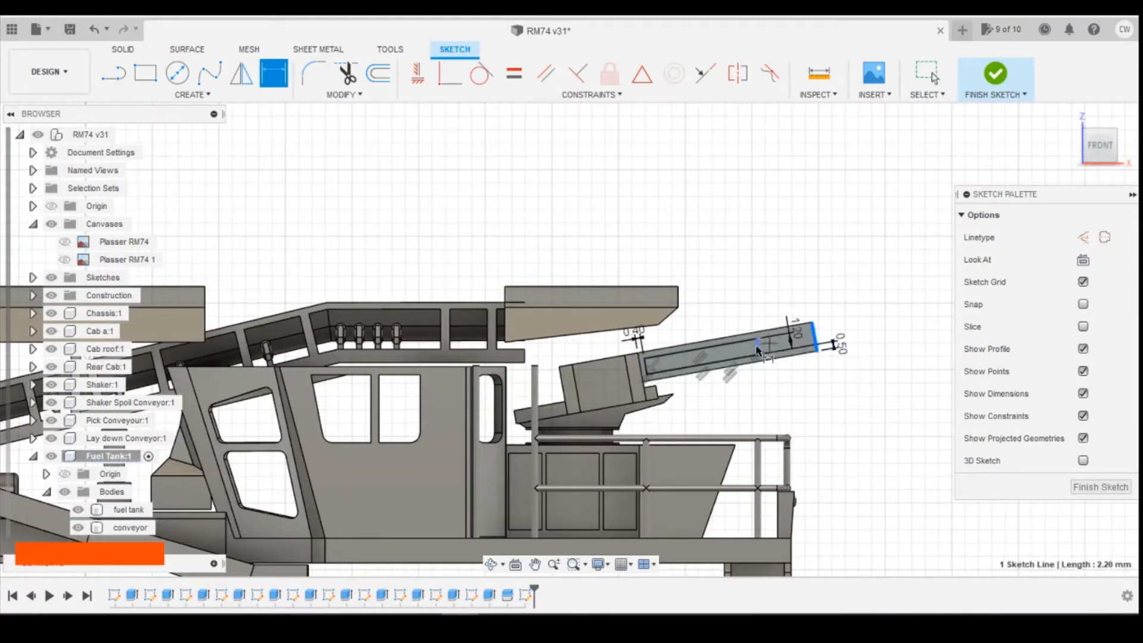
left_click(759, 350)
left_click(765, 275)
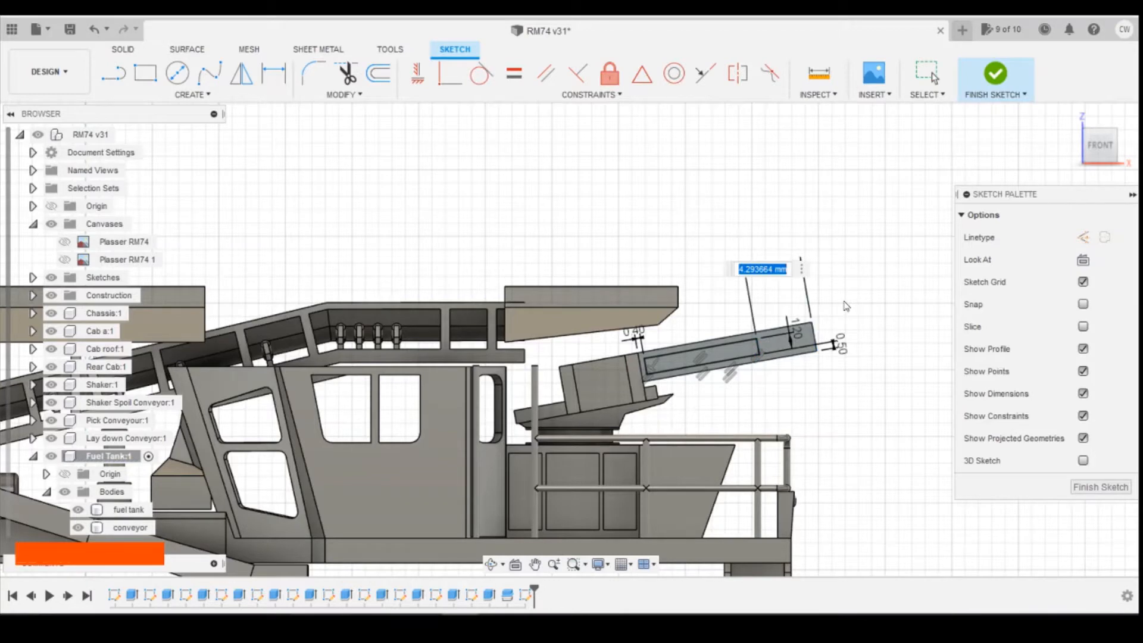
type("4")
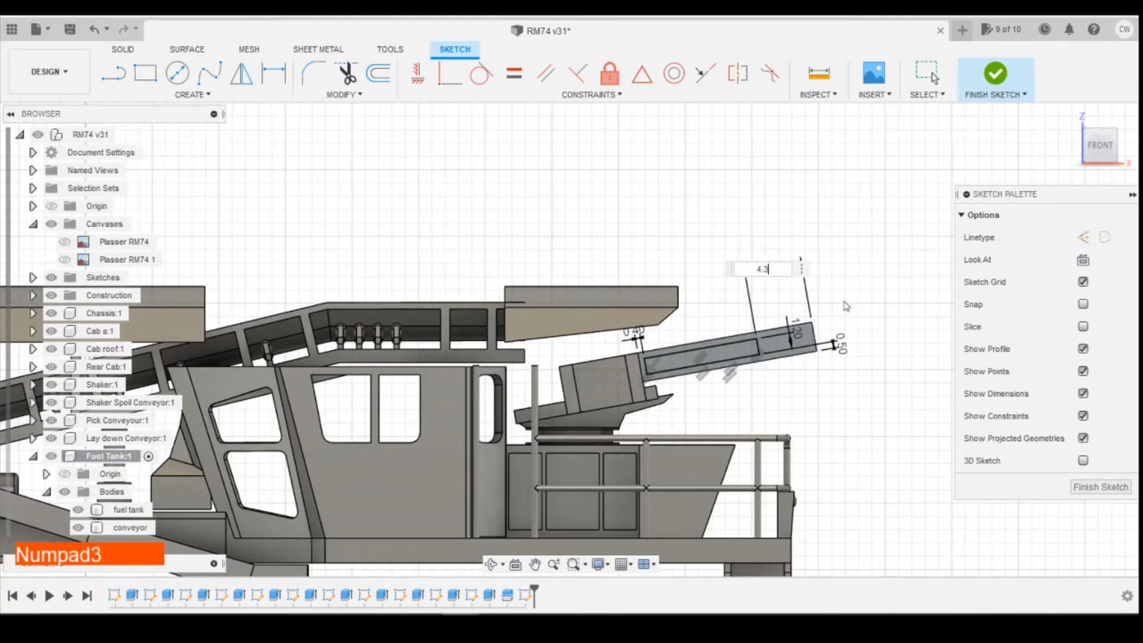
type(".3")
key("Return")
key("Escape")
Fillet all four corners of the boom rectangle with a 0.5 mm radius.
scroll(735, 374, "up", 3)
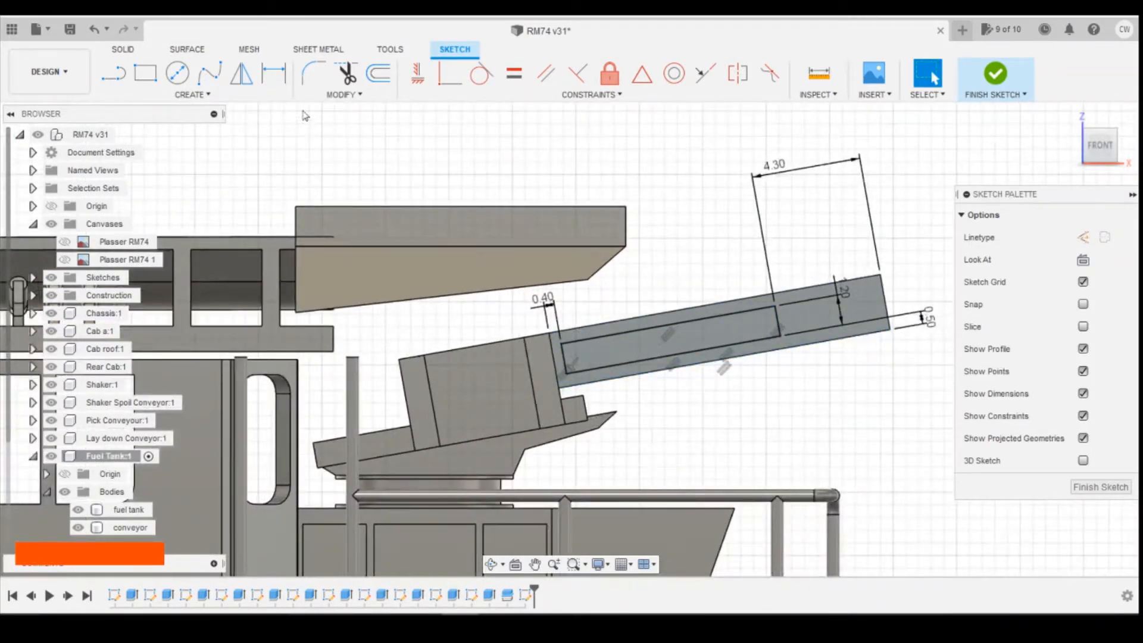
left_click(314, 73)
left_click(560, 345, "shift")
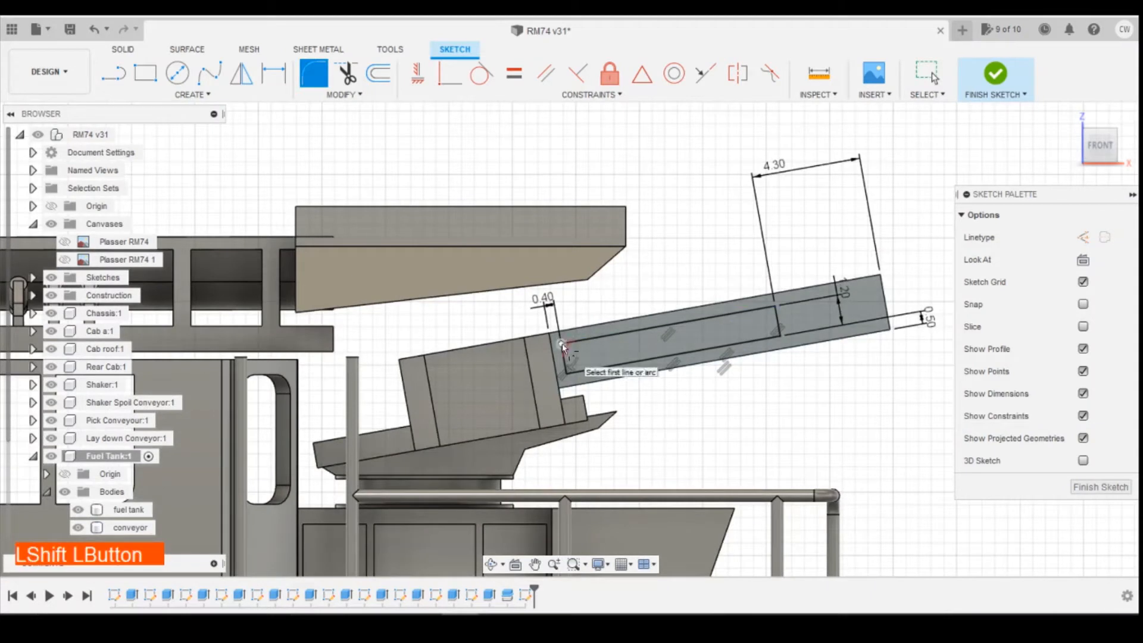
left_click(582, 370, "shift")
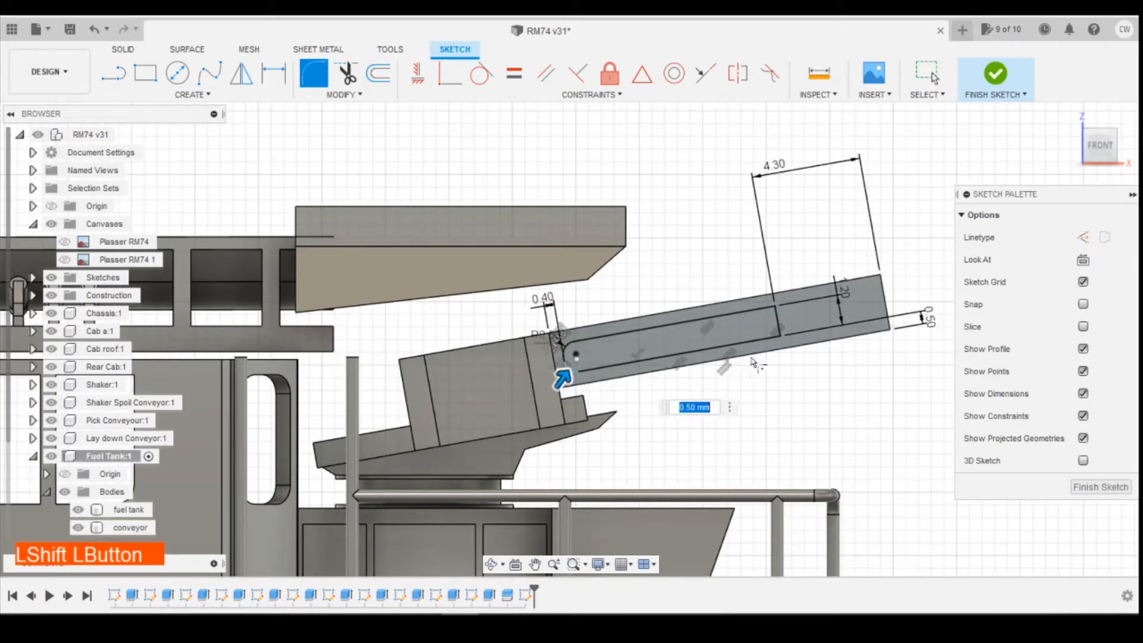
left_click(779, 334, "shift")
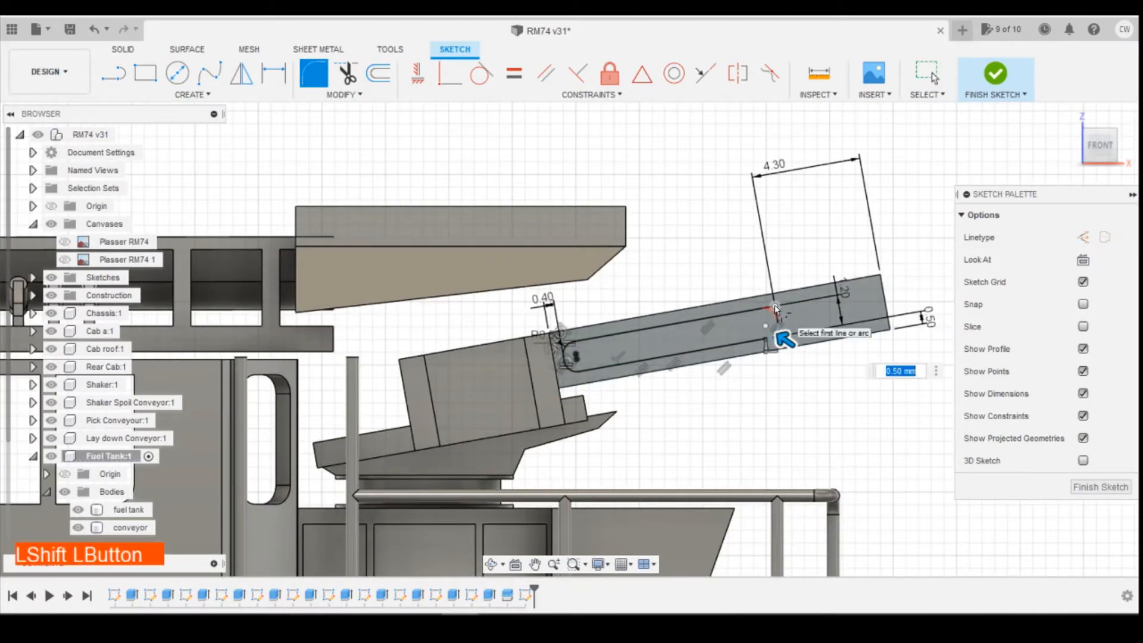
scroll(798, 372, "up", 3)
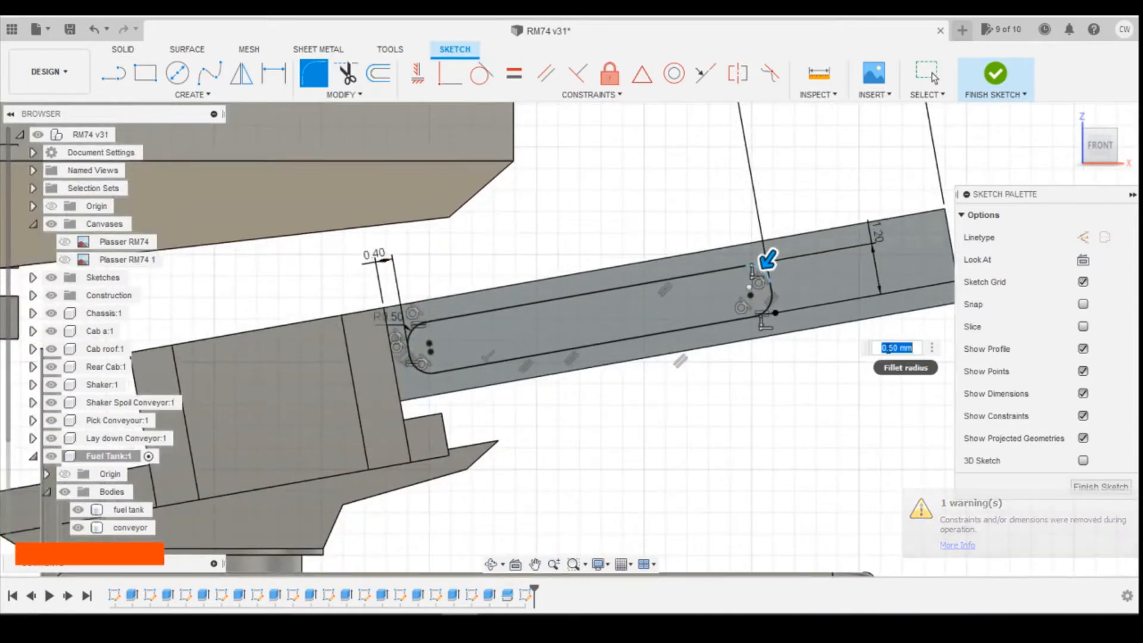
key("Return")
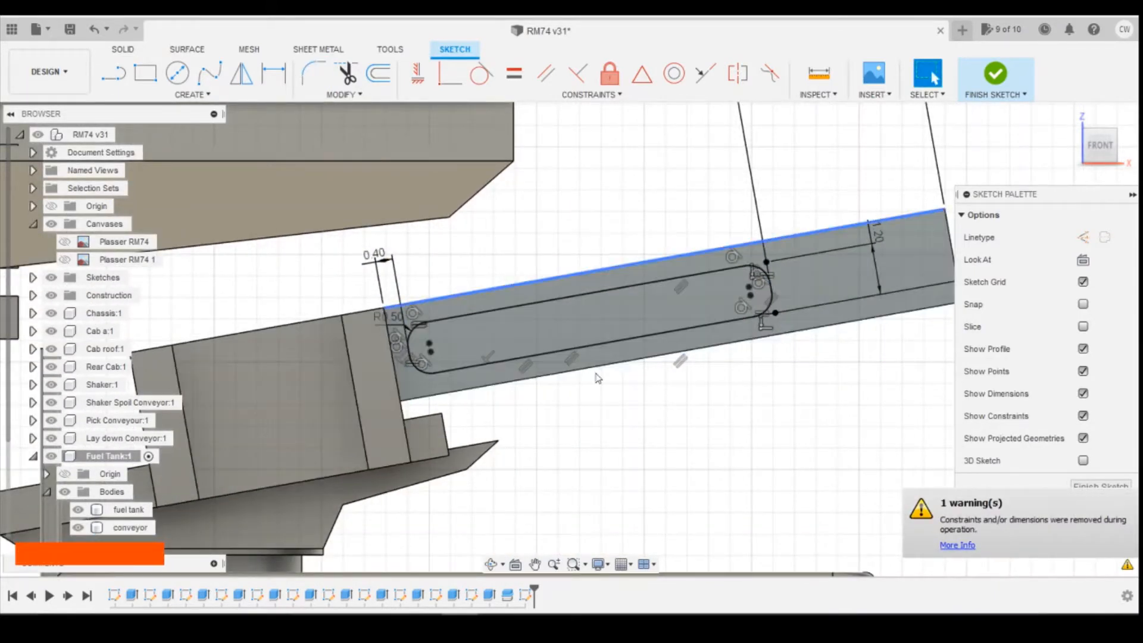
Extrude the rounded slot profile -0.5 mm as a cut into the conveyor boom's side.
right_click(592, 318)
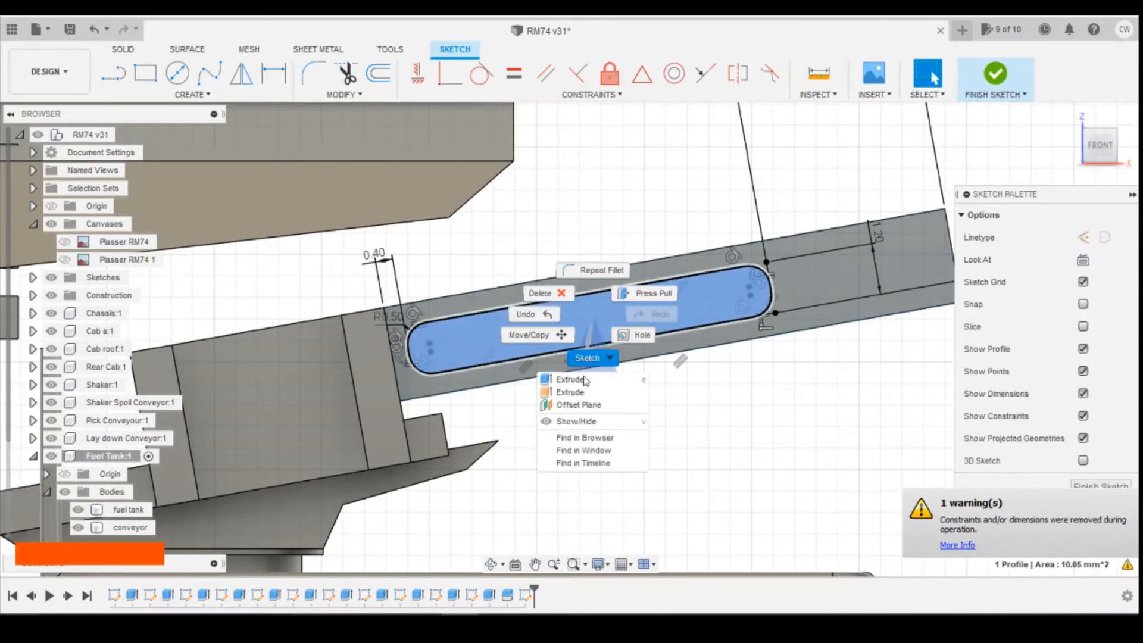
mouse_move(582, 374)
mouse_move(578, 305)
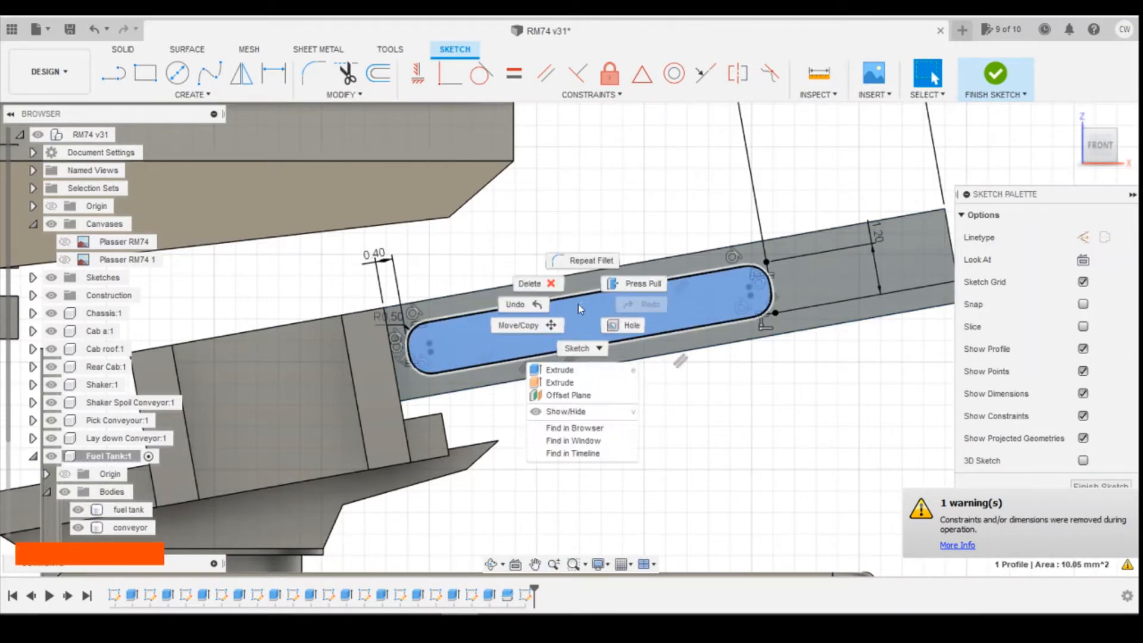
left_click(563, 373)
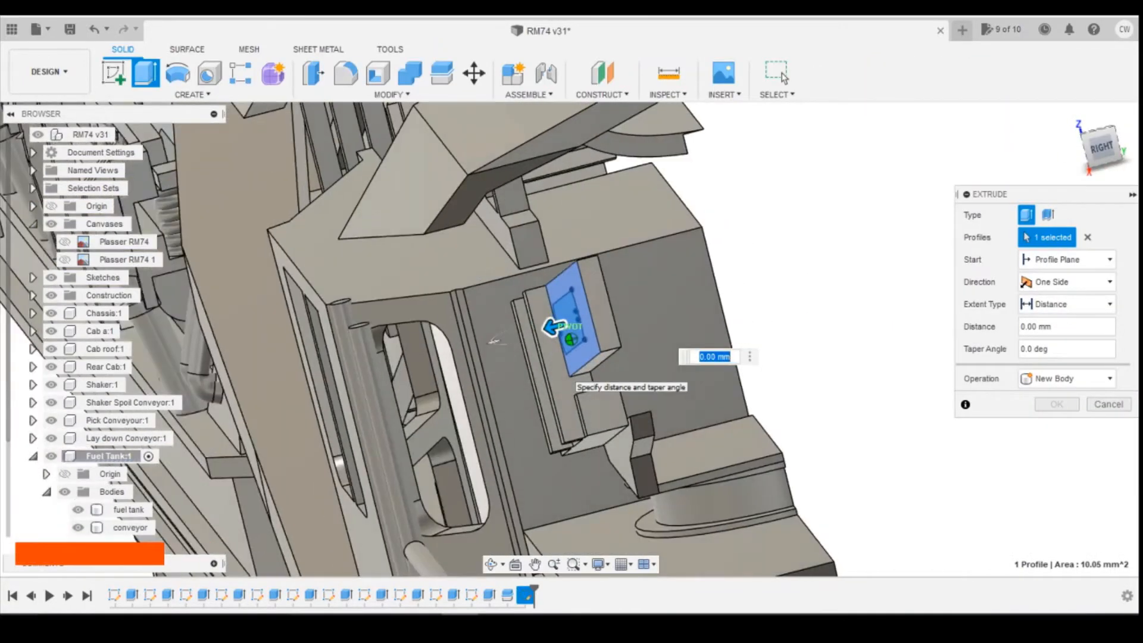
middle_click_drag(565, 368, 669, 338, "shift")
left_click(789, 344)
type("-0.5")
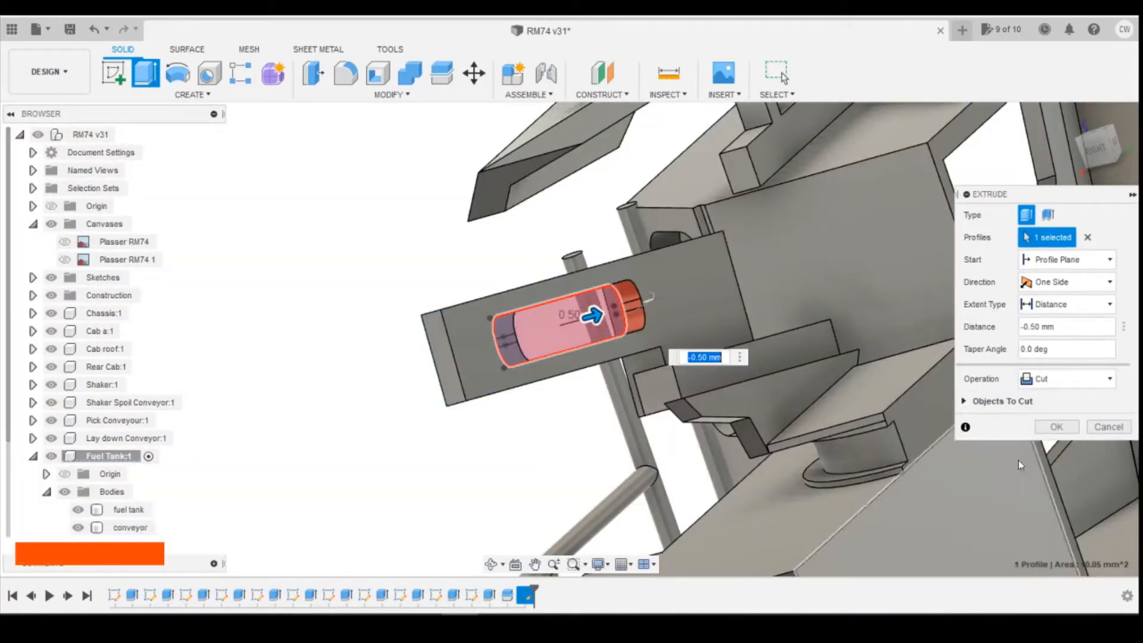
left_click(1056, 404)
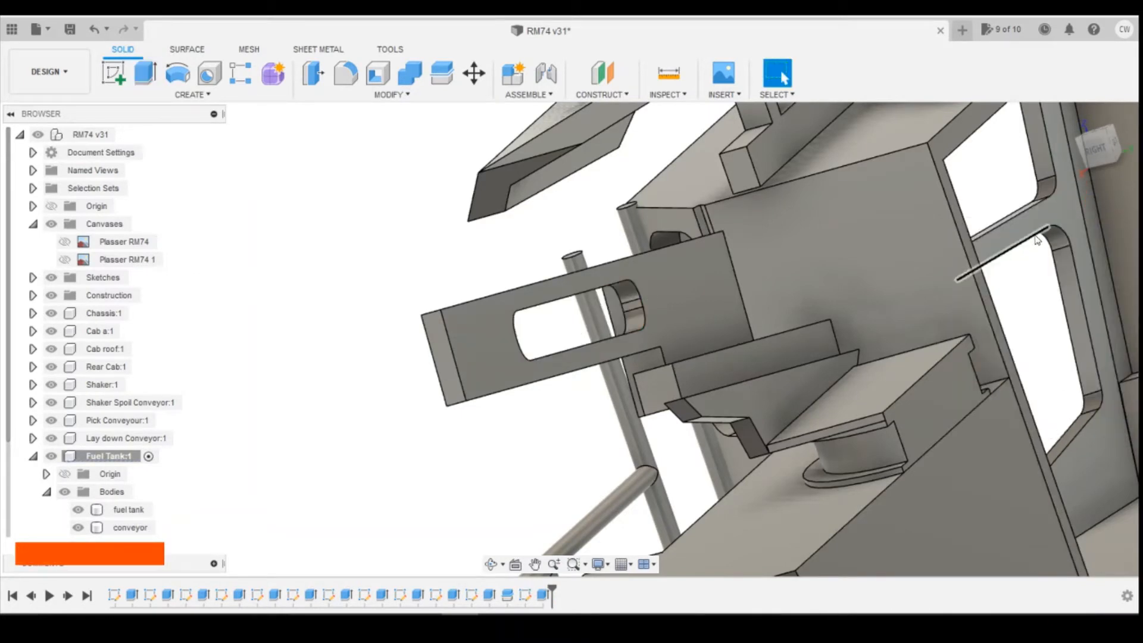
Sketch a three-point rectangle about 1.2 mm high on the boom's side face, between the rounded slot and the boom's outer end.
left_click(1108, 154)
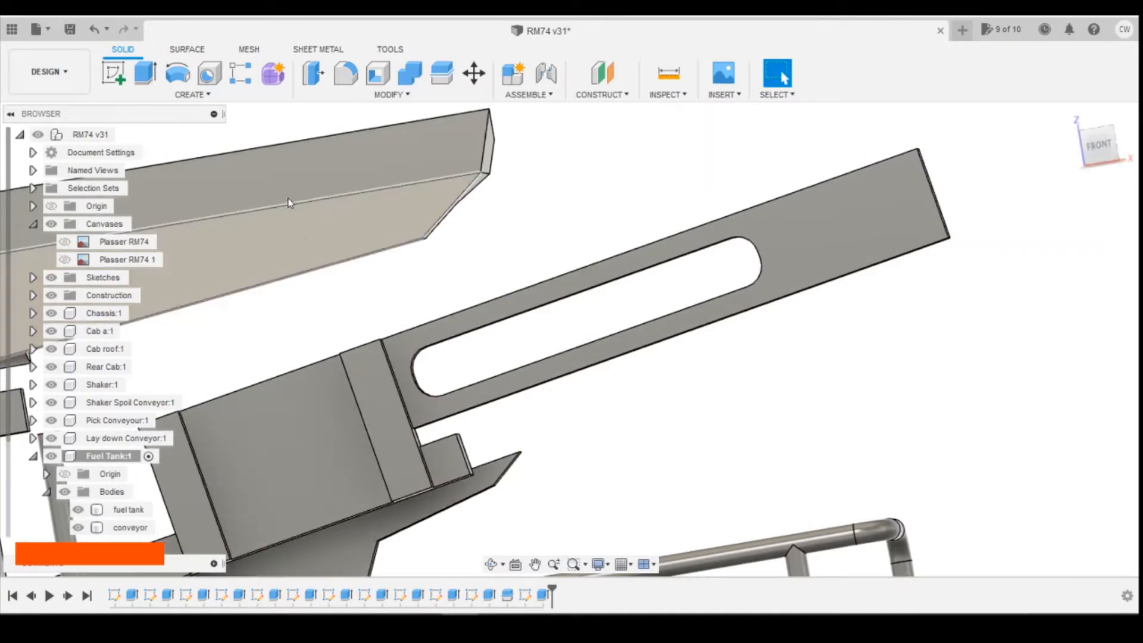
left_click(110, 78)
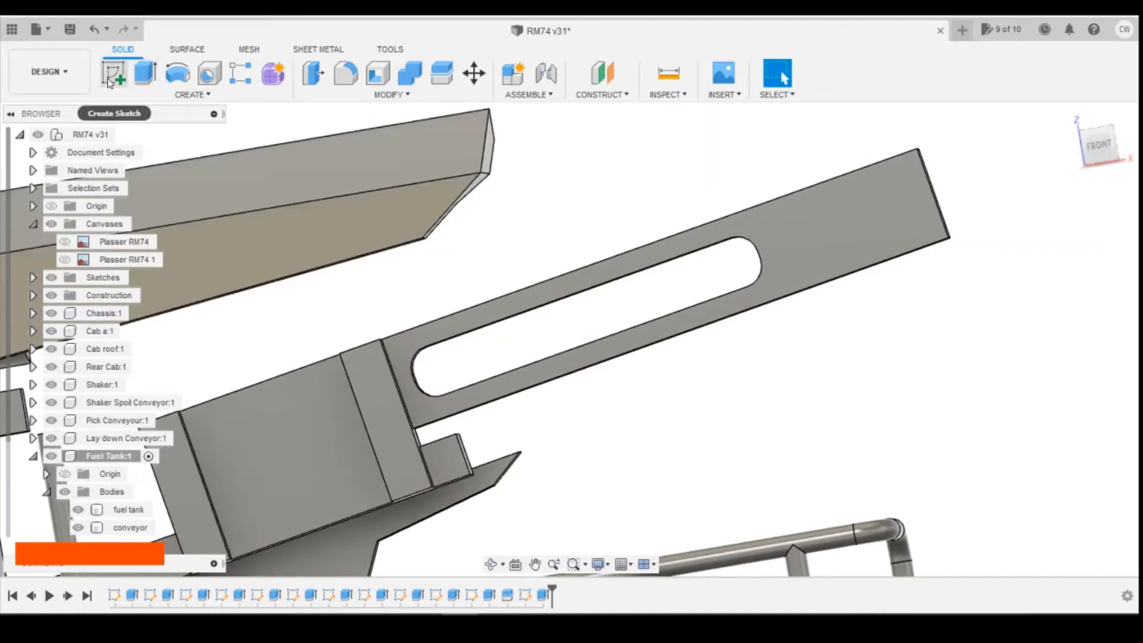
left_click(873, 231)
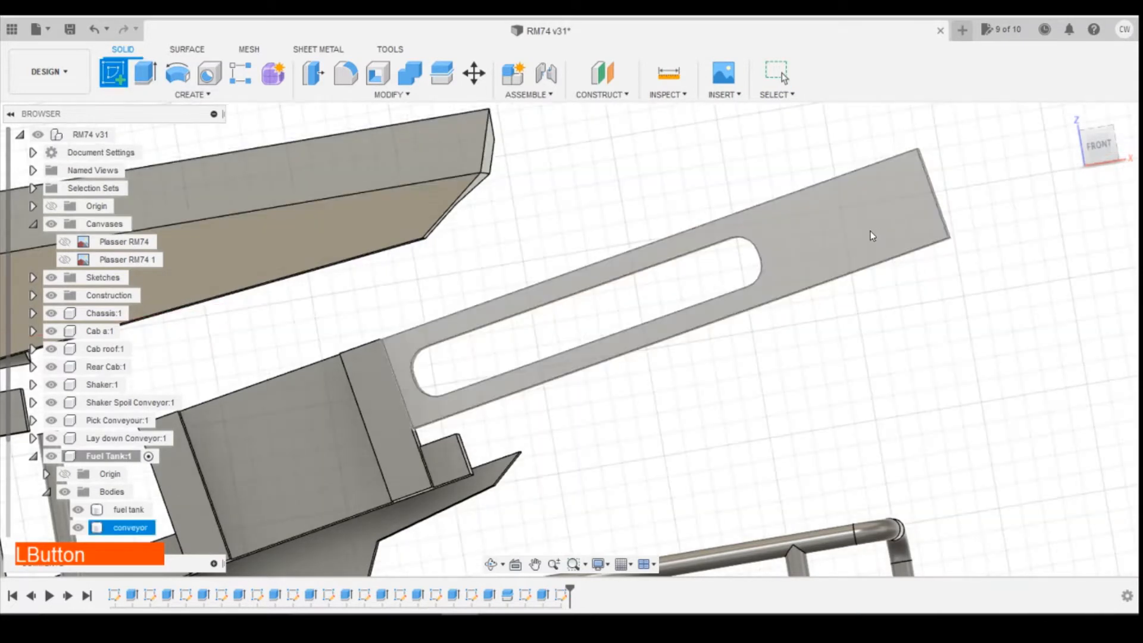
left_click(193, 94)
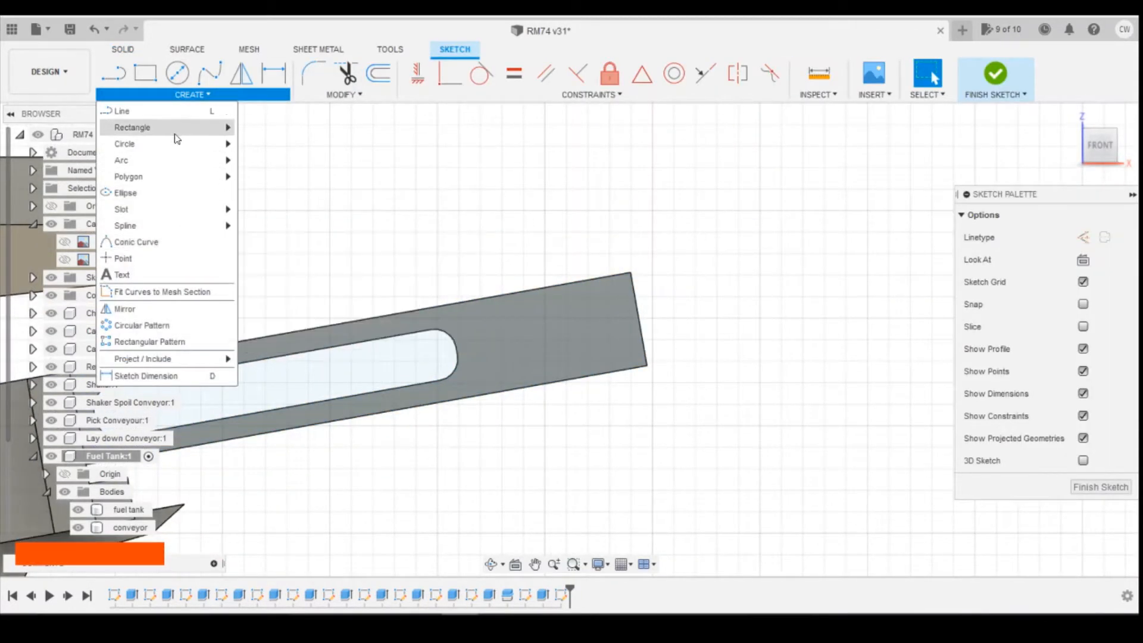
mouse_move(173, 127)
left_click(245, 128)
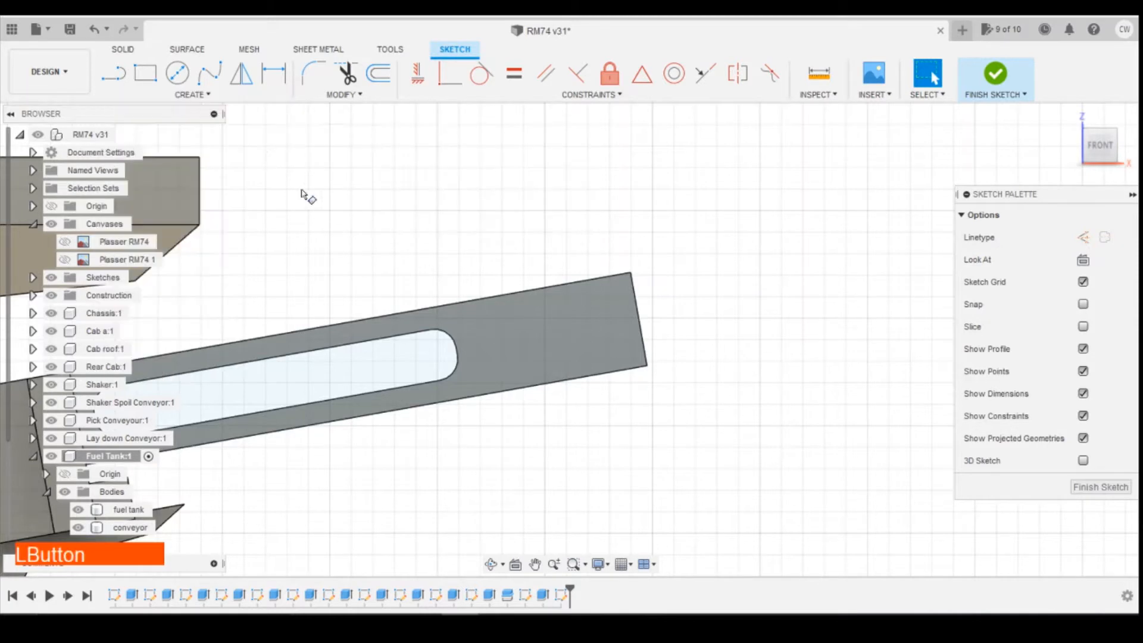
left_click(488, 321)
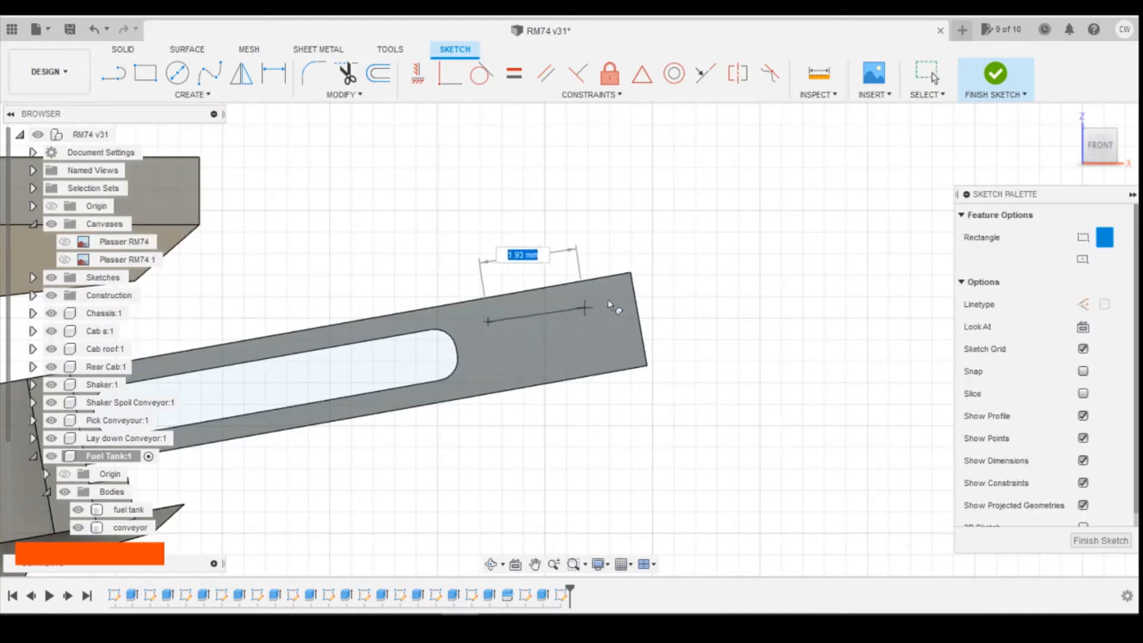
left_click(617, 350)
key("Escape")
Constrain the rectangle's lower side parallel to the boom's lower edge.
left_click(545, 73)
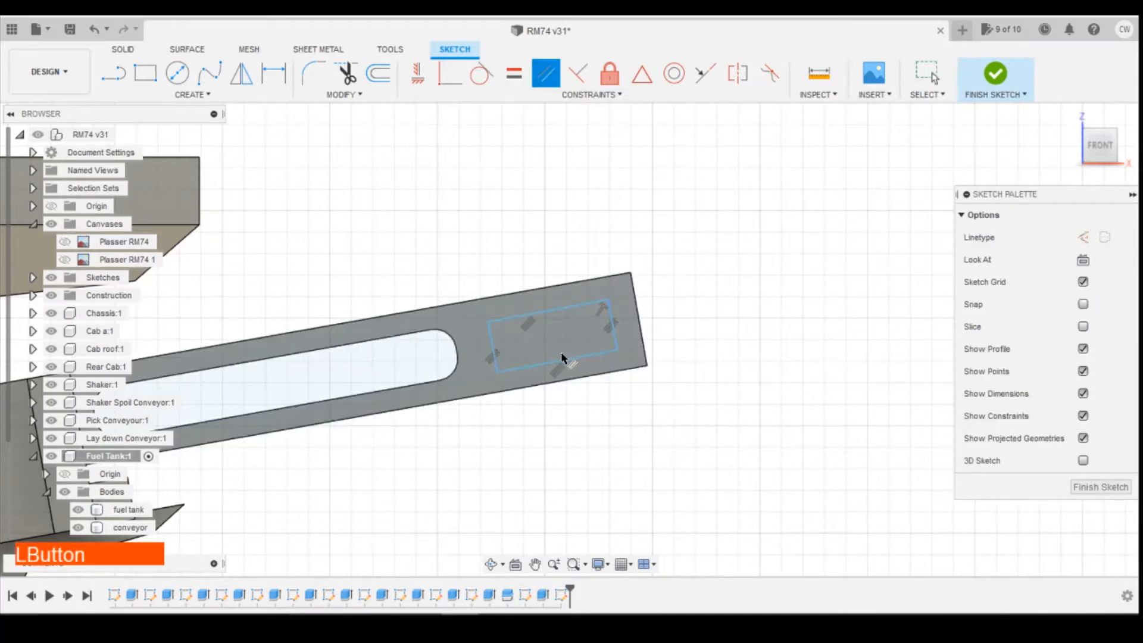
left_click(562, 359)
left_click(578, 379)
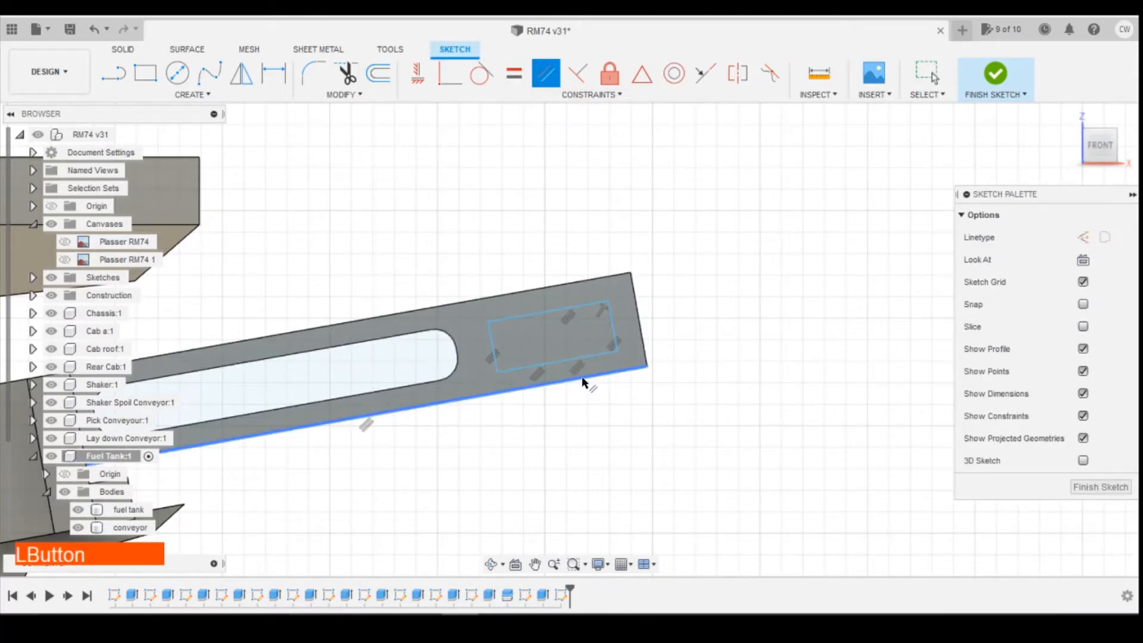
key("Escape")
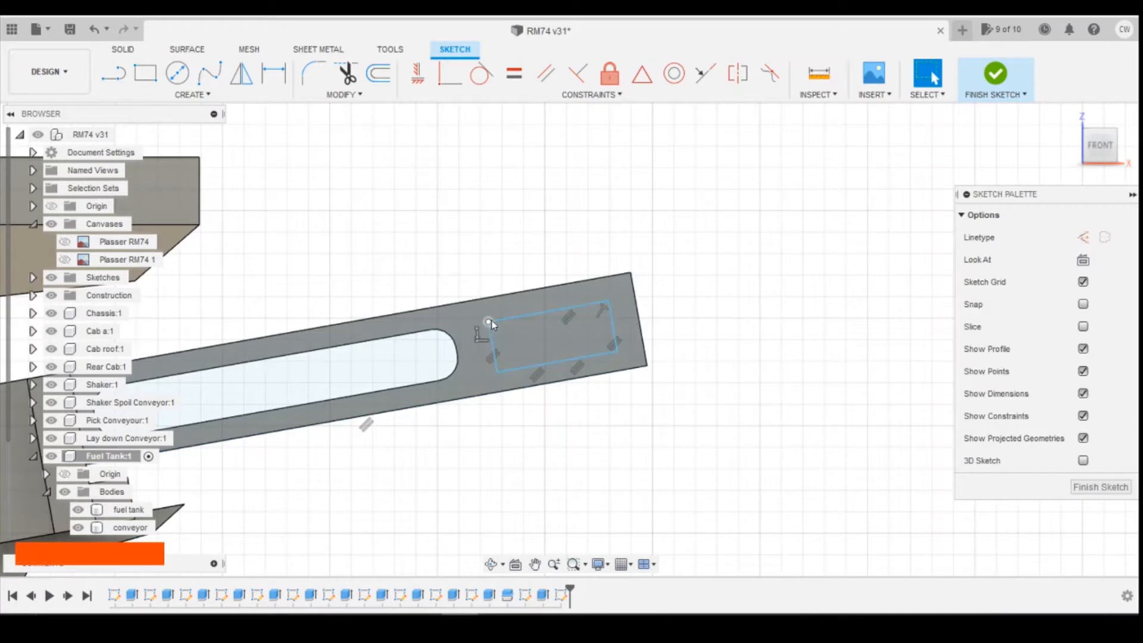
Try to align the rectangle with the slot by making its upper inner corner coincident with the slot's upper arc endpoint, and undo it.
left_click(489, 322)
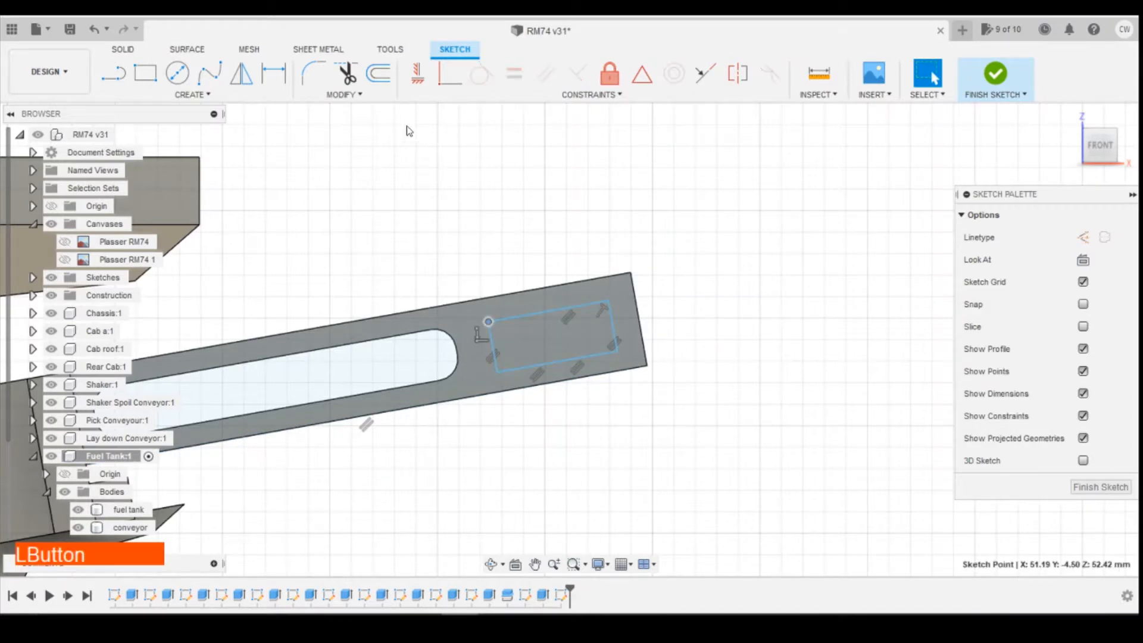
left_click(431, 329)
left_click(97, 33)
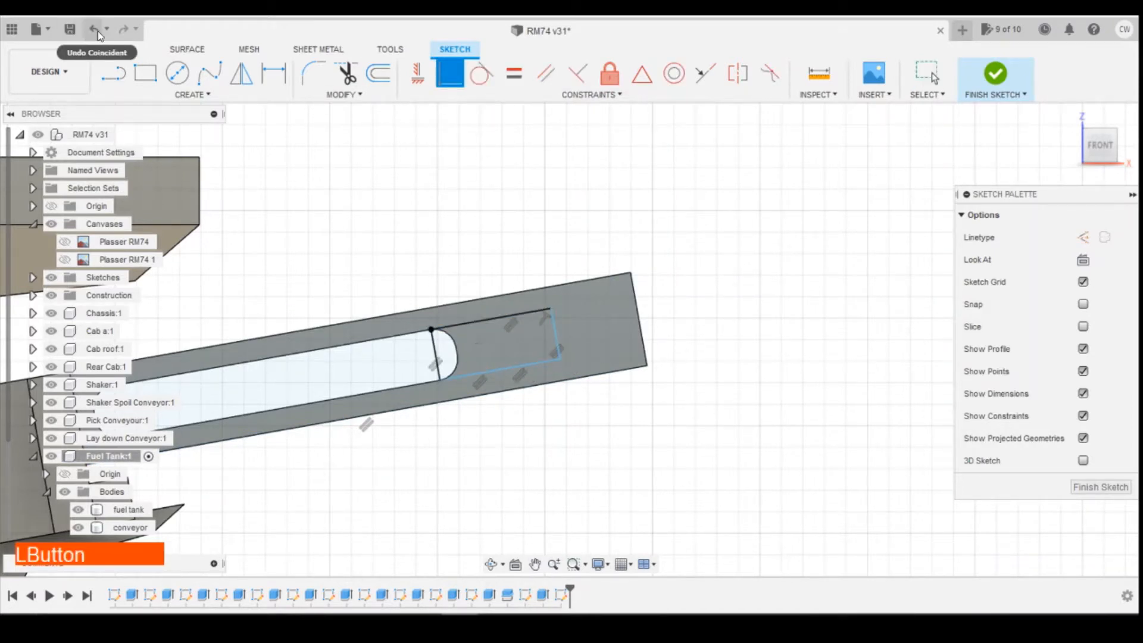
Try a Horizontal/Vertical constraint between the rectangle's upper inner corner and the slot's arc endpoint, undo it, and keep the parallel constraint.
left_click(418, 74)
left_click(488, 321)
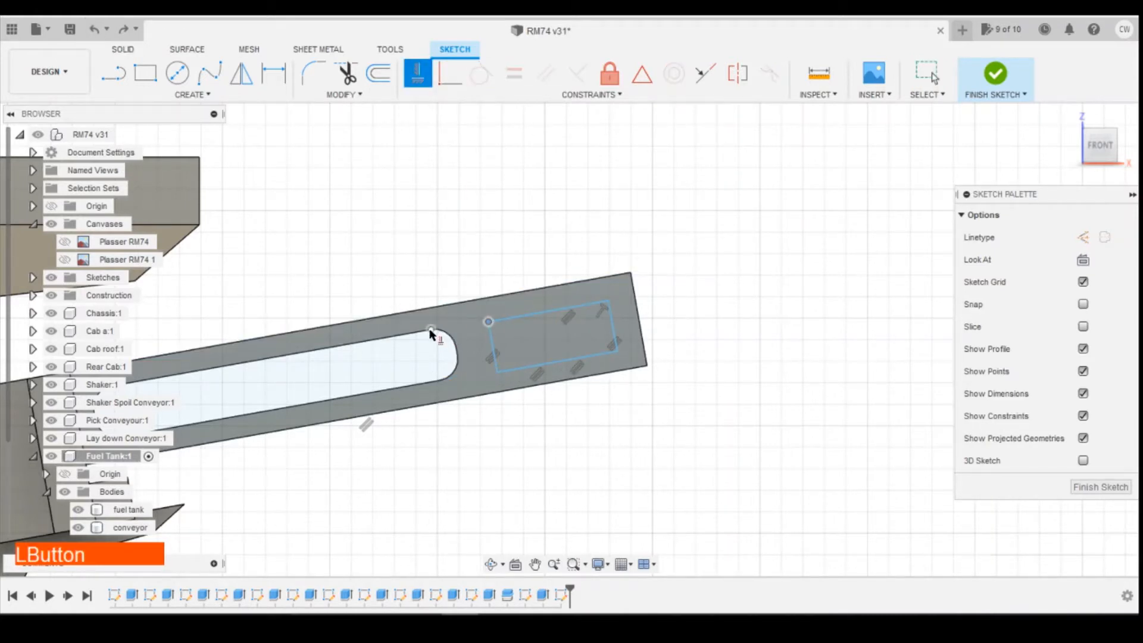
left_click(432, 330)
left_click(96, 33)
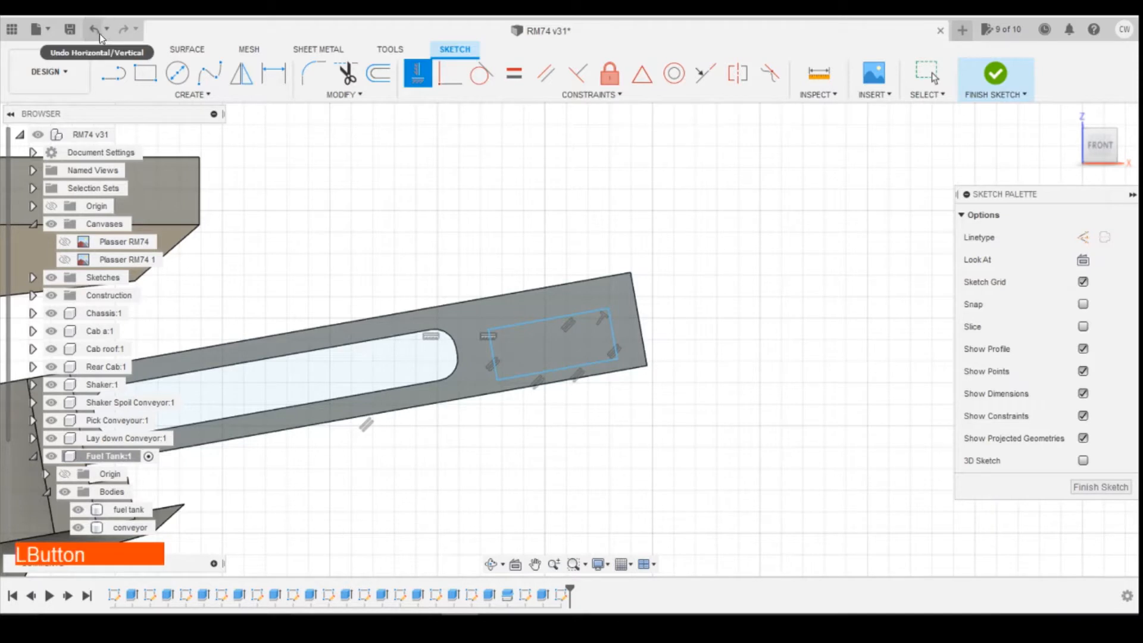
left_click(96, 33)
left_click(95, 30)
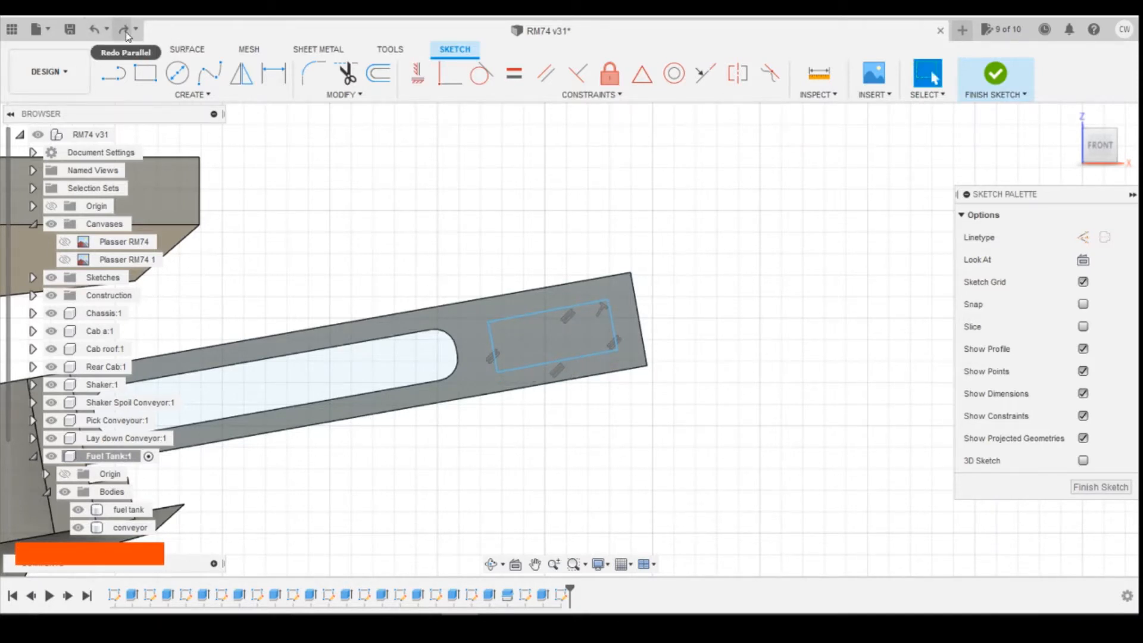
left_click(125, 33)
Dimension the rectangle's inner end 0.5 mm from the slot's rounded outer end.
scroll(492, 357, "up", 2)
key("d")
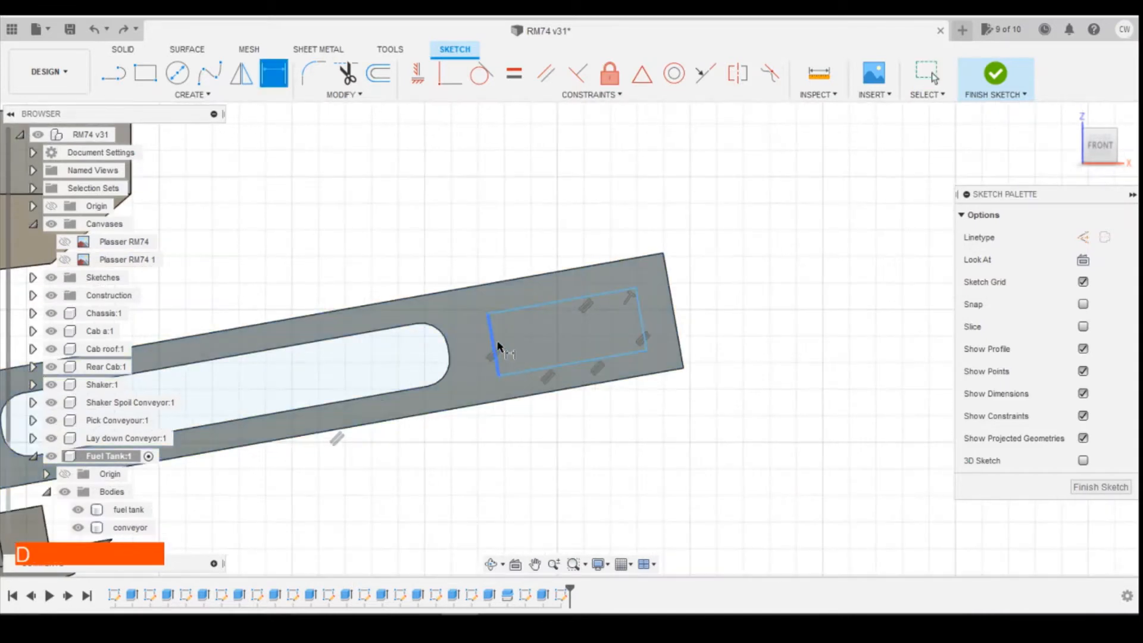
left_click(495, 342)
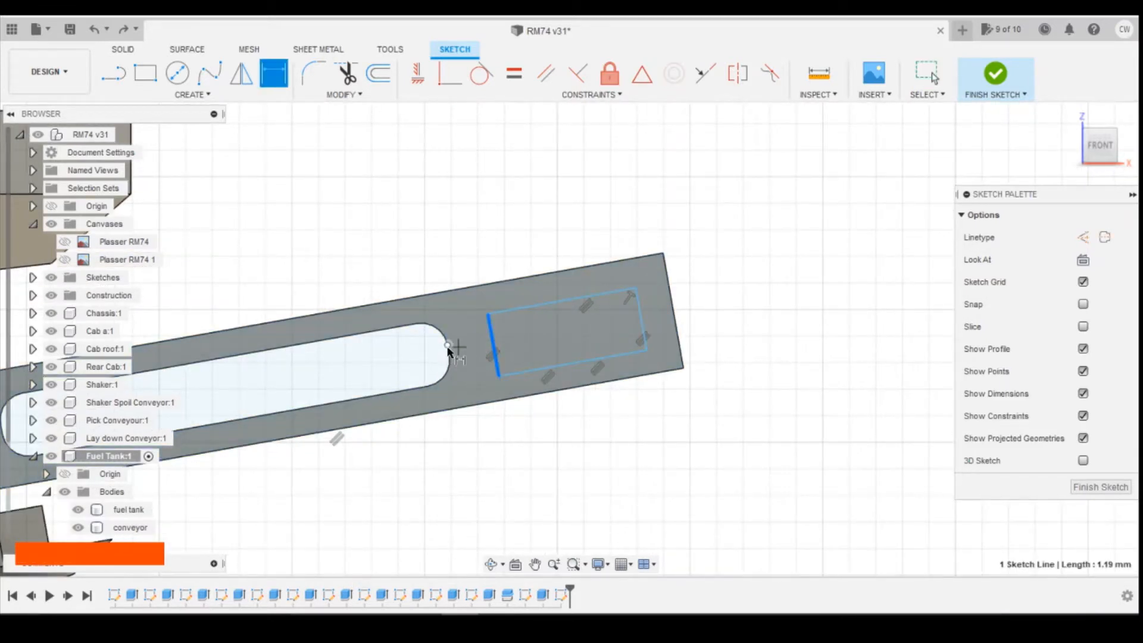
left_click(448, 347)
left_click(435, 226)
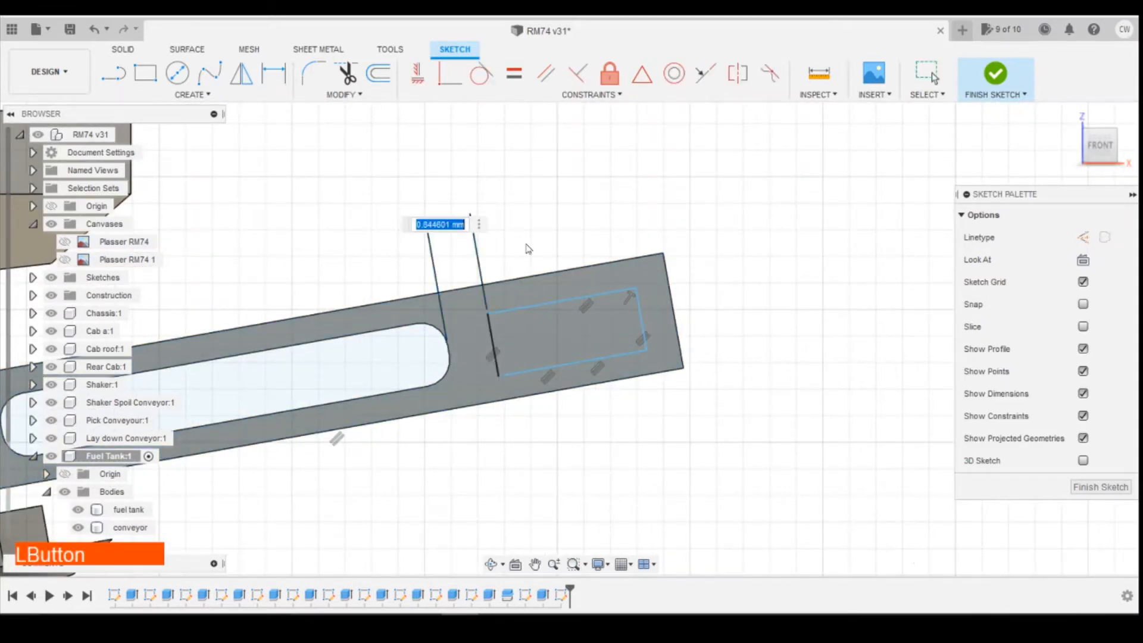
type(".5")
key("Return")
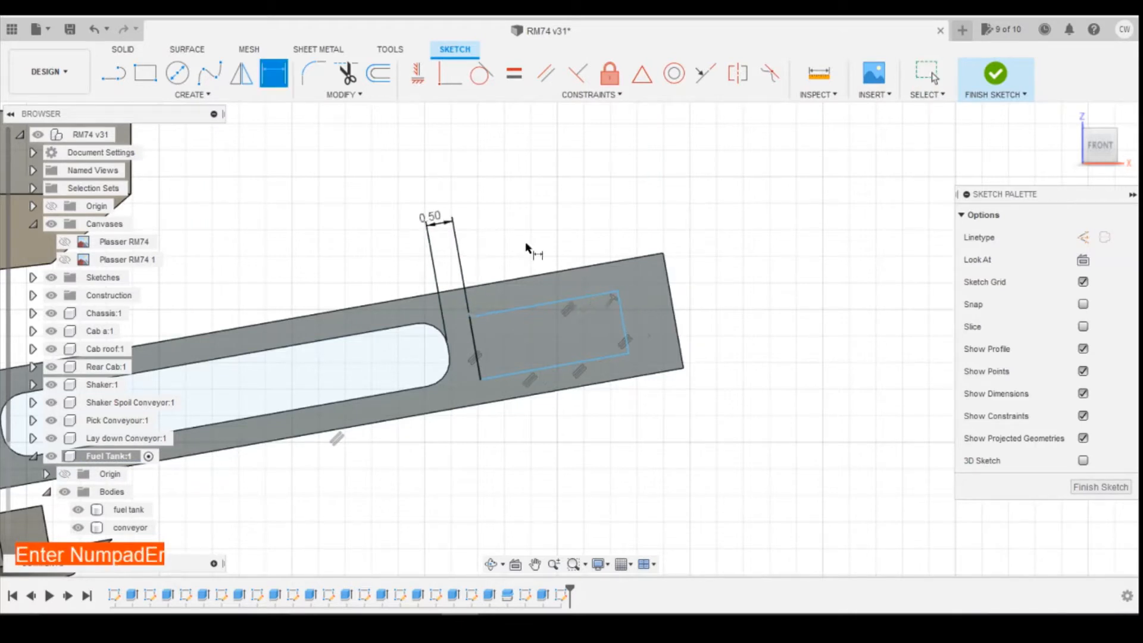
key("Escape")
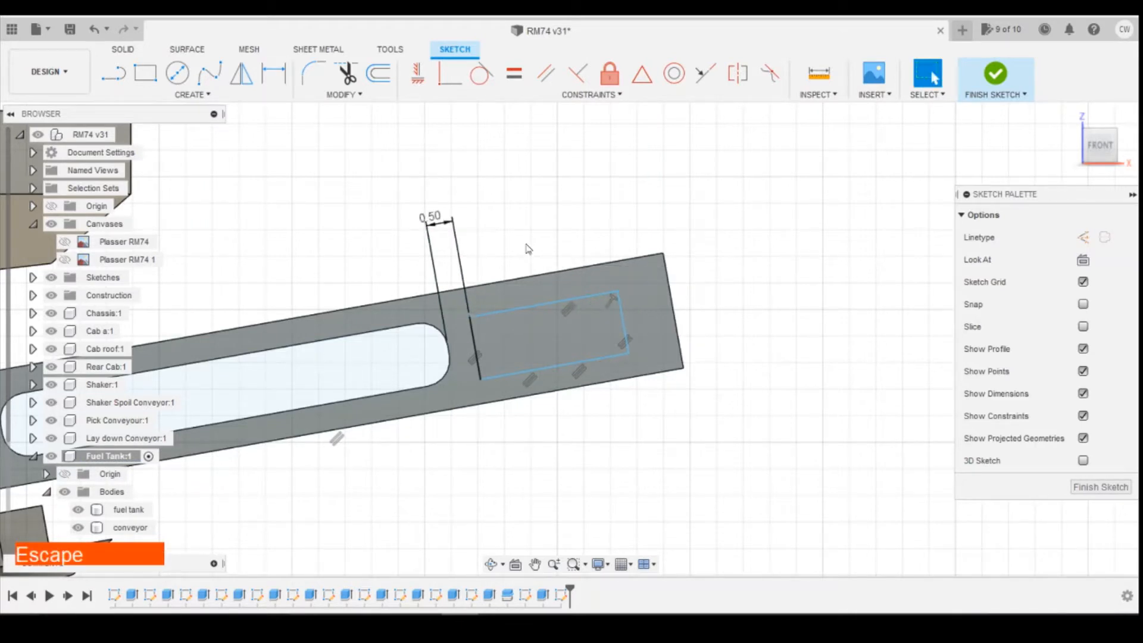
Try to make the rectangle's upper inner corner coincident with the slot's upper edge.
left_click(419, 75)
left_click(449, 73)
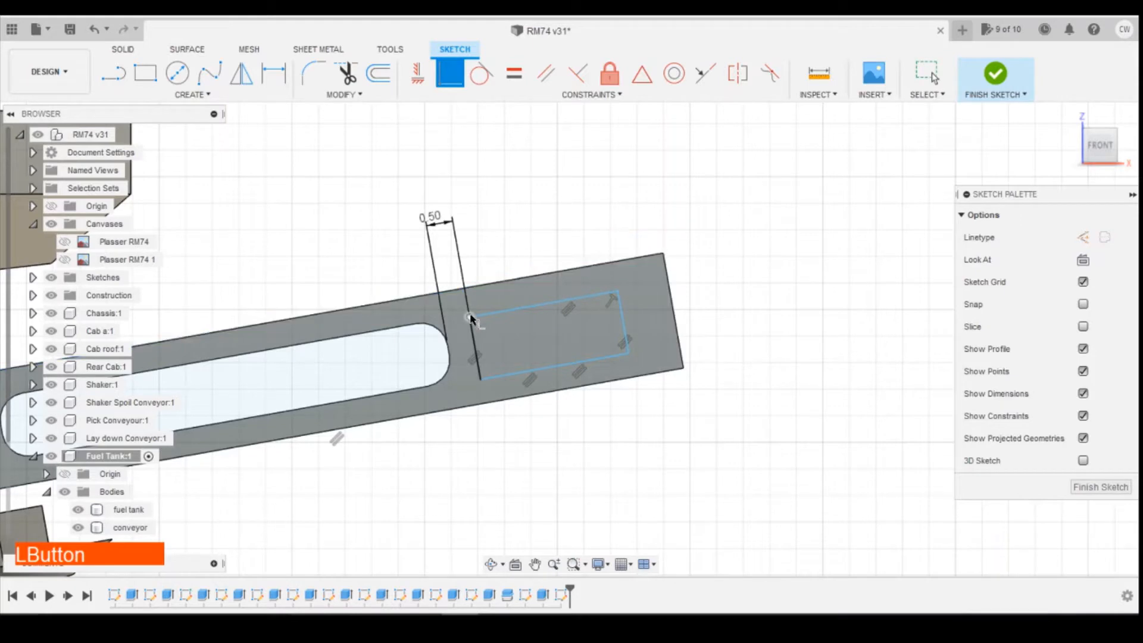
left_click(416, 324)
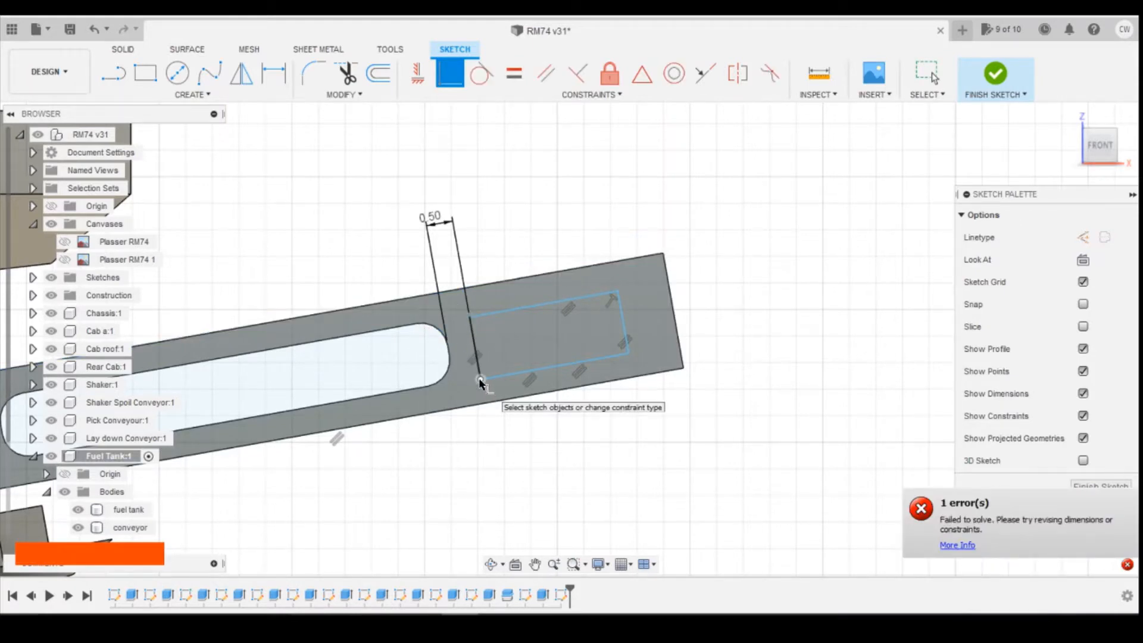
Dimension the rectangle's upper side 0.5 mm from the boom's upper edge.
key("d")
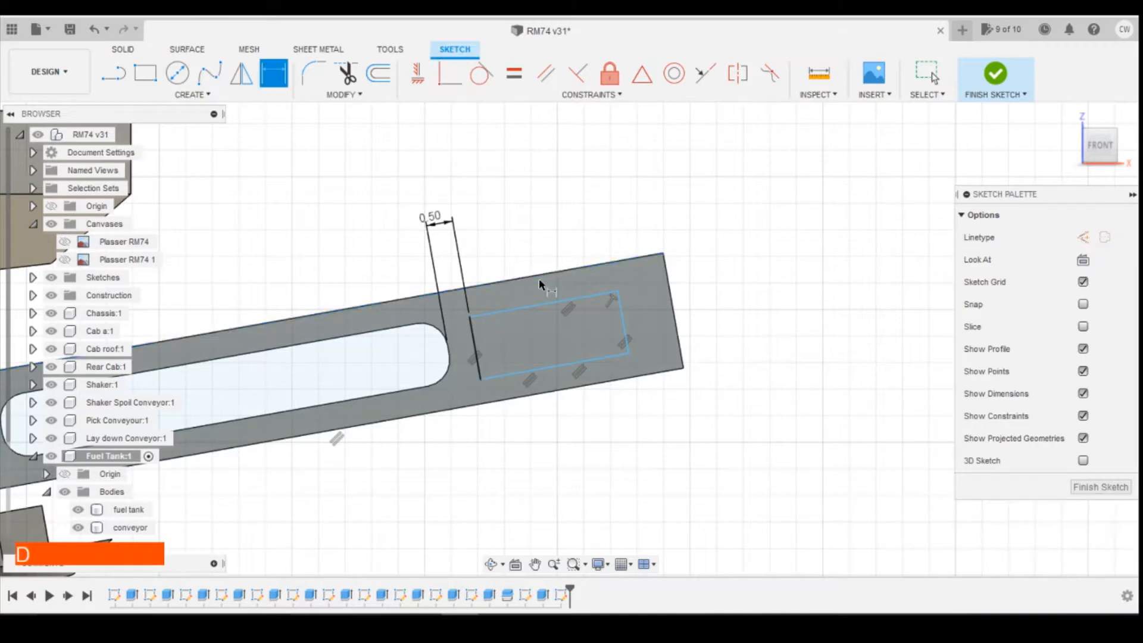
left_click(537, 279)
left_click(542, 303)
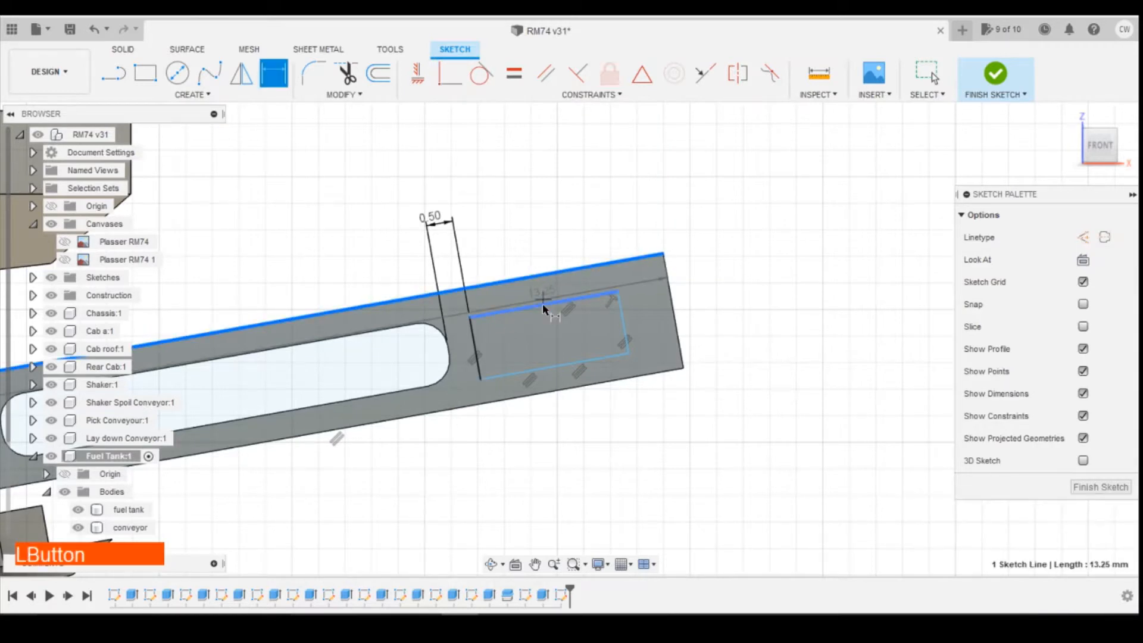
left_click(836, 277)
type("0.5")
key("Return")
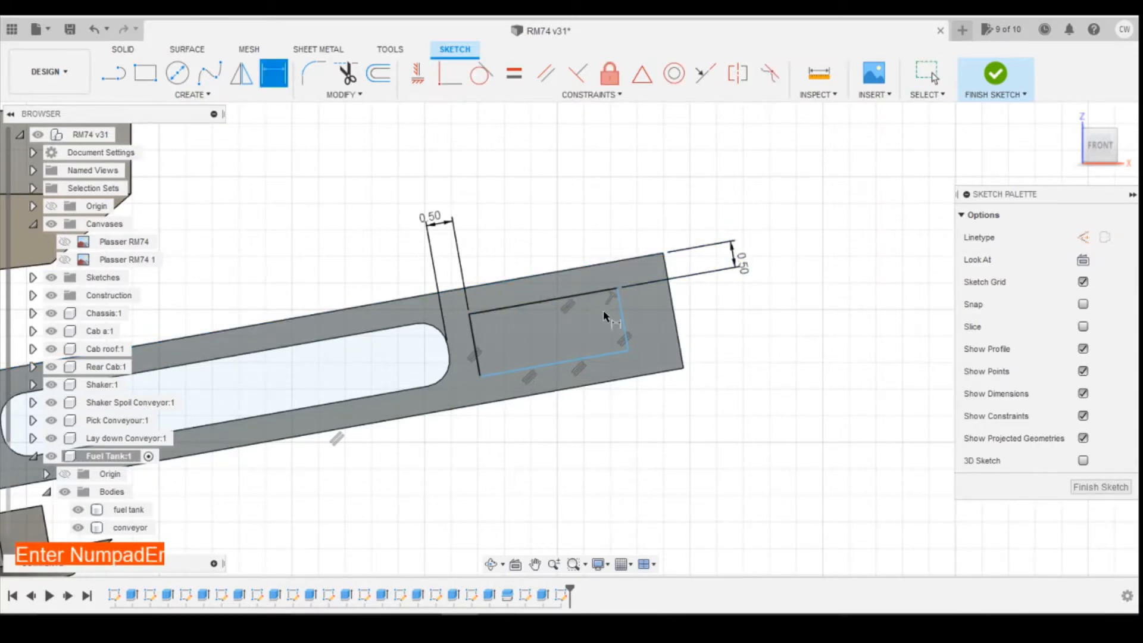
Dimension the rectangle's outer end side to a length of 1.2 mm.
left_click(621, 315)
left_click(793, 290)
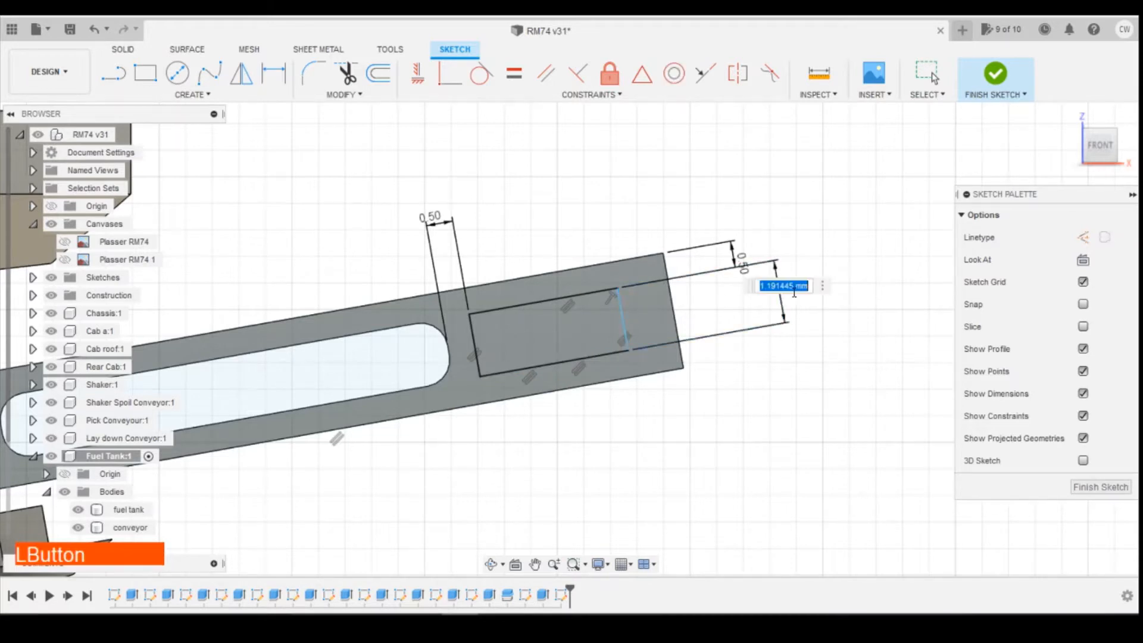
type("1.2")
key("Return")
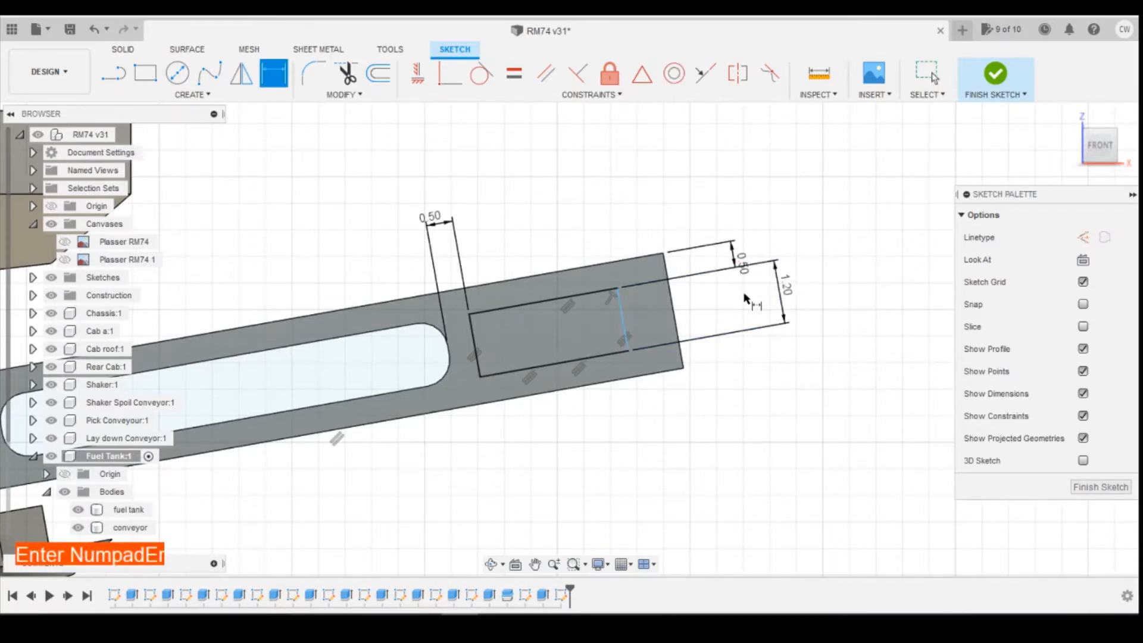
key("Escape")
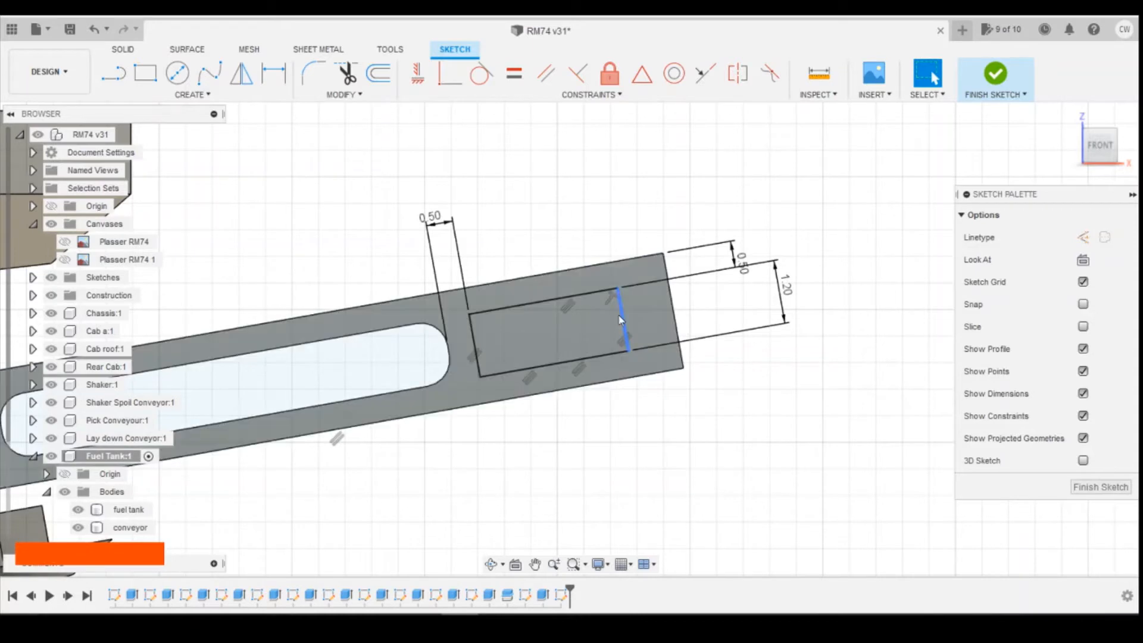
Shorten the rectangle by moving its outer end inward, to about 1.7 mm from the boom's outer end.
left_click_drag(623, 321, 587, 326)
key("d")
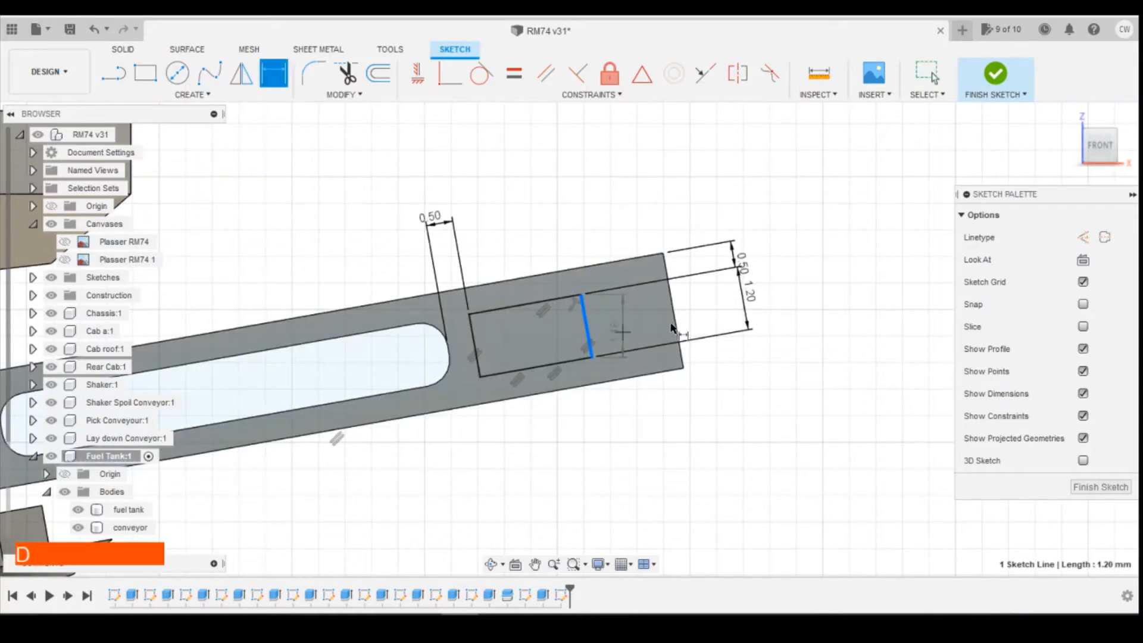
key("Escape")
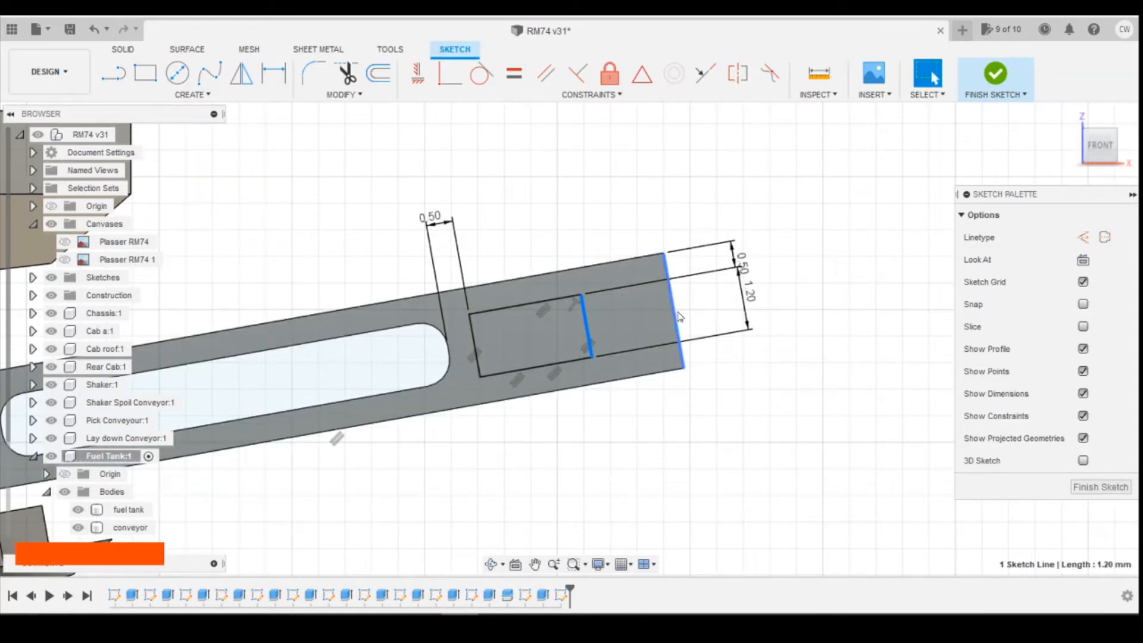
Dimension the rectangle's outer end 1.5 mm from the boom's outer end edge, checking the proportions against the rm74019.jpg photo.
key("d")
left_click(678, 317)
left_click(595, 320)
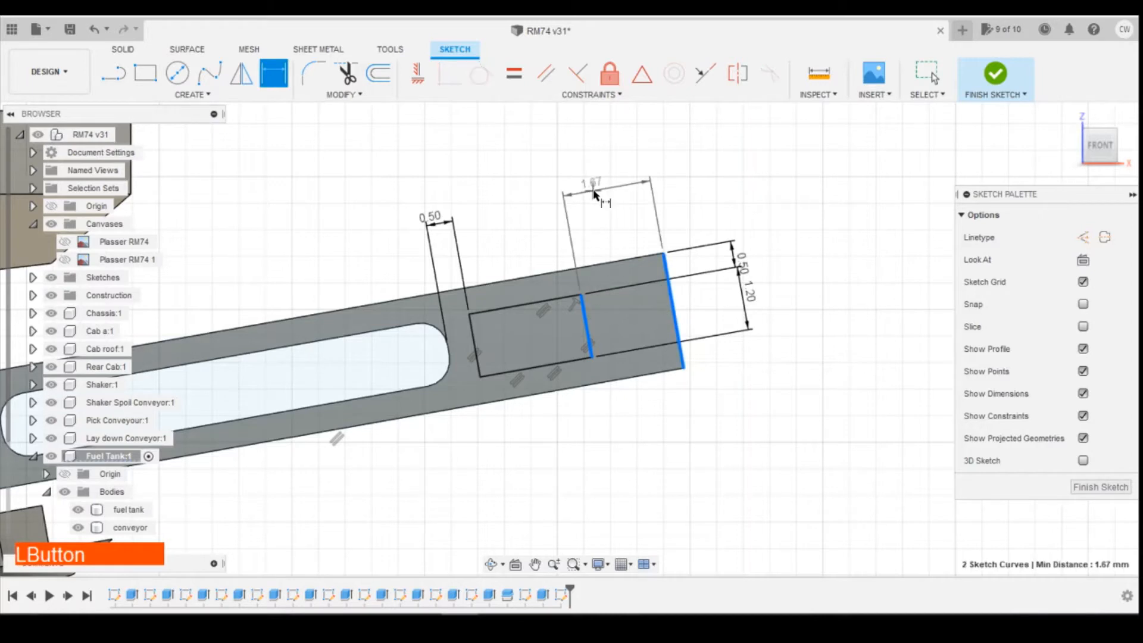
left_click(597, 192)
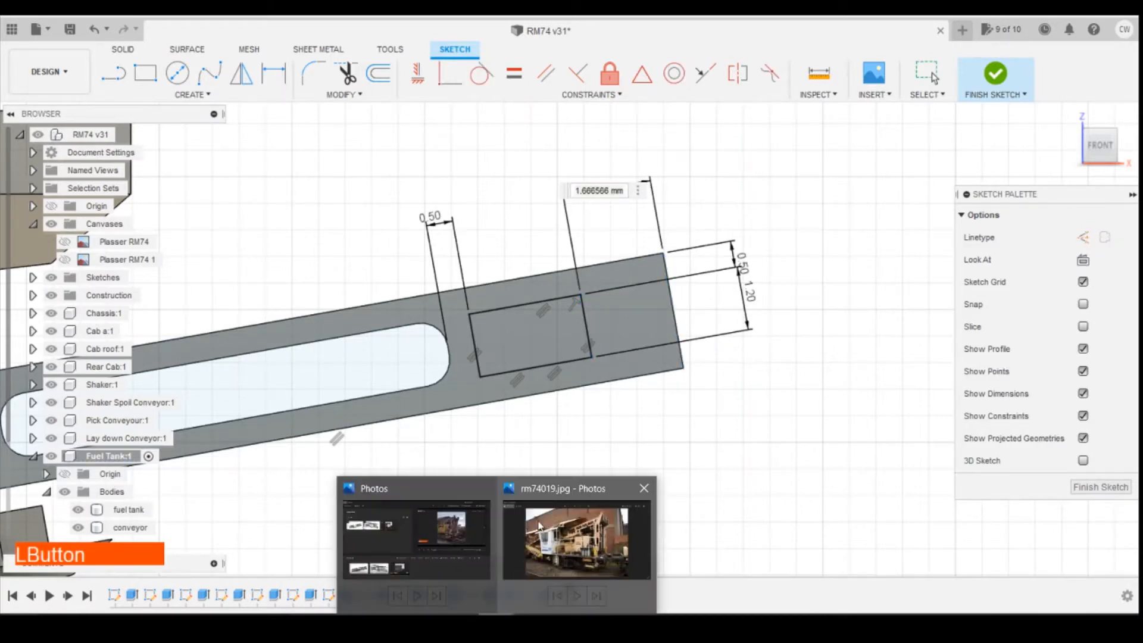
left_click(539, 519)
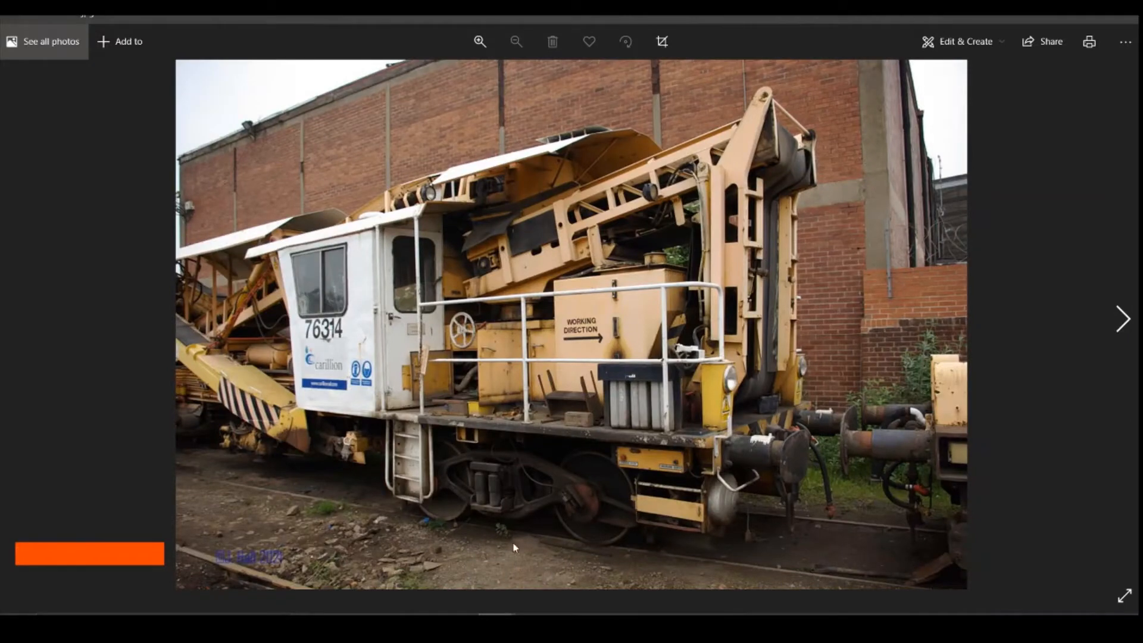
mouse_move(459, 626)
left_click(459, 568)
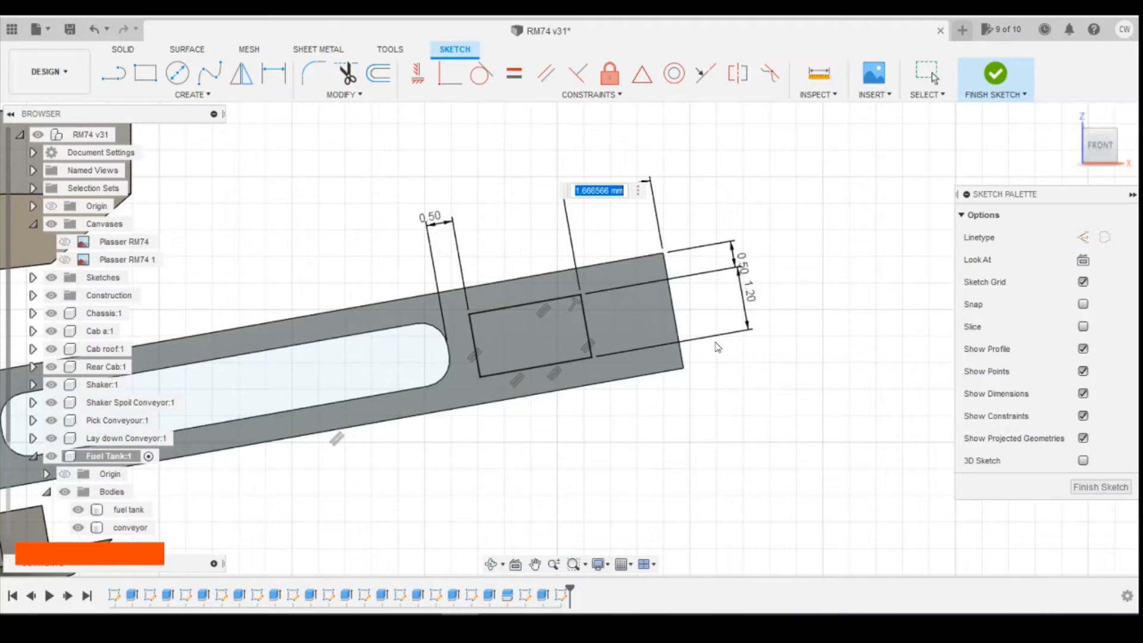
type("1.5")
key("Return")
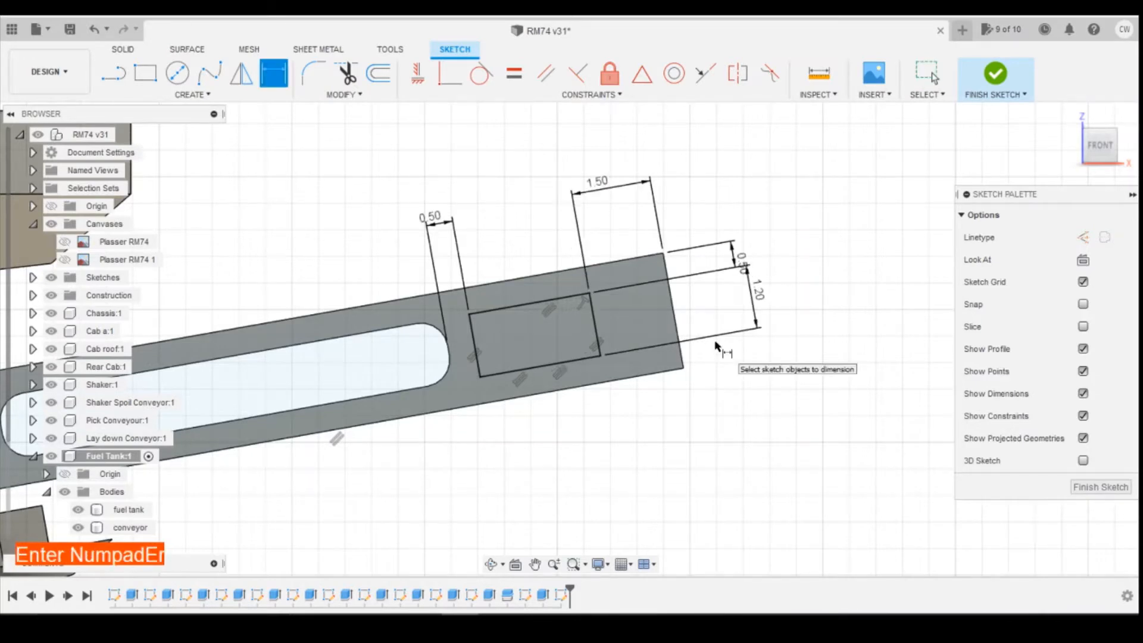
key("Escape")
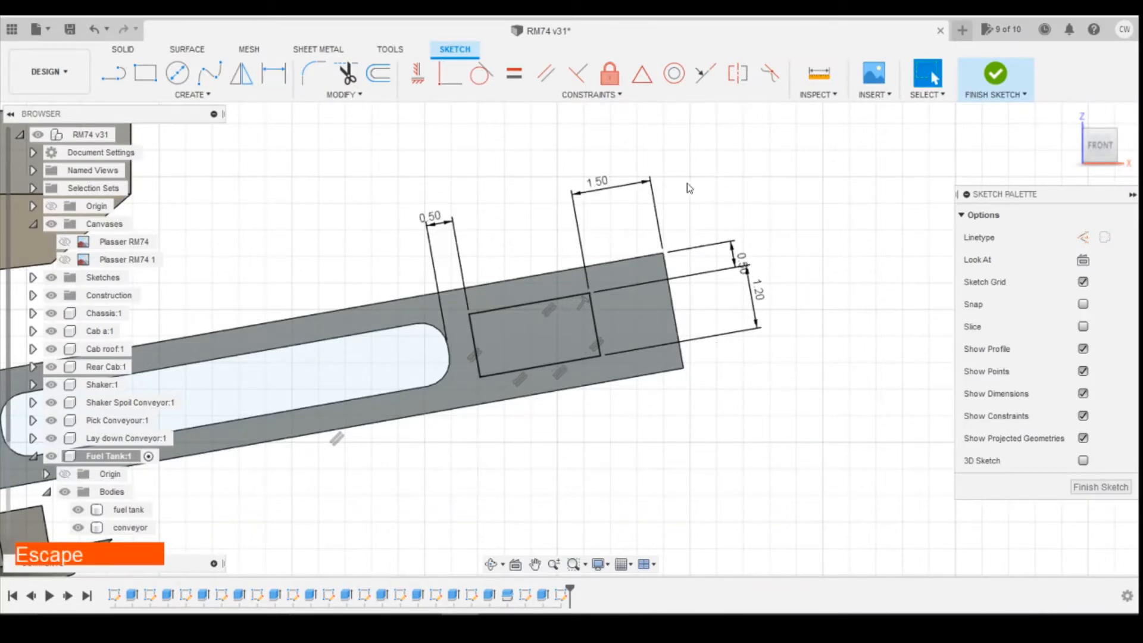
Fillet the four corners of the second opening's rectangle with a 0.5 mm radius.
scroll(640, 229, "up", 1)
left_click(314, 73)
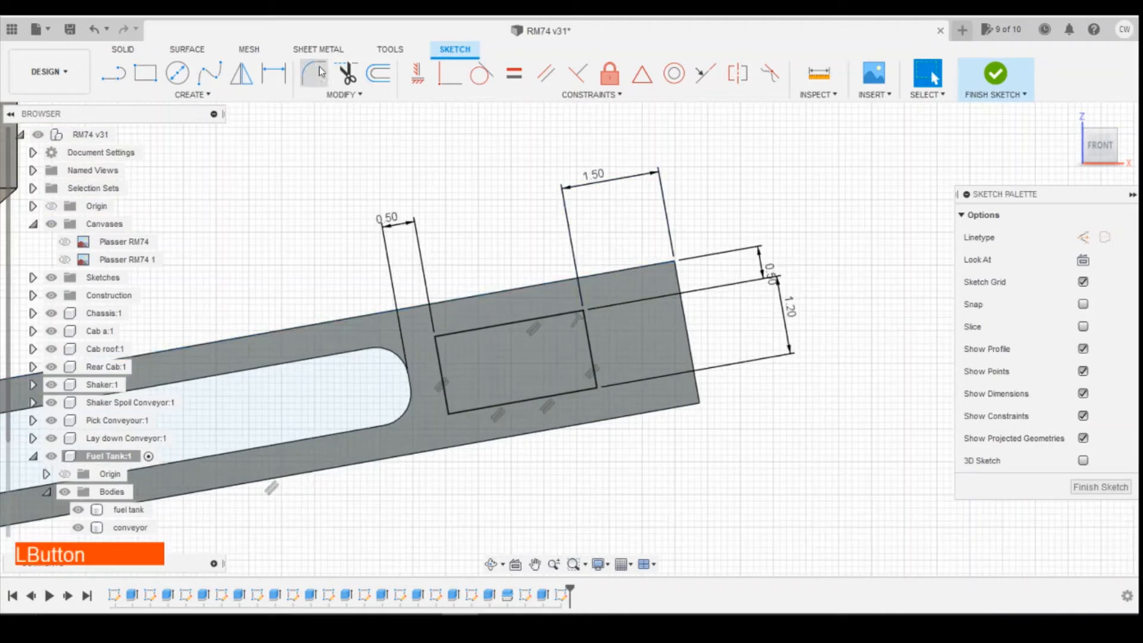
left_click(435, 338)
left_click(450, 411, "shift")
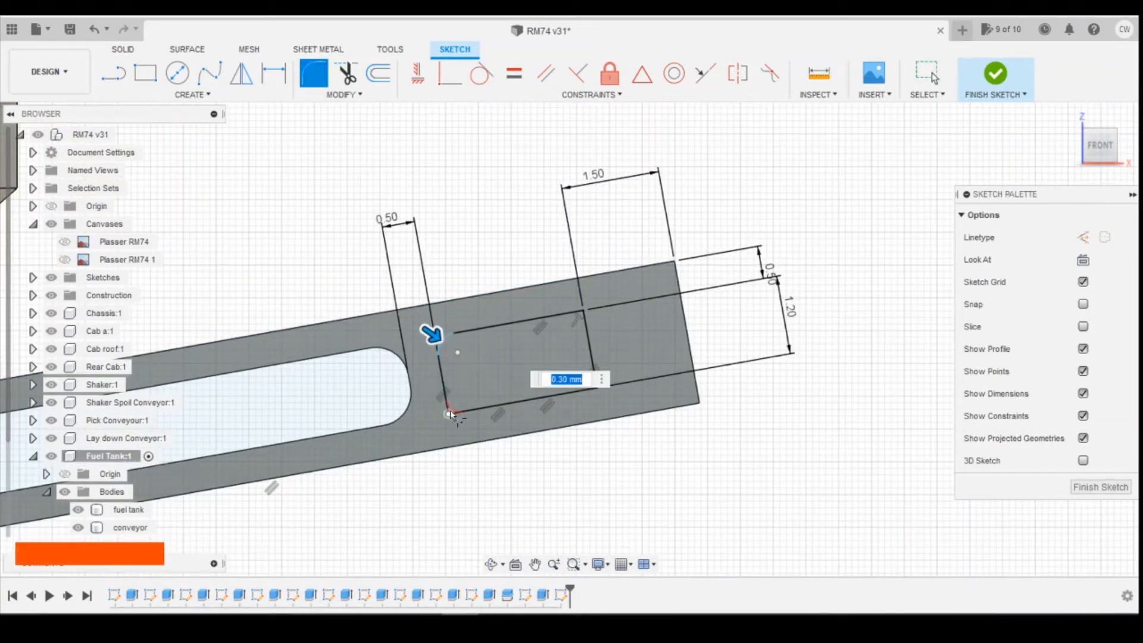
left_click(595, 385, "shift")
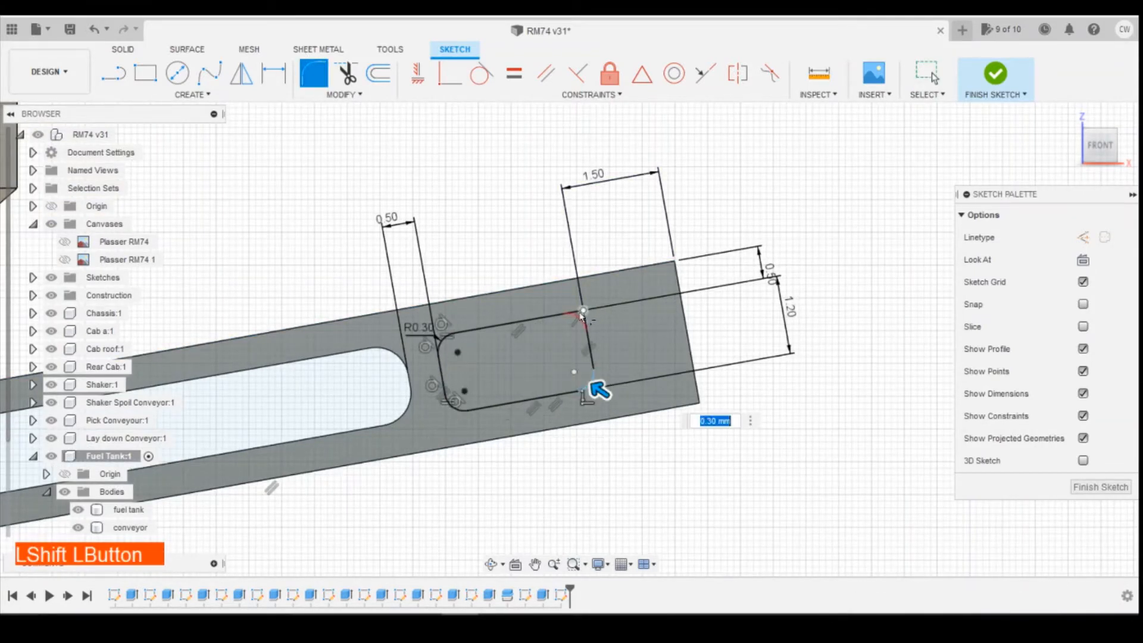
left_click(582, 312, "shift")
type("0.5")
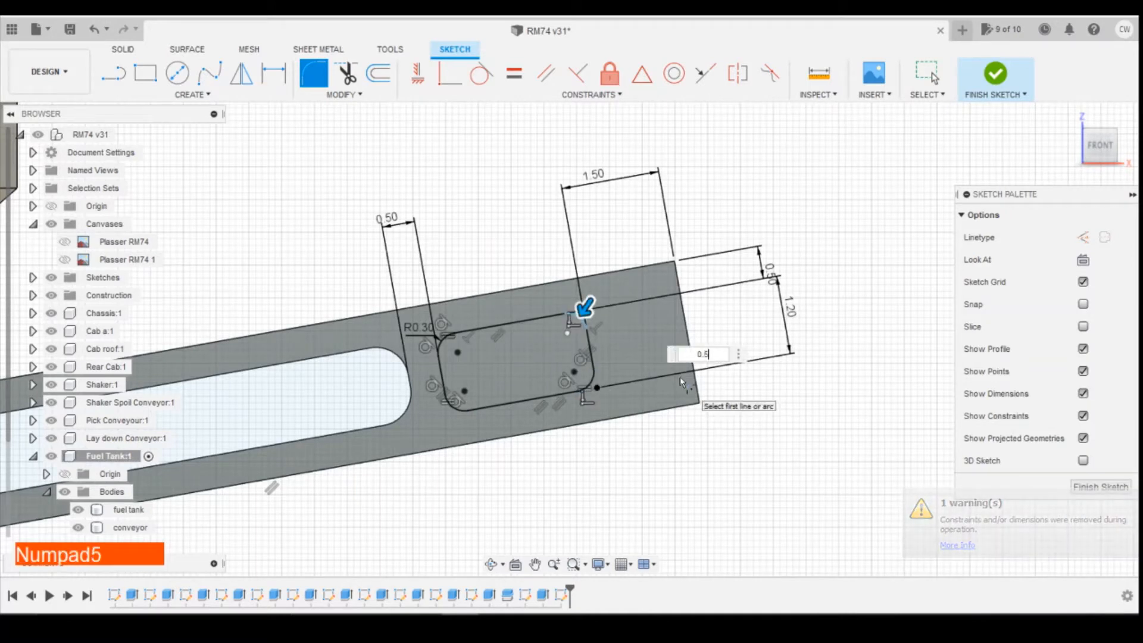
key("Return")
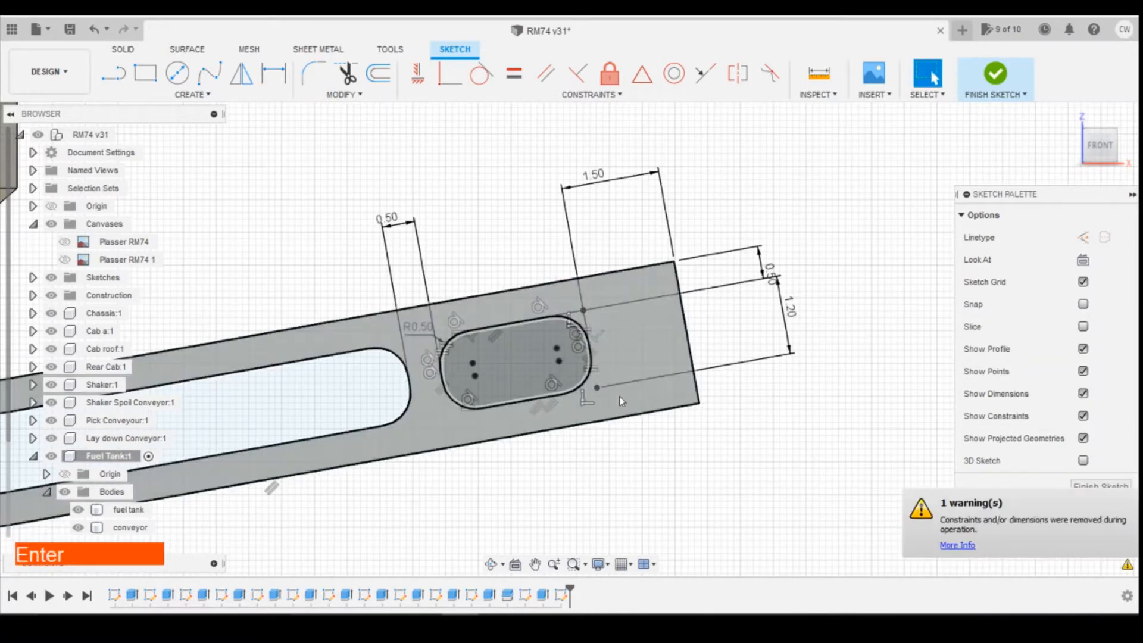
Extrude the rounded rectangle as a cut through the conveyor boom to make the second opening.
right_click(529, 352)
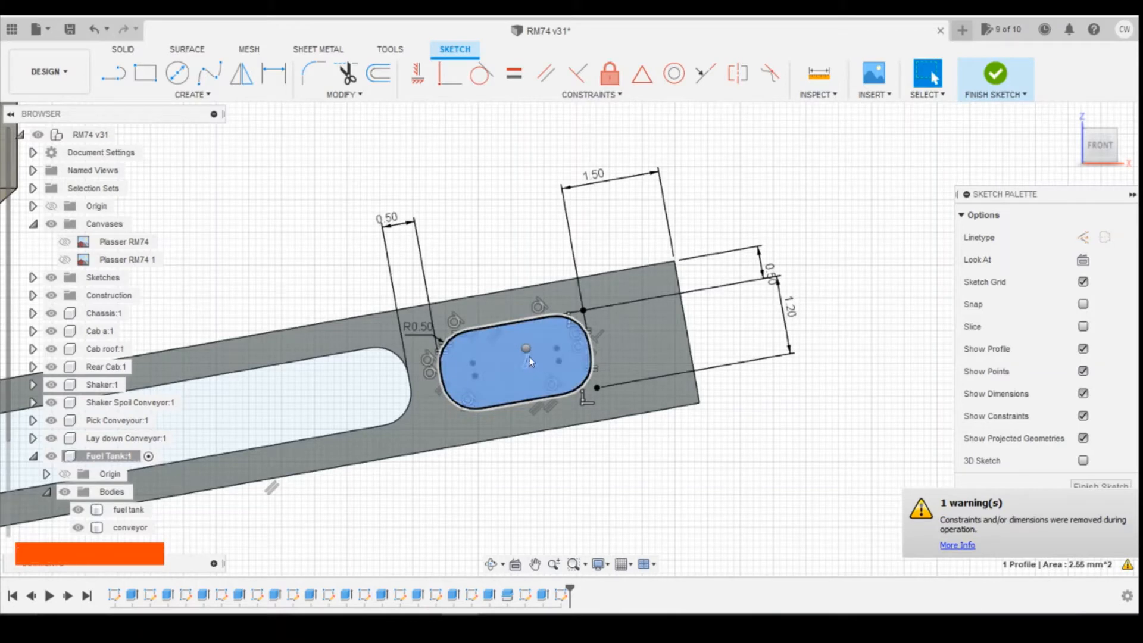
right_click(525, 288)
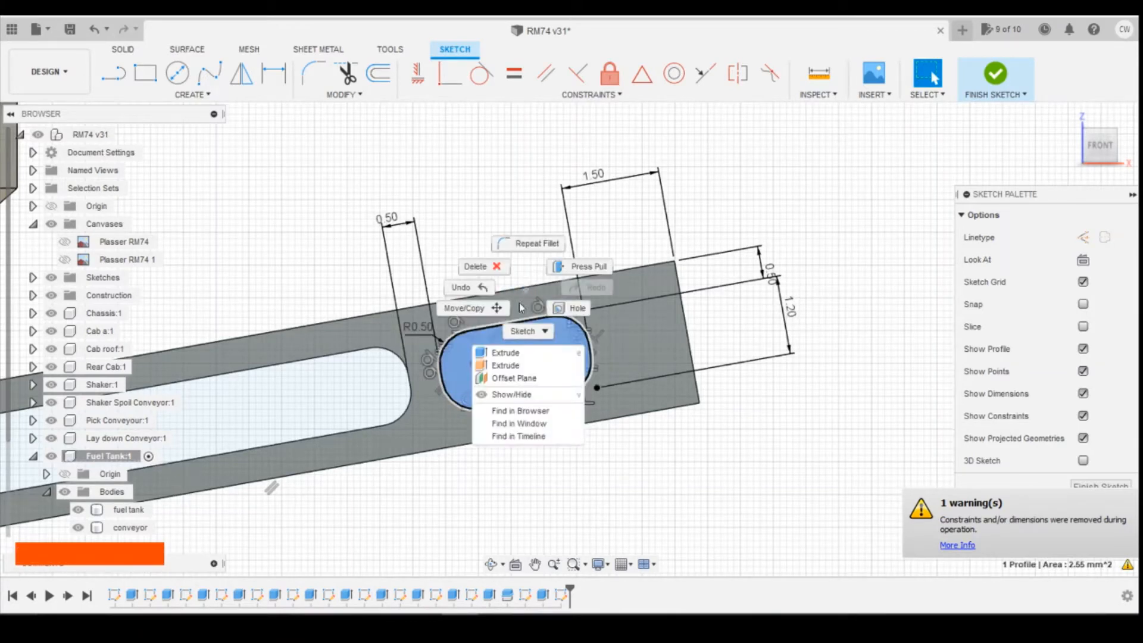
left_click(497, 352)
left_click_drag(1042, 153, 428, 363)
left_click_drag(611, 339, 650, 342)
left_click(1056, 427)
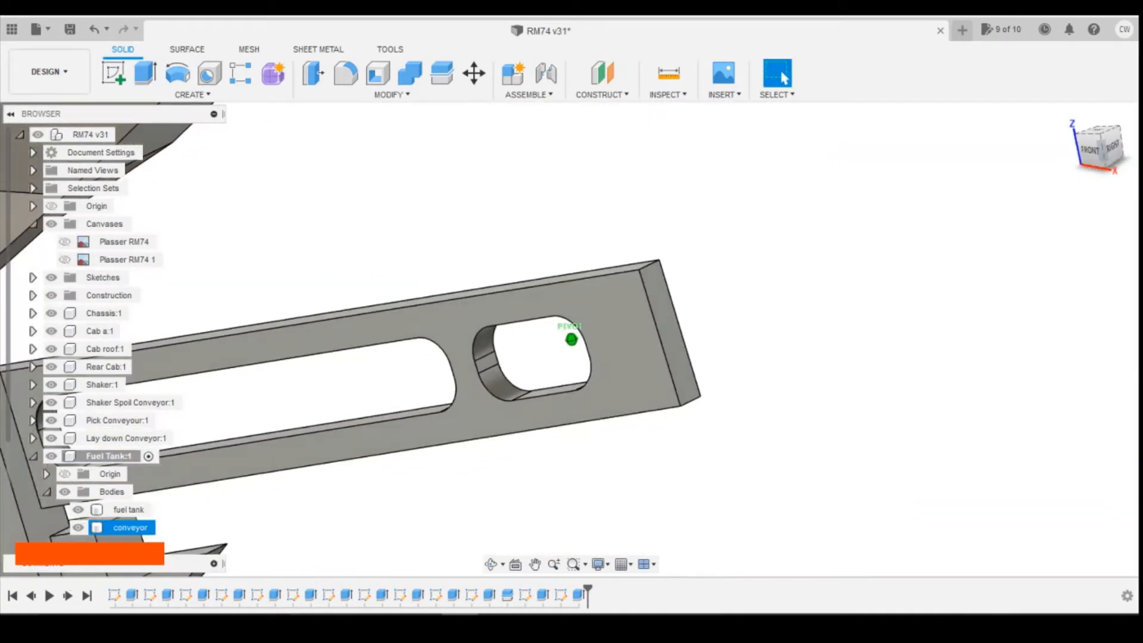
Start a sketch on the conveyor boom's outer end face, consulting the end-view photo of the machine.
left_click(886, 278)
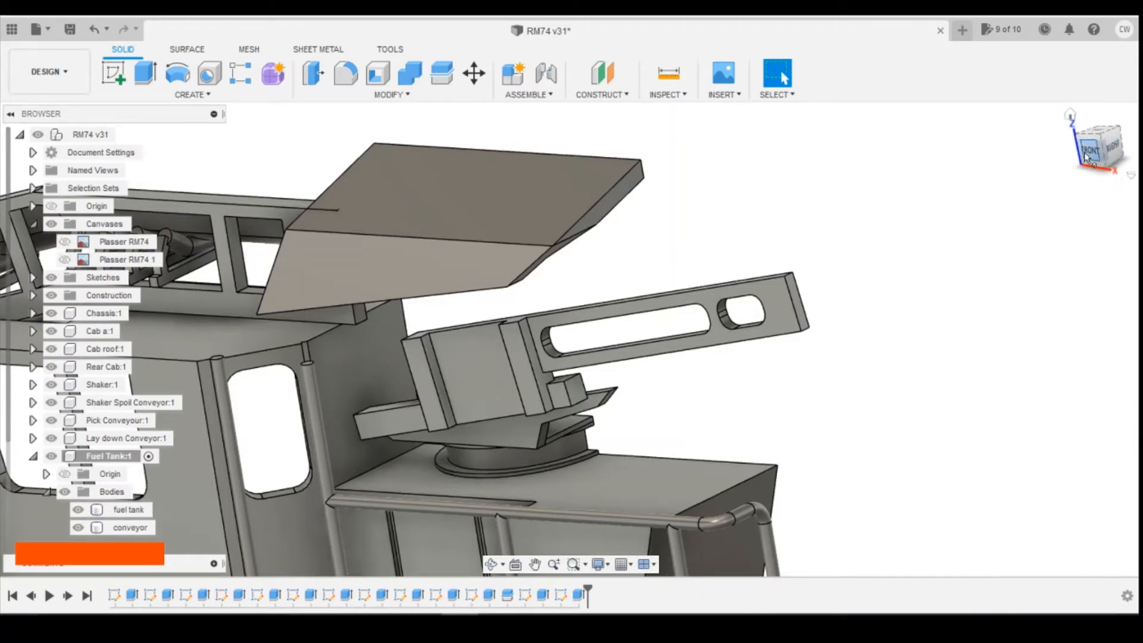
left_click_drag(1084, 156, 1076, 166)
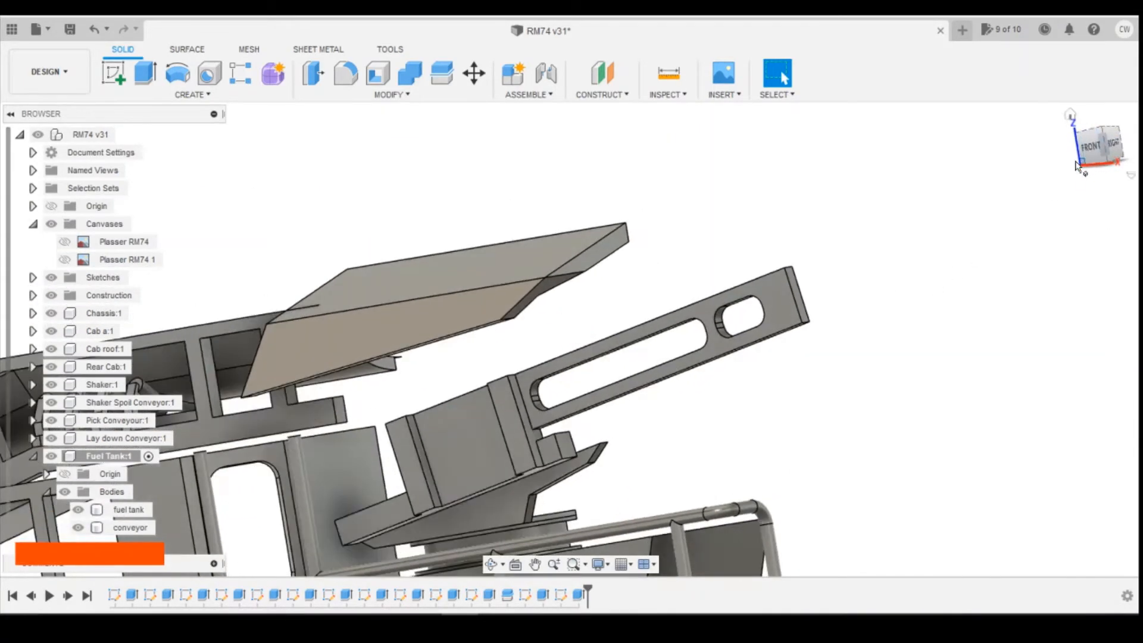
key("shift+z")
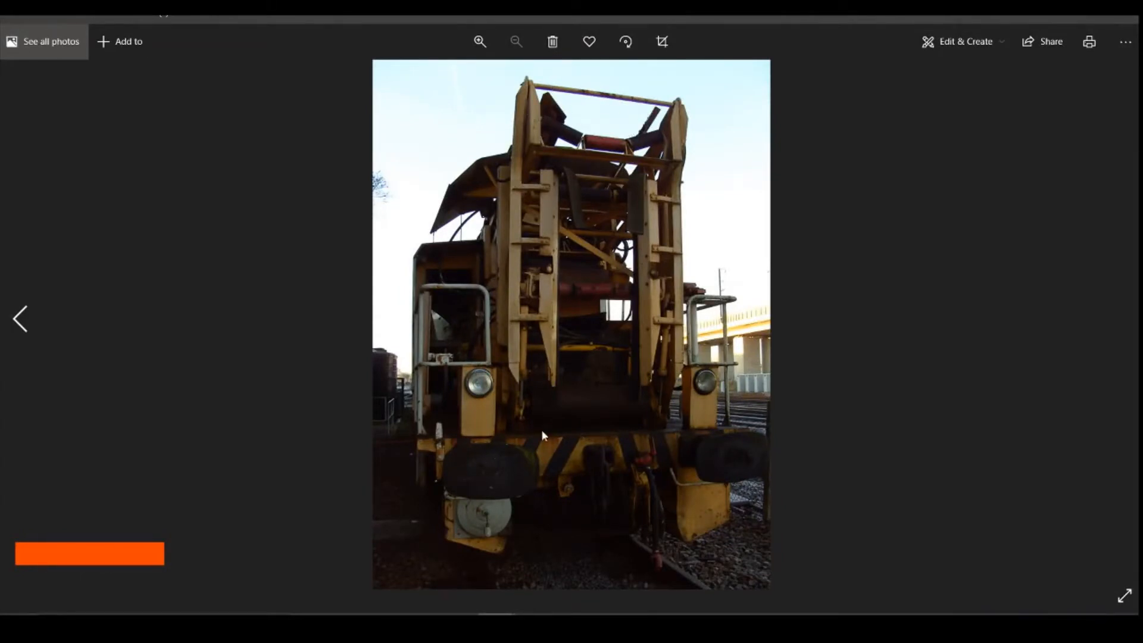
left_click(459, 565)
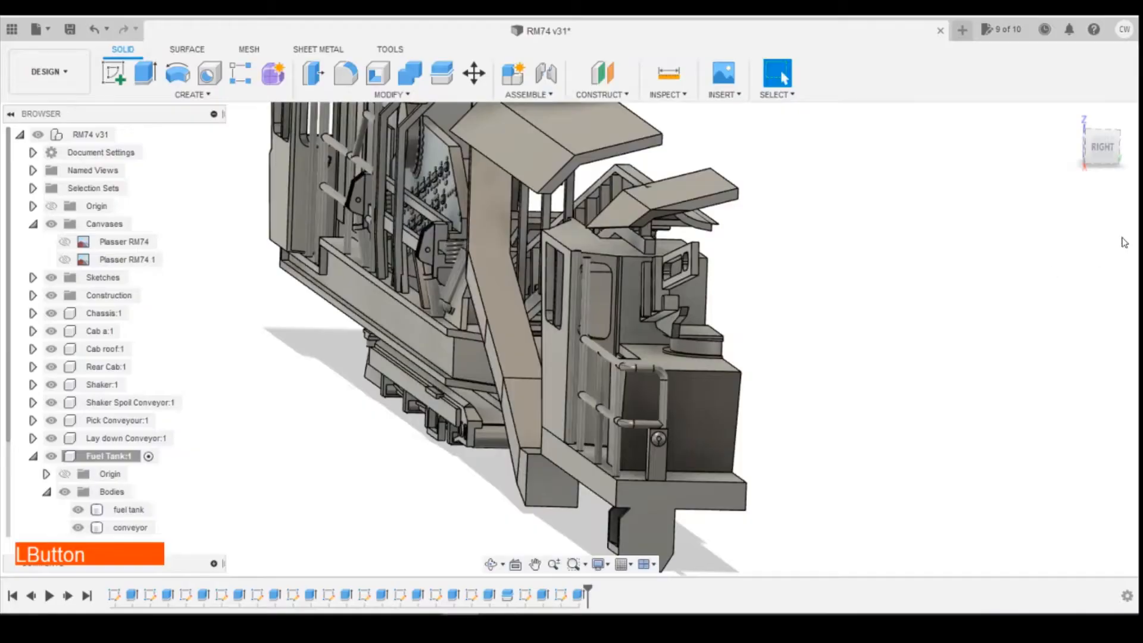
left_click(107, 71)
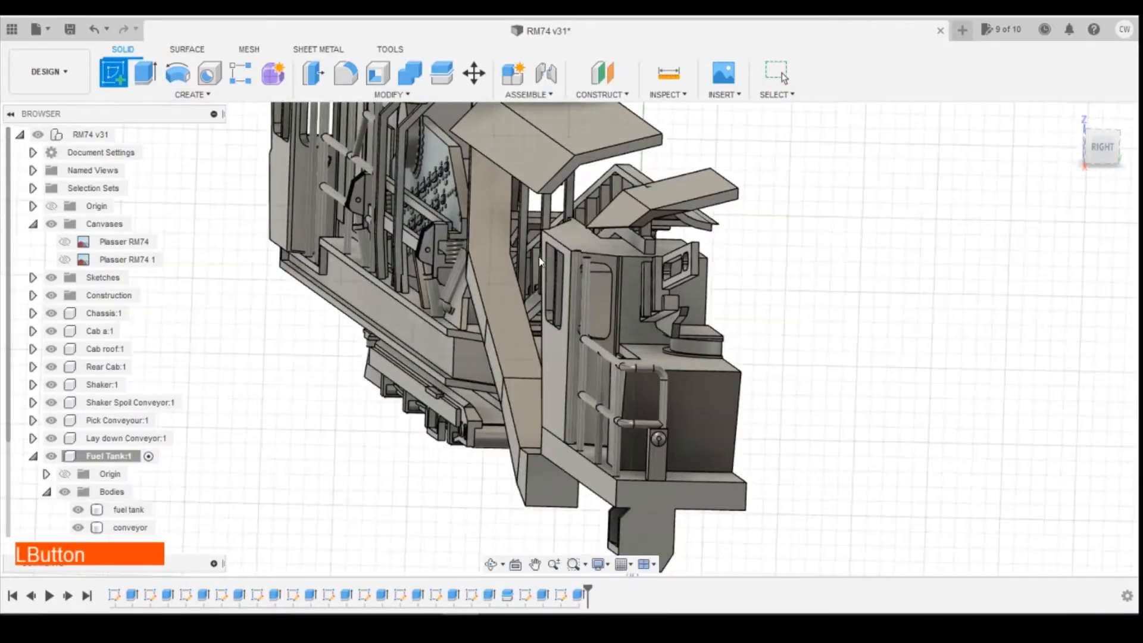
scroll(753, 280, "up", 5)
left_click(620, 218)
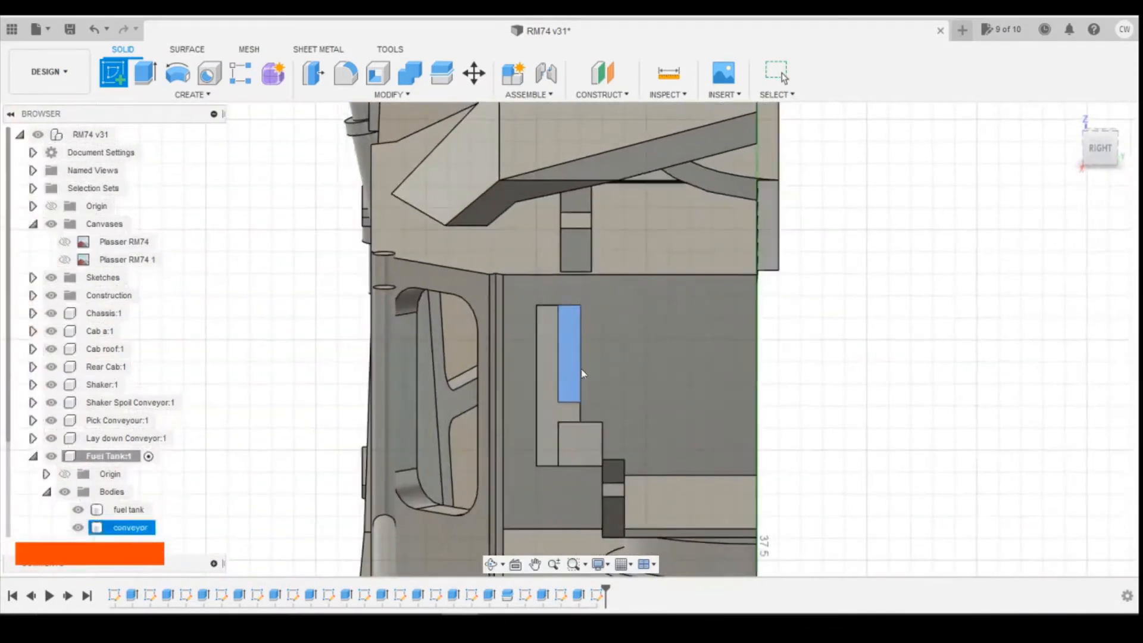
left_click(582, 373)
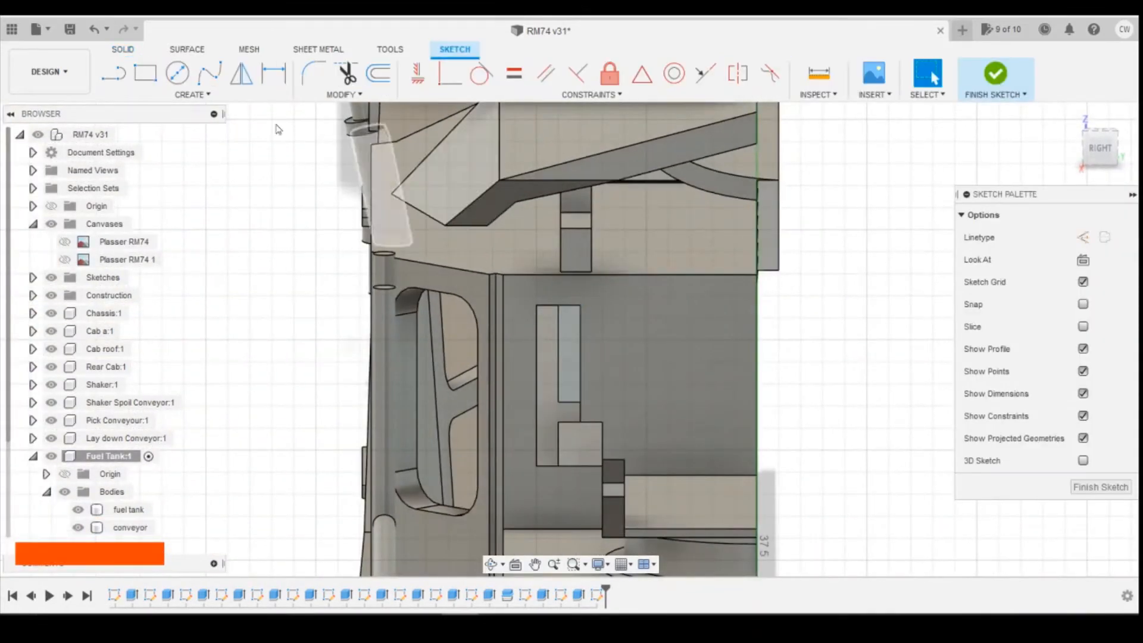
Sketch a slanted three-point rectangle about 0.5 mm wide beside the boom's end face, sloping down toward the centreline.
left_click(144, 81)
left_click(149, 92)
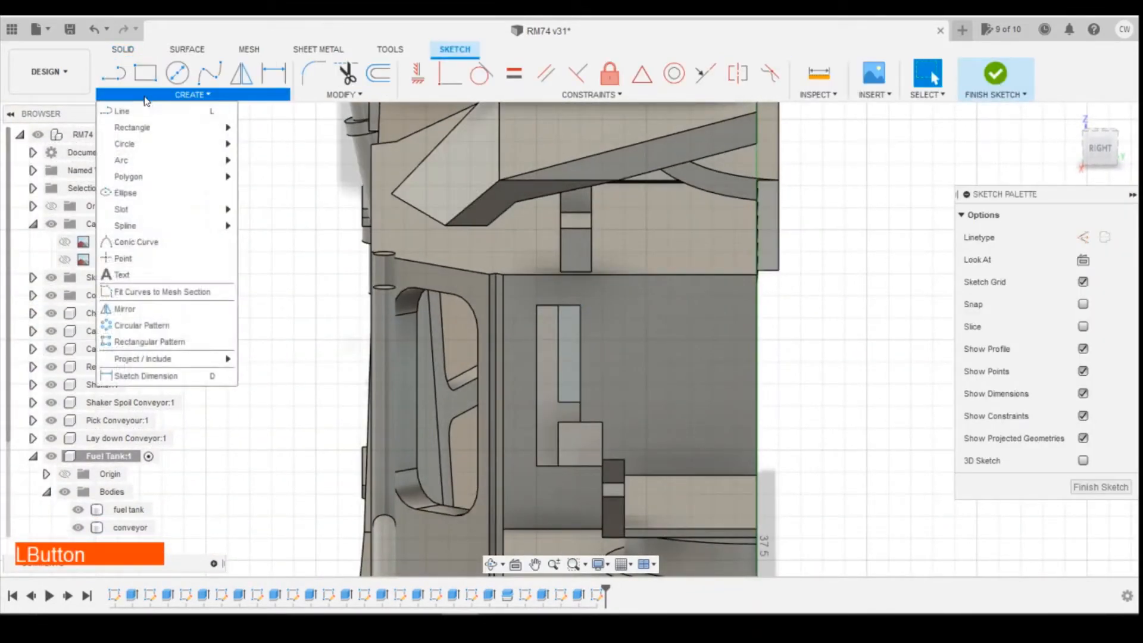
mouse_move(220, 128)
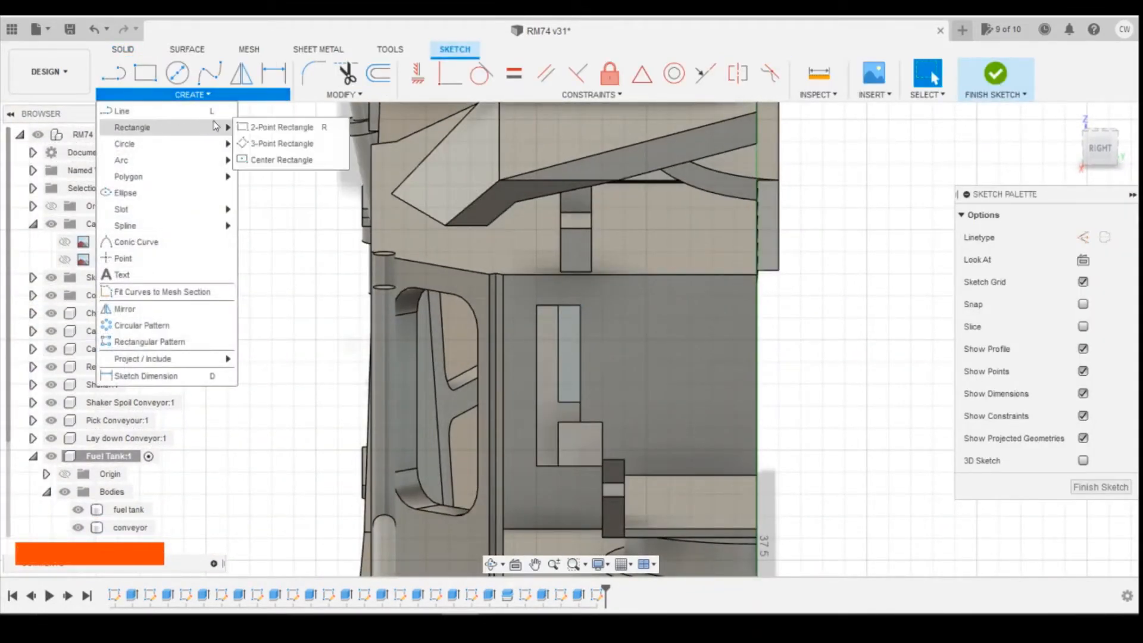
left_click(264, 144)
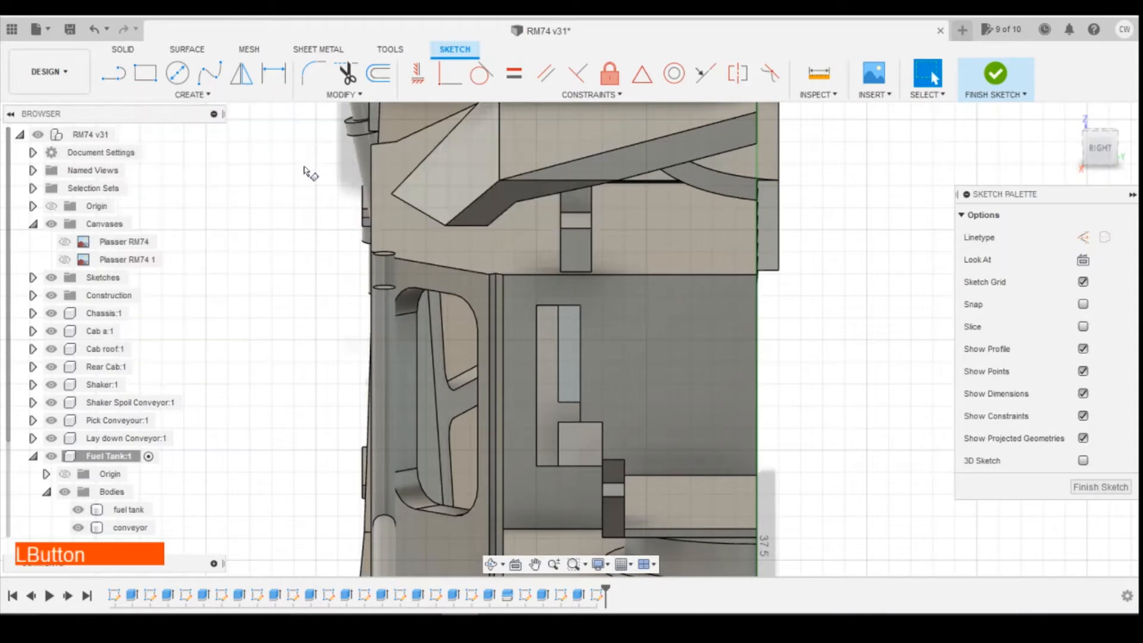
left_click(615, 307)
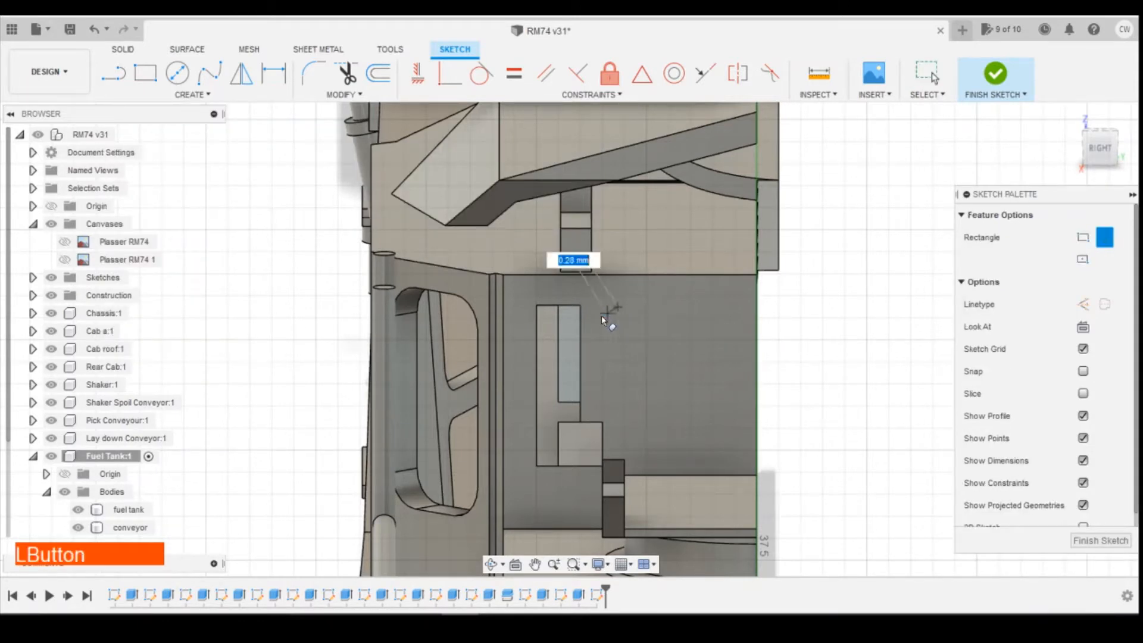
left_click(599, 318)
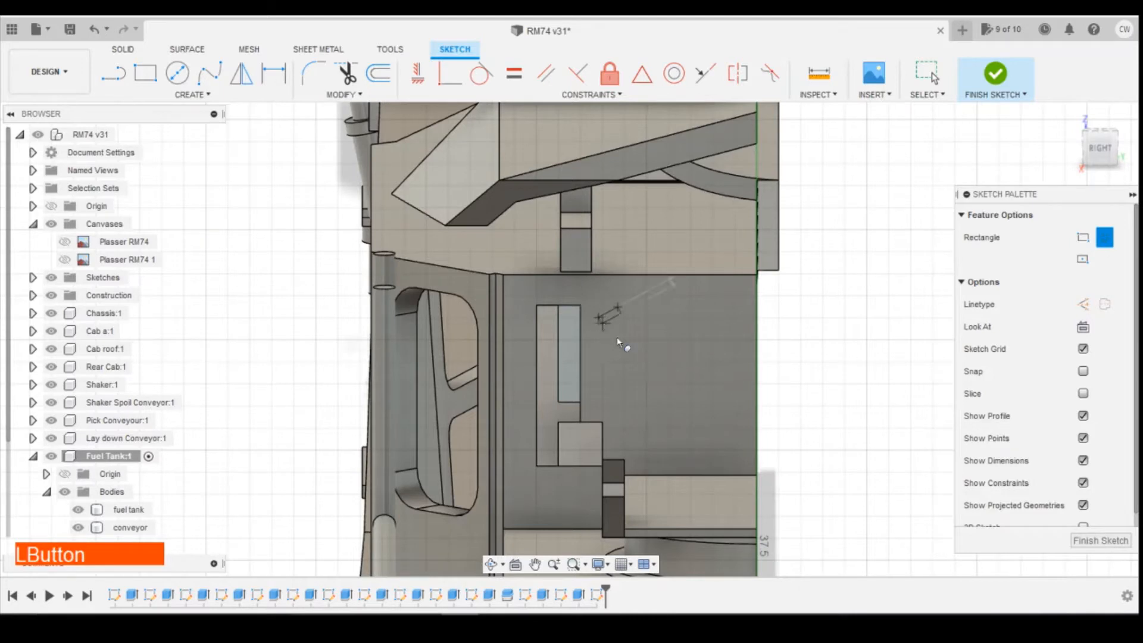
left_click(651, 390)
scroll(717, 336, "down", 1)
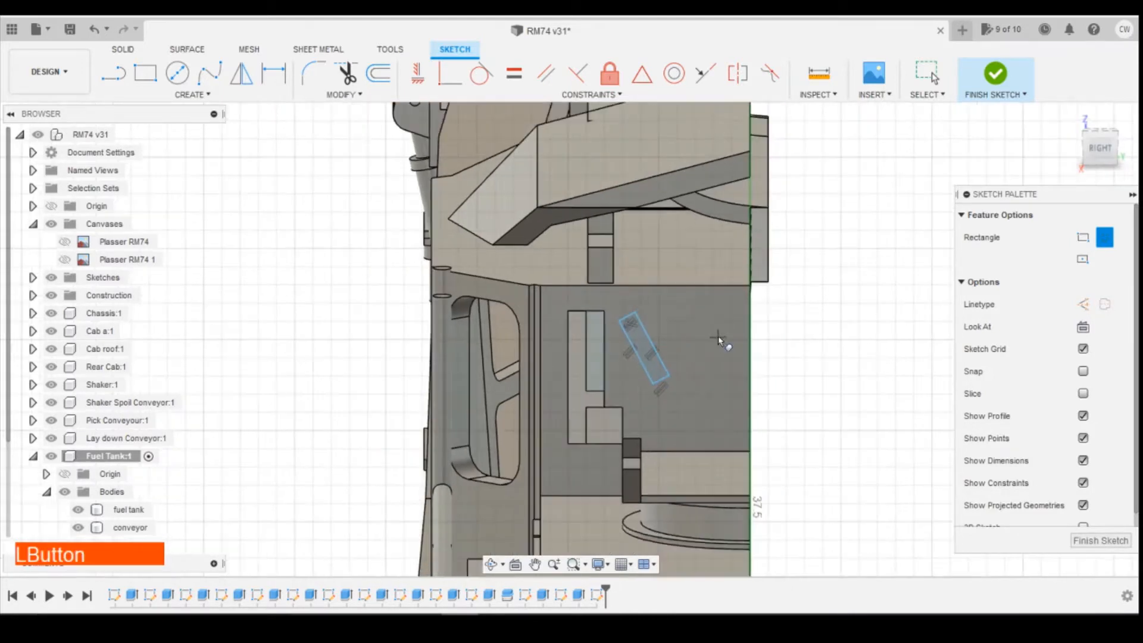
key("Escape")
scroll(683, 330, "up", 2)
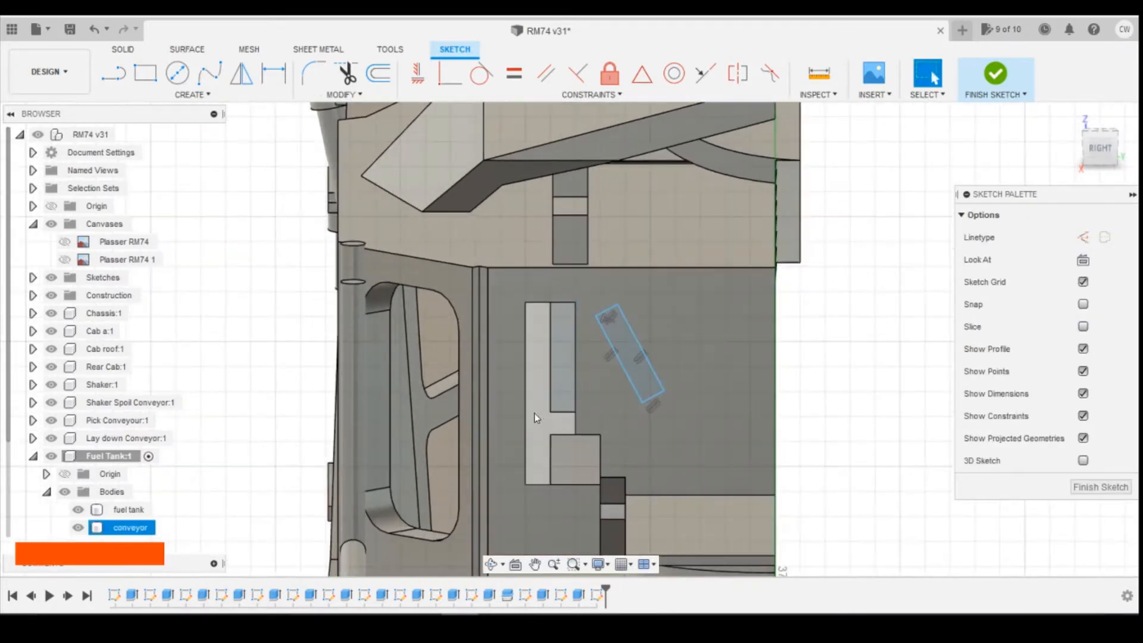
Dimension the slanted rectangle's upper short side to 0.5 mm.
left_click(570, 411)
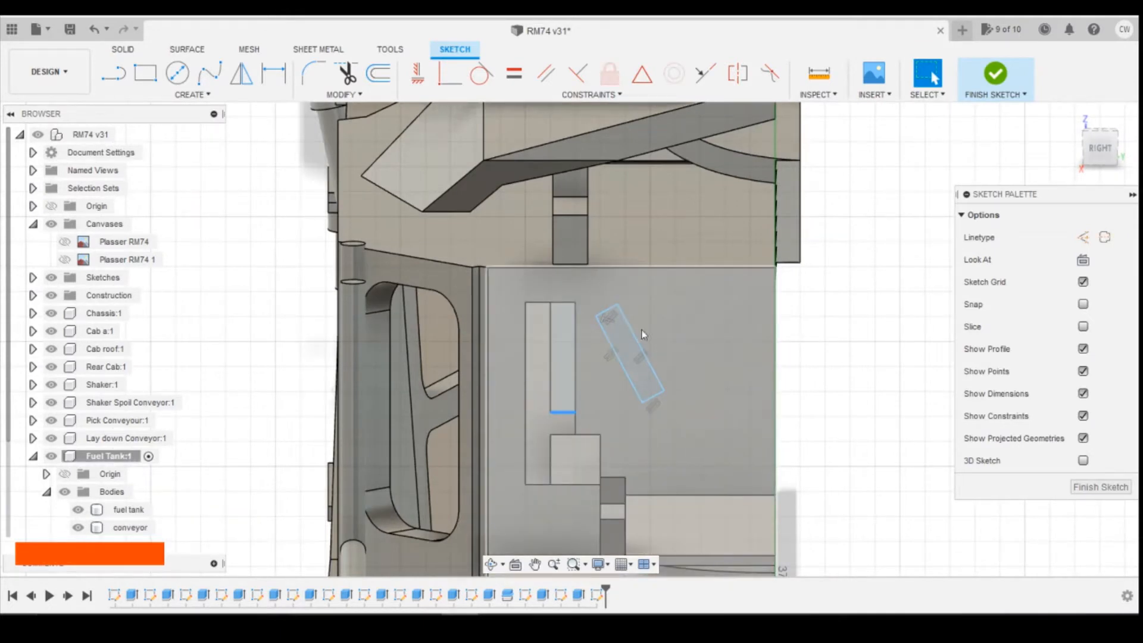
key("Escape")
key("d")
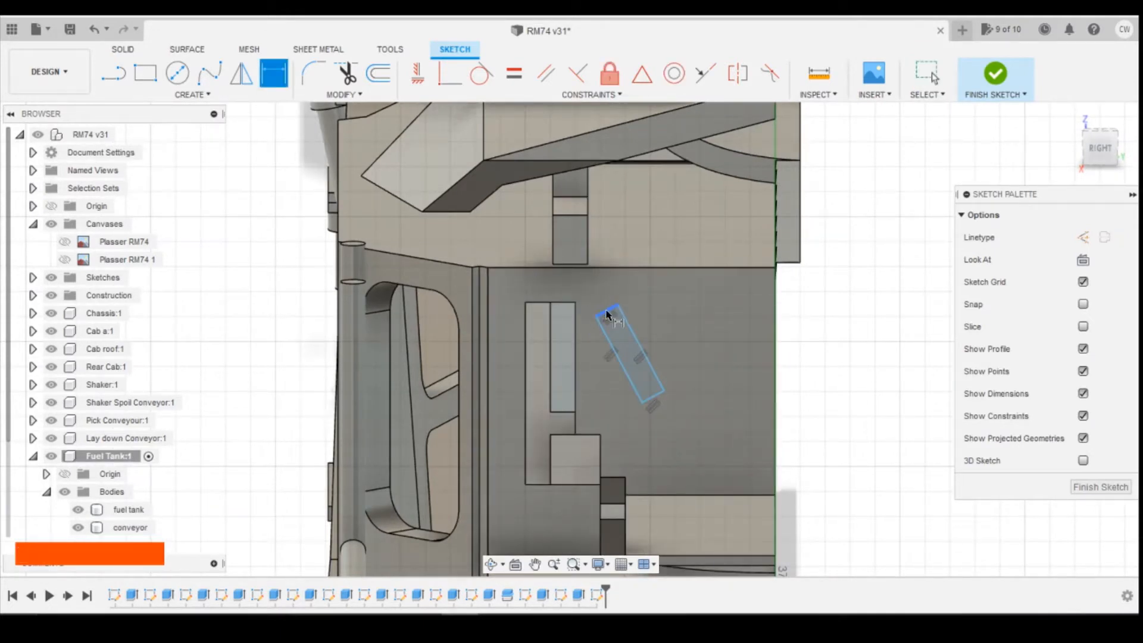
left_click(600, 307)
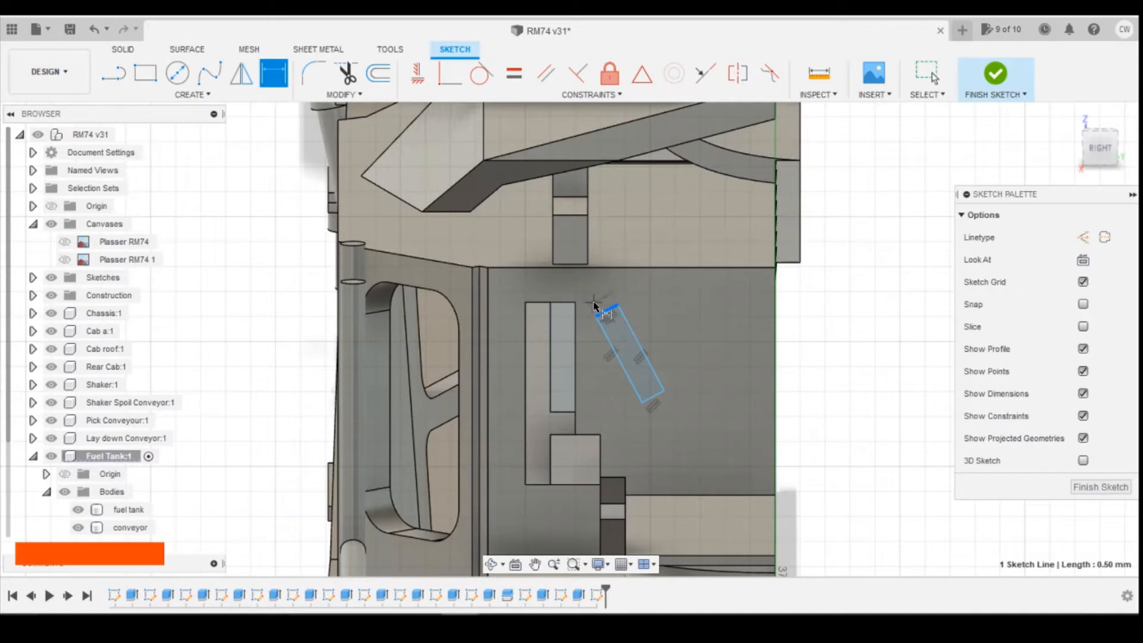
left_click(601, 300)
type("0.")
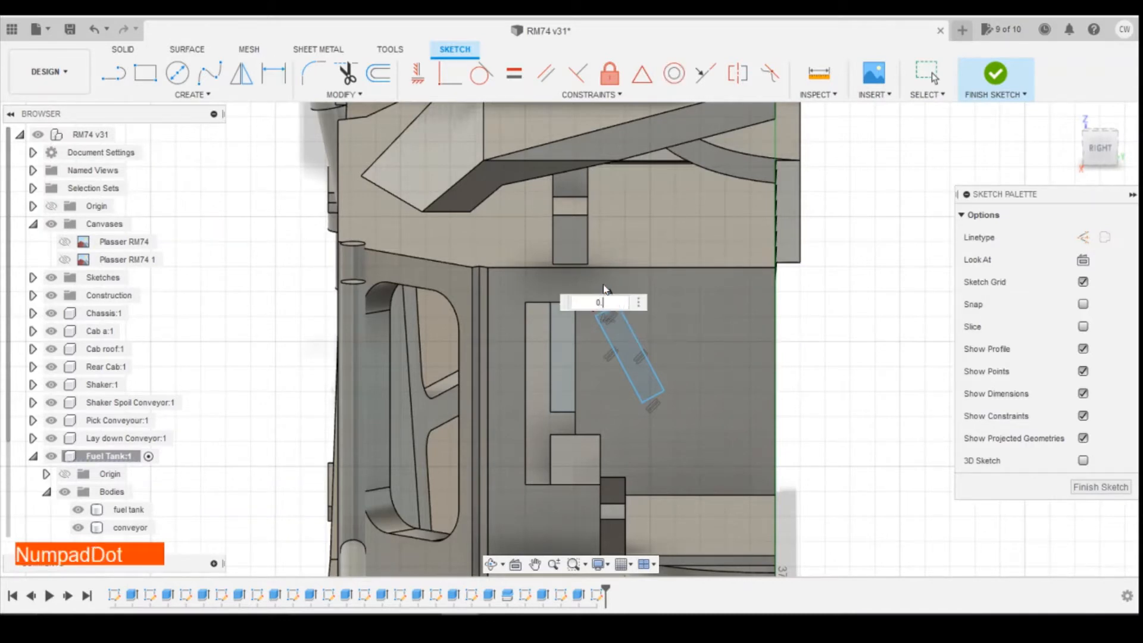
type("5")
key("Return")
key("Escape")
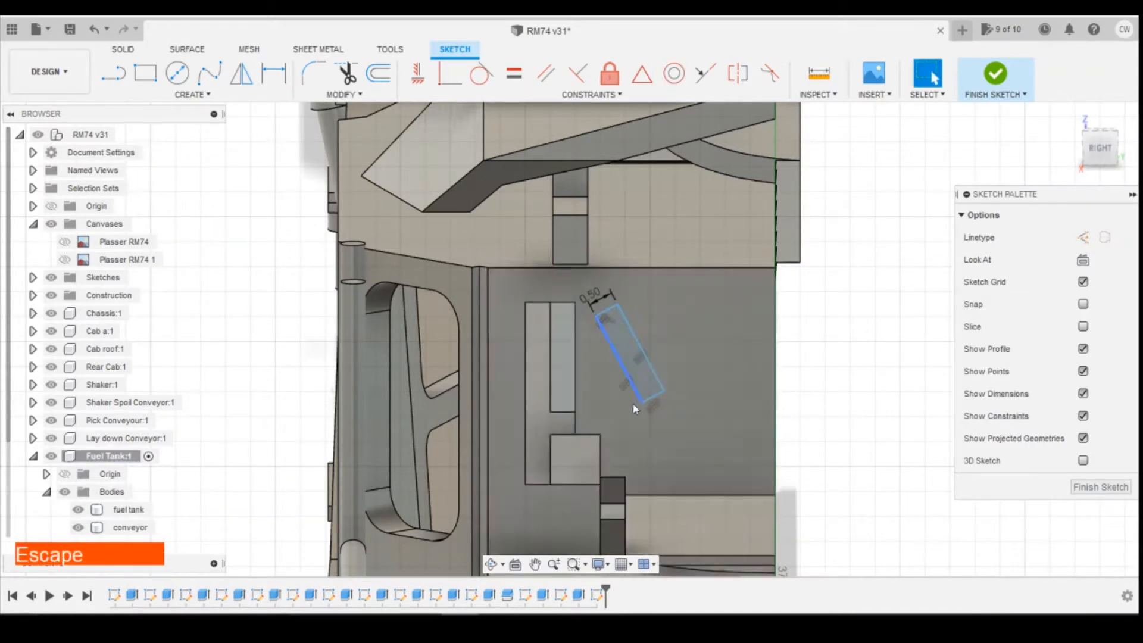
Check the end-view photo and shift the slanted rectangle's upper short side slightly toward the boom.
left_click(495, 613)
left_click(571, 550)
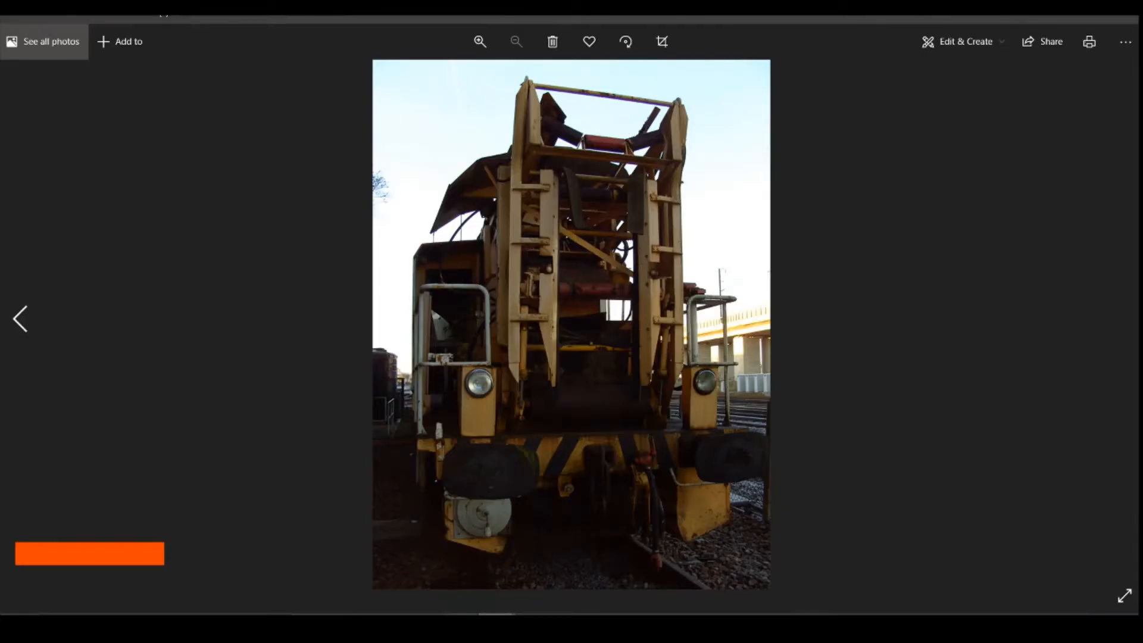
left_click(495, 612)
left_click(603, 306)
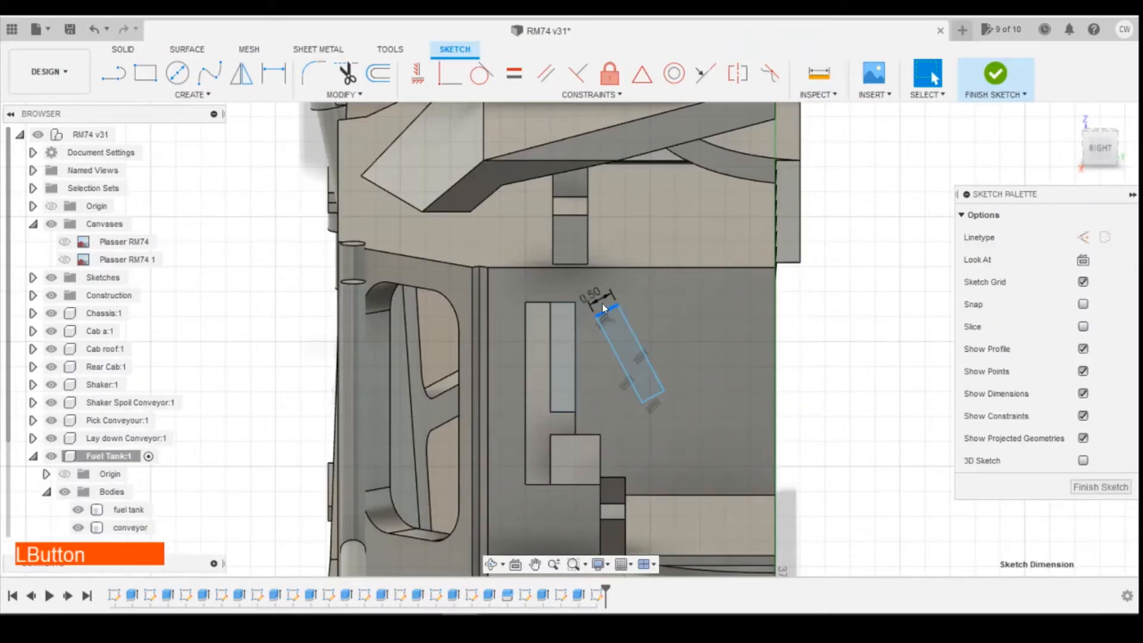
left_click_drag(603, 307, 599, 305)
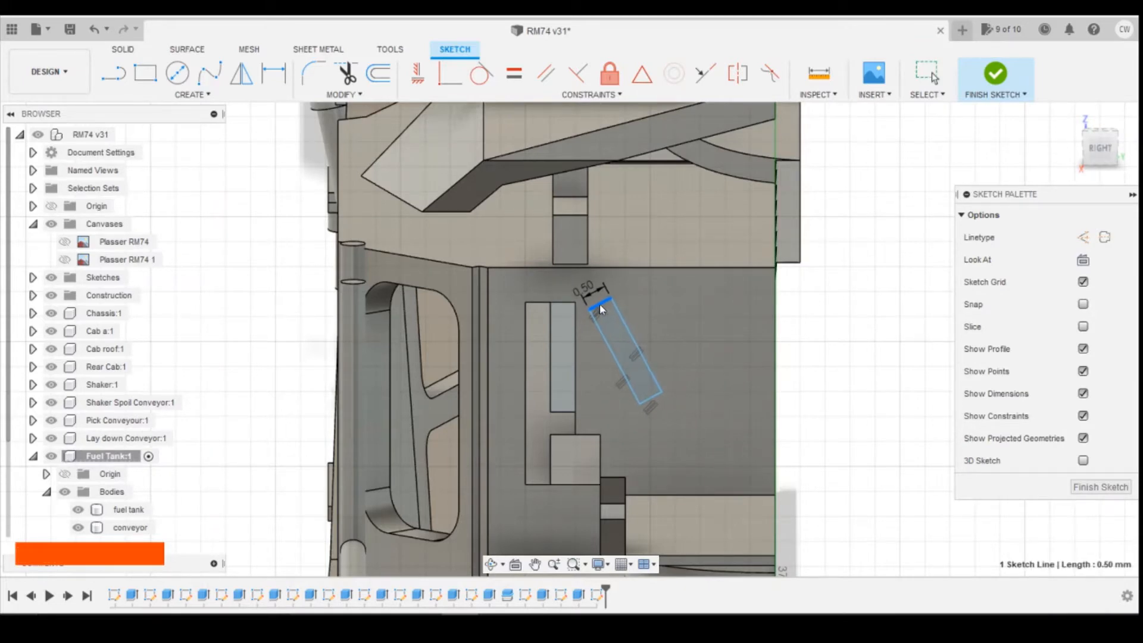
Examine the slanted rectangle's position relative to the boom from several angles, returning to a straight-on close view of the sketch.
mouse_move(1093, 157)
left_mouse_down()
mouse_move(1128, 156)
mouse_move(1124, 168)
mouse_move(1092, 152)
left_mouse_up()
left_click(1101, 149)
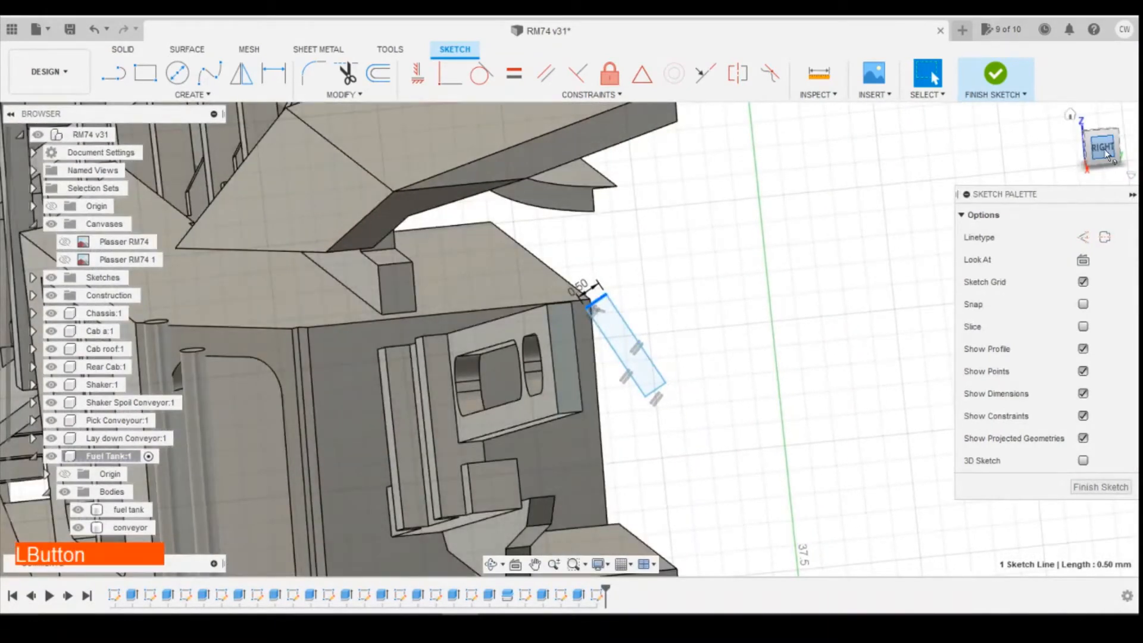
left_click_drag(1102, 155, 1092, 156)
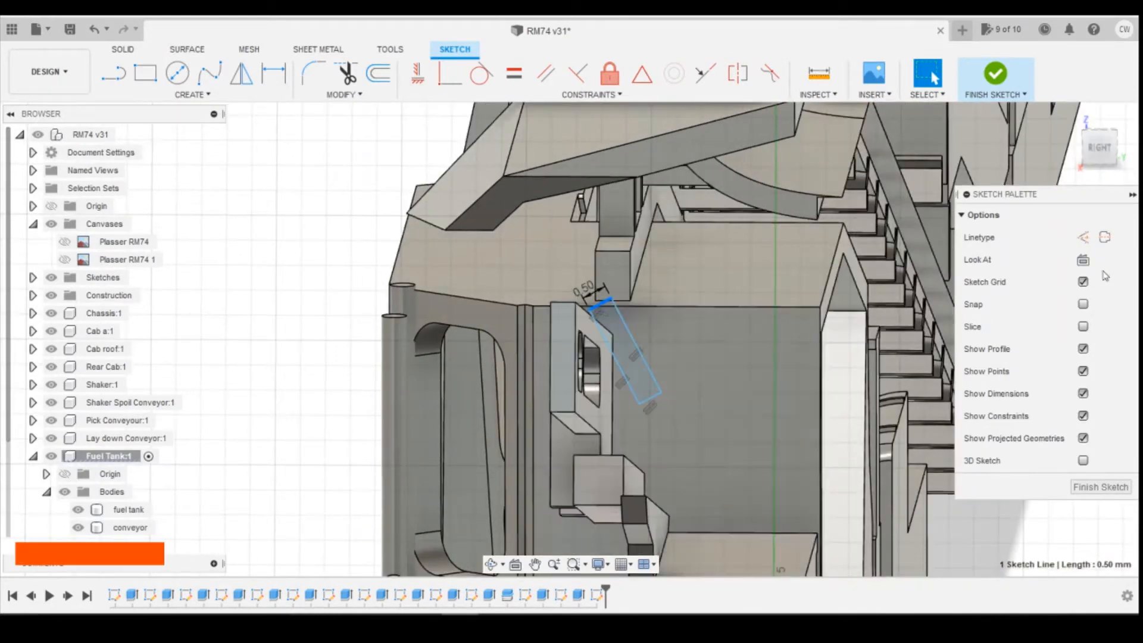
left_click(1082, 259)
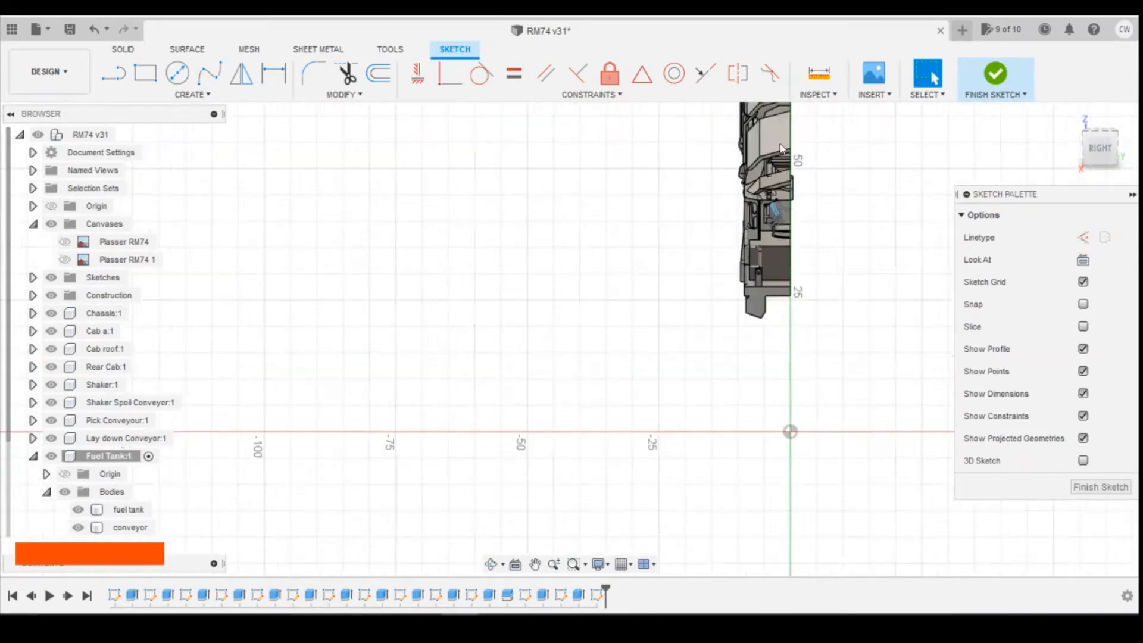
scroll(777, 213, "up", 10)
scroll(807, 214, "up", 3)
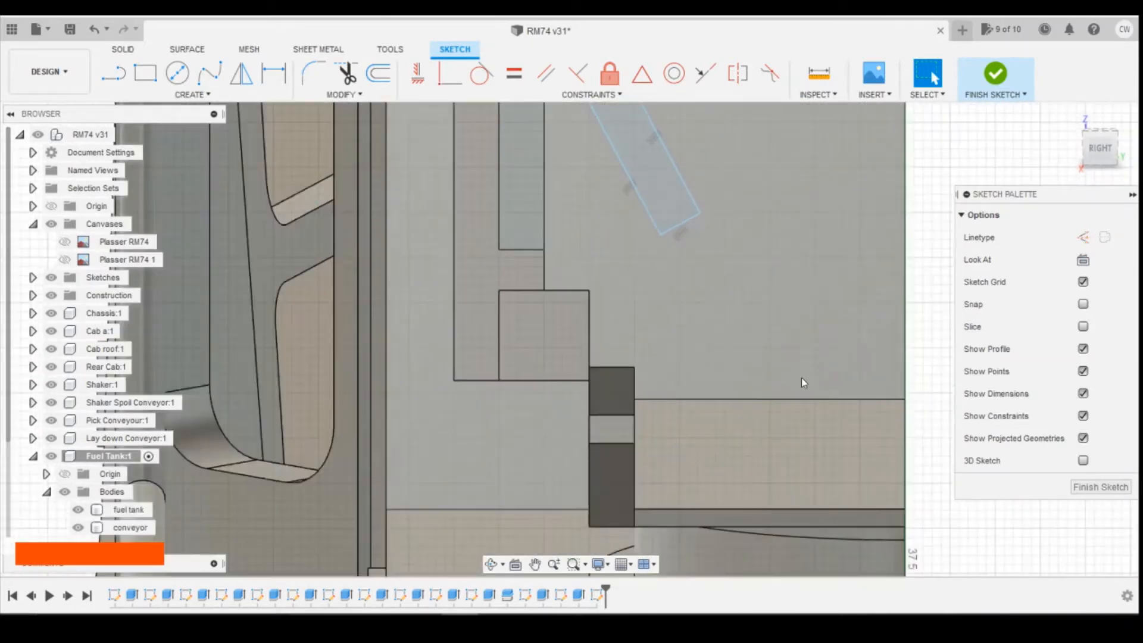
scroll(801, 377, "down", 3)
scroll(818, 284, "up", 2)
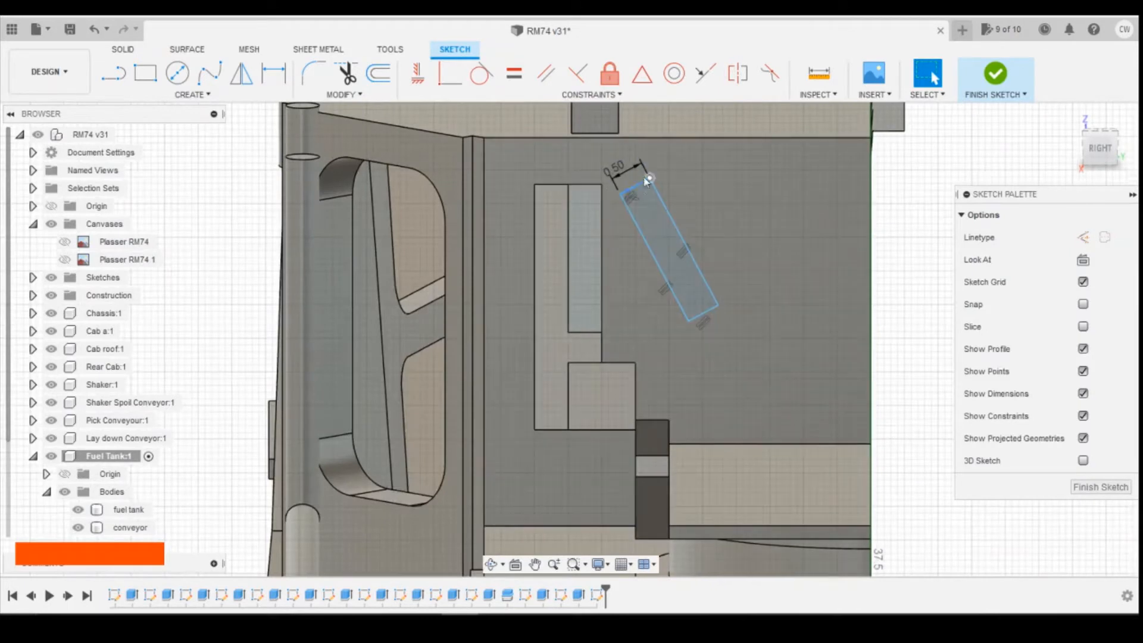
Check the end-view photos and reposition the slanted rectangle farther from the boom, with its upper short side slightly higher.
left_click(661, 188)
mouse_move(661, 188)
left_mouse_down()
mouse_move(678, 186)
mouse_move(663, 182)
mouse_move(675, 185)
mouse_move(667, 170)
left_mouse_up()
left_click(497, 624)
left_click(533, 494)
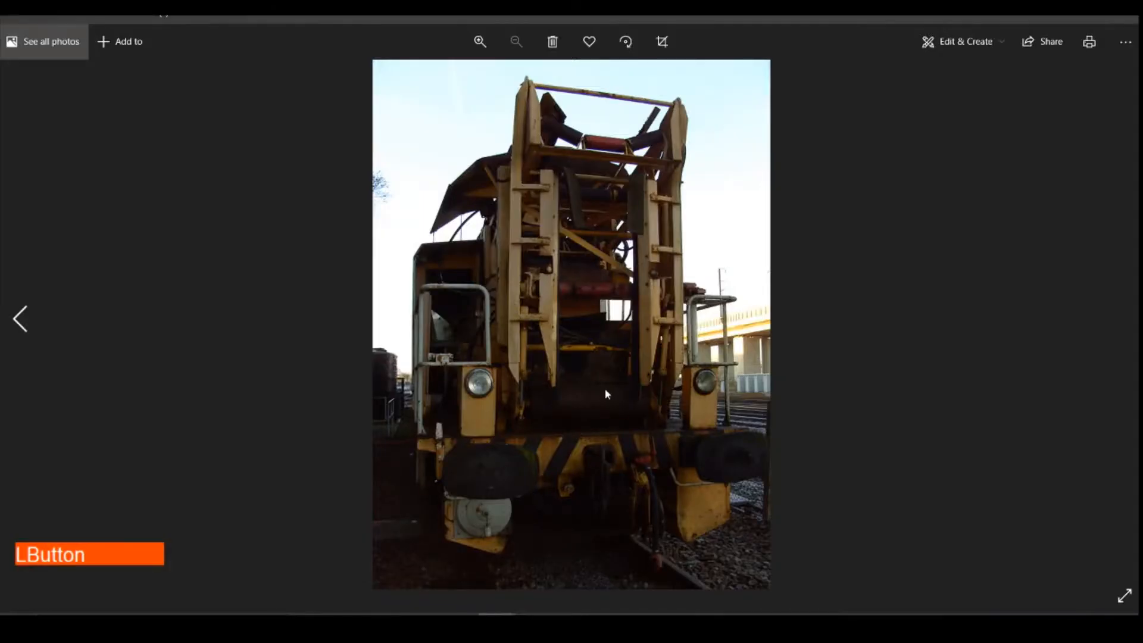
scroll(587, 393, "up", 1)
scroll(587, 393, "down", 1)
left_click(24, 332)
left_click(24, 332)
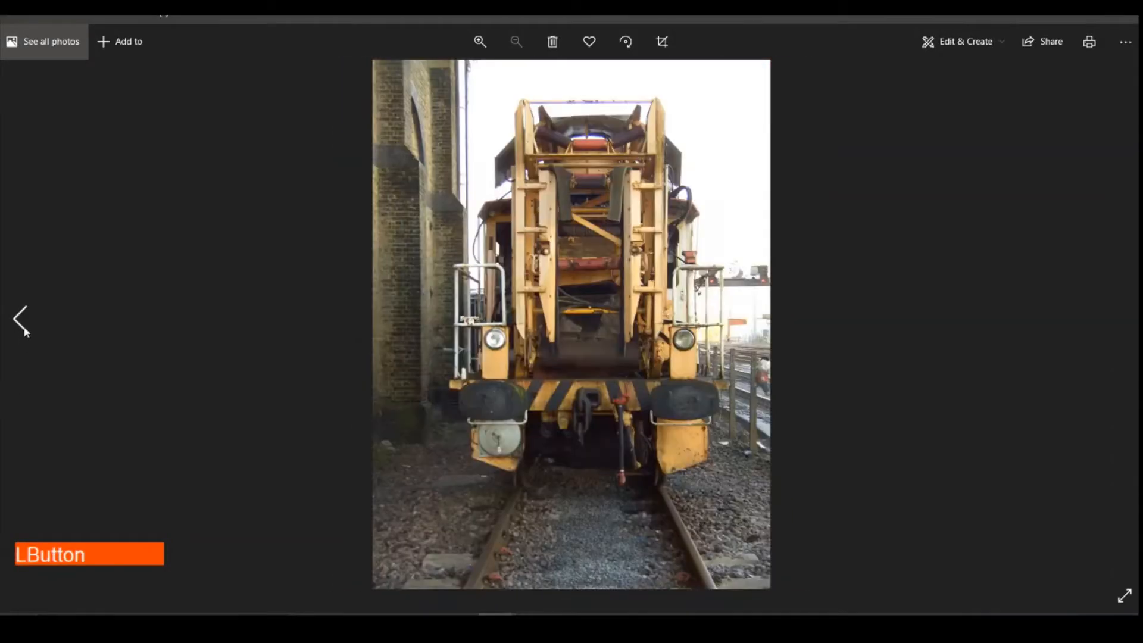
left_click(24, 330)
left_click(23, 329)
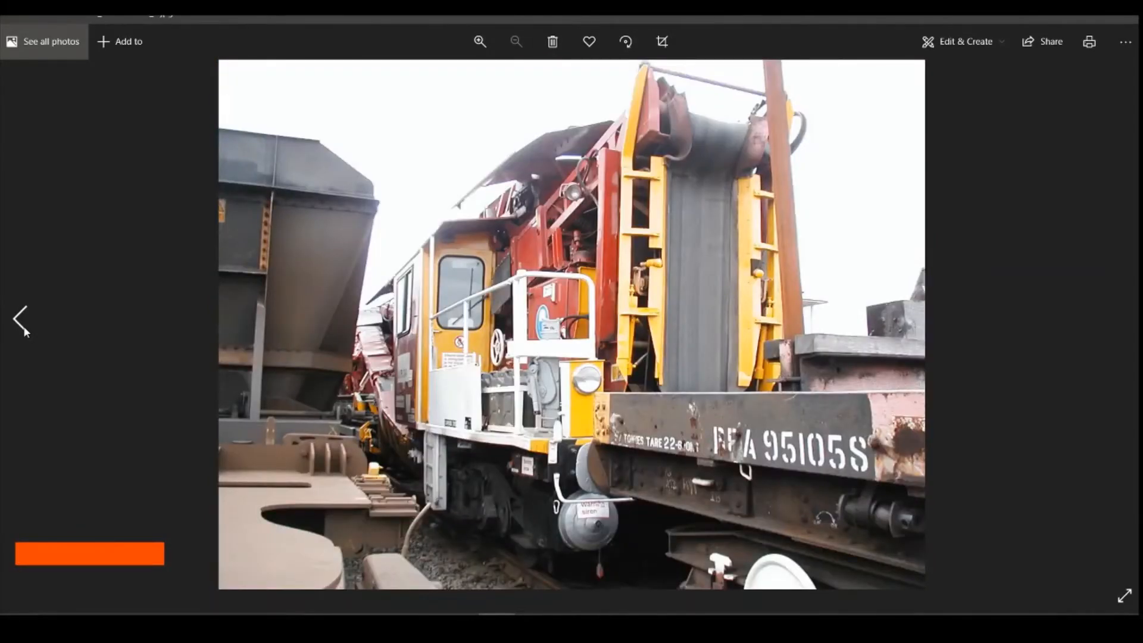
left_click(24, 328)
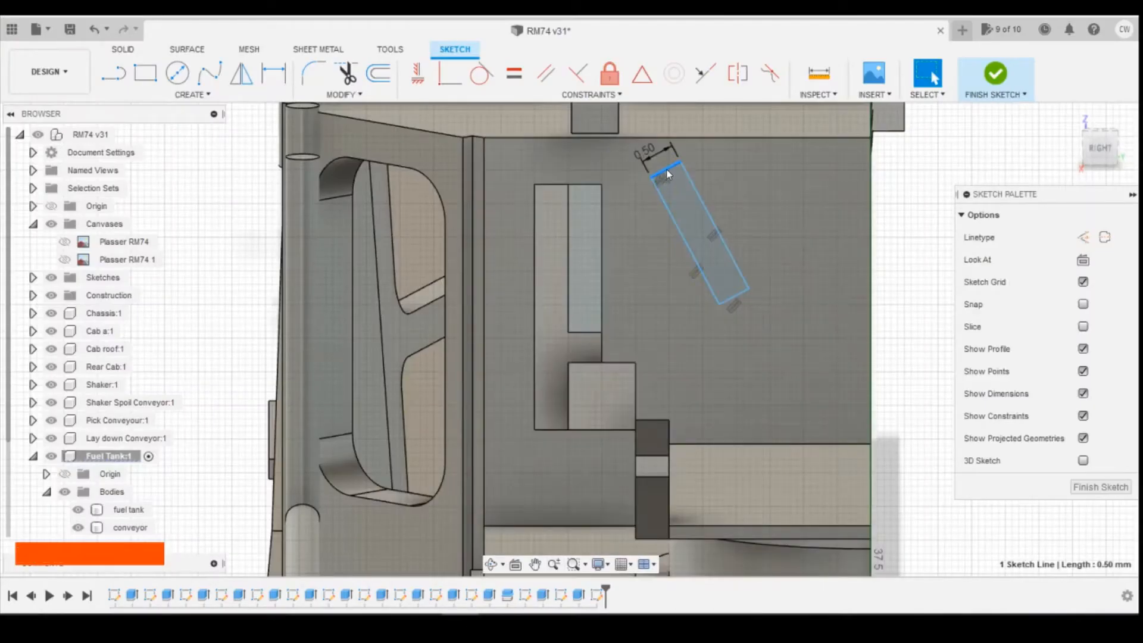
left_click(662, 165)
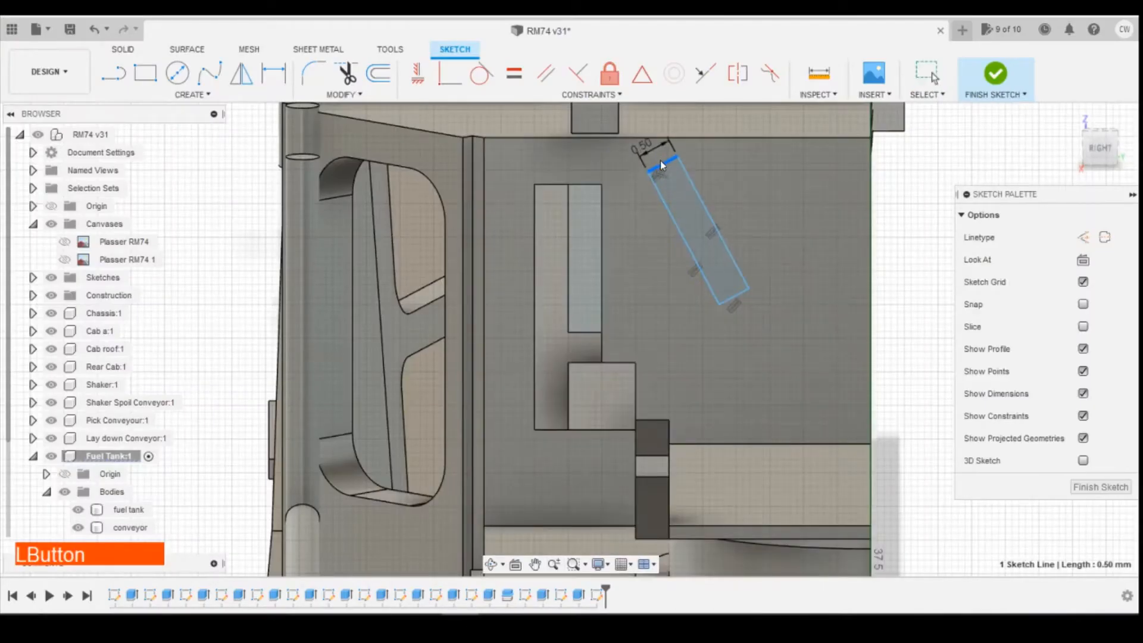
left_click_drag(662, 166, 654, 159)
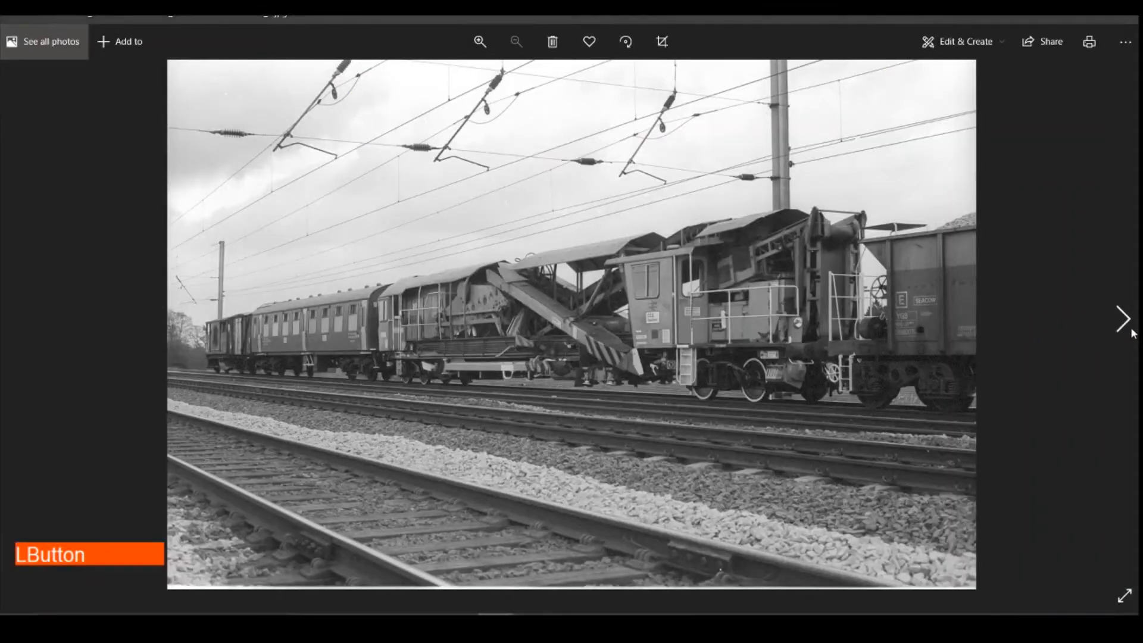
Review the reference photos again and dimension the slanted rectangle's long side facing the boom to 1.3 mm.
left_click(1131, 329)
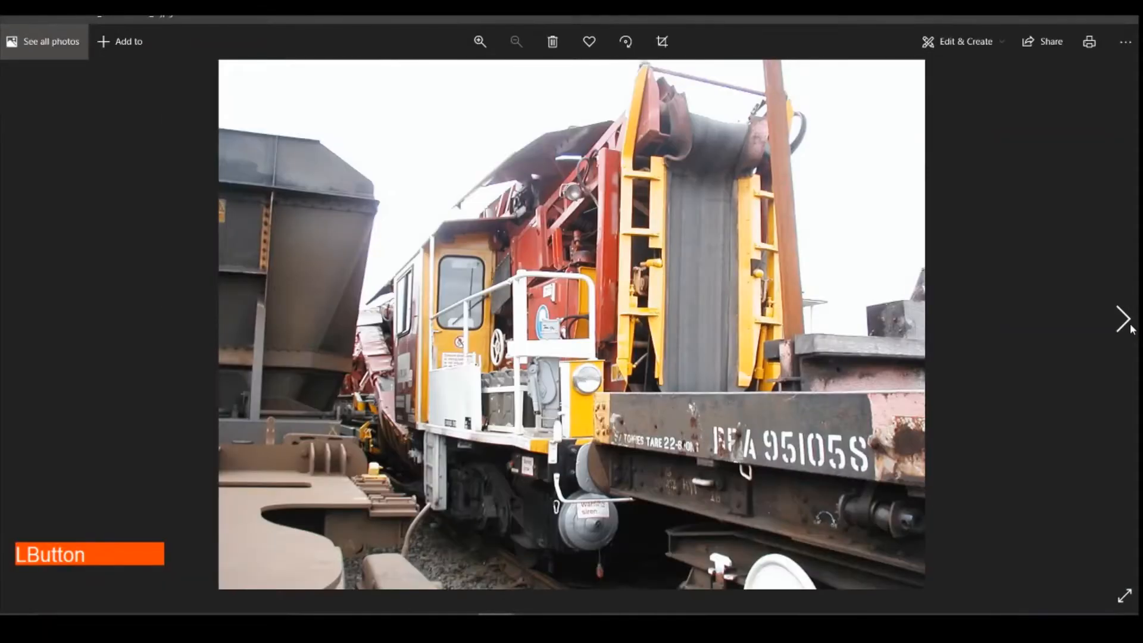
left_click(1131, 329)
left_click(1130, 329)
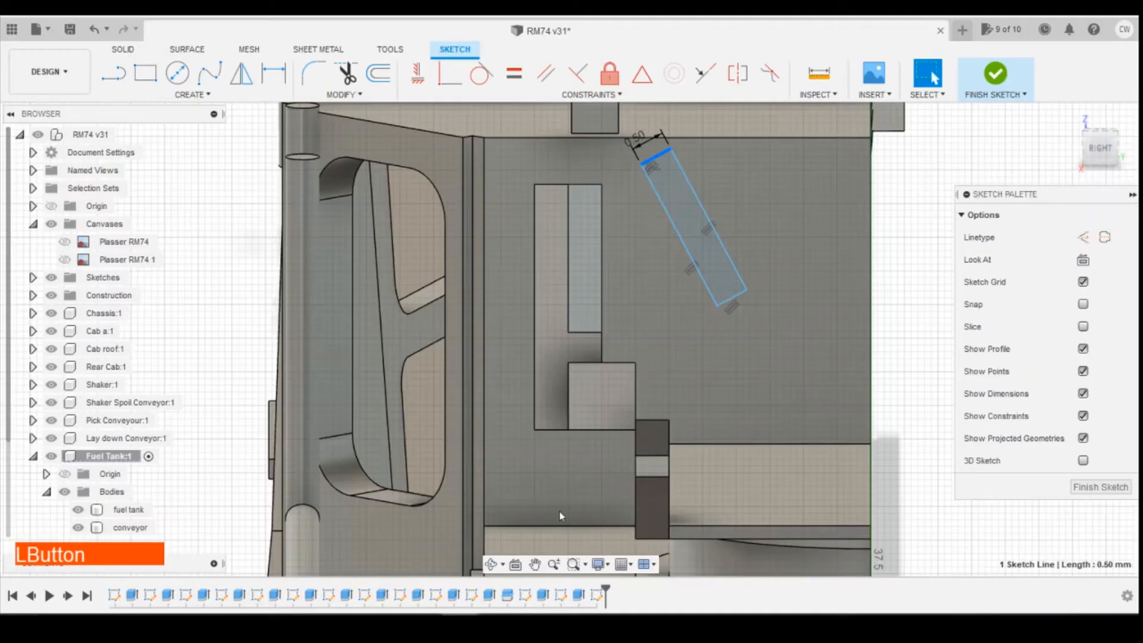
left_click(681, 243)
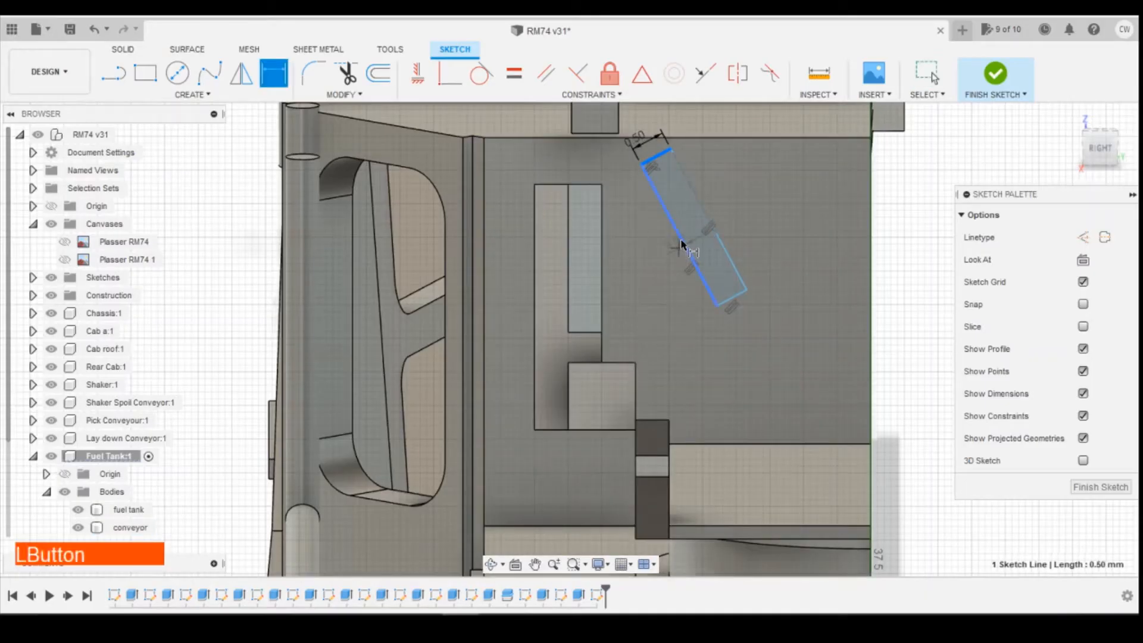
key("Escape")
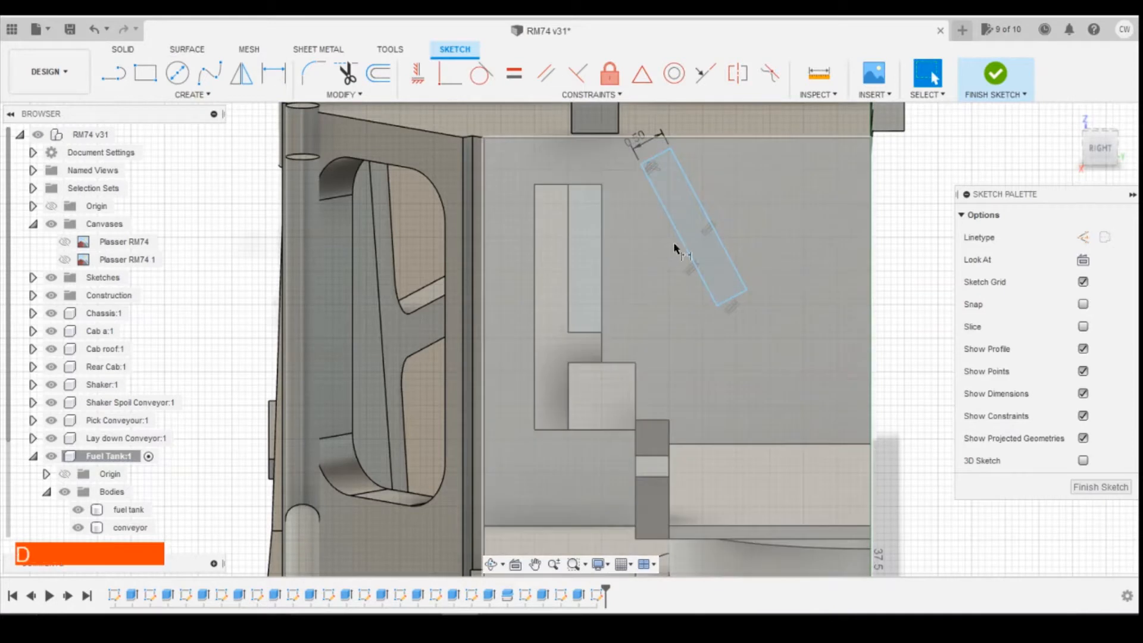
key("d")
left_click(683, 248)
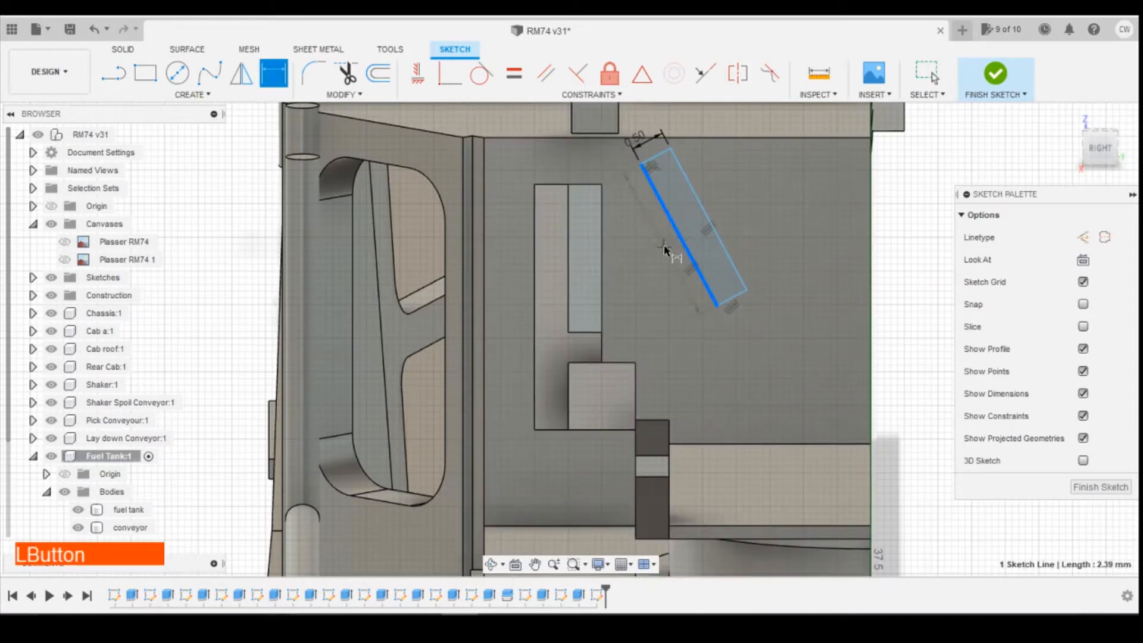
left_click(705, 287)
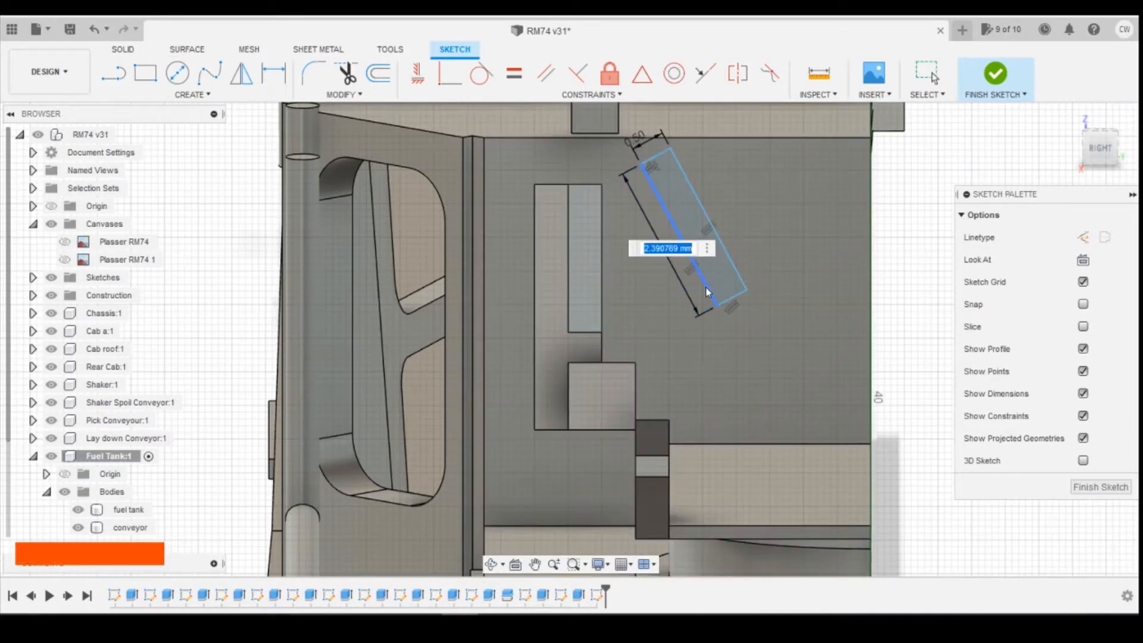
type("1.")
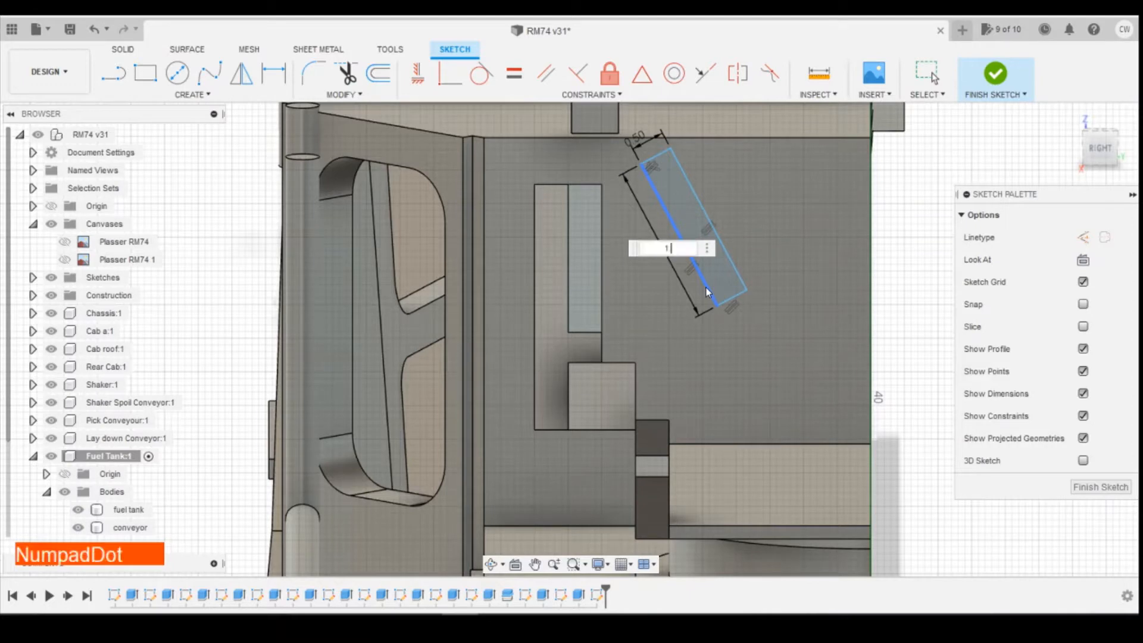
type("3")
key("Return")
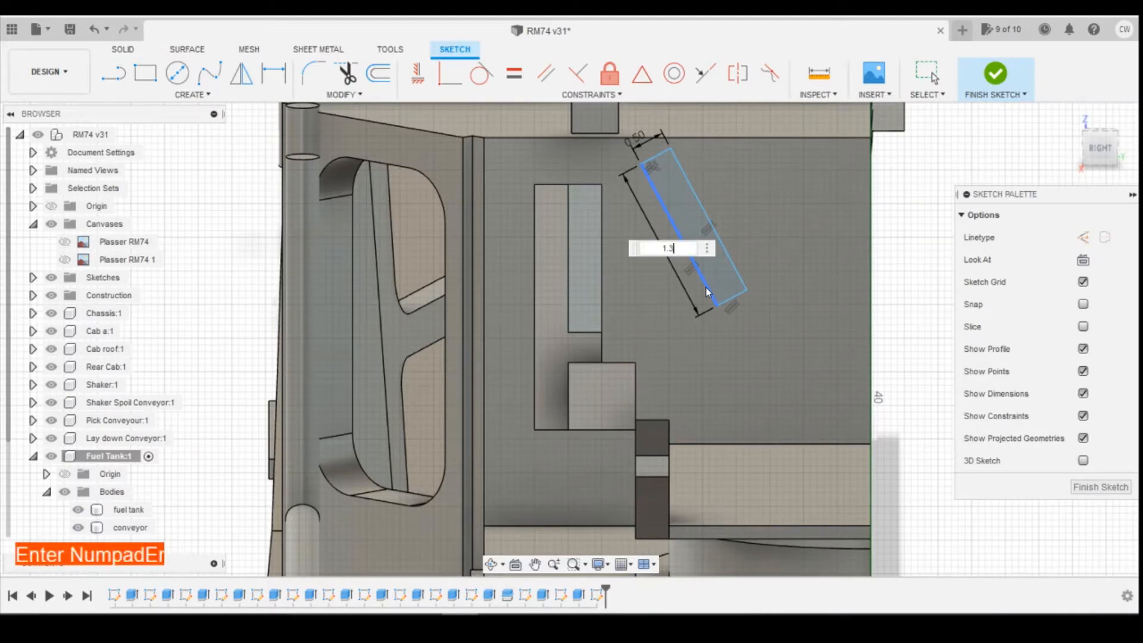
Compare the rectangle's proportions with the end-view photo and set its long side to 1.6 mm.
scroll(714, 288, "down", 5)
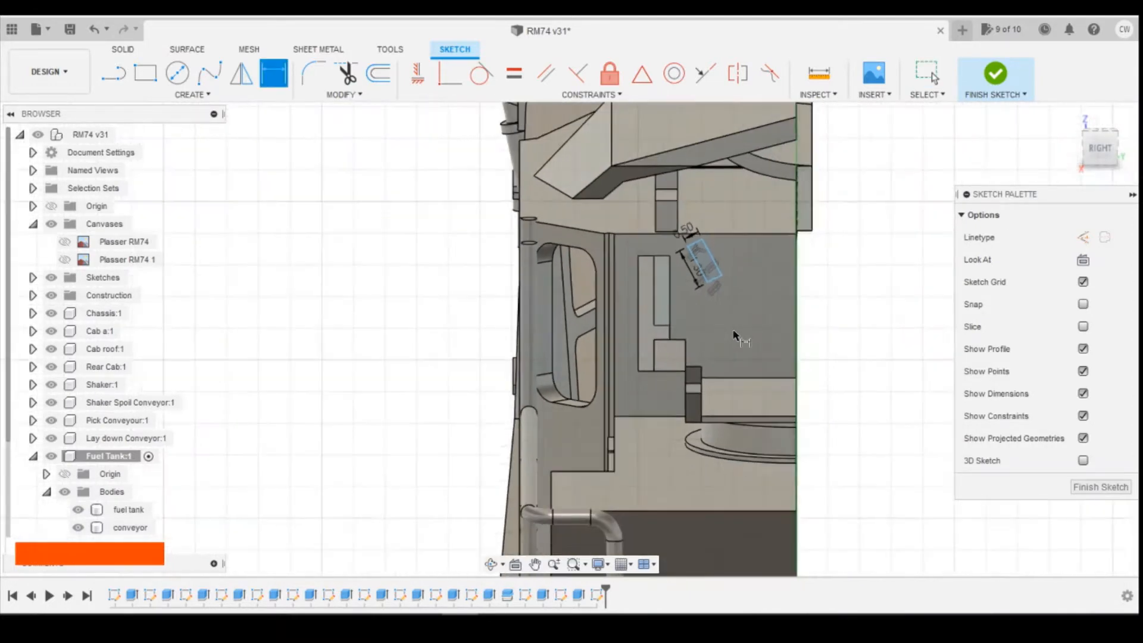
scroll(737, 275, "up", 1)
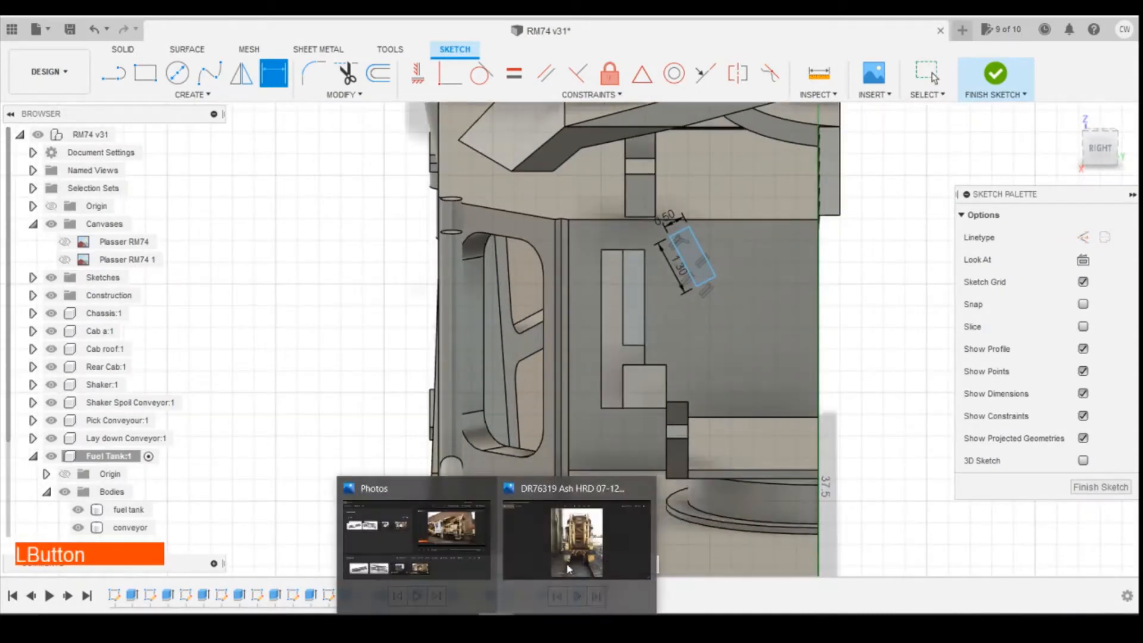
left_click(566, 562)
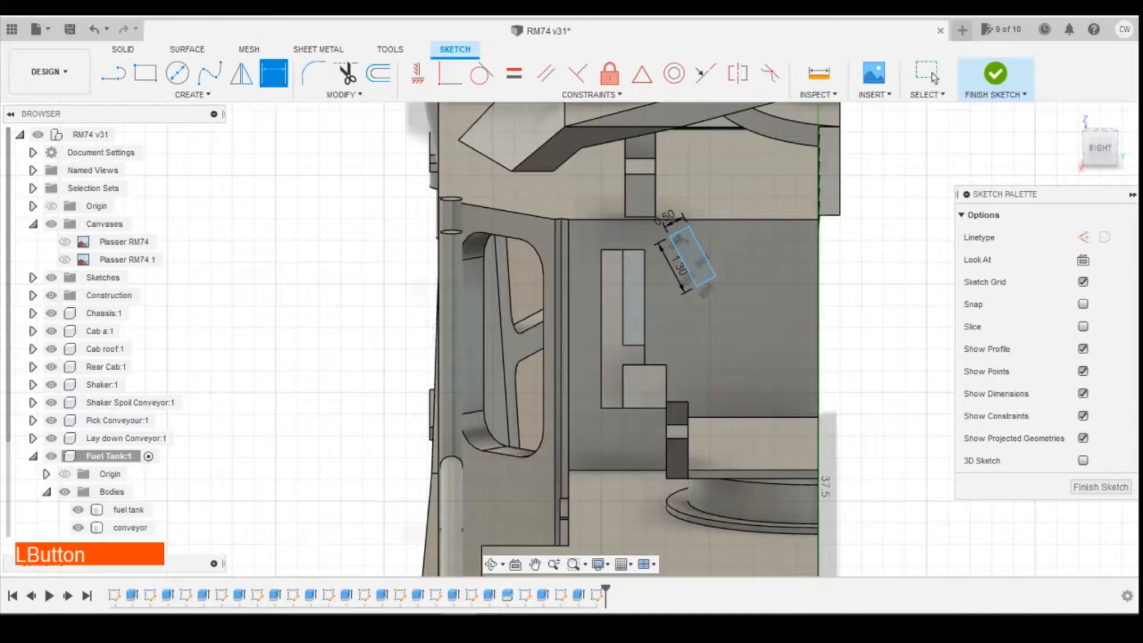
left_click(677, 271)
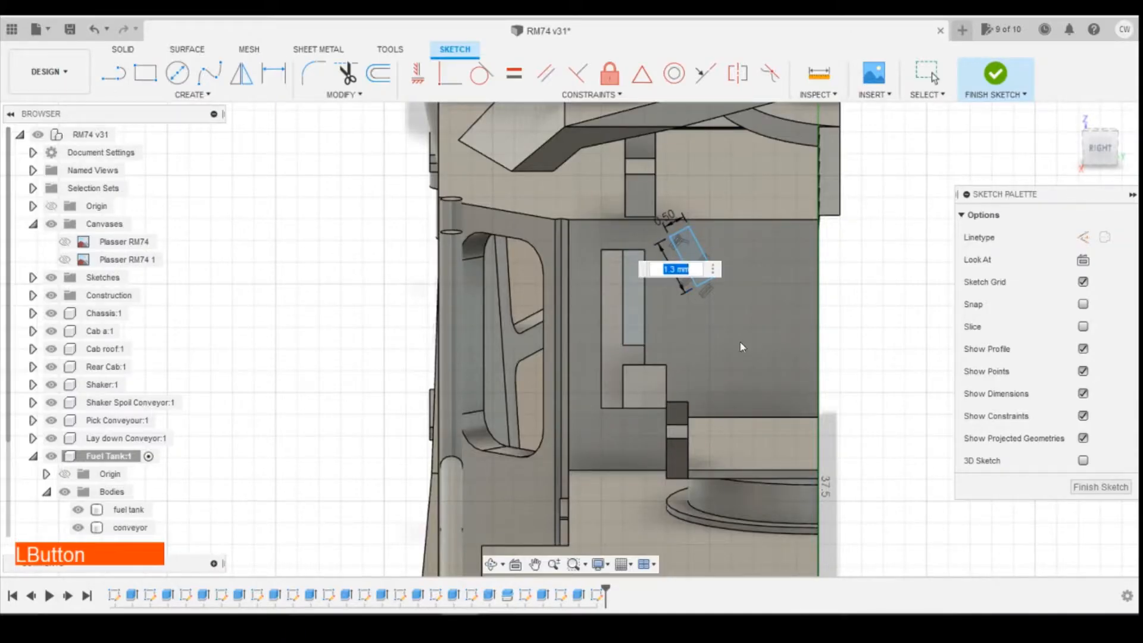
type("1.6")
key("Return")
key("Escape")
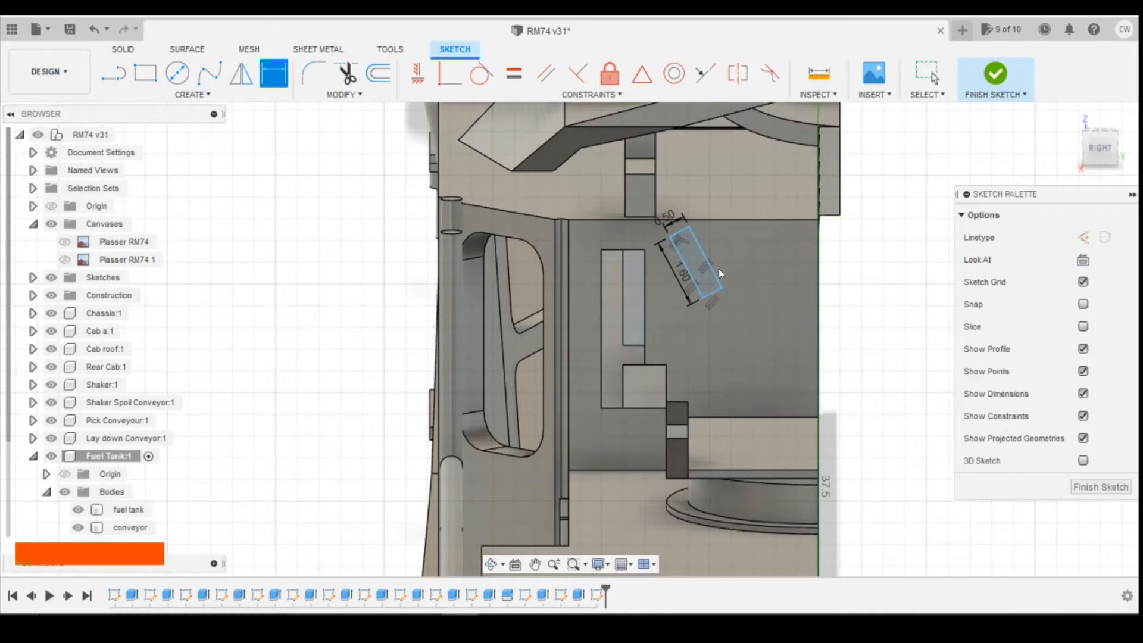
Add an angle dimension between the slanted rectangle's long side and the boom's inner vertical edge, try 35°, and undo that value.
scroll(708, 277, "up", 3)
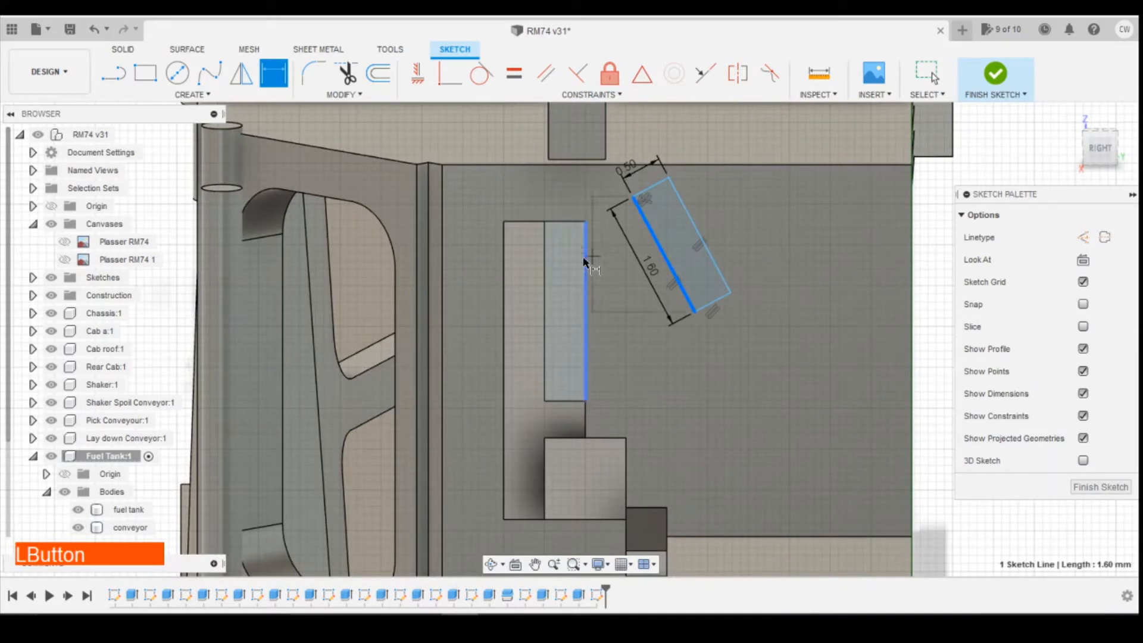
left_click(586, 256)
left_click(630, 258)
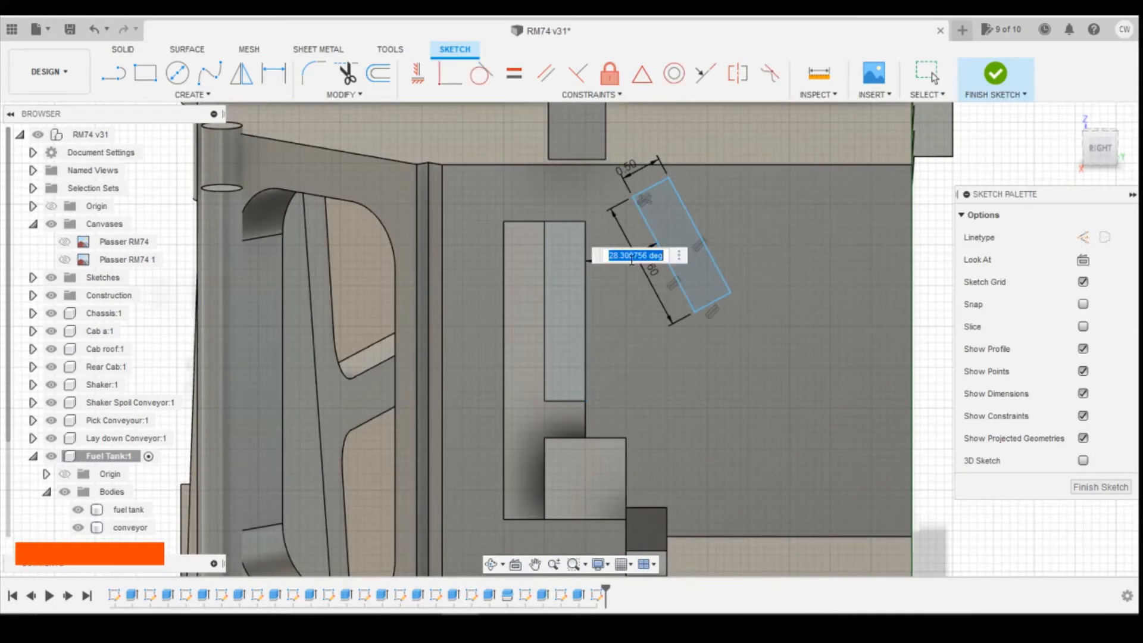
type("35")
key("Return")
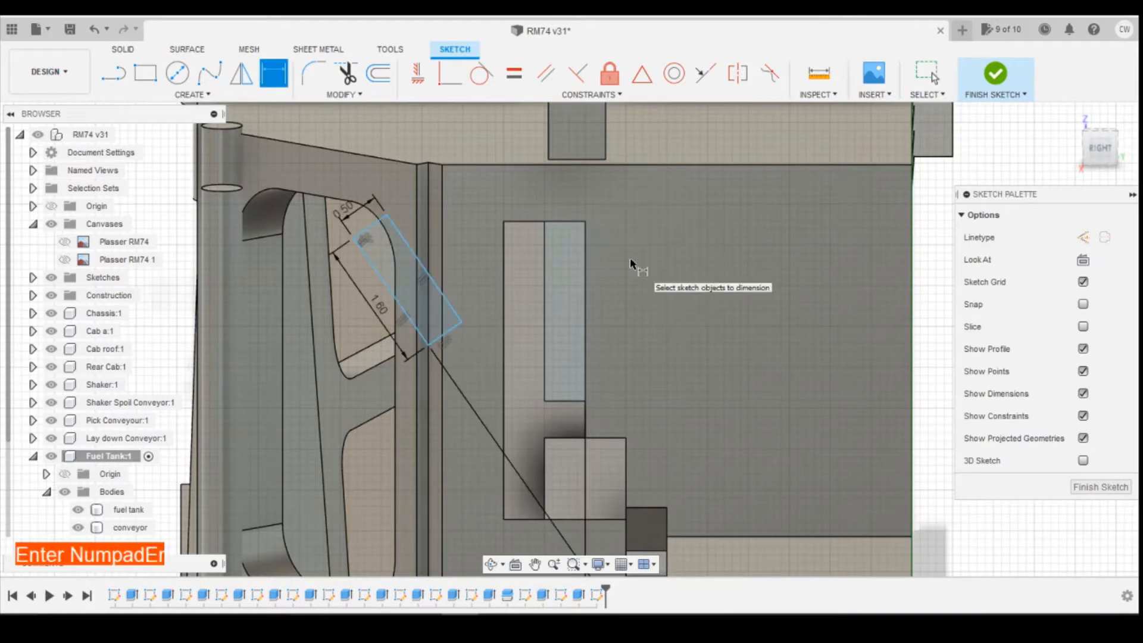
scroll(630, 257, "down", 2)
scroll(608, 277, "down", 1)
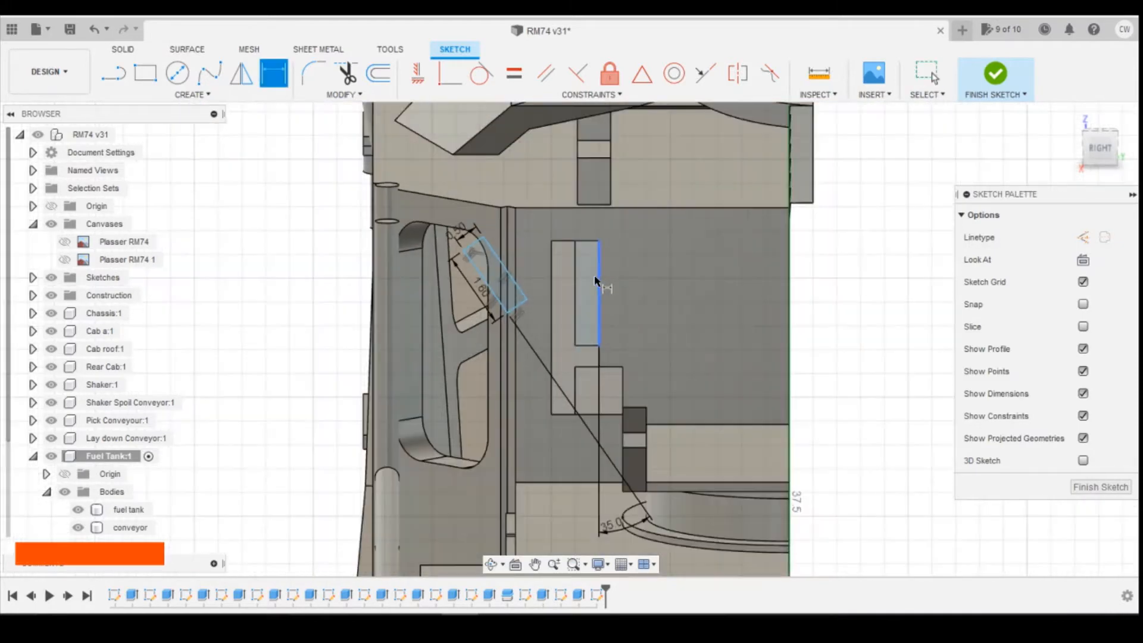
left_click(511, 282)
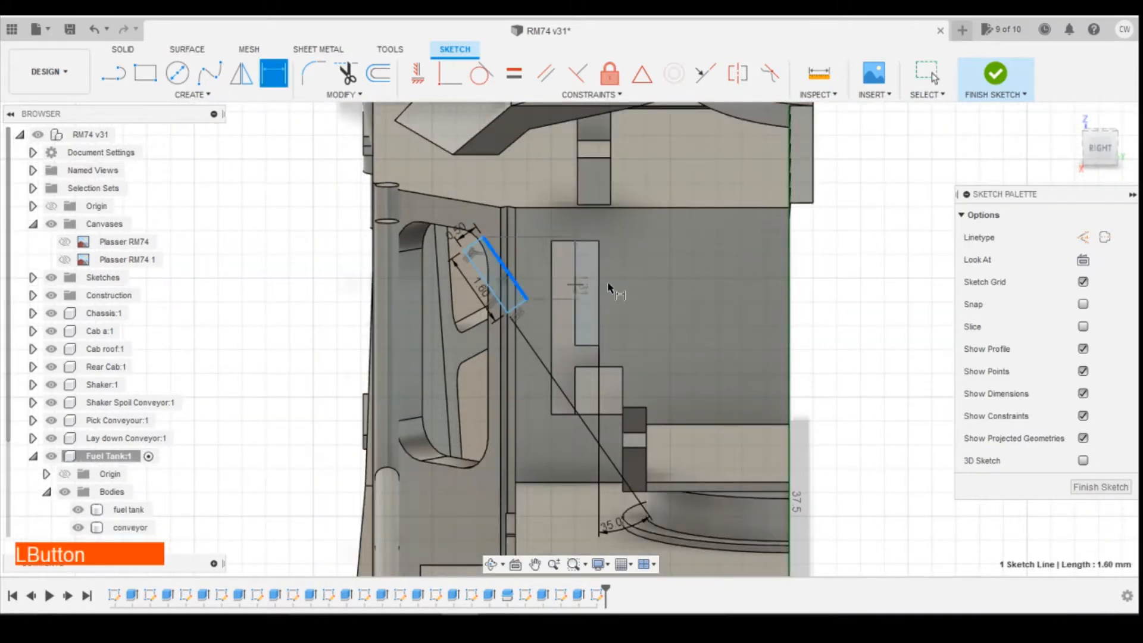
left_click(87, 30)
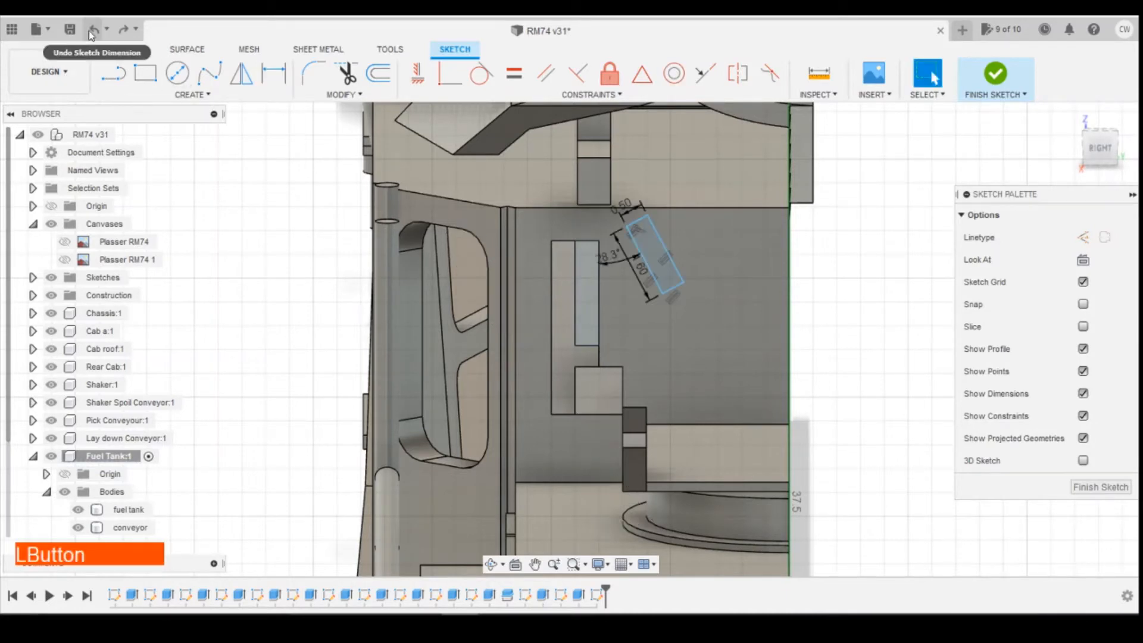
Dimension the distance from the slanted rectangle's upper corner nearest the boom to the boom's upper inner corner as 0.6 mm.
scroll(638, 285, "up", 2)
scroll(636, 279, "up", 2)
scroll(631, 262, "down", 1)
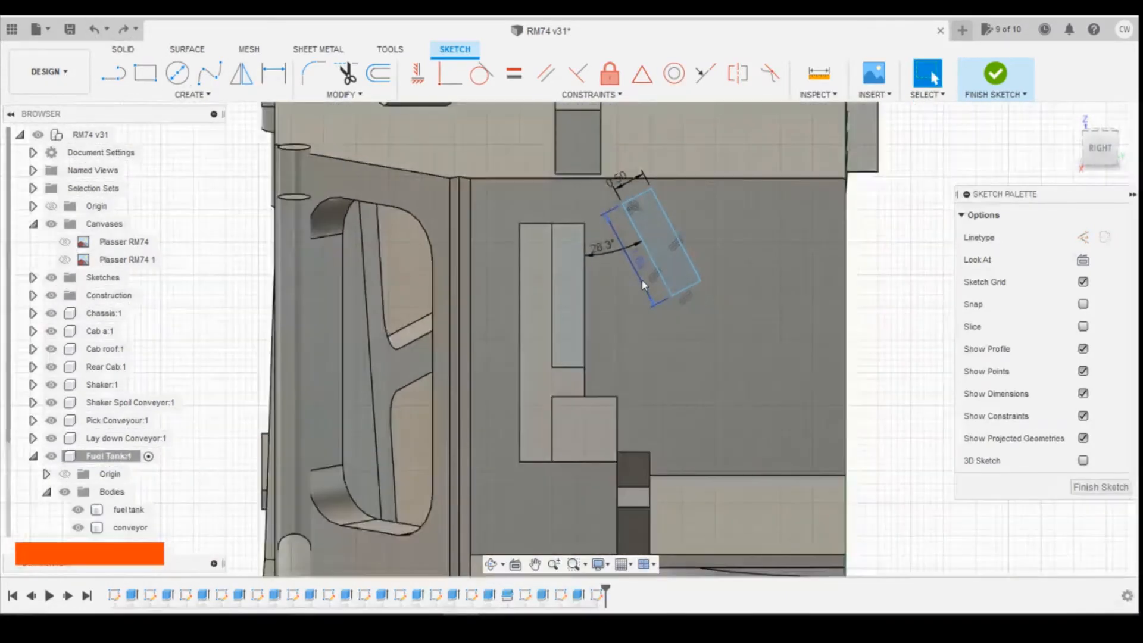
key("d")
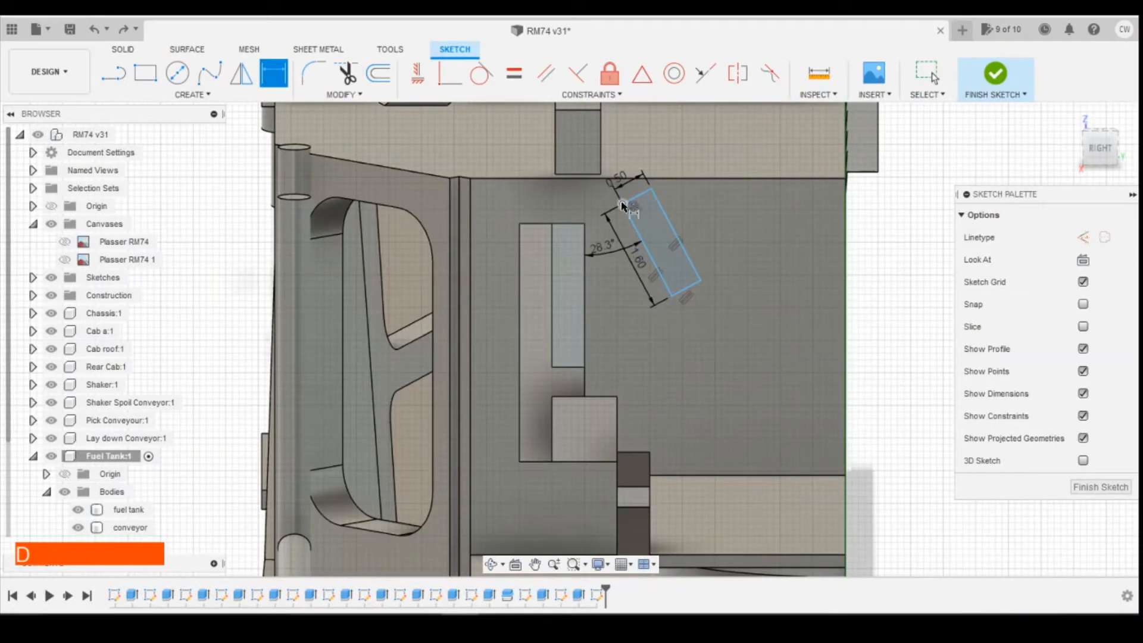
left_click(622, 205)
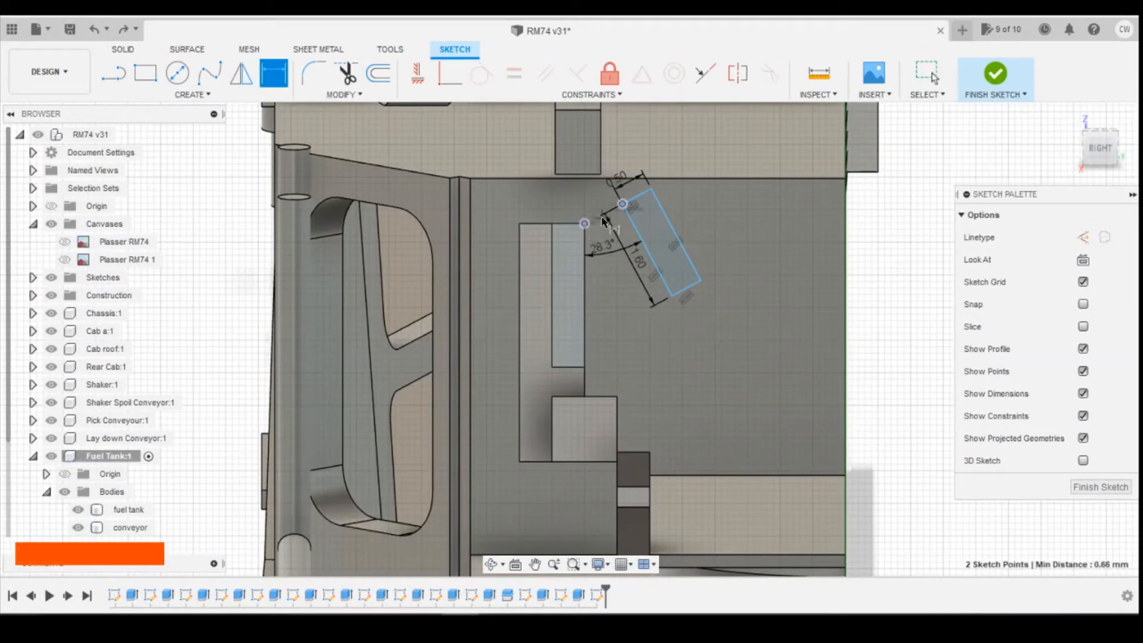
left_click(666, 304)
type(".6")
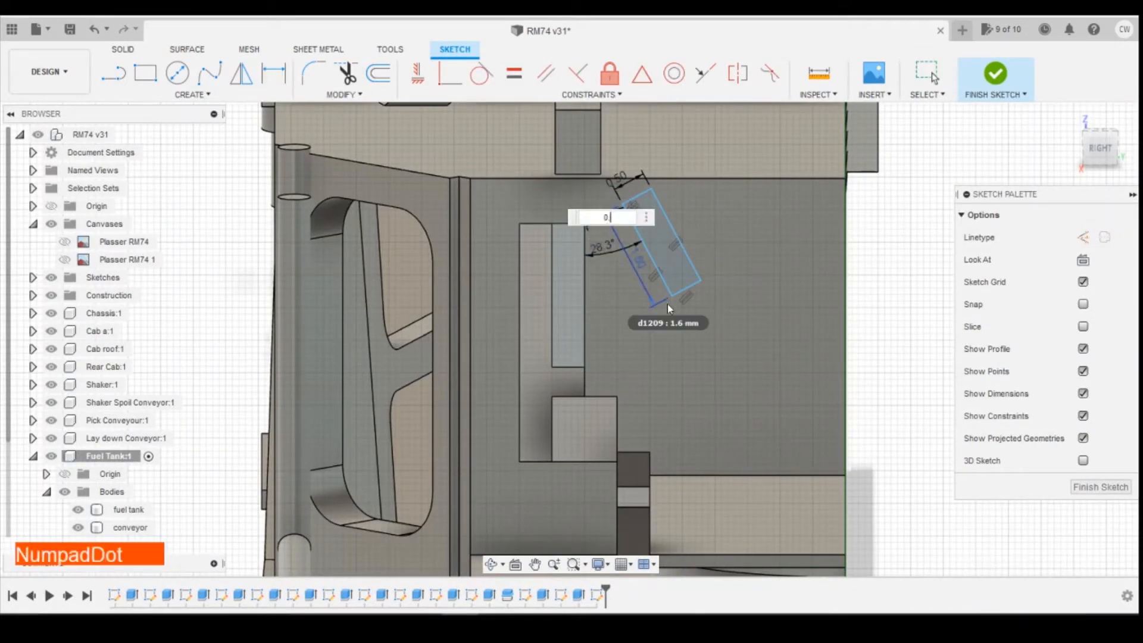
key("Return")
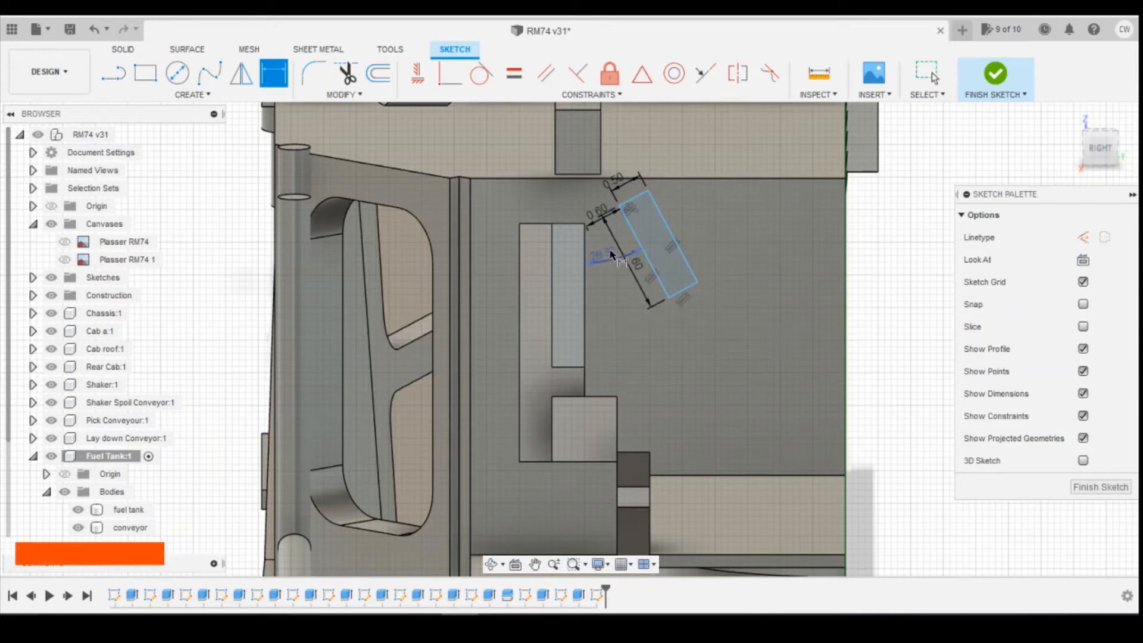
Set the angle between the slanted rectangle and the boom's vertical edge to 35°.
left_click(638, 286)
type("35")
key("Return")
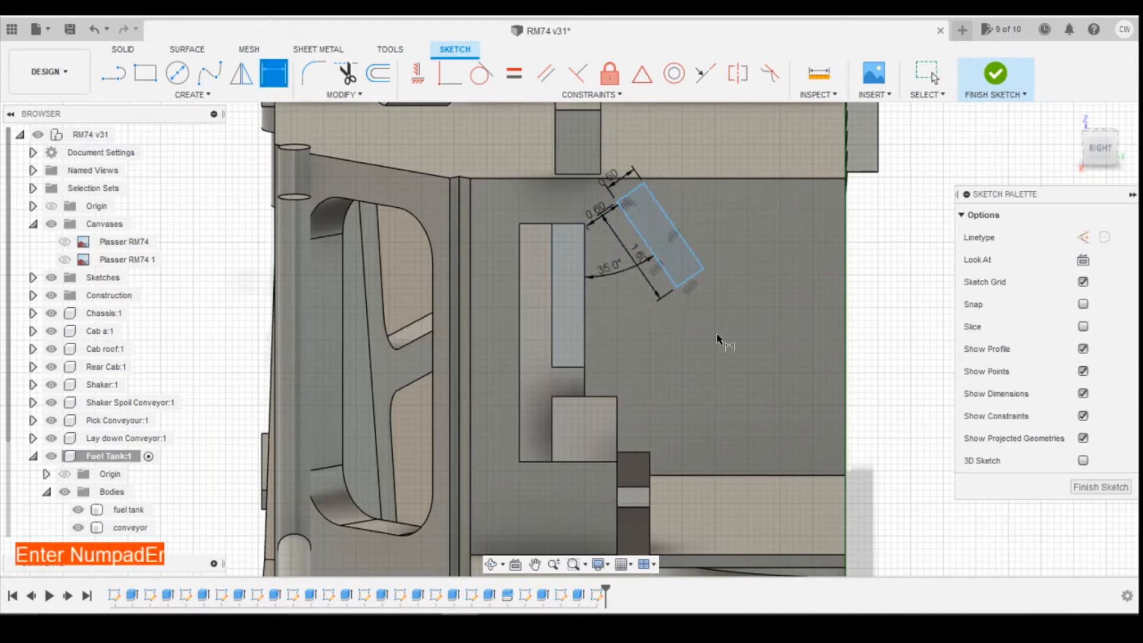
Dimension the vertical distance between the slanted rectangle's upper corner nearest the boom and the boom's upper inner corner as 0.4 mm.
scroll(707, 351, "down", 3)
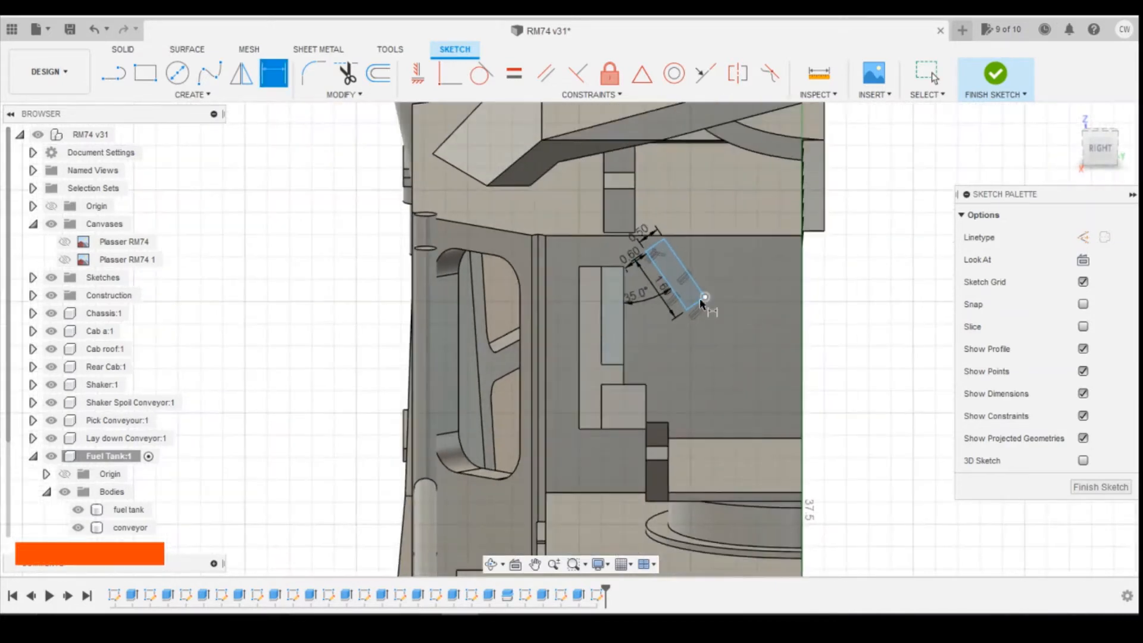
scroll(701, 298, "up", 3)
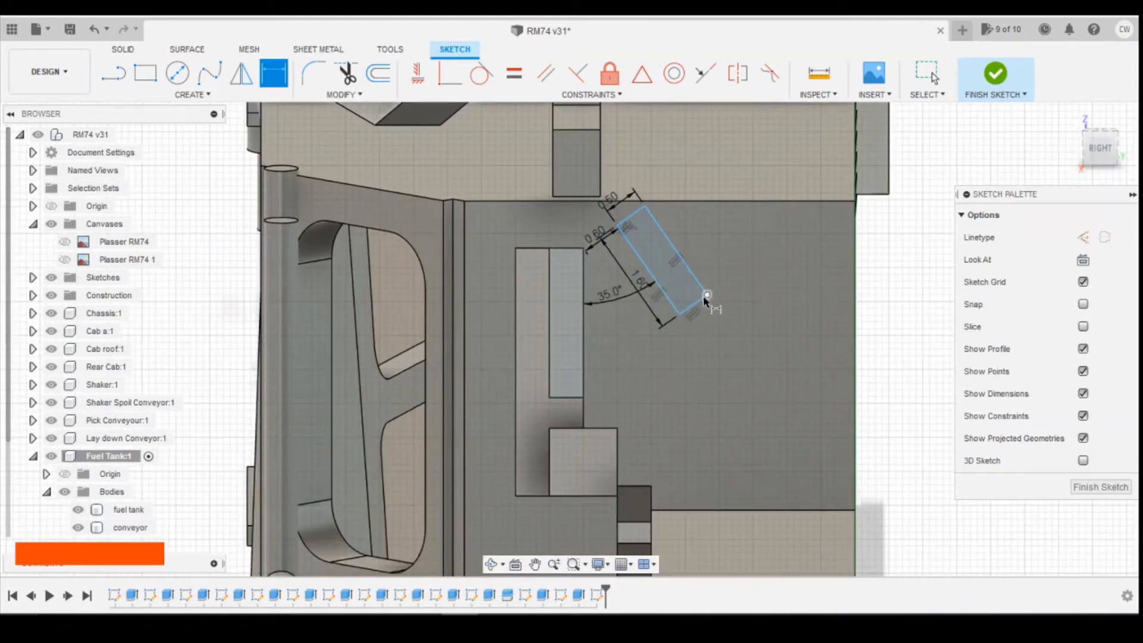
left_click(618, 225)
left_click(583, 248)
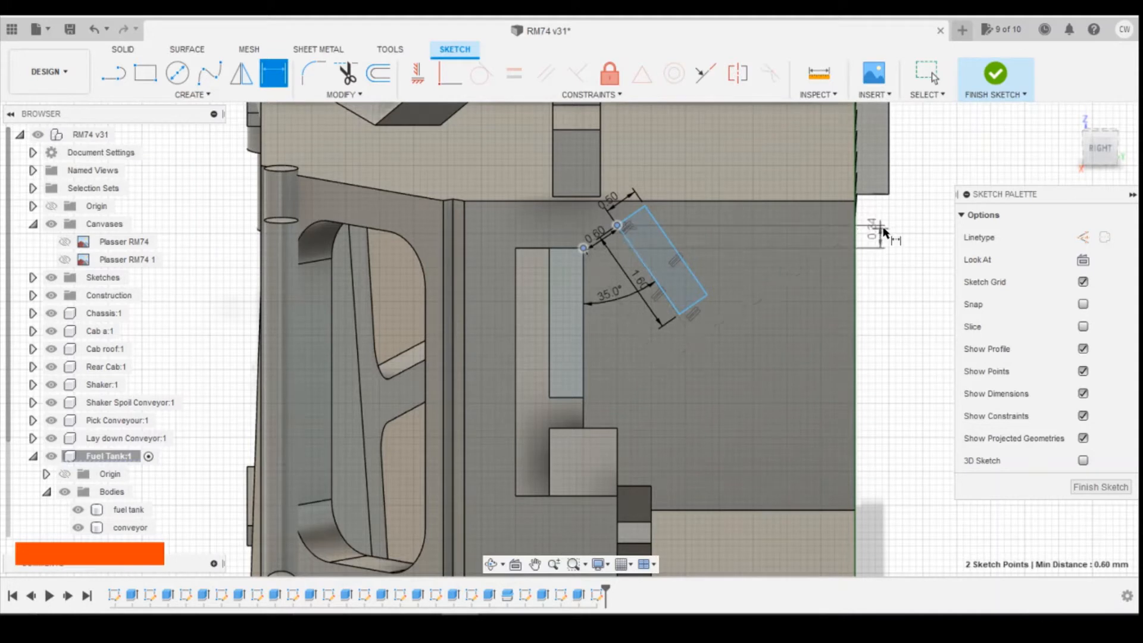
left_click(884, 238)
type("0.")
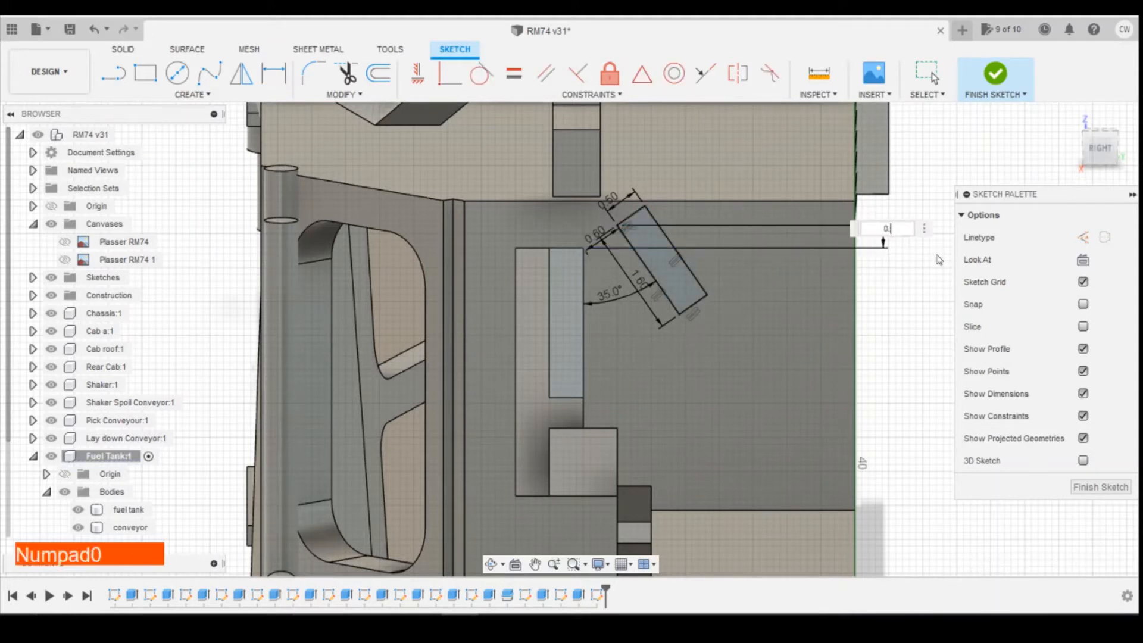
type("4")
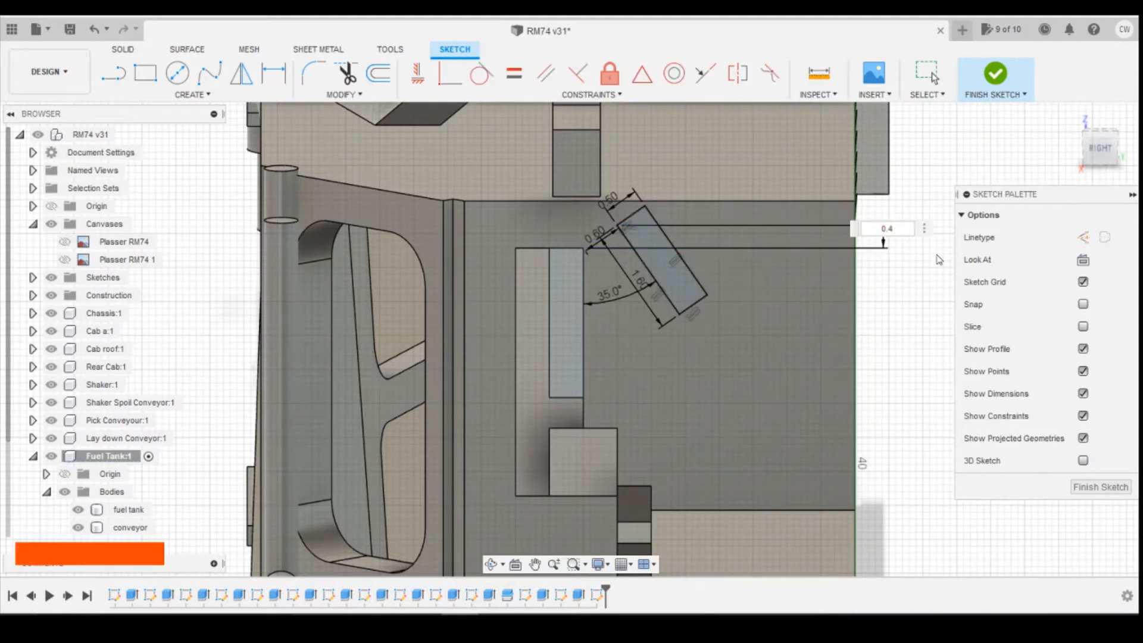
key("Return")
Inspect the dimensioned rectangle's position against the surrounding model from an angle and square-on to the sketch plane.
scroll(904, 265, "down", 3)
scroll(913, 261, "down", 1)
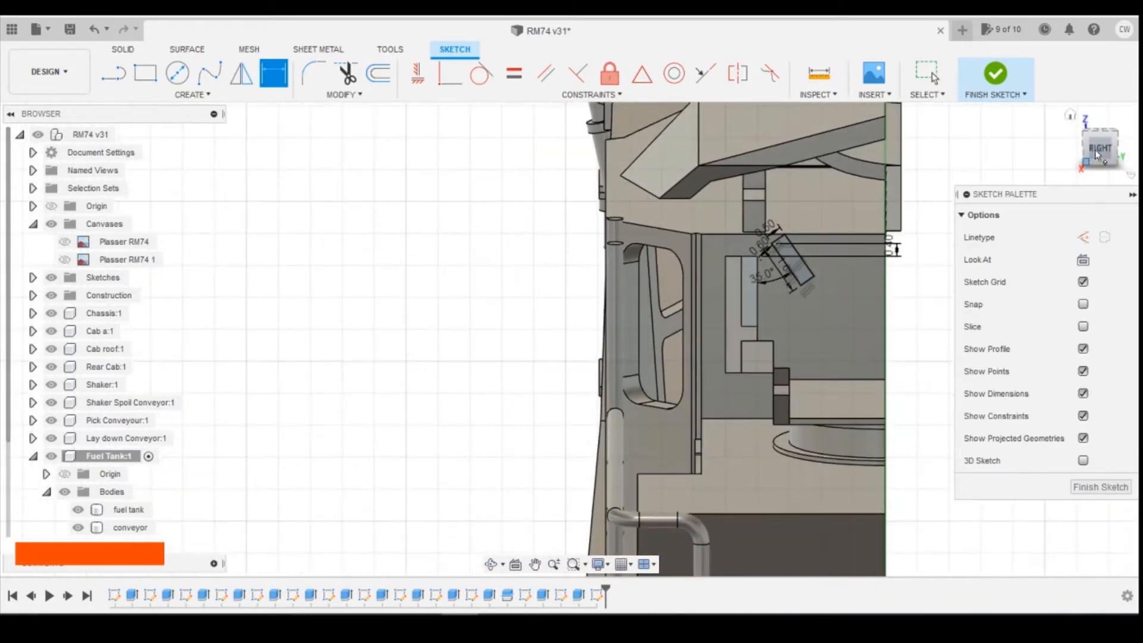
left_click_drag(1096, 151, 1118, 153)
mouse_move(1098, 149)
left_mouse_down()
mouse_move(1077, 164)
mouse_move(1006, 161)
mouse_move(916, 128)
mouse_move(1029, 139)
mouse_move(976, 145)
mouse_move(1030, 140)
mouse_move(1065, 191)
left_mouse_up()
left_click(1082, 260)
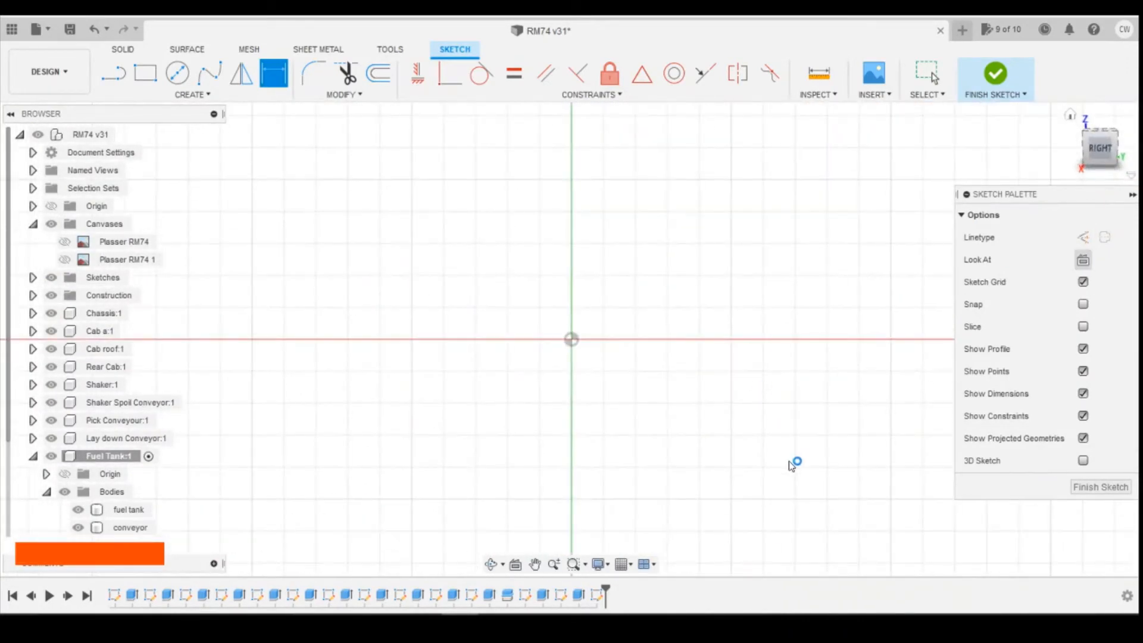
scroll(630, 404, "down", 5)
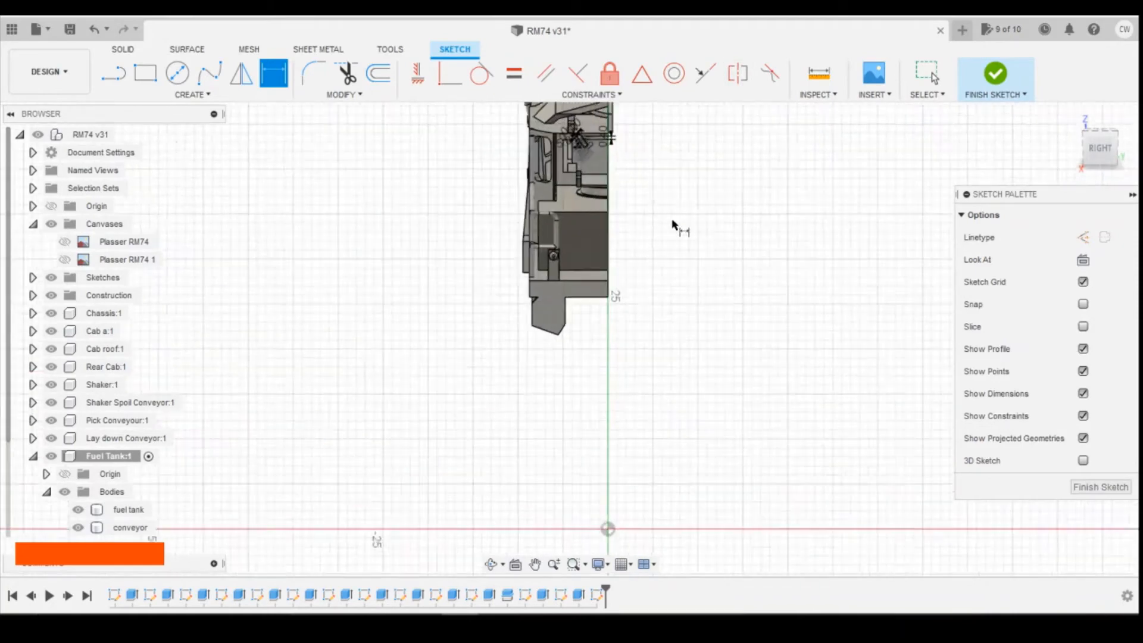
scroll(709, 212, "up", 8)
scroll(635, 366, "up", 2)
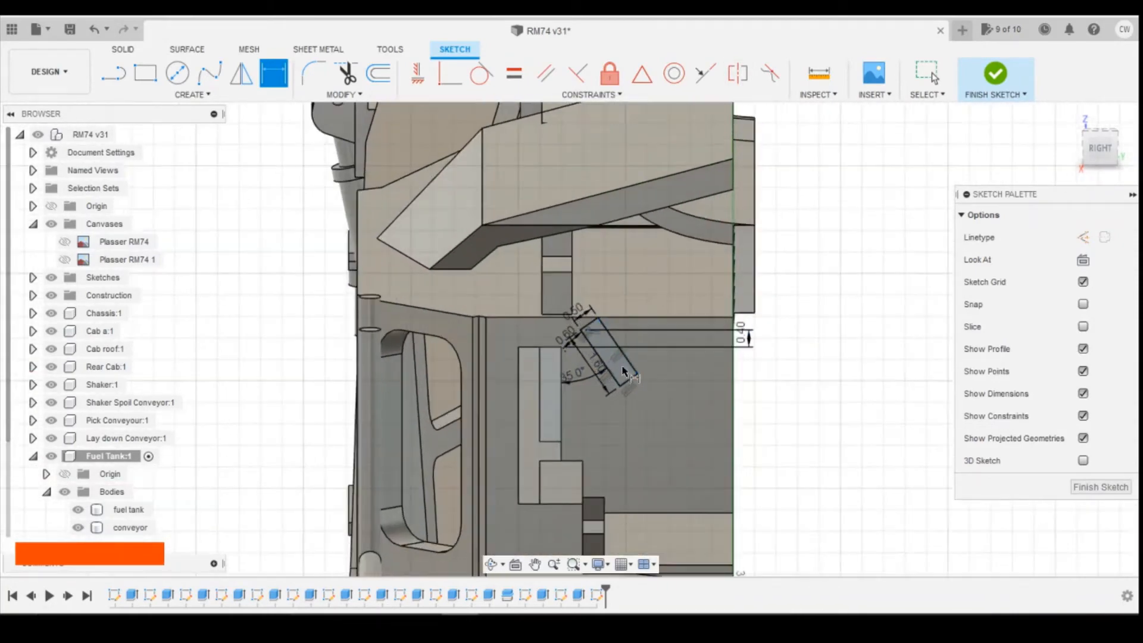
key("Escape")
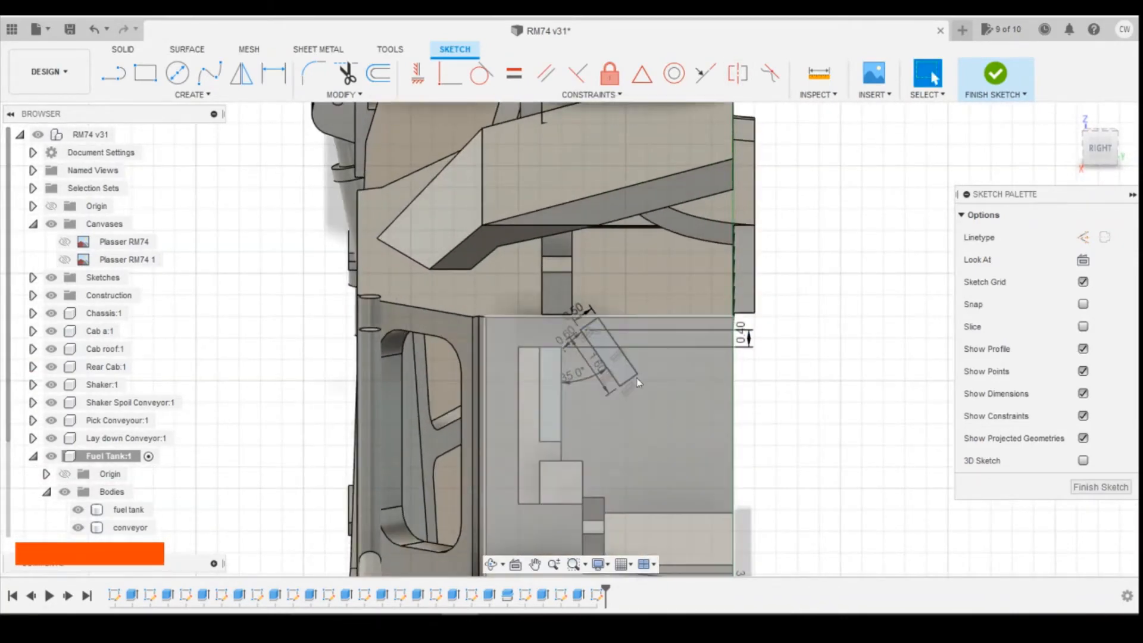
Switch to the Photos app and examine the conveyor end in the end-view and side-view reference photos, and return to the sketch.
left_click(497, 628)
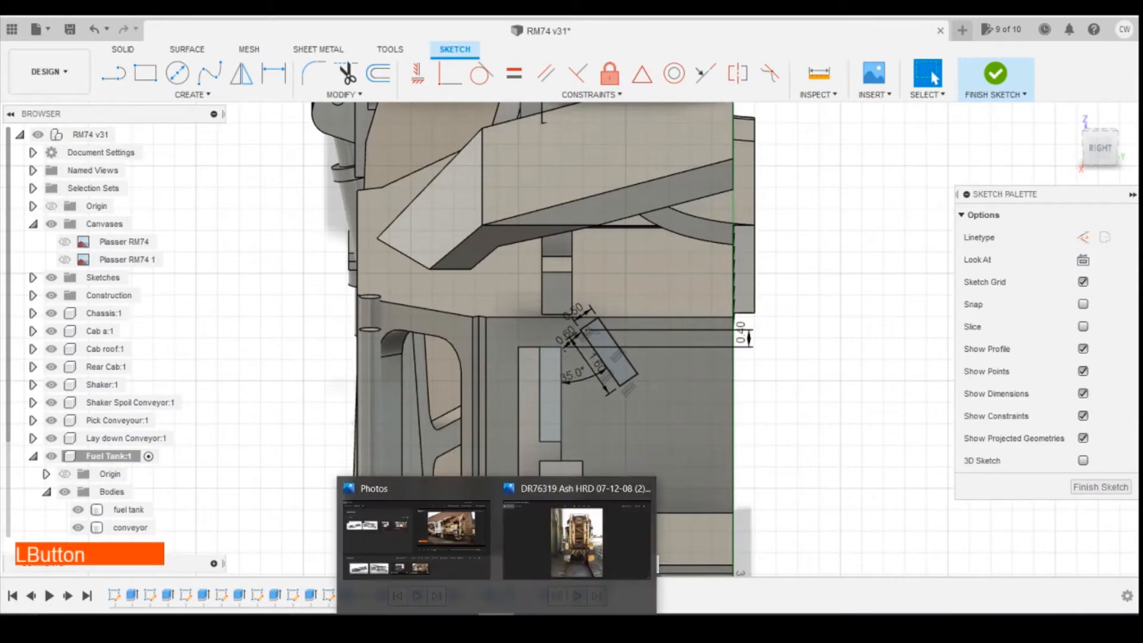
left_click(555, 548)
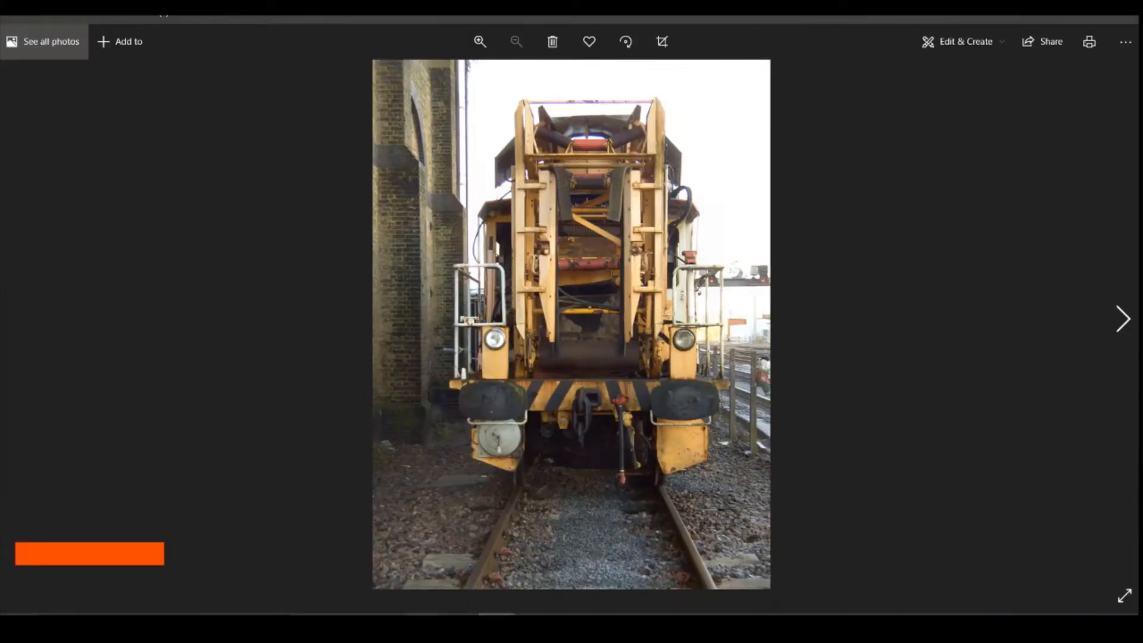
left_click(500, 626)
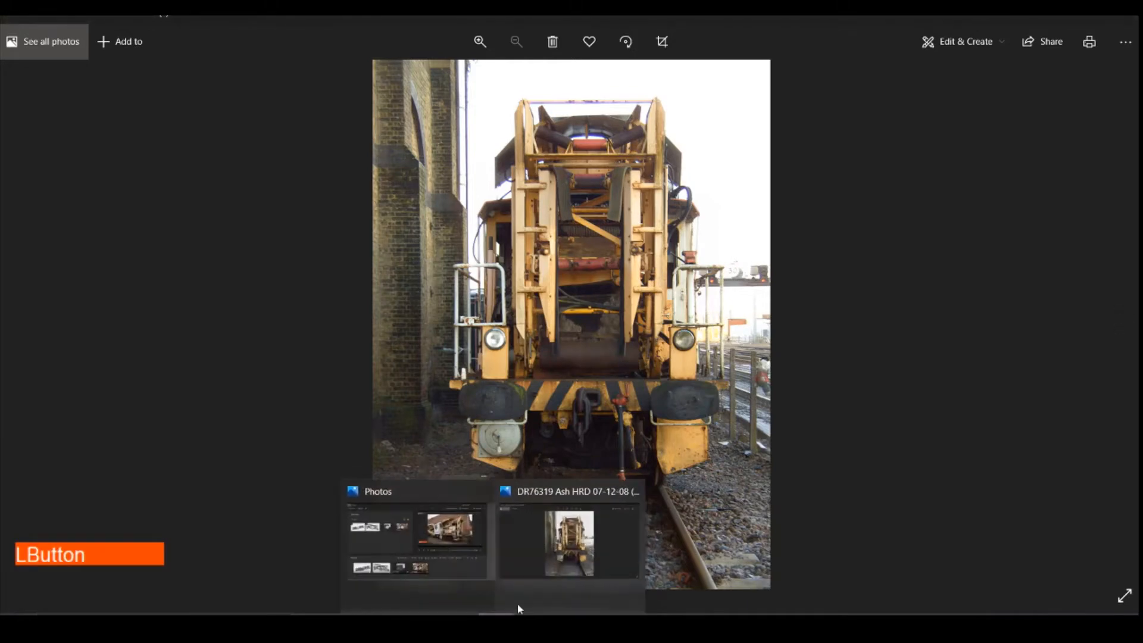
left_click(559, 566)
left_click(28, 310)
left_click(25, 310)
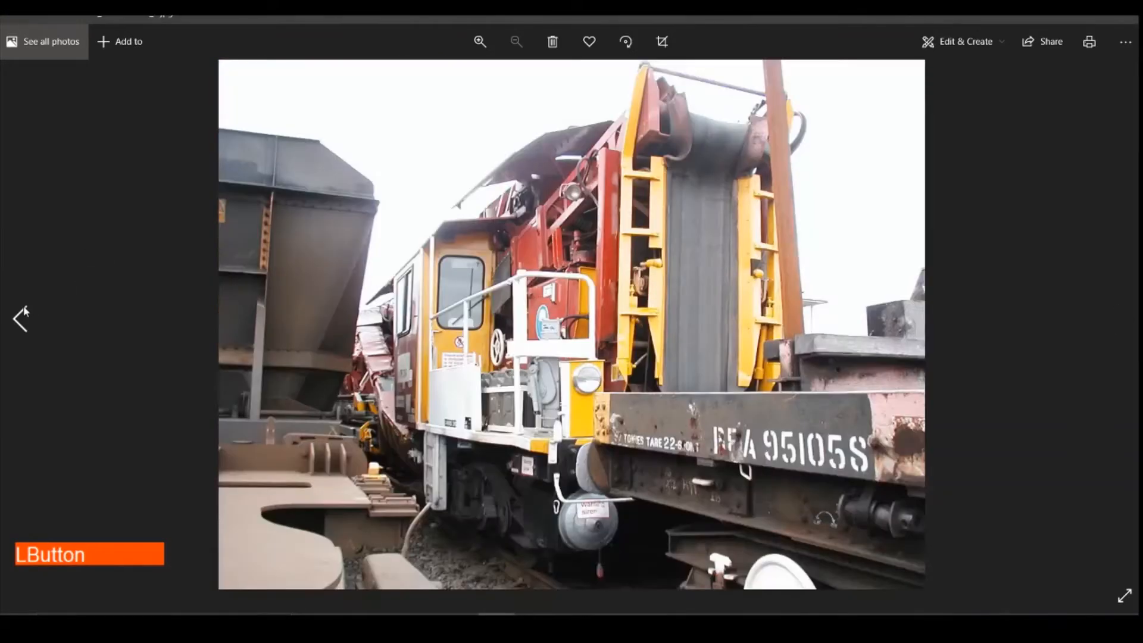
left_click(25, 310)
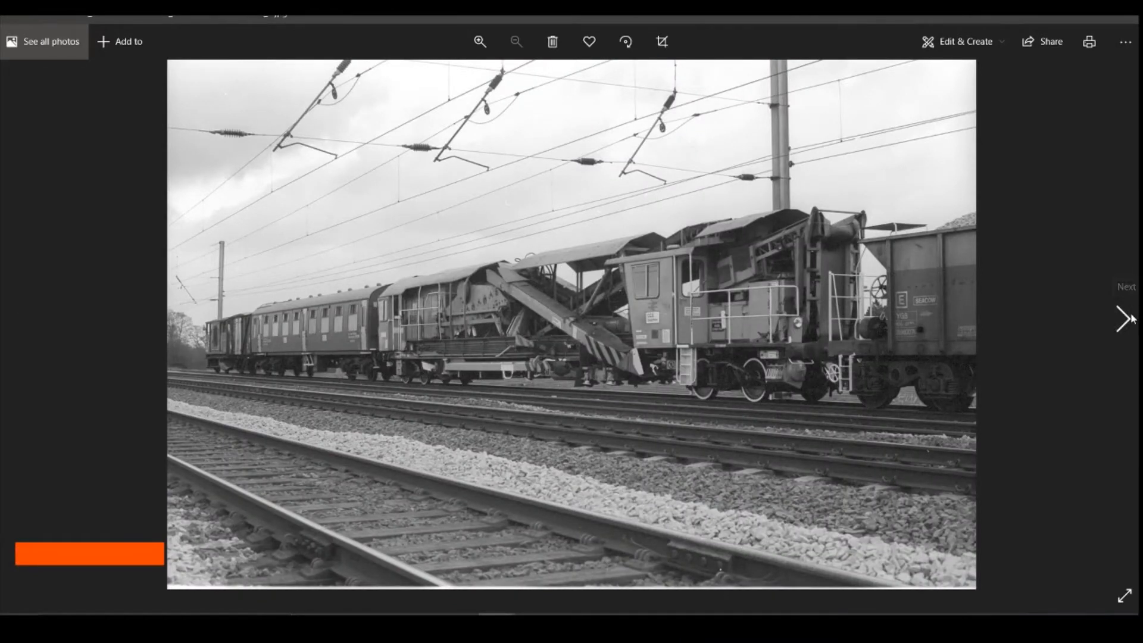
left_click(1130, 318)
left_click(1131, 319)
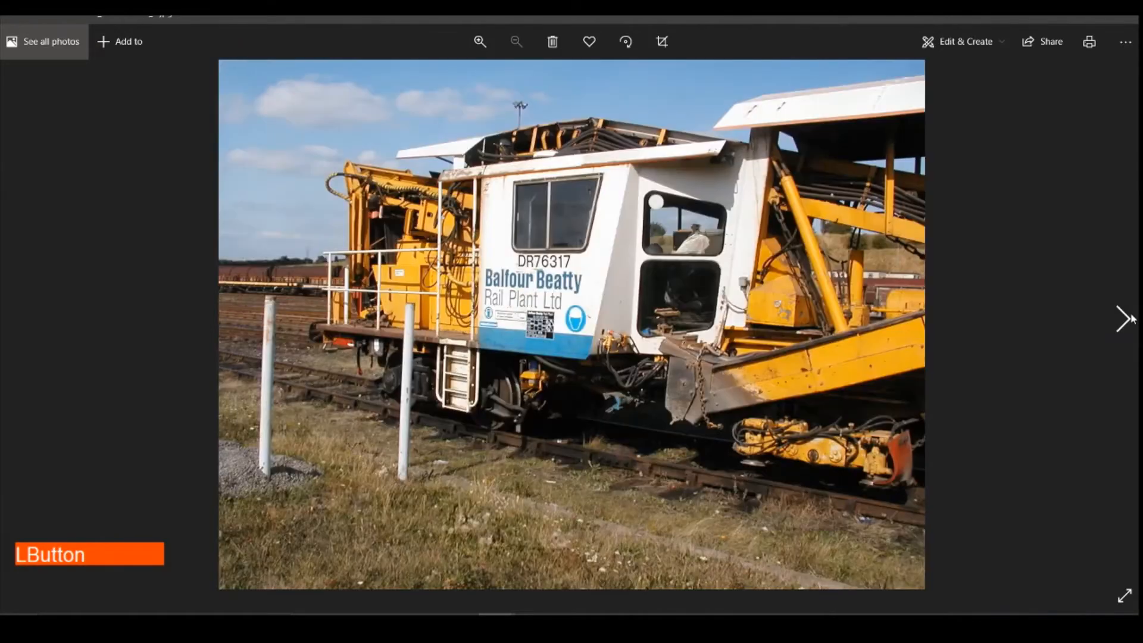
left_click(1131, 319)
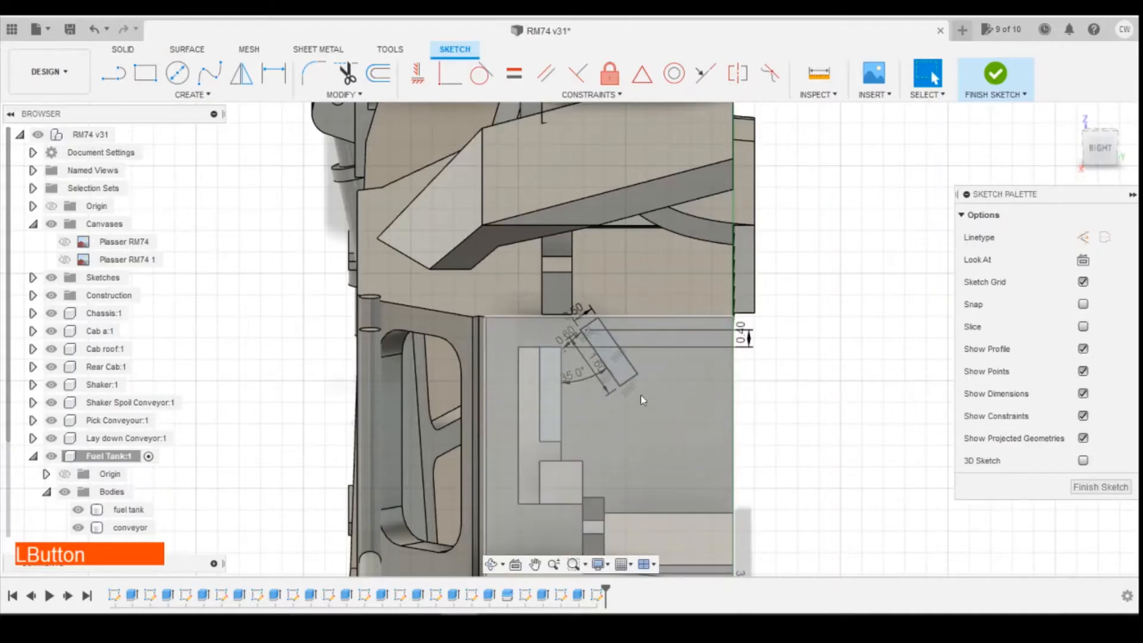
Draw a two-point fit point spline from the slanted rectangle's lower short edge to just short of the vertical centre axis, above the upper crossbar.
scroll(641, 396, "down", 2)
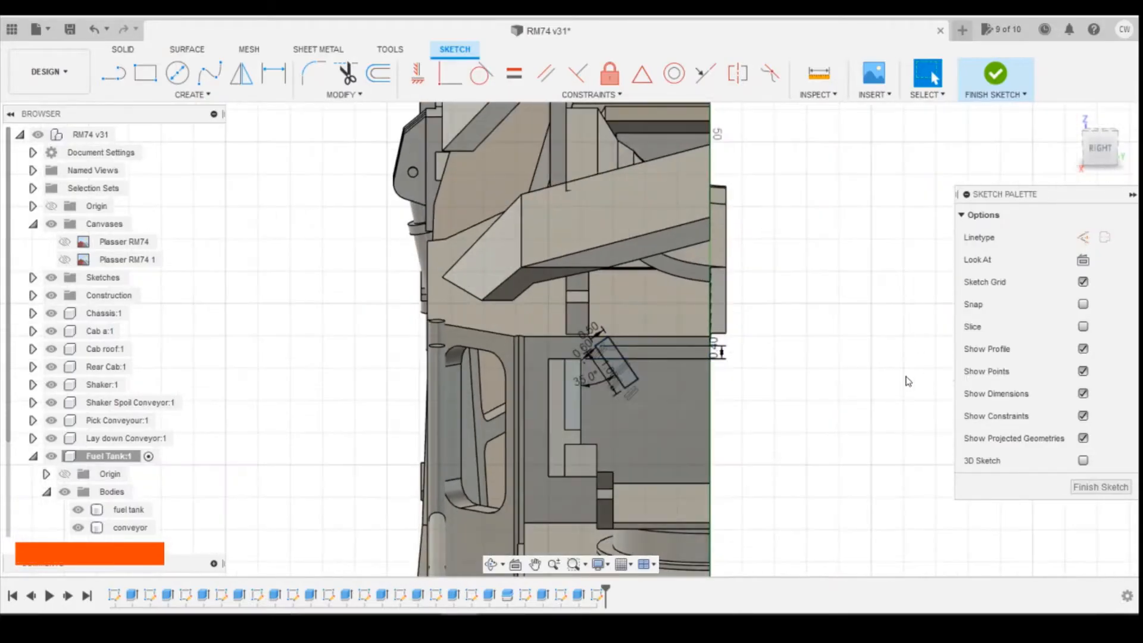
left_click(190, 95)
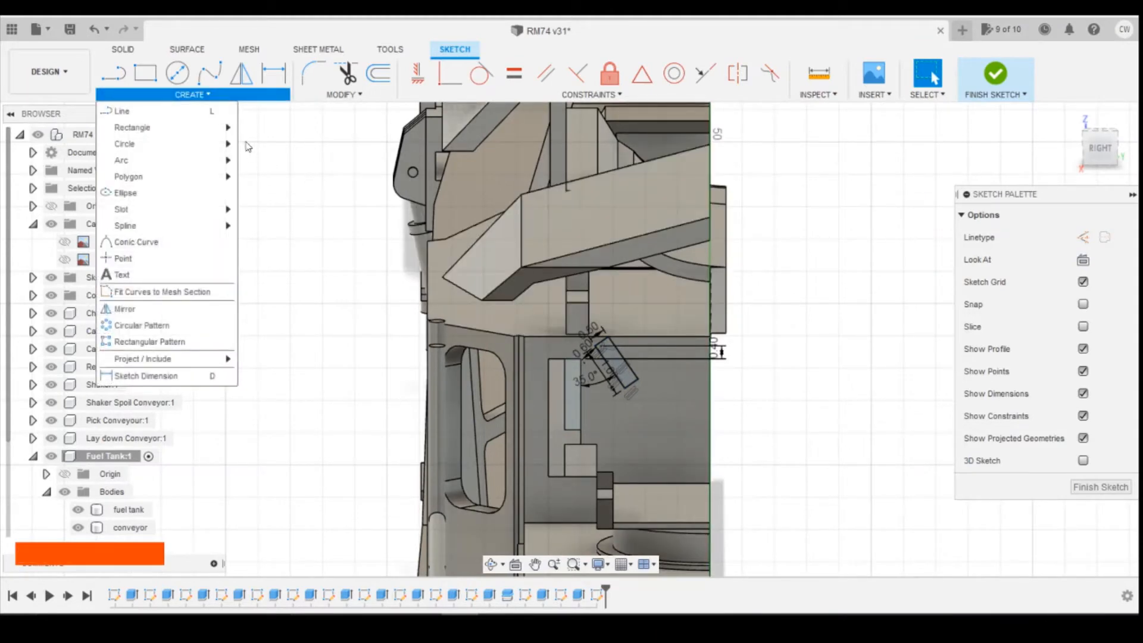
left_click(209, 73)
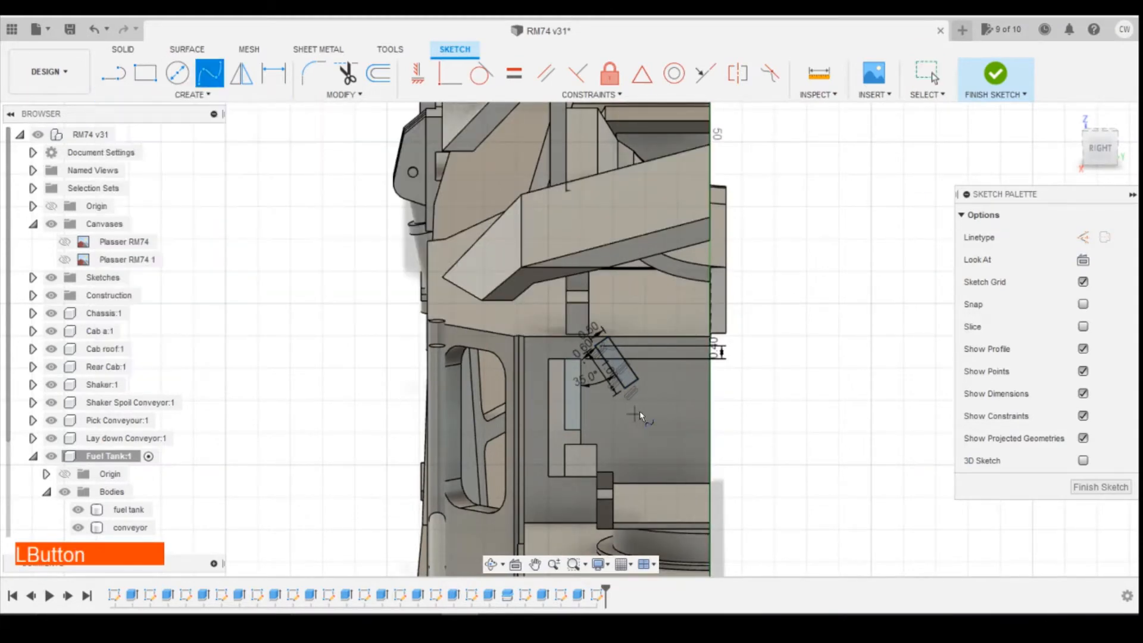
scroll(639, 410, "up", 5)
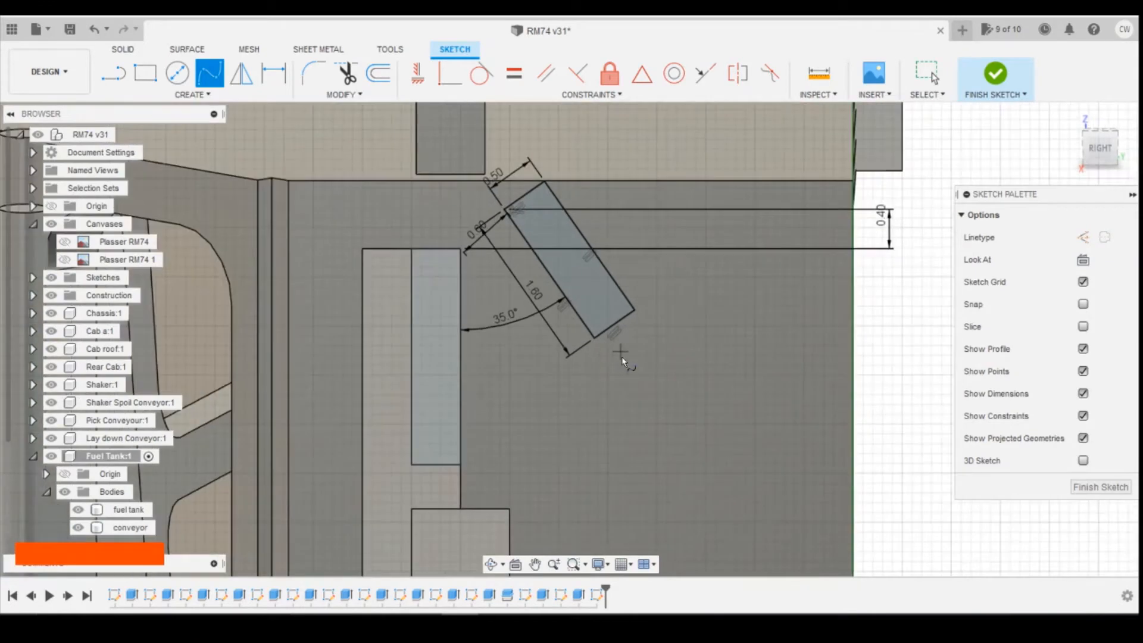
scroll(621, 356, "down", 5)
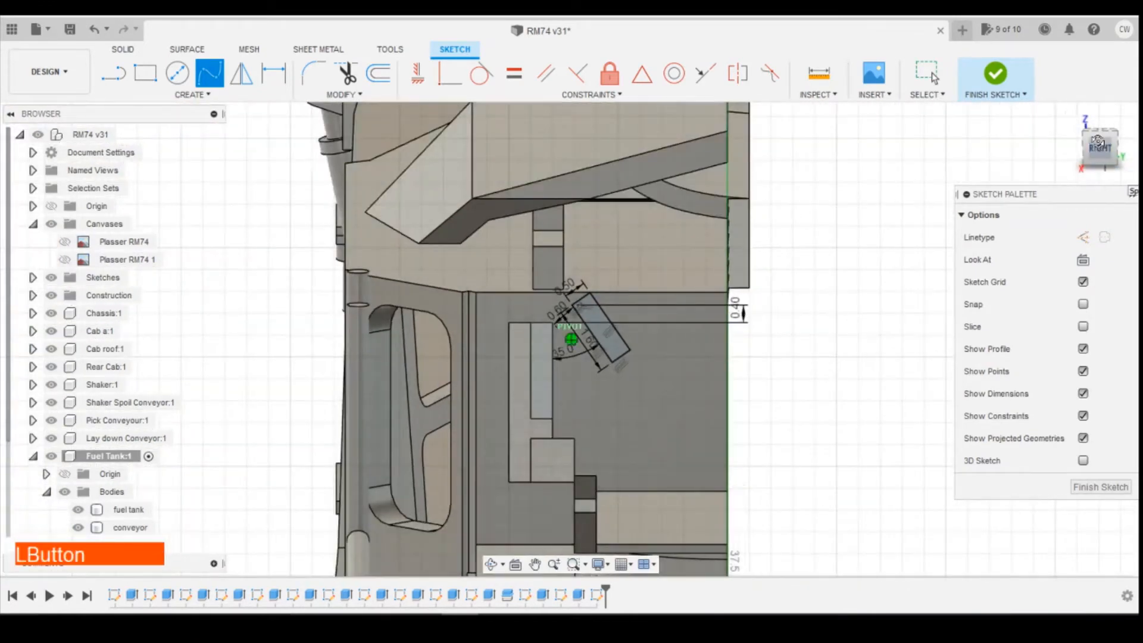
left_click_drag(1098, 141, 1090, 134)
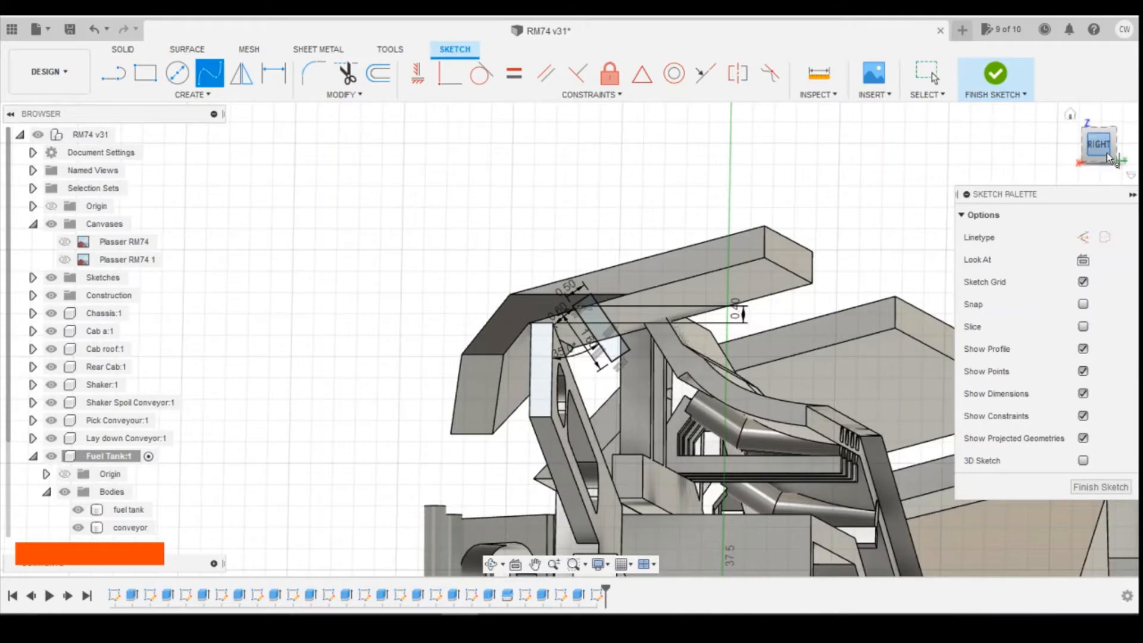
left_click_drag(1108, 158, 1122, 159)
scroll(664, 375, "up", 8)
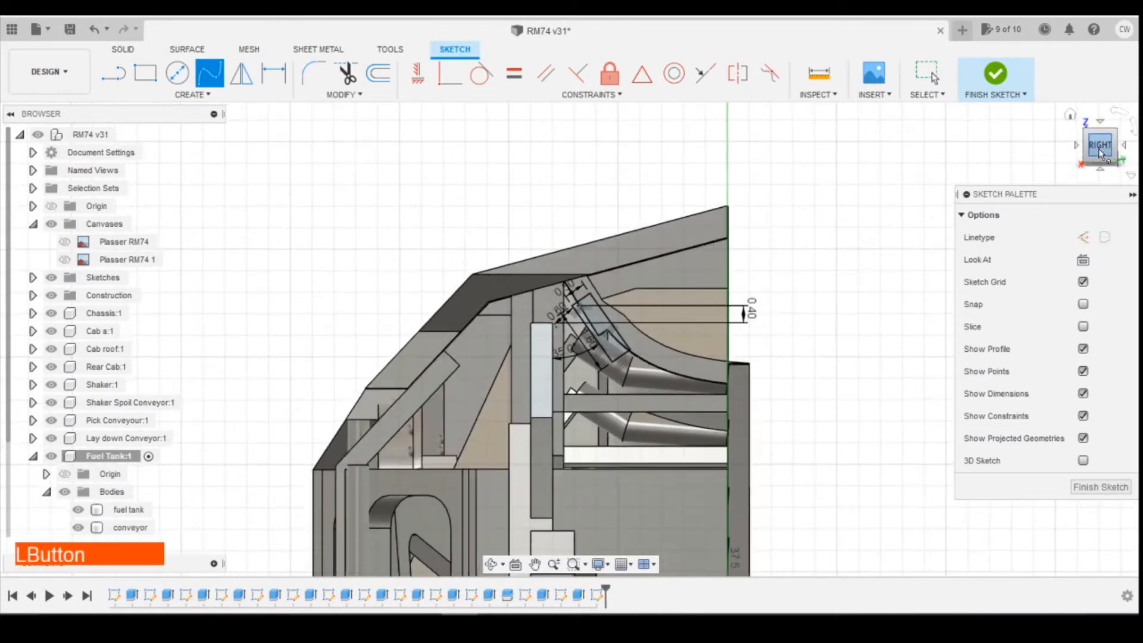
scroll(675, 384, "down", 2)
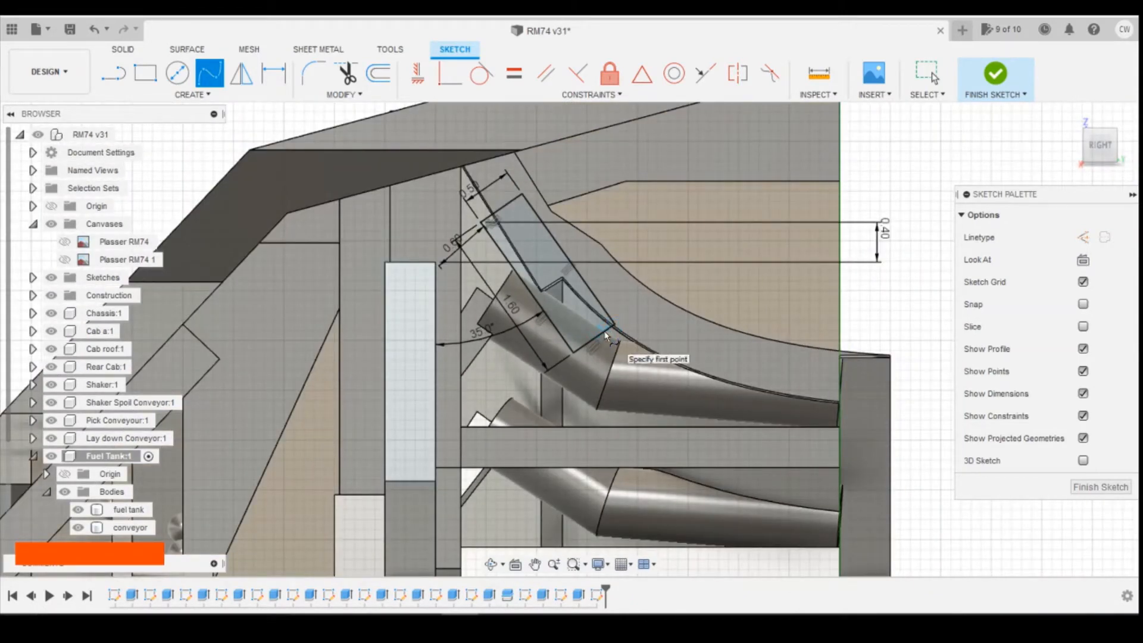
left_click(603, 343)
scroll(773, 345, "down", 5)
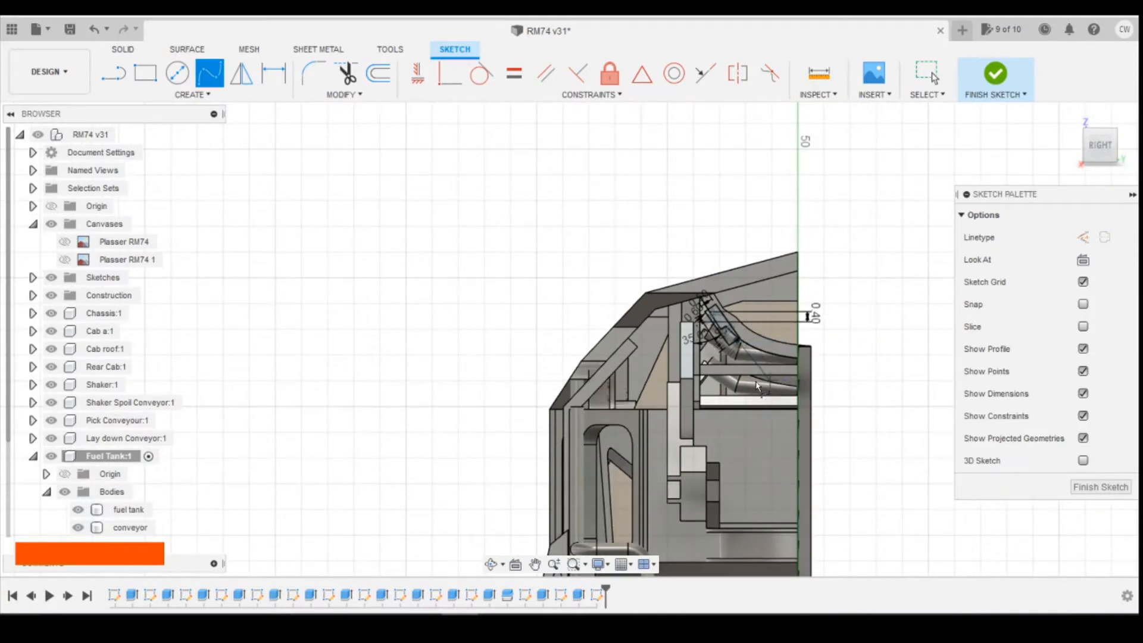
scroll(784, 370, "up", 5)
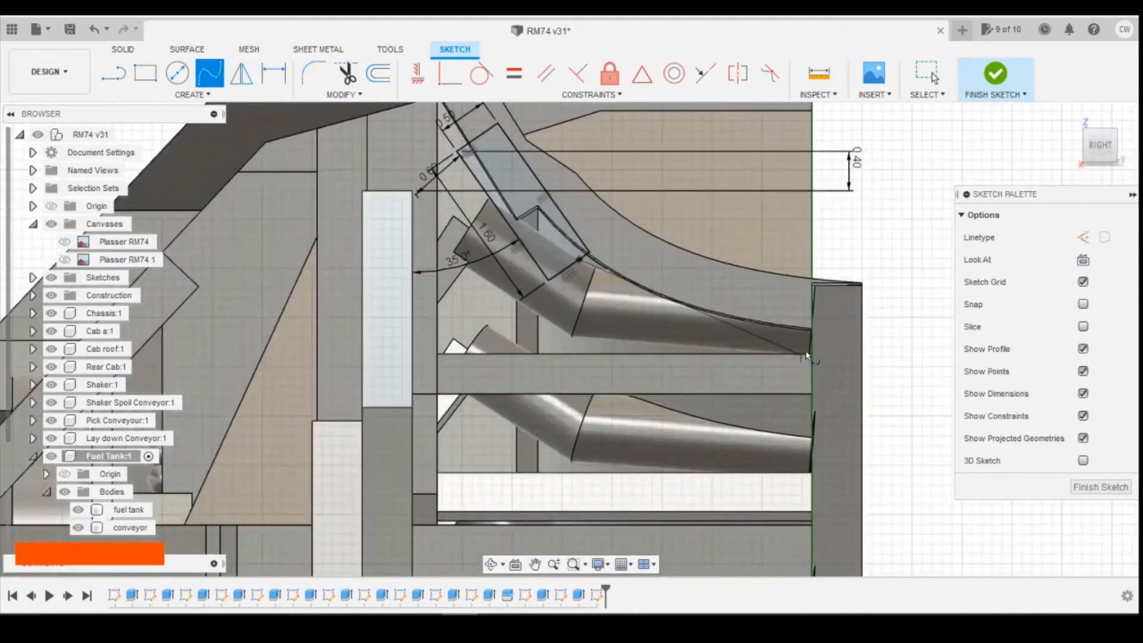
left_click(800, 354)
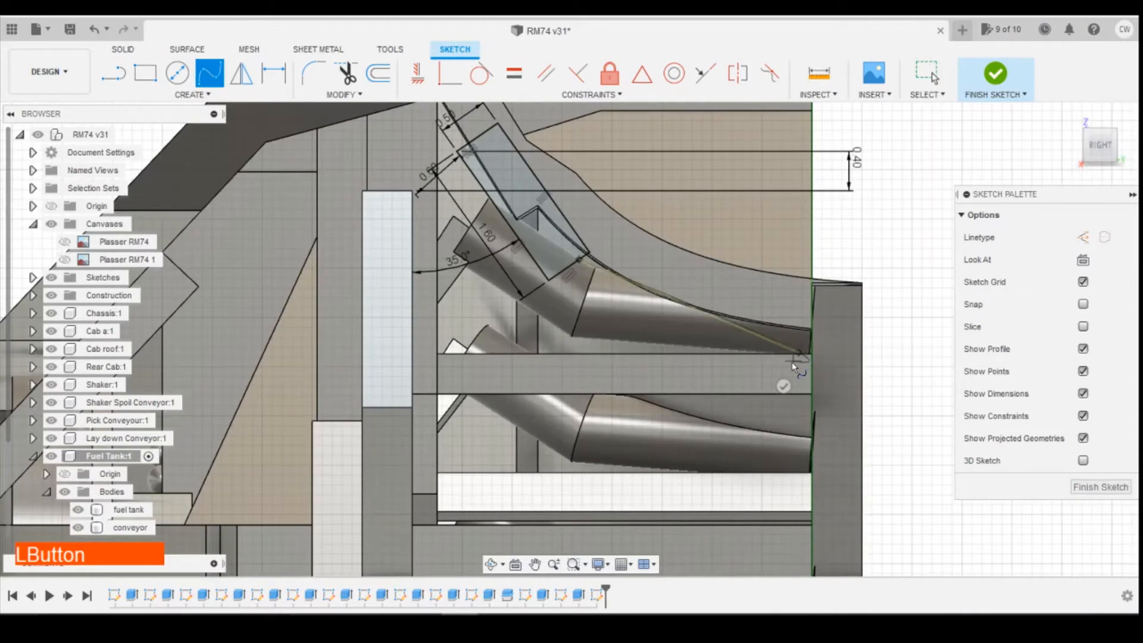
scroll(797, 363, "down", 3)
left_click(781, 391)
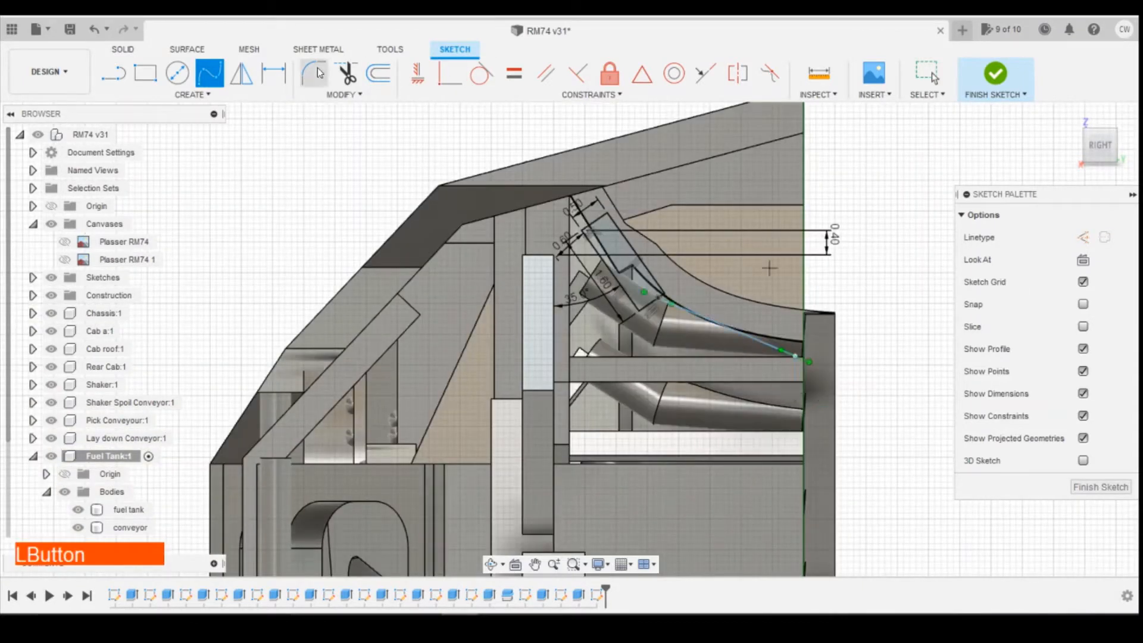
Align the spline's inner end point vertically with the sketch origin using a Horizontal/Vertical constraint.
left_click(417, 74)
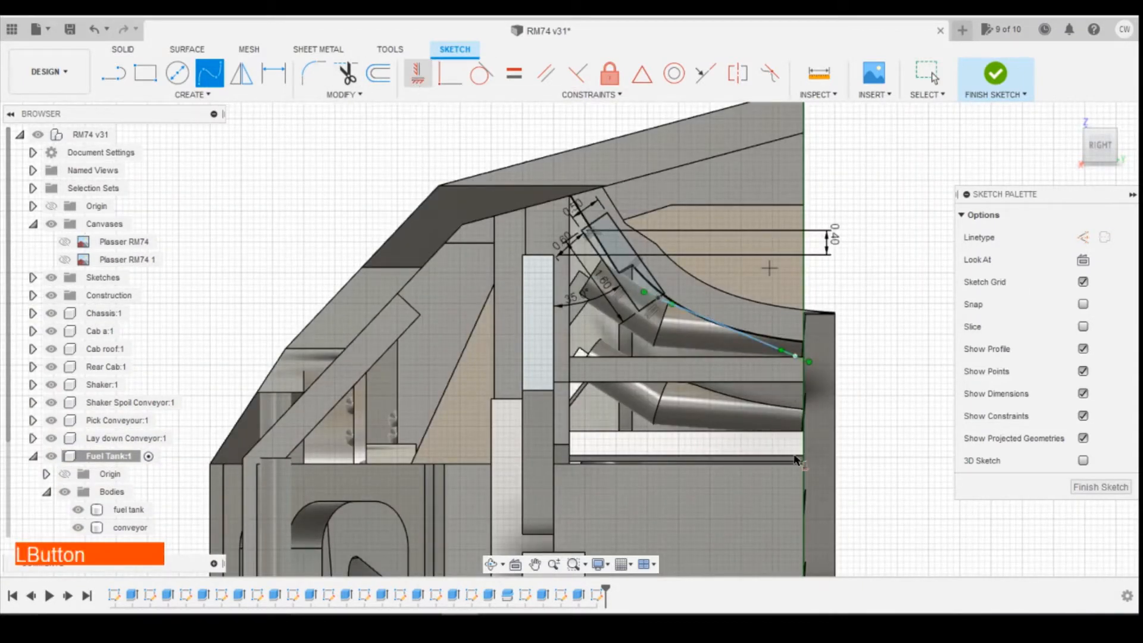
left_click(795, 359)
scroll(794, 360, "down", 8)
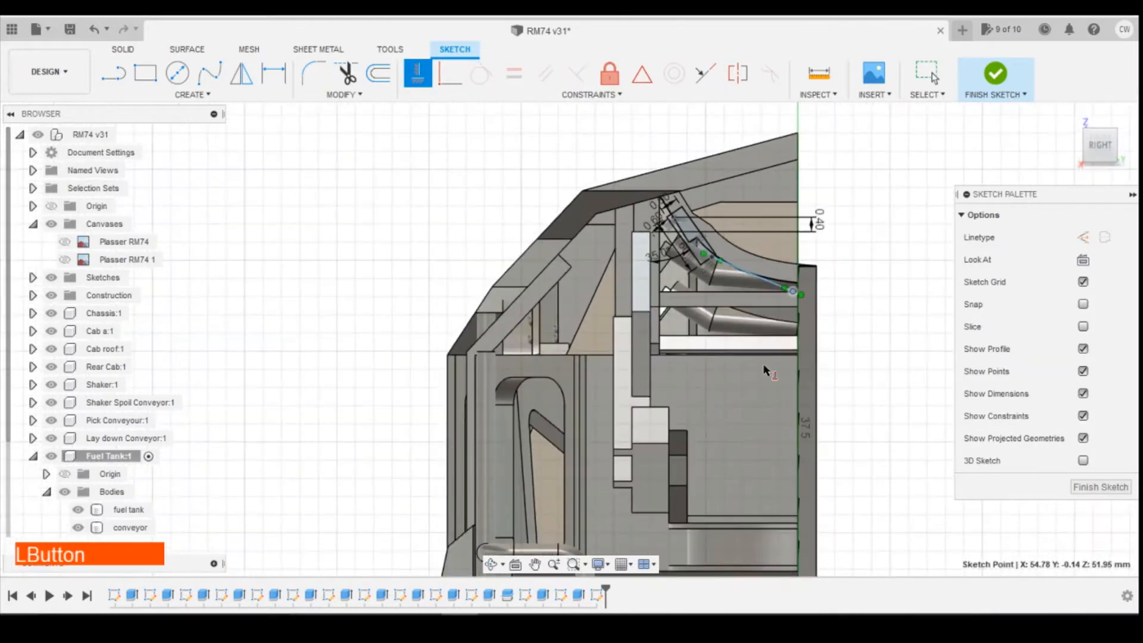
scroll(787, 518, "up", 5)
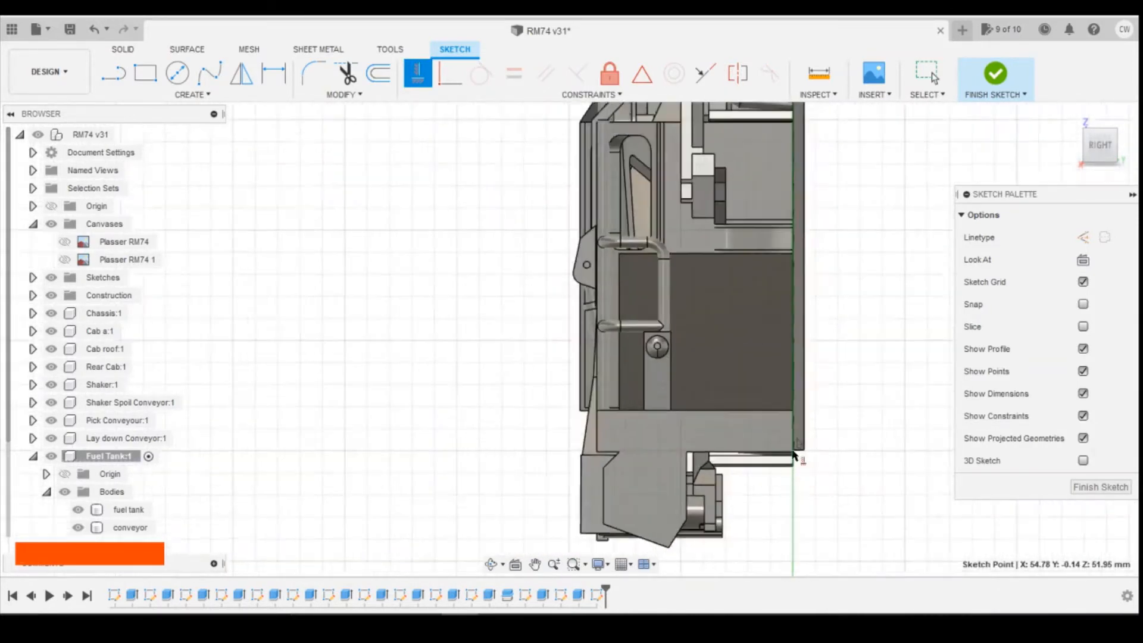
scroll(796, 438, "down", 7)
left_click(796, 524)
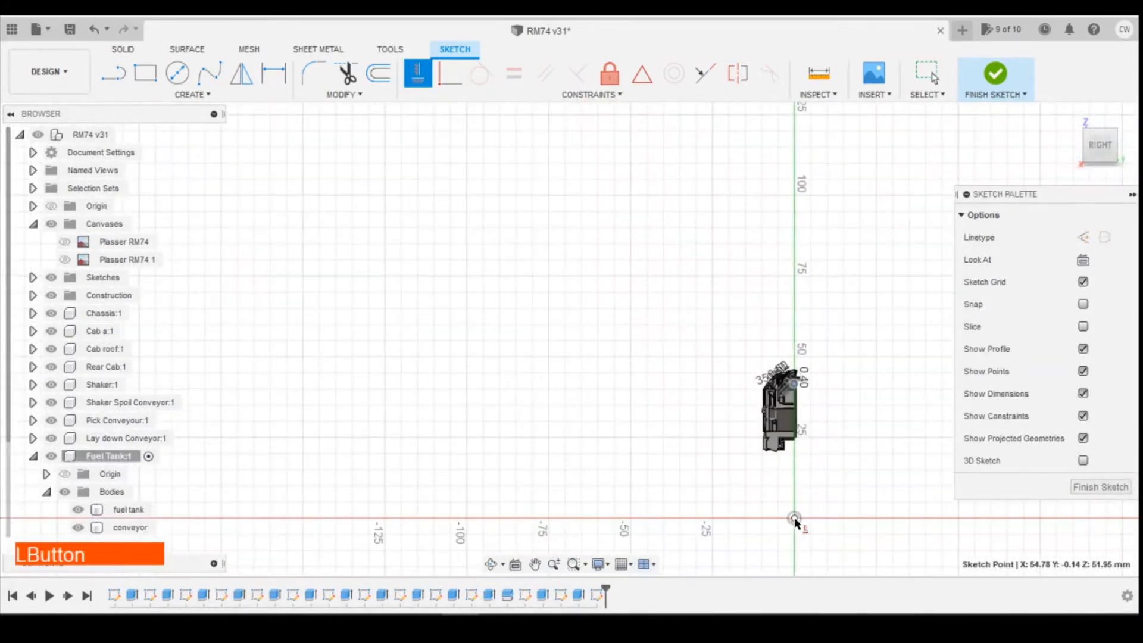
scroll(775, 429, "up", 3)
scroll(775, 427, "up", 3)
scroll(780, 238, "down", 4)
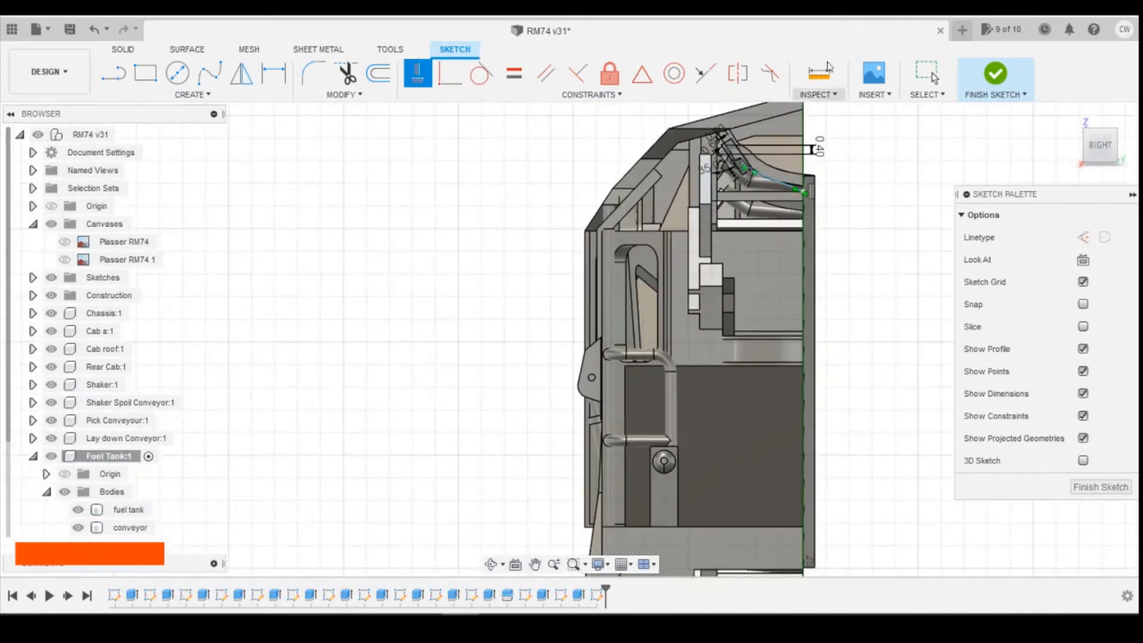
scroll(781, 230, "up", 4)
scroll(781, 233, "up", 4)
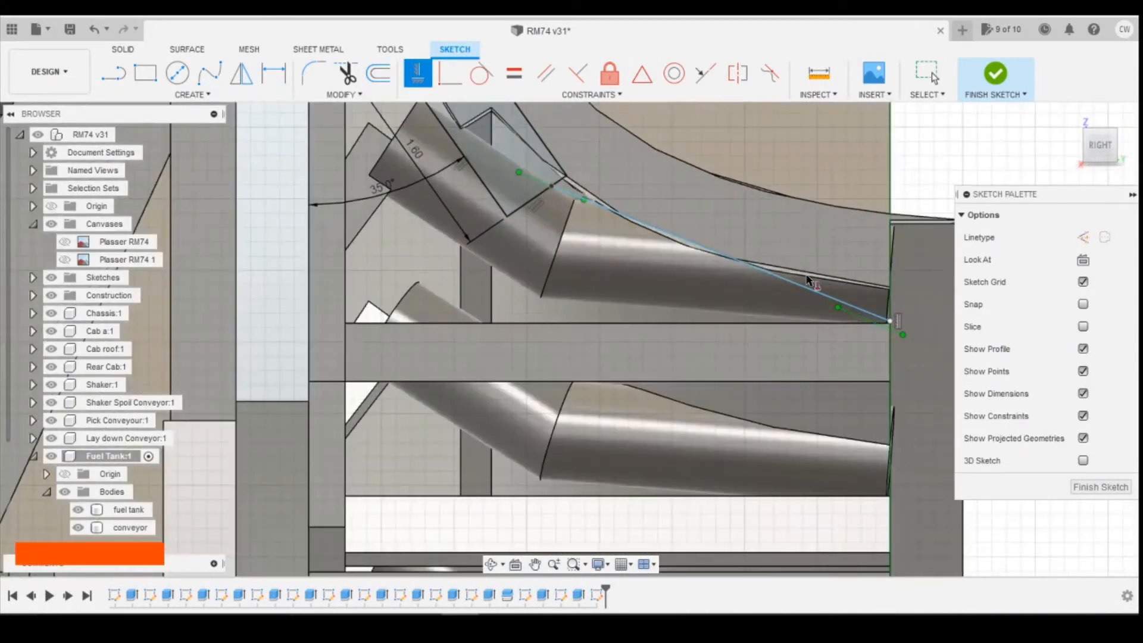
Flatten the spline's tangent handle at the centre-line end and make it horizontal with a Horizontal/Vertical constraint.
key("Escape")
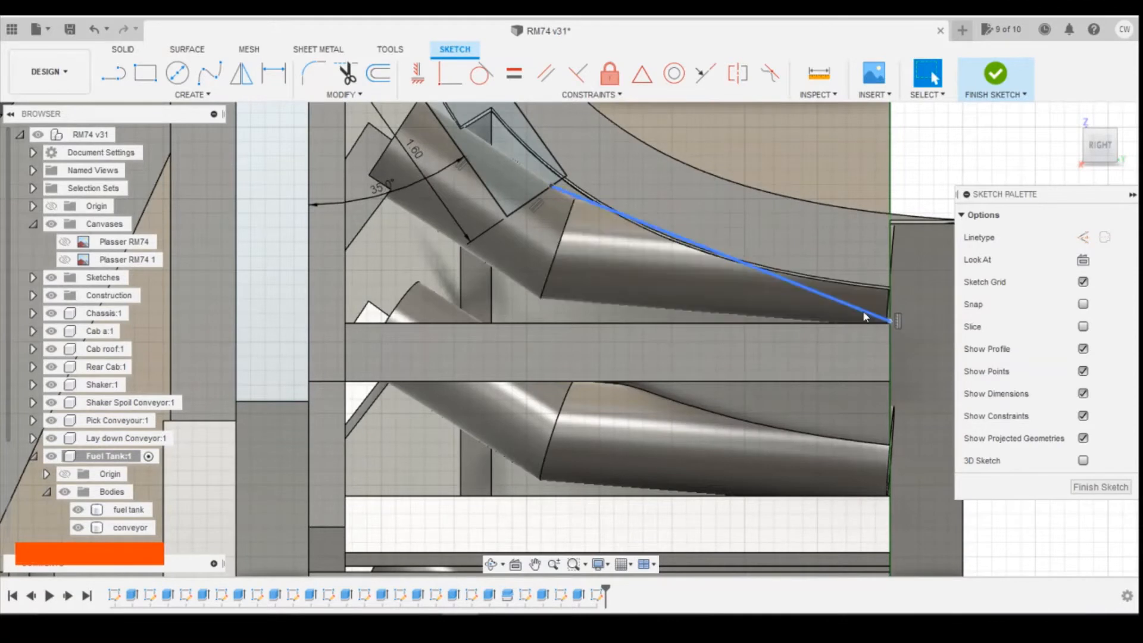
left_click(870, 320)
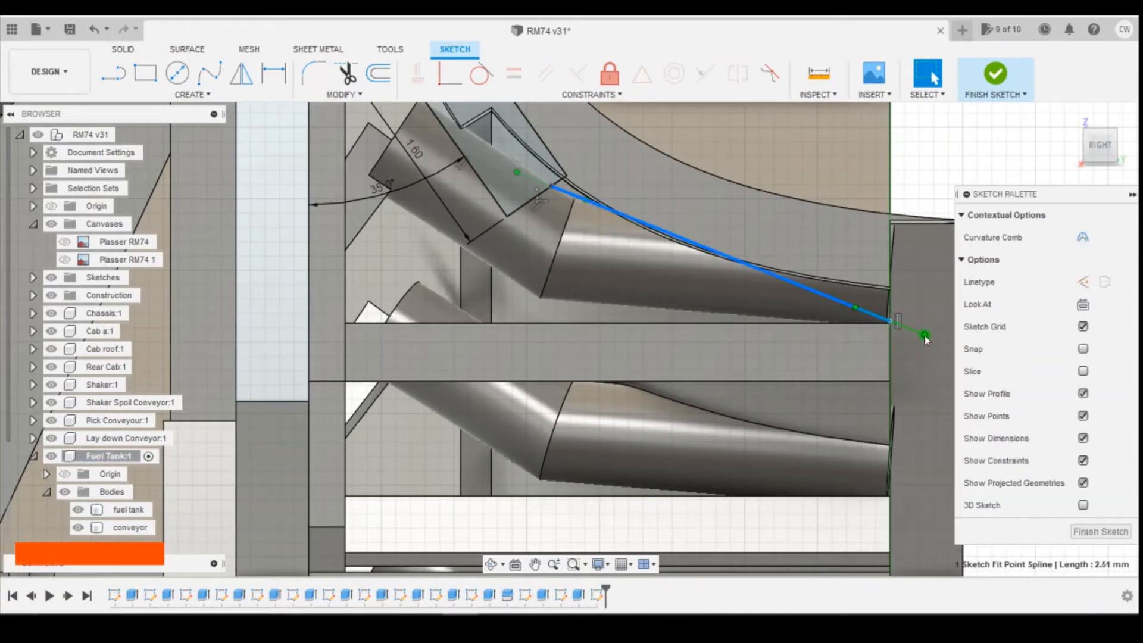
left_click_drag(924, 335, 924, 323)
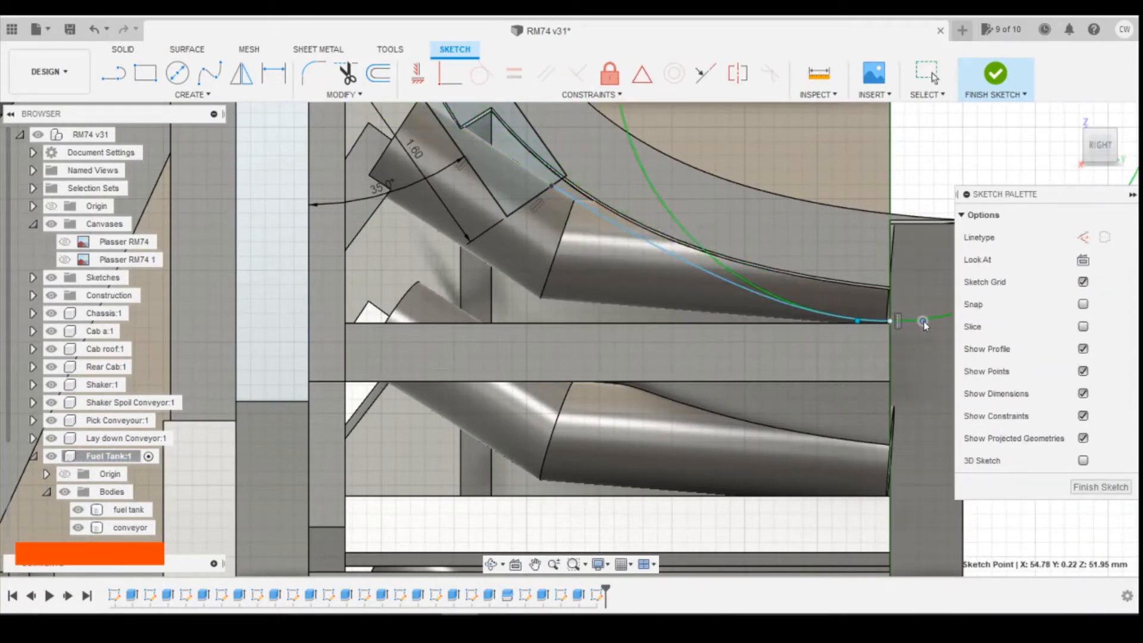
left_click(913, 324)
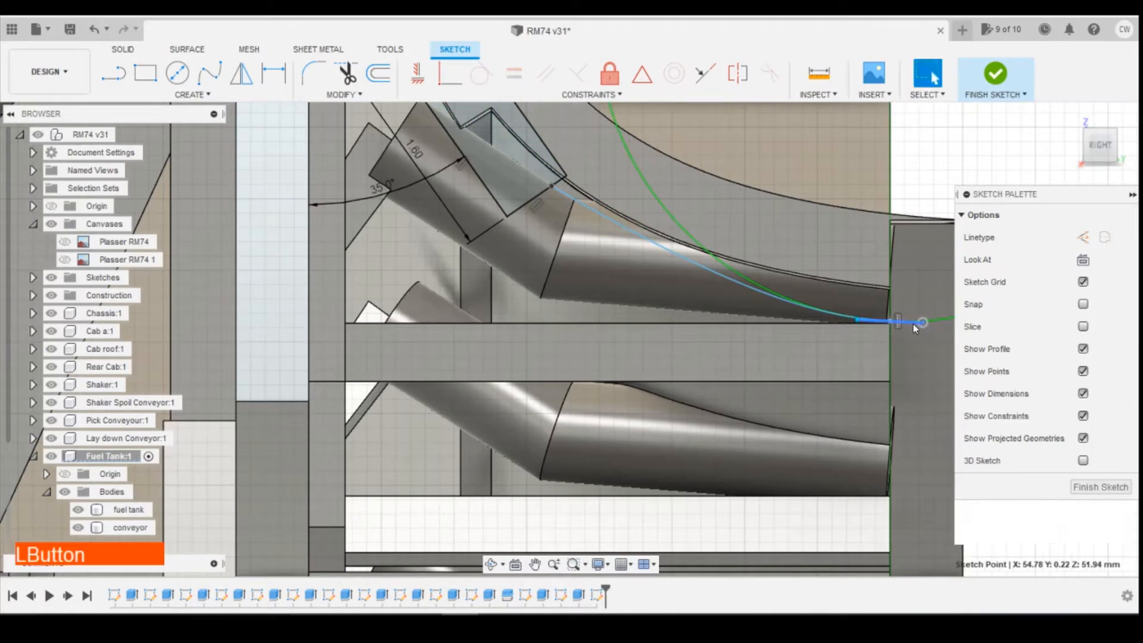
left_click(417, 74)
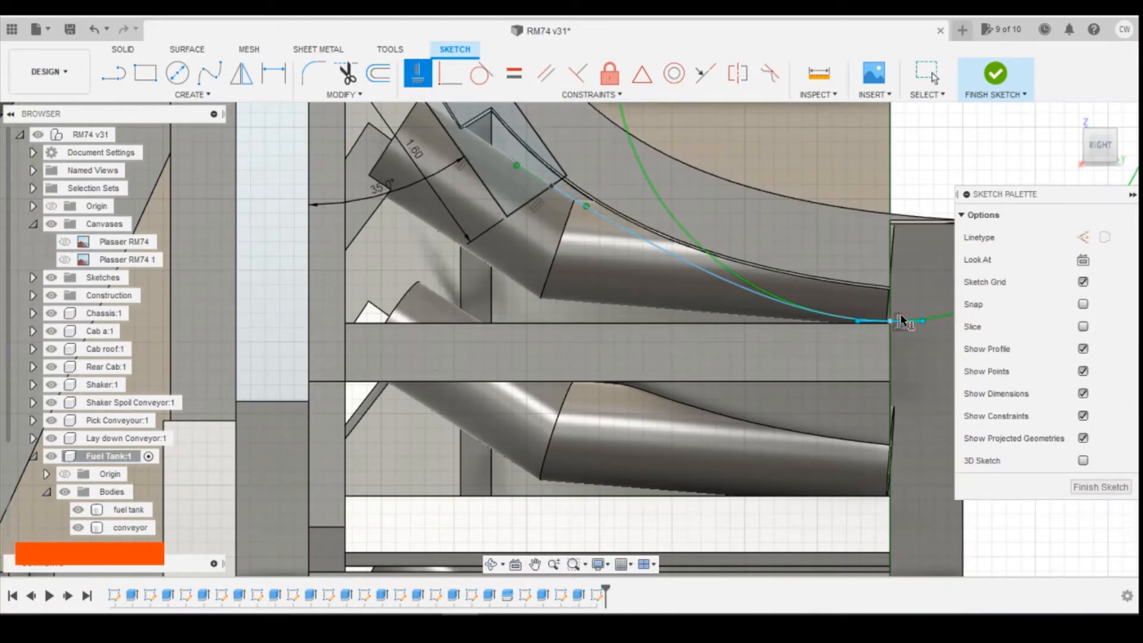
key("Escape")
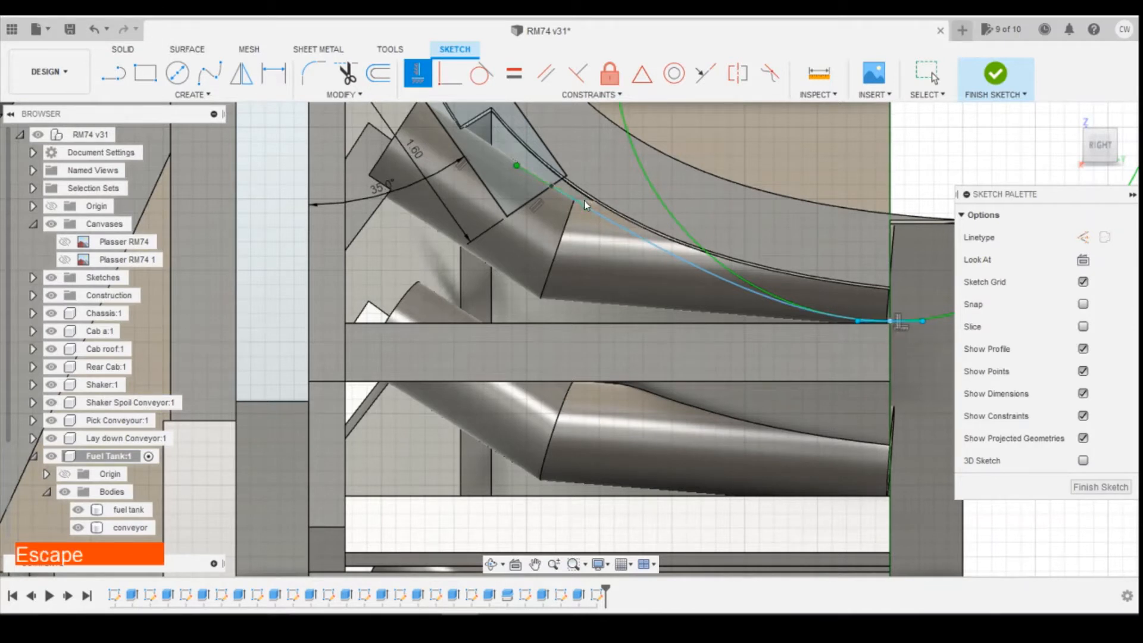
Adjust the spline's tangent handle at the slanted rectangle so the curve leaves the rectangle slightly steeper.
left_click(594, 212)
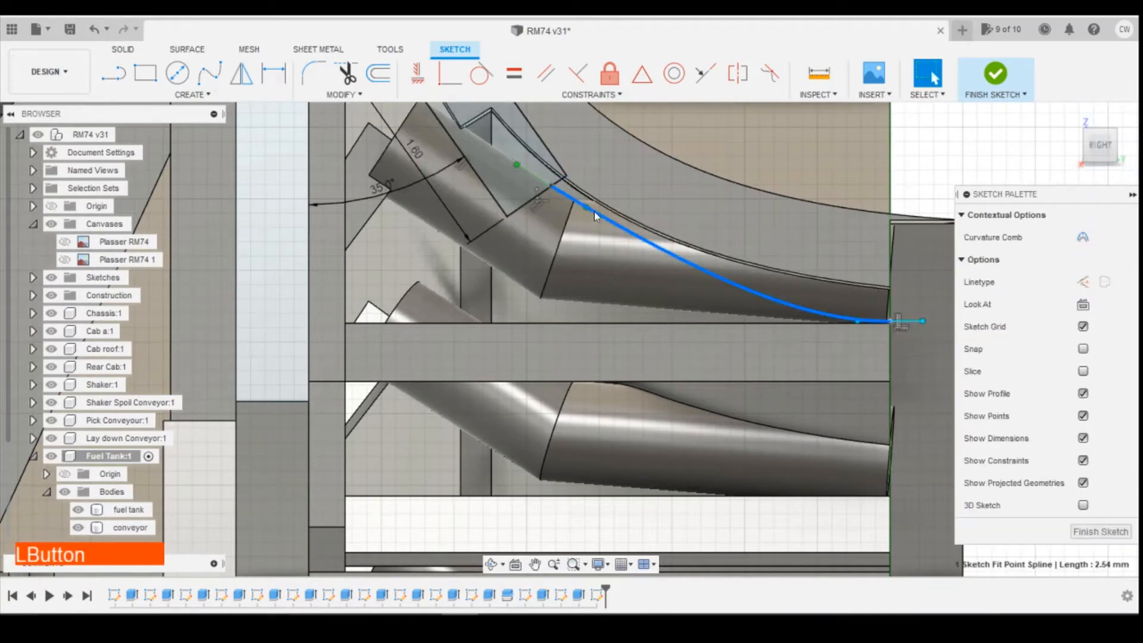
left_click(579, 212)
left_click_drag(578, 211, 582, 210)
key("Escape")
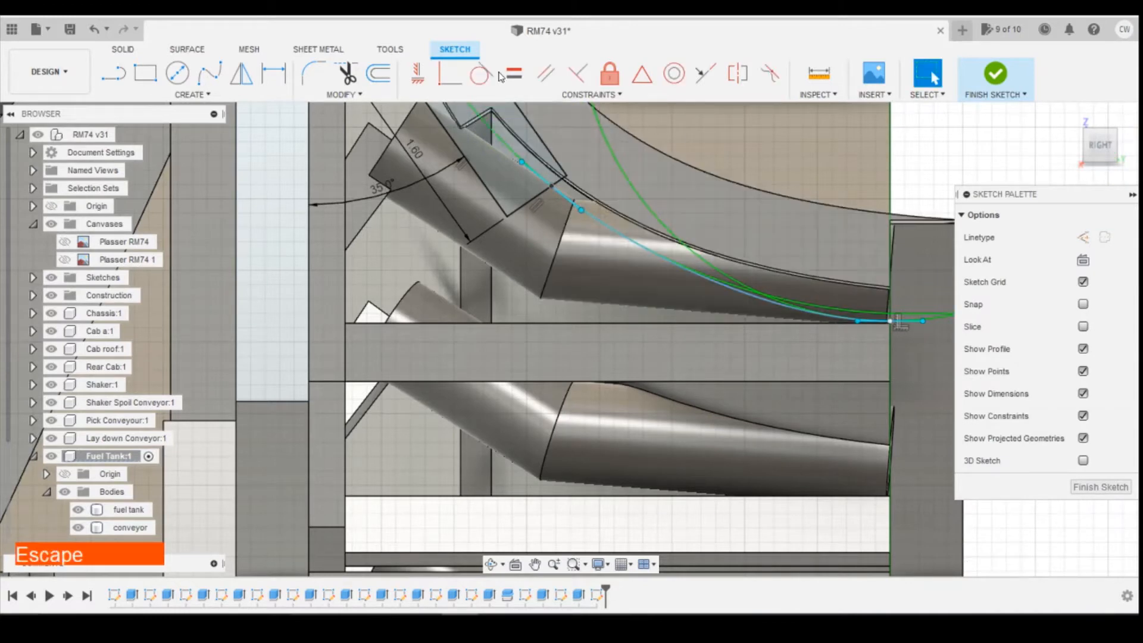
Offset the spline 0.5 mm downward to form the lower edge of the curved belt profile.
left_click(380, 74)
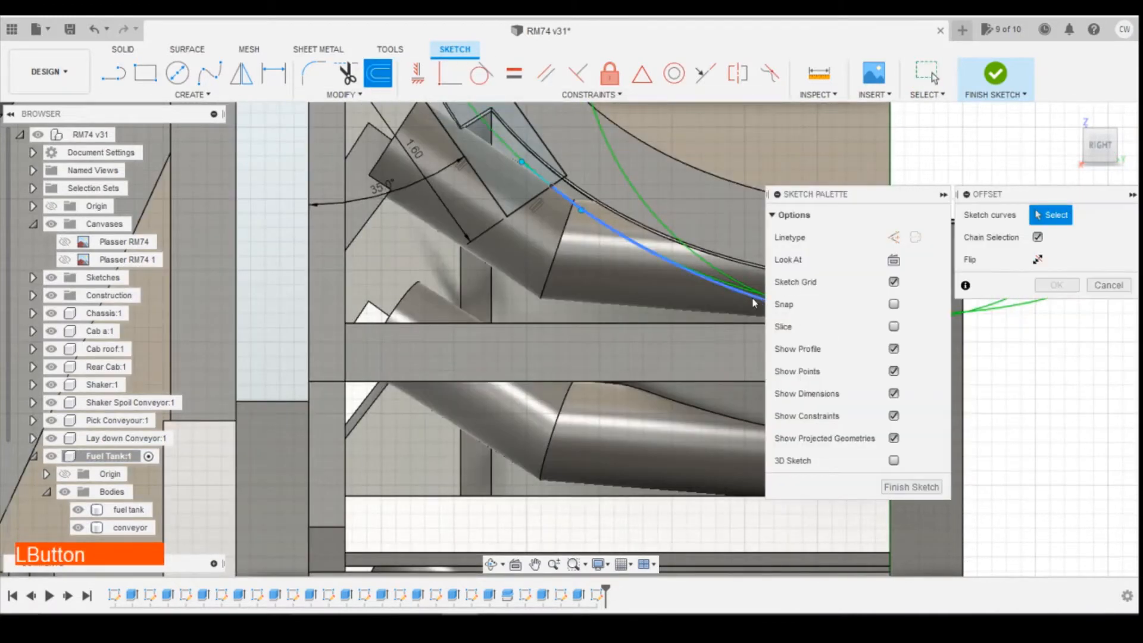
scroll(331, 201, "down", 3)
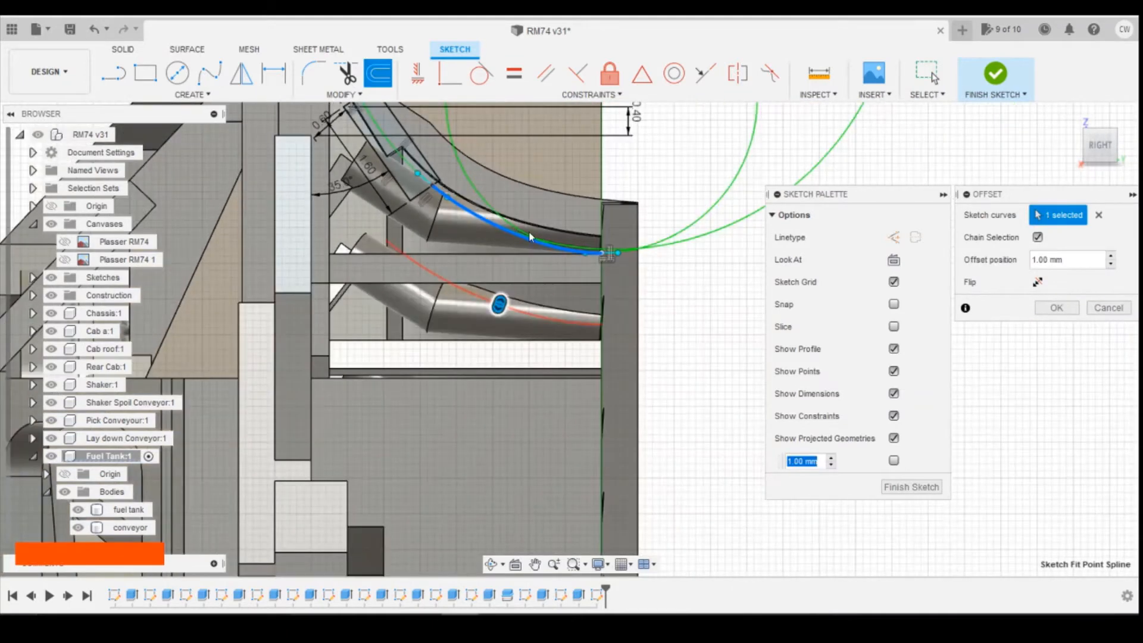
scroll(524, 234, "up", 3)
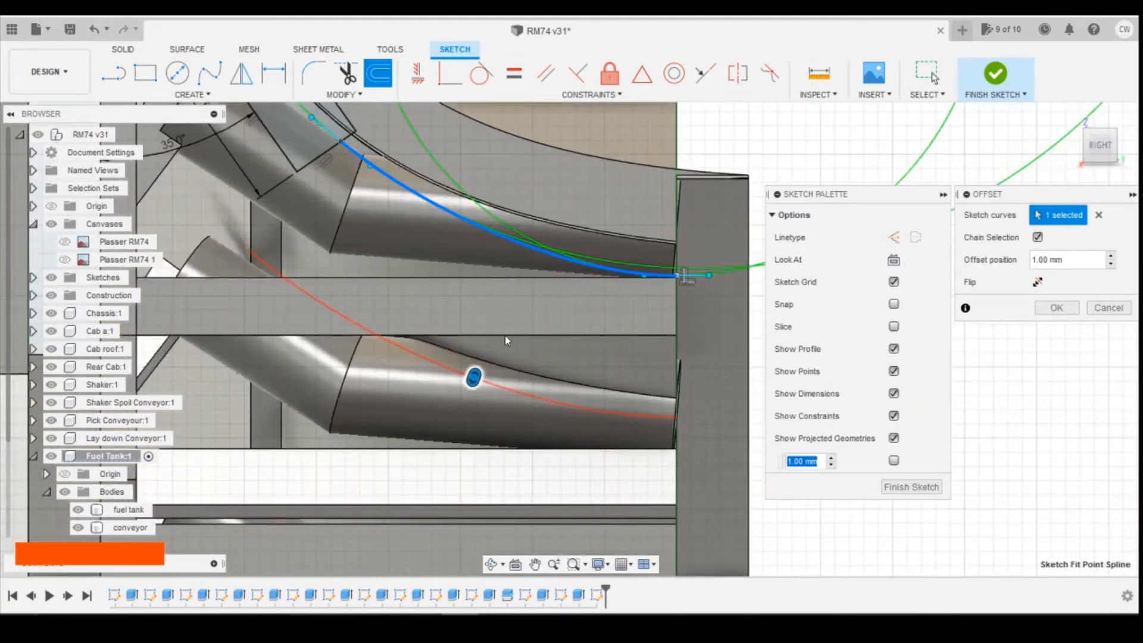
type(".5")
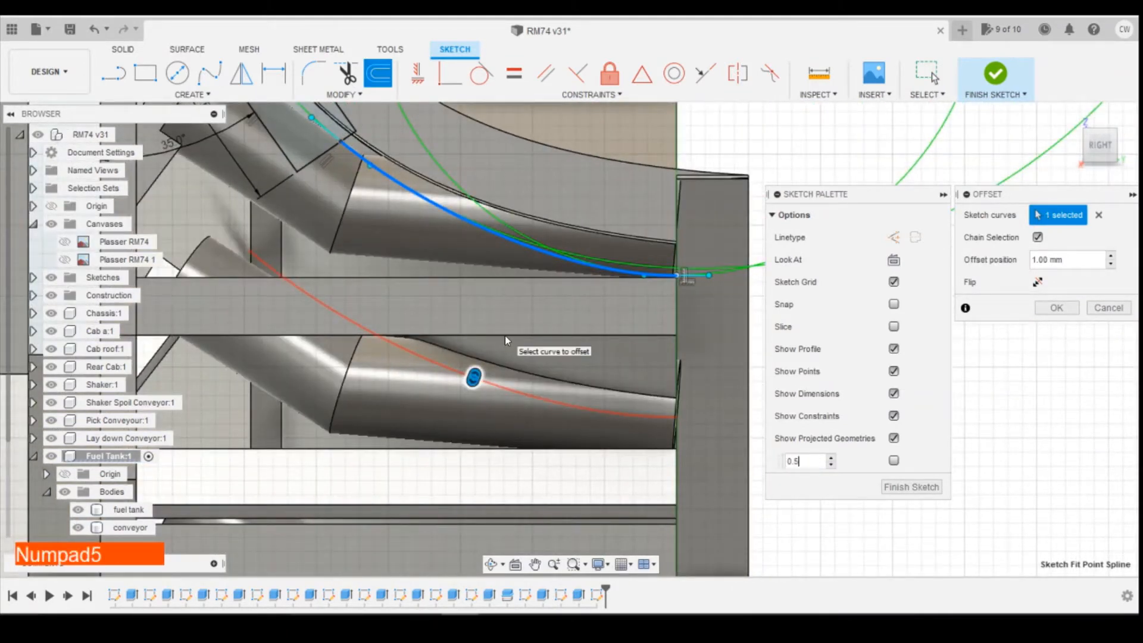
key("Return")
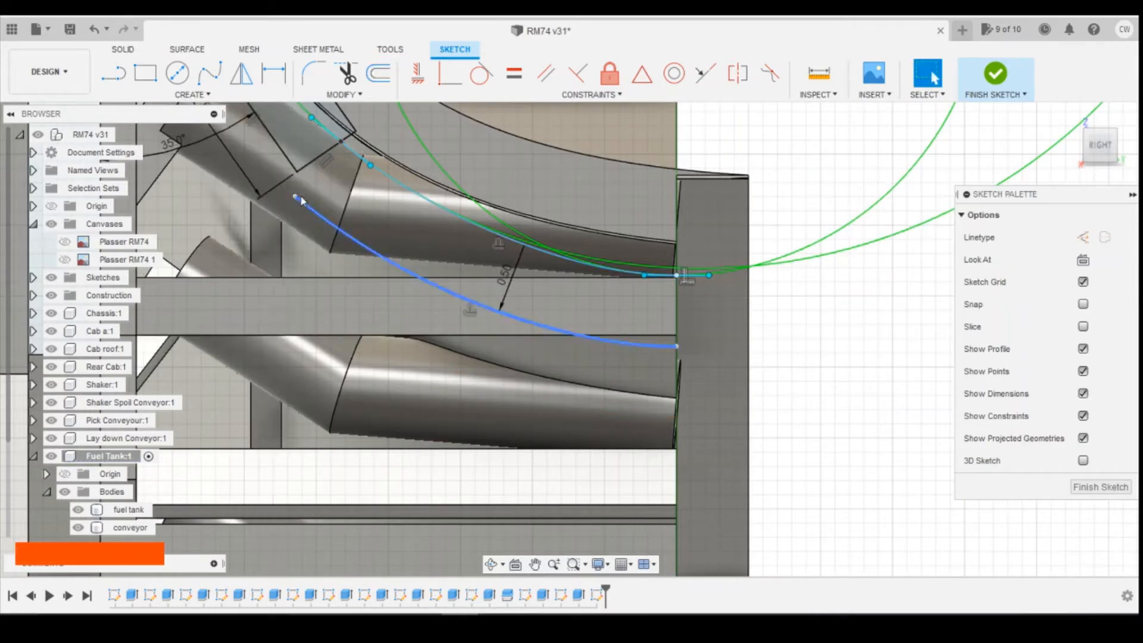
Draw a short line about 0.17 mm long from the offset spline's outer end to the slanted rectangle's lower corner.
left_click(123, 78)
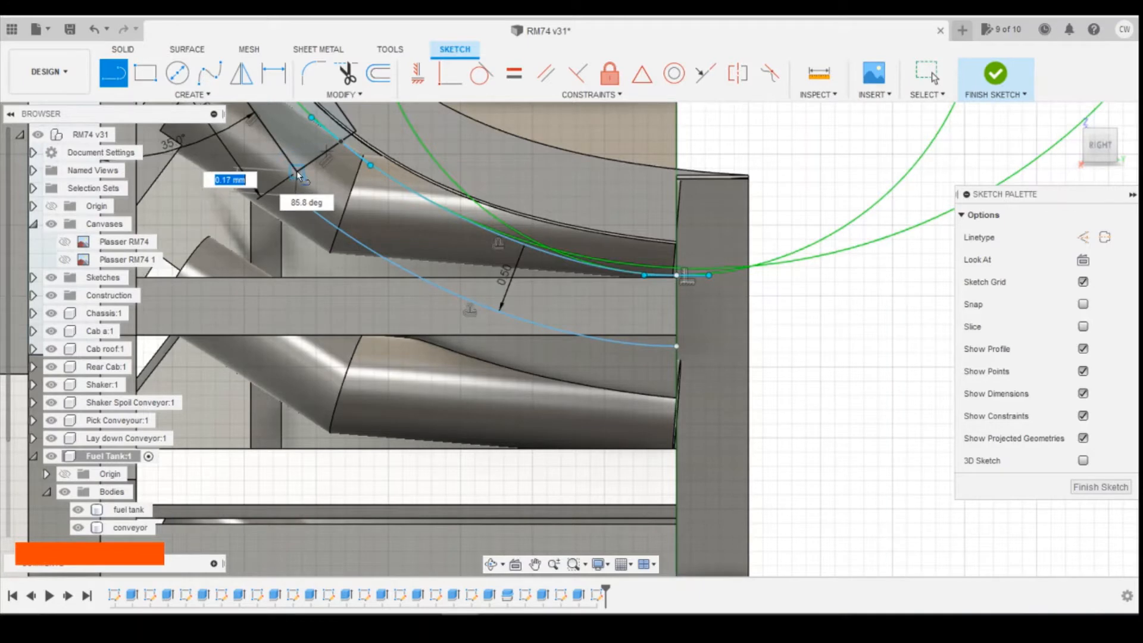
left_click(296, 172)
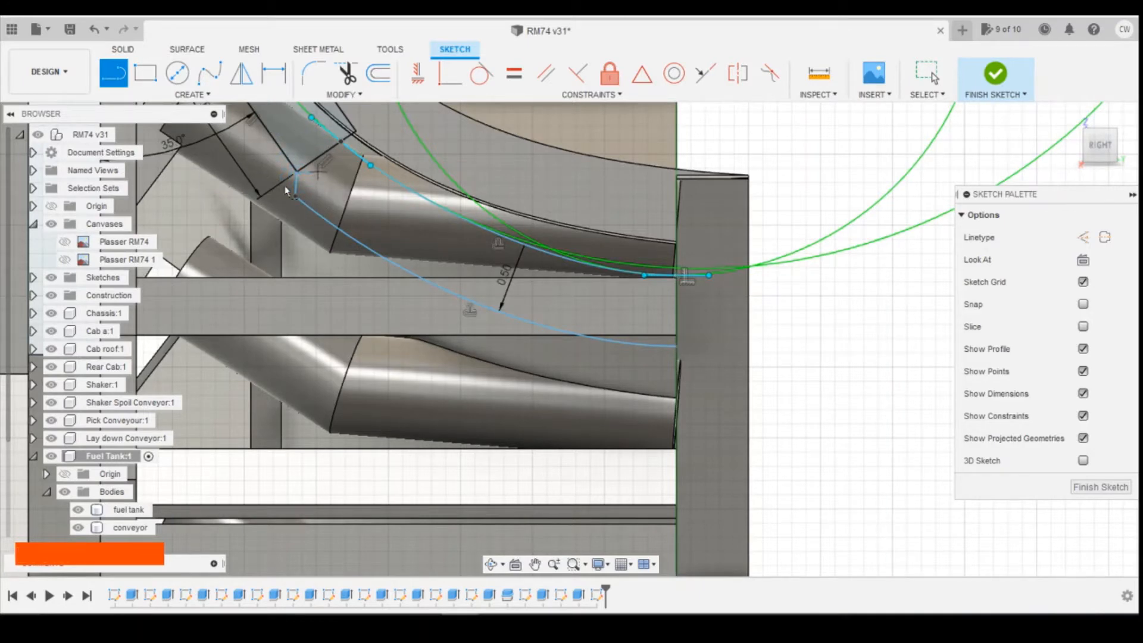
key("Escape")
Close the belt profile with a vertical 0.50 mm line joining the inner ends of the two splines at the centre line.
scroll(245, 199, "down", 2)
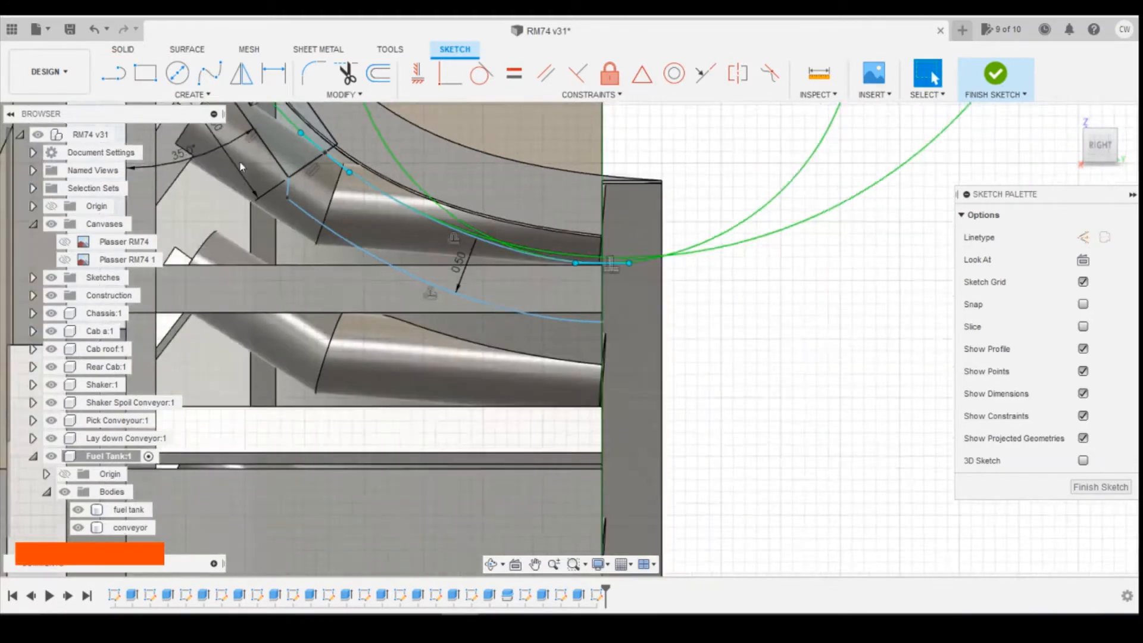
scroll(184, 153, "down", 2)
scroll(424, 260, "up", 1)
scroll(497, 294, "down", 3)
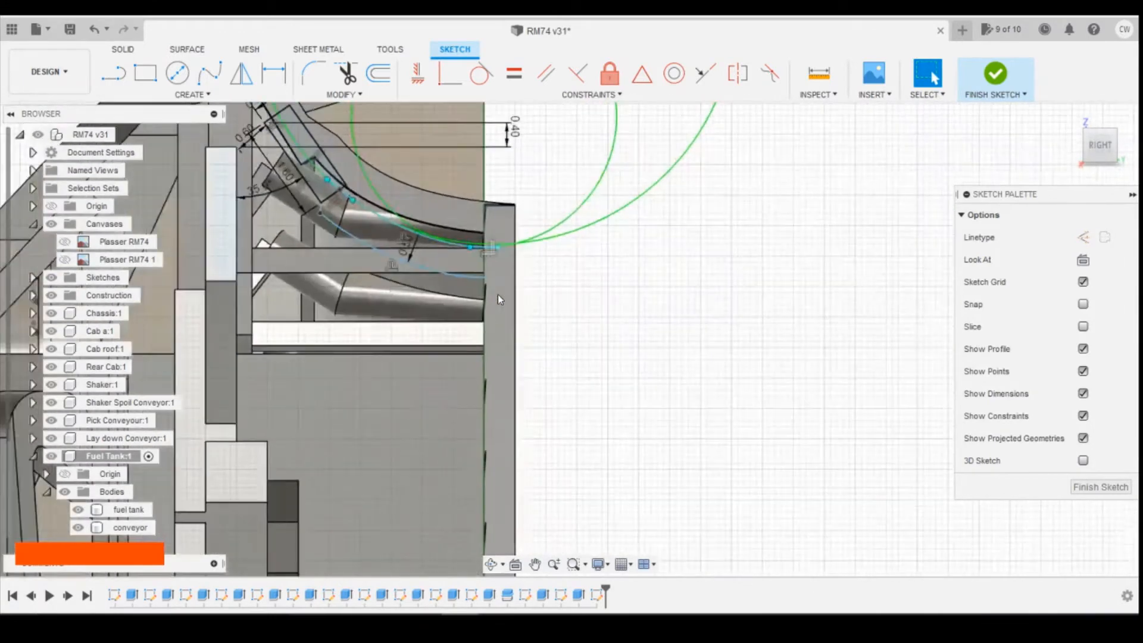
left_click(113, 73)
scroll(464, 285, "up", 3)
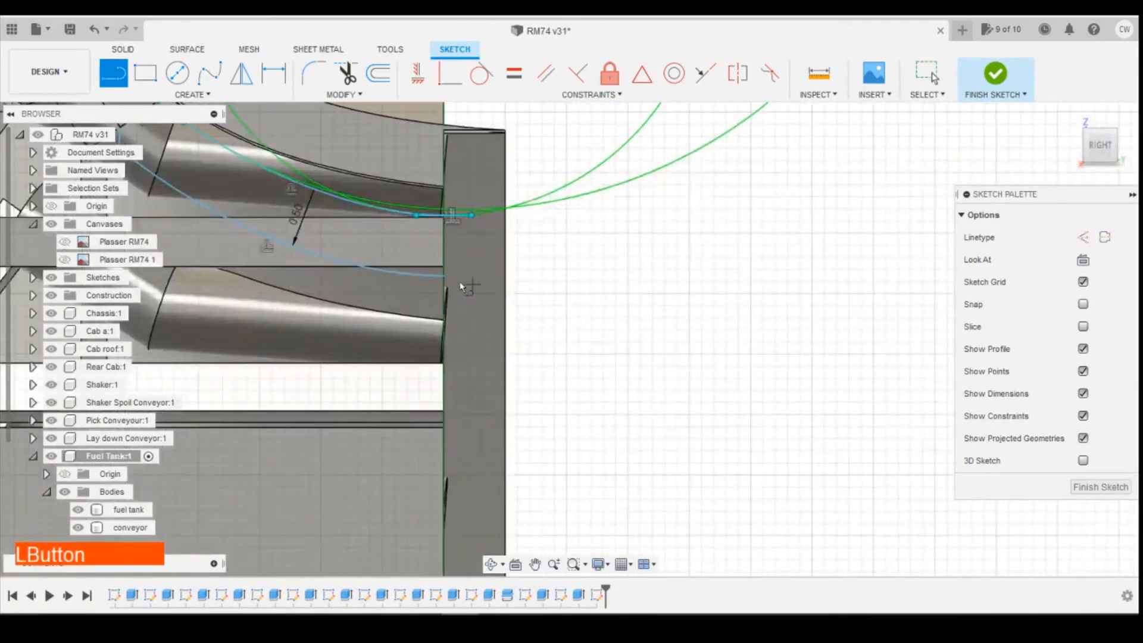
left_click(450, 276)
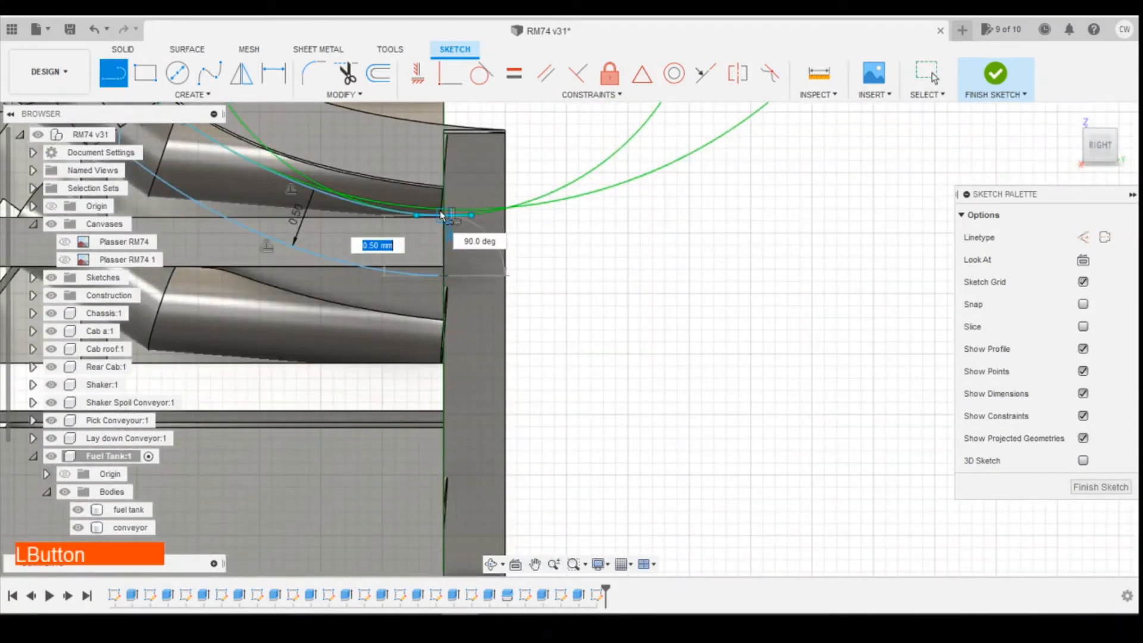
left_click(441, 215)
key("Escape")
scroll(556, 312, "down", 3)
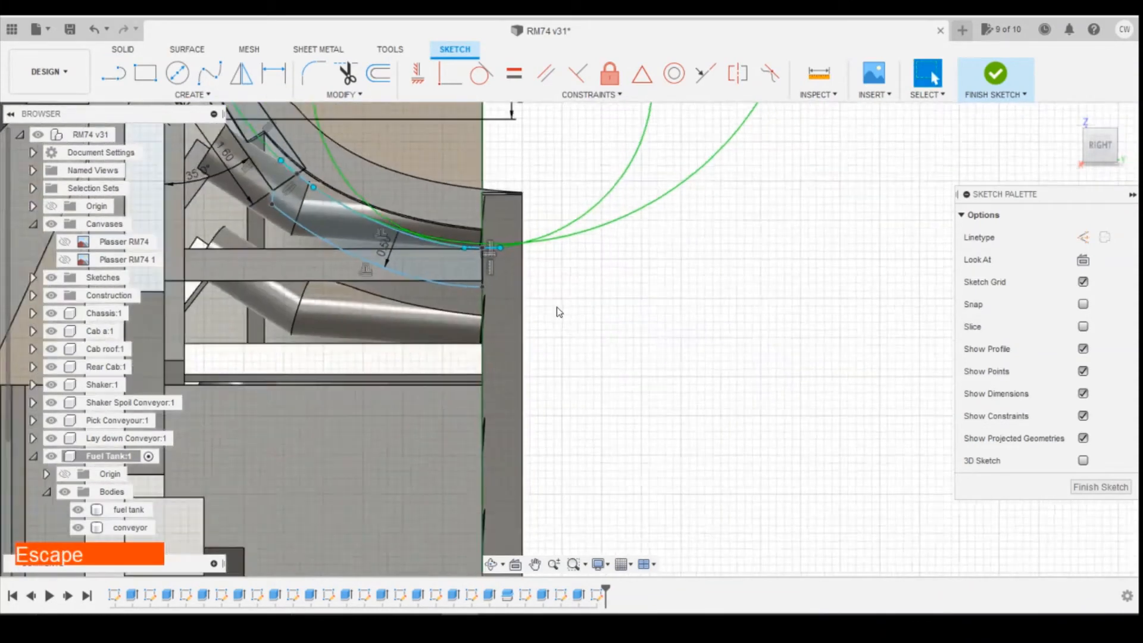
Select the curved belt profile and the slanted rectangle profile together and start an Extrude on both.
scroll(551, 291, "up", 2)
scroll(567, 321, "down", 2)
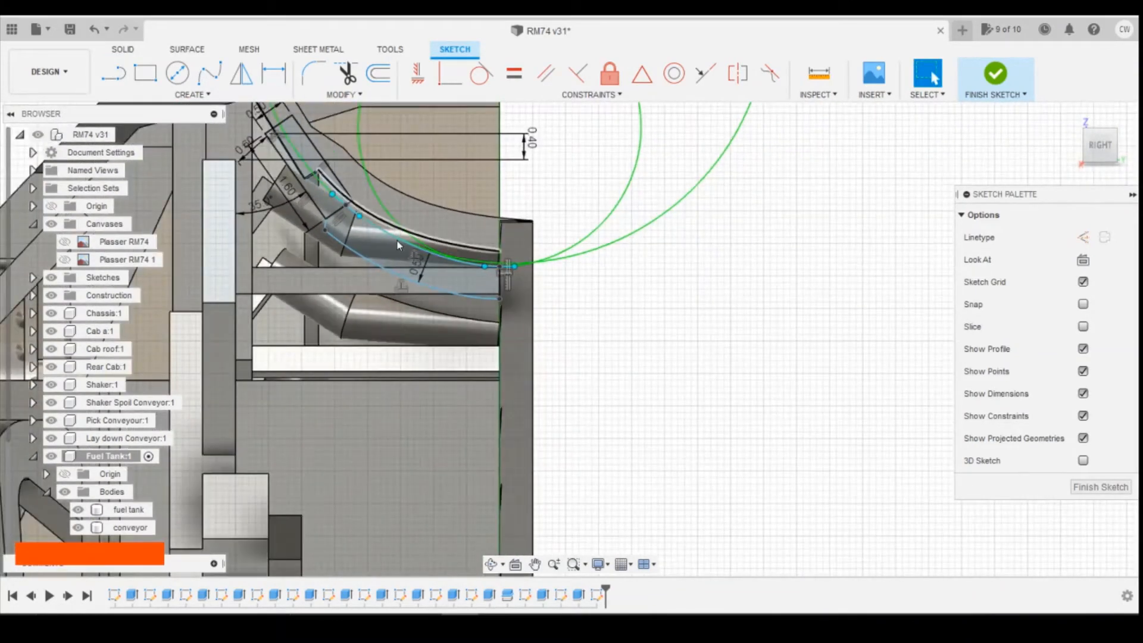
key("Escape")
scroll(366, 245, "up", 1)
left_click(410, 269)
key("Caps_Lock")
left_click(321, 181)
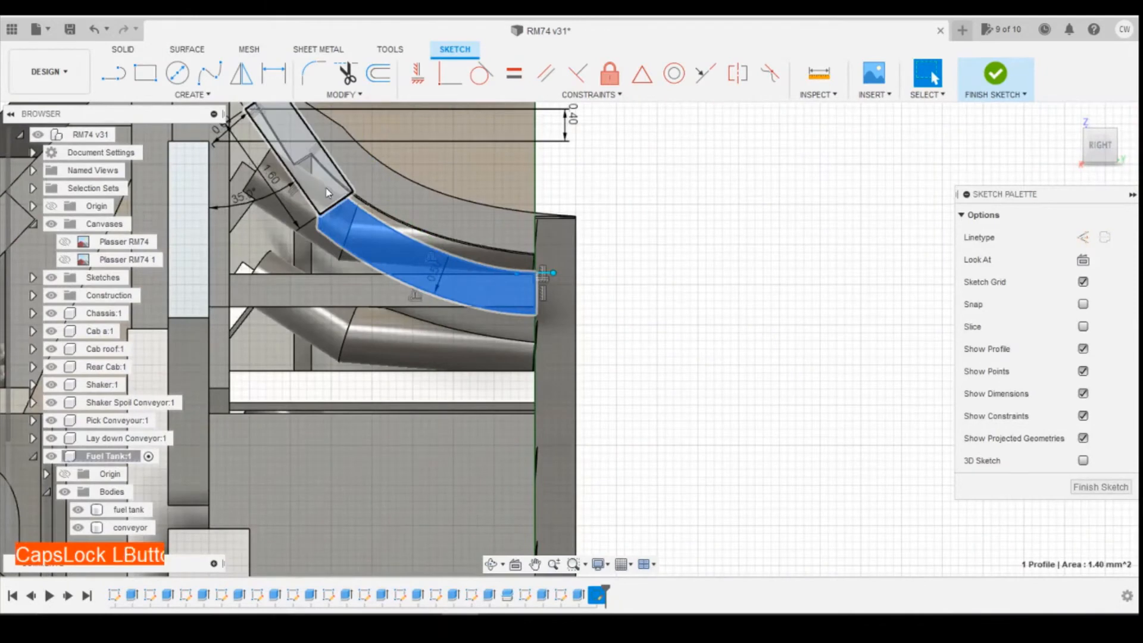
left_click(455, 291, "shift")
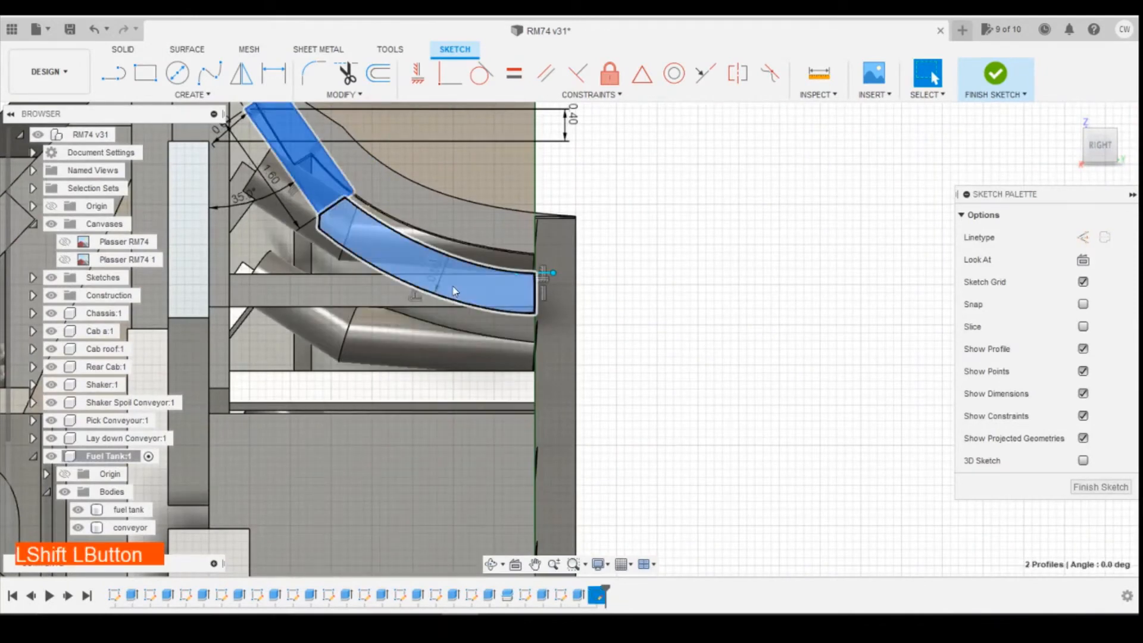
right_click(482, 305)
left_click(491, 367)
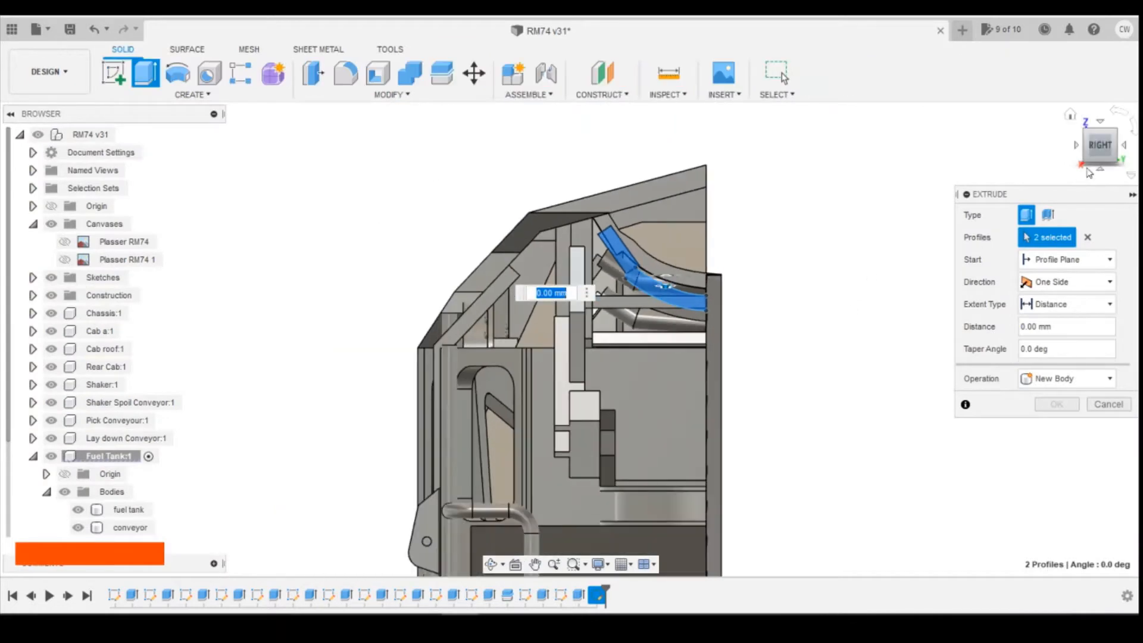
Extend the extrusion back along the conveyor boom to a distance of -22.50 mm, keeping New Body as the operation.
left_click_drag(1105, 154, 1136, 160)
scroll(627, 346, "down", 3)
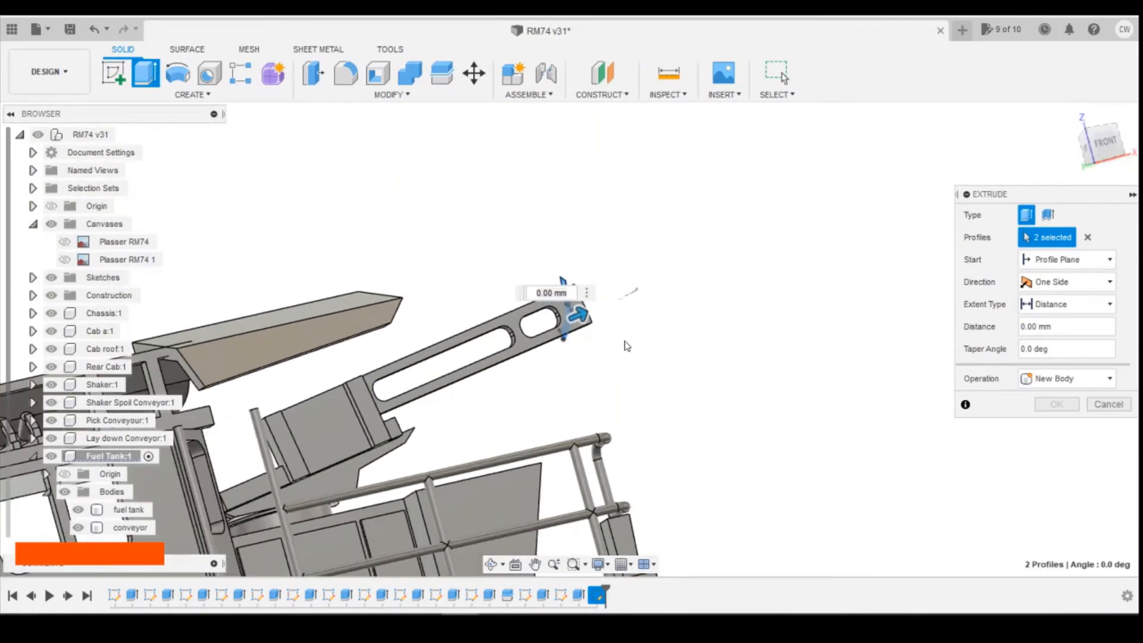
left_click_drag(582, 315, 226, 467)
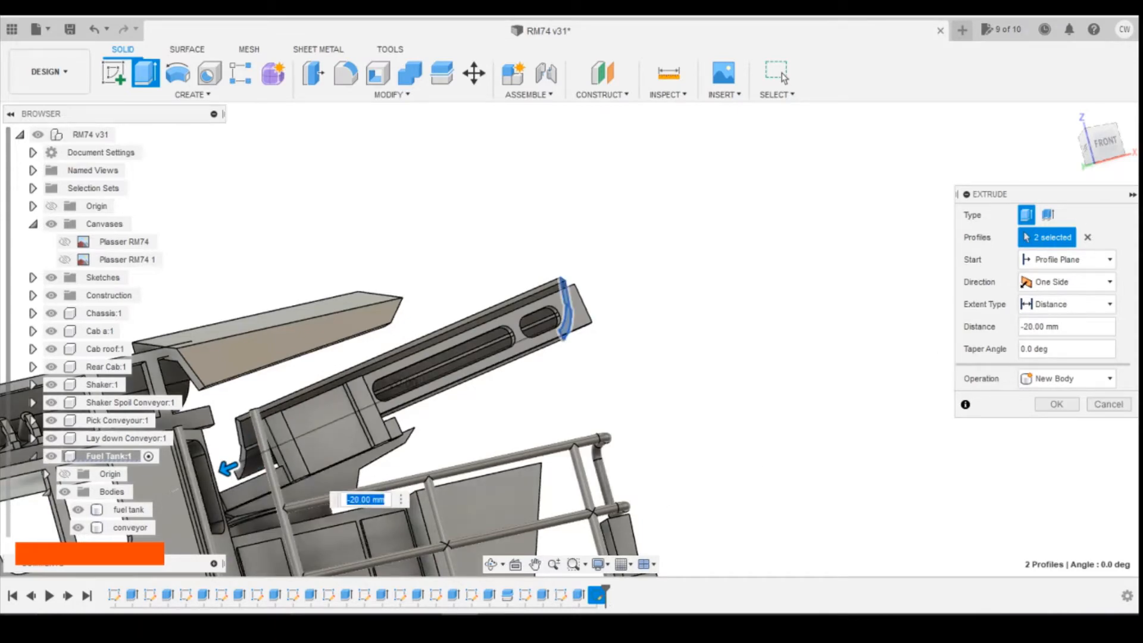
left_click(1105, 143)
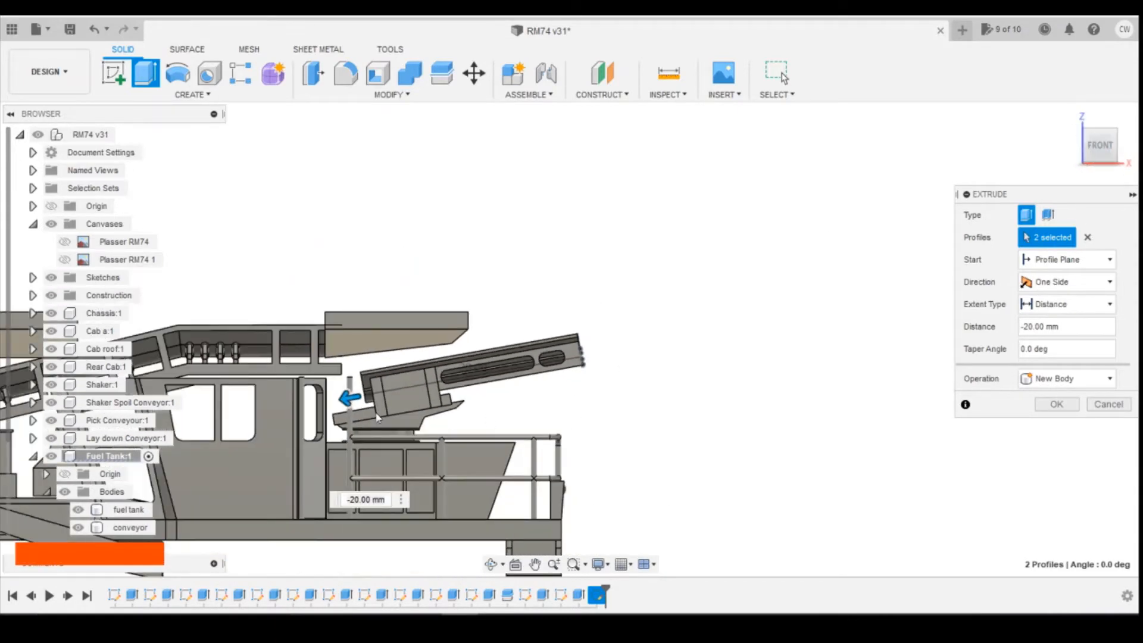
scroll(377, 416, "up", 4)
left_click_drag(342, 384, 289, 393)
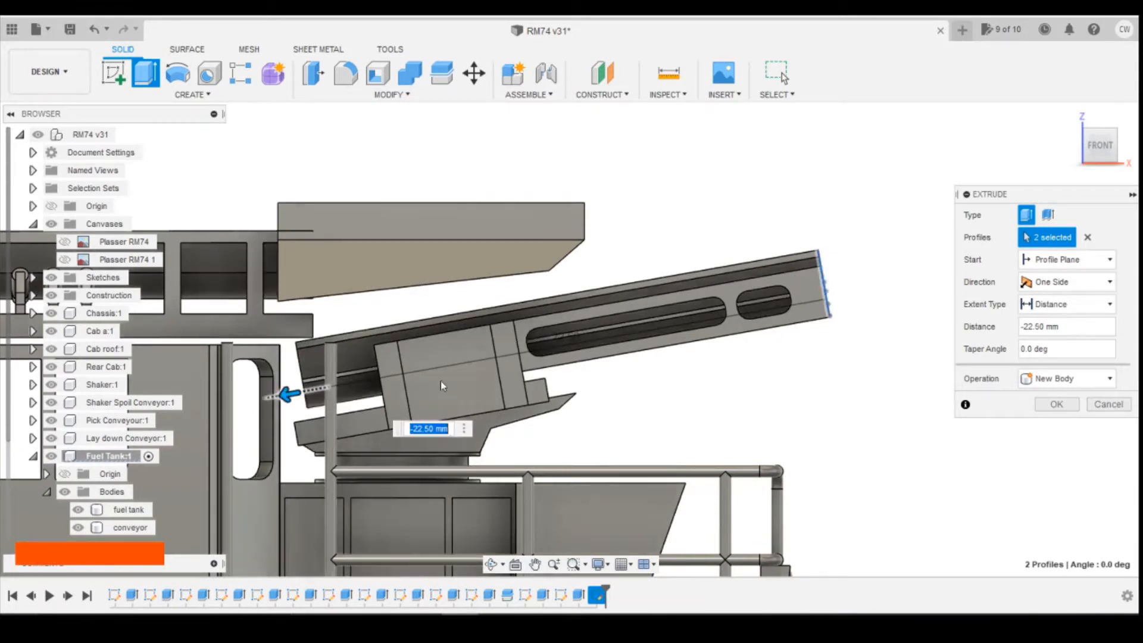
left_click(1062, 378)
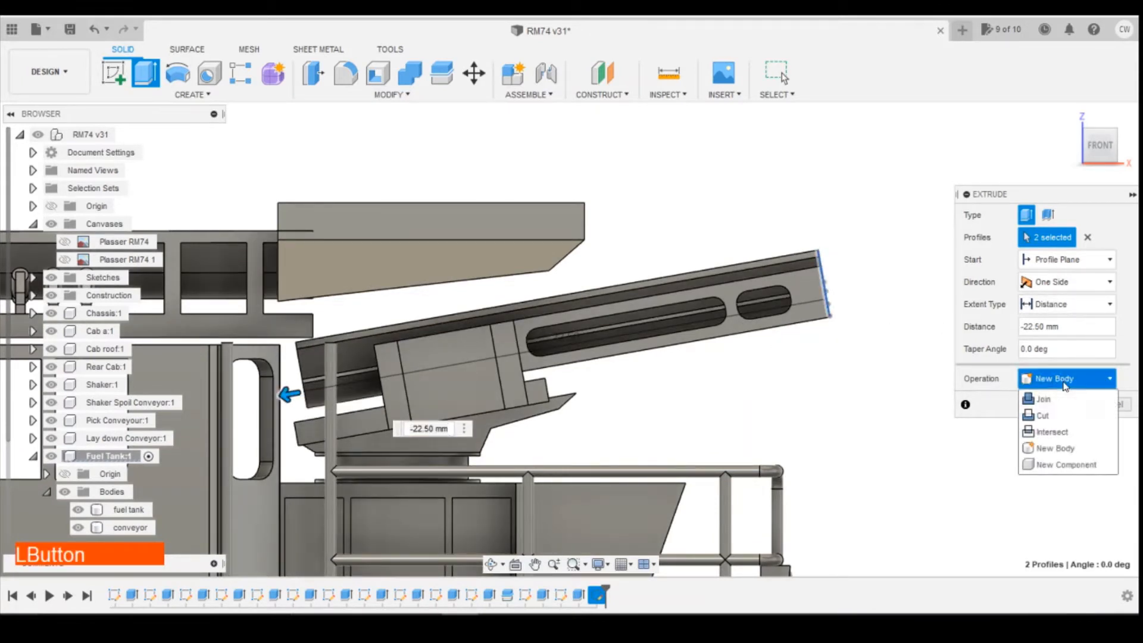
left_click(1065, 384)
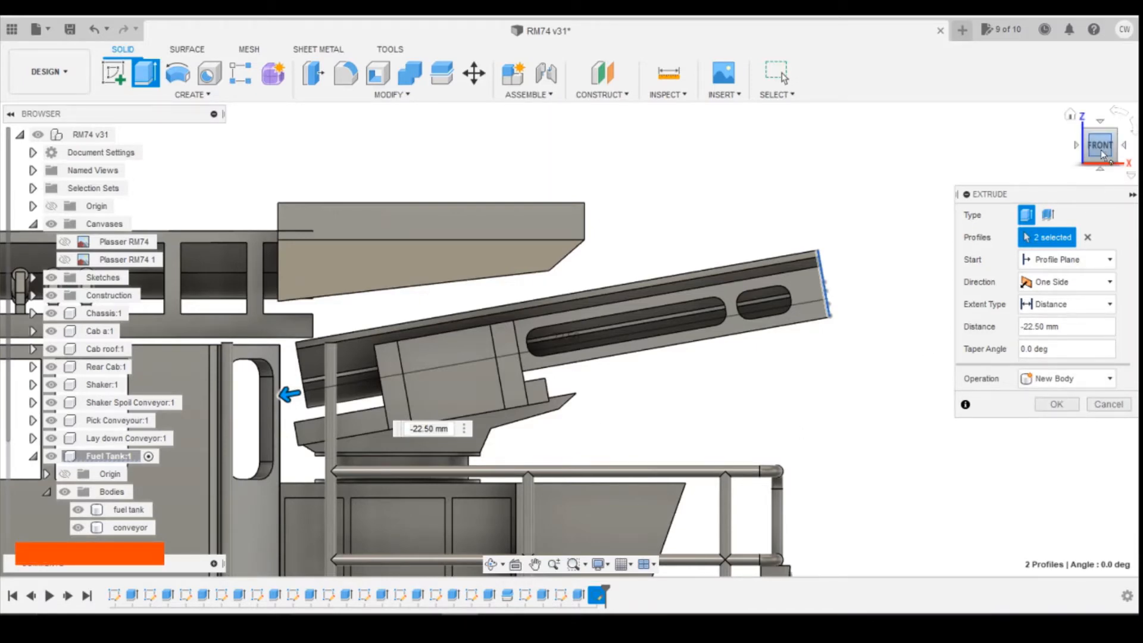
Check the extrusion preview against the surrounding parts from angled and end views, and accept the extrusion.
left_click_drag(1099, 148, 1019, 164)
scroll(821, 314, "up", 8)
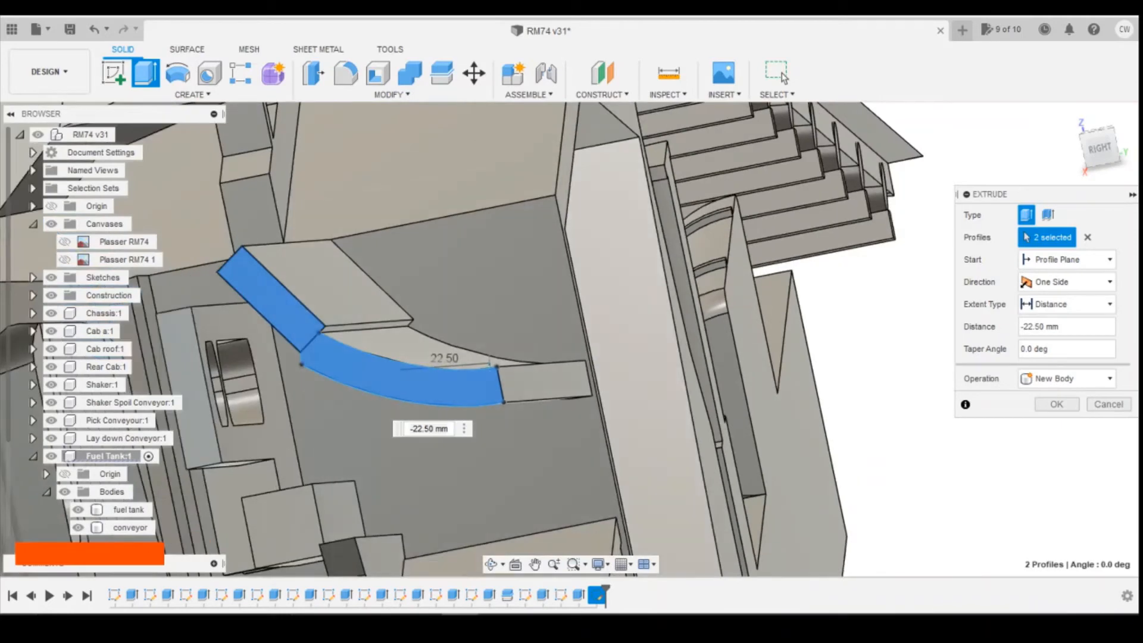
left_click(1087, 155)
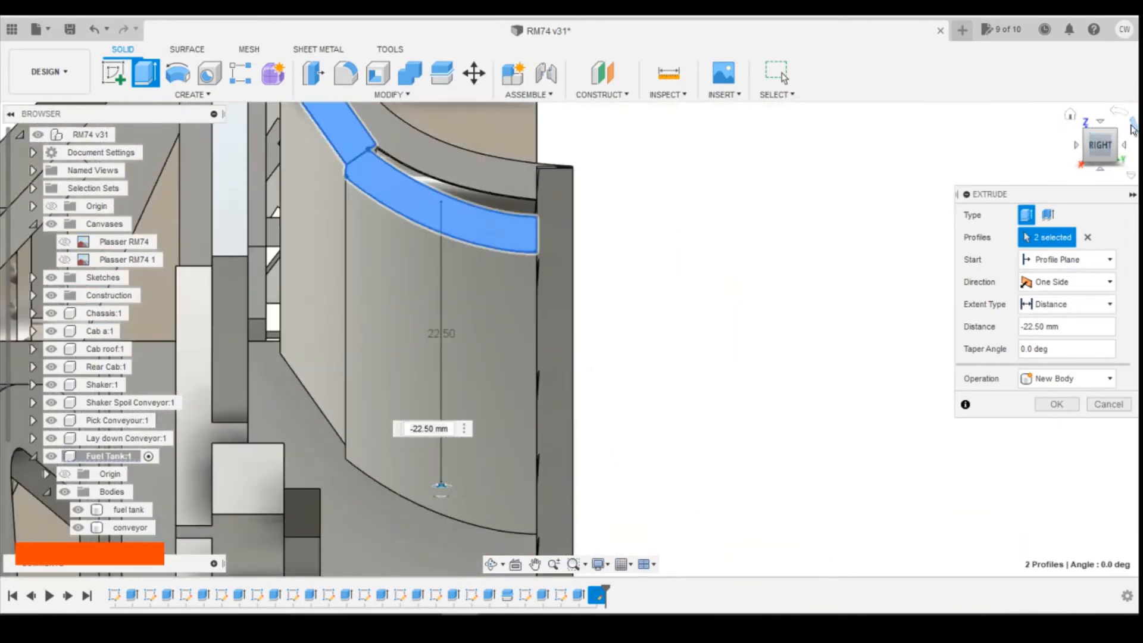
scroll(625, 259, "down", 8)
scroll(608, 359, "up", 4)
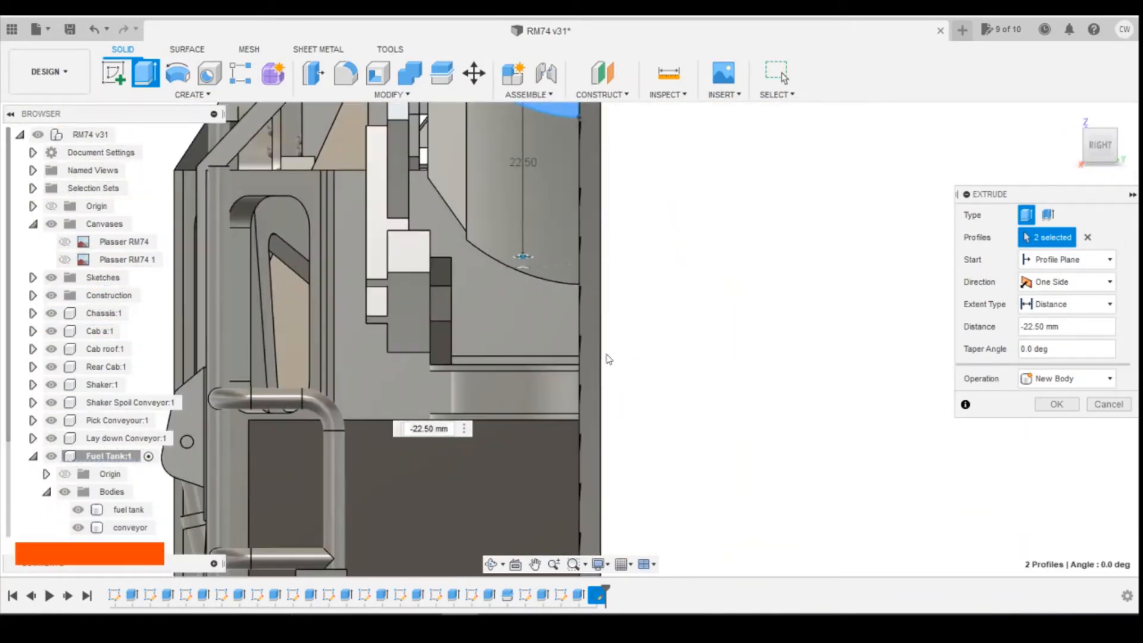
left_click_drag(1091, 150, 1069, 144)
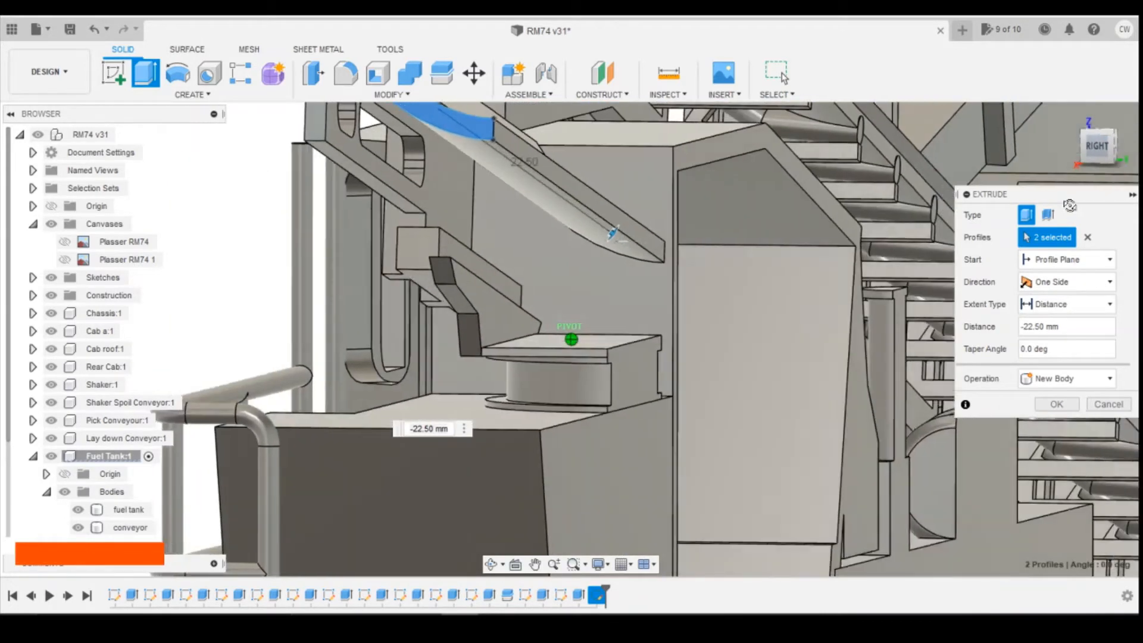
left_click(1057, 404)
scroll(649, 293, "down", 6)
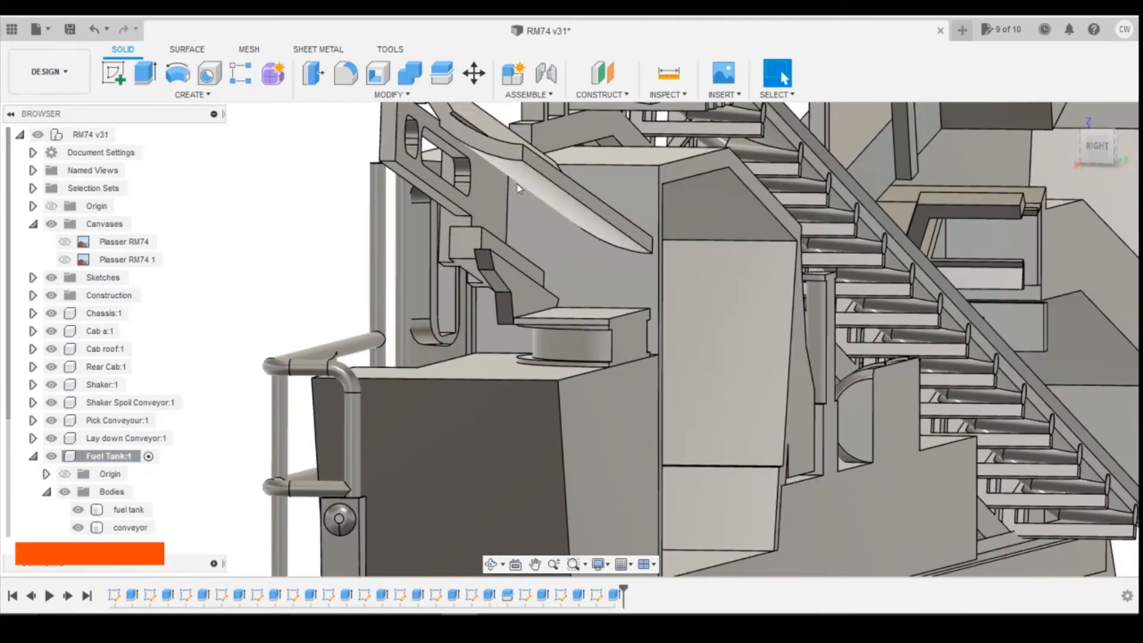
Examine the extruded belt and conveyor boom from several angles and compare them with the reference photo of the machine.
scroll(549, 218, "down", 3)
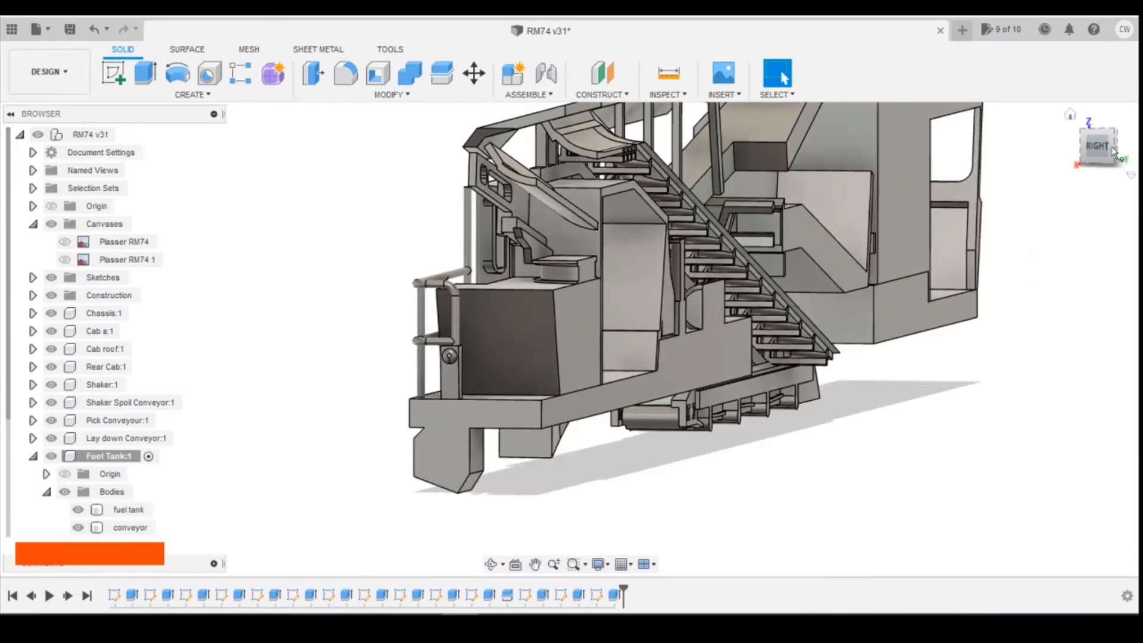
left_click_drag(1101, 155, 1110, 153)
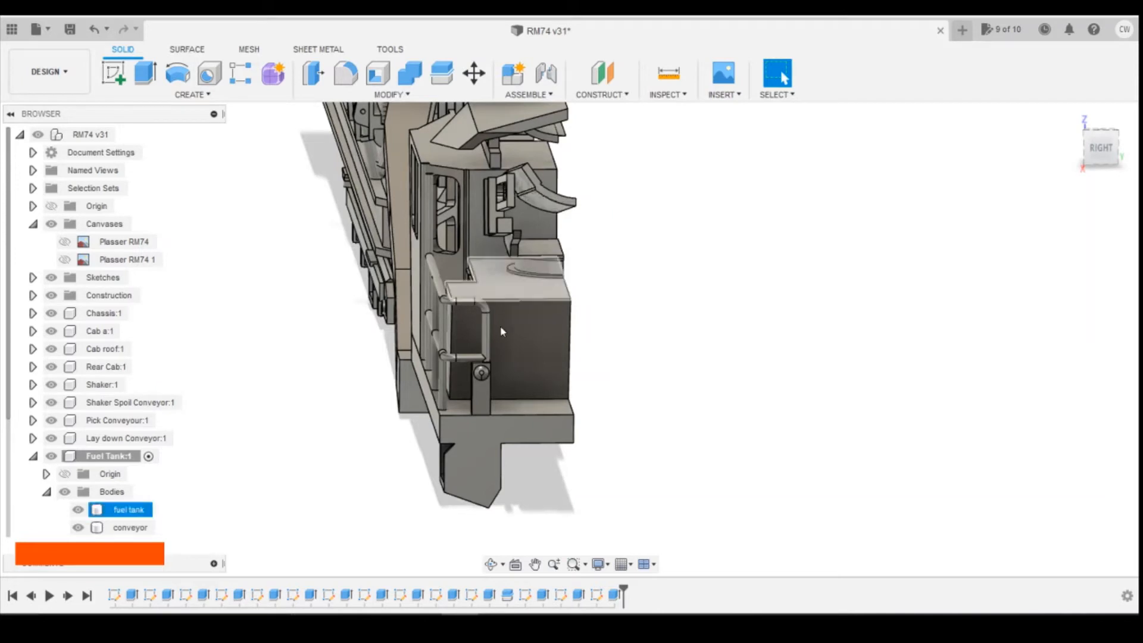
left_click_drag(1104, 157, 1114, 158)
scroll(122, 494, "down", 2)
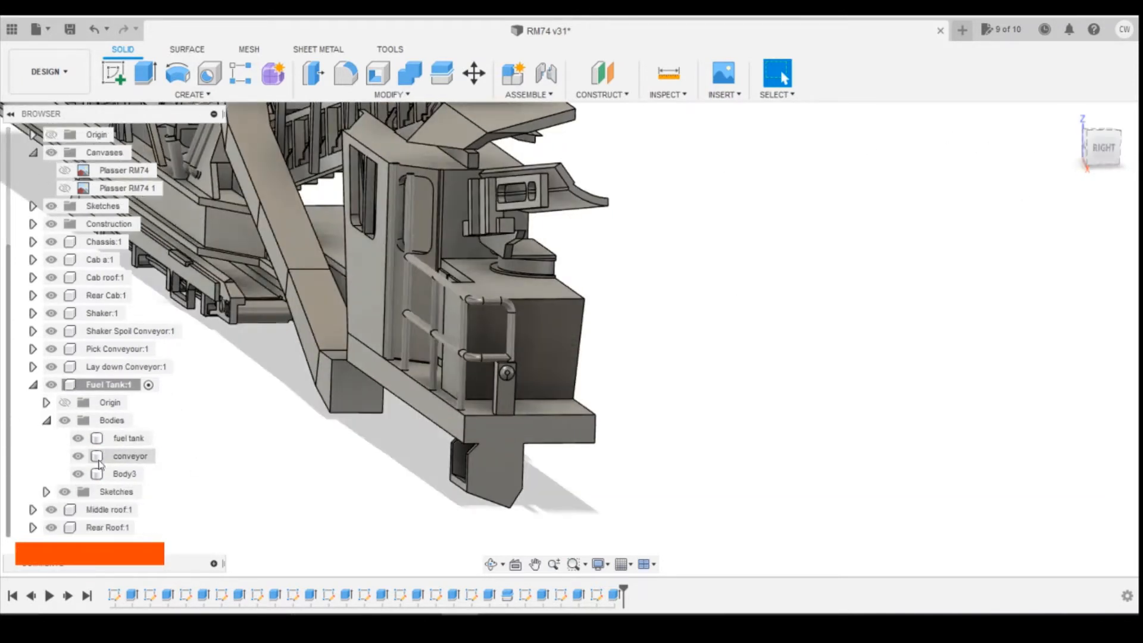
key("shift+z")
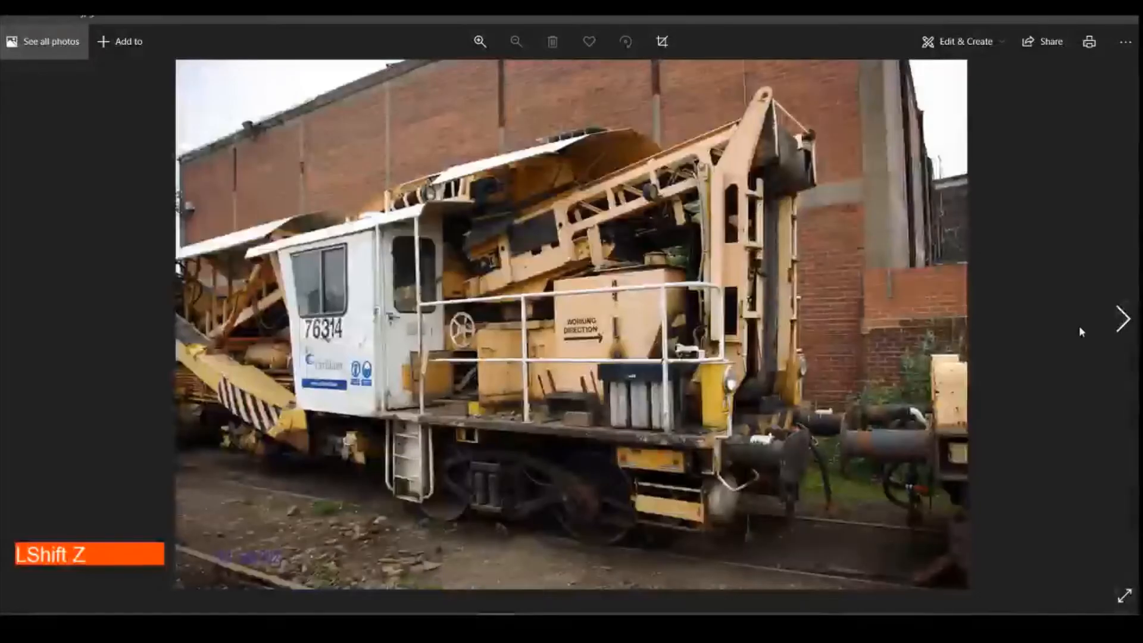
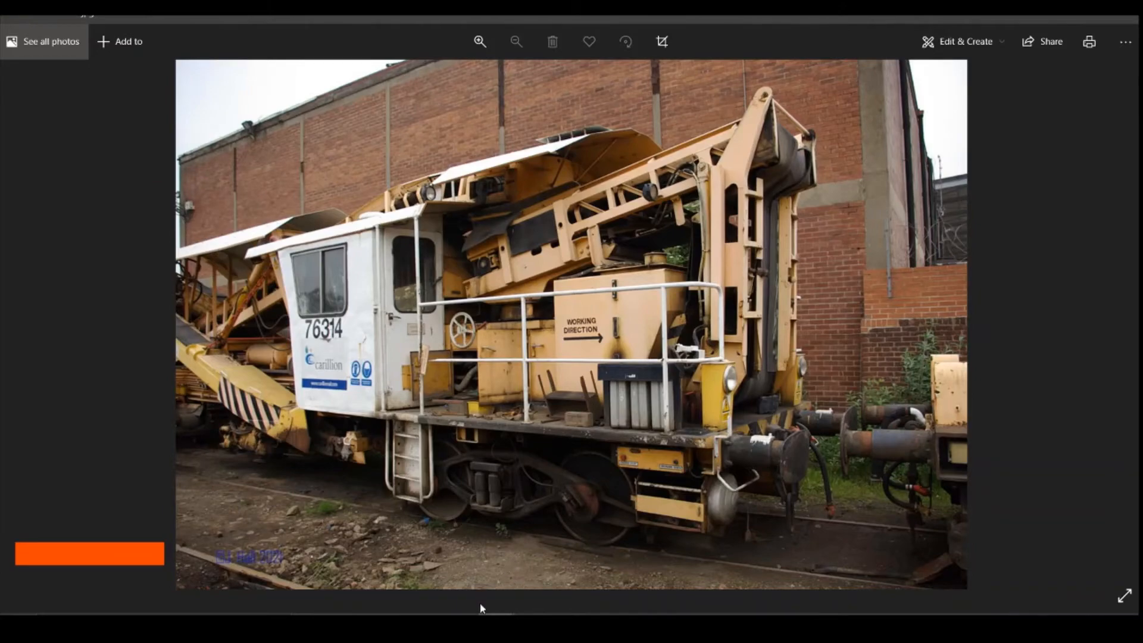
left_click(460, 625)
scroll(774, 194, "up", 5)
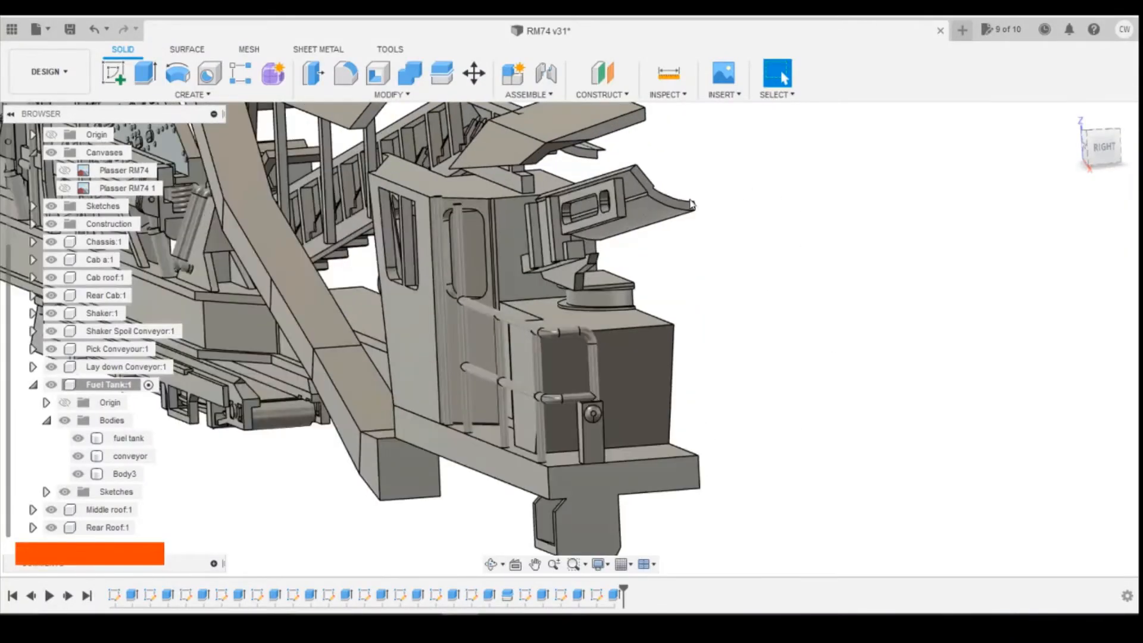
Start a sketch on the conveyor boom's end face and draw a rectangle about 0.40 mm wide and 2.20 mm high against the slotted side plate.
left_click(1105, 142)
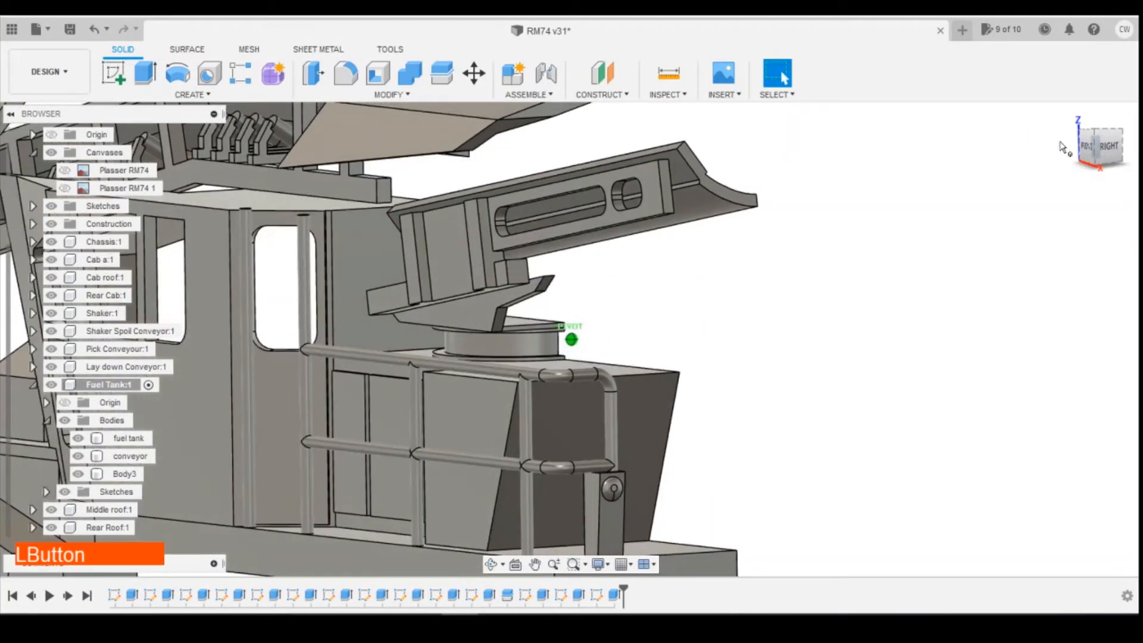
left_click(113, 73)
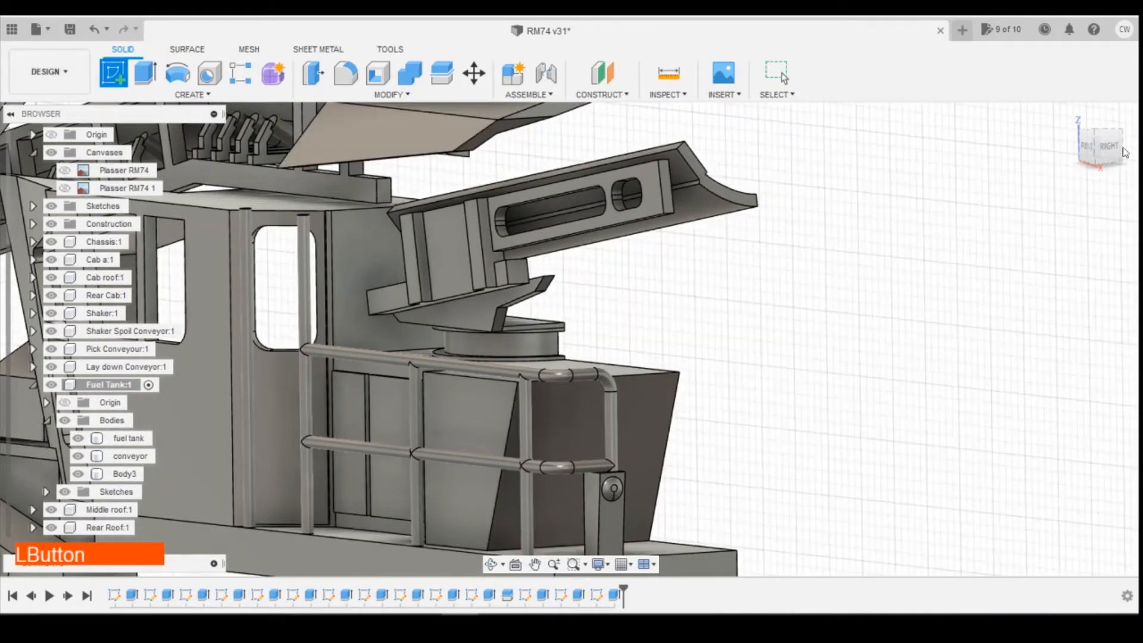
left_click(666, 174)
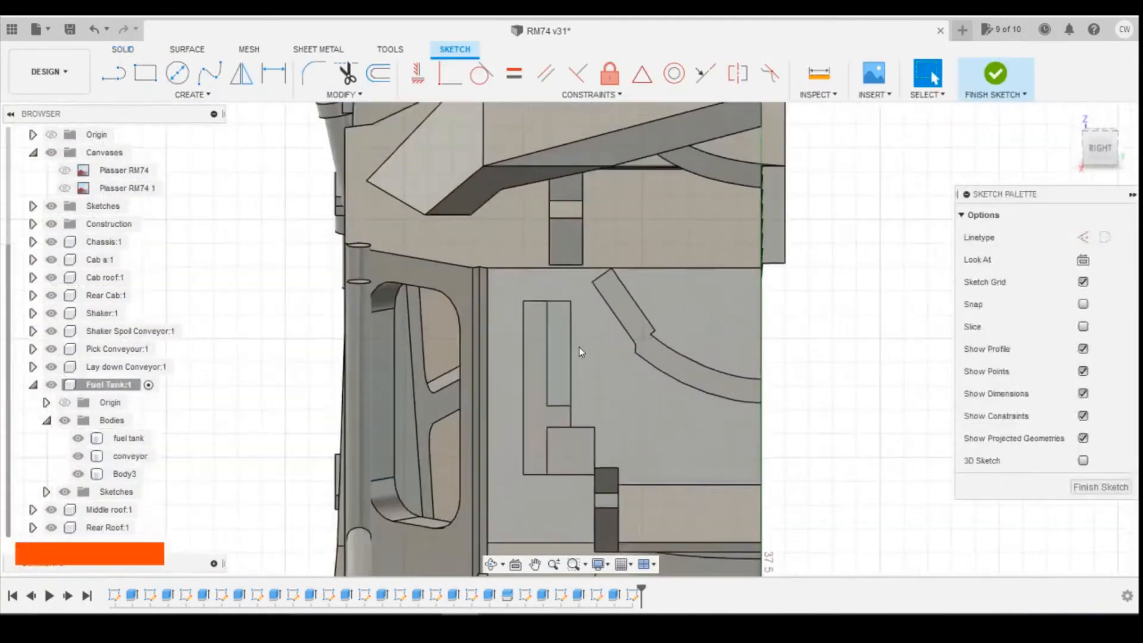
left_click(145, 73)
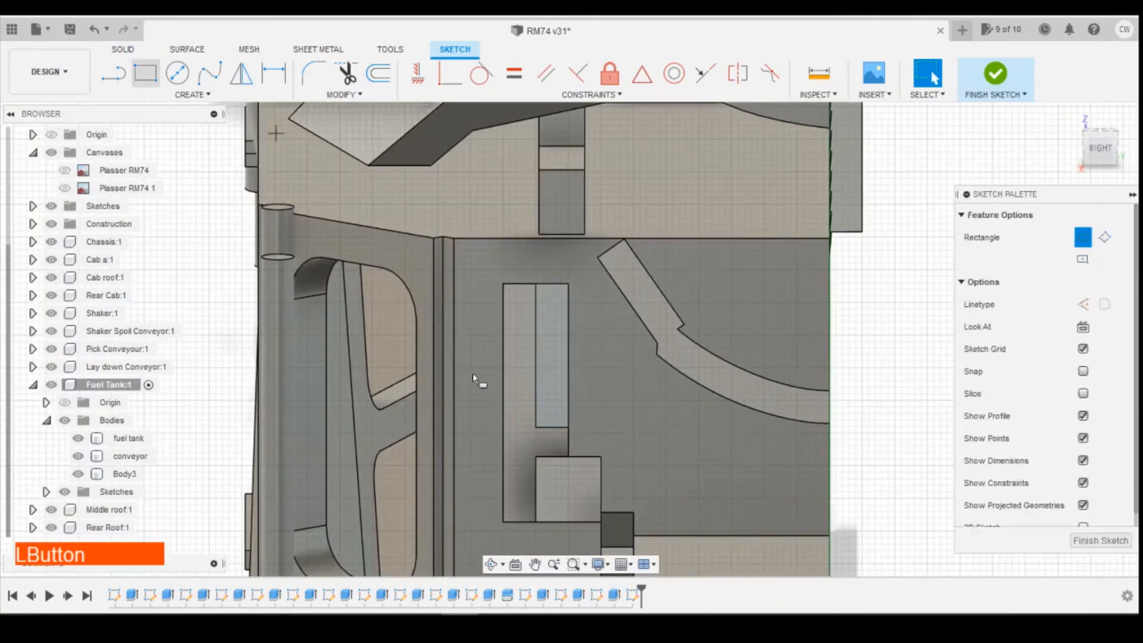
left_click(568, 427)
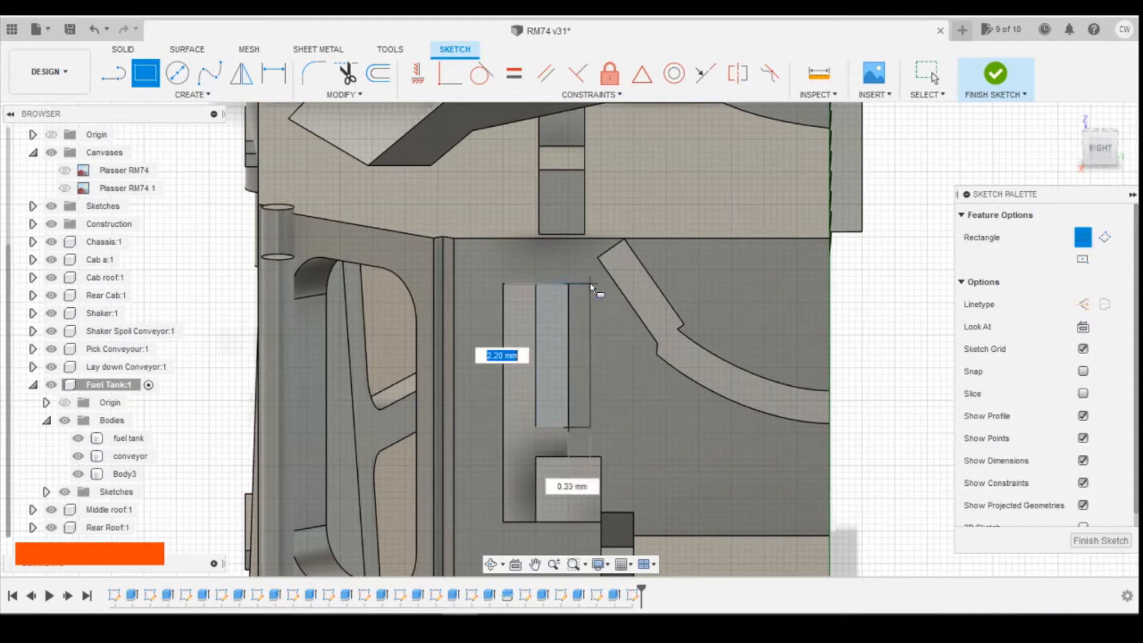
left_click(595, 285)
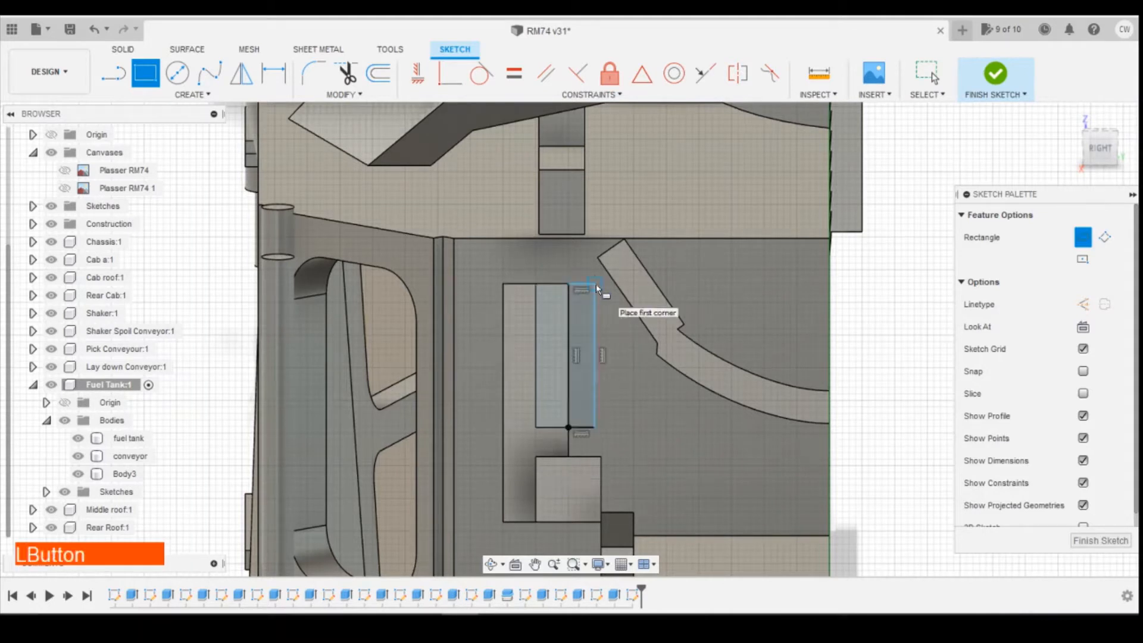
key("Escape")
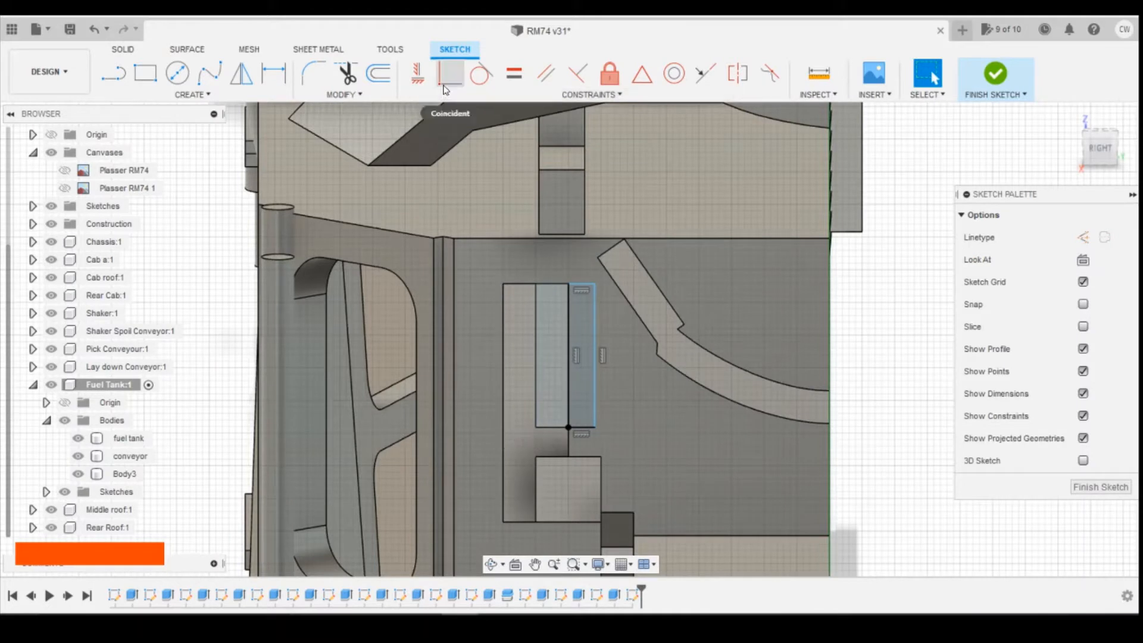
Dimension the new rectangle's width to 0.5 mm.
key("d")
left_click(587, 282)
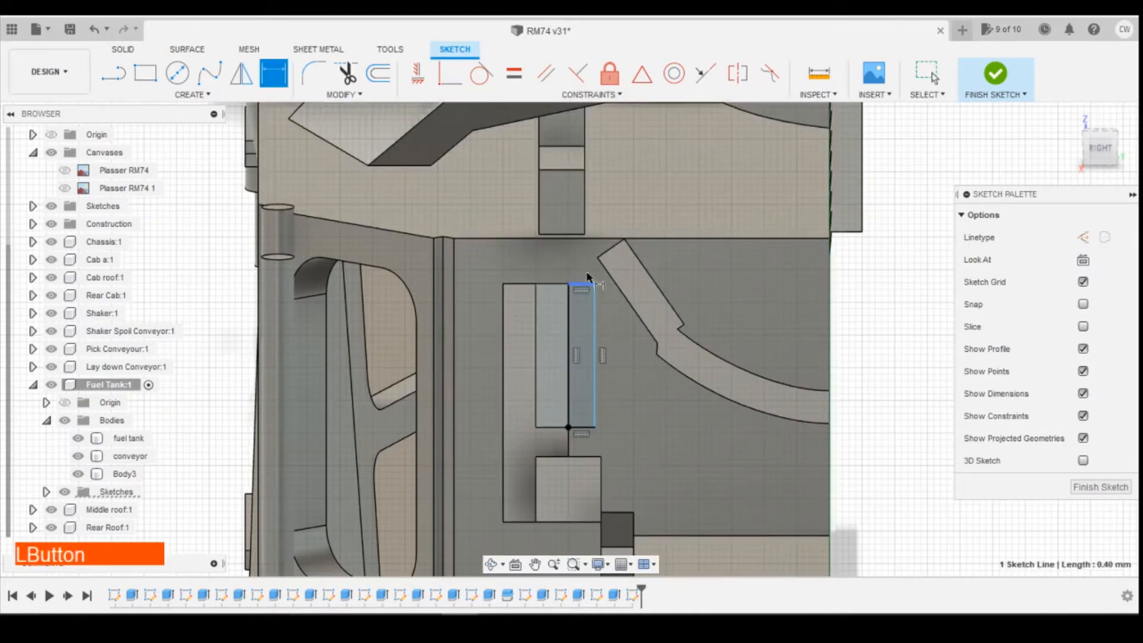
left_click(588, 247)
type("0.")
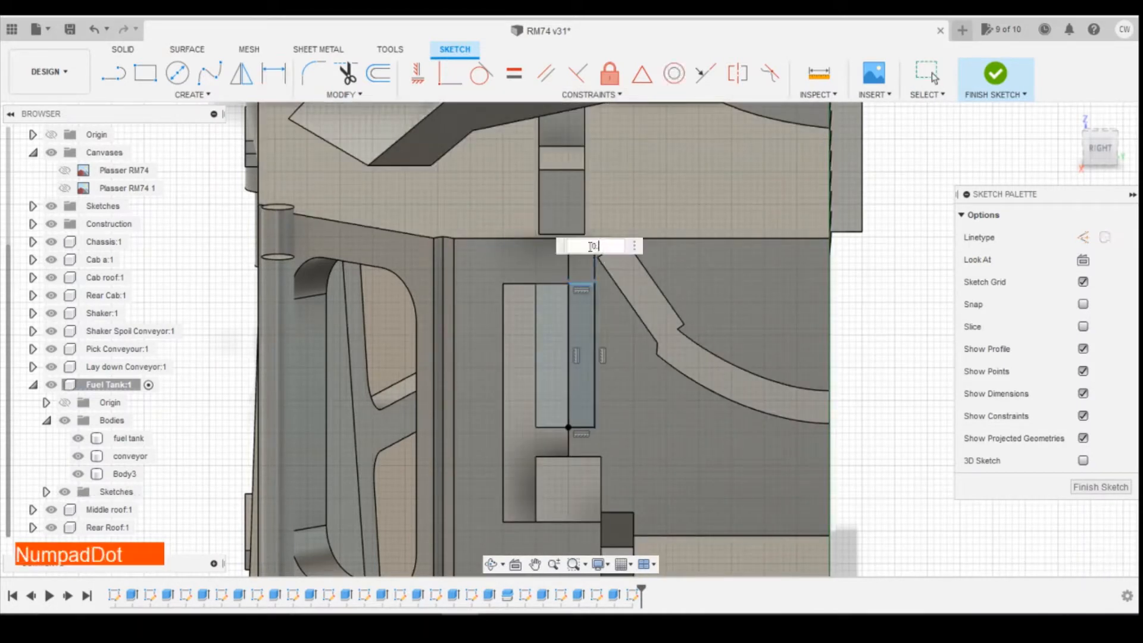
type("5")
key("Return")
key("Escape")
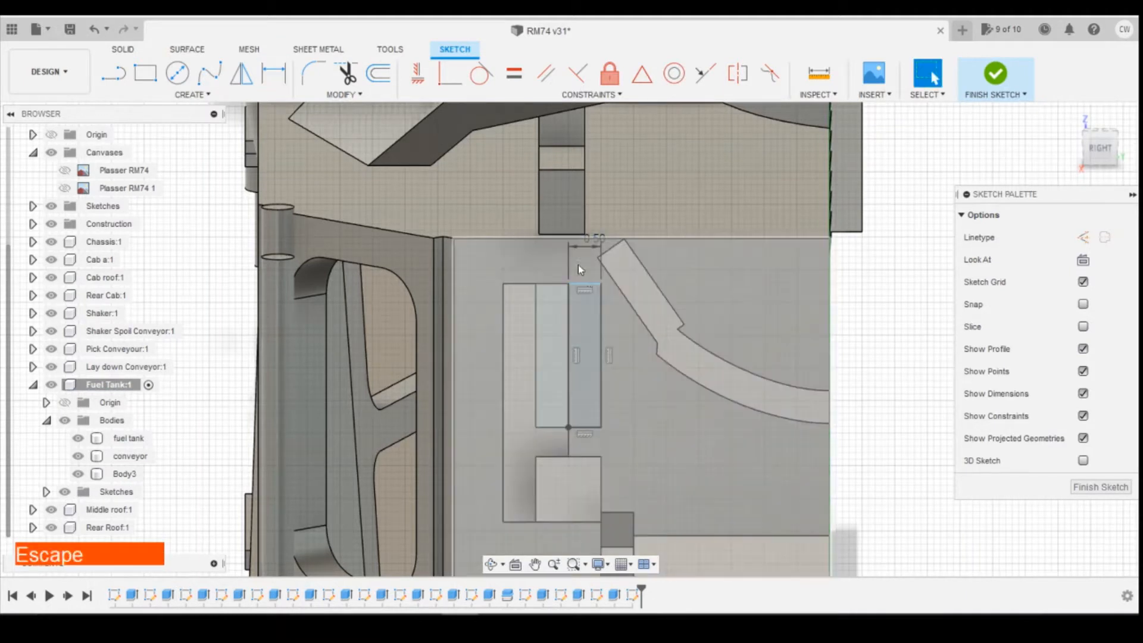
Pull the rectangle's upper edge down and make its corner coincident with the top corner of the adjoining side plate.
left_click_drag(583, 288, 585, 298)
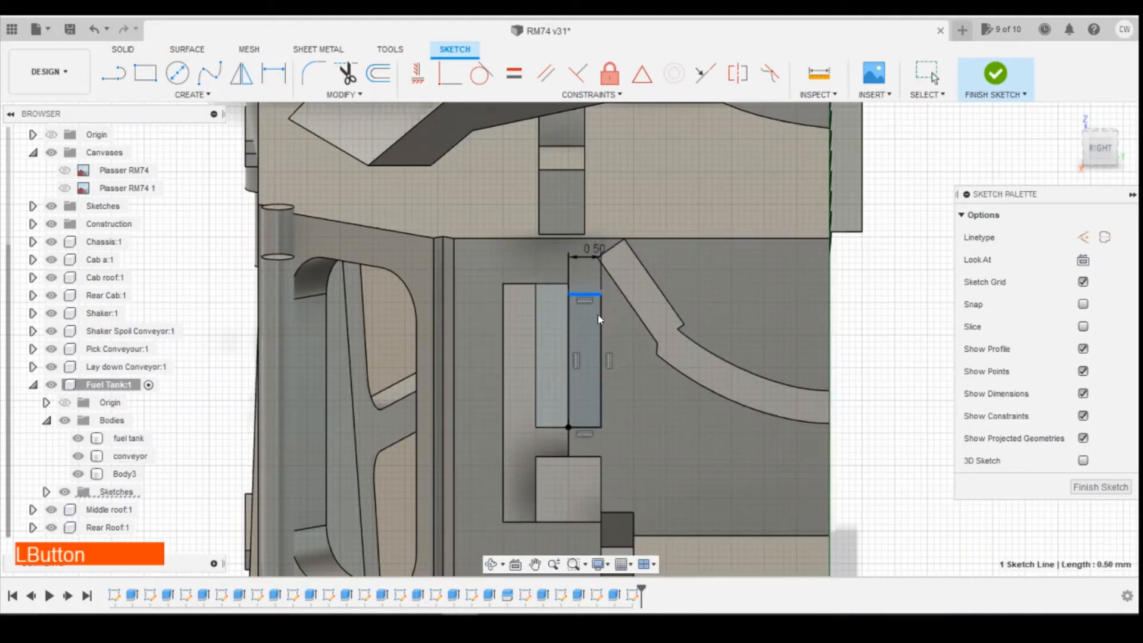
left_click(457, 80)
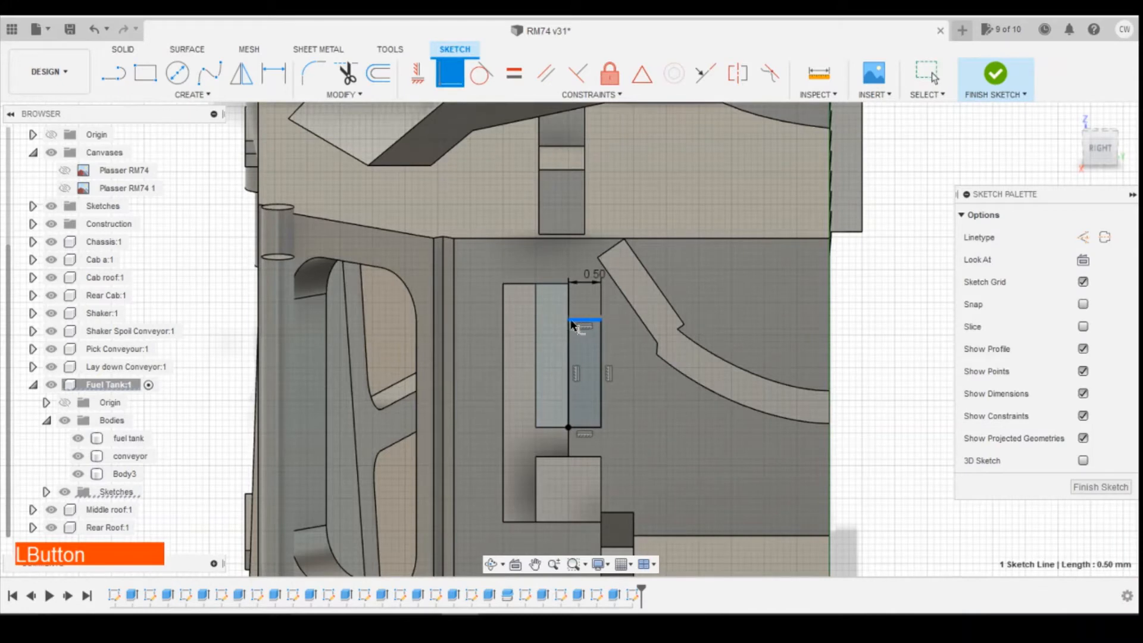
scroll(571, 325, "up", 3)
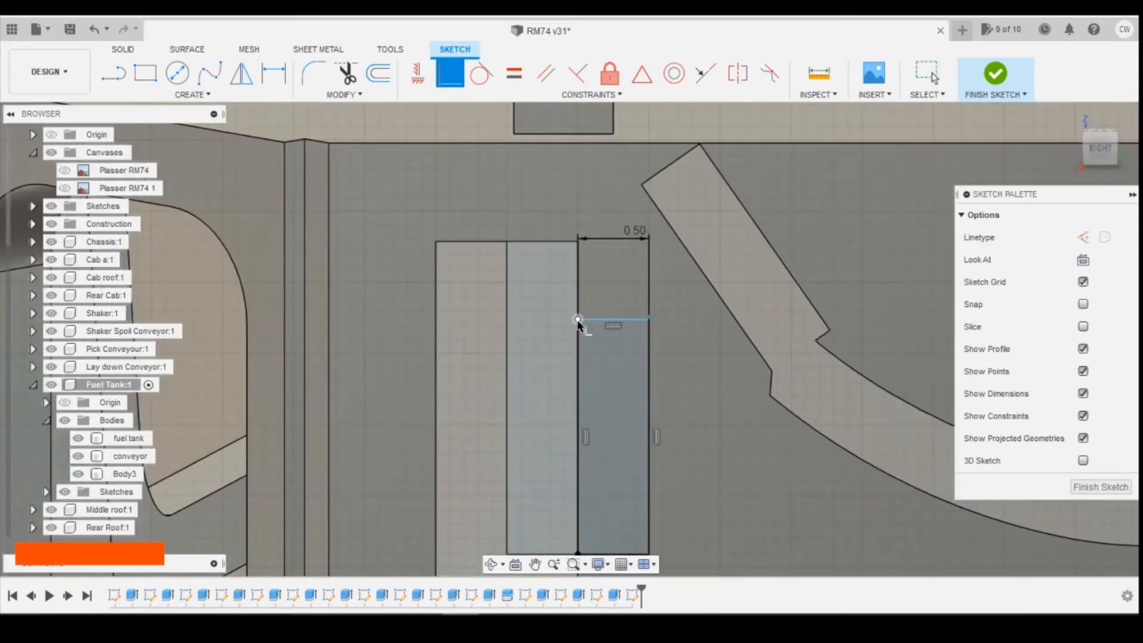
left_click(577, 320)
left_click(581, 243)
scroll(623, 327, "down", 2)
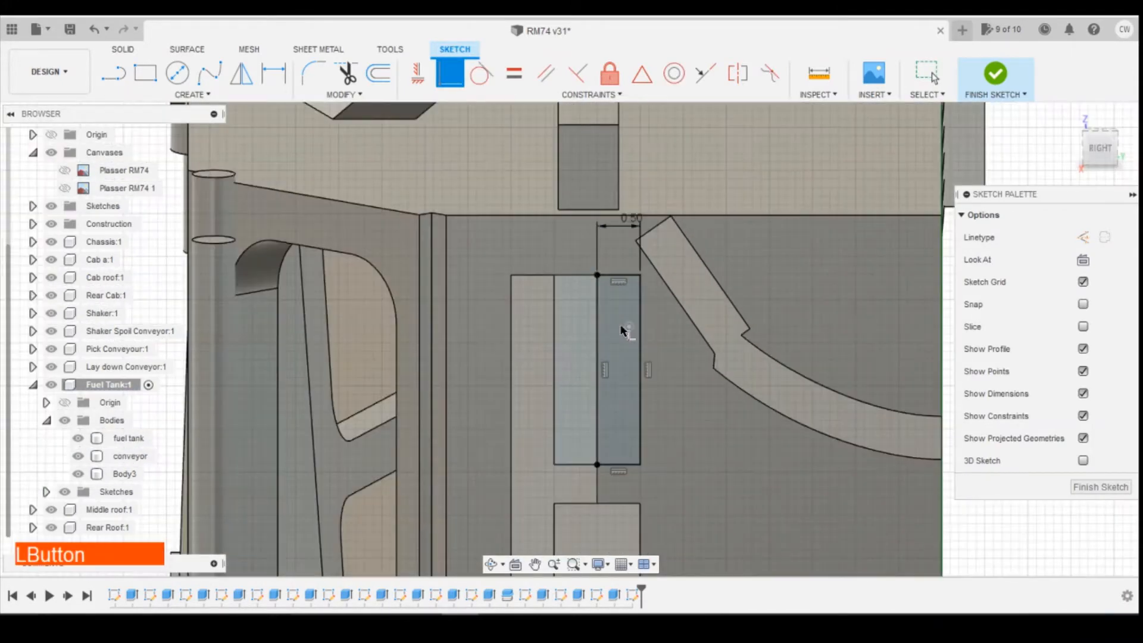
key("Escape")
left_click(115, 80)
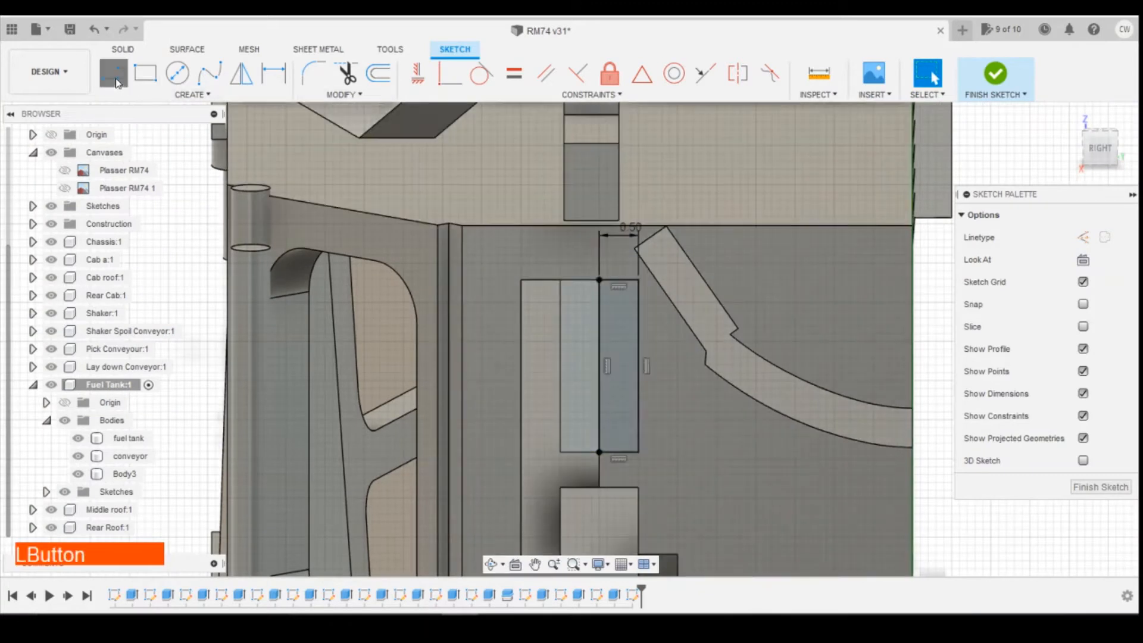
left_click(645, 273)
key("Escape")
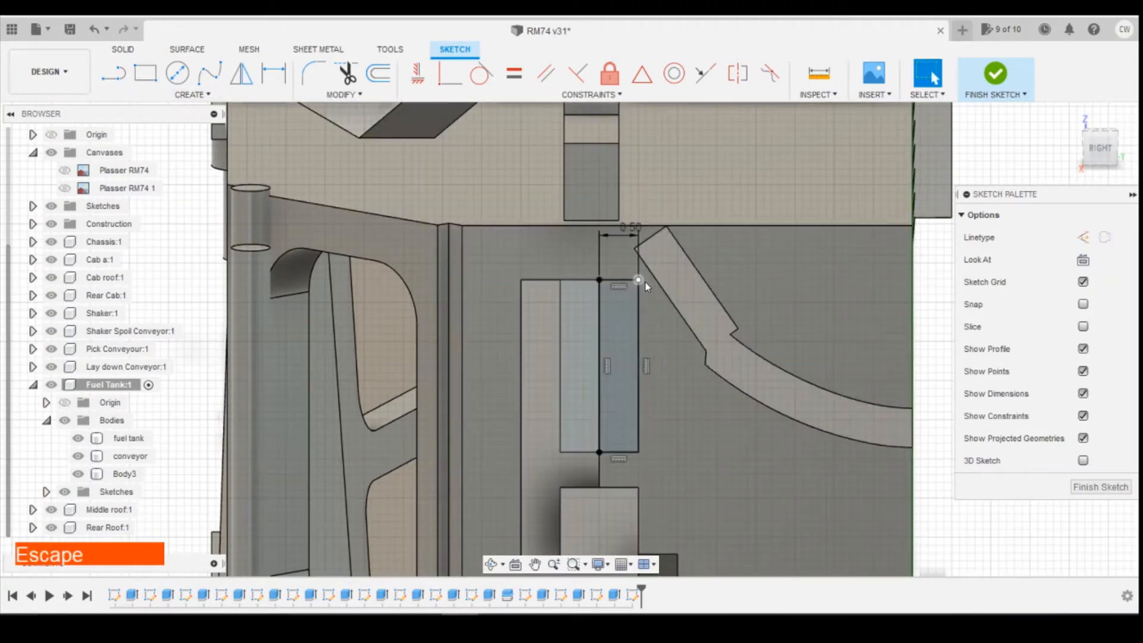
Project the outline of the curved roof profile's end face into the active sketch.
key("p")
left_click(684, 282)
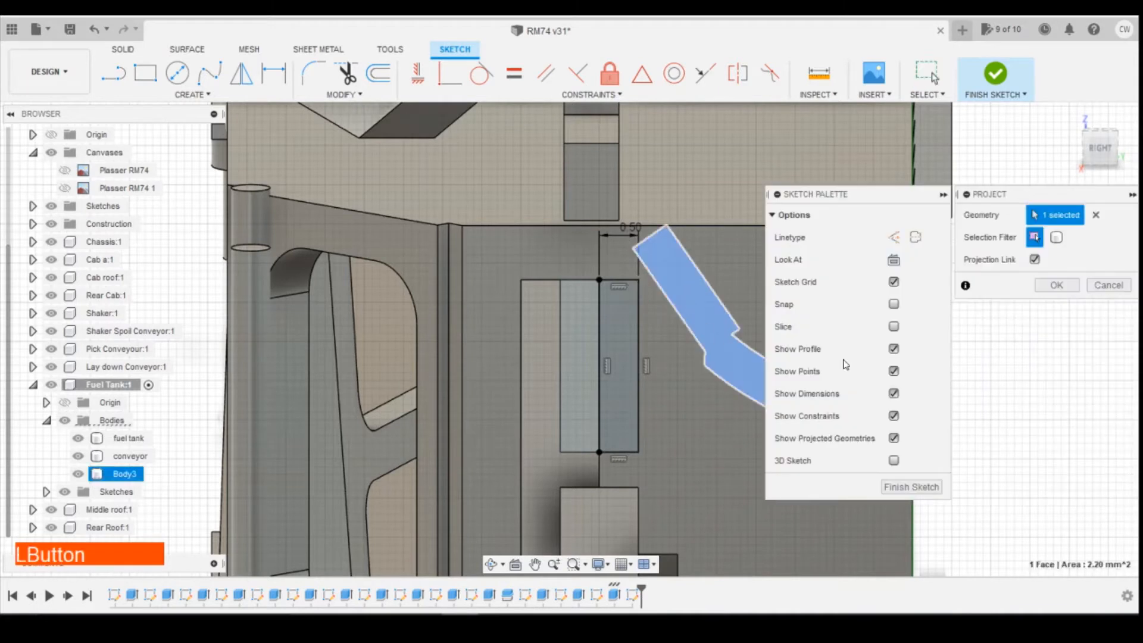
left_click(1044, 285)
Draw two lines joining the narrow rectangle's upper corners to the projected profile's end corner and lower slanted edge, and finish the sketch.
left_click(133, 72)
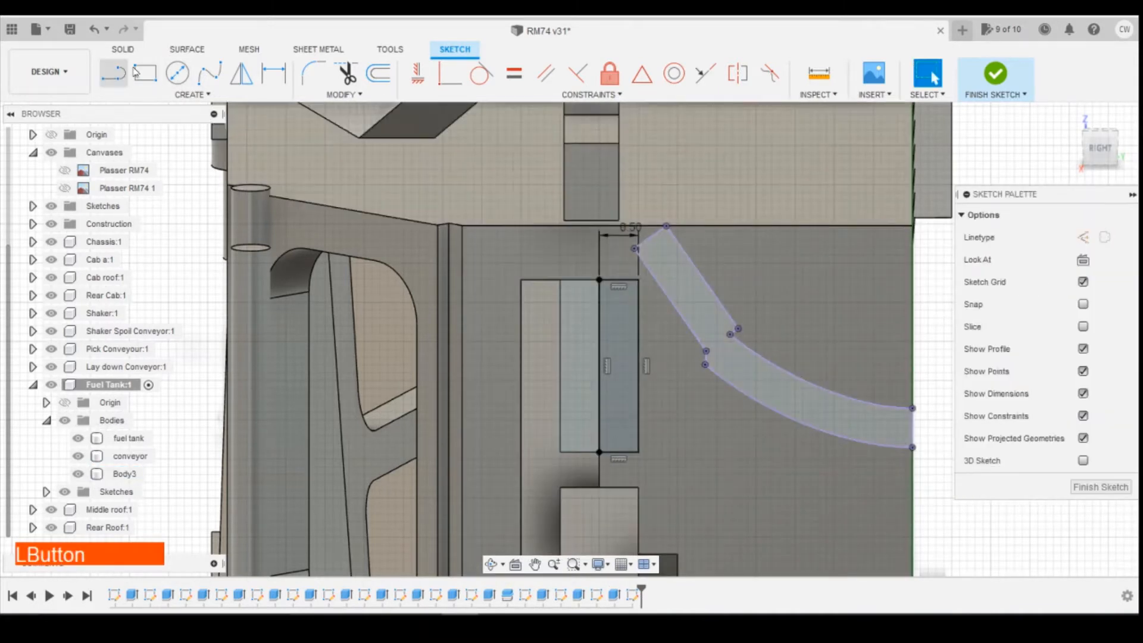
left_click(644, 270)
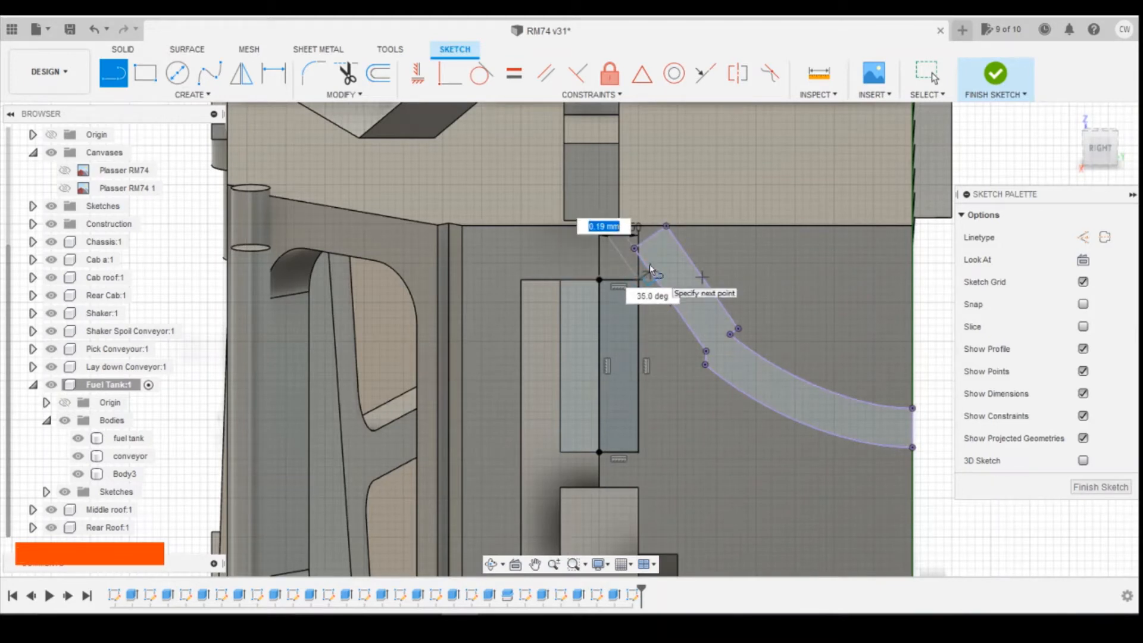
scroll(650, 267, "up", 2)
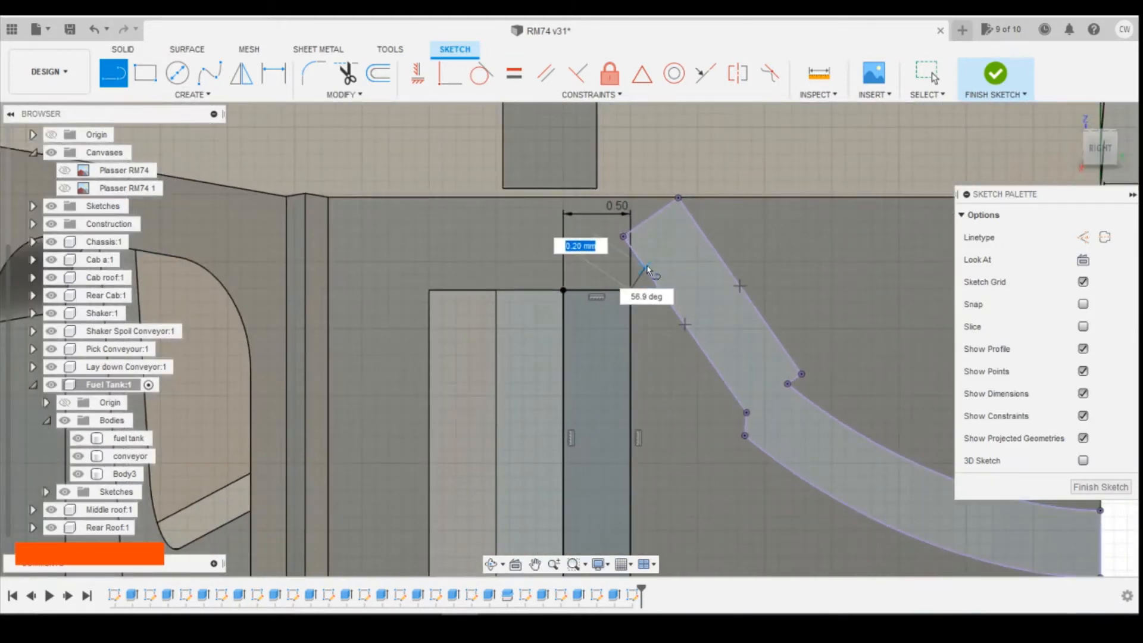
left_click(650, 276)
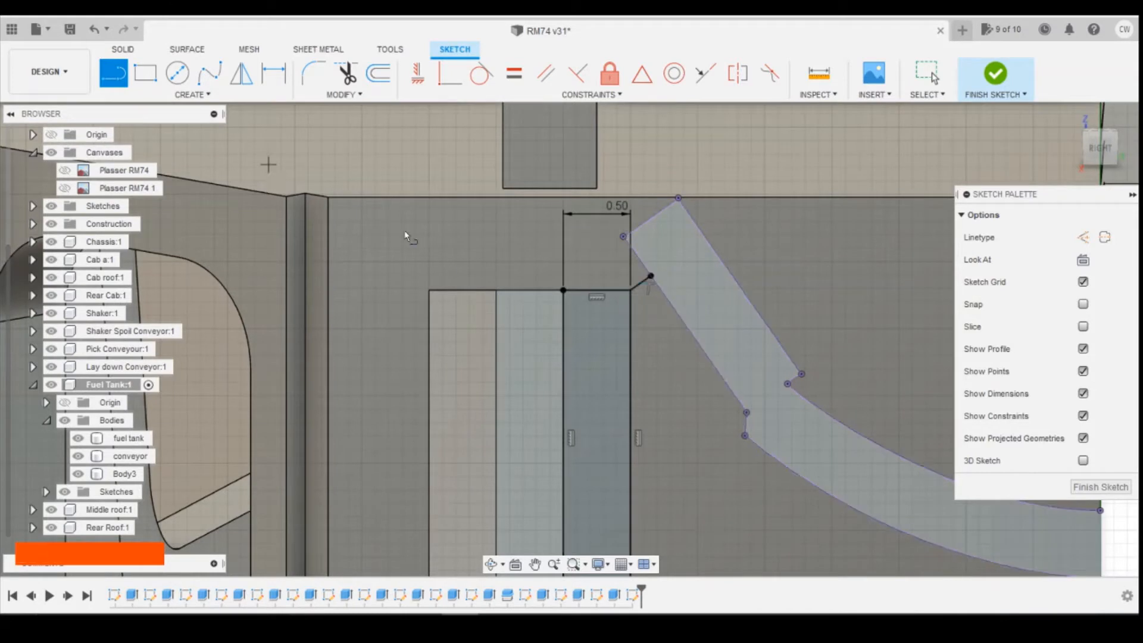
left_click(563, 290)
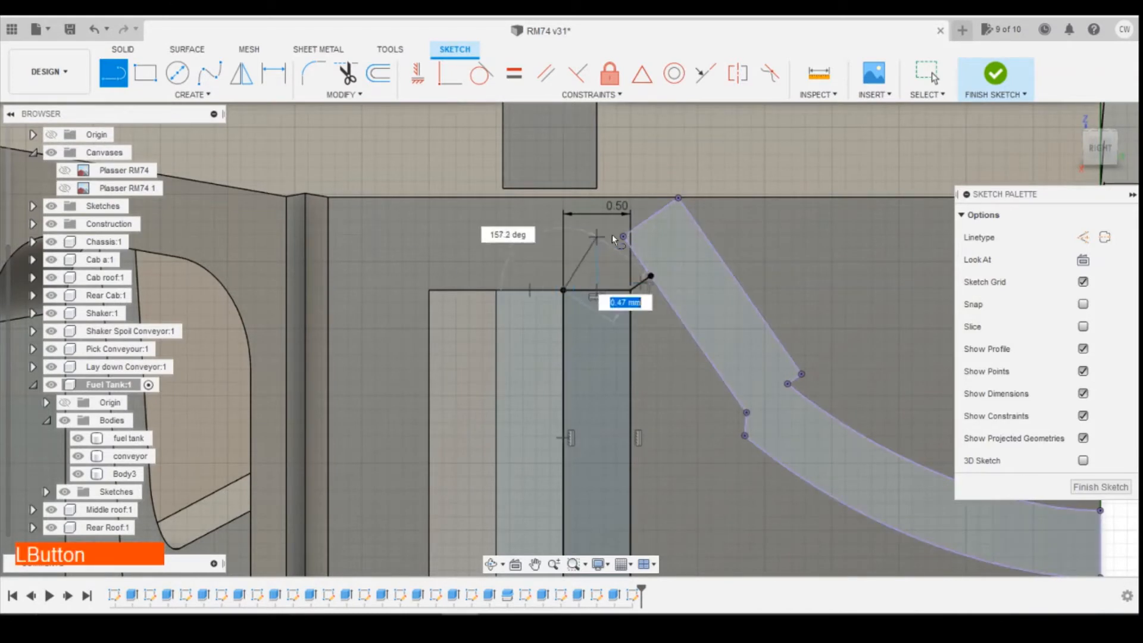
left_click(623, 236)
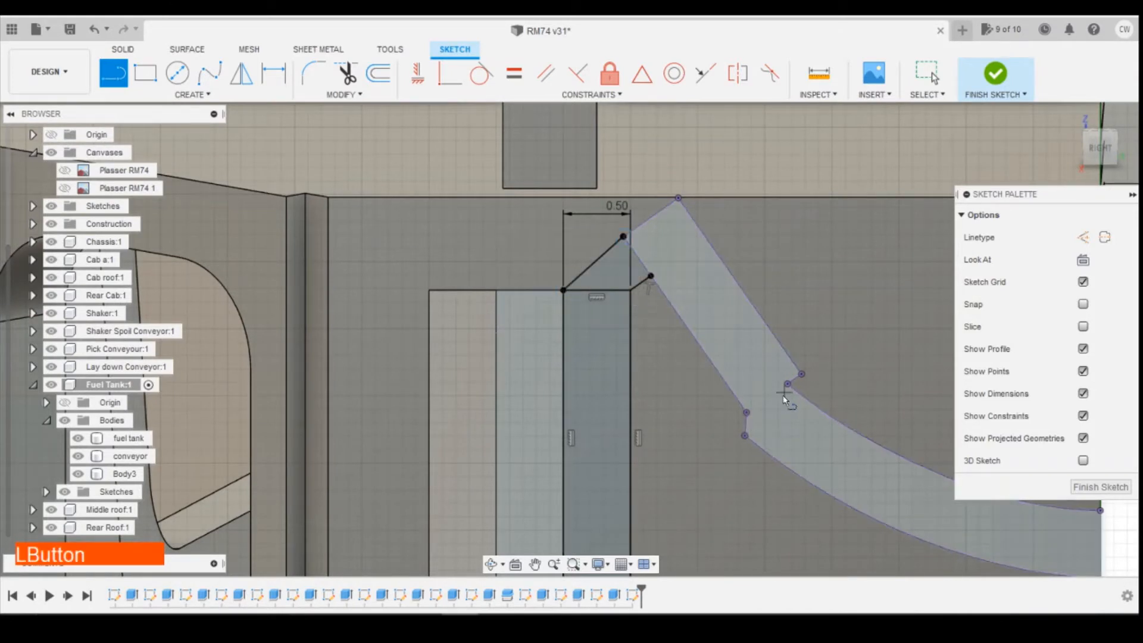
key("Escape")
scroll(578, 332, "down", 3)
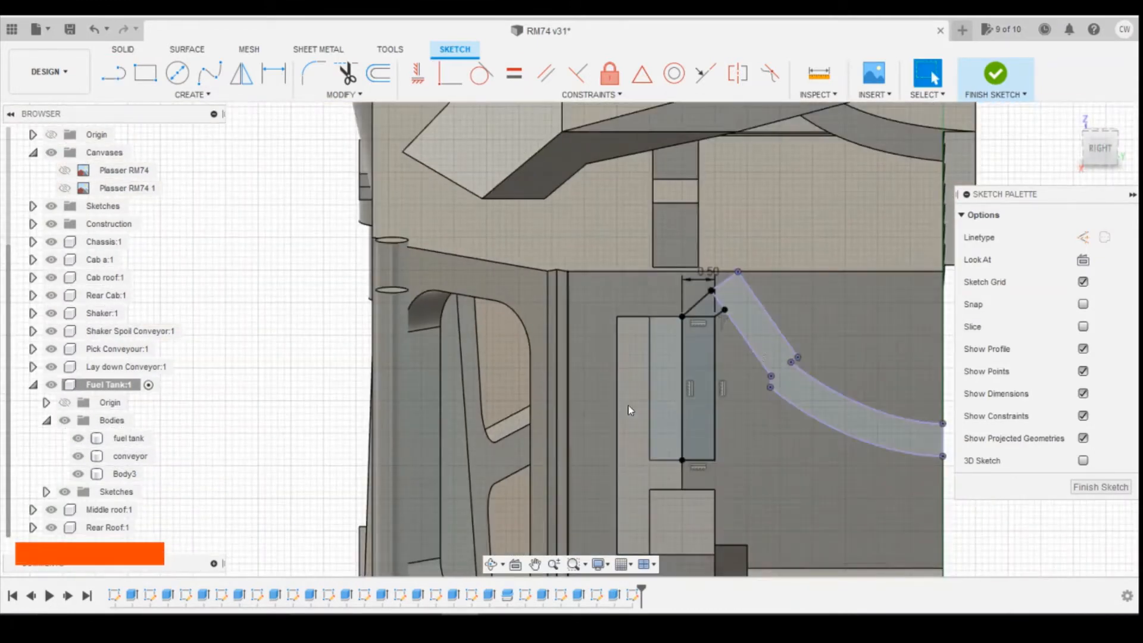
left_click(1108, 488)
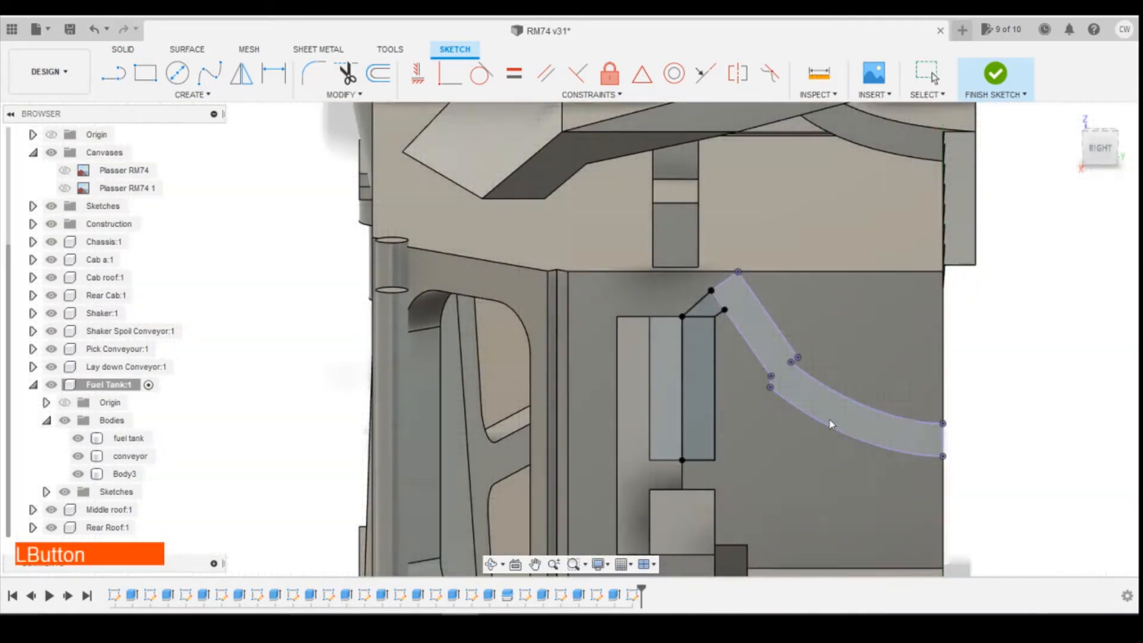
Extrude the narrow rectangle and the small connecting profile above it together by -0.50 mm as a new body.
left_click(713, 373)
left_click(706, 310, "shift")
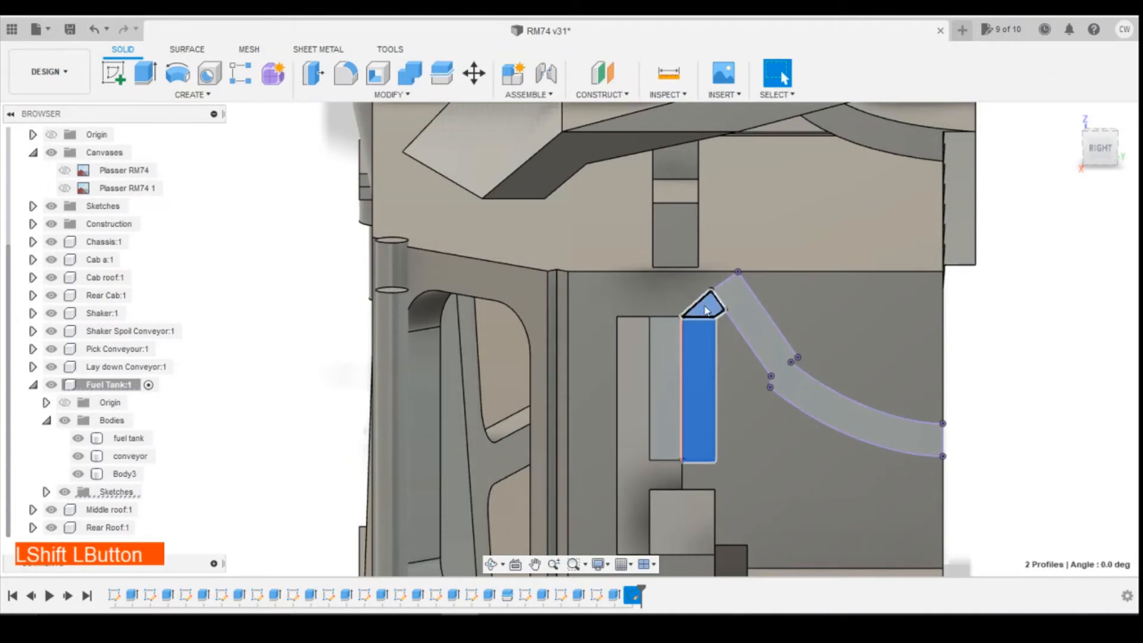
right_click(706, 309)
left_click(701, 370)
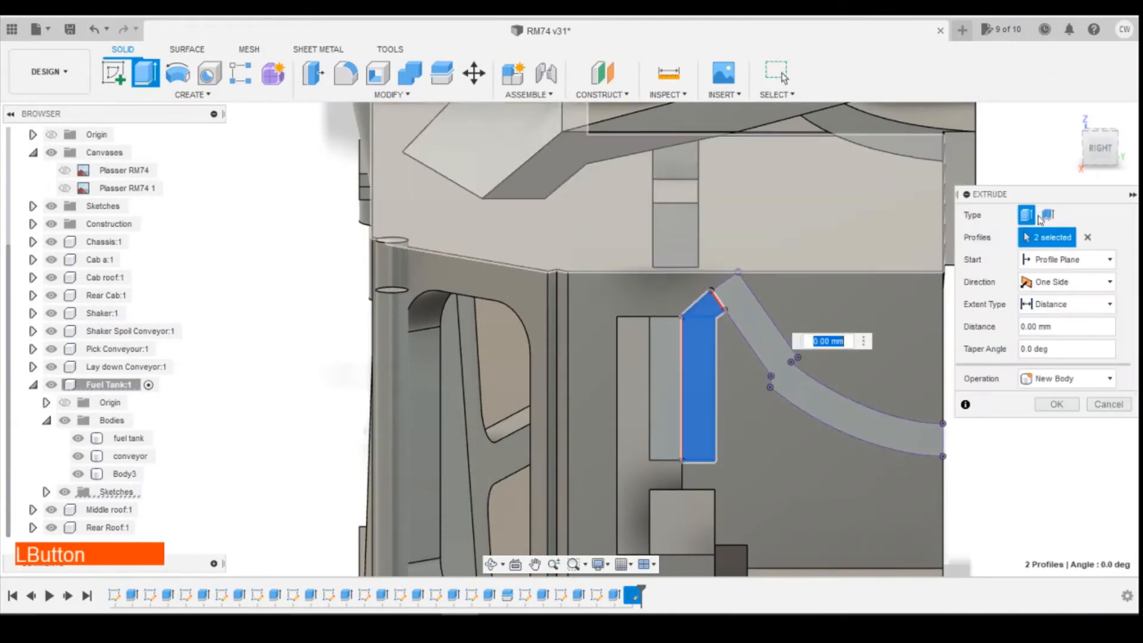
mouse_move(701, 357)
middle_mouse_down("shift")
mouse_move(697, 303)
mouse_move(599, 263)
middle_mouse_up("shift")
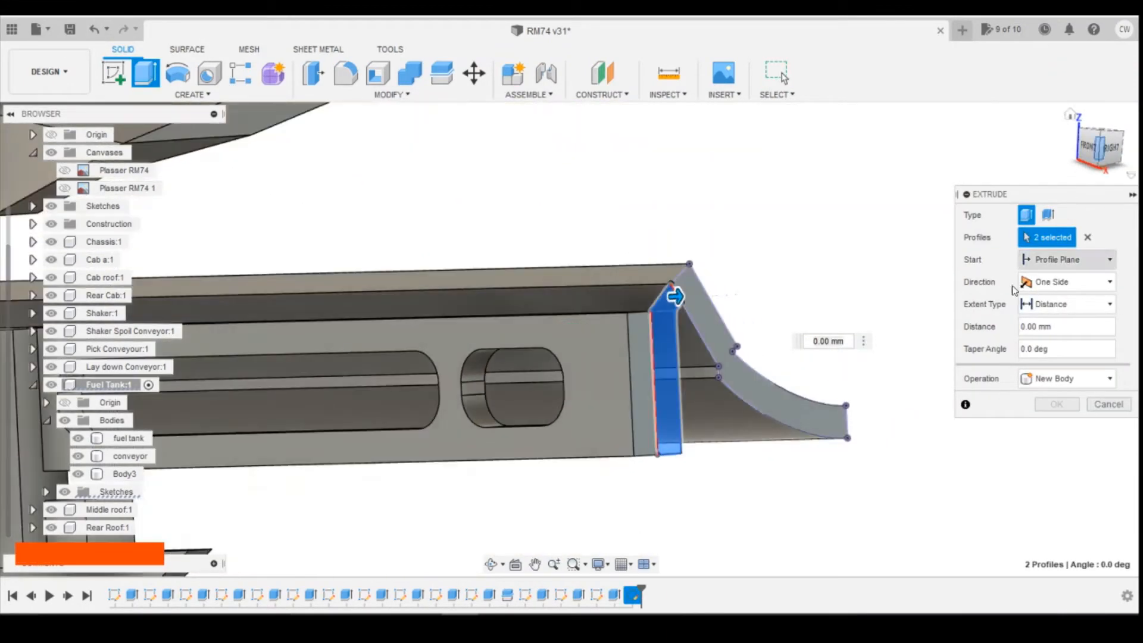
mouse_move(669, 302)
left_mouse_down()
mouse_move(639, 298)
mouse_move(651, 293)
left_mouse_up()
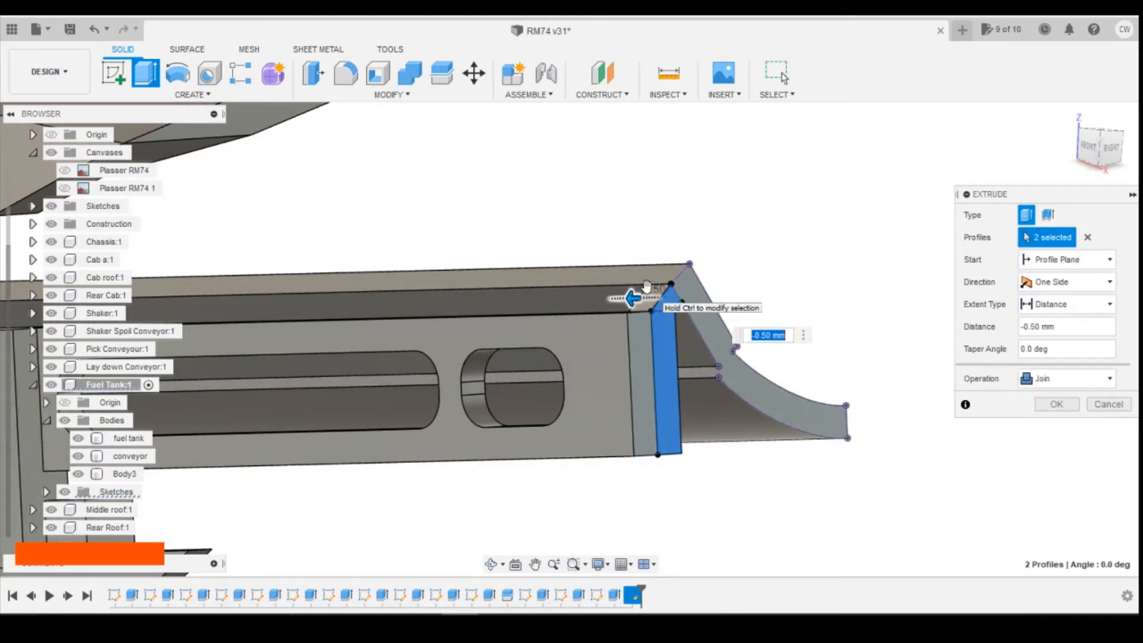
left_click(1048, 379)
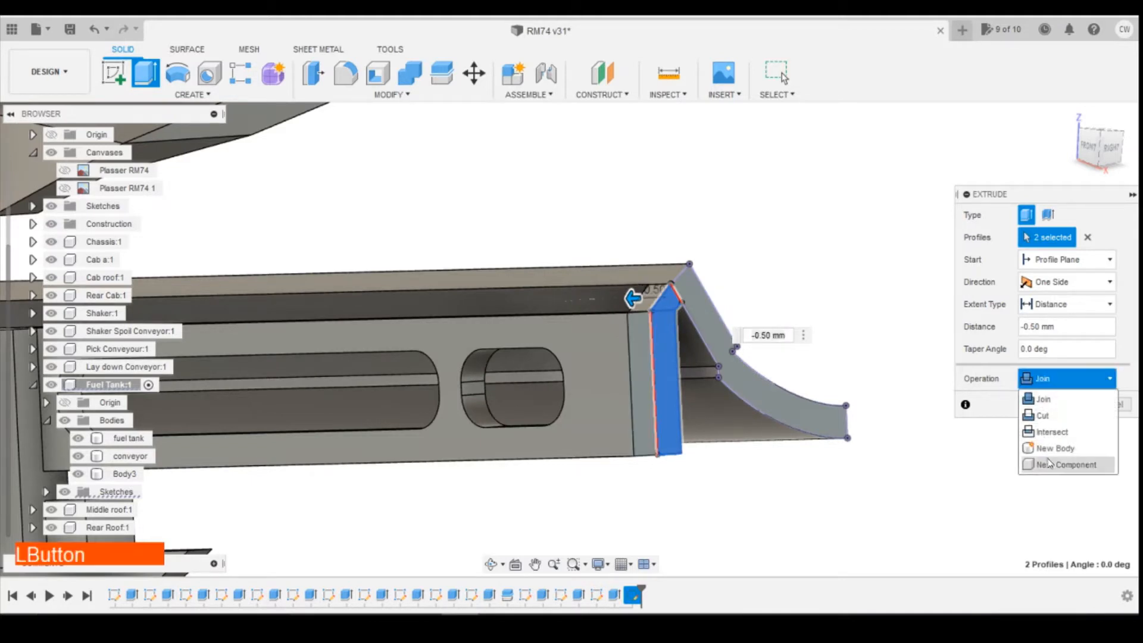
left_click(1051, 455)
left_click(1056, 404)
Examine the supports on the real machine's conveyor in the reference photo rm74019.jpg in Photos, and return to Fusion 360.
scroll(793, 283, "down", 5)
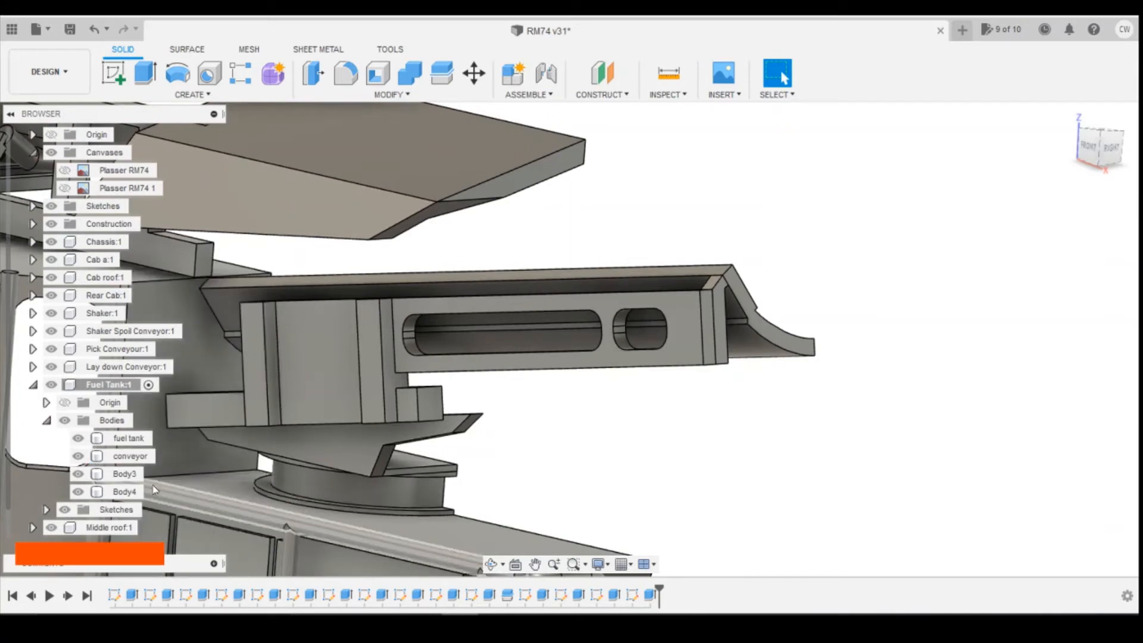
left_click(543, 610)
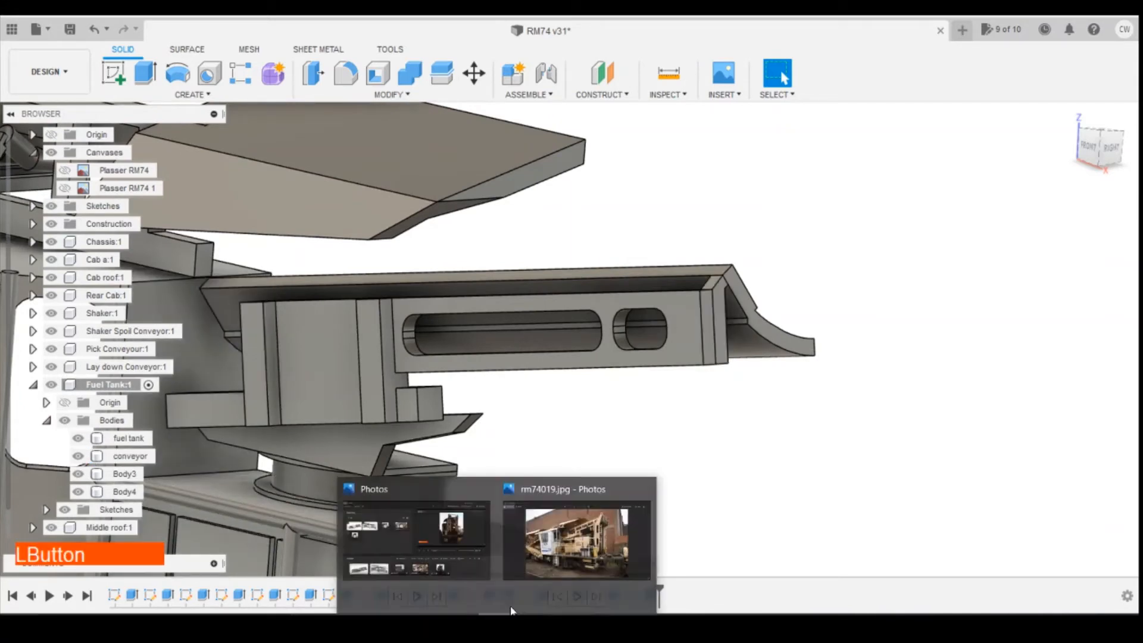
left_click(535, 544)
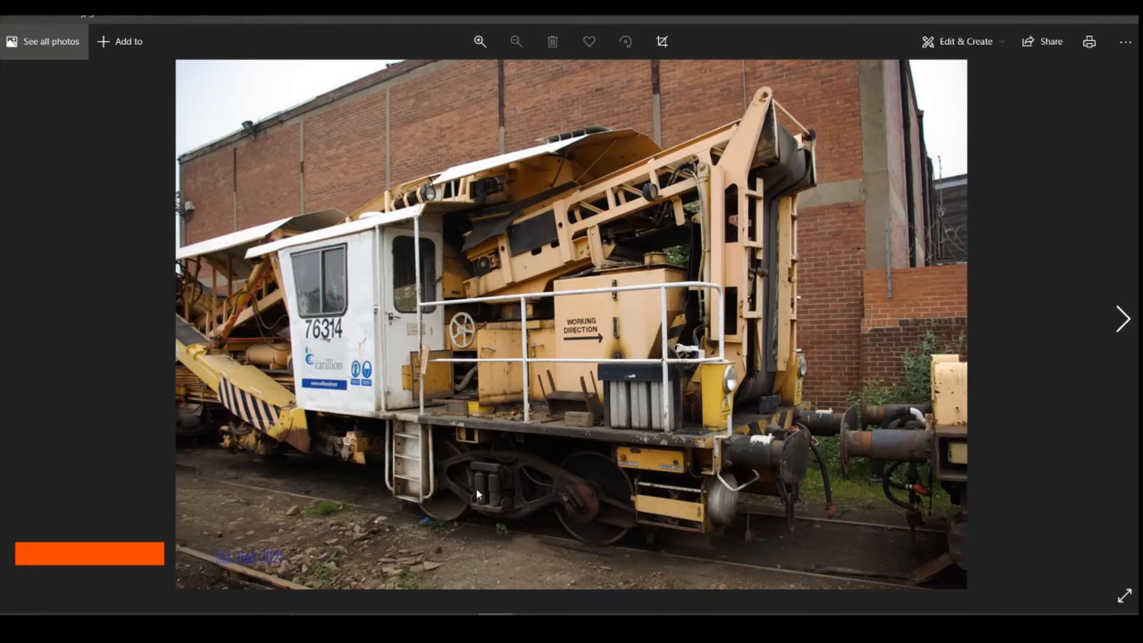
left_click(495, 613)
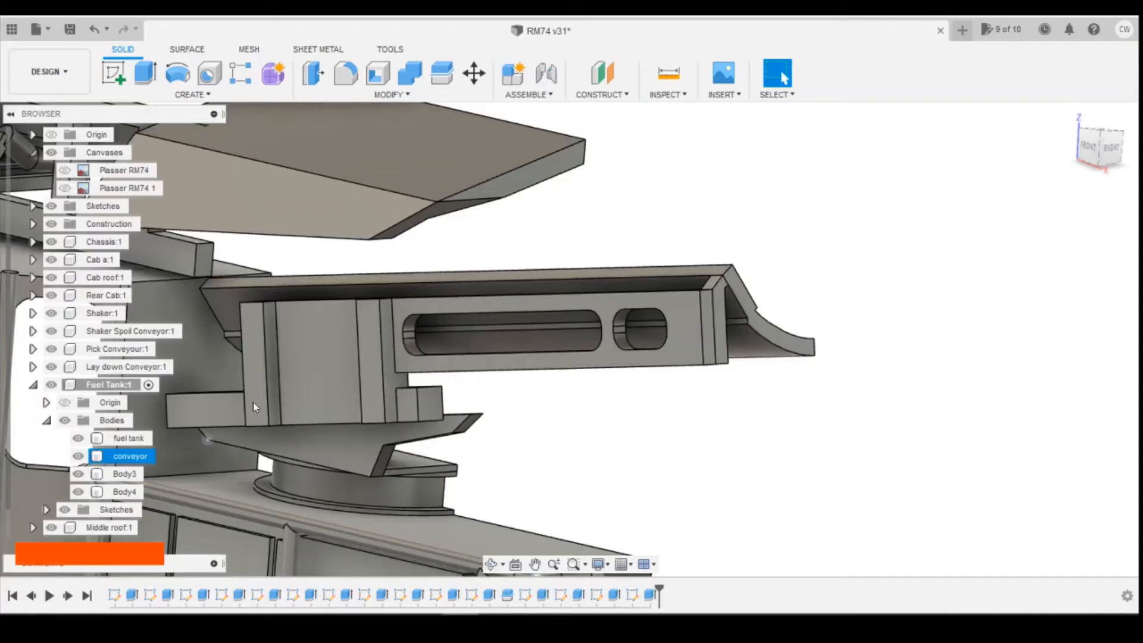
left_click(240, 73)
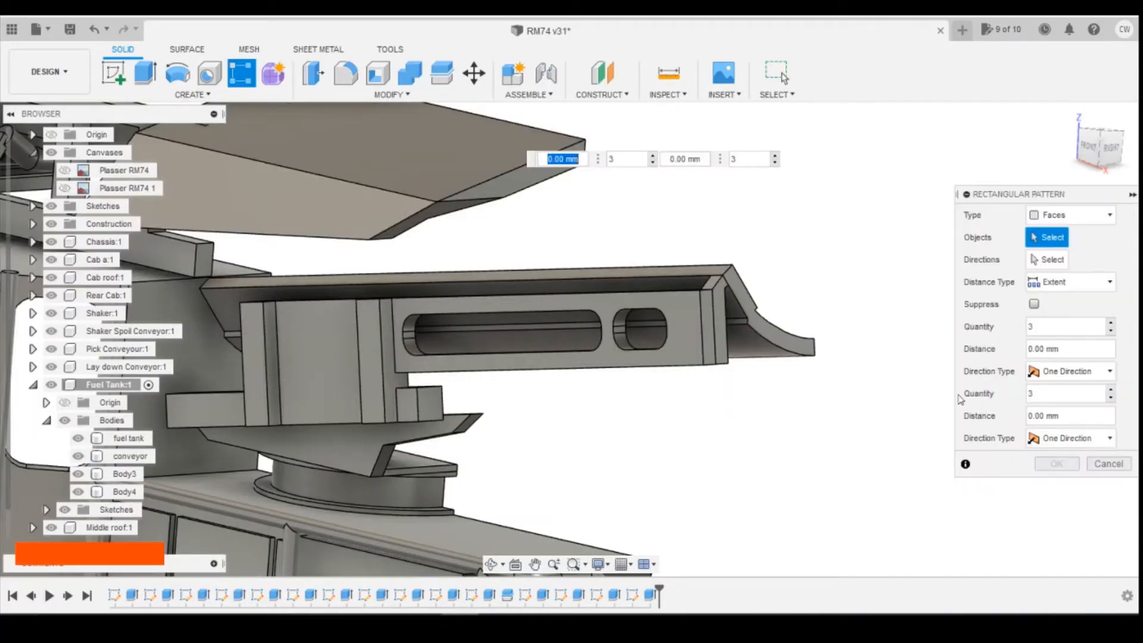
left_click(1071, 215)
left_click(1062, 277)
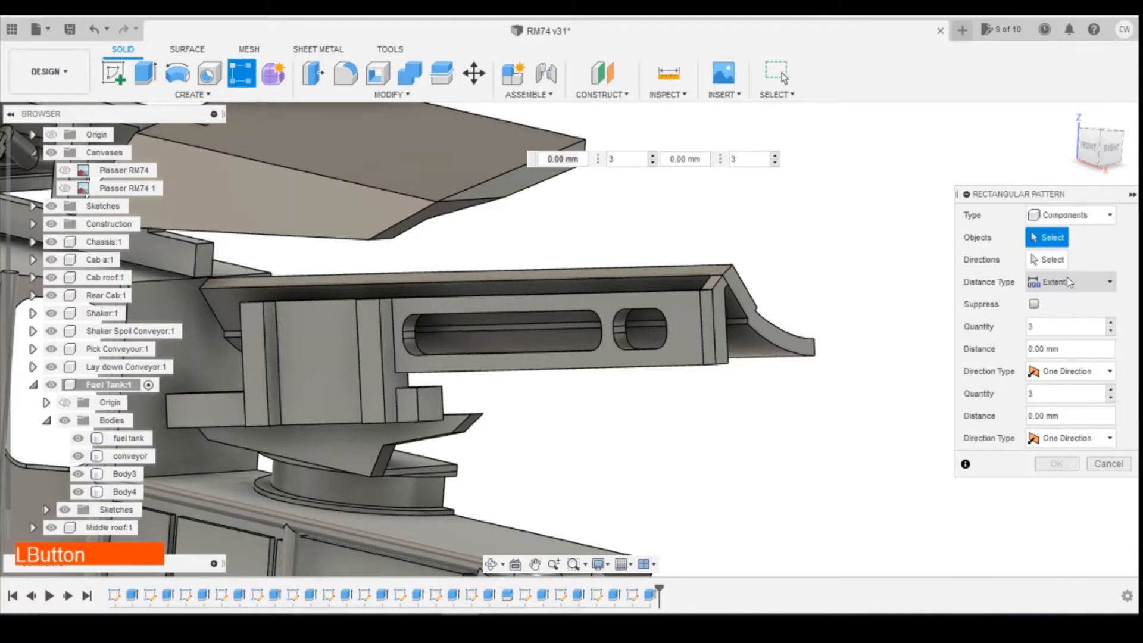
left_click(1077, 215)
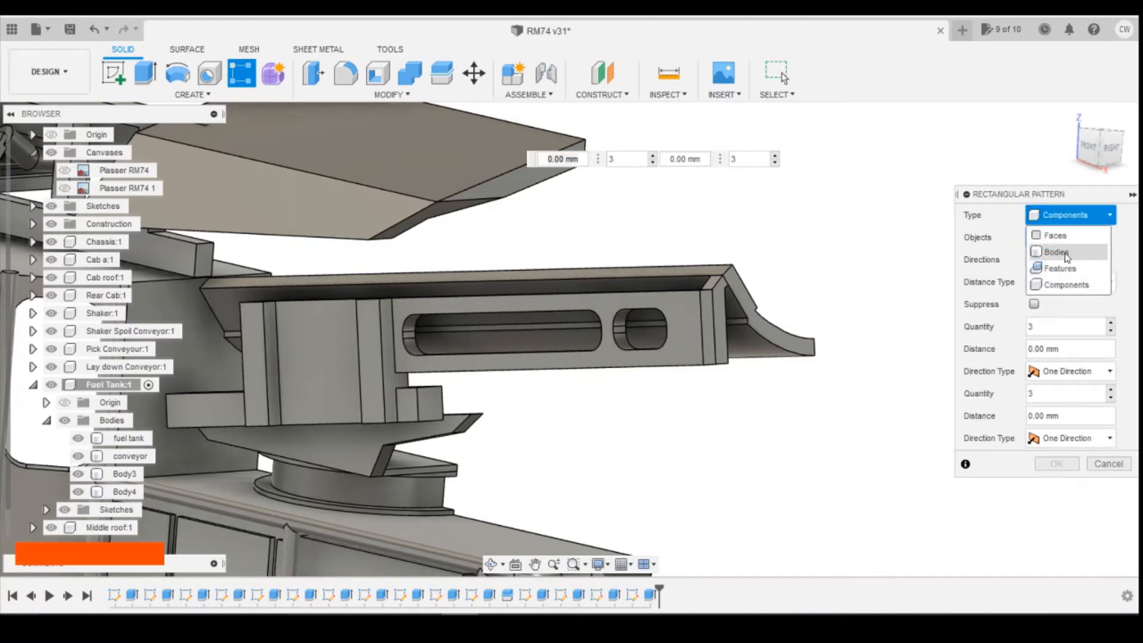
left_click(1066, 253)
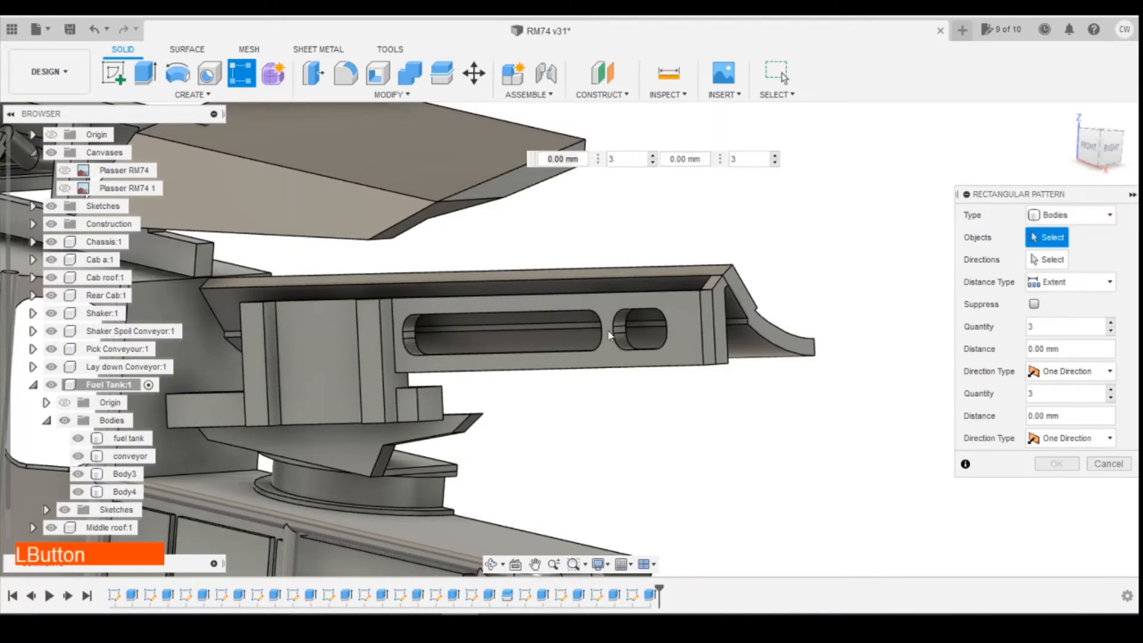
left_click(125, 492)
left_click(1050, 259)
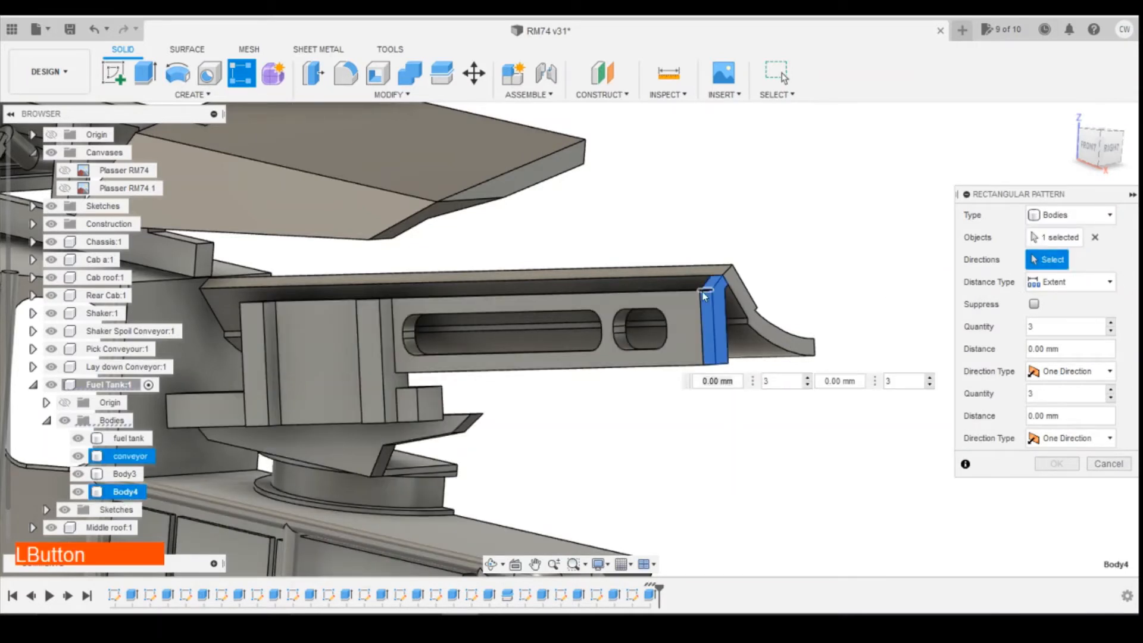
left_click_drag(1099, 151, 1110, 174)
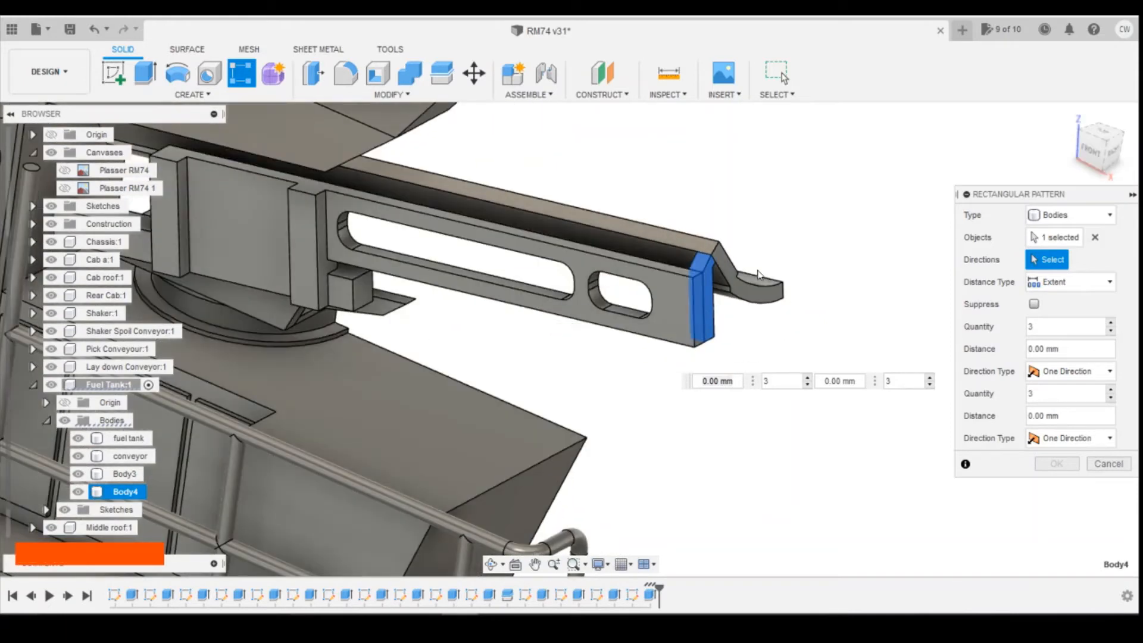
left_click(632, 257)
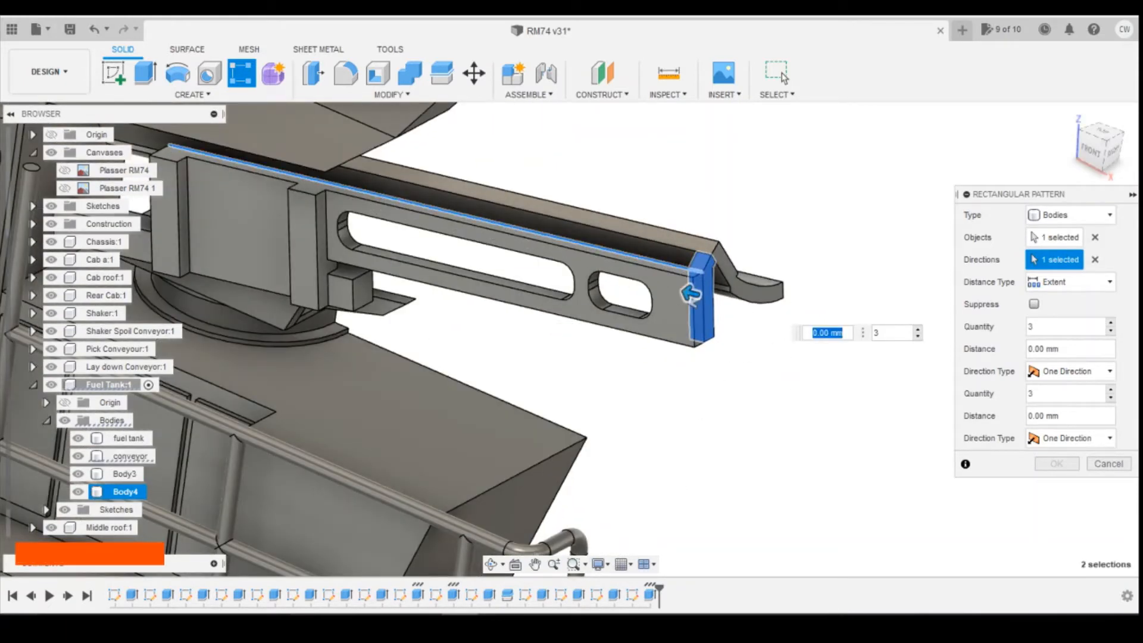
left_click(559, 556)
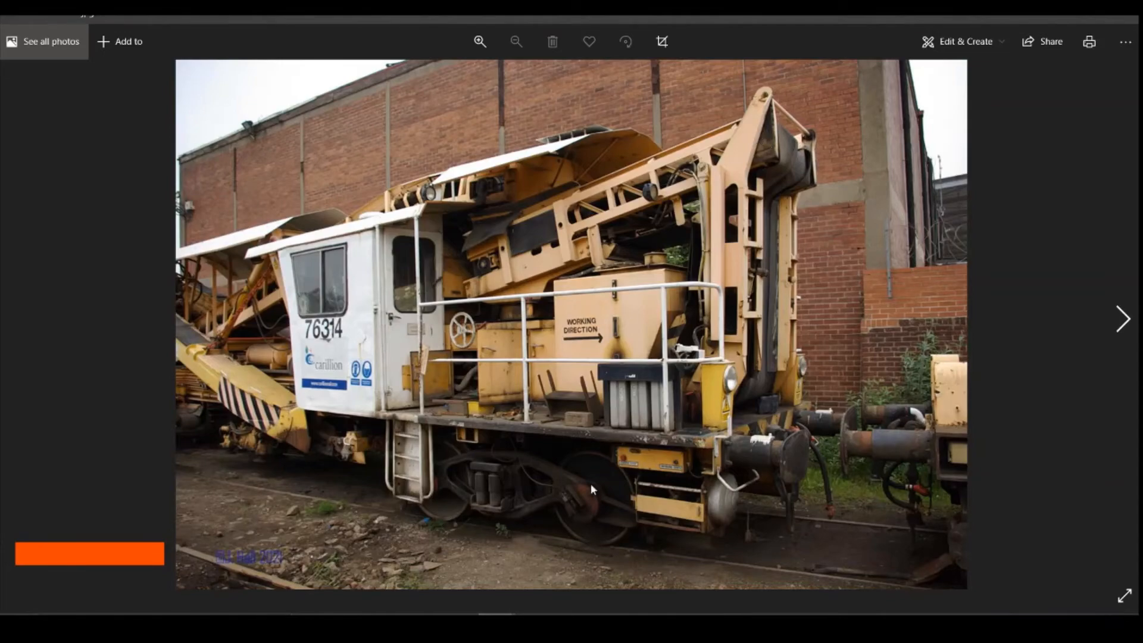
left_click(495, 621)
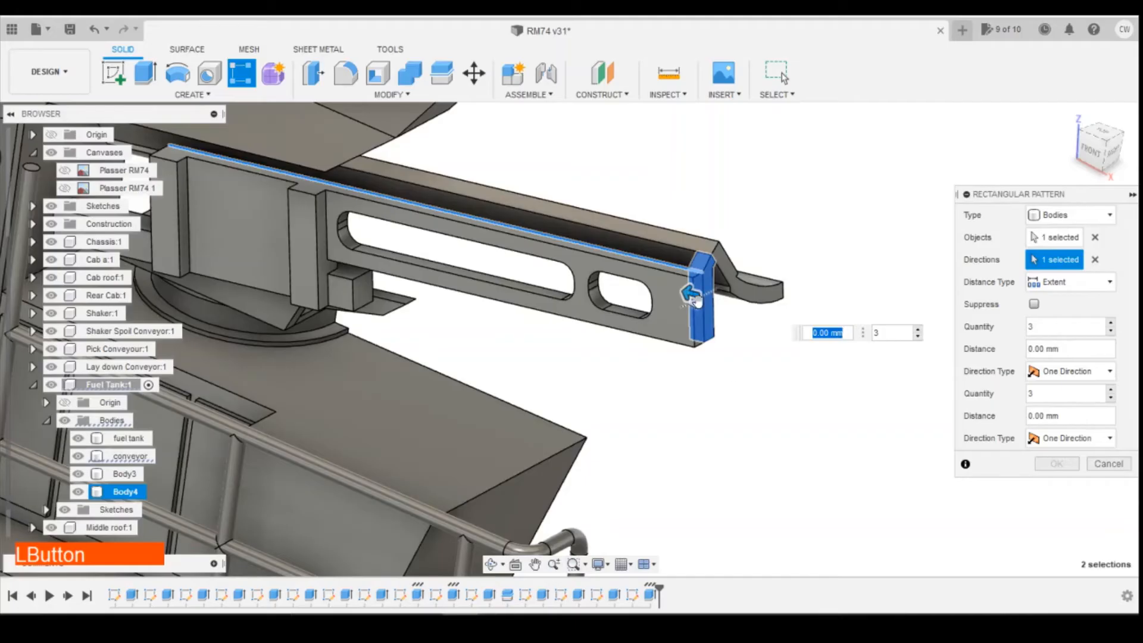
mouse_move(693, 297)
left_mouse_down()
mouse_move(688, 290)
mouse_move(678, 306)
left_mouse_up()
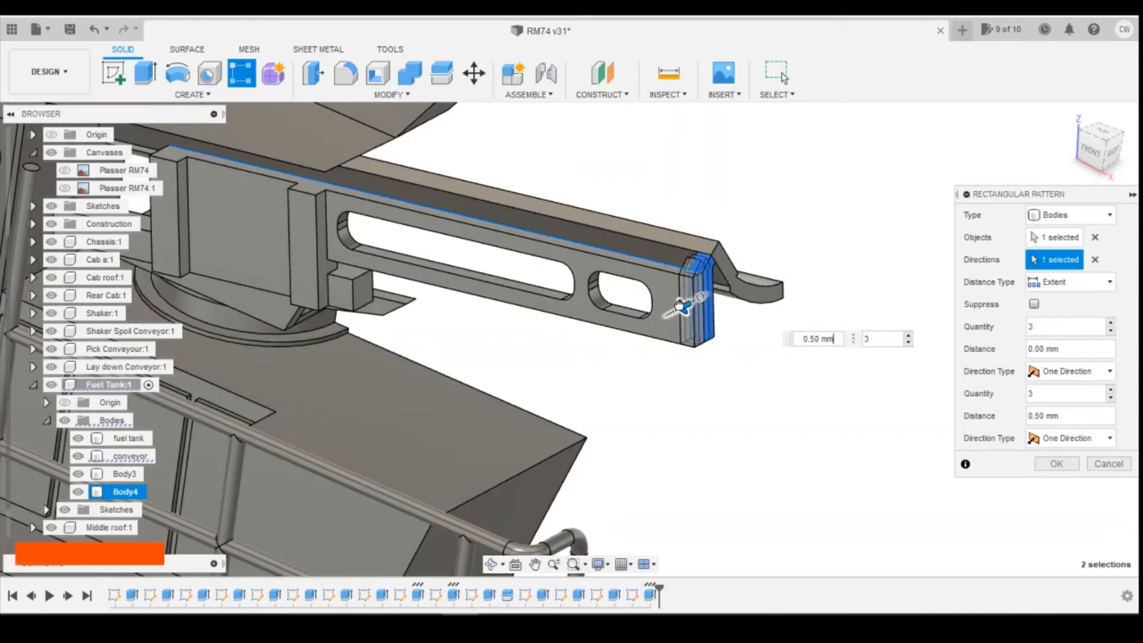
key("Tab")
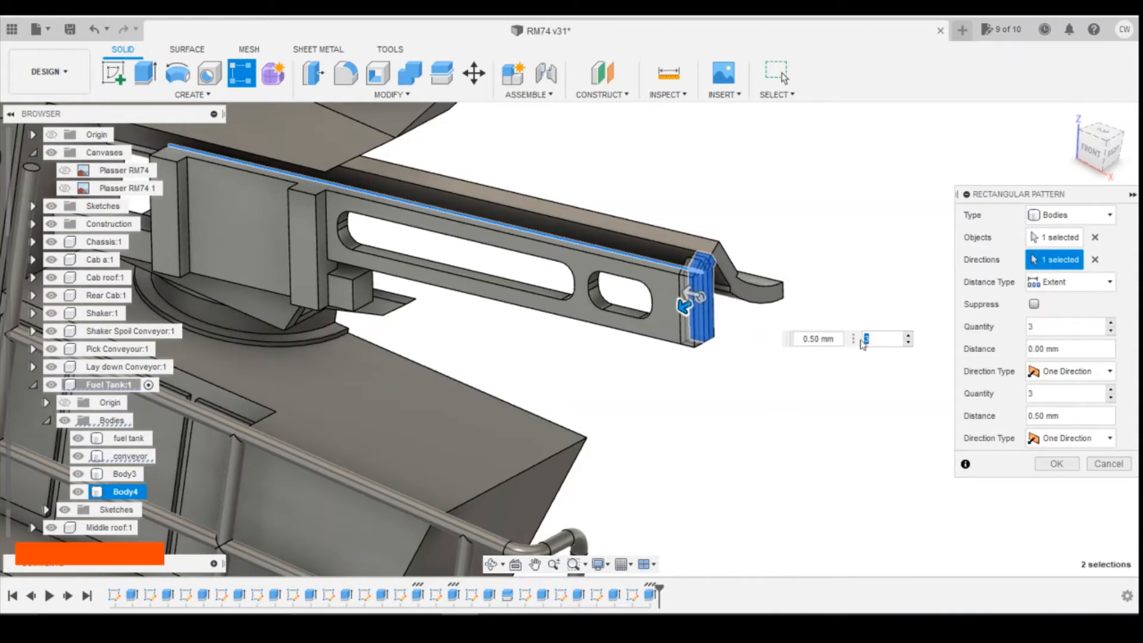
left_click(93, 28)
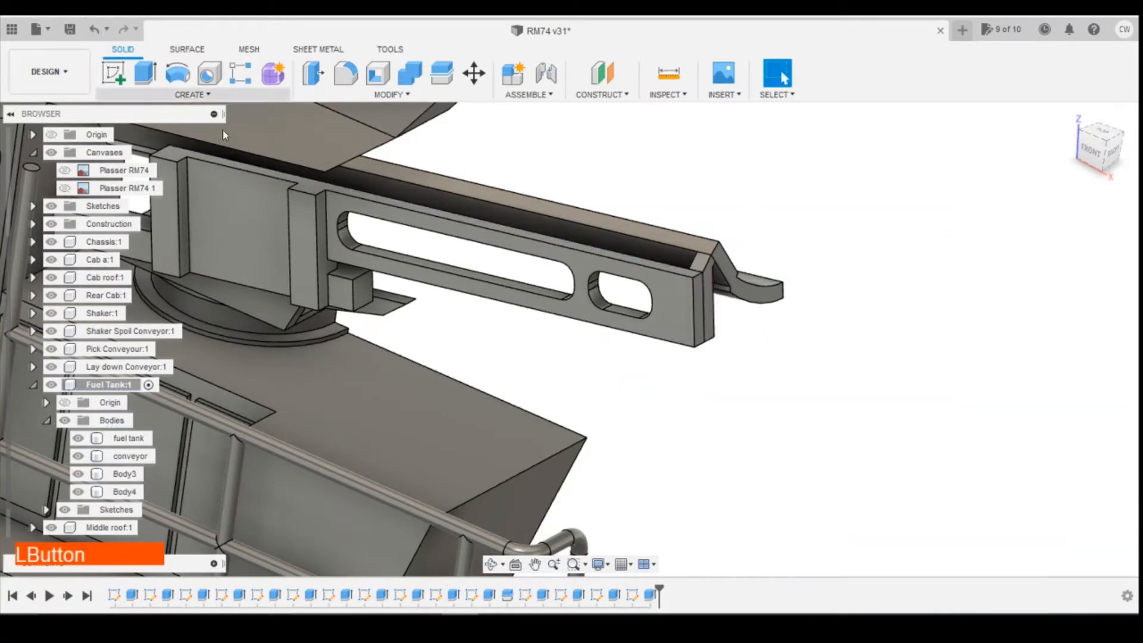
Start a rectangular pattern of bodies with the support rib at the conveyor's outer end, directed along the conveyor's long upper edge.
left_click(242, 73)
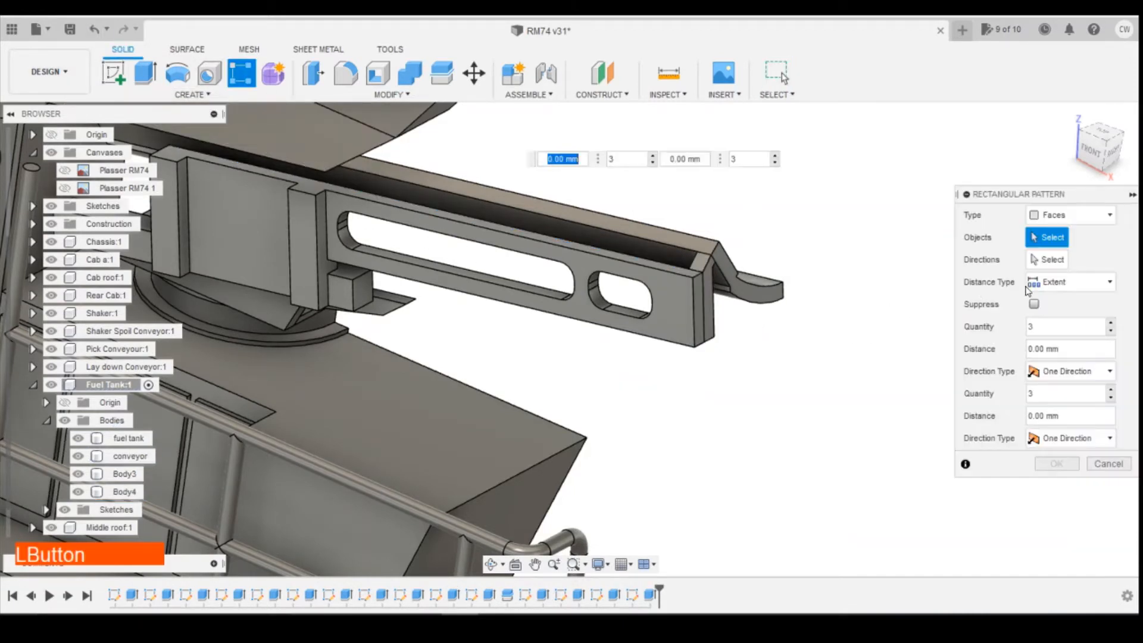
left_click(1097, 215)
left_click(1057, 251)
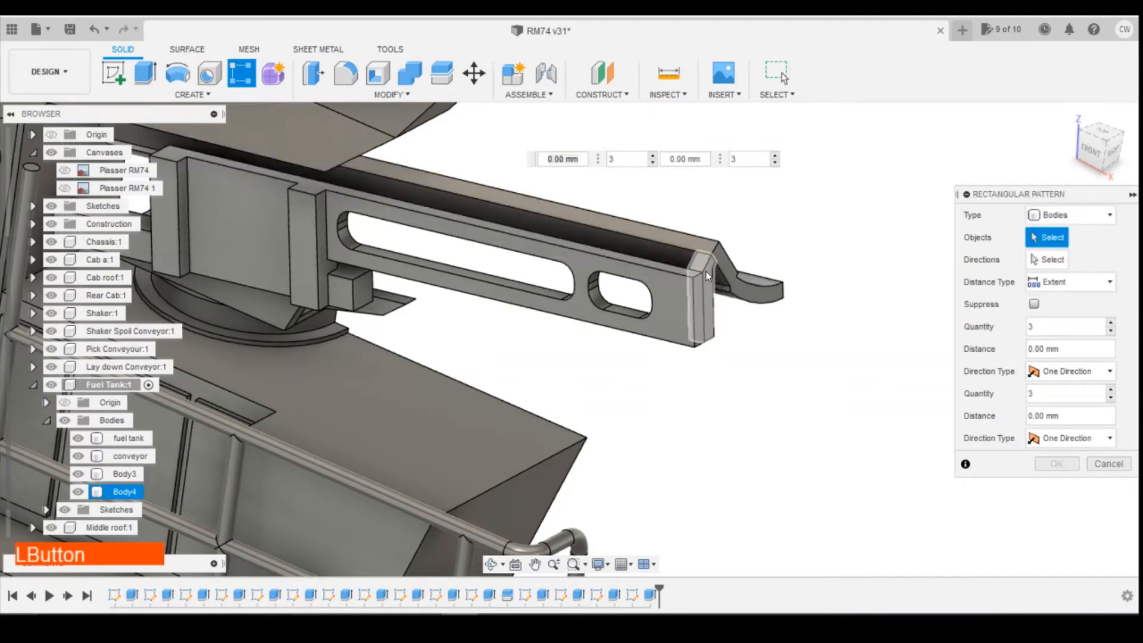
left_click(125, 492)
left_click(1045, 259)
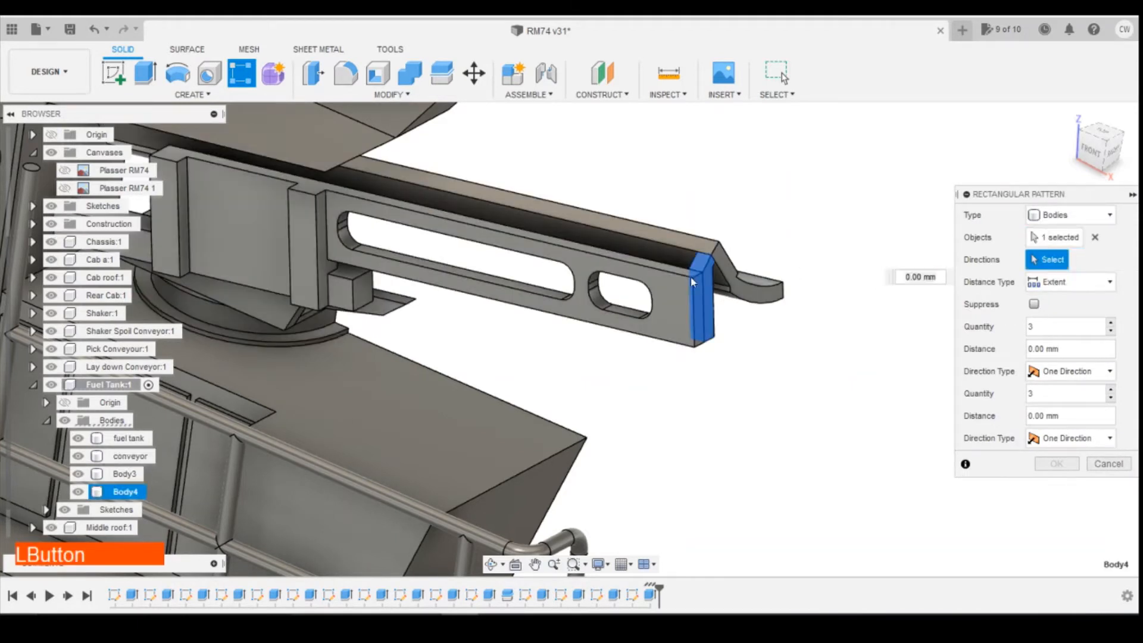
left_click(649, 262)
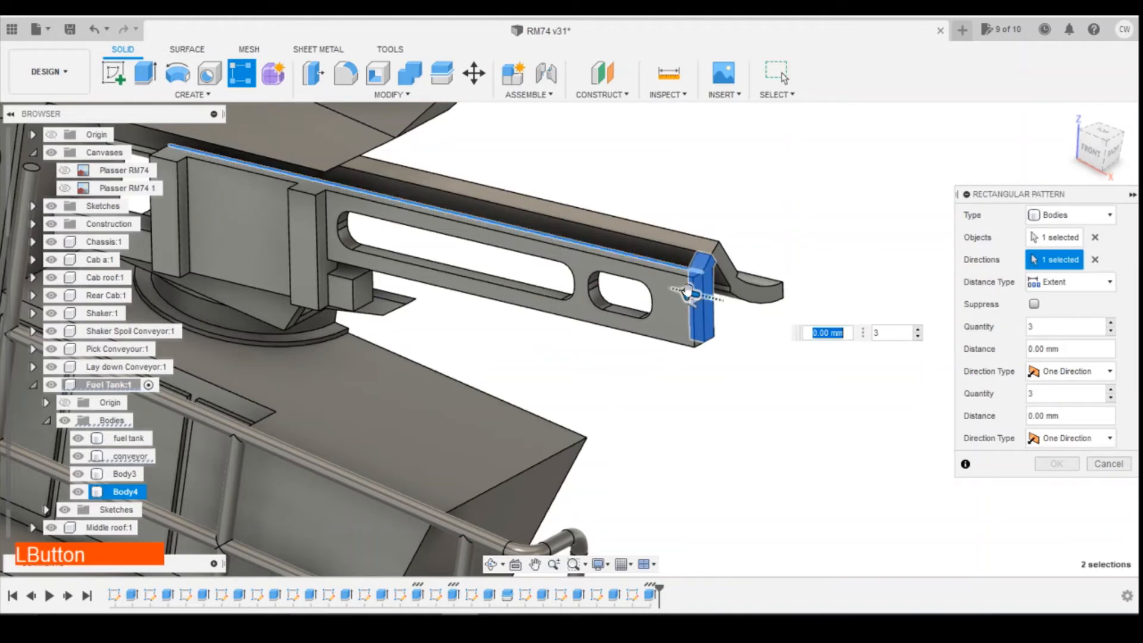
Set the rib pattern to a quantity of 2 over a 2.50 mm extent towards the cab and create it.
left_click_drag(686, 286, 641, 284)
type("2")
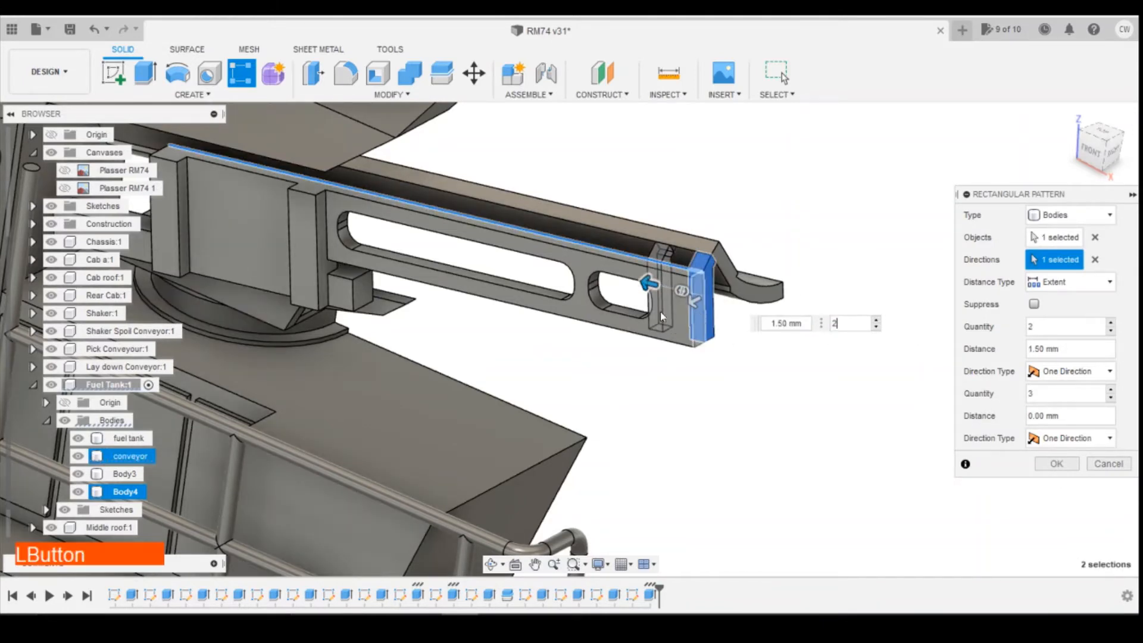
scroll(660, 312, "up", 5)
left_click(1092, 153)
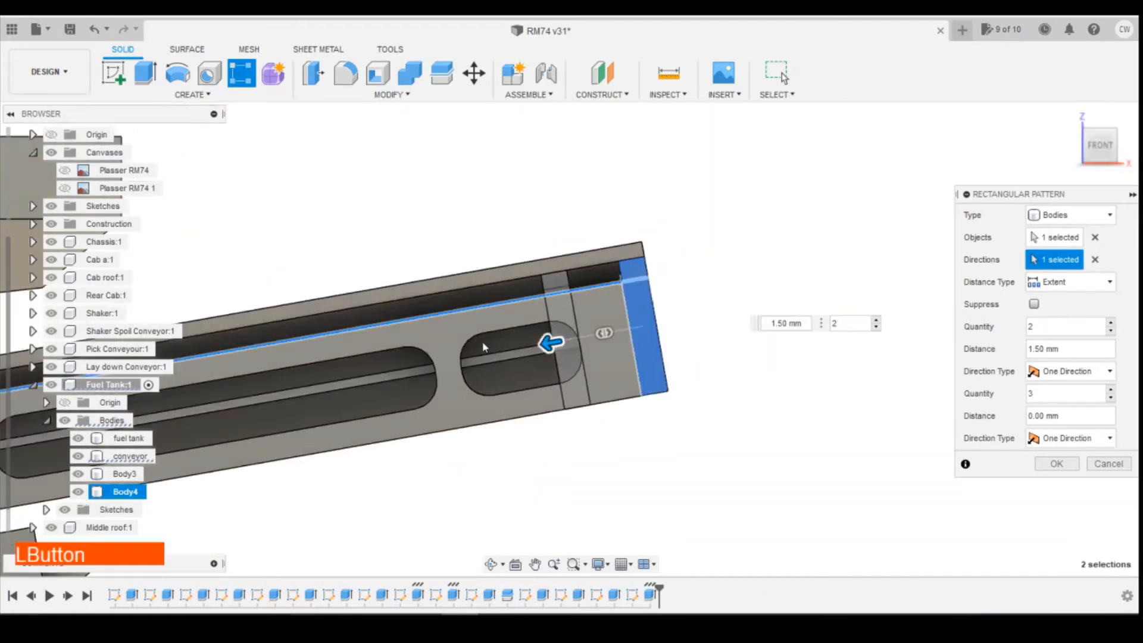
left_click_drag(538, 353, 499, 326)
scroll(543, 356, "up", 2)
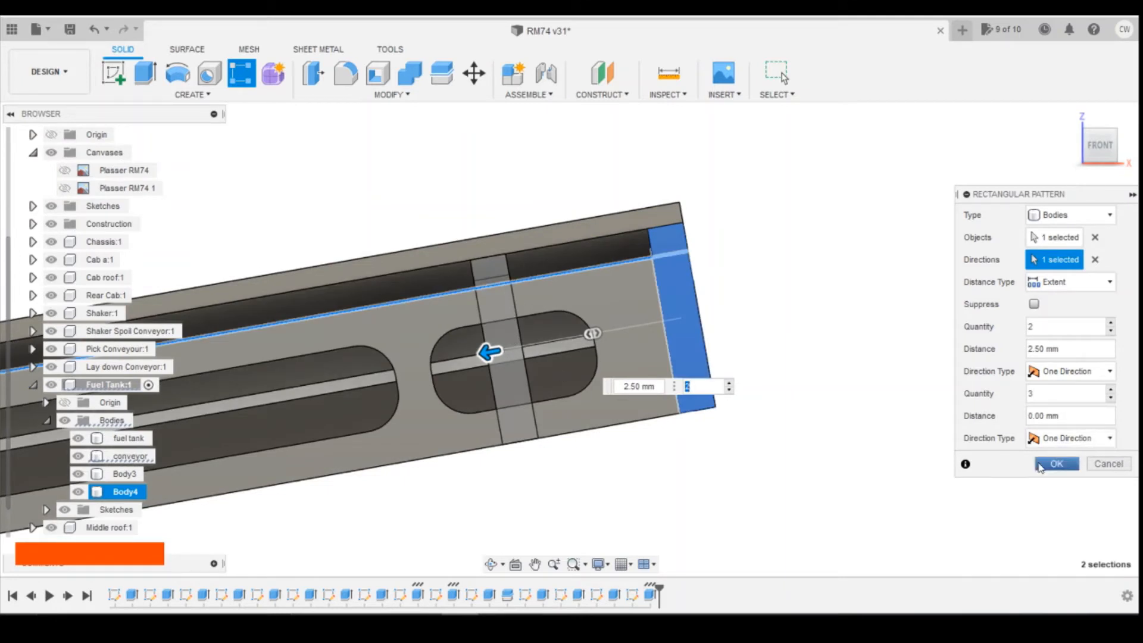
left_click(1056, 464)
scroll(1090, 439, "down", 2)
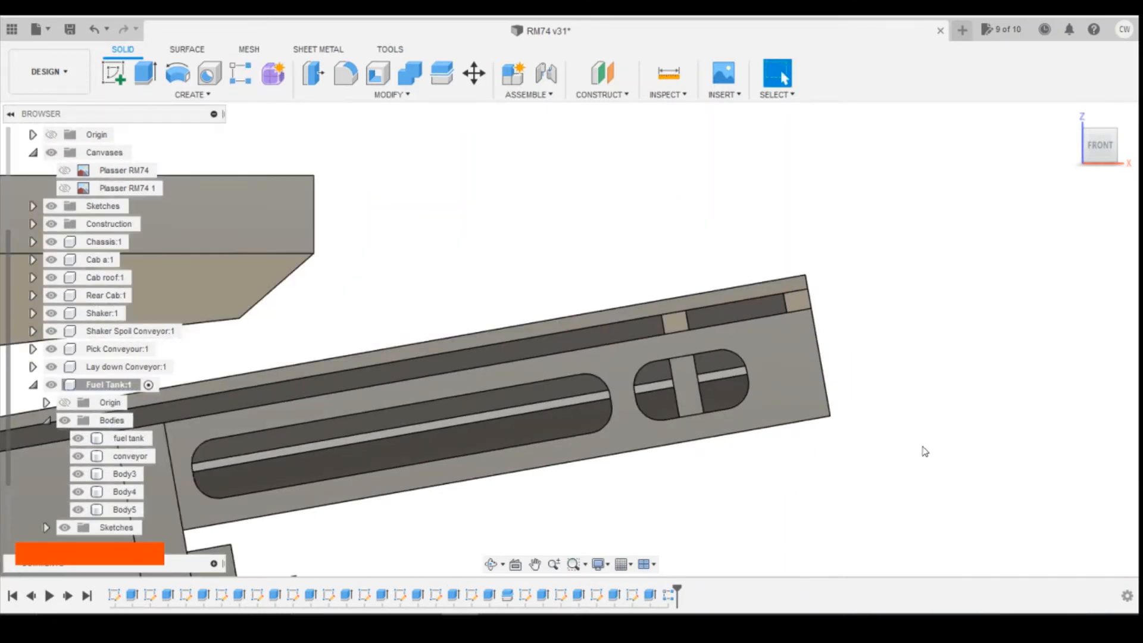
Start a rectangular pattern of the second rib along the conveyor's upper edge, checking the support spacing in rm74019.jpg in Photos before returning to Fusion 360.
left_click(241, 73)
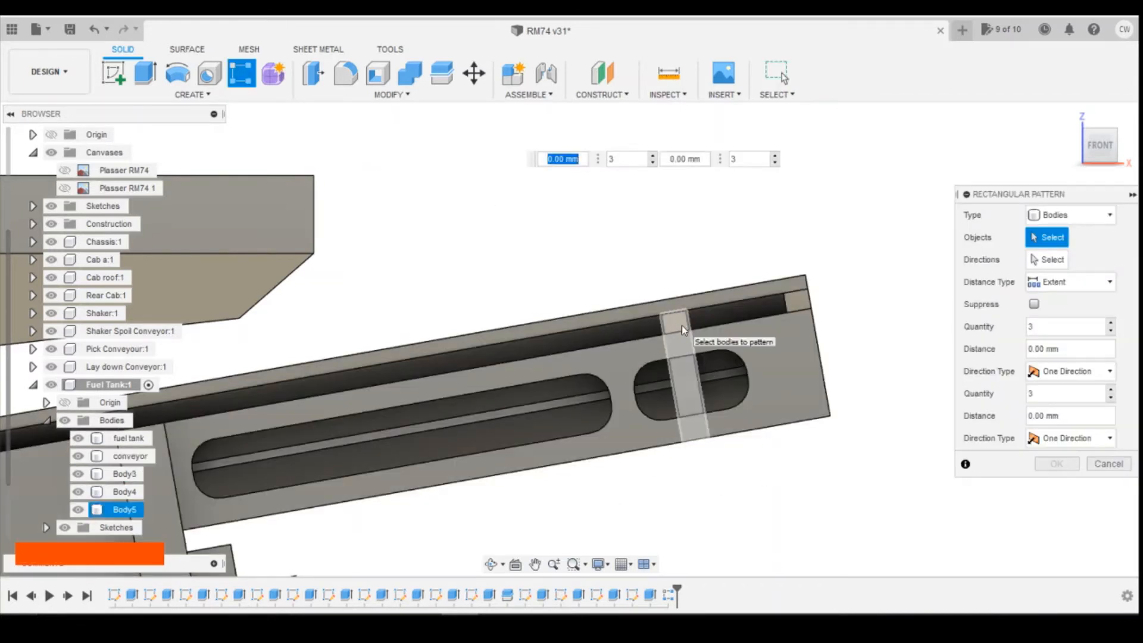
left_click(681, 323)
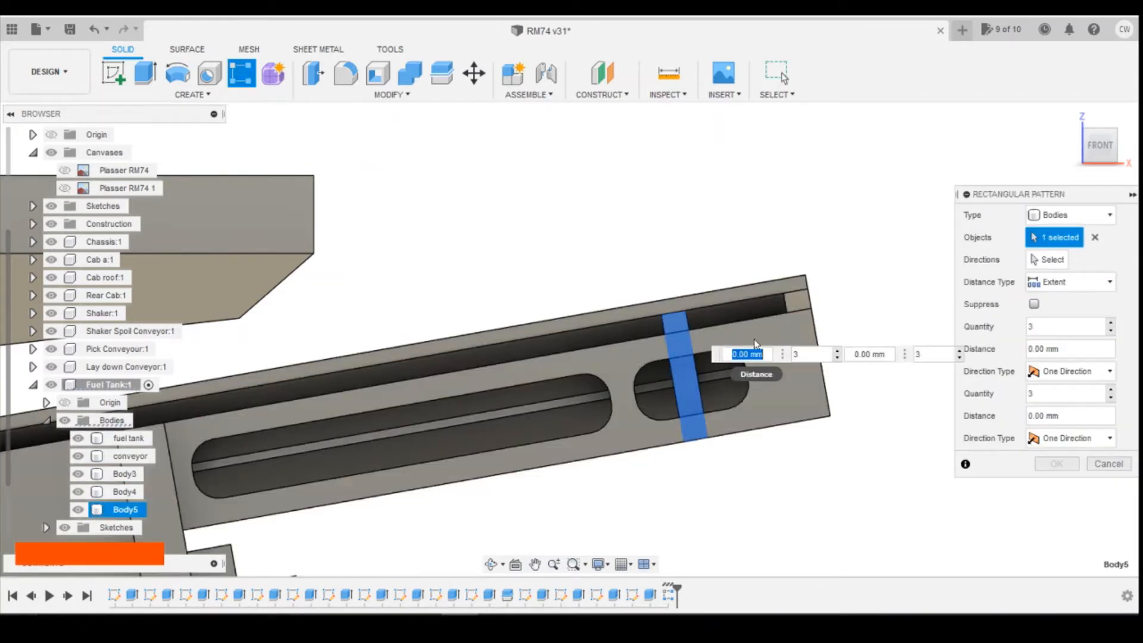
left_click(1043, 260)
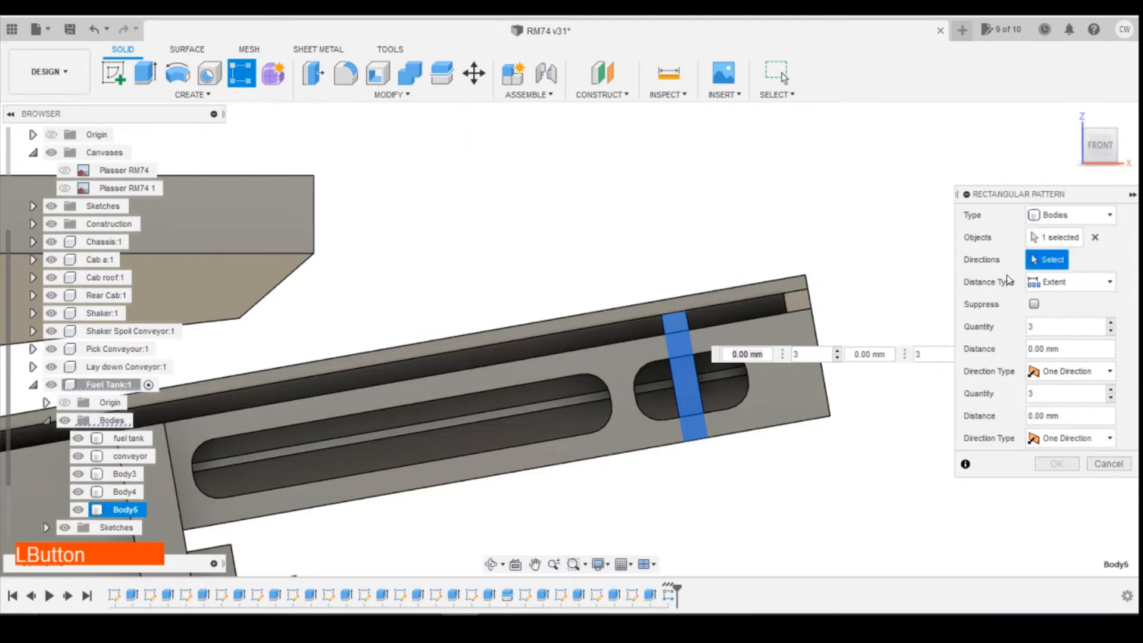
left_click(584, 352)
mouse_move(495, 627)
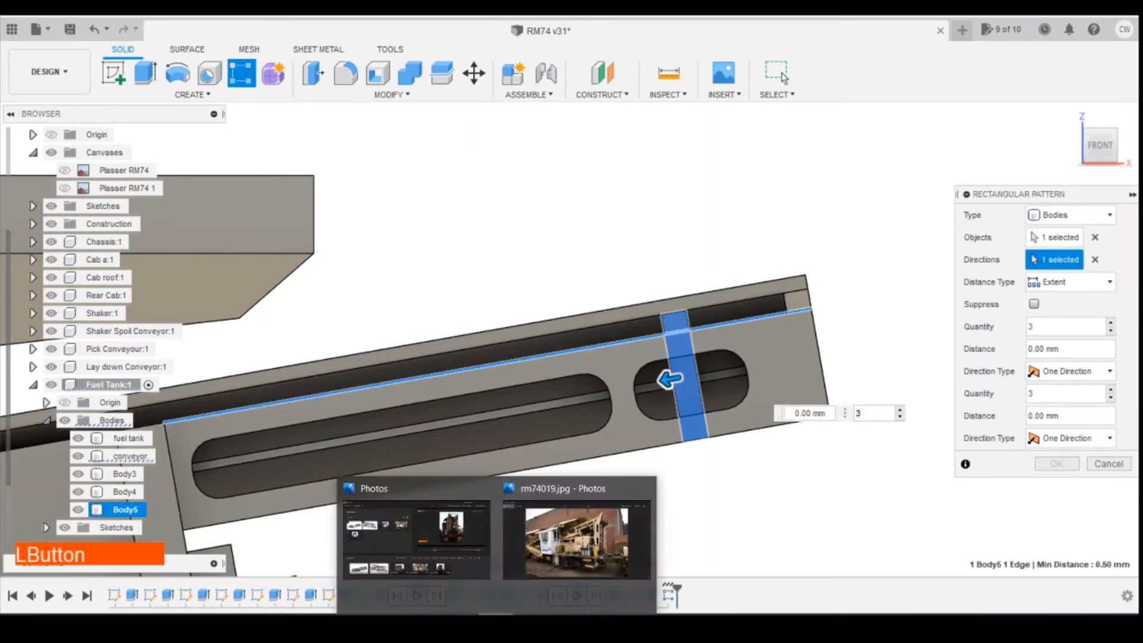
left_click(570, 545)
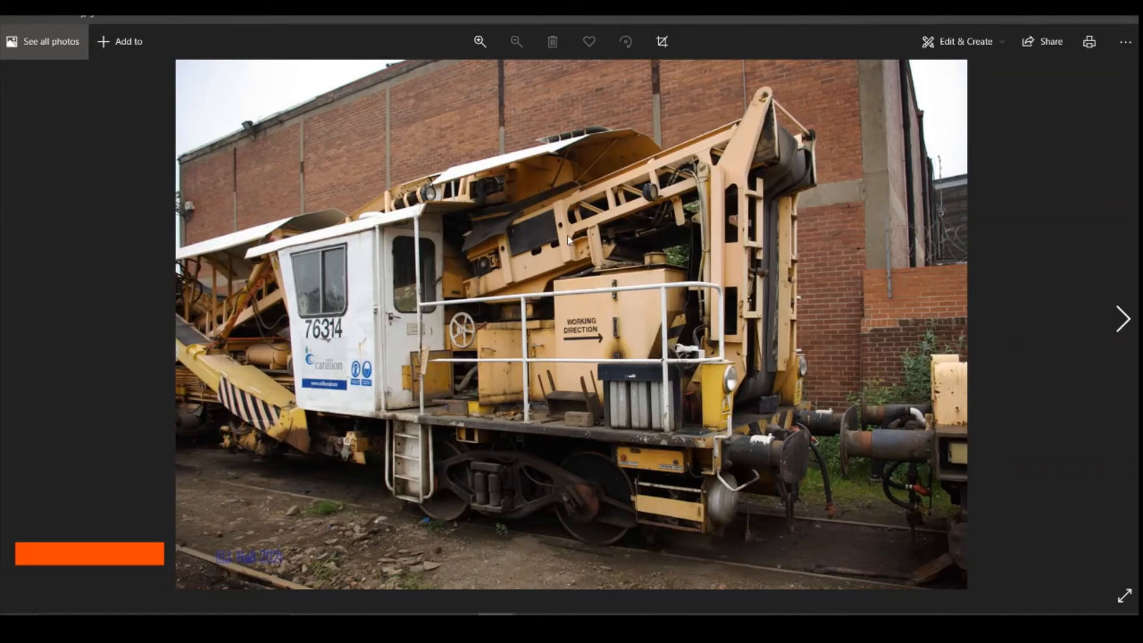
left_click(460, 627)
Set the second rib's pattern to a quantity of 3 over a 10.25 mm extent towards the cab and create it.
scroll(632, 395, "down", 3)
left_click_drag(644, 386, 331, 449)
scroll(338, 425, "up", 2)
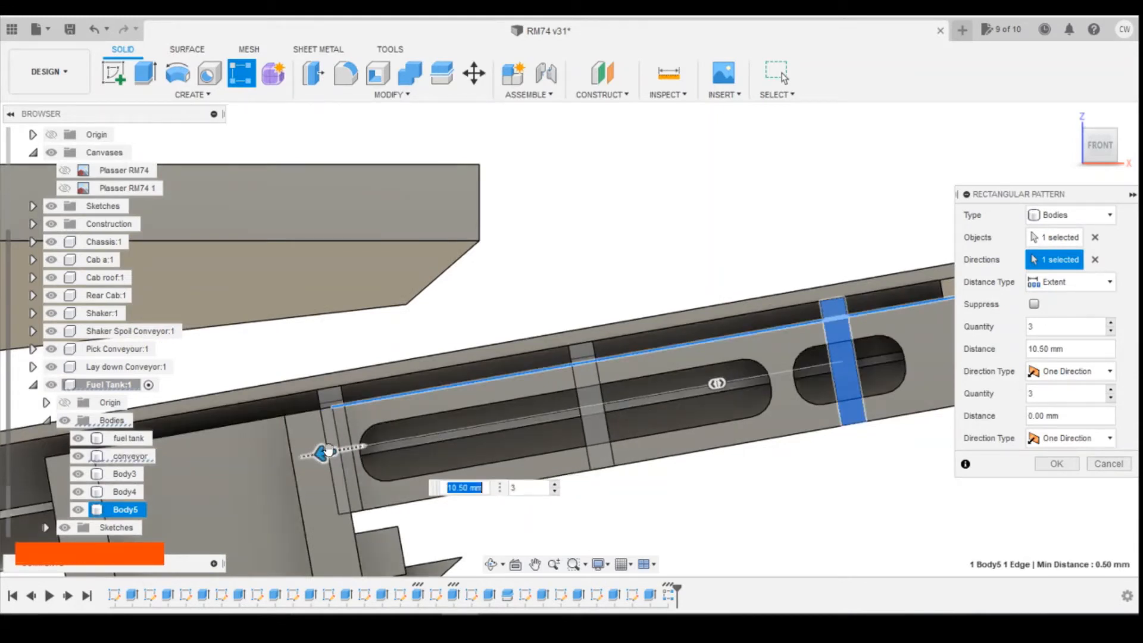
key("Tab")
left_click(457, 488)
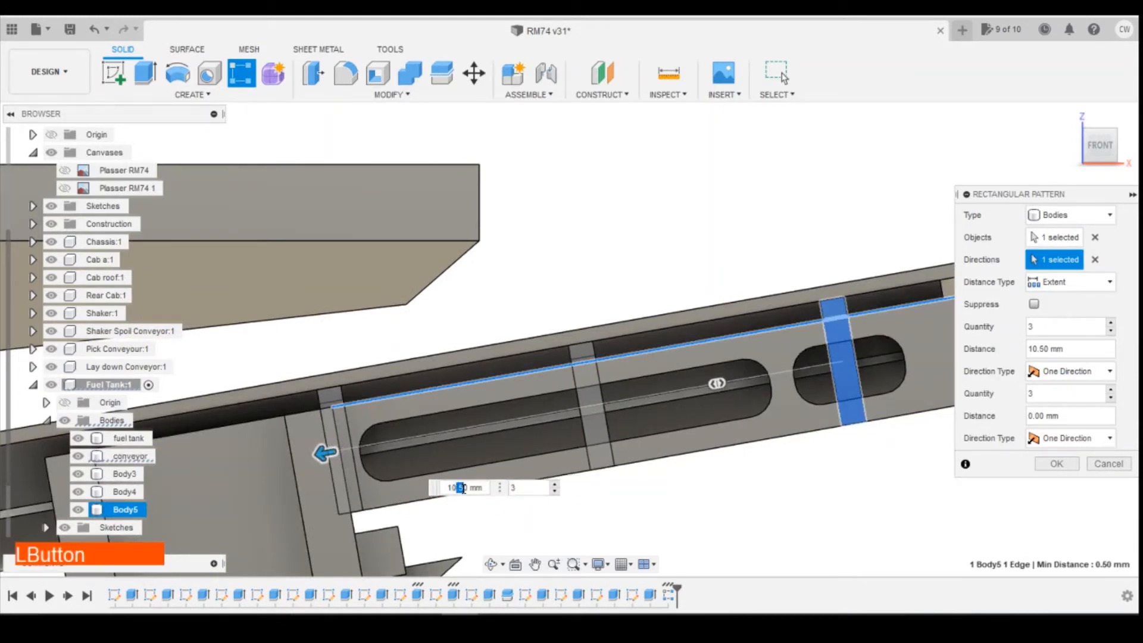
type(".25")
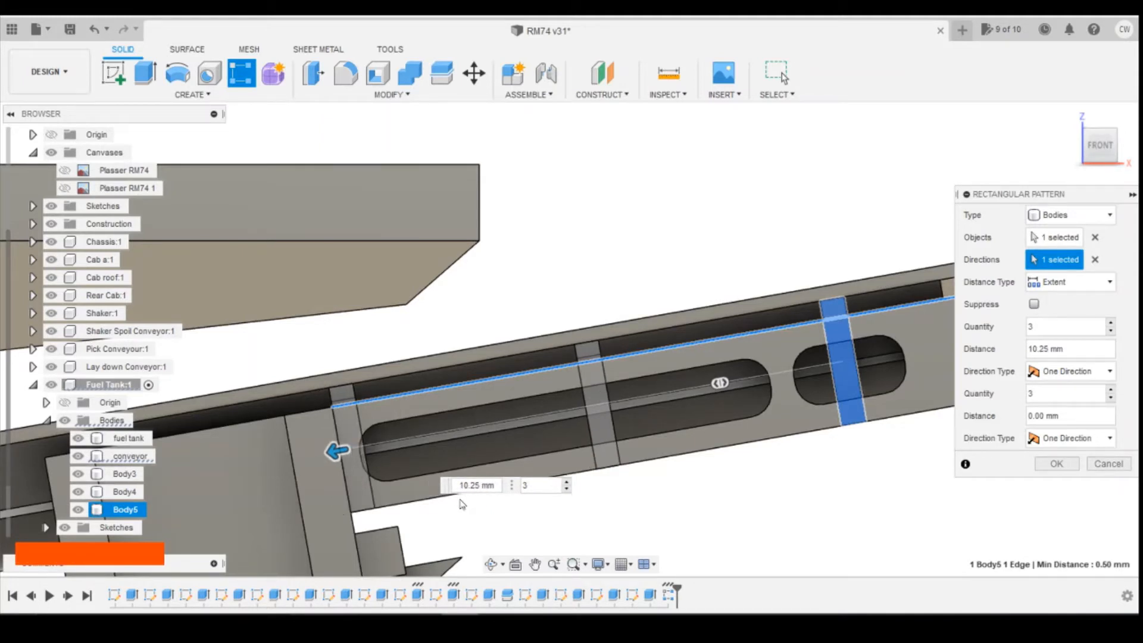
left_click(1057, 464)
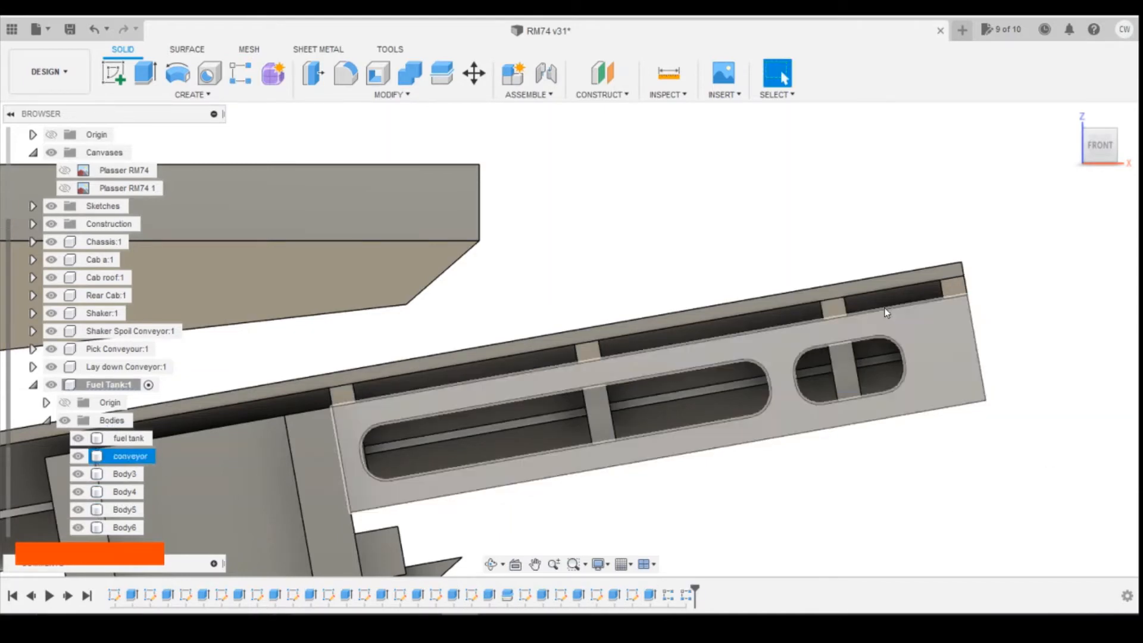
Compare the patterned ribs with the real conveyor's supports in the reference photo rm74019.jpg in Photos, and return to Fusion 360.
mouse_move(1101, 147)
left_mouse_down()
mouse_move(1025, 142)
mouse_move(946, 163)
mouse_move(944, 226)
left_mouse_up()
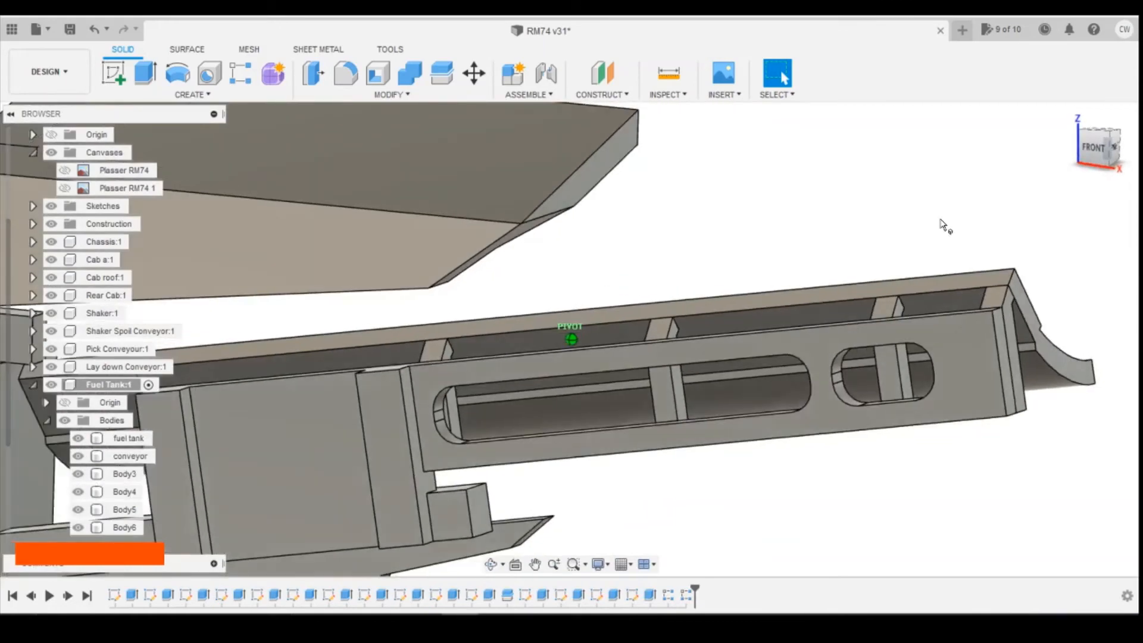
scroll(485, 433, "down", 3)
left_click(495, 621)
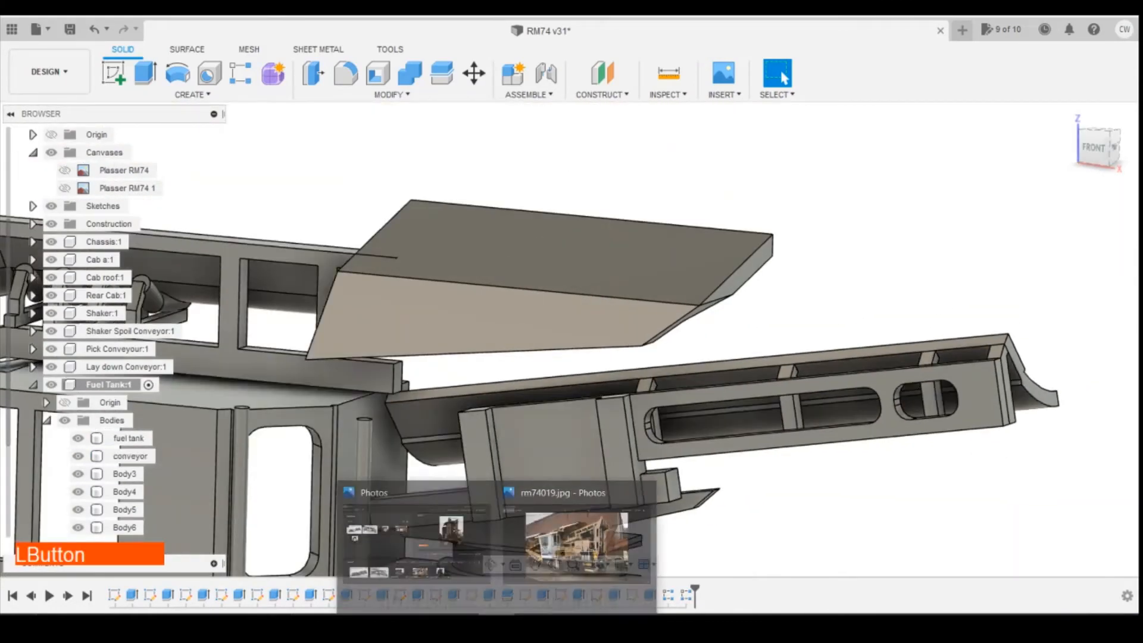
left_click(551, 540)
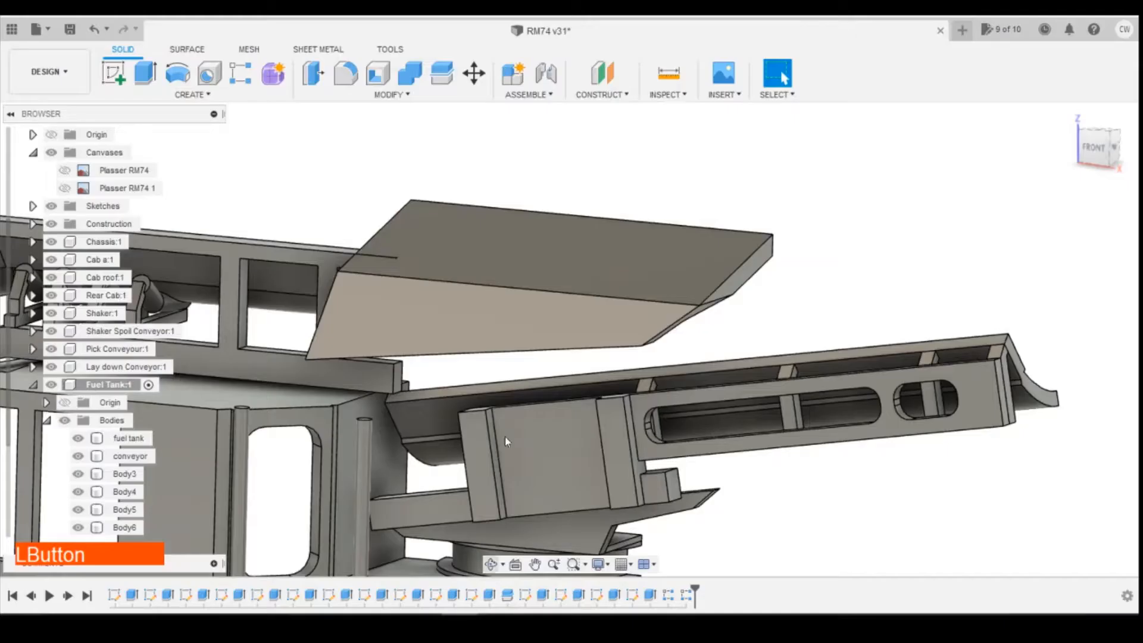
left_click(633, 408)
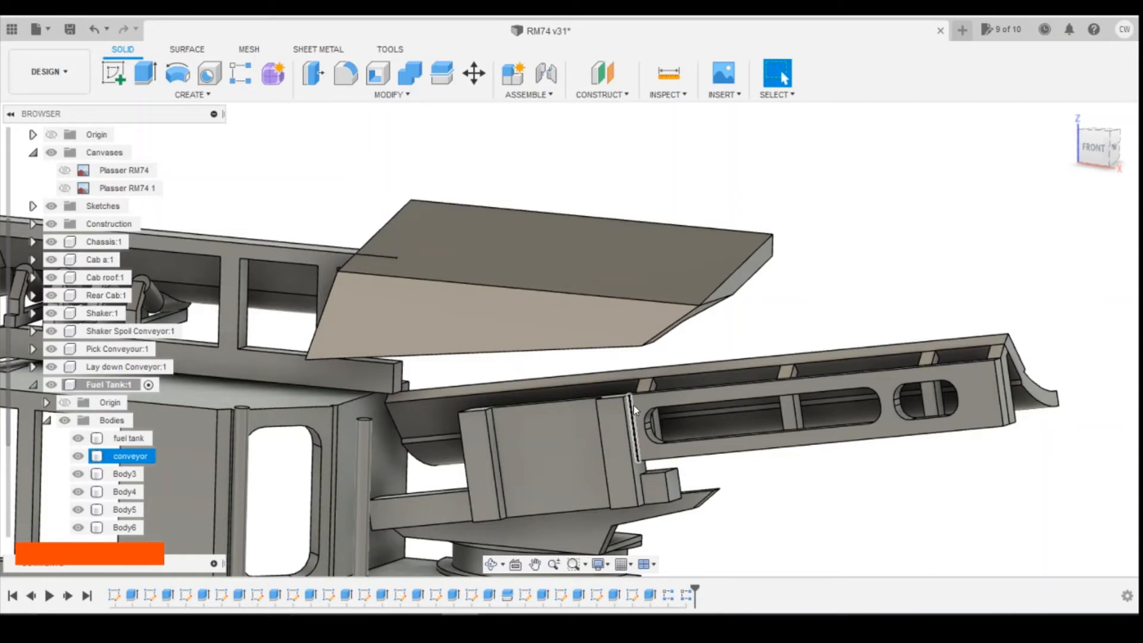
Edit the second rib's pattern, setting its quantity to 5 and extending its distance to 19.00 mm.
left_click(683, 595)
right_click(683, 595)
left_click(724, 510)
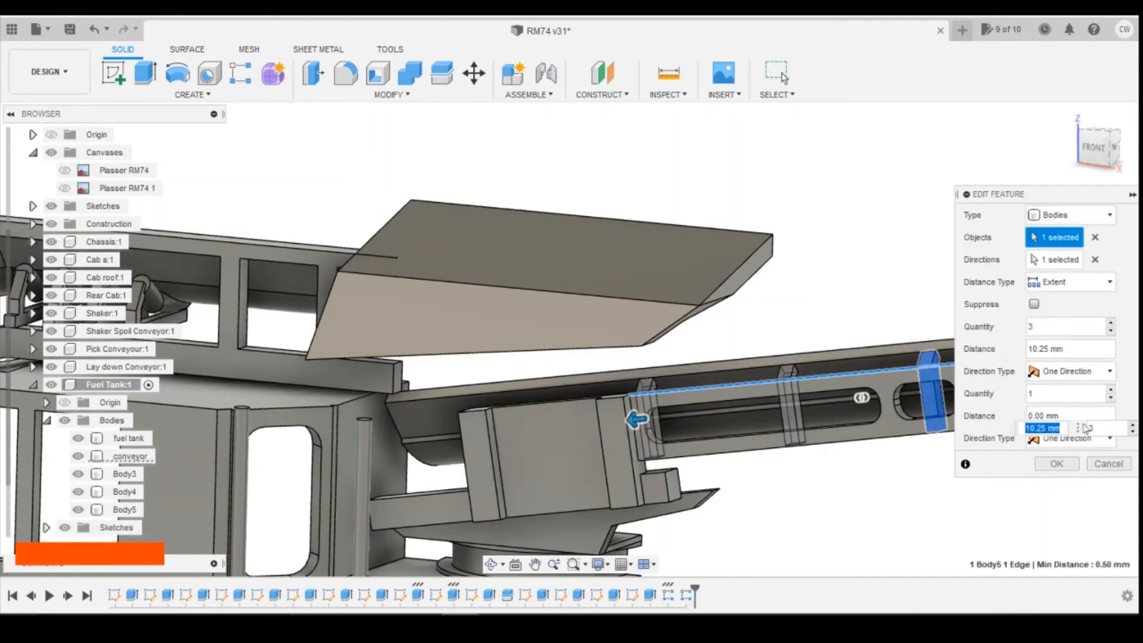
left_click(1131, 424)
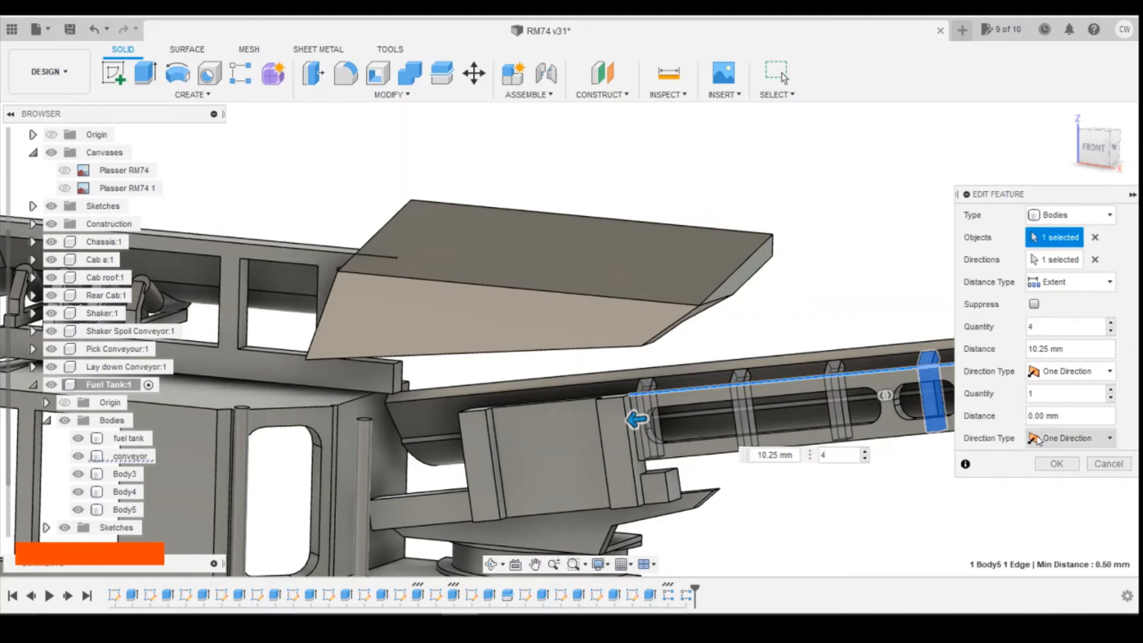
left_click_drag(636, 419, 395, 433)
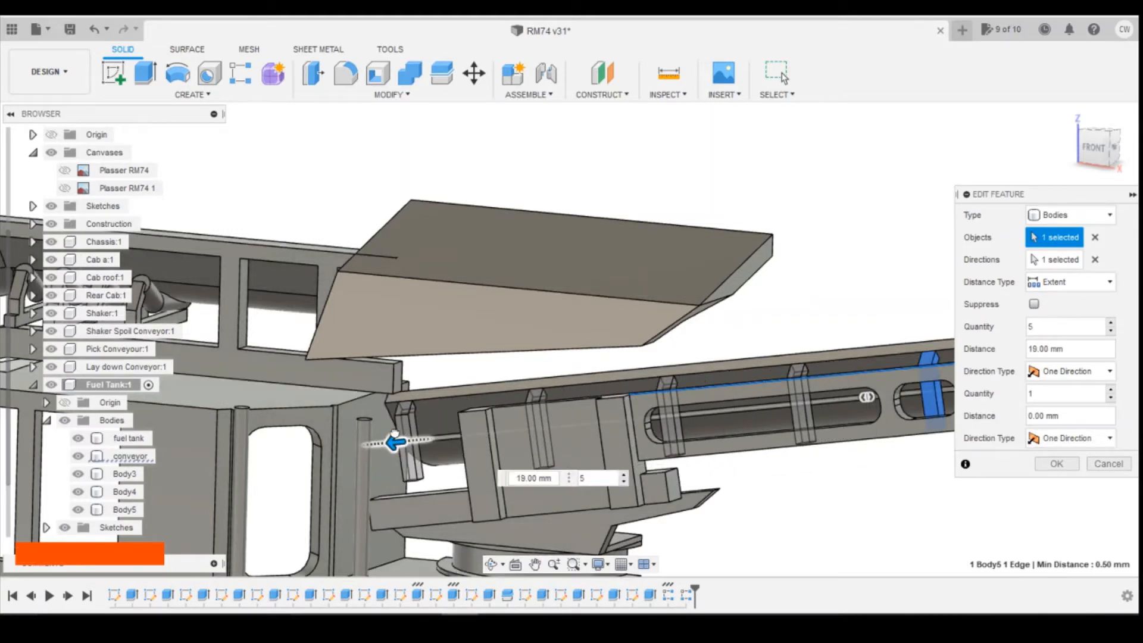
Adjust the pattern's distance to 19.50 mm to place the last rib at the conveyor cover's inner end.
left_click(1094, 147)
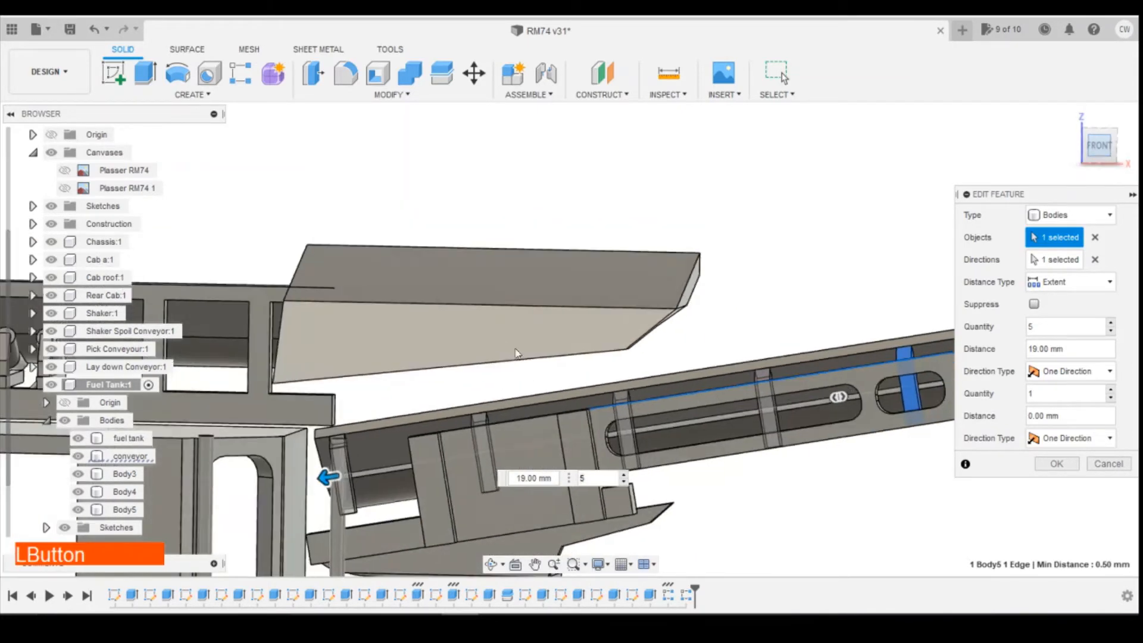
scroll(291, 464, "up", 3)
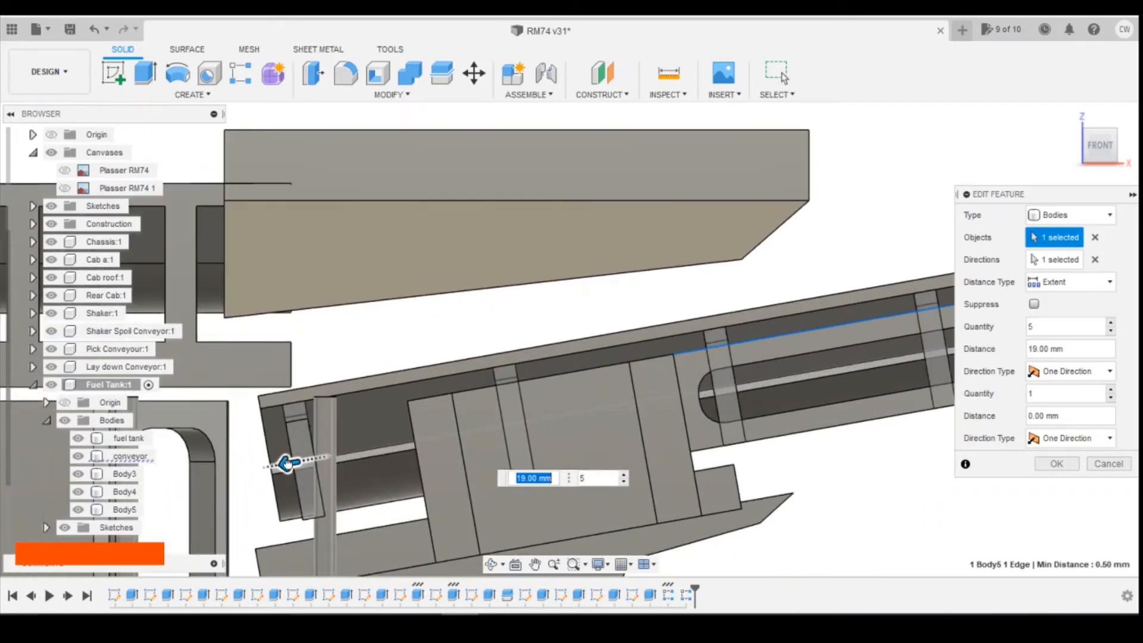
left_click_drag(287, 465, 275, 466)
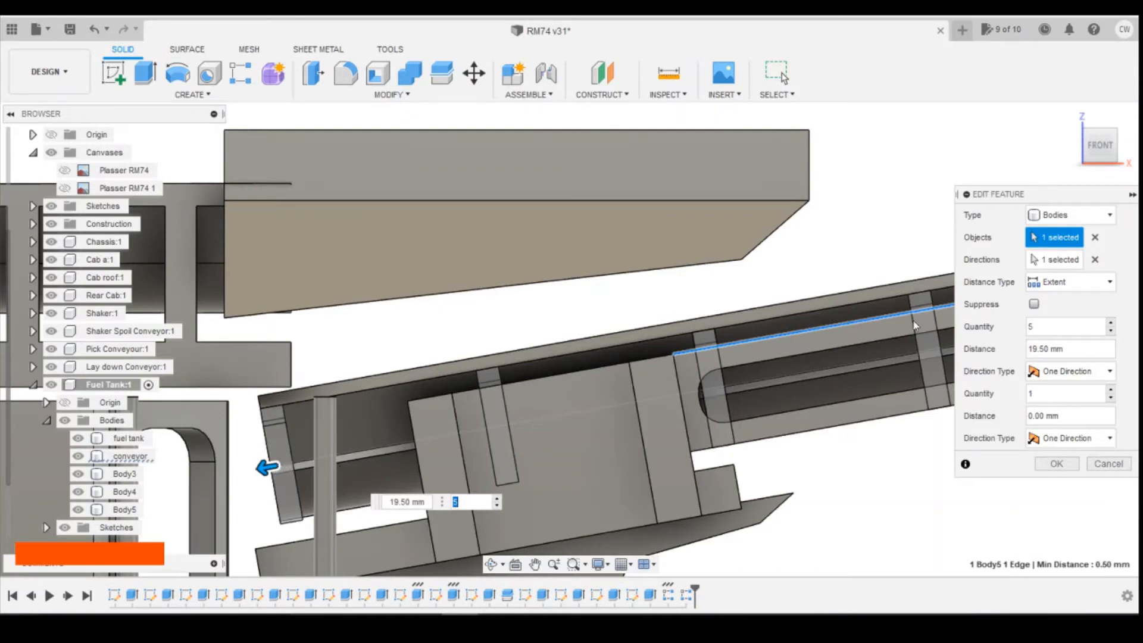
left_click_drag(267, 467, 284, 464)
left_click_drag(1103, 153, 1113, 149)
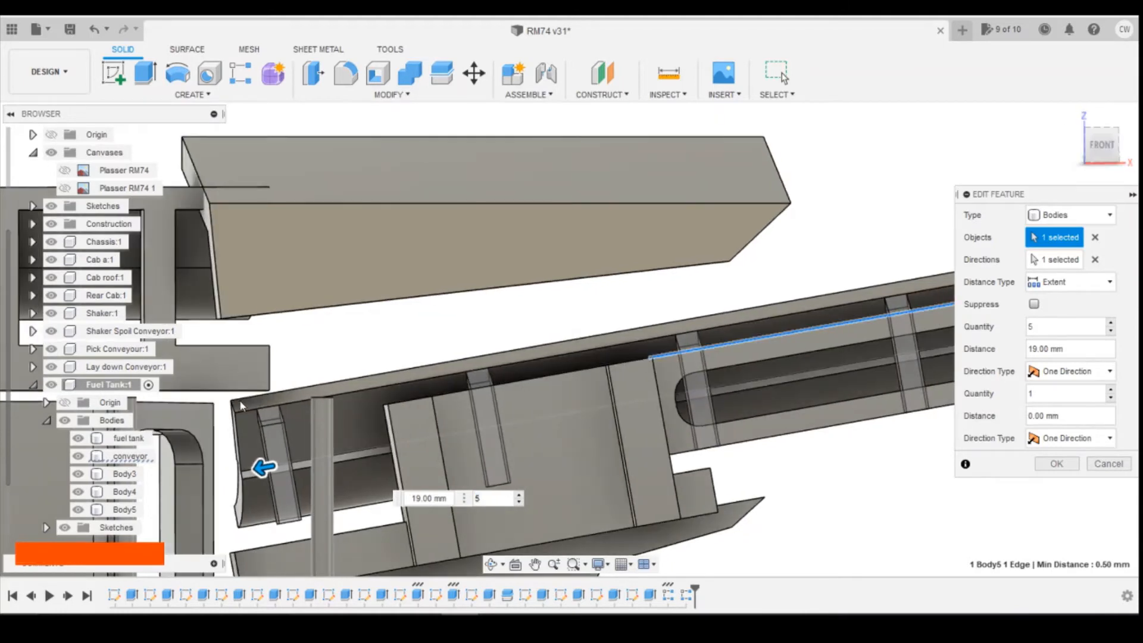
scroll(263, 471, "up", 5)
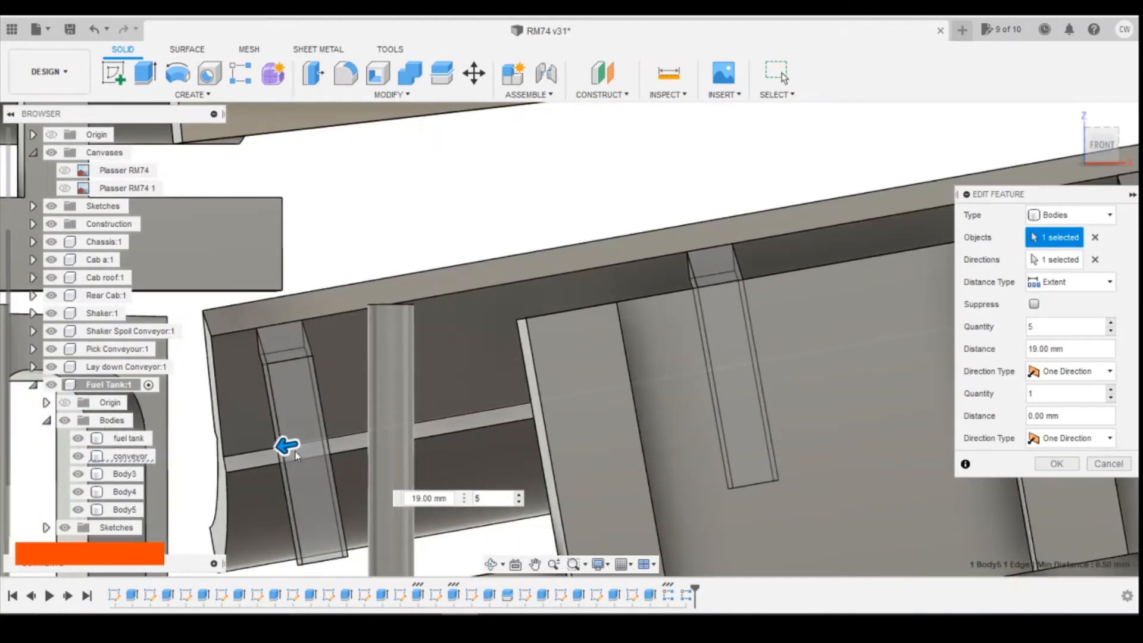
left_click_drag(295, 456, 244, 455)
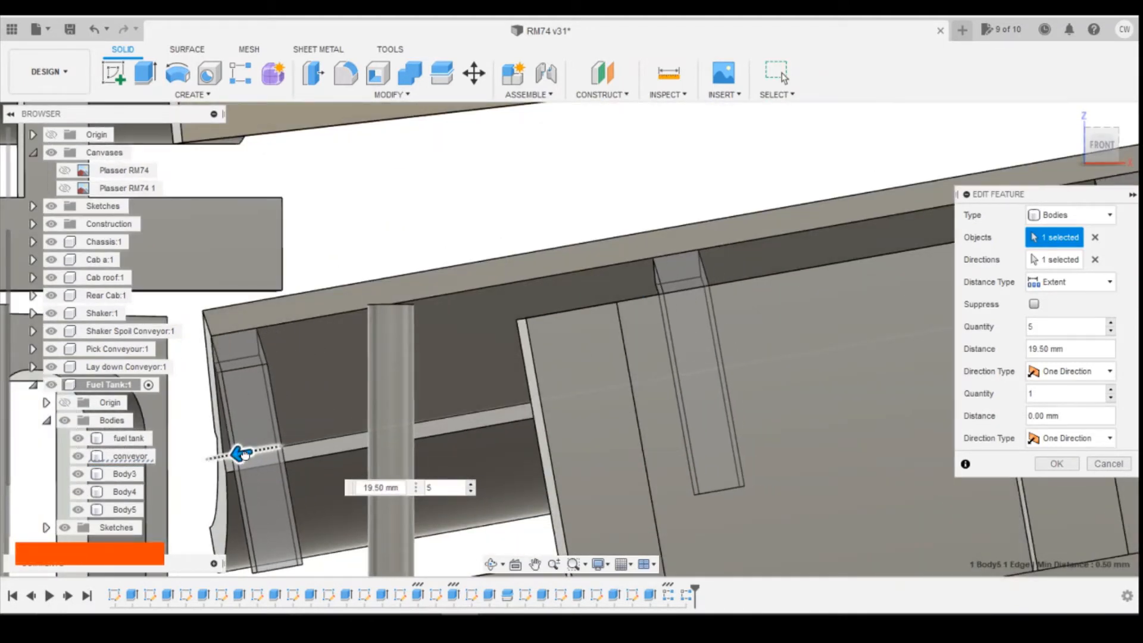
Check the last rib's fit against the cover's inner end, accept the pattern edit and inspect the ribs along the conveyor.
scroll(219, 345, "up", 6)
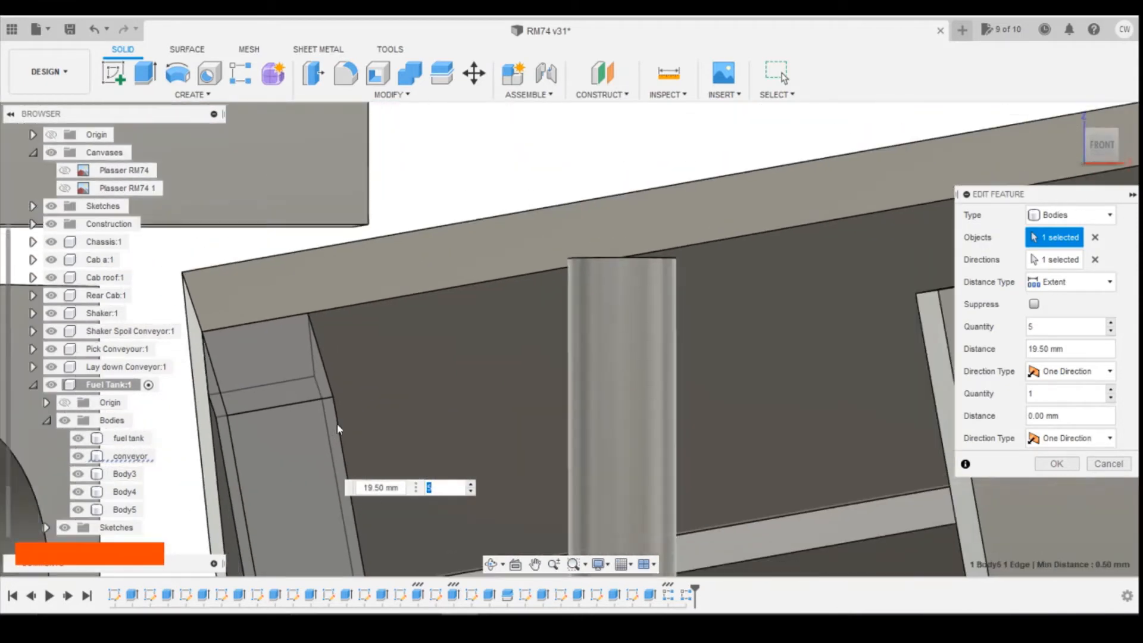
scroll(336, 423, "up", 3)
scroll(188, 382, "up", 4)
scroll(393, 362, "up", 2)
scroll(315, 366, "up", 3)
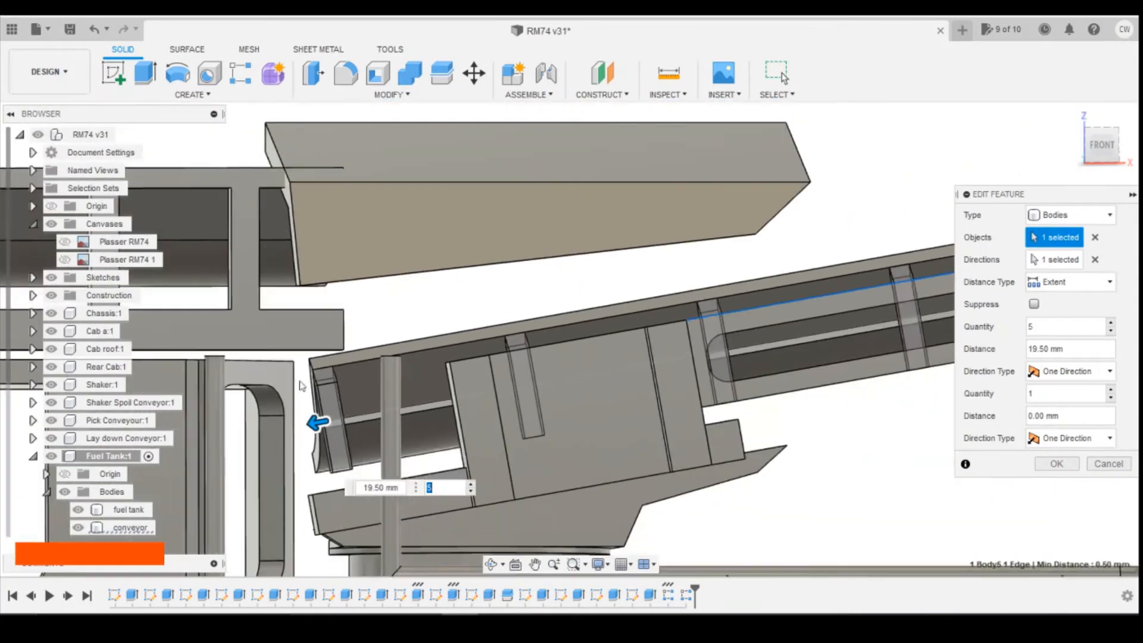
scroll(301, 385, "up", 2)
scroll(328, 389, "up", 3)
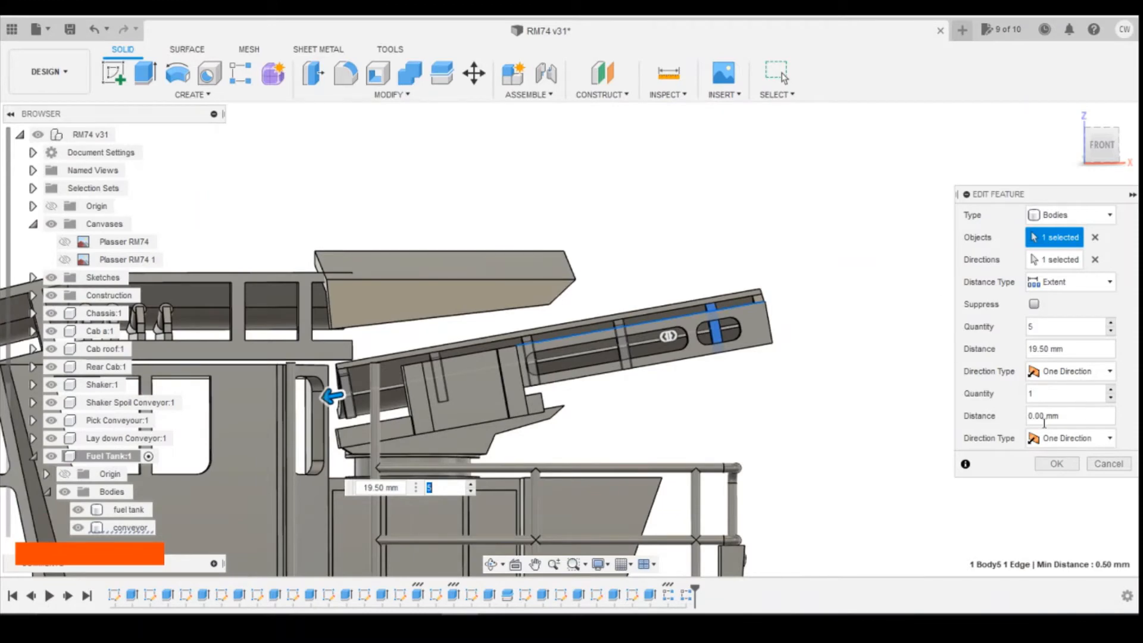
left_click(1056, 463)
scroll(663, 401, "up", 3)
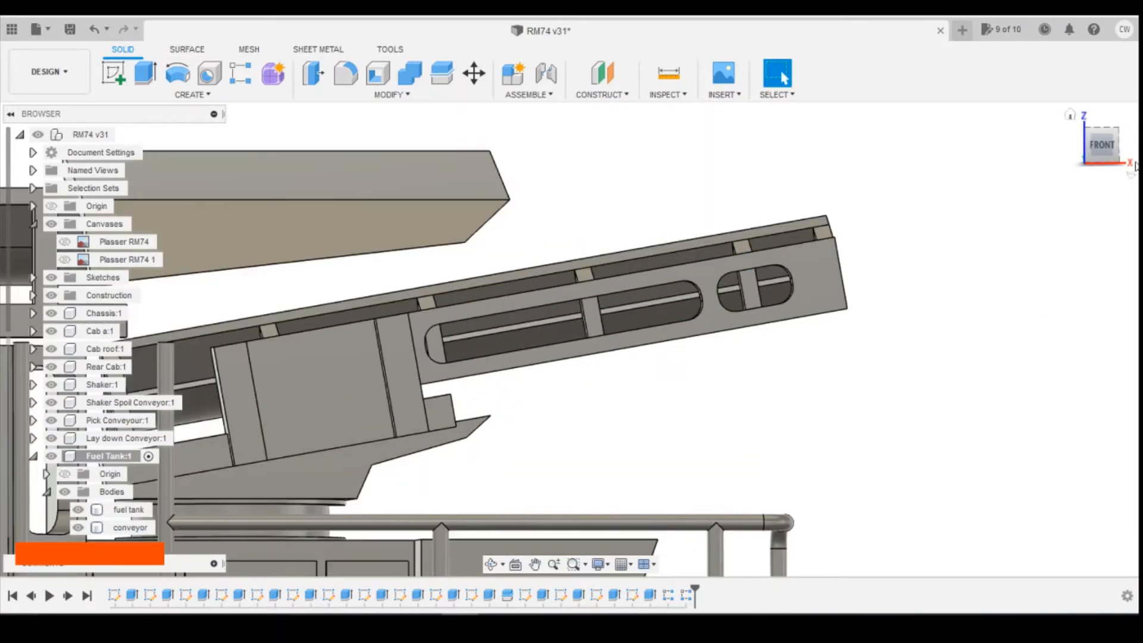
middle_click_drag(572, 332, 537, 387, "shift")
middle_click_drag(290, 466, 287, 467, "shift")
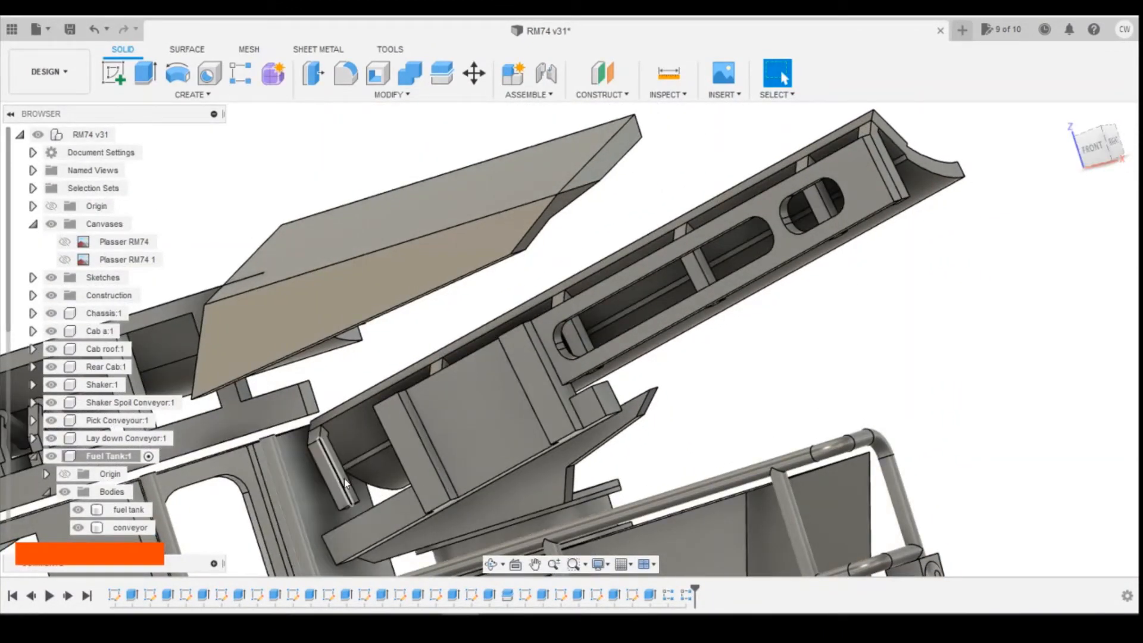
Remove the rib body Body9 at the inner end of the conveyor cover.
scroll(104, 497, "down", 5)
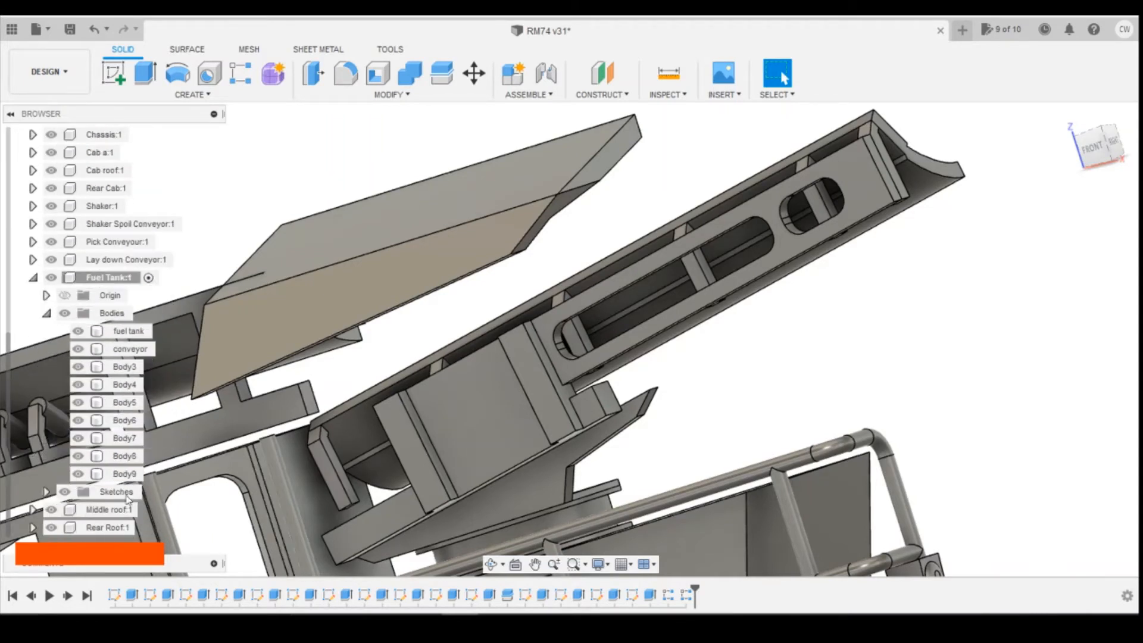
right_click(133, 476)
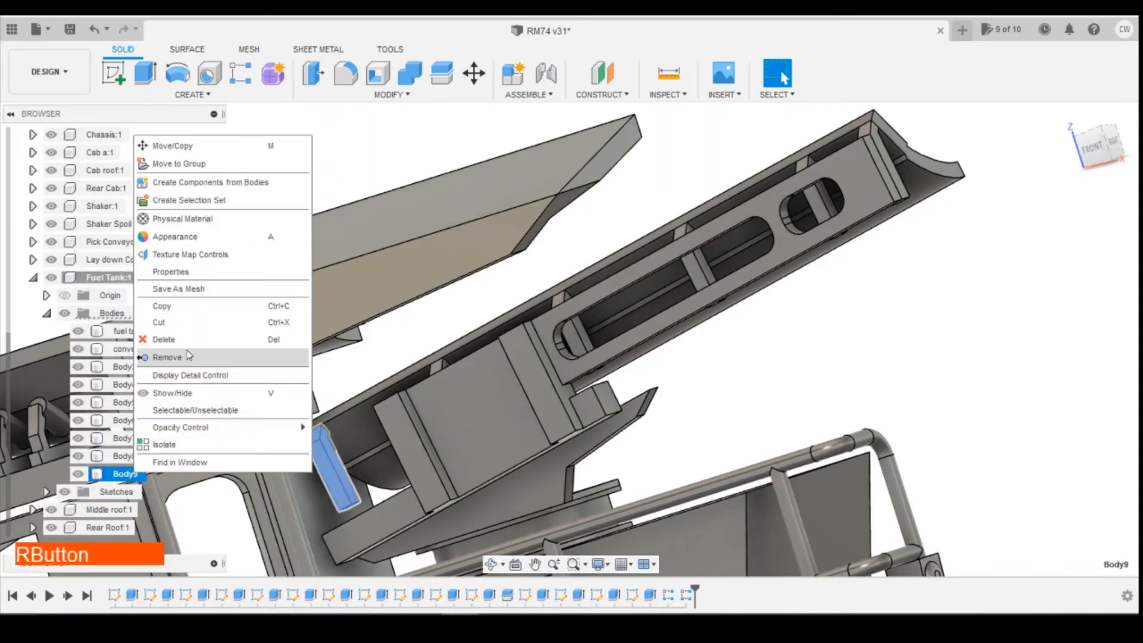
left_click(183, 357)
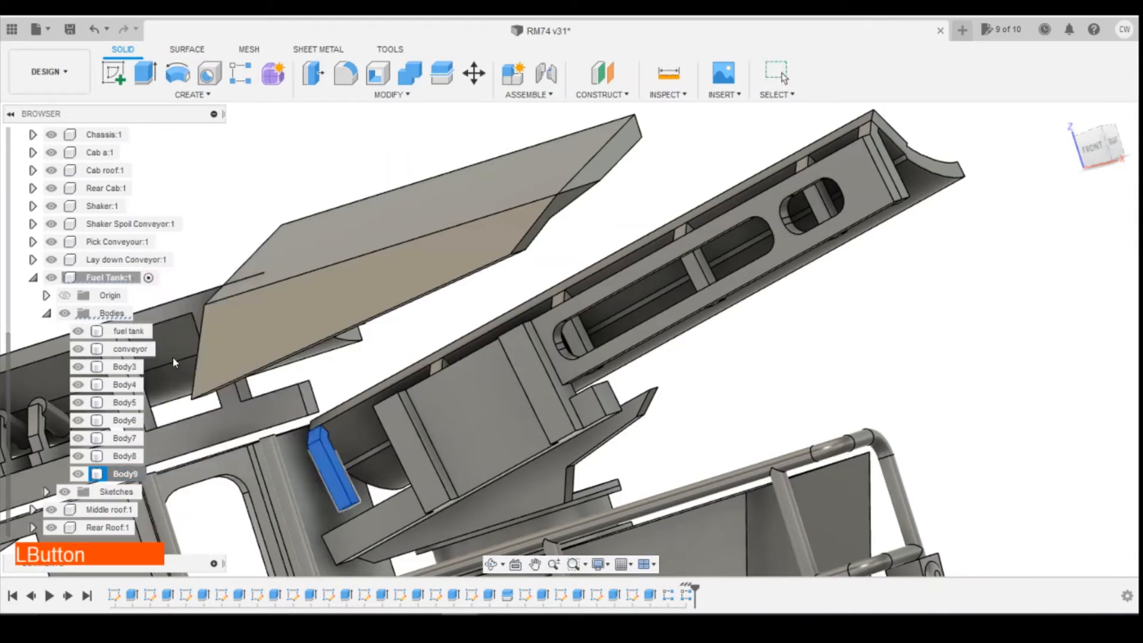
left_click(1010, 445)
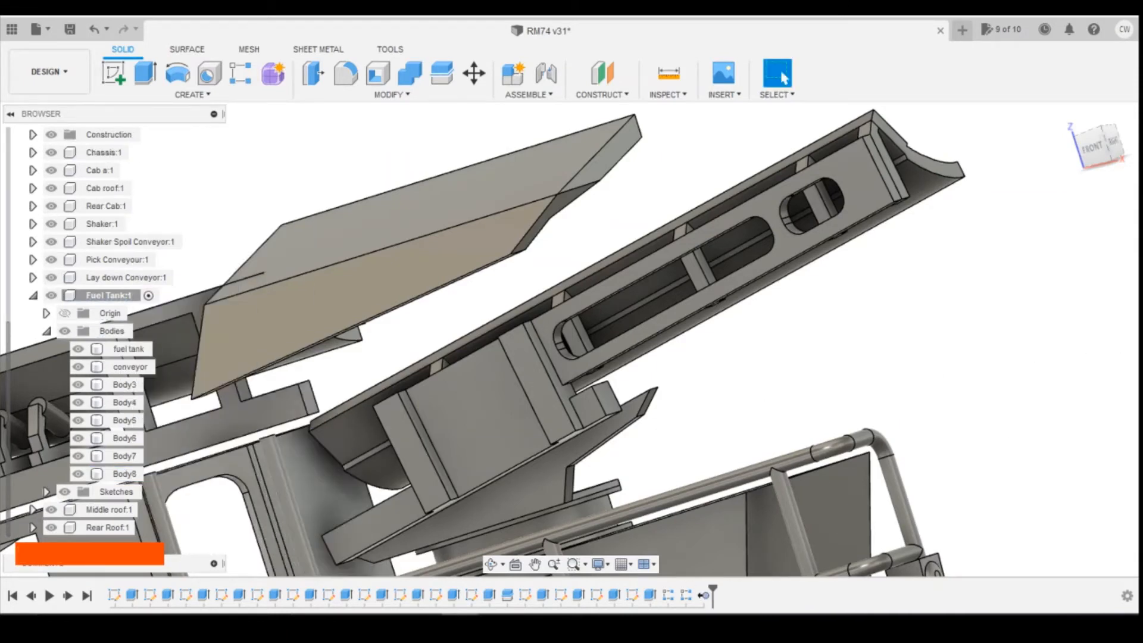
Combine the conveyor body with the rib bodies Body3 to Body8 using the Join operation.
mouse_move(570, 339)
middle_mouse_down("shift")
mouse_move(625, 345)
mouse_move(494, 340)
middle_mouse_up("shift")
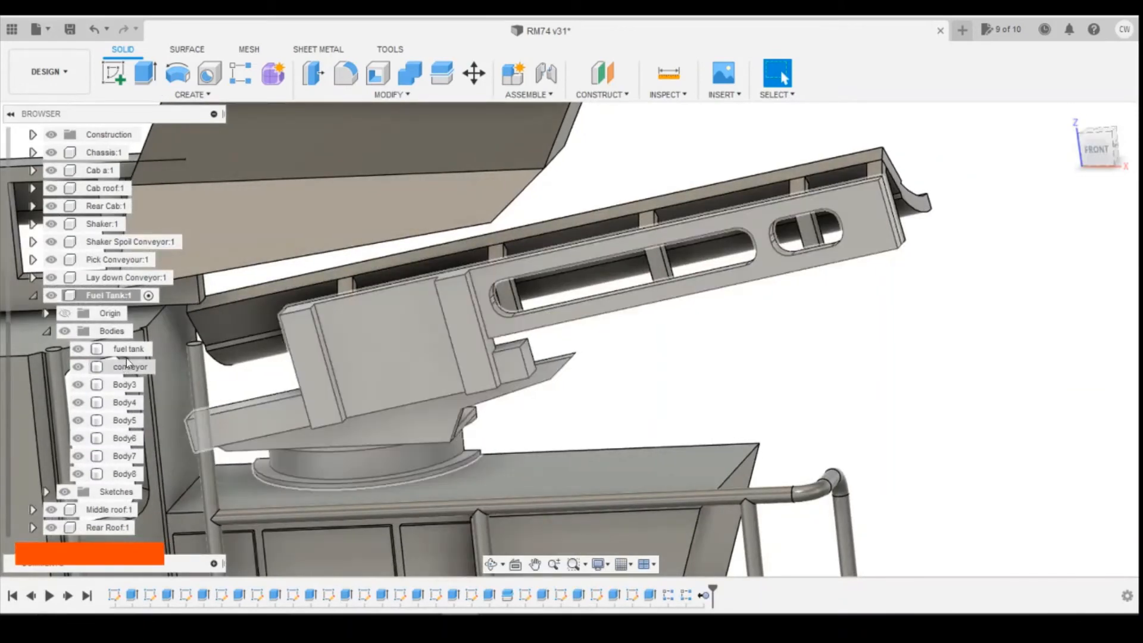
left_click(410, 73)
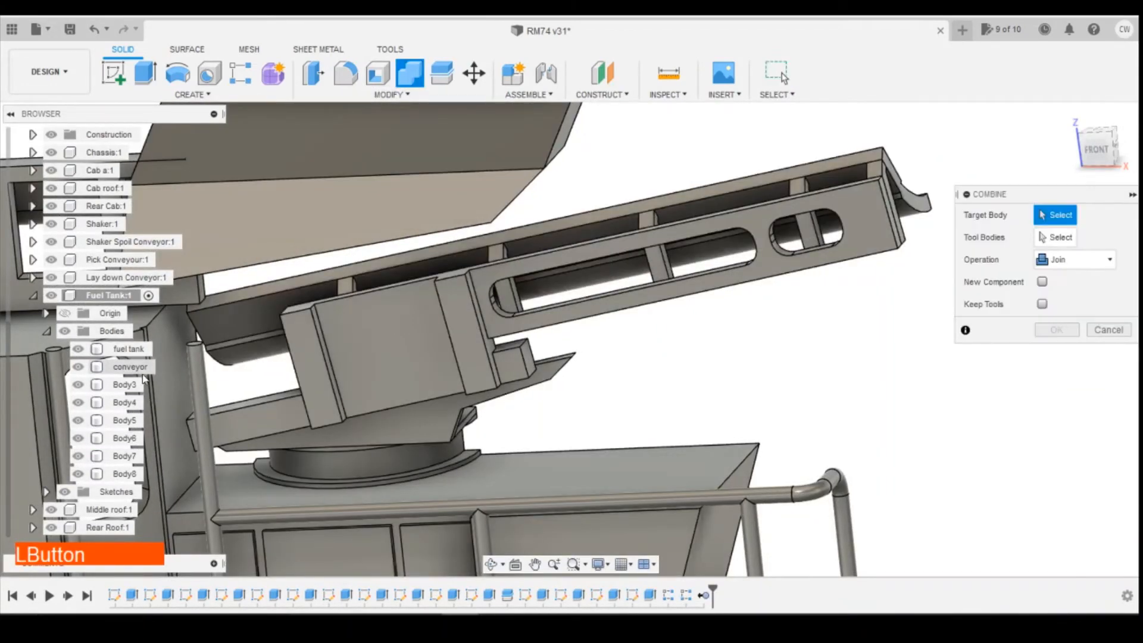
left_click(138, 367)
left_click(133, 386, "shift")
left_click(132, 404, "shift")
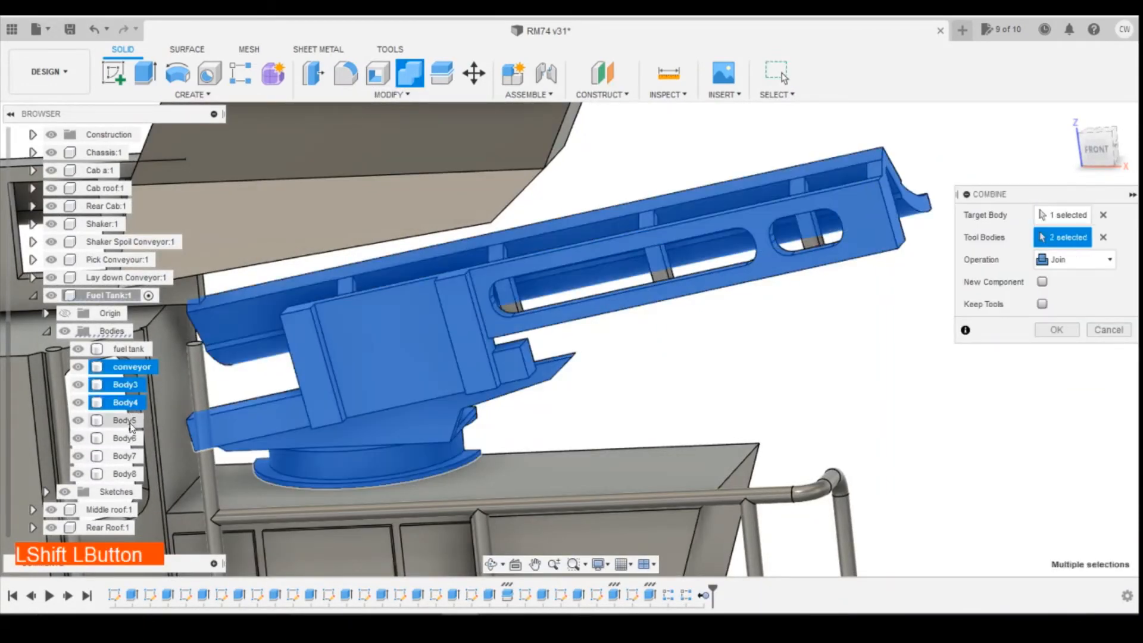
left_click(130, 421, "shift")
left_click(130, 439, "shift")
left_click(130, 456, "shift")
left_click(130, 474, "shift")
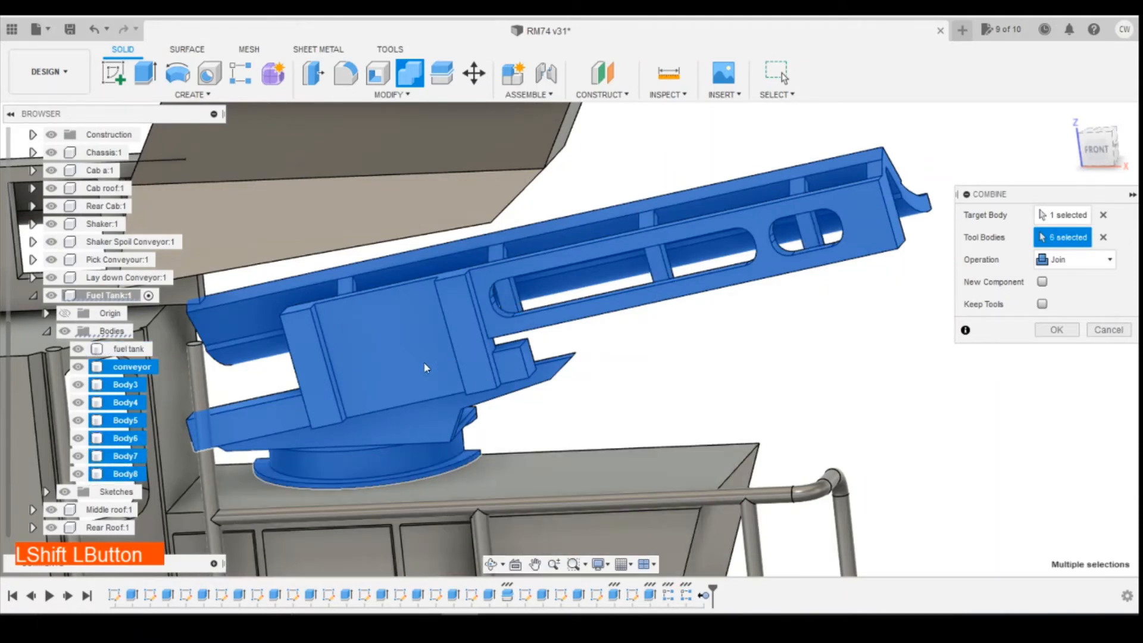
left_click(1066, 331)
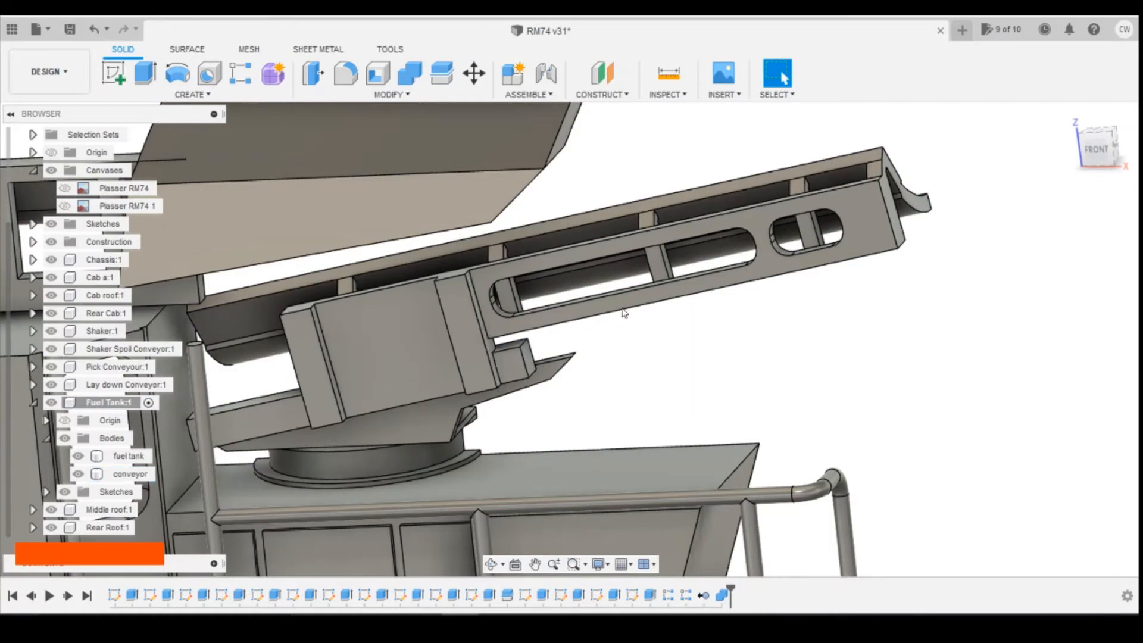
Examine the conveyor's end and underside in the machine's reference photos in Photos, and return to Fusion 360.
mouse_move(1098, 160)
left_mouse_down()
mouse_move(1061, 149)
mouse_move(967, 152)
mouse_move(1028, 152)
mouse_move(1006, 152)
mouse_move(999, 180)
mouse_move(974, 178)
mouse_move(1023, 156)
left_mouse_up()
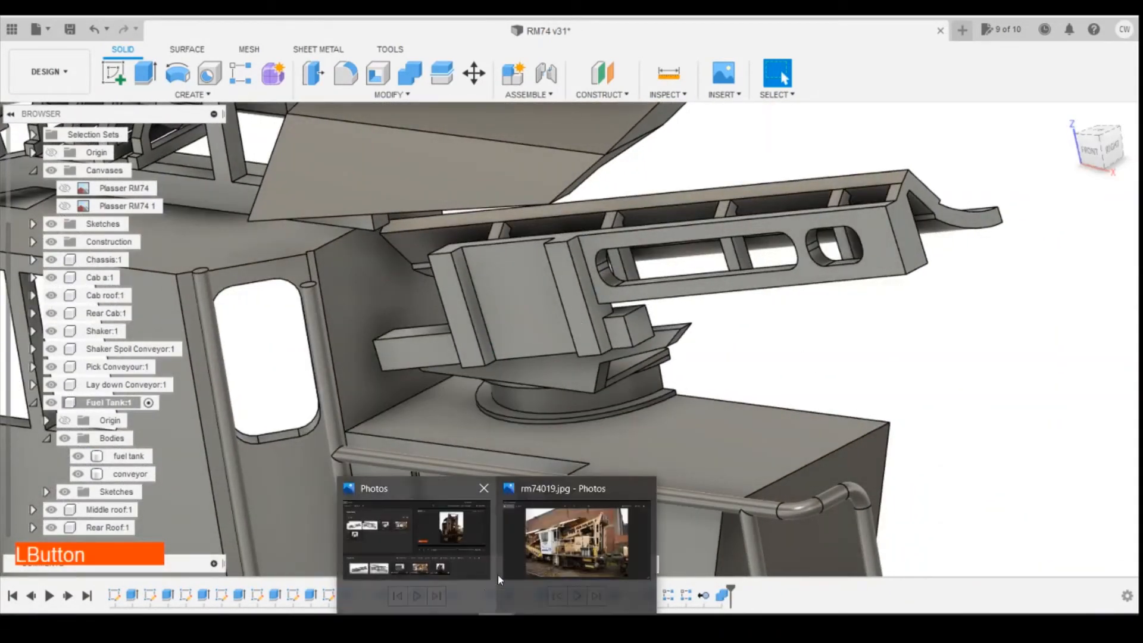
left_click(541, 544)
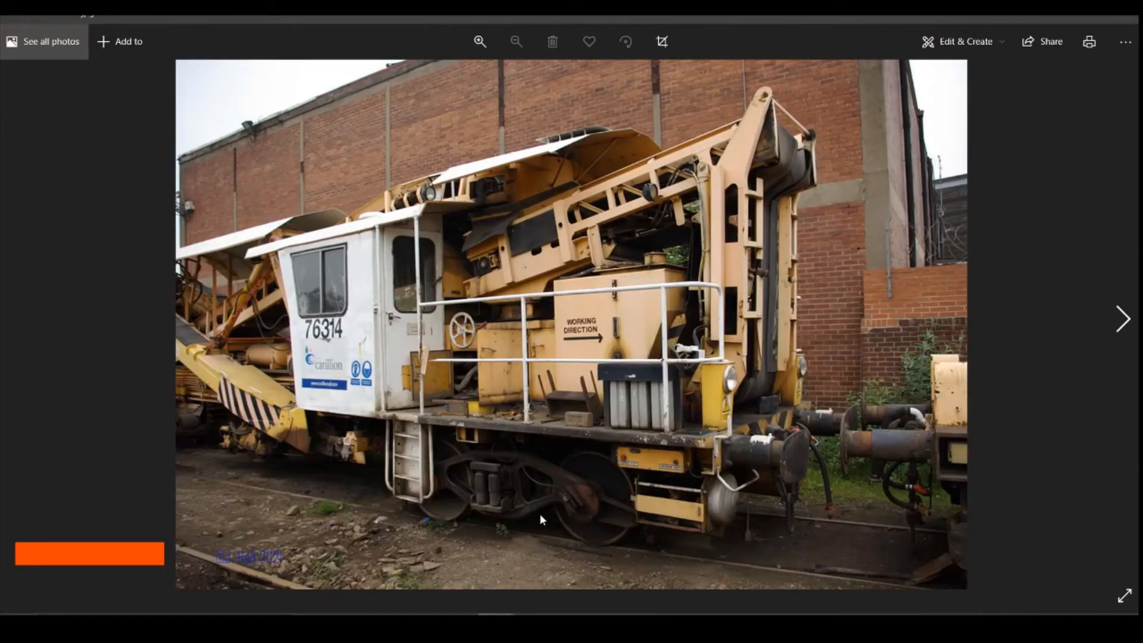
left_click(1114, 328)
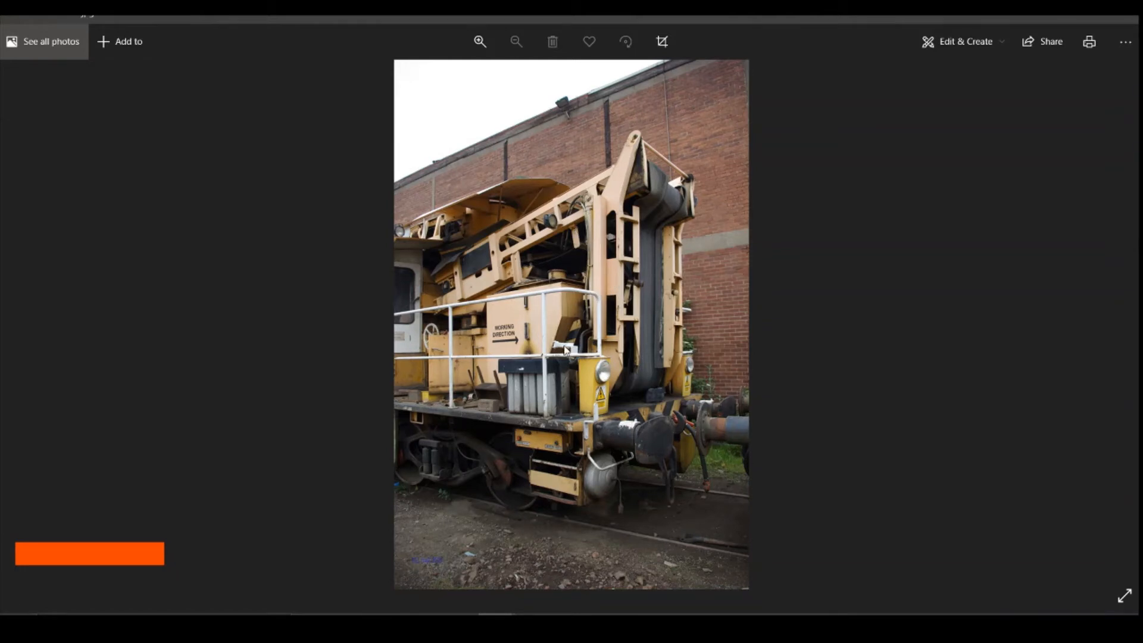
left_click(1120, 322)
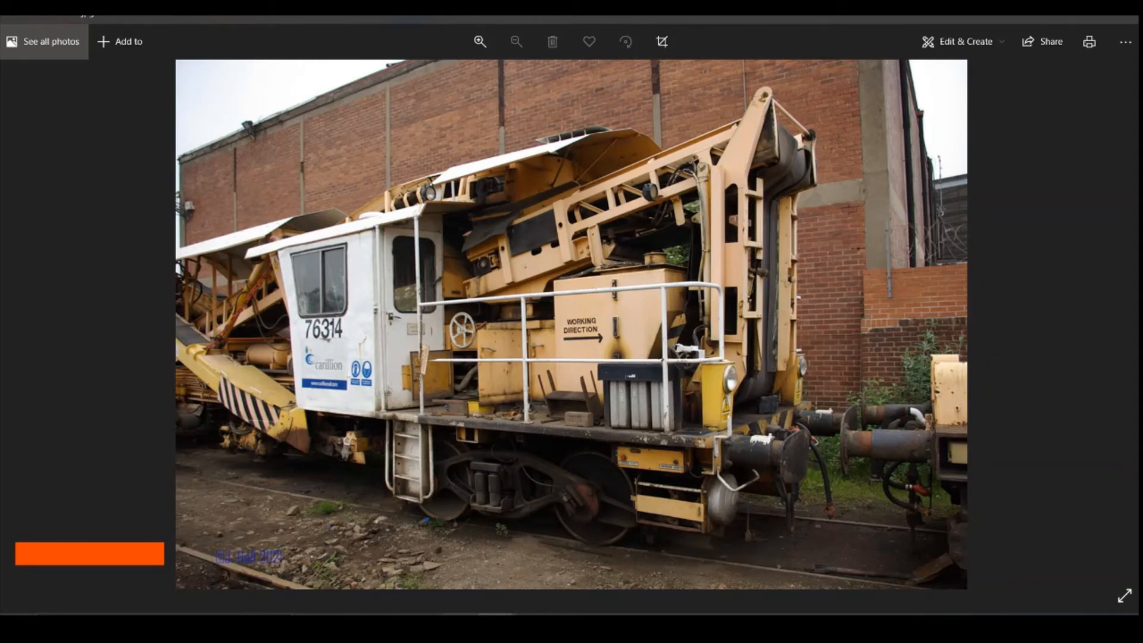
left_click(460, 627)
Sketch a rectangle about 3.50 by 0.56 mm on the conveyor's outer end face, from the side beam's lower inner corner to the curved cover's outer edge.
left_click(1120, 151)
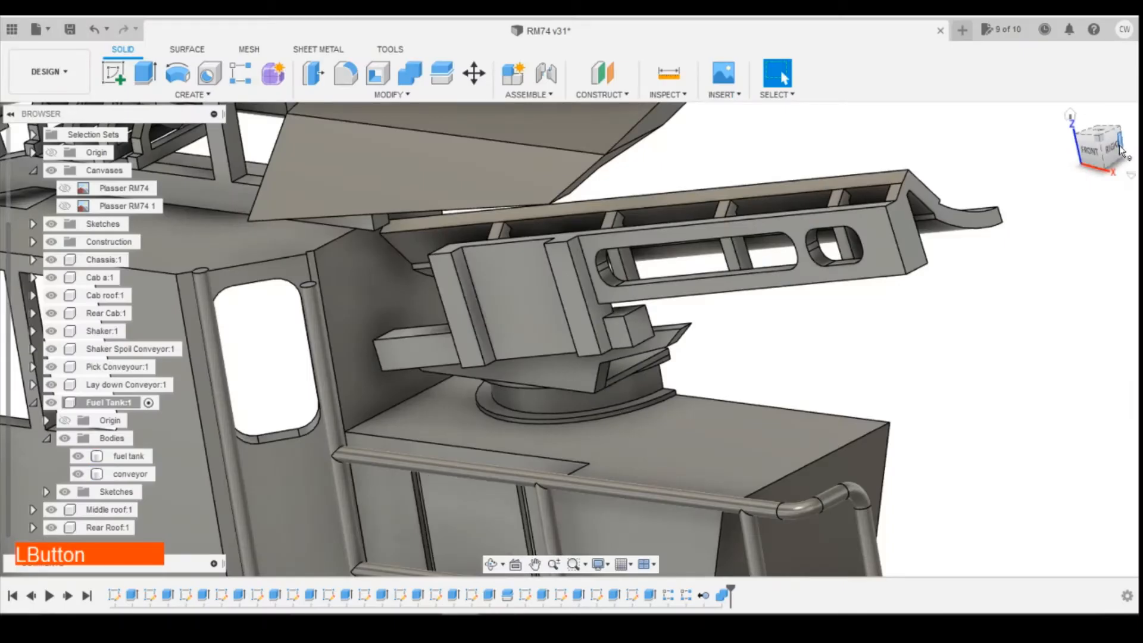
left_click(1121, 149)
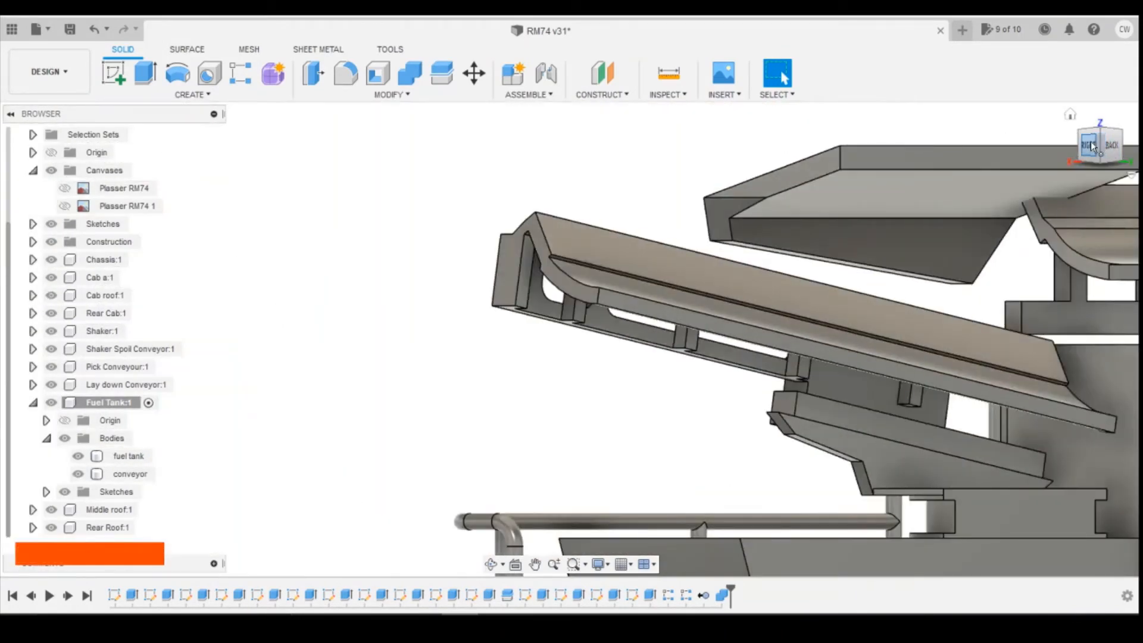
mouse_move(1092, 144)
left_mouse_down()
mouse_move(1135, 143)
mouse_move(3, 143)
mouse_move(21, 142)
left_mouse_up()
left_click(109, 80)
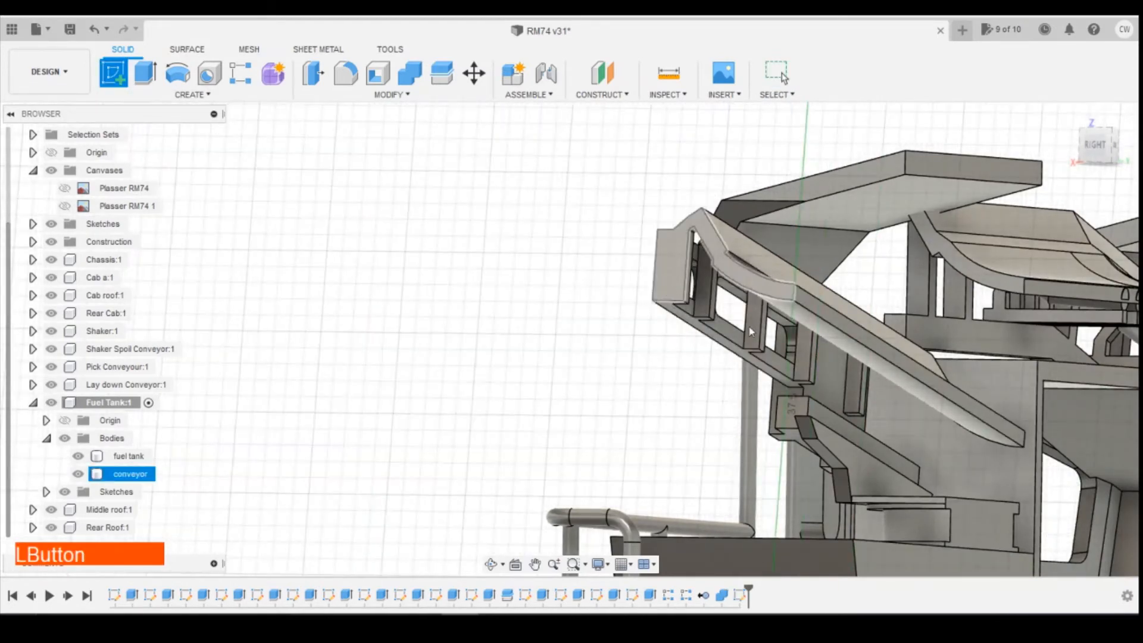
left_click(668, 291)
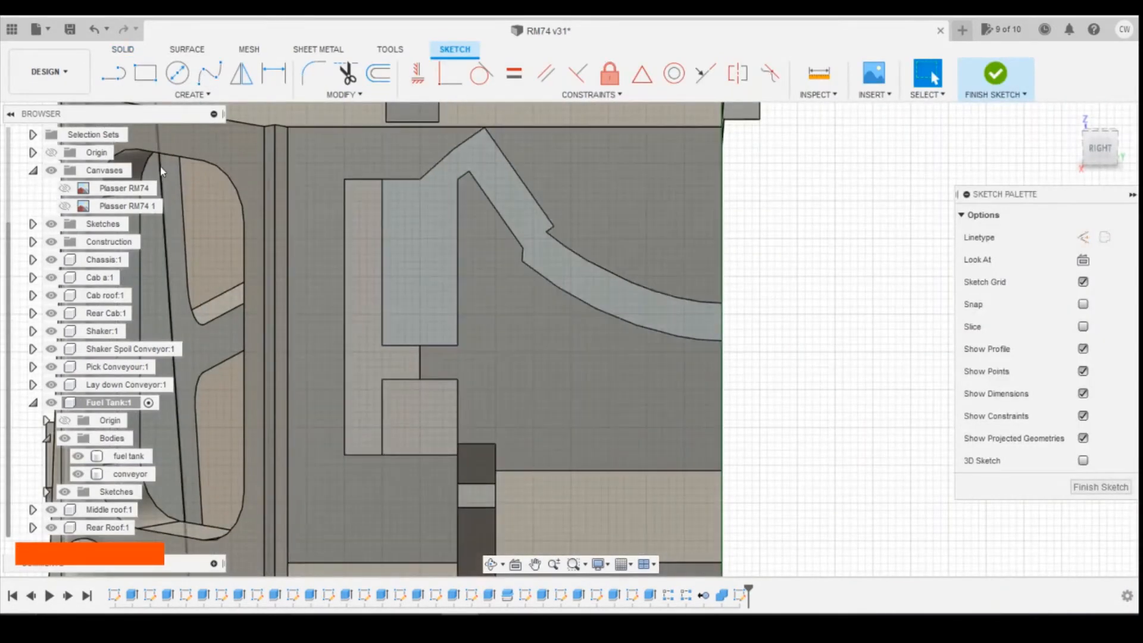
left_click(144, 73)
left_click(460, 347)
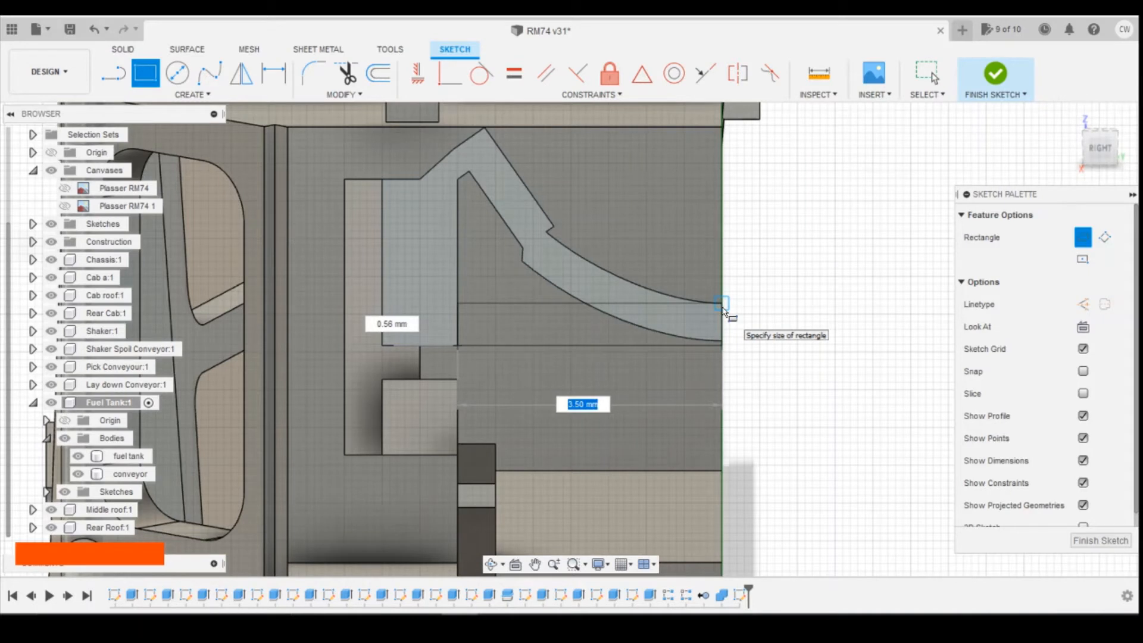
left_click(722, 305)
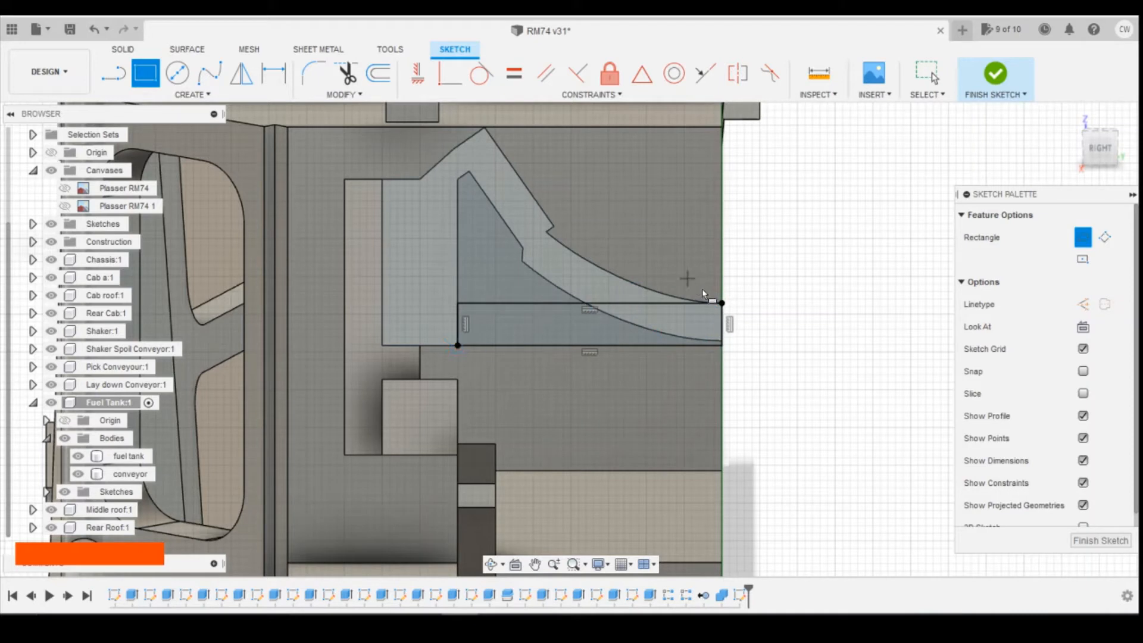
key("Escape")
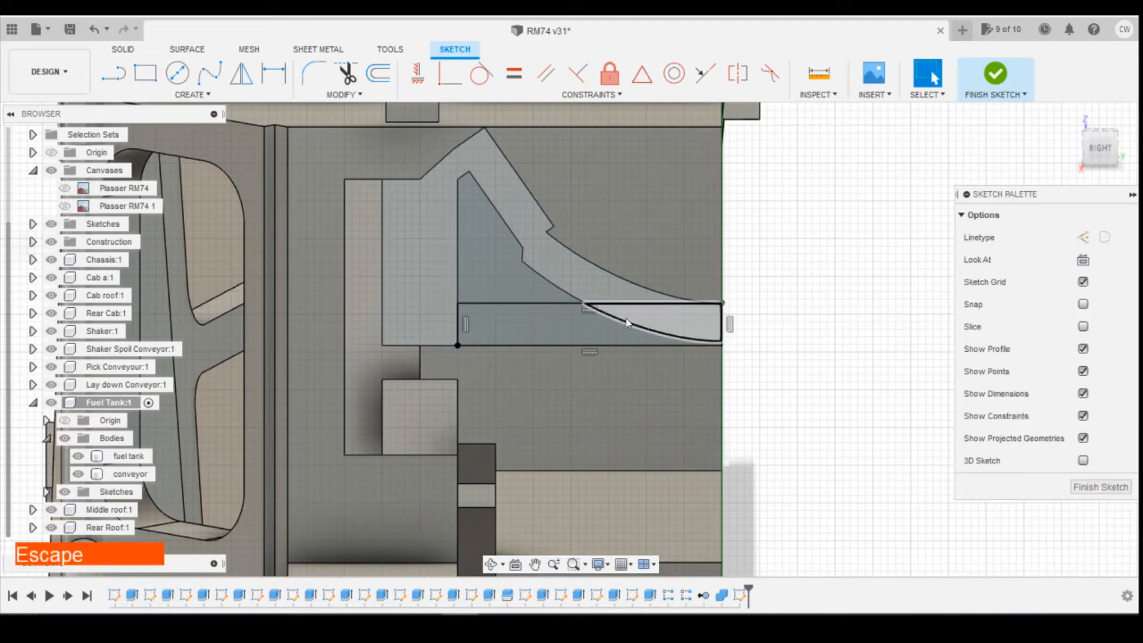
Extrude the rectangle's profile below the curved cover by -0.50 mm, joining it to the conveyor.
left_click(598, 342, "shift")
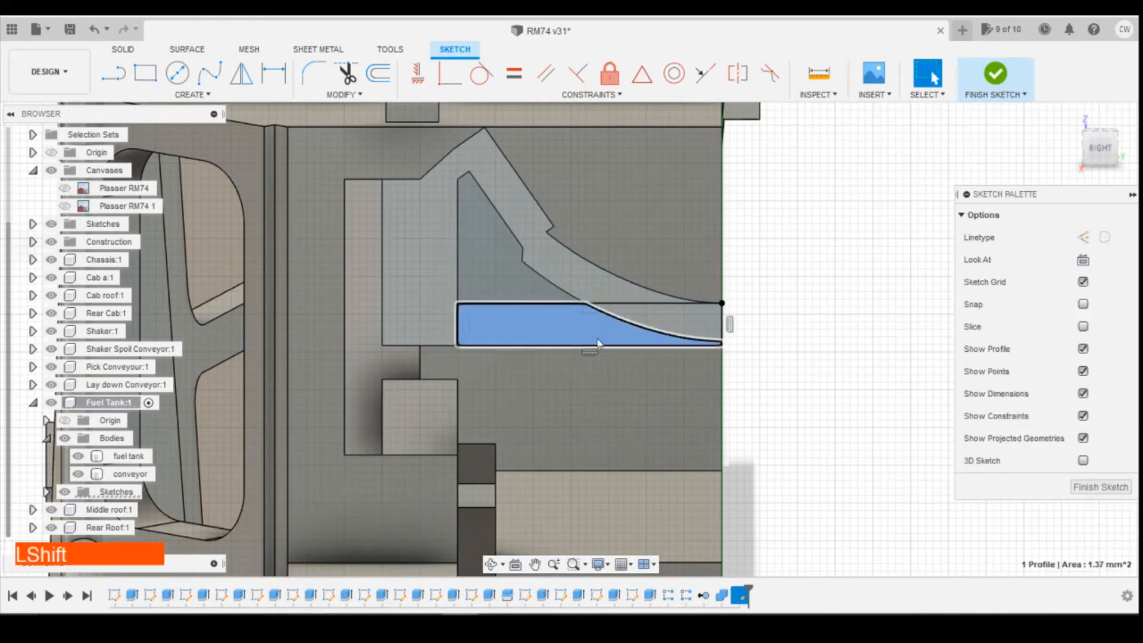
right_click(526, 343)
left_click(430, 400)
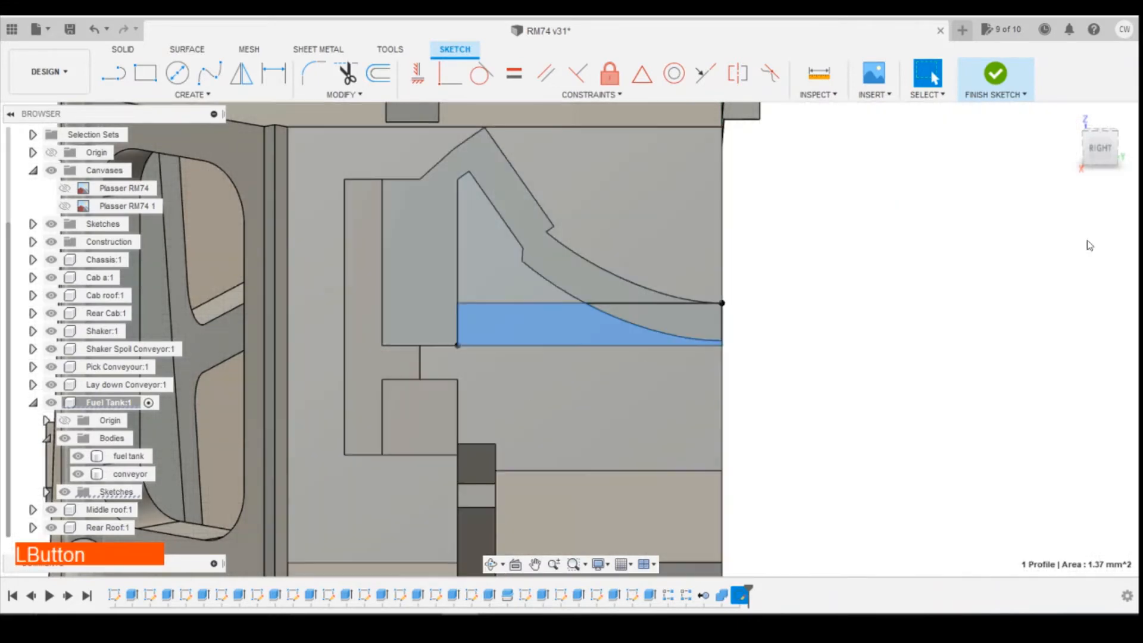
left_click(1098, 152)
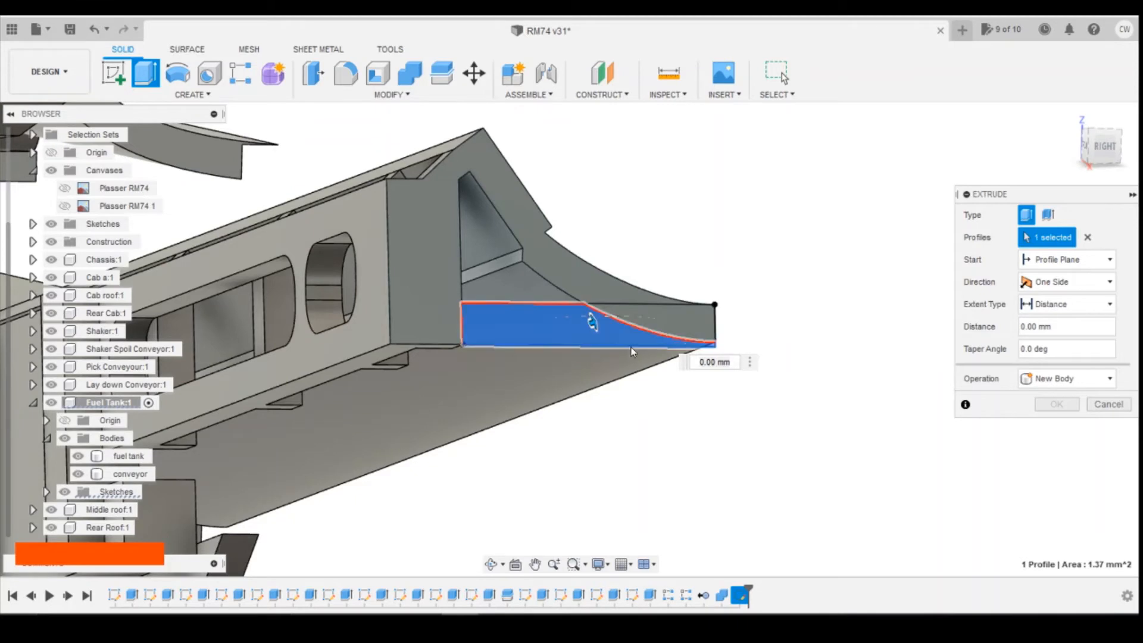
left_click_drag(587, 324, 573, 329)
mouse_move(1098, 152)
left_mouse_down()
mouse_move(1136, 142)
mouse_move(1112, 145)
left_mouse_up()
left_click(1076, 376)
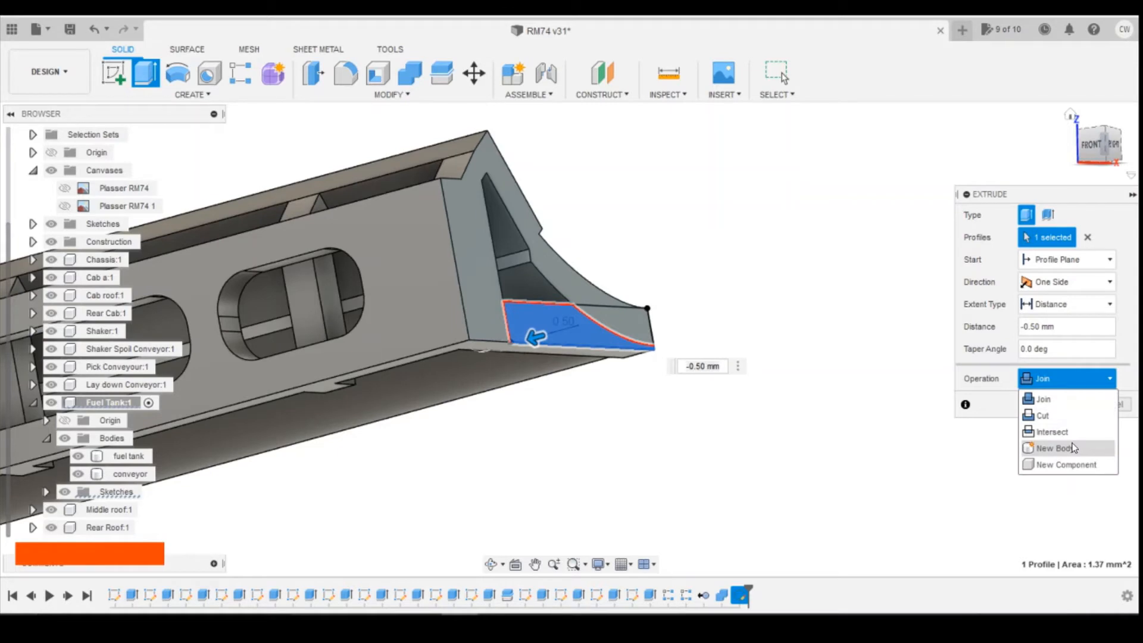
left_click(1063, 399)
left_click(1043, 385)
left_click(1043, 396)
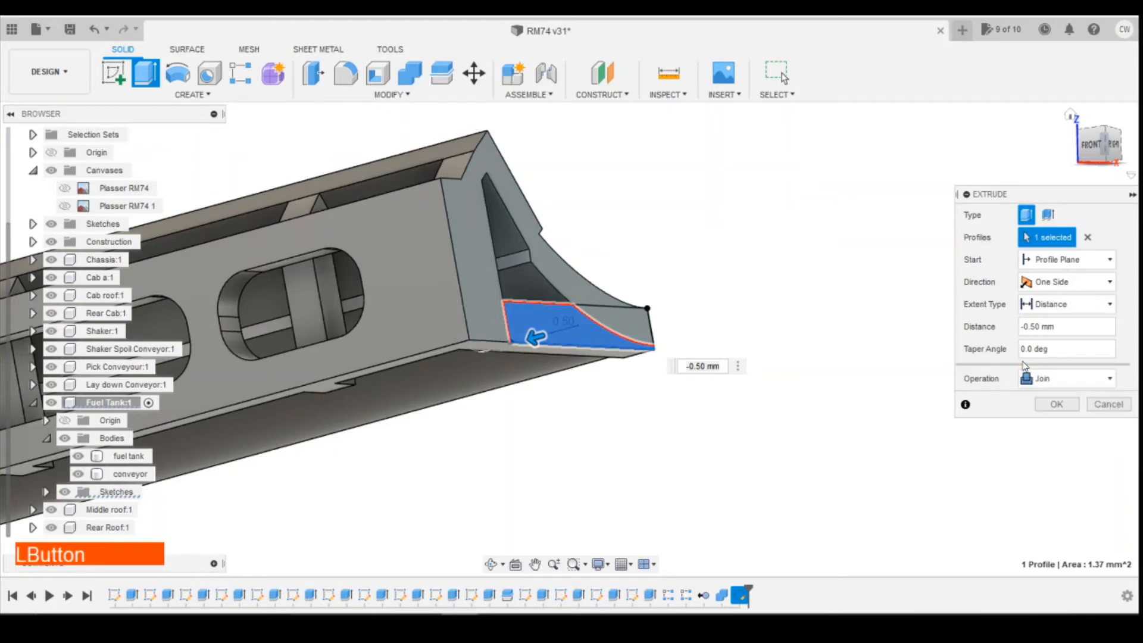
left_click(1054, 404)
scroll(965, 197, "down", 5)
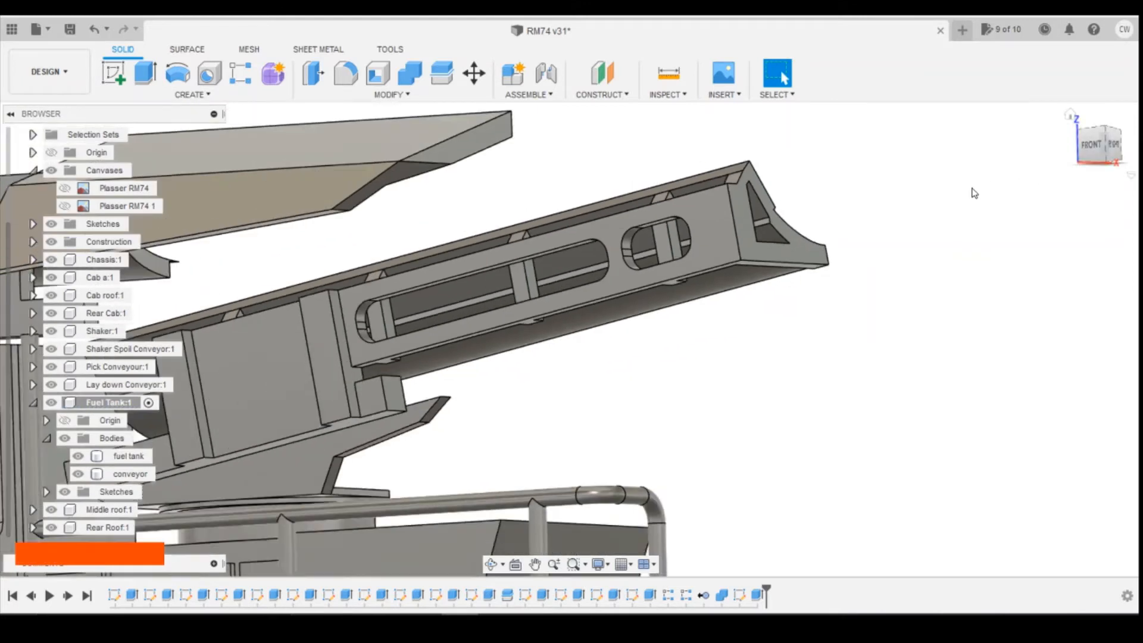
left_click(244, 92)
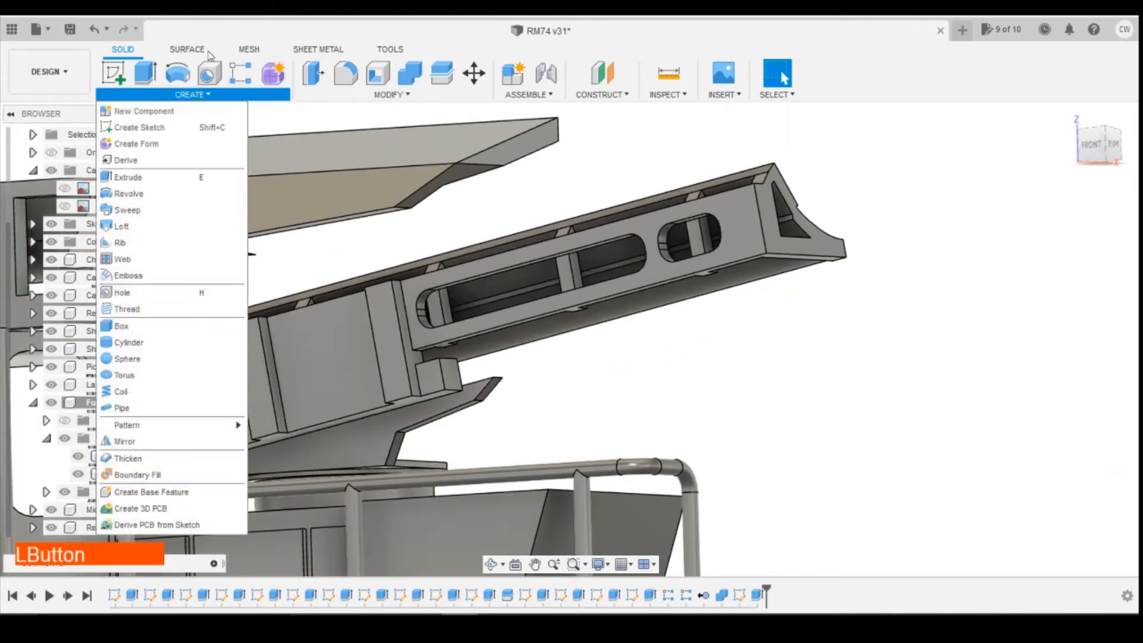
left_click(241, 82)
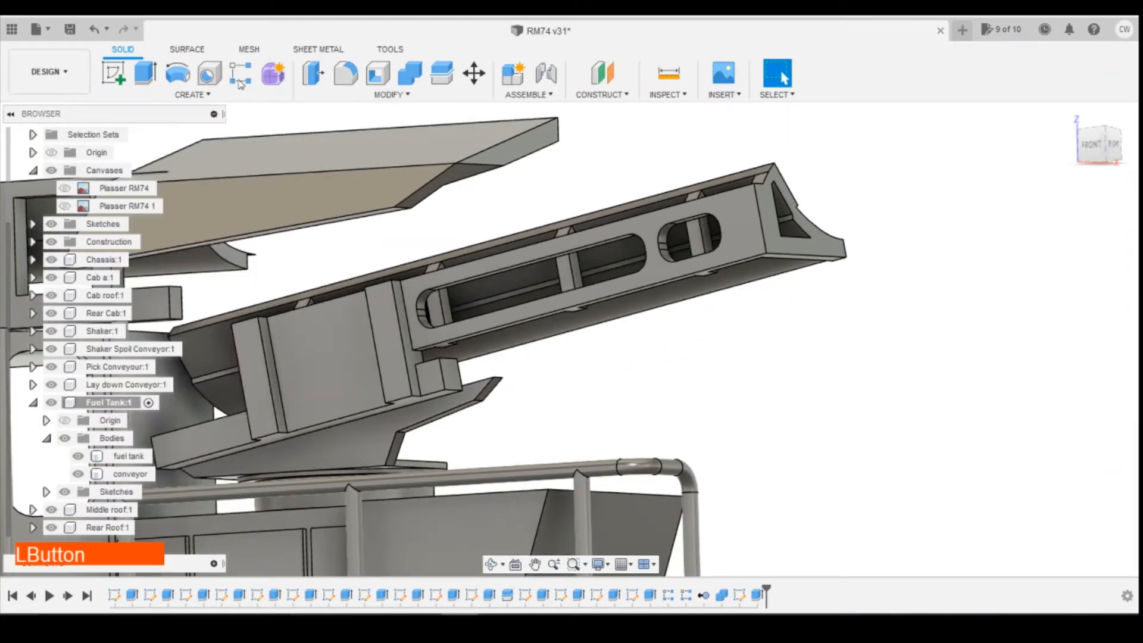
left_click(1053, 217)
left_click(1050, 266)
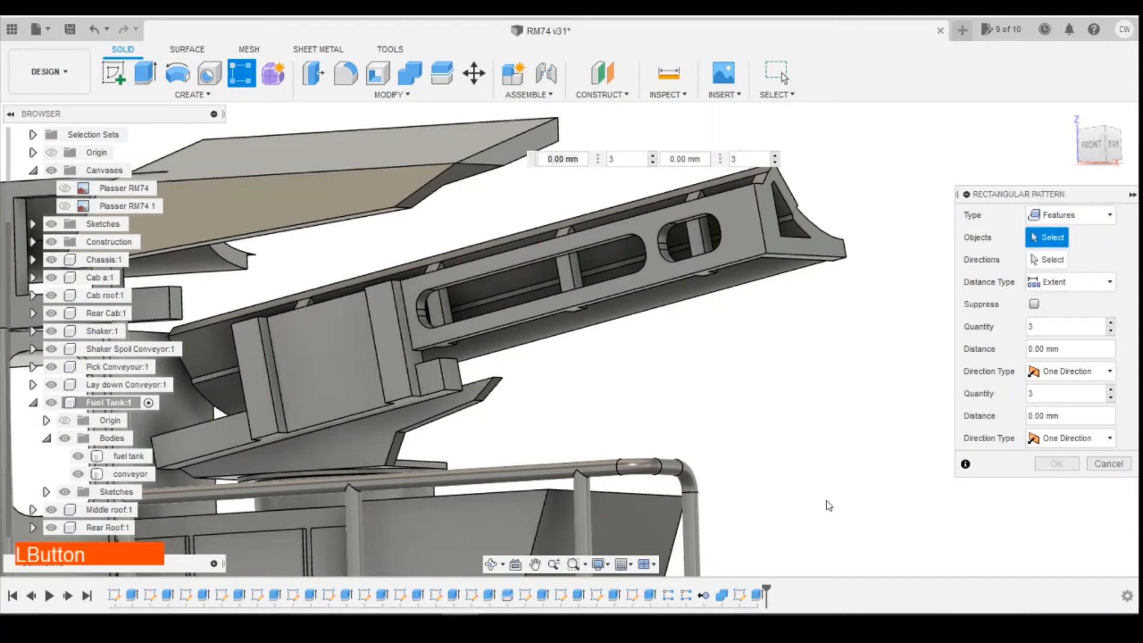
left_click(757, 594)
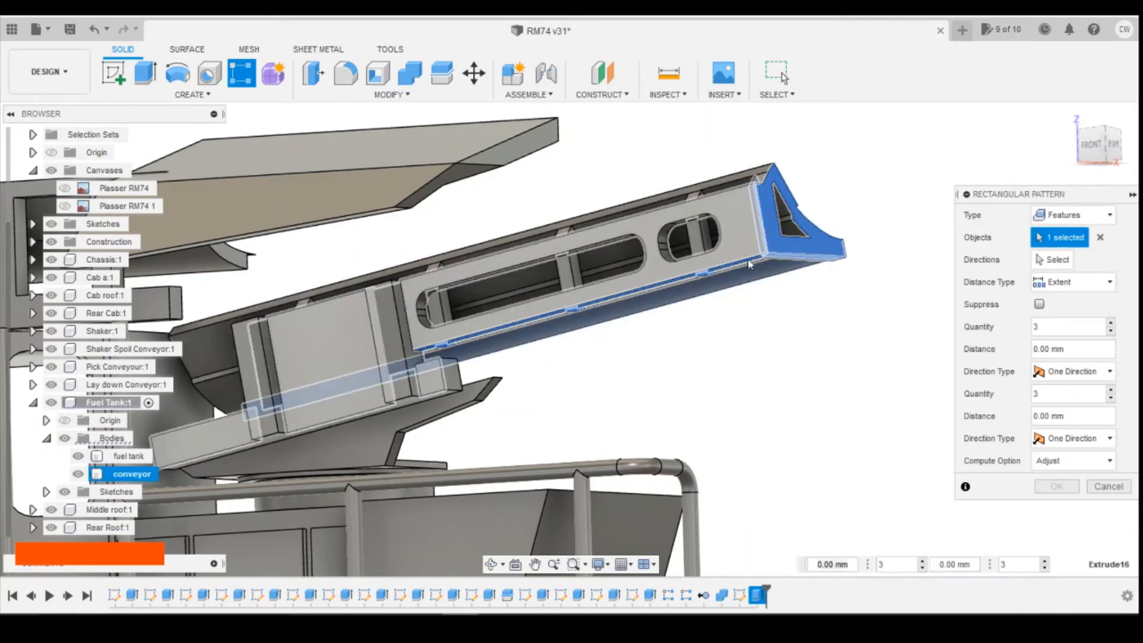
left_click(1111, 488)
Edit the end cross-piece's extrusion, changing its operation to New Body.
right_click(750, 594)
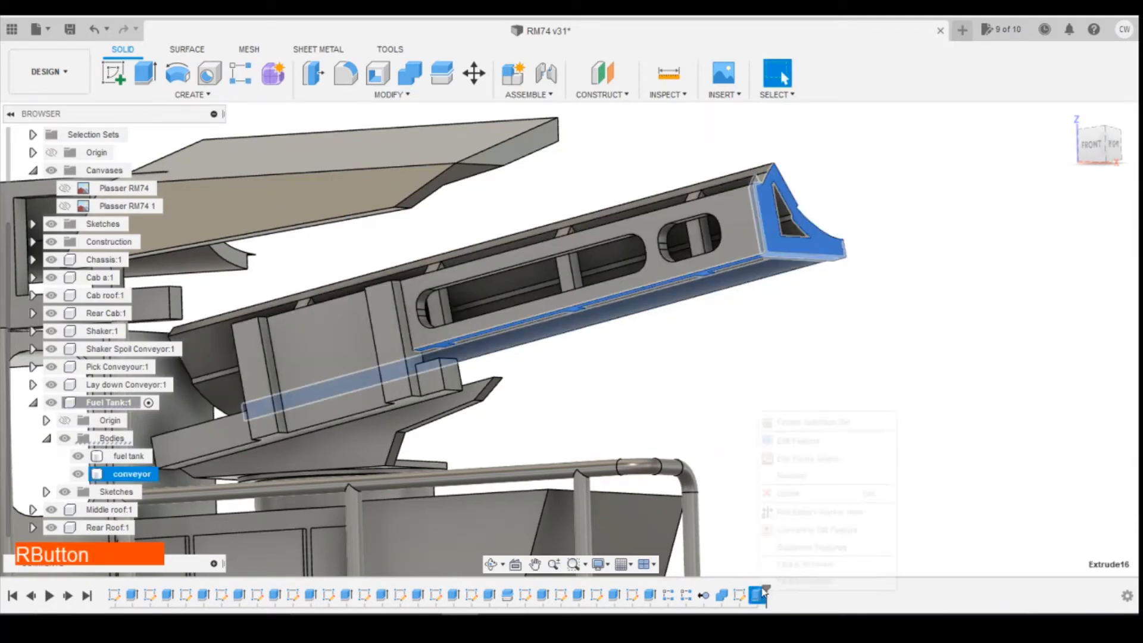
left_click(836, 439)
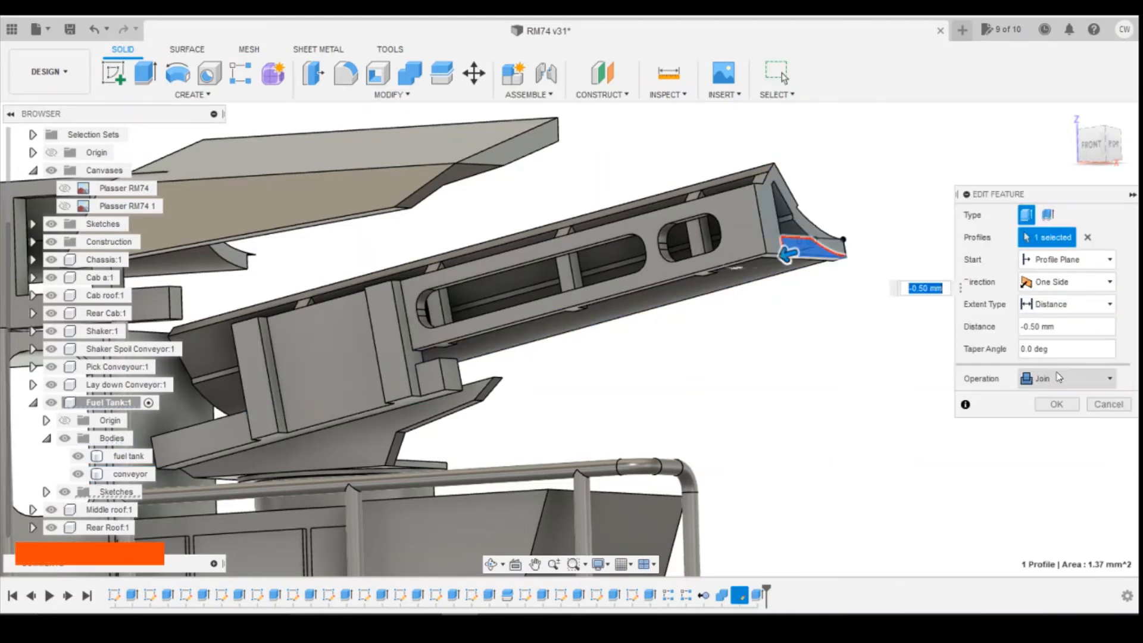
left_click(1059, 379)
left_click(1056, 440)
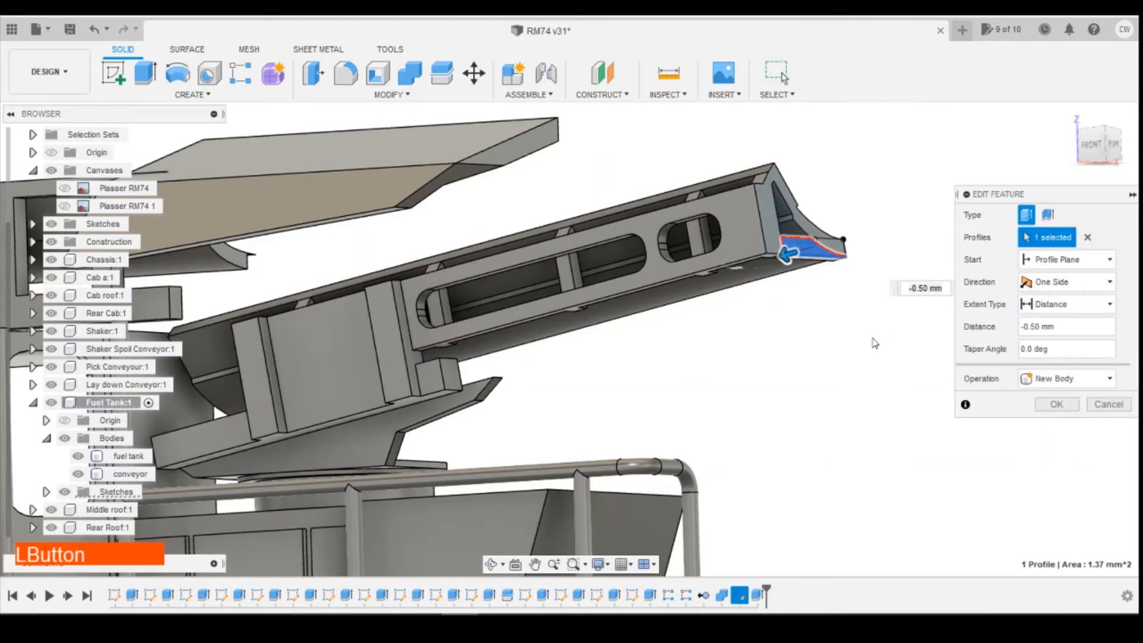
left_click(1057, 404)
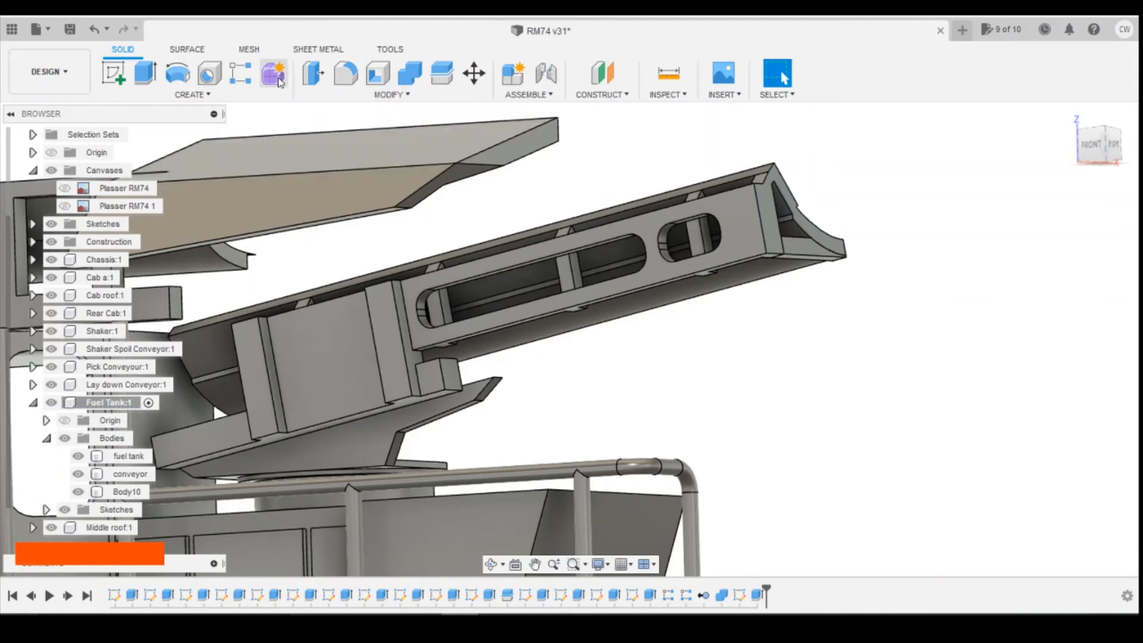
Start a rectangular body pattern of the end cross-piece, then check the conveyor in the Photos reference image and return to Fusion 360.
left_click(241, 72)
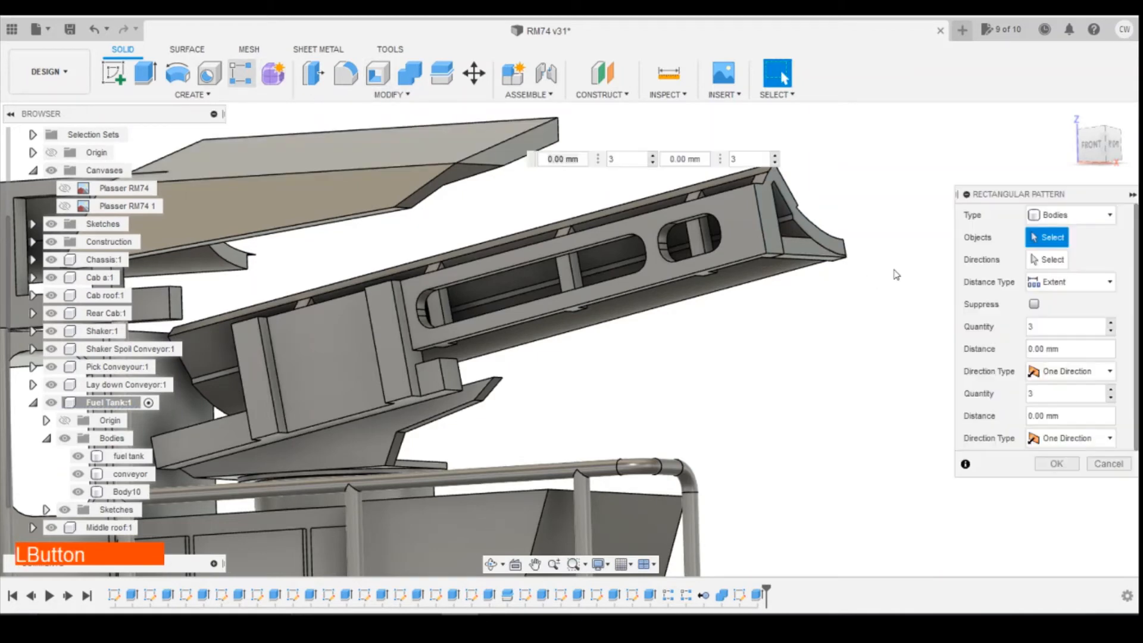
left_click(787, 254)
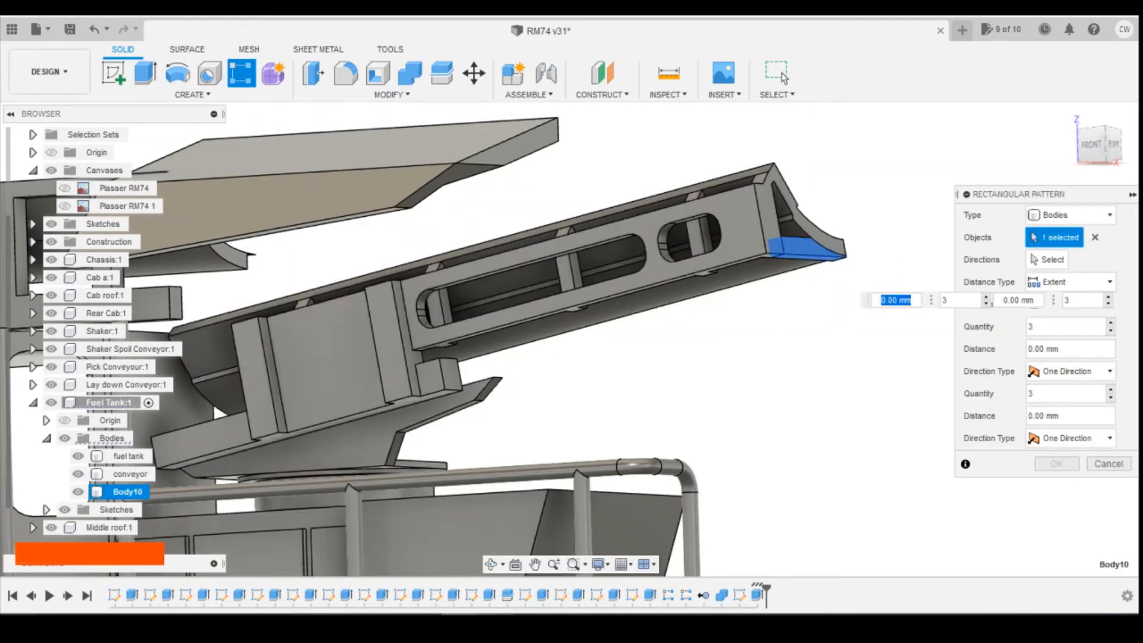
left_click(552, 555)
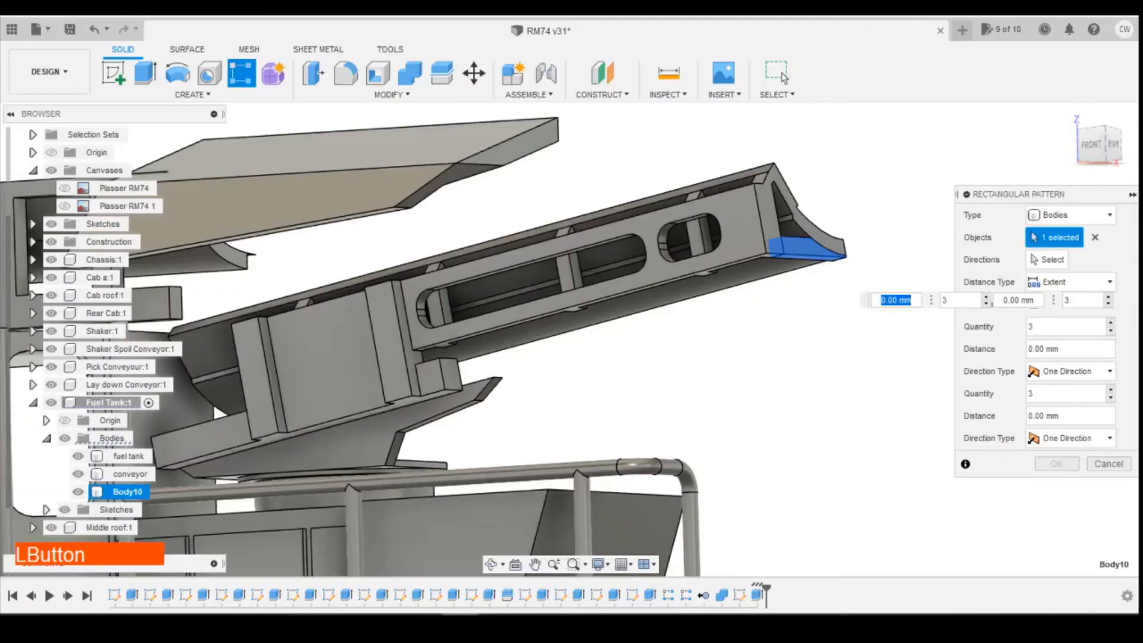
left_click(477, 625)
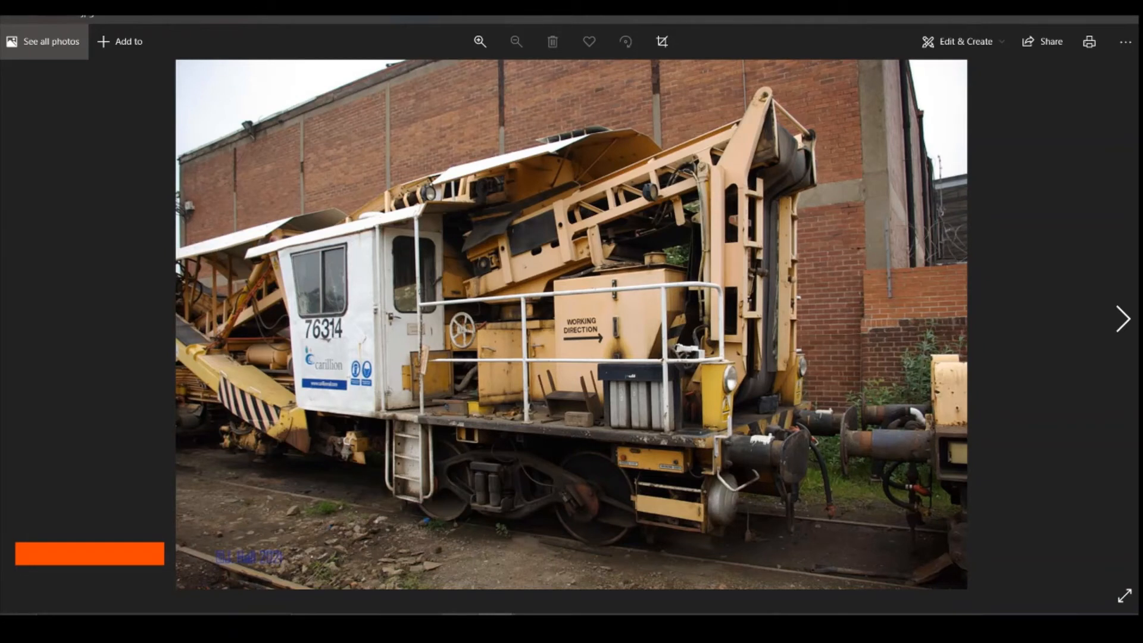
key("XF86AudioMute")
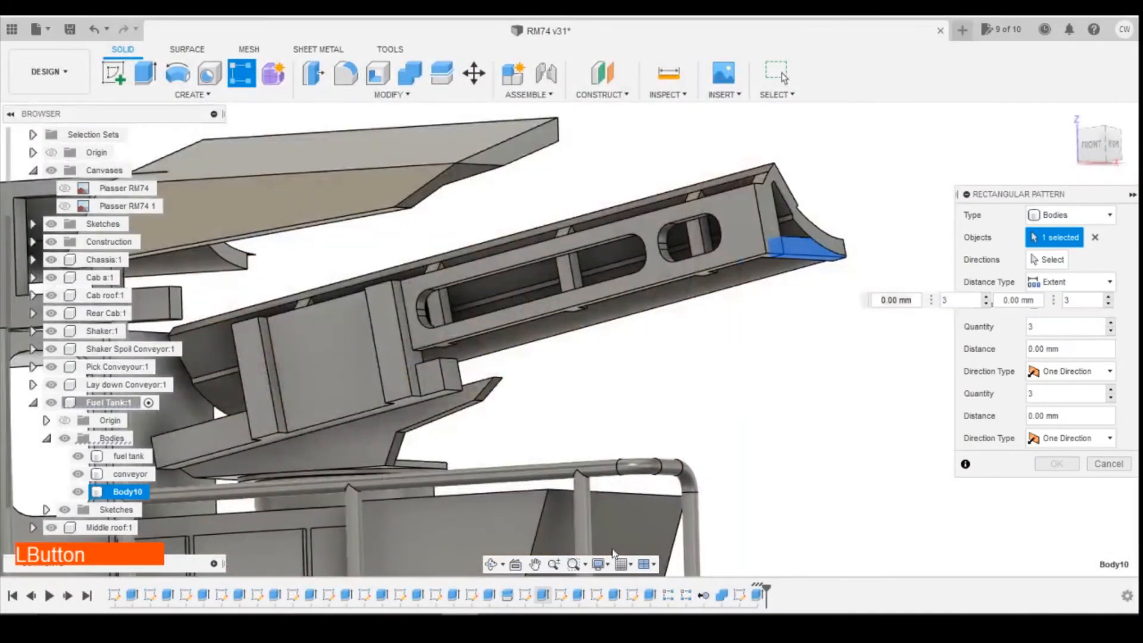
Set the pattern's direction along the side beam's lower edge, with a quantity of 2 and a distance of -7.00 mm.
left_click(1048, 260)
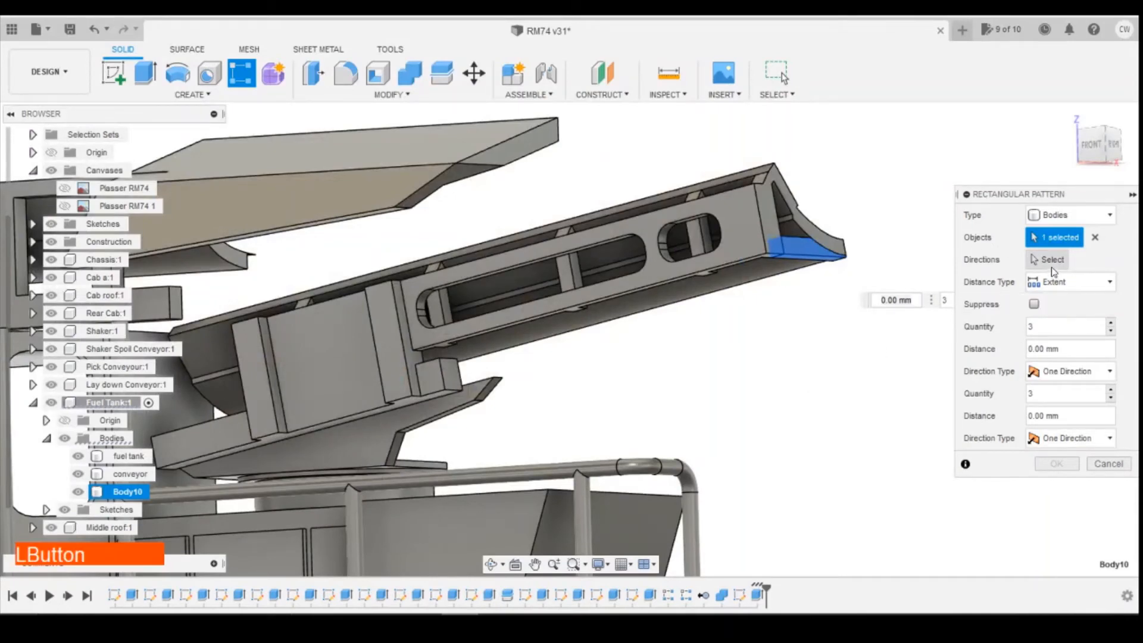
left_click(676, 278)
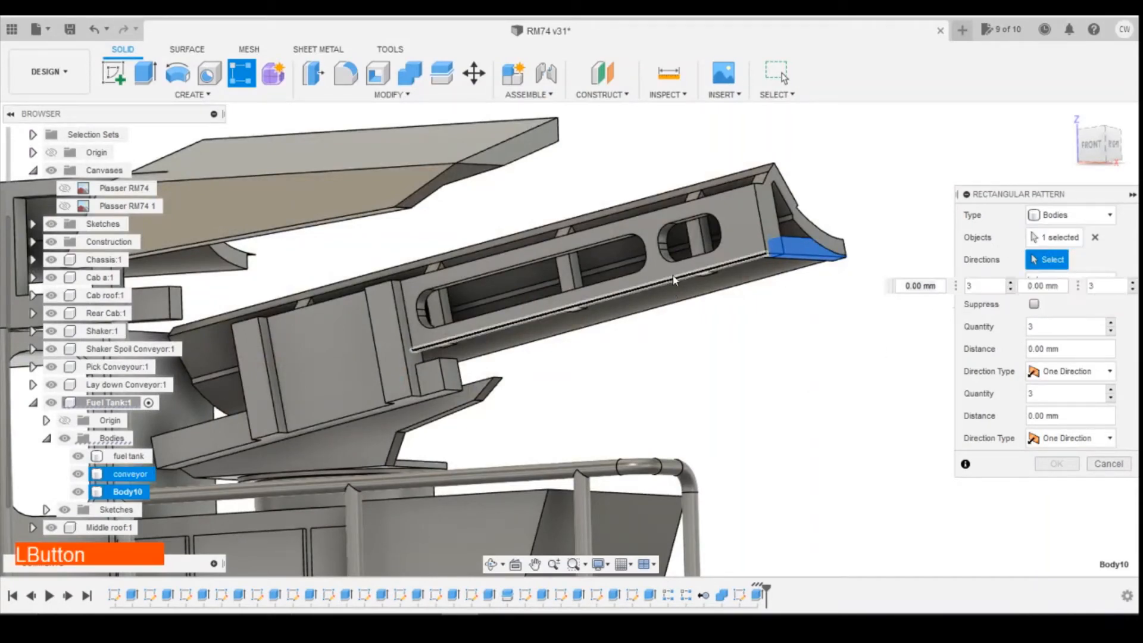
left_click(1094, 148)
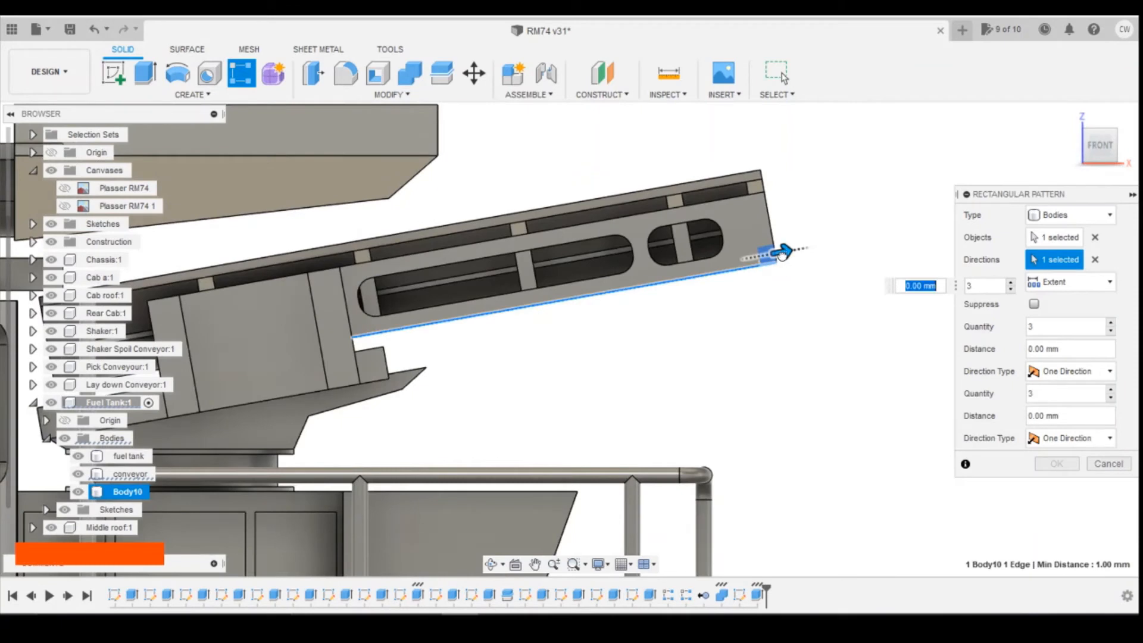
left_click_drag(783, 250, 563, 292)
left_click(758, 335)
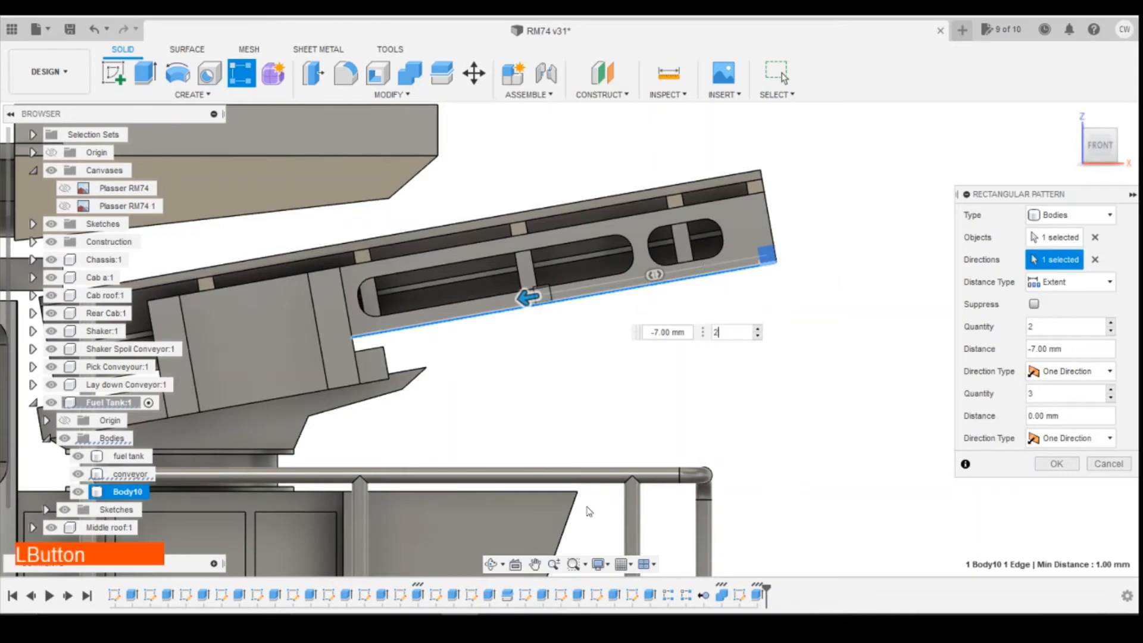
Recheck the conveyor photo in Photos, and finish the pattern in Fusion 360 with its distance changed to -10.00 mm.
left_click(580, 548)
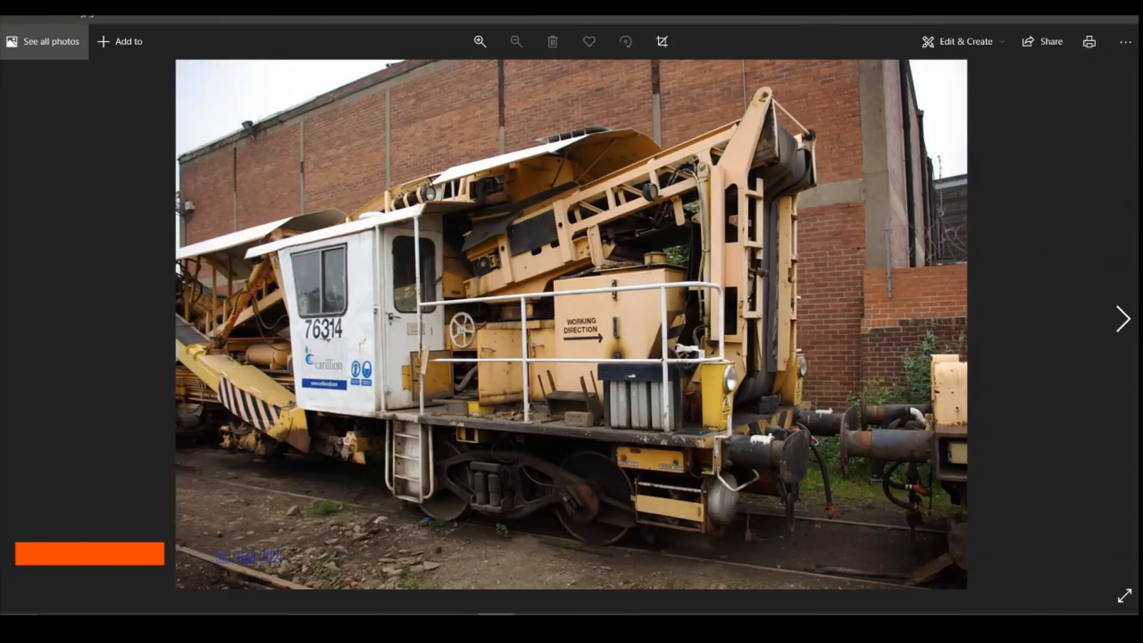
left_click(496, 628)
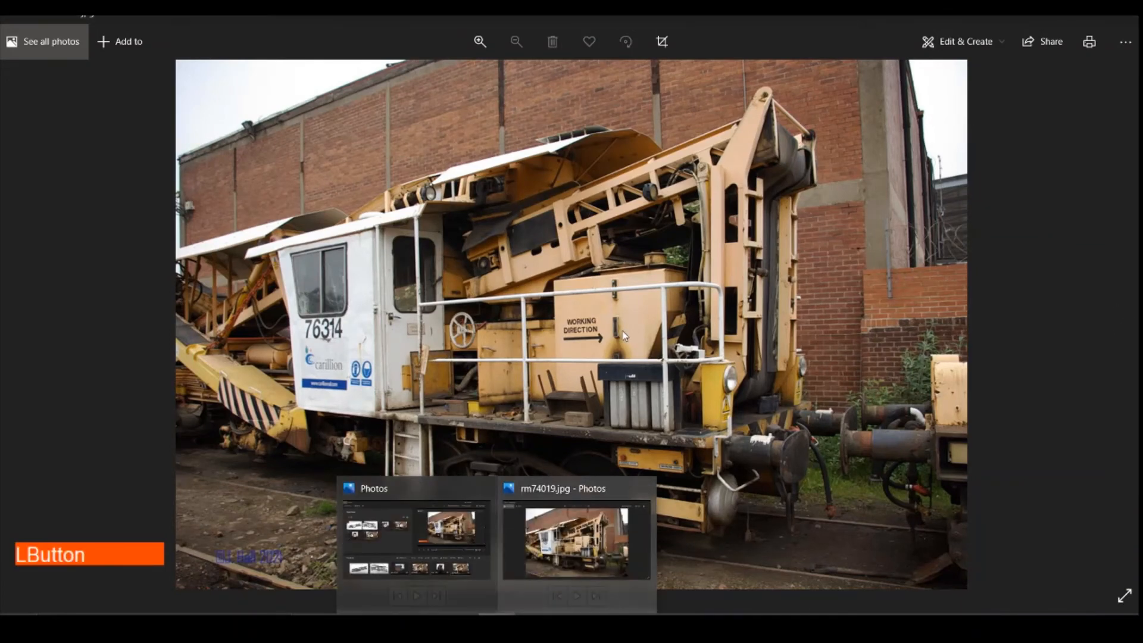
left_click(535, 628)
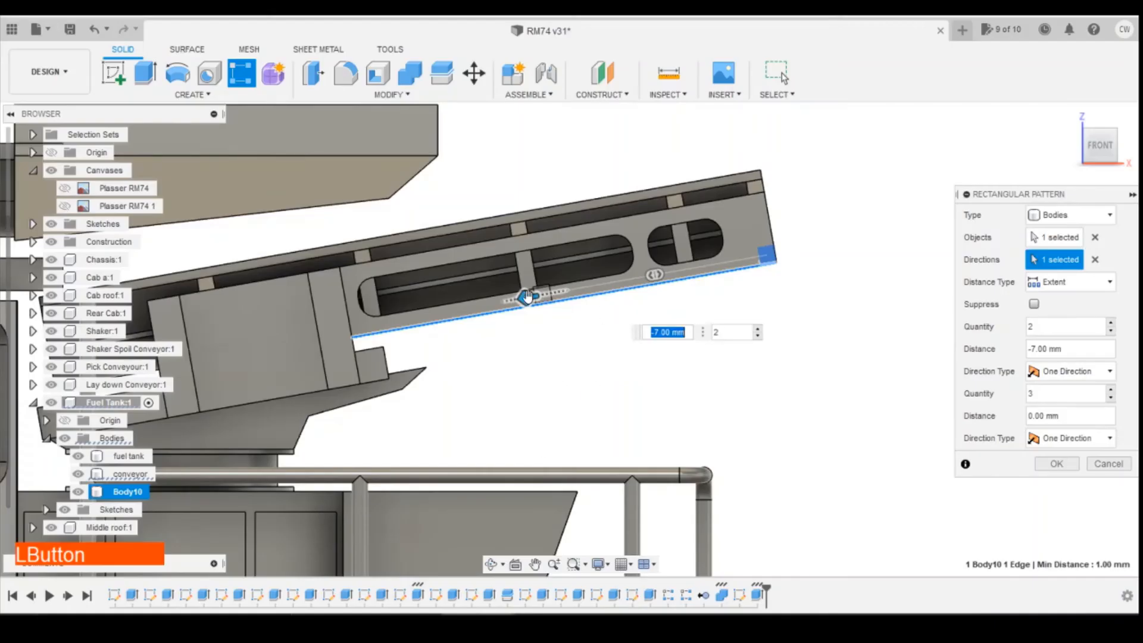
left_click_drag(525, 300, 455, 308)
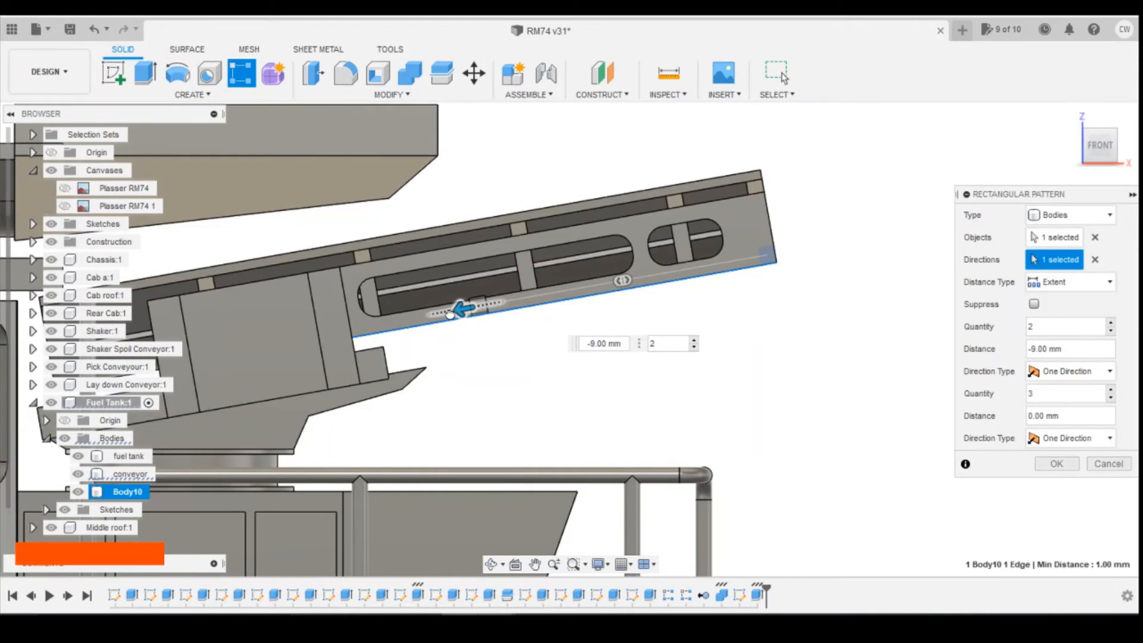
key("Tab")
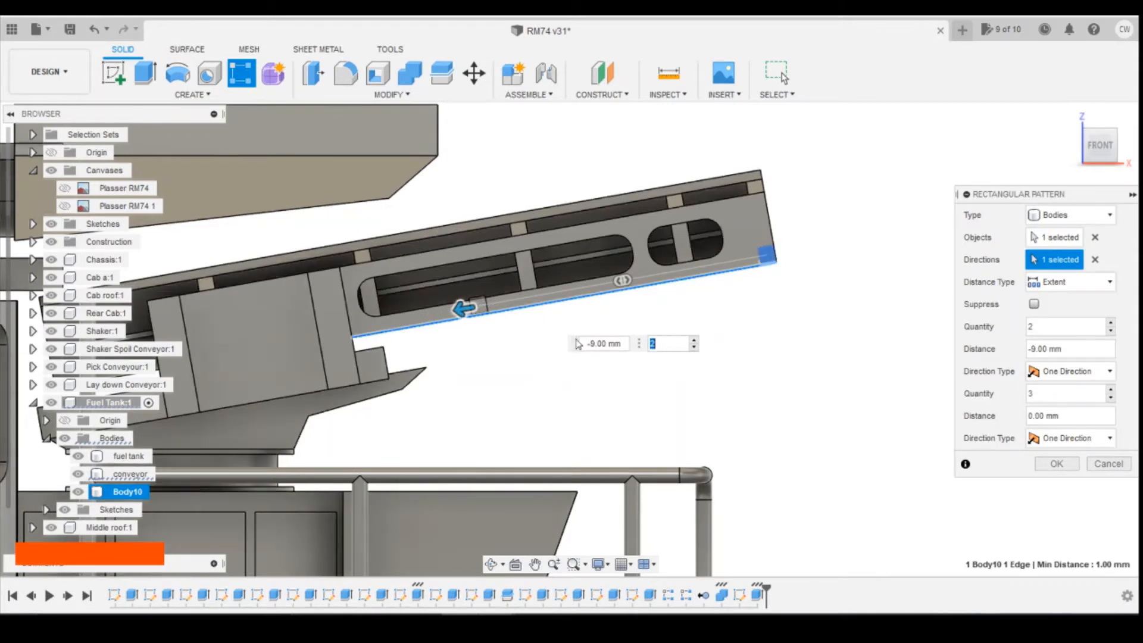
left_click_drag(459, 308, 438, 312)
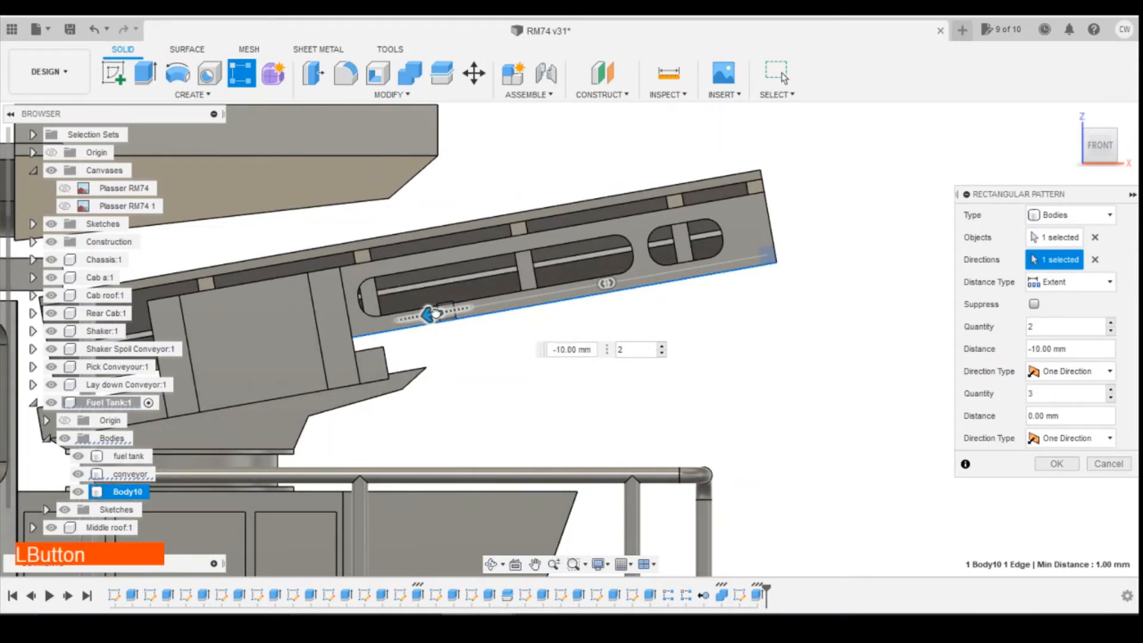
key("Tab")
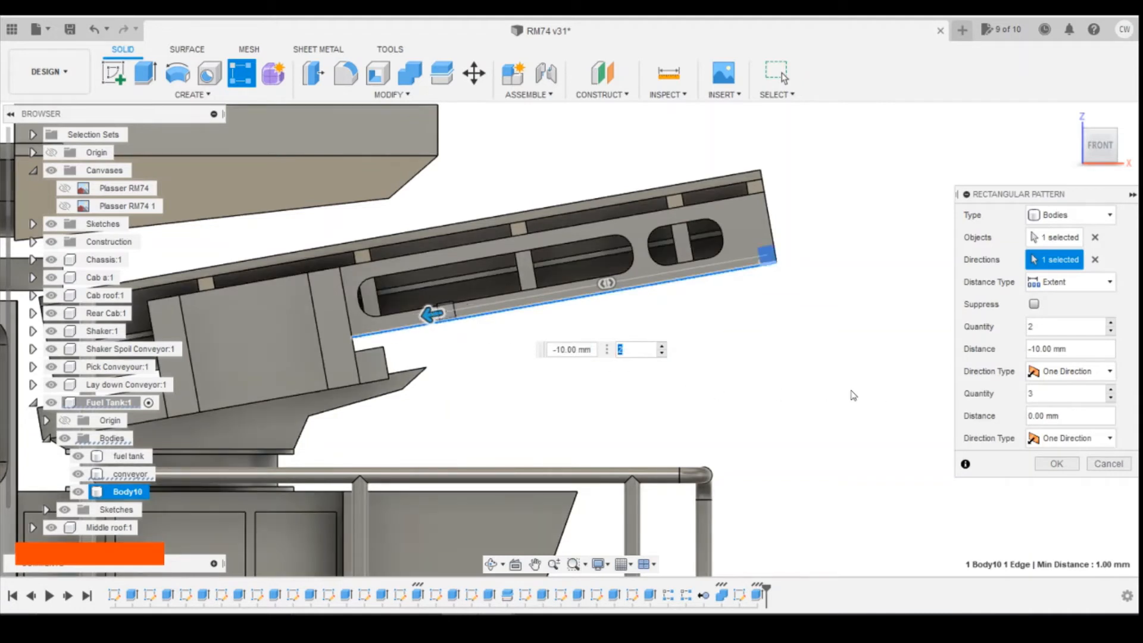
left_click(1070, 462)
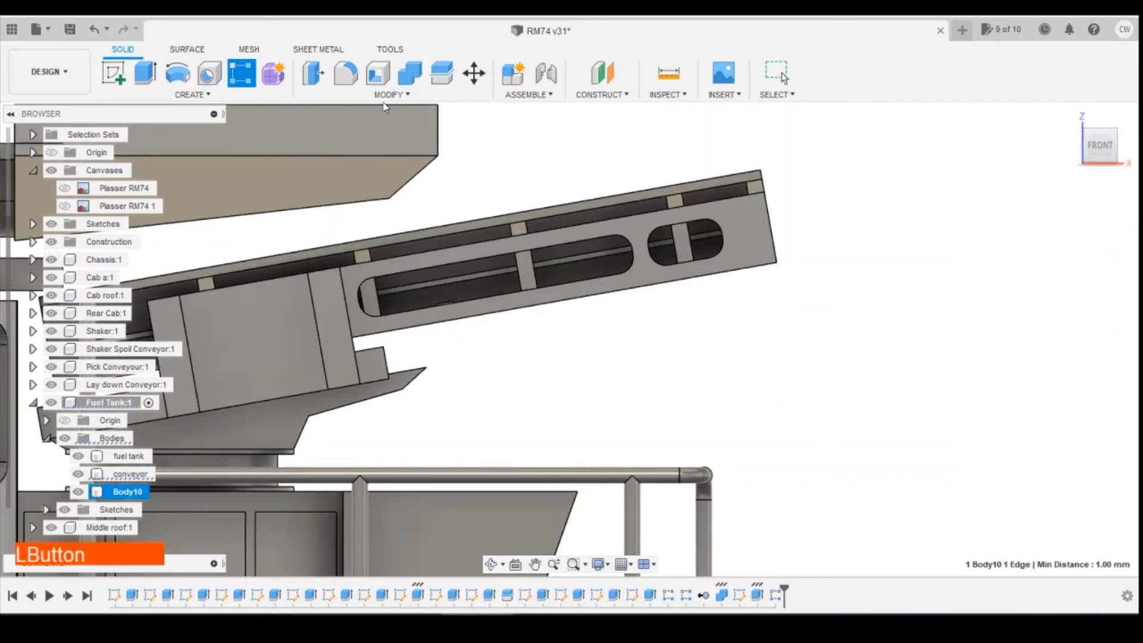
Pattern the new cross-piece body along the side beam's lower edge with a quantity of 2 and a distance of -3.00 mm.
left_click(241, 77)
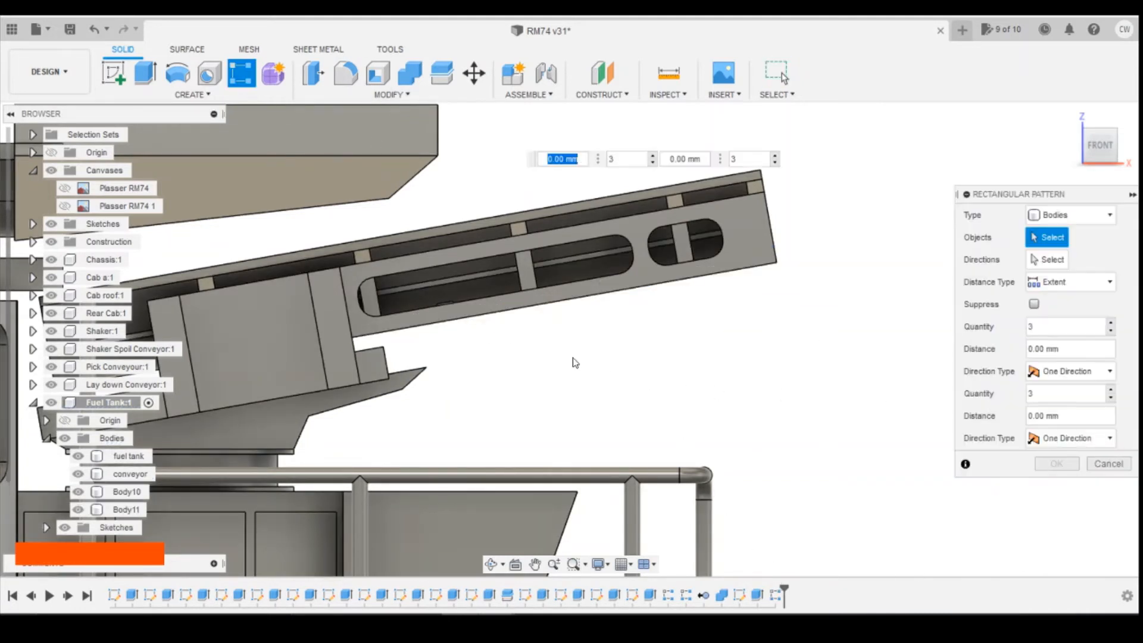
left_click(130, 510)
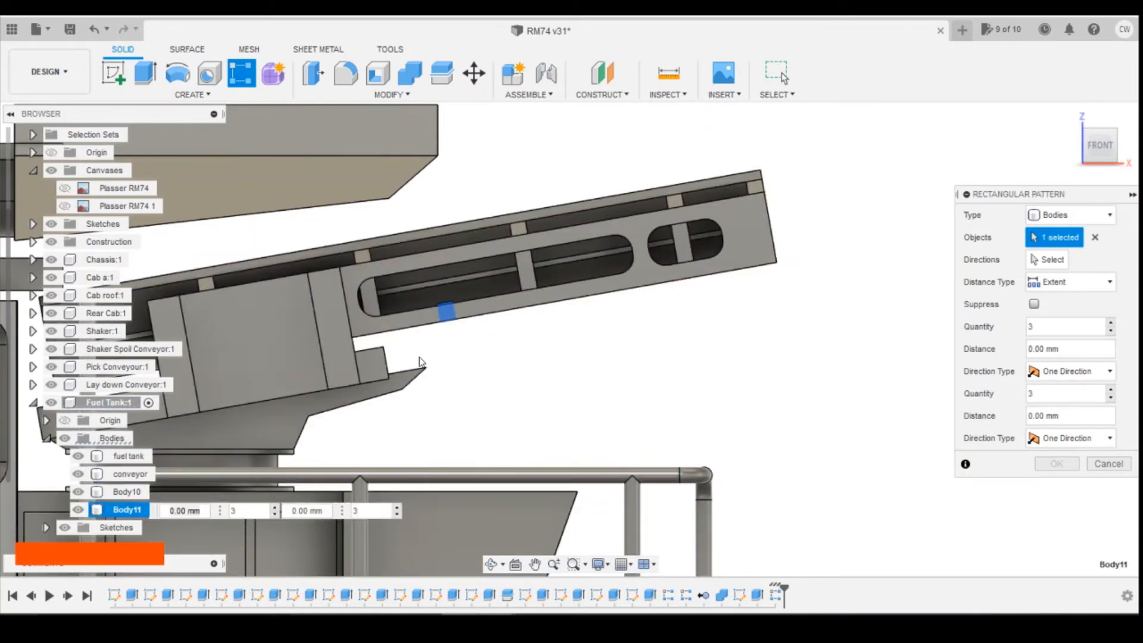
left_click(1048, 260)
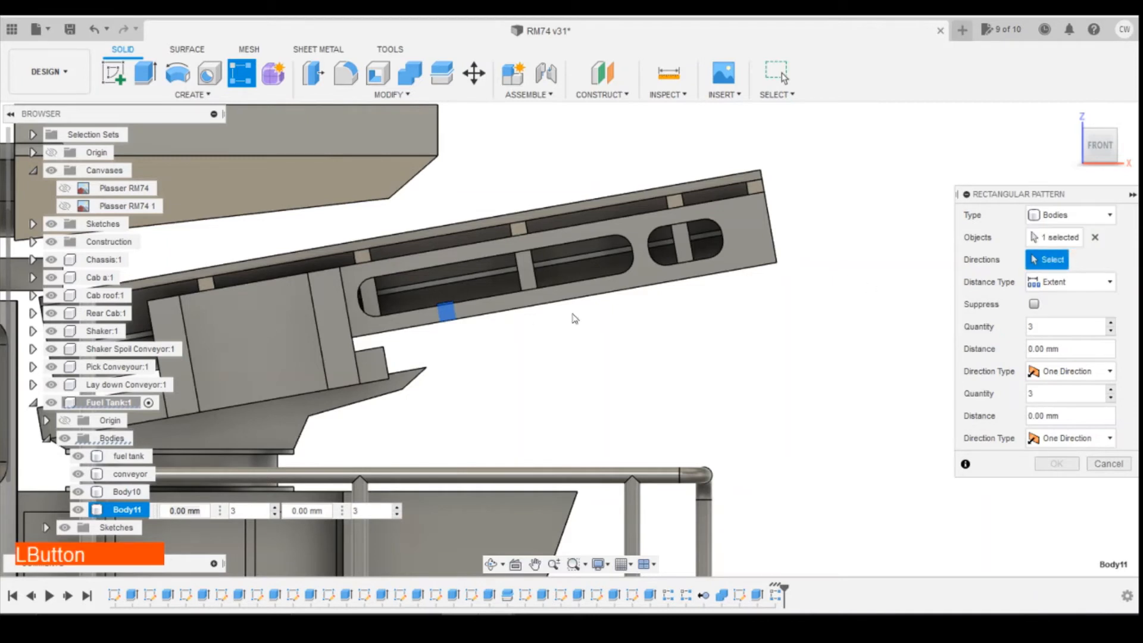
left_click(478, 326)
left_click_drag(457, 308, 335, 331)
left_click(565, 370)
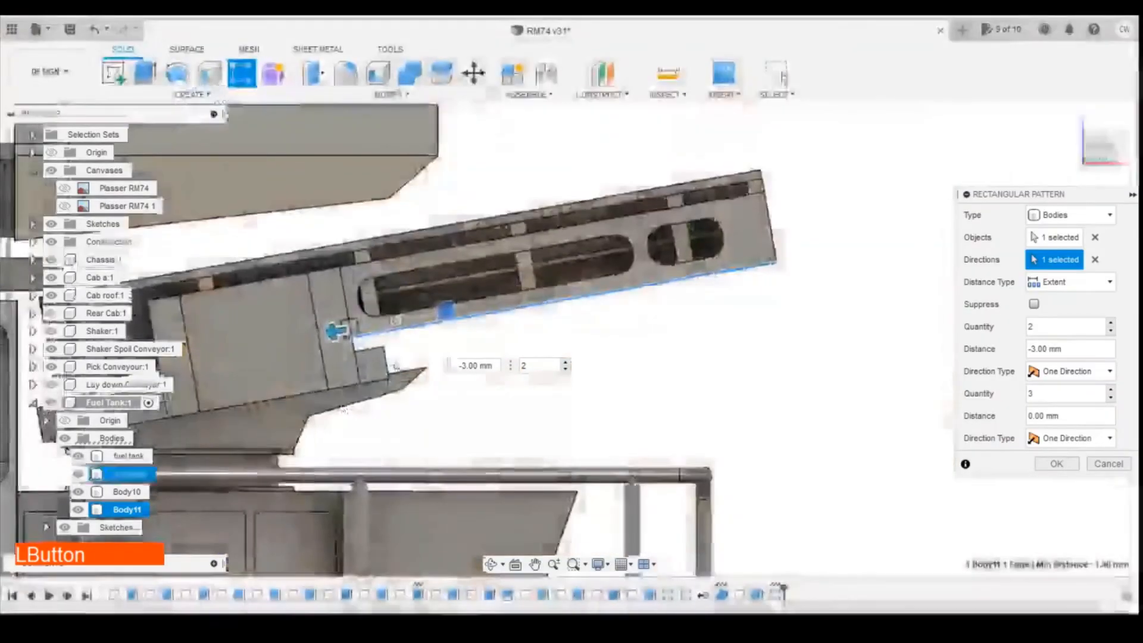
mouse_move(345, 332)
left_mouse_down()
mouse_move(371, 325)
mouse_move(348, 332)
left_mouse_up()
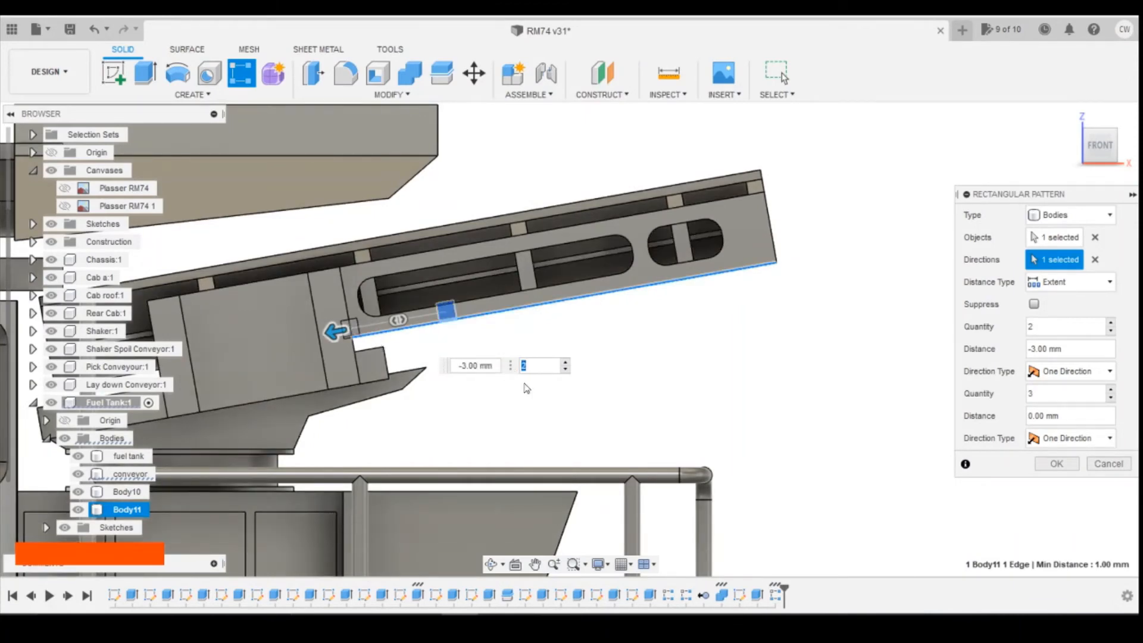
left_click_drag(1095, 141, 1038, 124)
left_click(1058, 462)
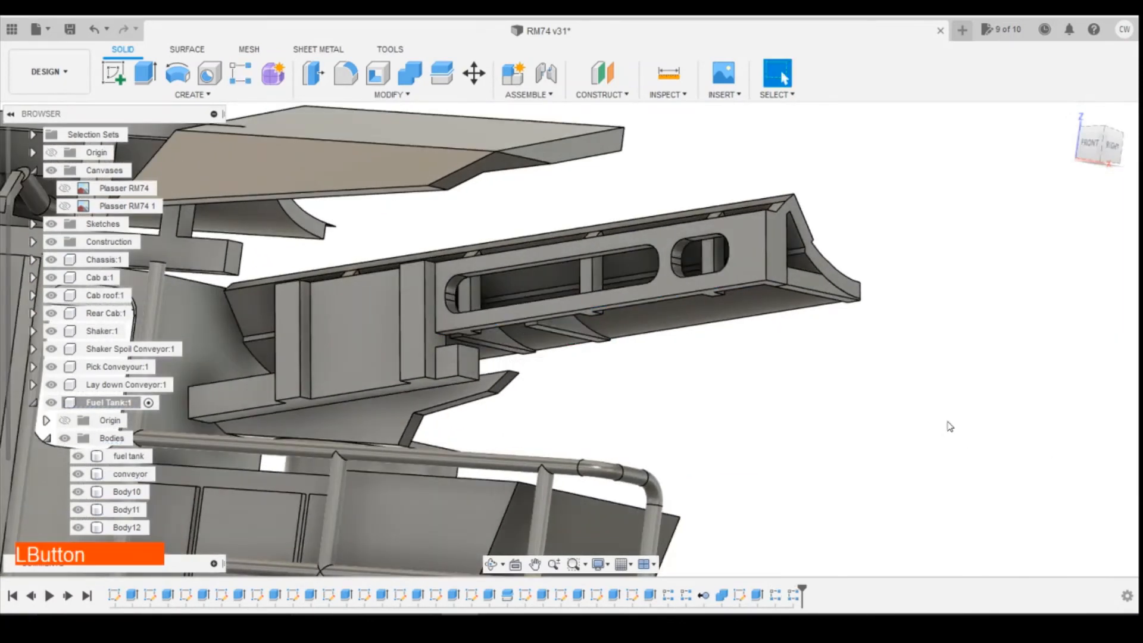
Combine the conveyor body with the three cross-piece bodies under the curved cover, using the Join operation.
left_click(409, 73)
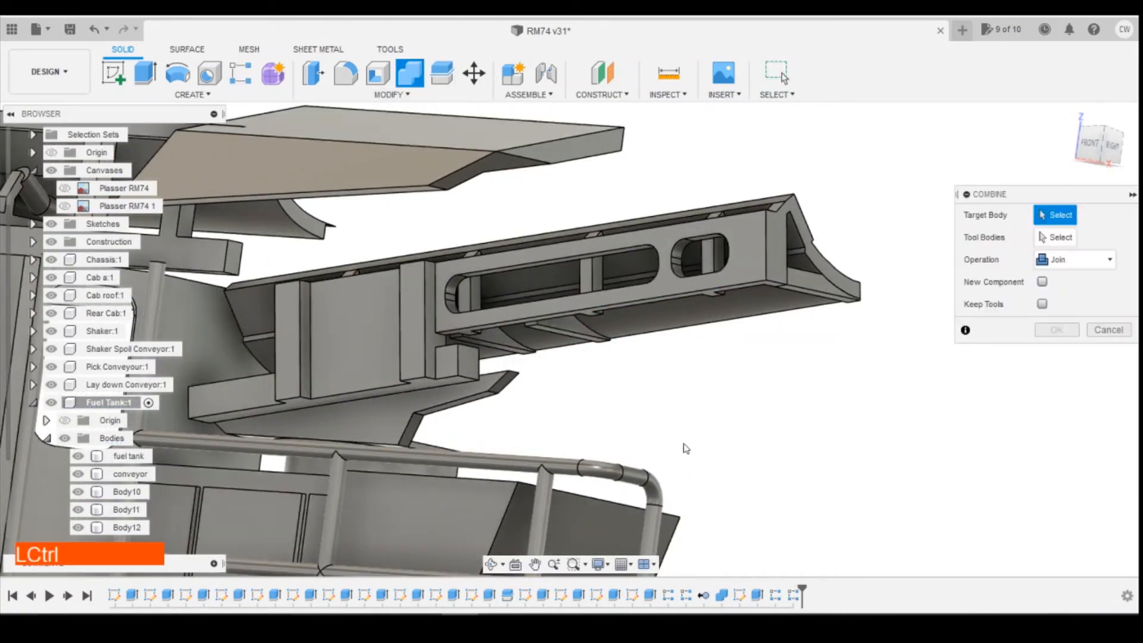
left_click(128, 474, "ctrl")
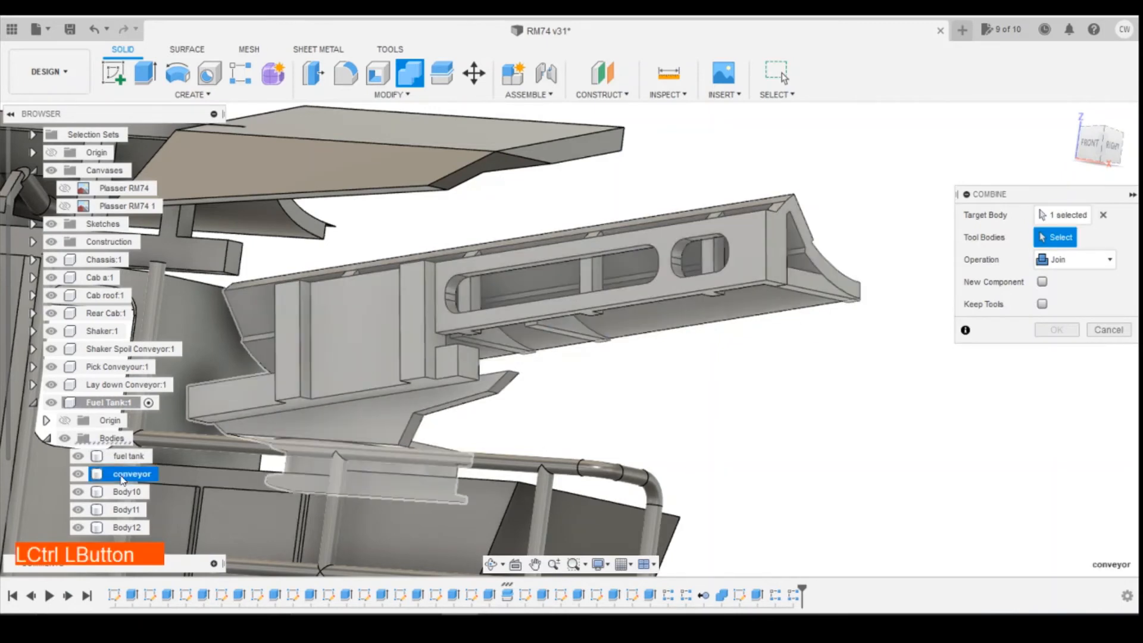
left_click(128, 492, "ctrl")
left_click(126, 510, "ctrl")
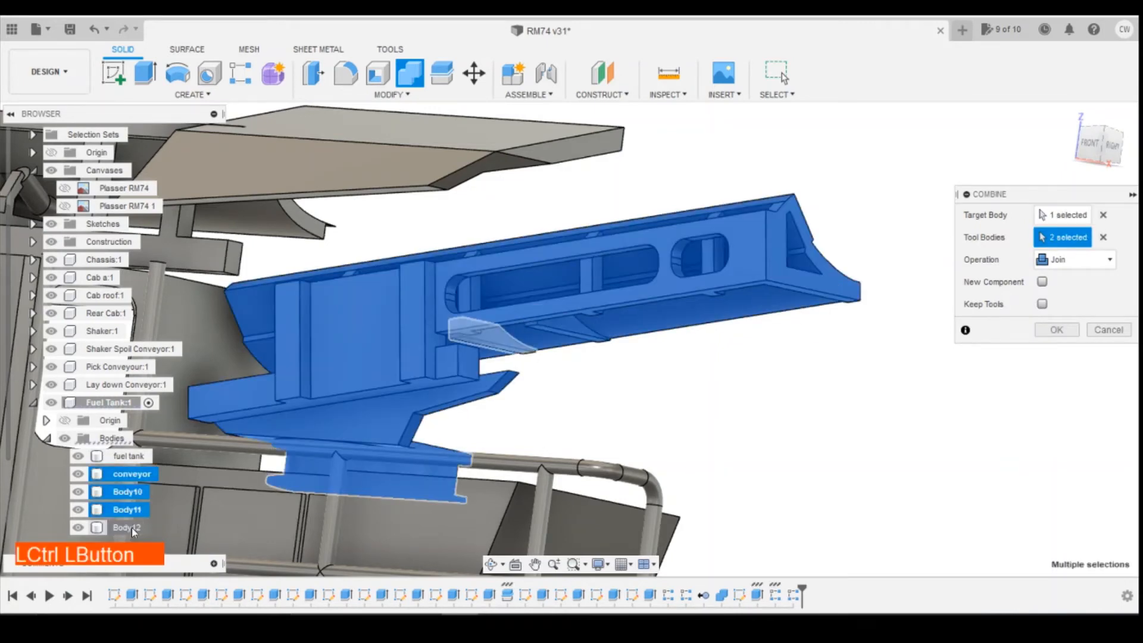
left_click(126, 528, "ctrl")
left_click(1065, 331)
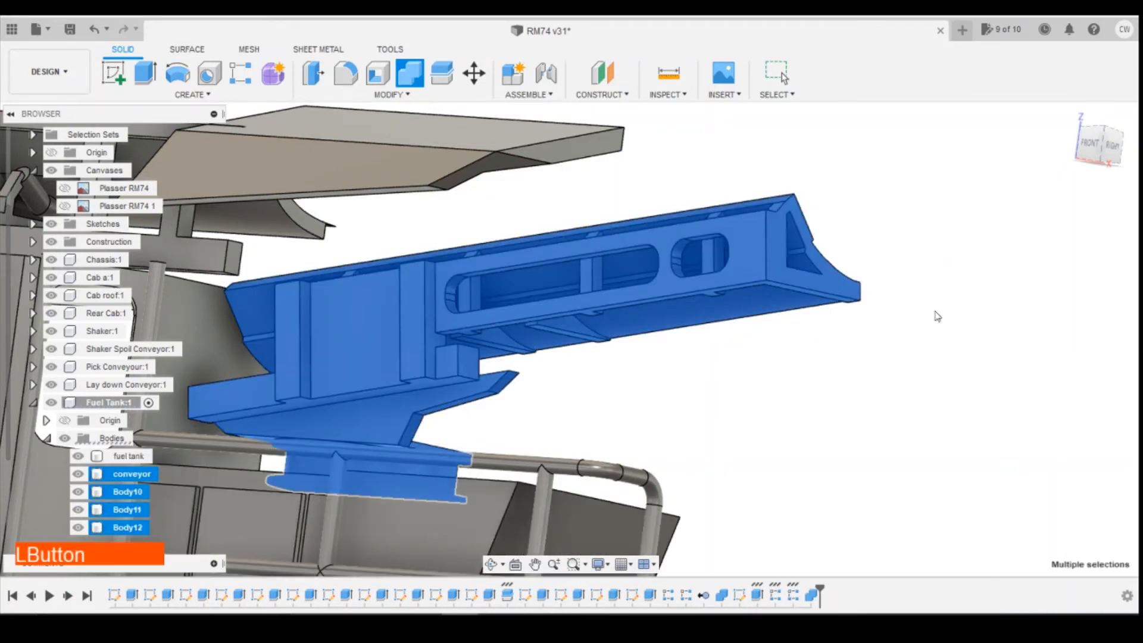
Start a sketch on the inner face of the conveyor's side beam and turn on Slice.
mouse_move(1101, 144)
left_mouse_down()
mouse_move(1041, 148)
mouse_move(1116, 144)
mouse_move(1095, 155)
left_mouse_up()
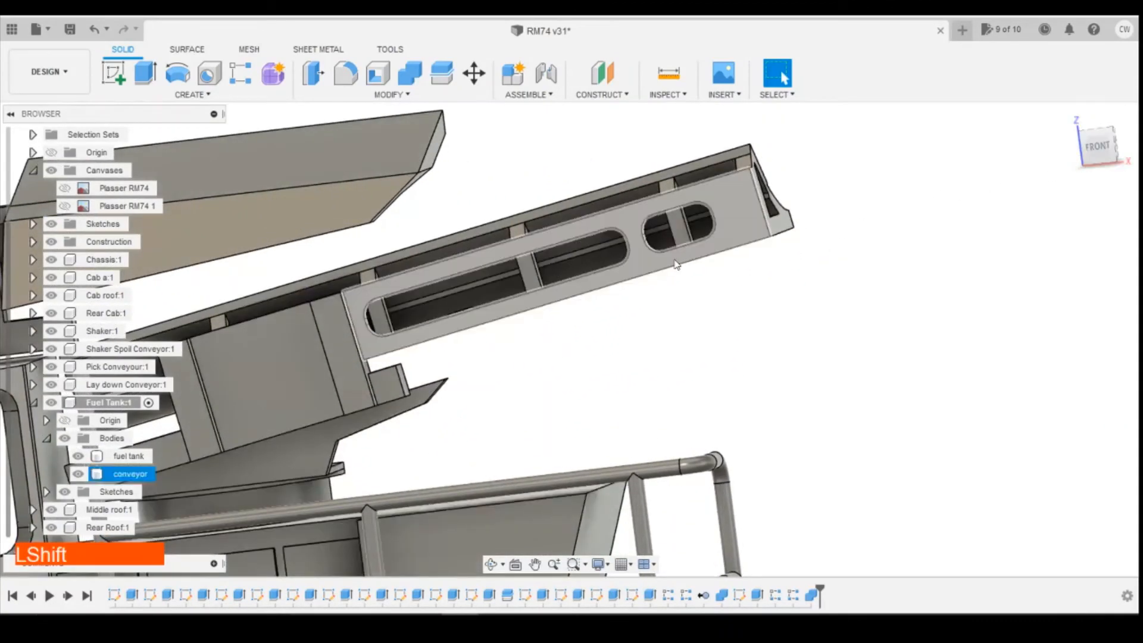
key("shift+z")
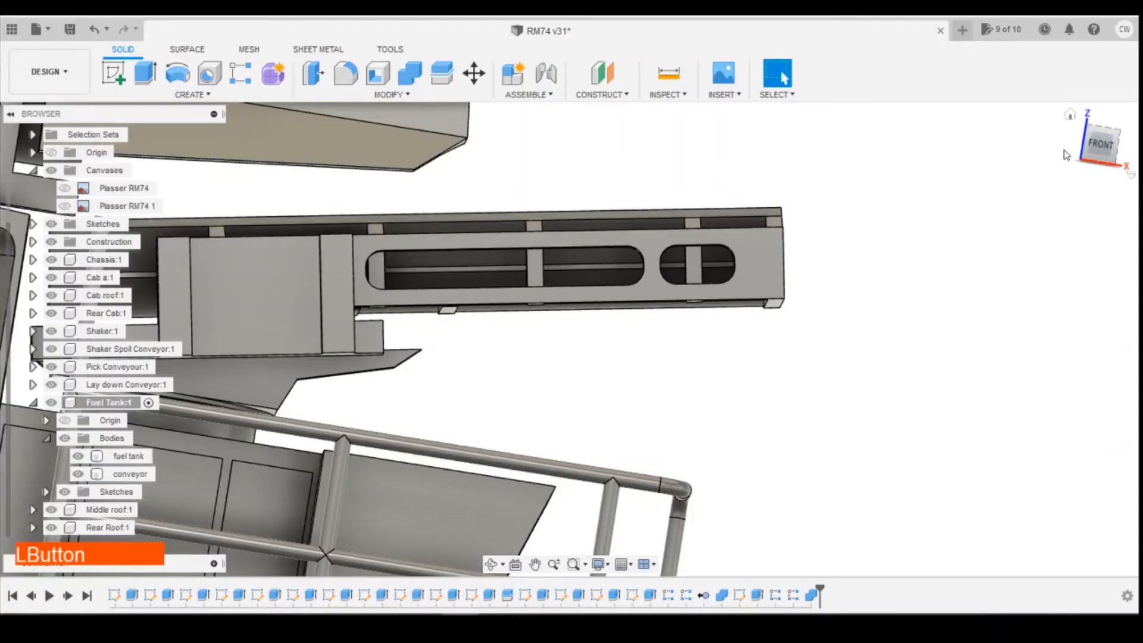
left_click_drag(1095, 149, 1044, 159)
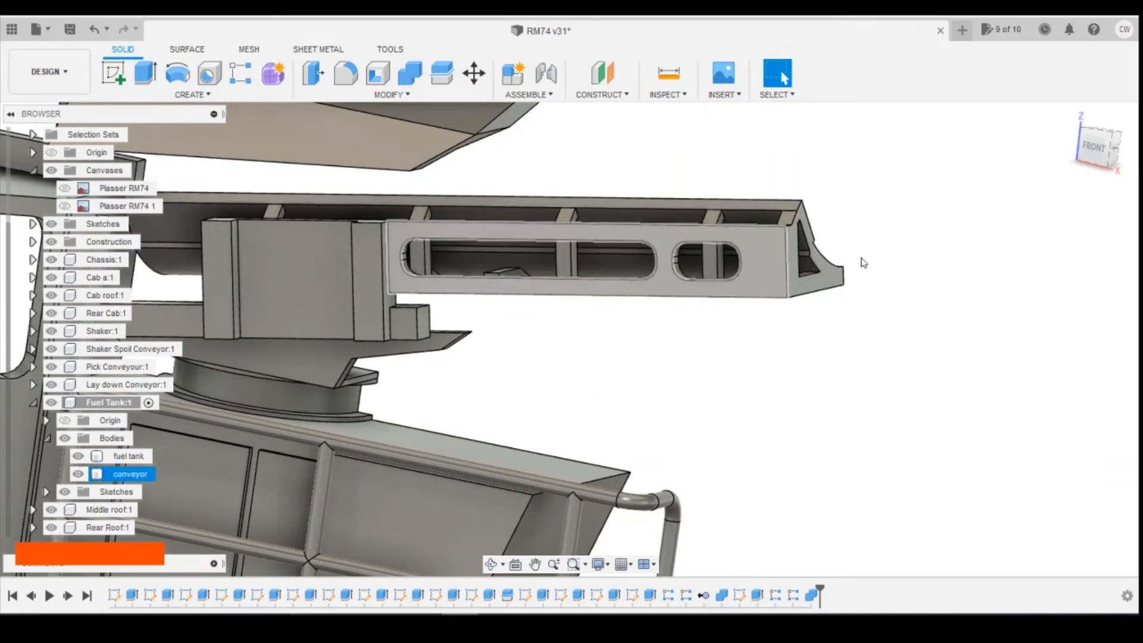
left_click_drag(1091, 149, 1124, 144)
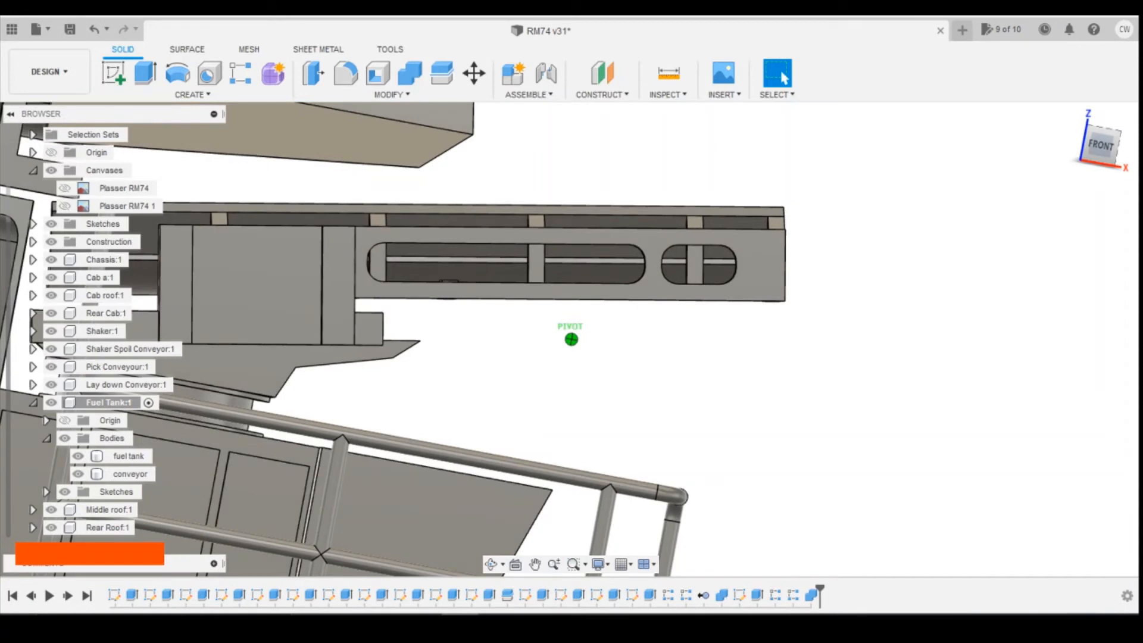
left_click(117, 76)
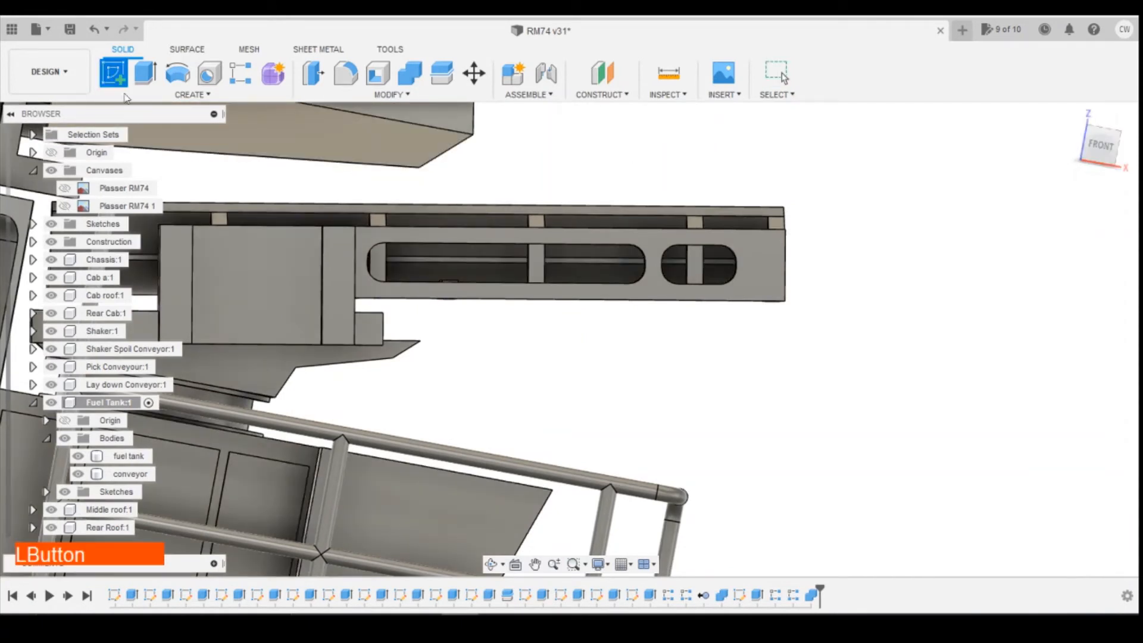
left_click_drag(1094, 143, 1019, 241)
left_click(633, 411)
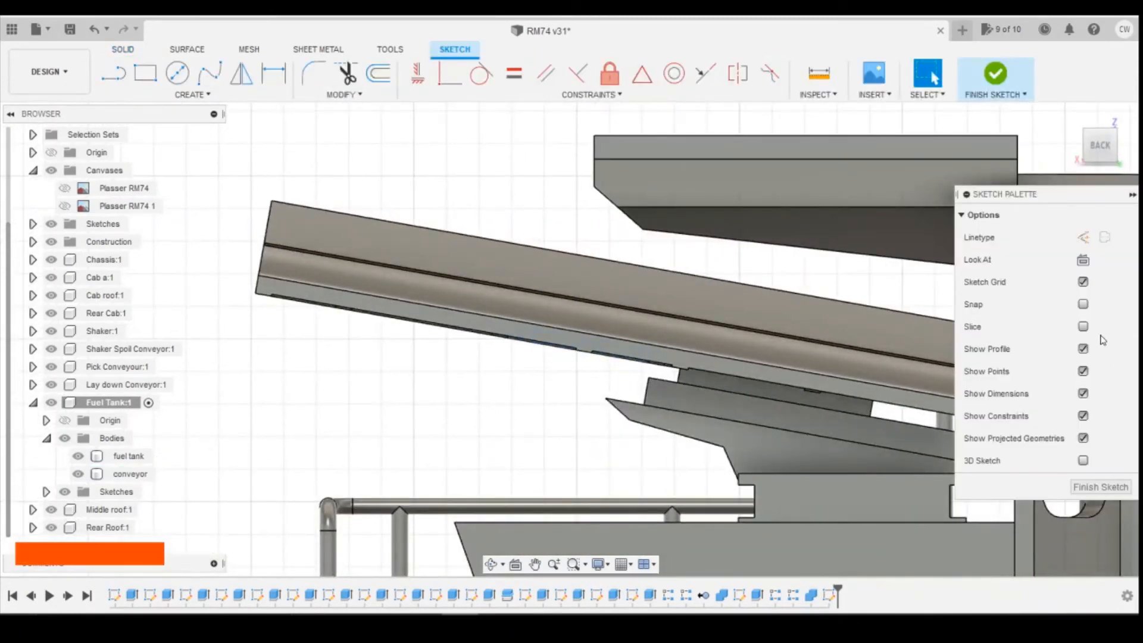
left_click(1082, 326)
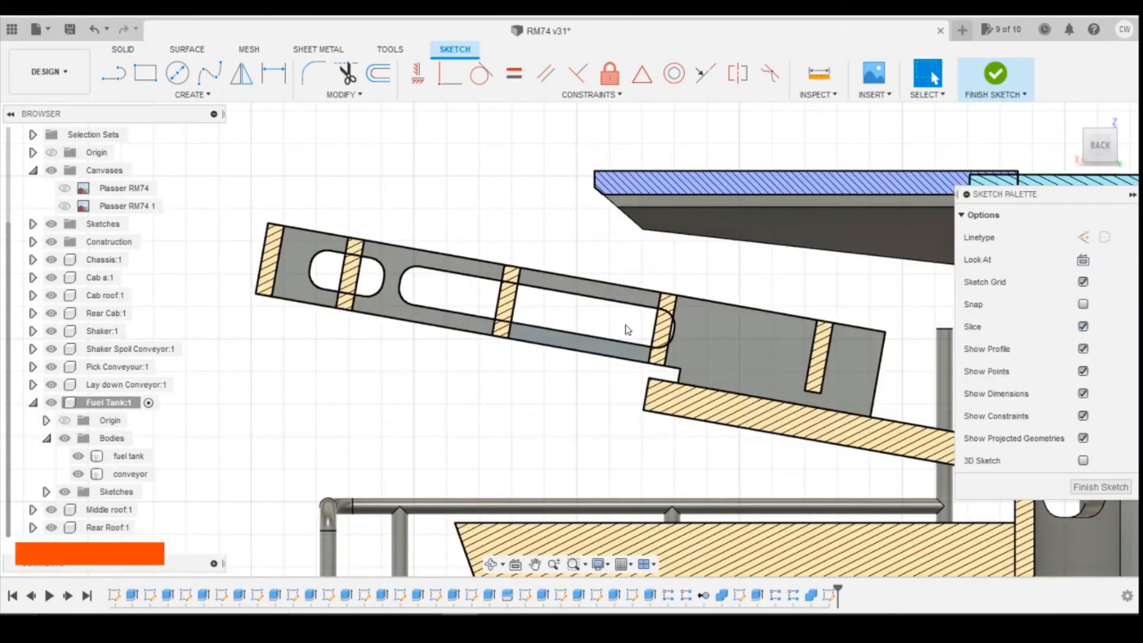
Draw a 3-point rectangle 0.5 mm wide, running from the side beam's lower edge up across the long slot.
left_click(189, 94)
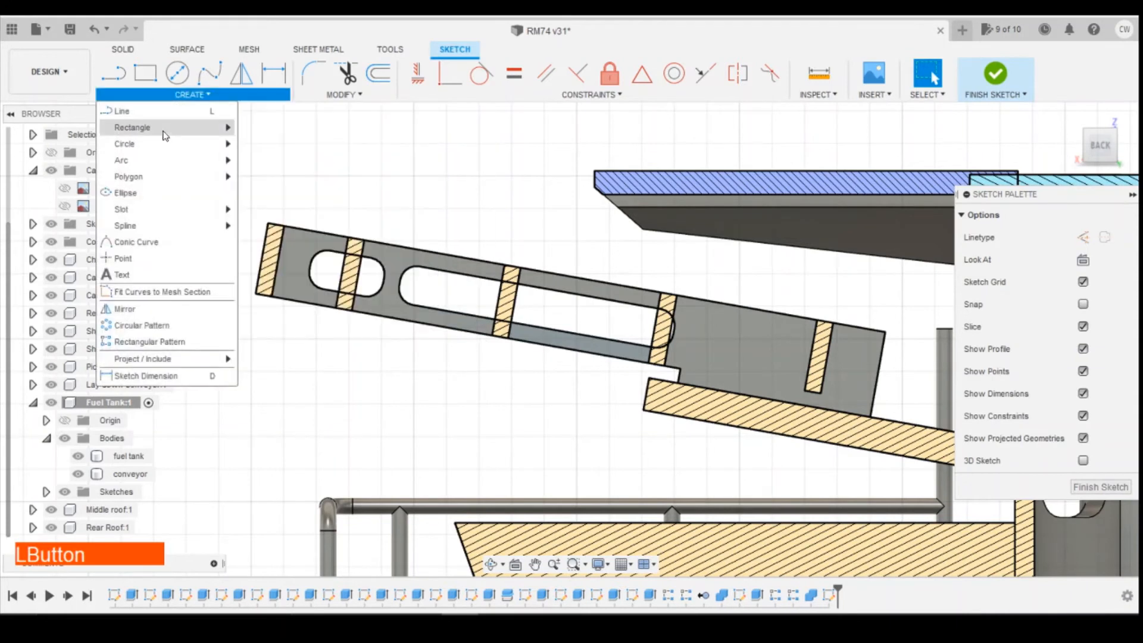
mouse_move(220, 135)
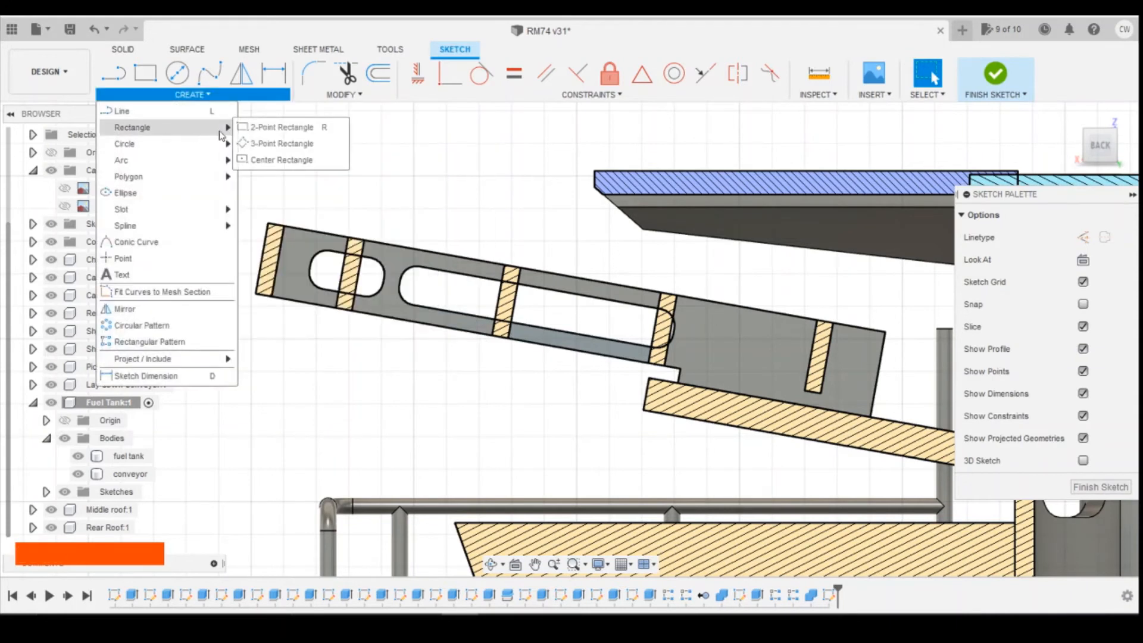
left_click(254, 147)
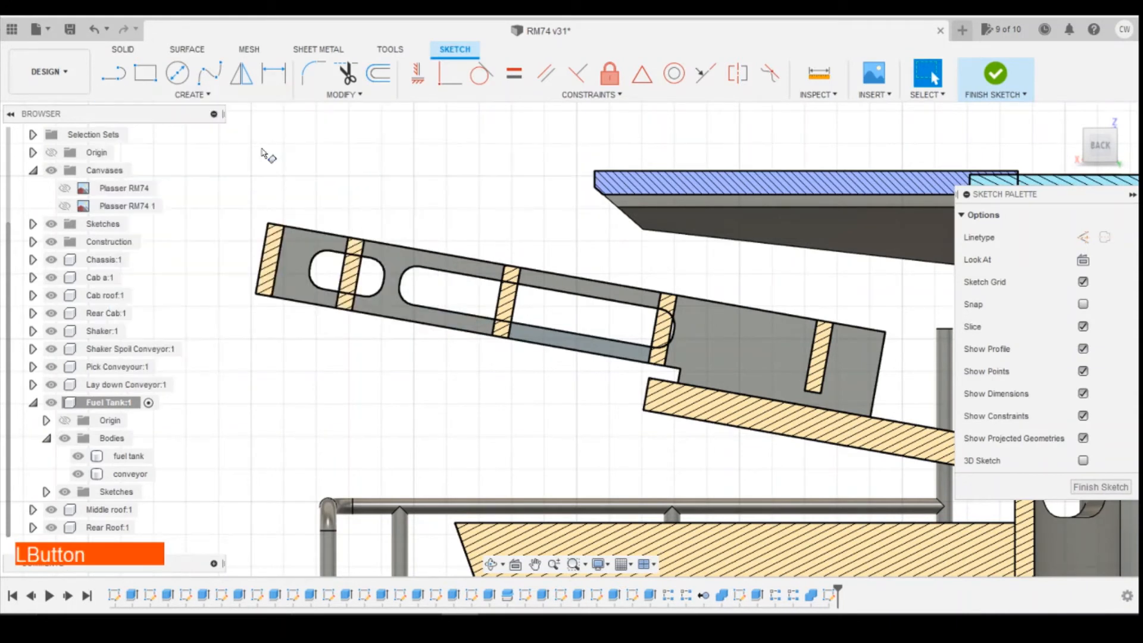
left_click(589, 353)
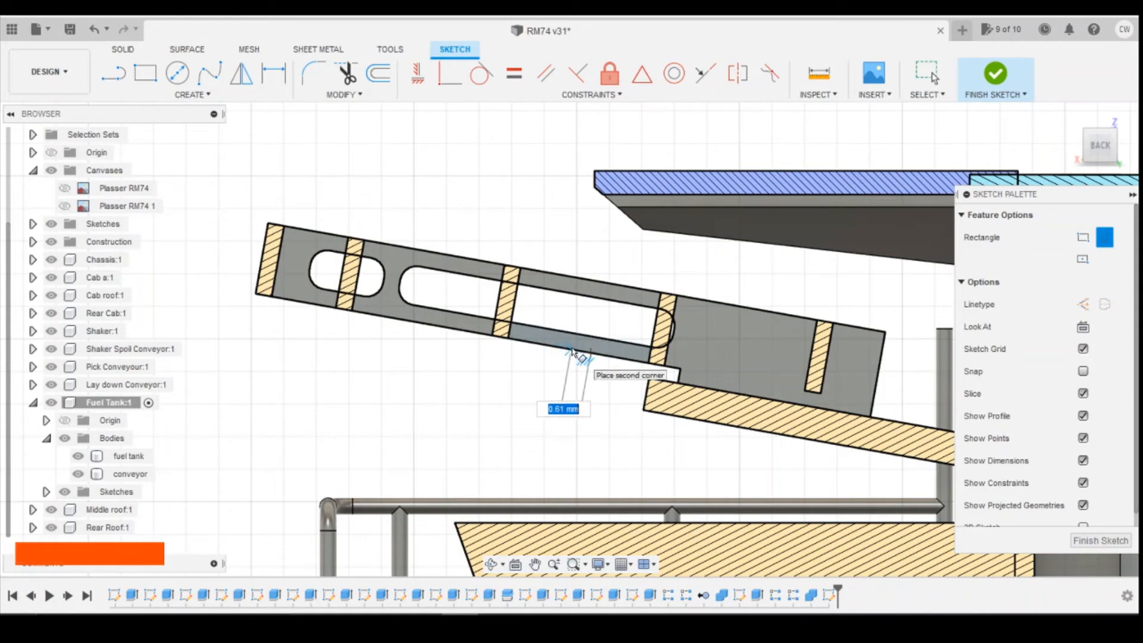
type("0")
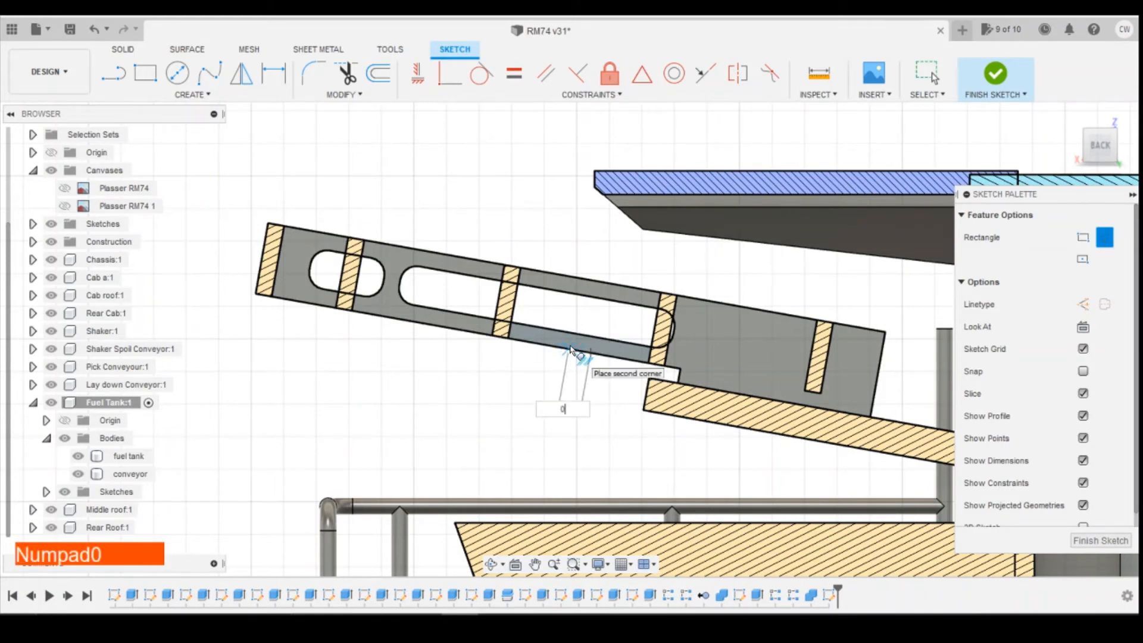
type(".5")
key("Tab")
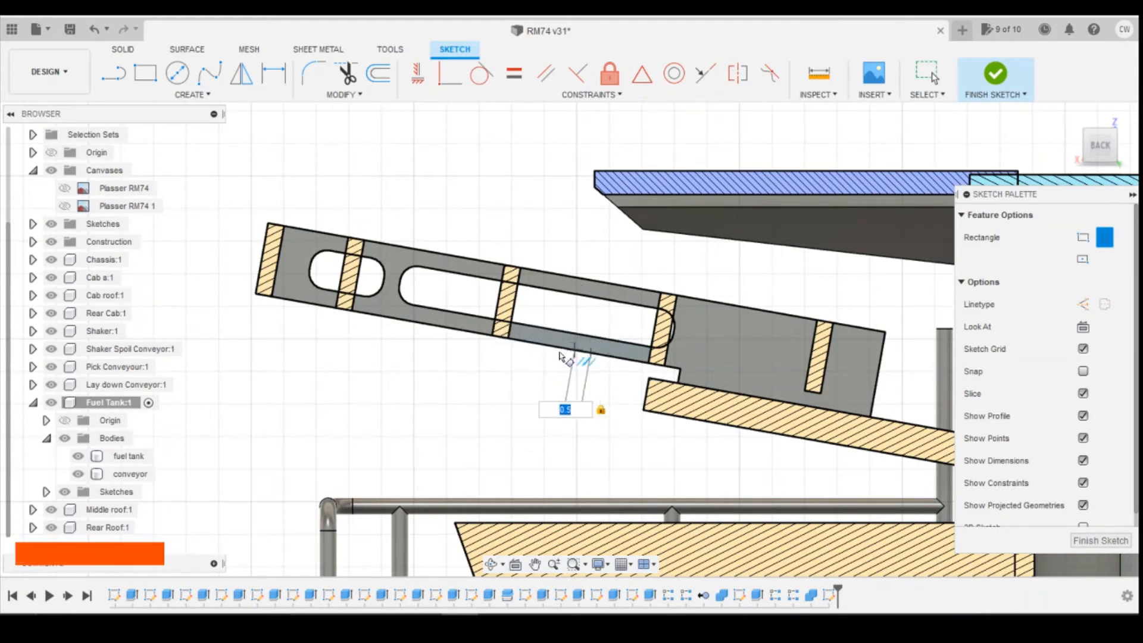
left_click(569, 356)
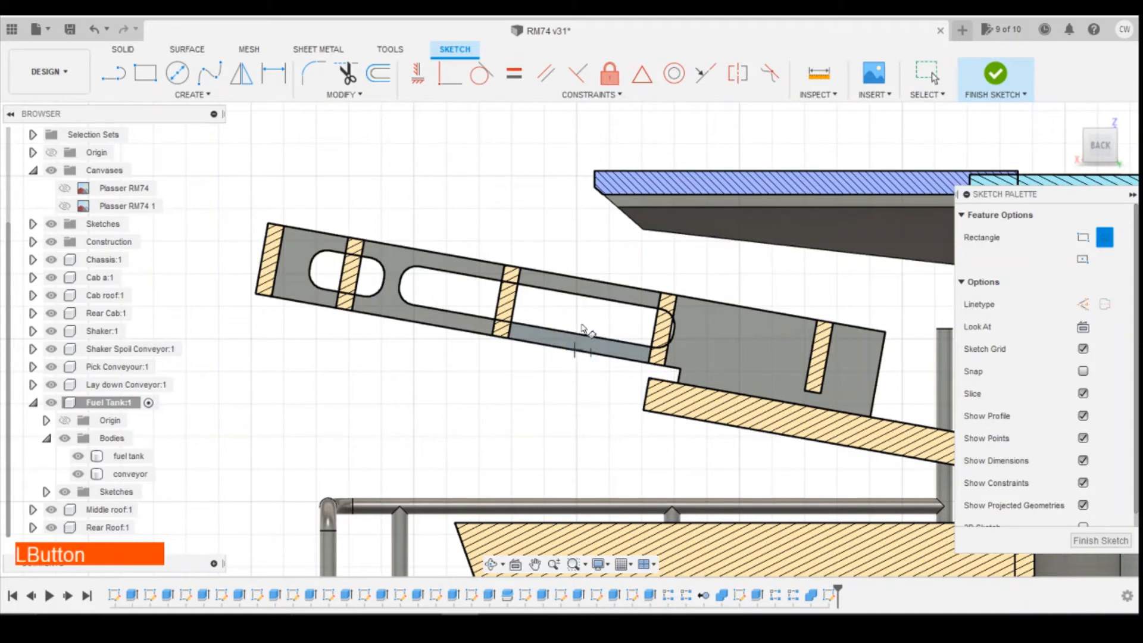
left_click(583, 288)
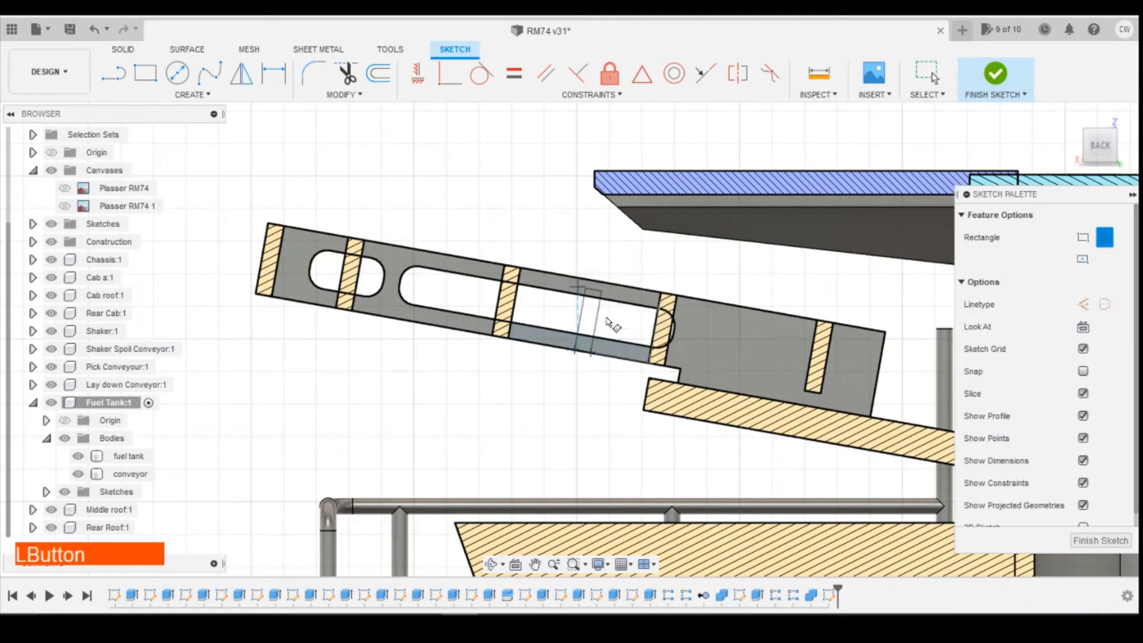
key("Escape")
Make the rectangle's upper corner coincident with the side beam's upper edge.
left_click(587, 294)
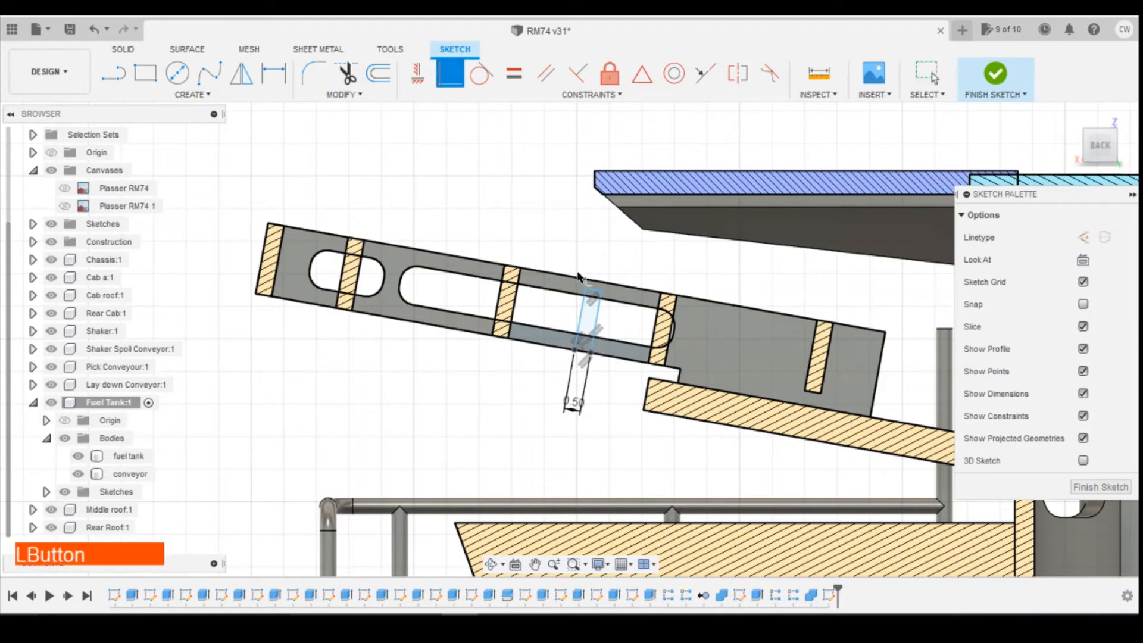
left_click(585, 289)
left_click(587, 280)
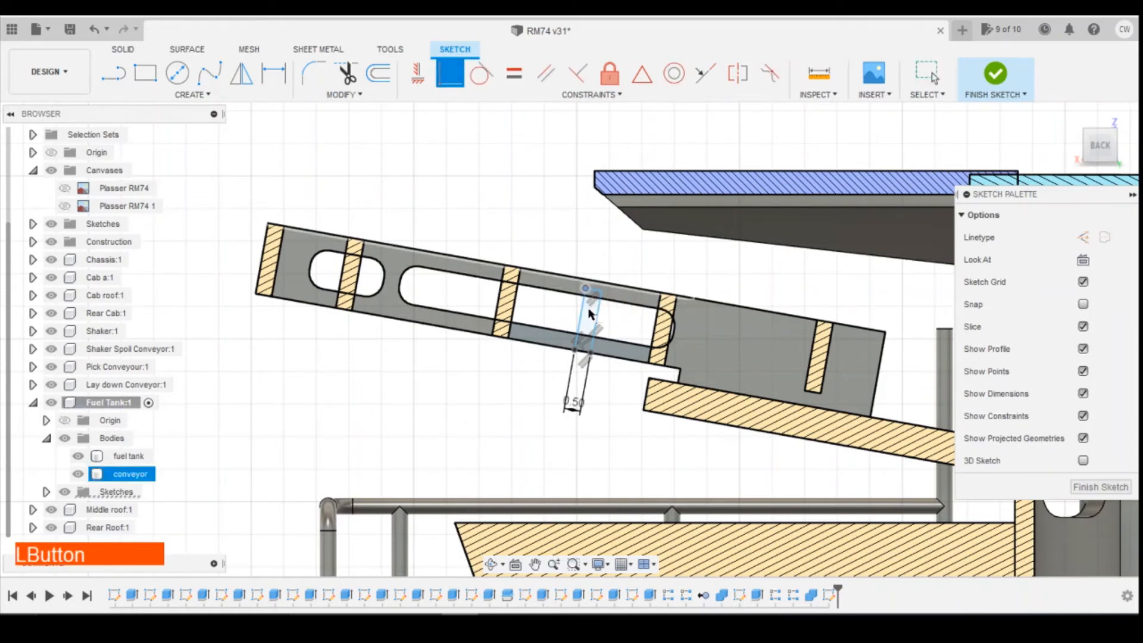
scroll(590, 317, "up", 3)
scroll(636, 351, "down", 1)
key("Escape")
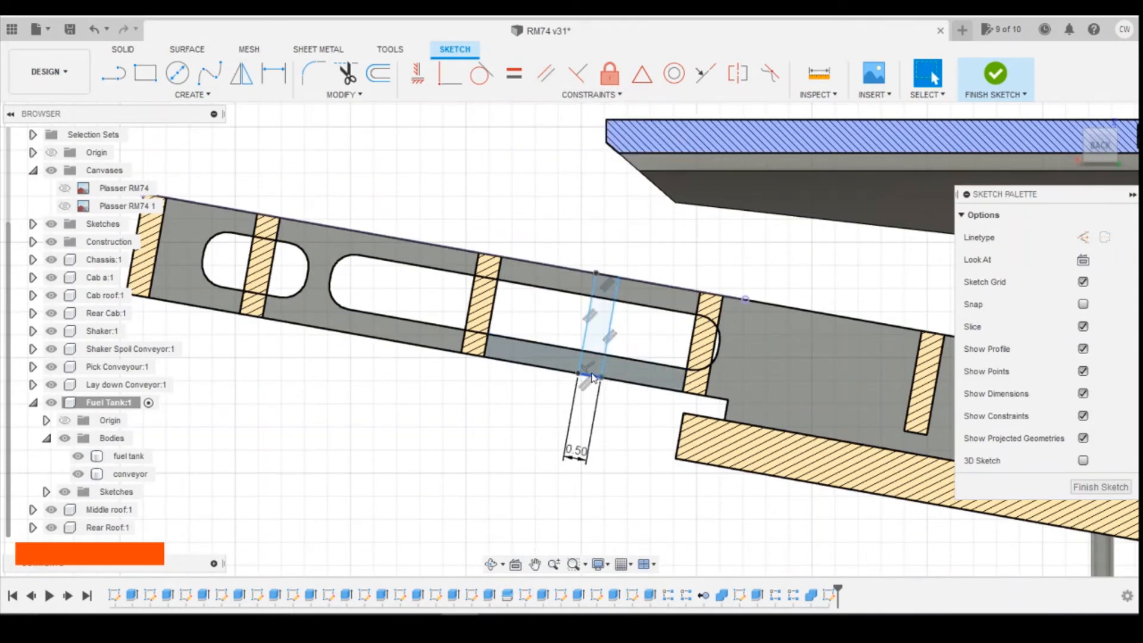
Measure the length of the side beam's lower edge segment between the two cross-pieces.
key("d")
left_click(635, 388)
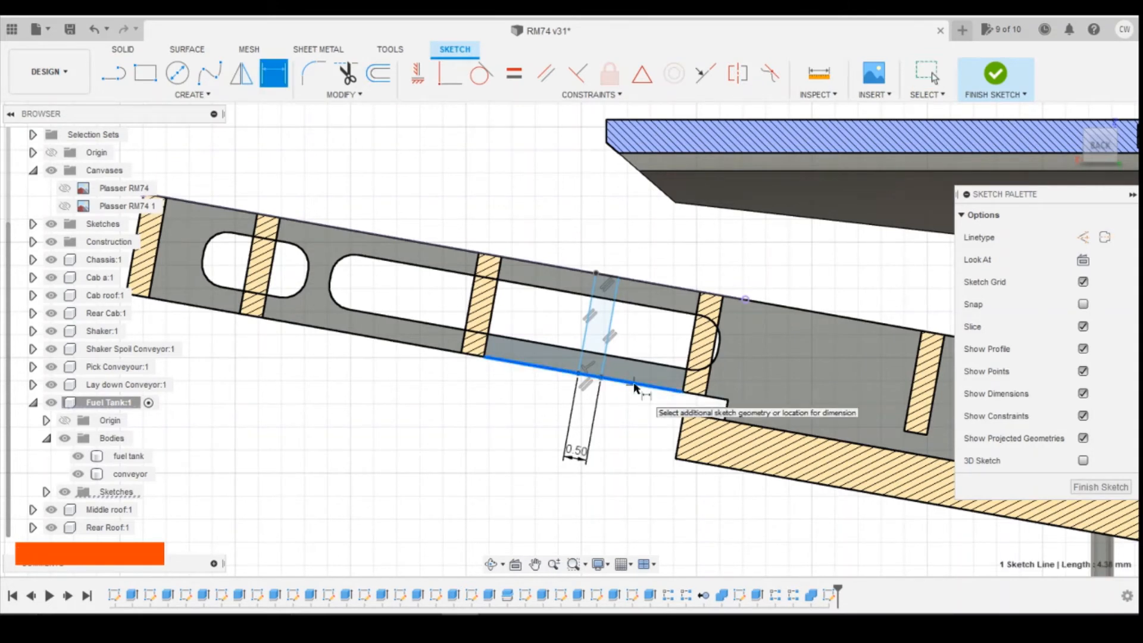
key("Escape")
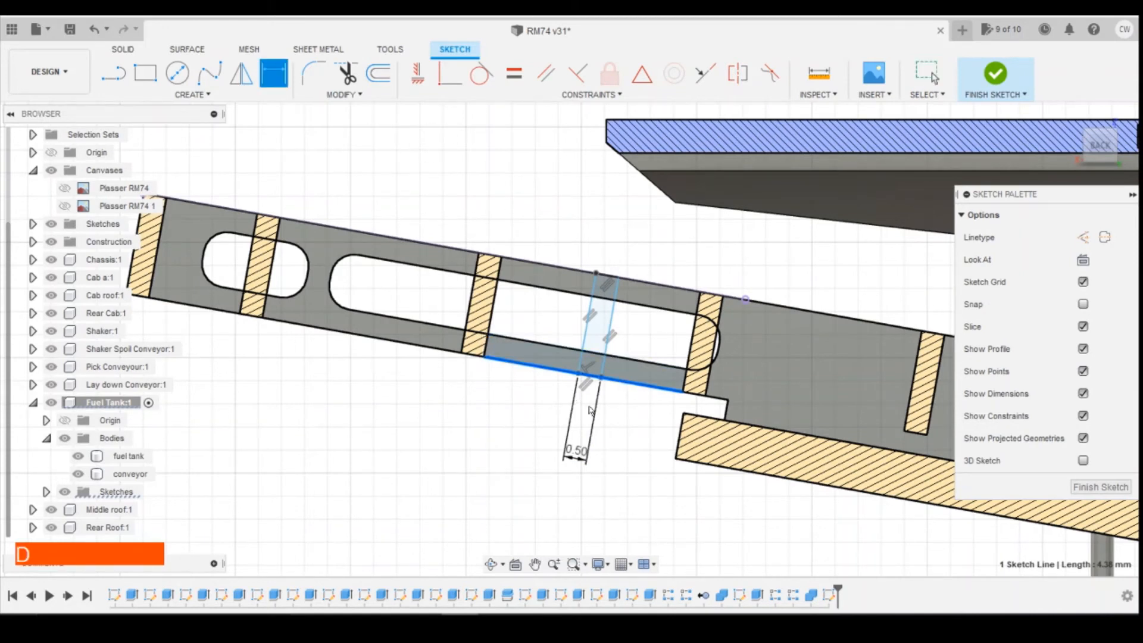
Dimension the rectangle's lower corner from the adjacent cross-piece's lower corner as 4.38-0.5/2.
key("d")
left_click(577, 374)
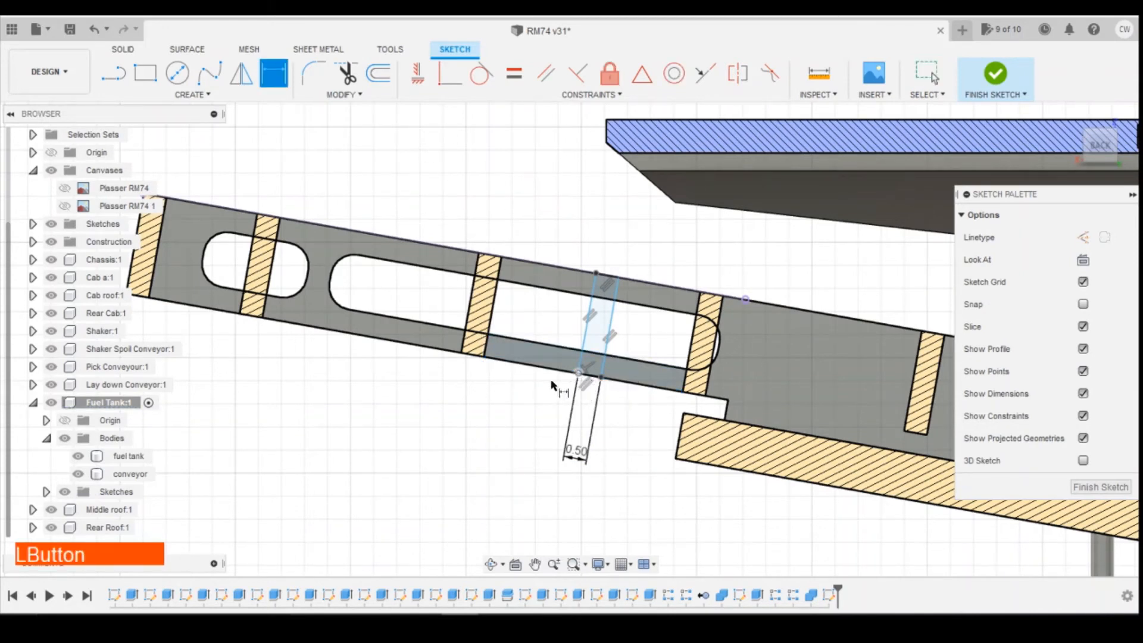
left_click(484, 358)
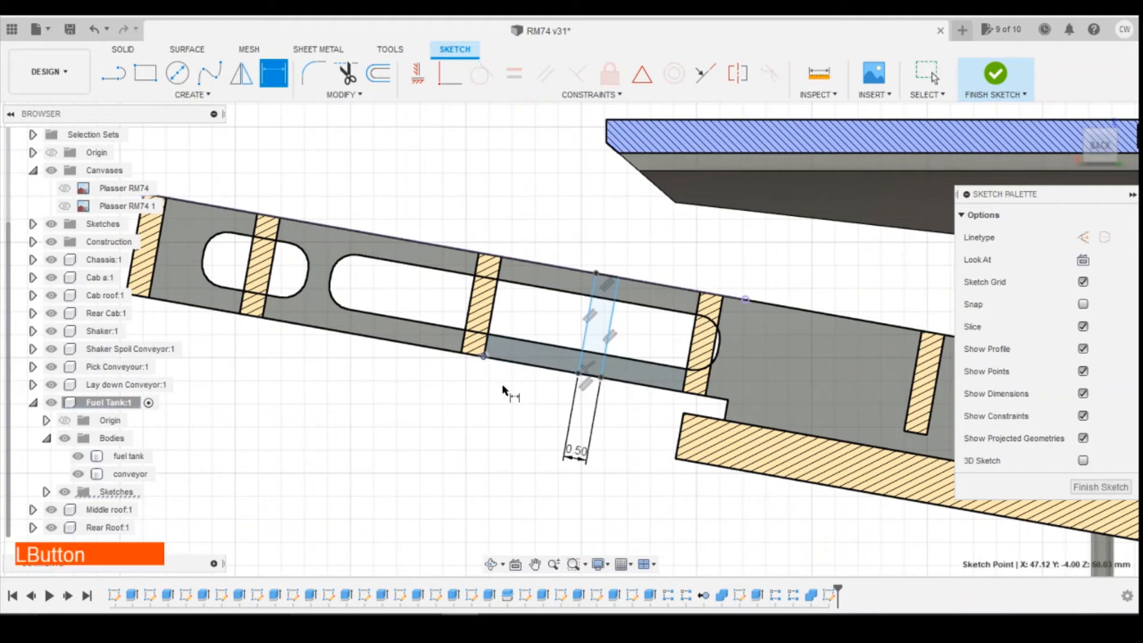
left_click(579, 375)
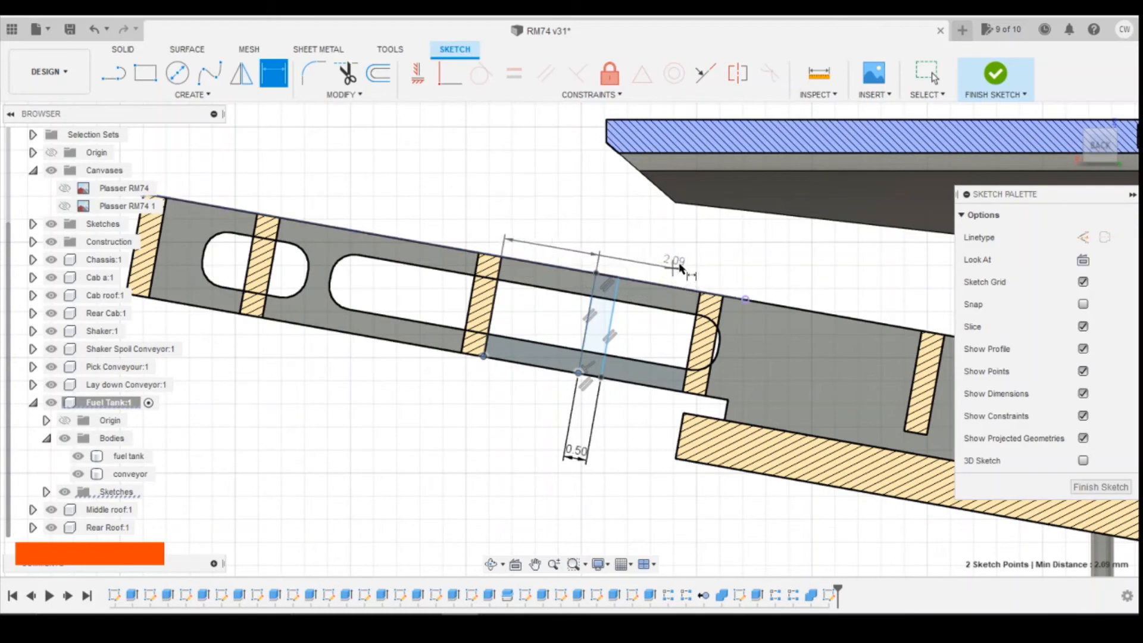
left_click(683, 265)
type("4.38")
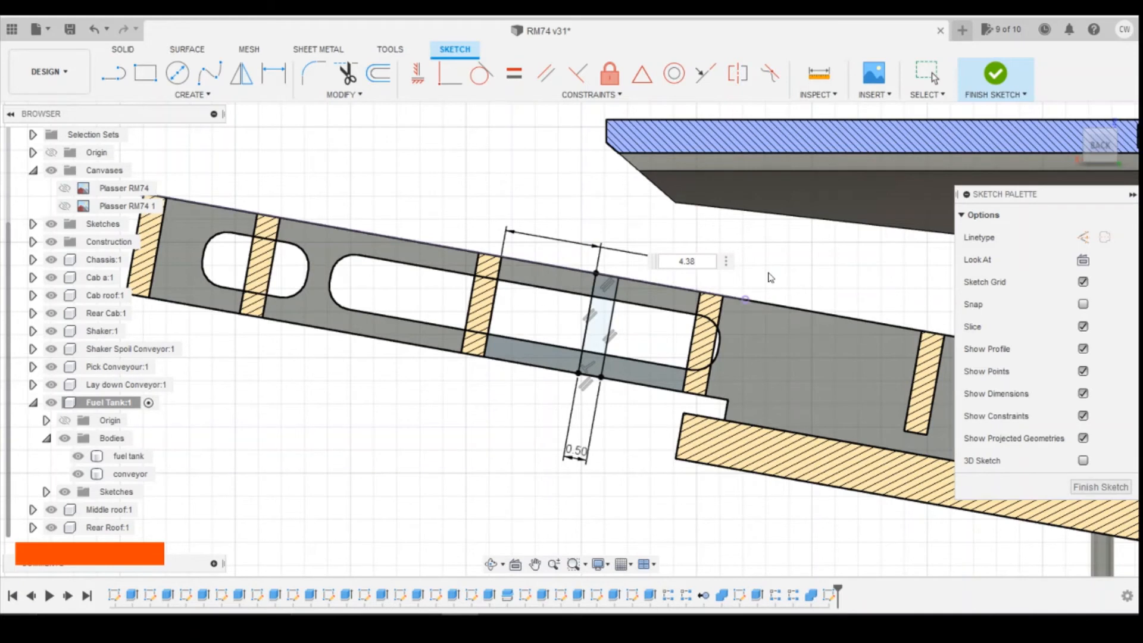
type("-0.5/2")
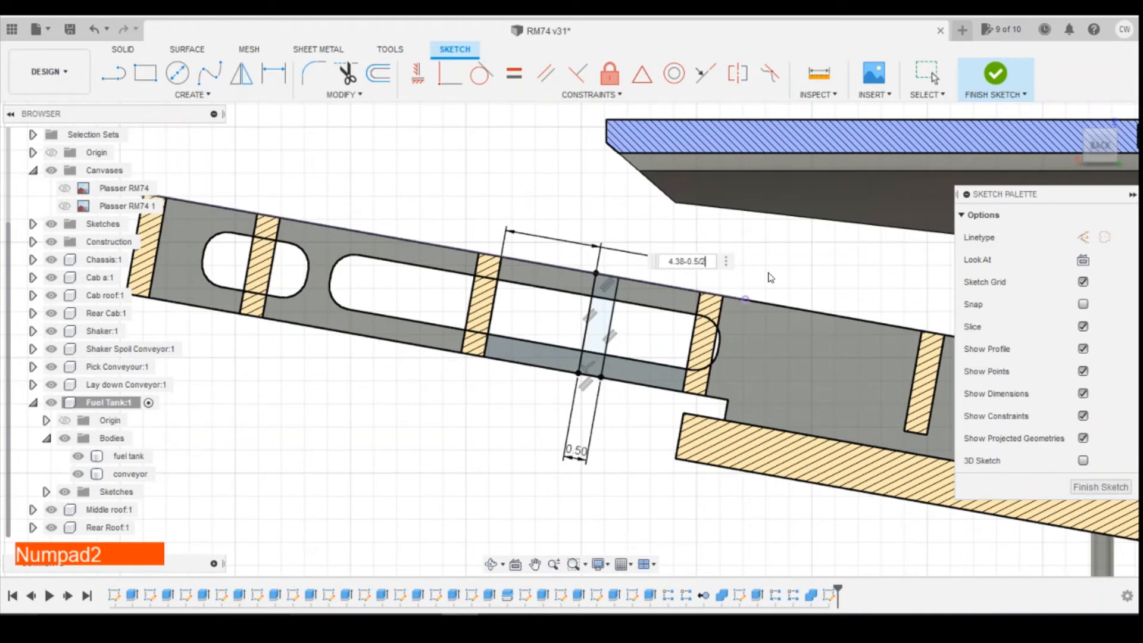
key("Return")
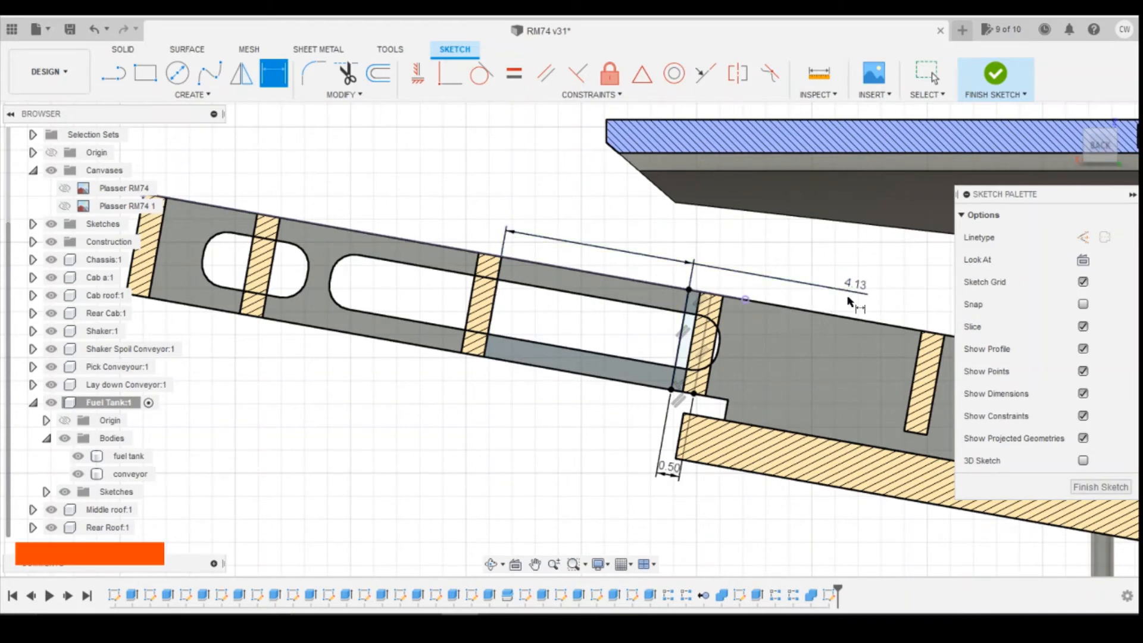
Change the rectangle's offset from the cross-piece to the expression 4.38/2-0.5.
double_click(849, 301)
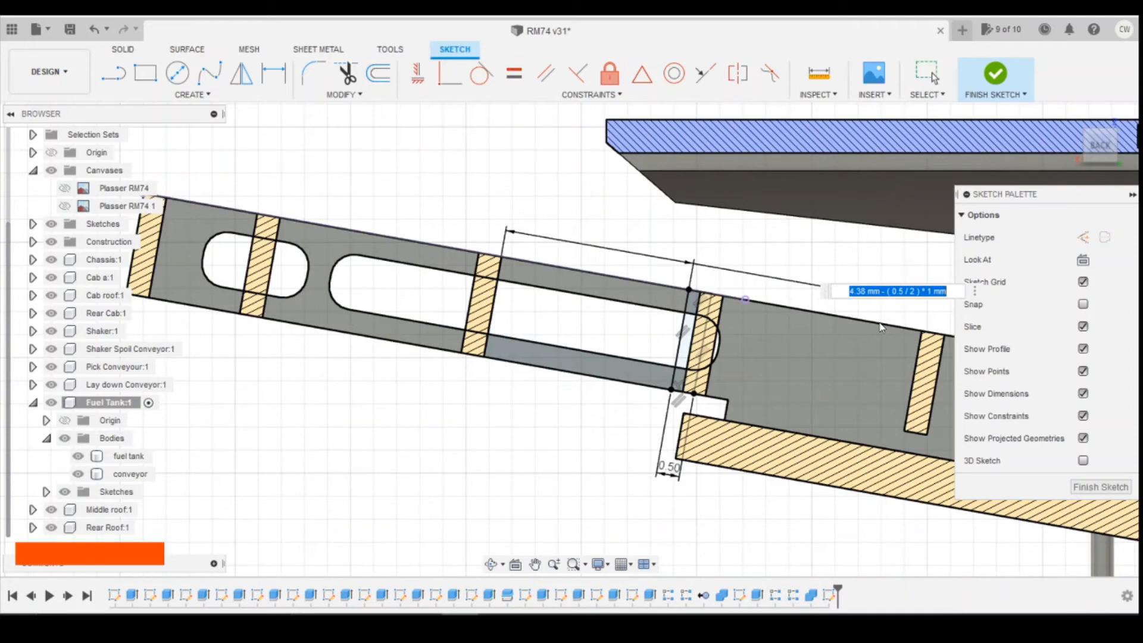
type("4")
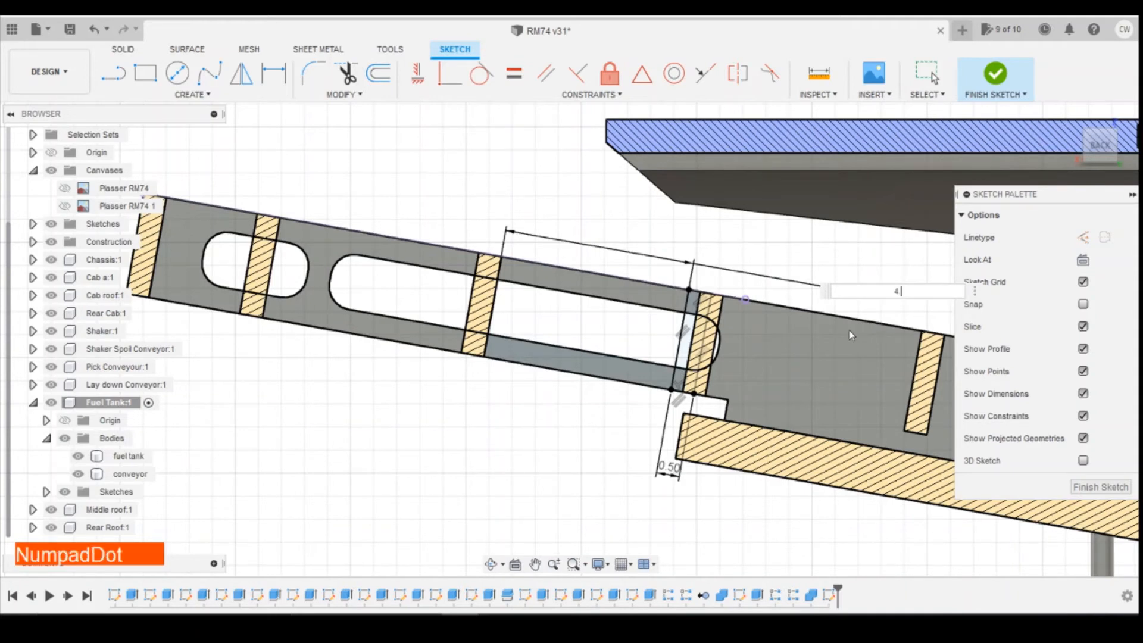
type(".38/2-0.5")
key("Return")
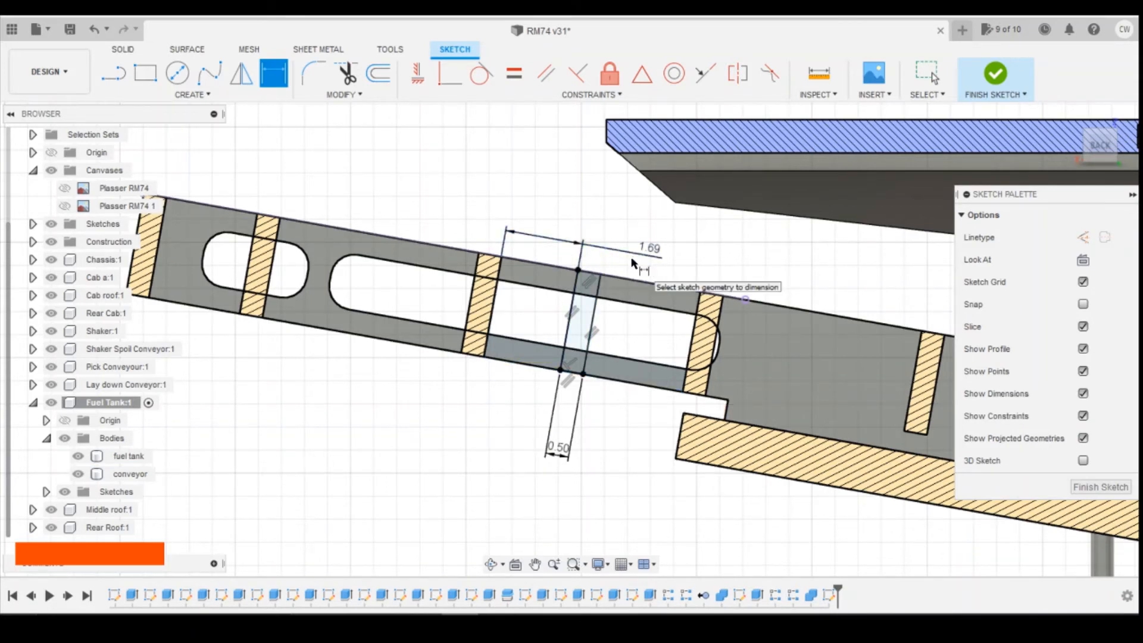
Correct the subtracted amount in the rectangle's offset expression to 0.25 mm, centring the rectangle between the cross-pieces.
double_click(649, 247)
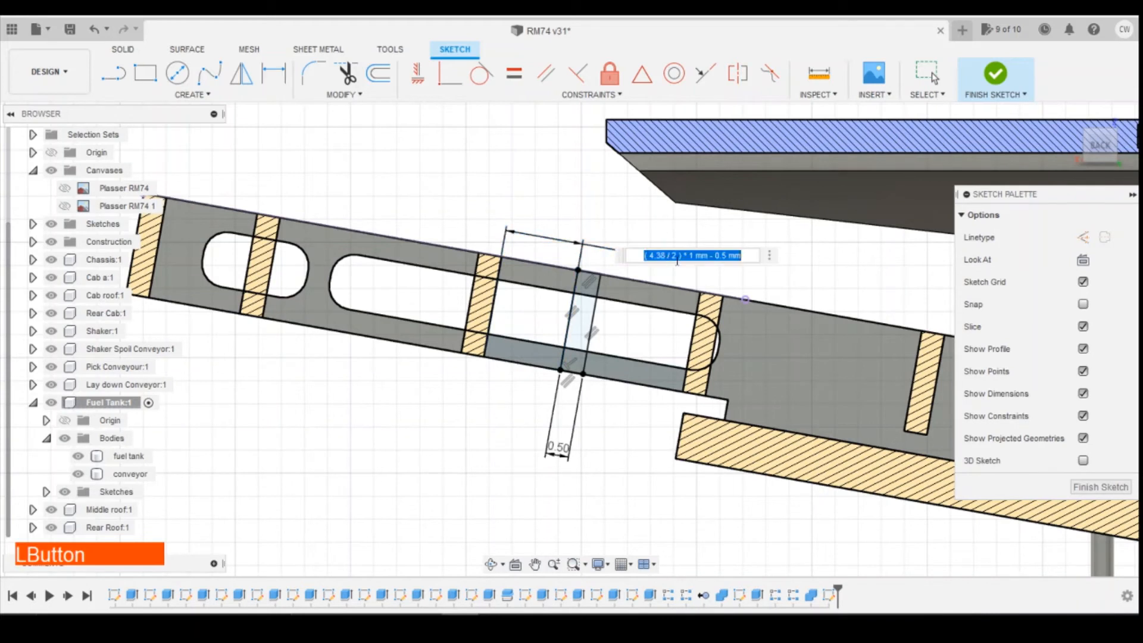
double_click(723, 255)
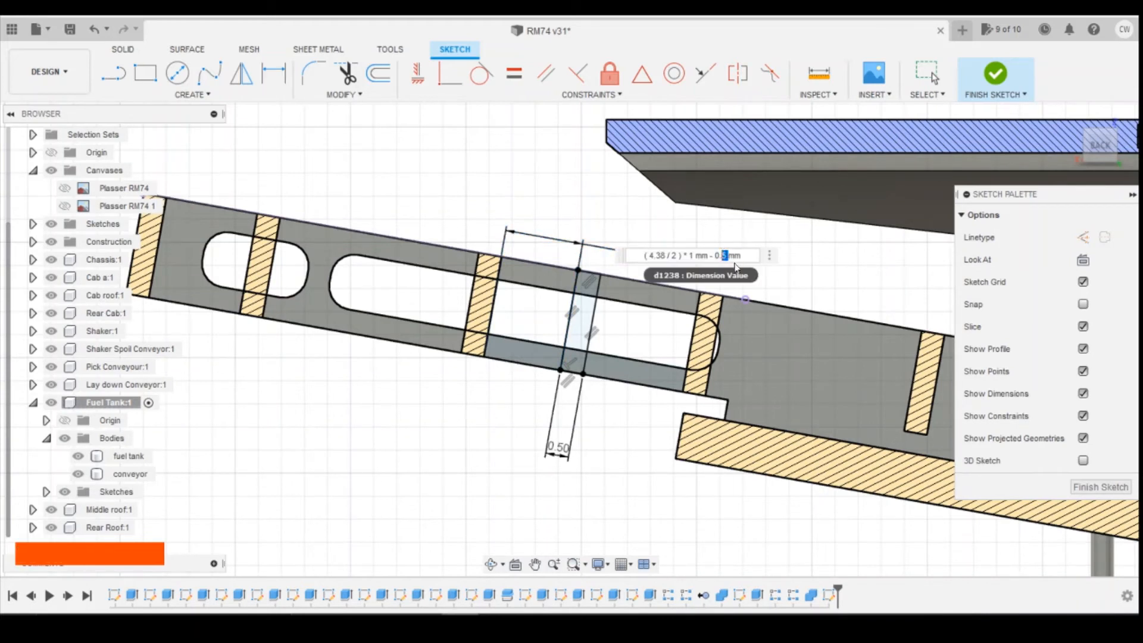
type("25")
key("Return")
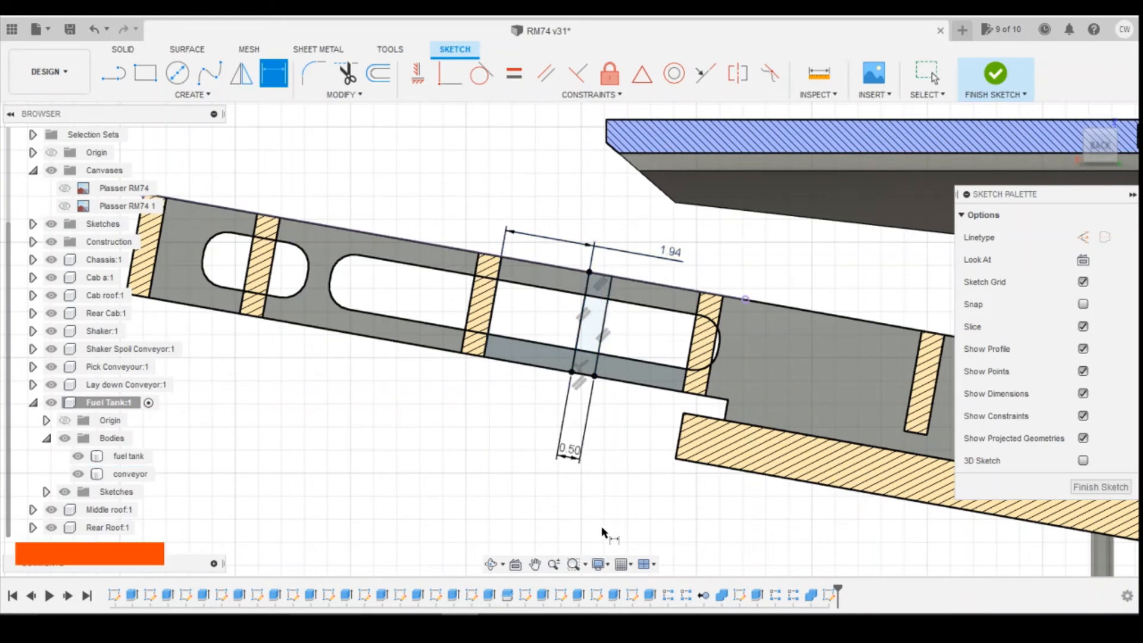
key("Escape")
Extrude both profiles of the narrow rectangle between the cross-pieces by 0.5 mm, joined to the conveyor body.
left_click(604, 317)
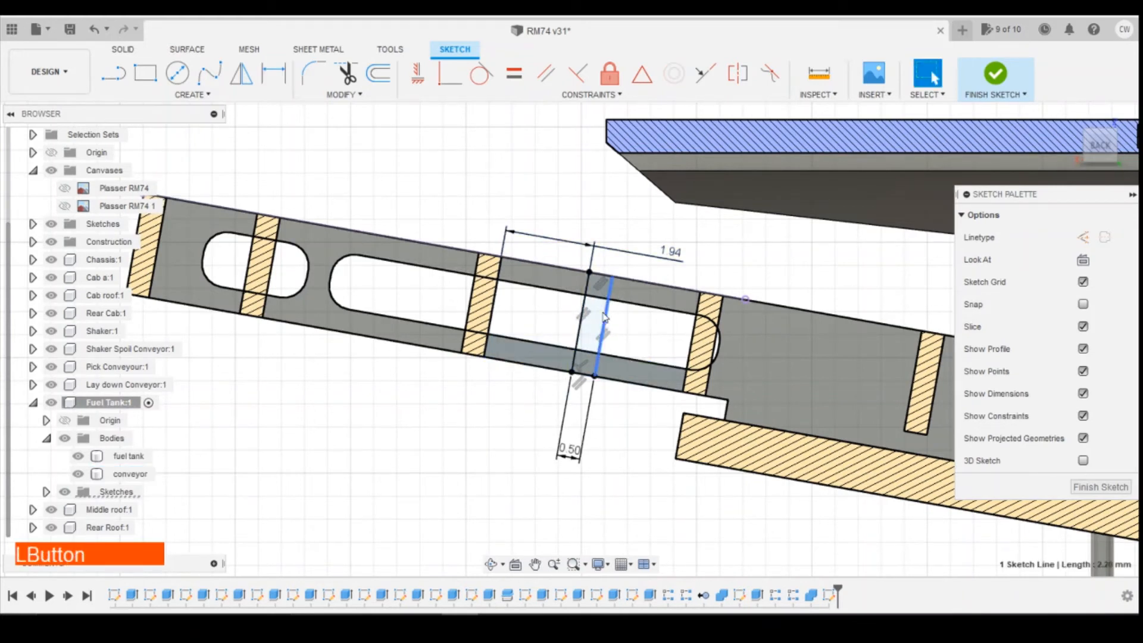
left_click(601, 322)
left_click(588, 364, "shift")
right_click(591, 367)
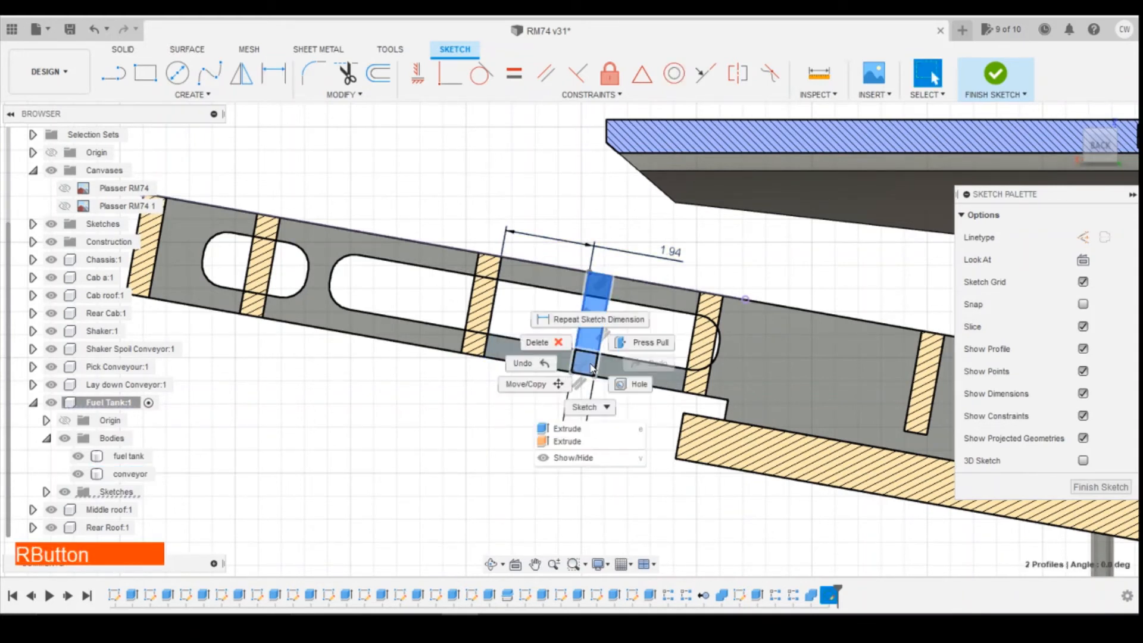
left_click(571, 428)
type("0")
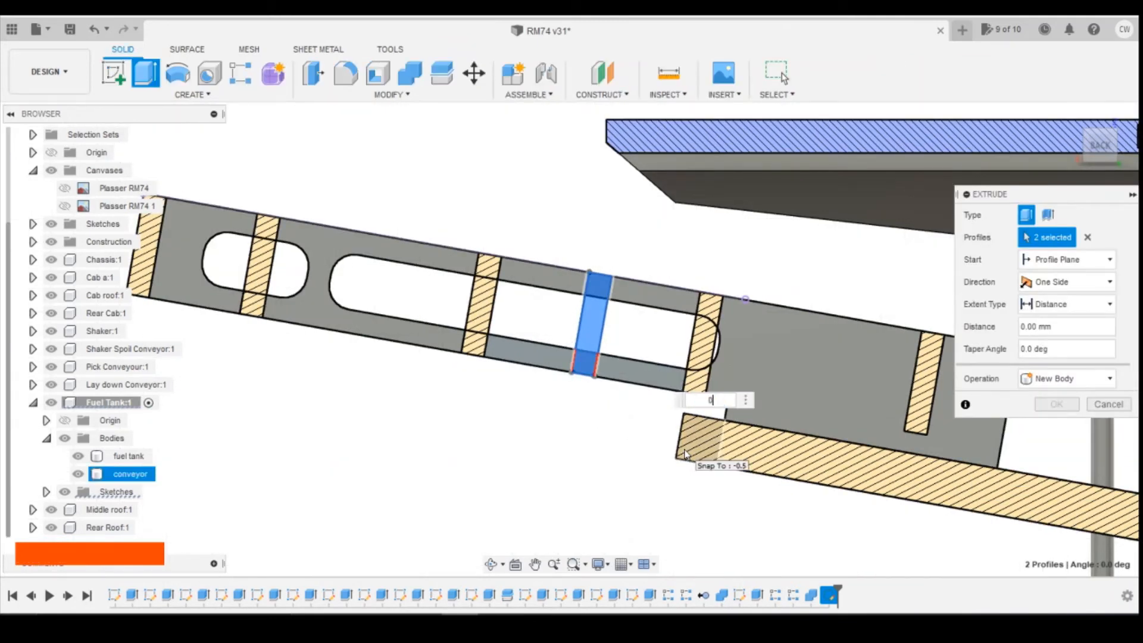
type(".5")
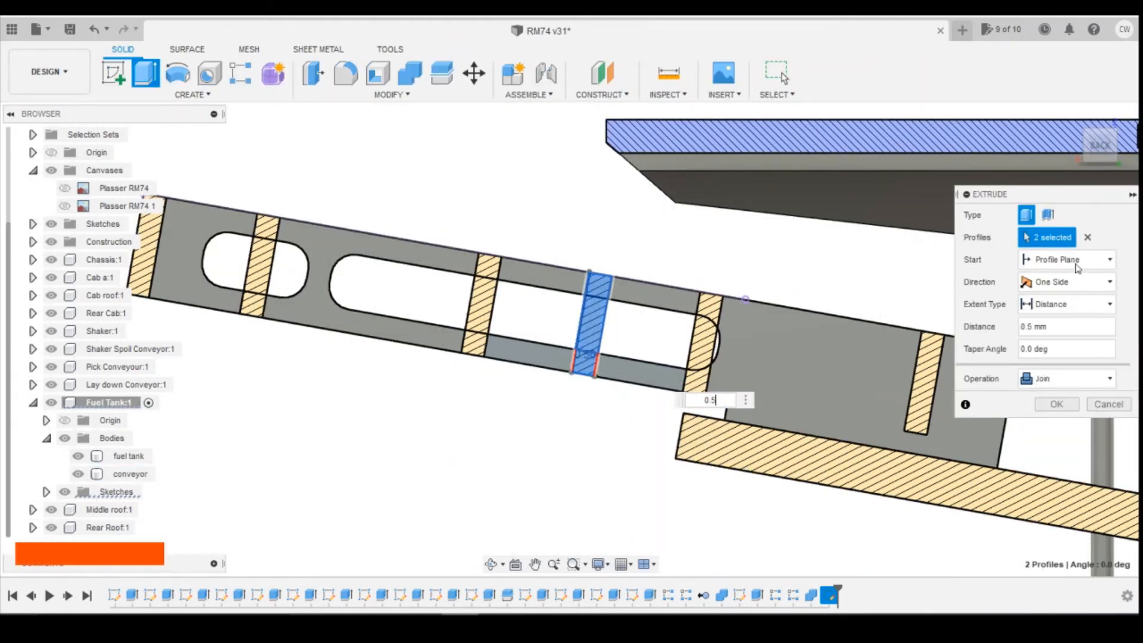
left_click(1060, 404)
mouse_move(1101, 148)
left_mouse_down()
mouse_move(1128, 116)
mouse_move(1100, 102)
mouse_move(1105, 111)
left_mouse_up()
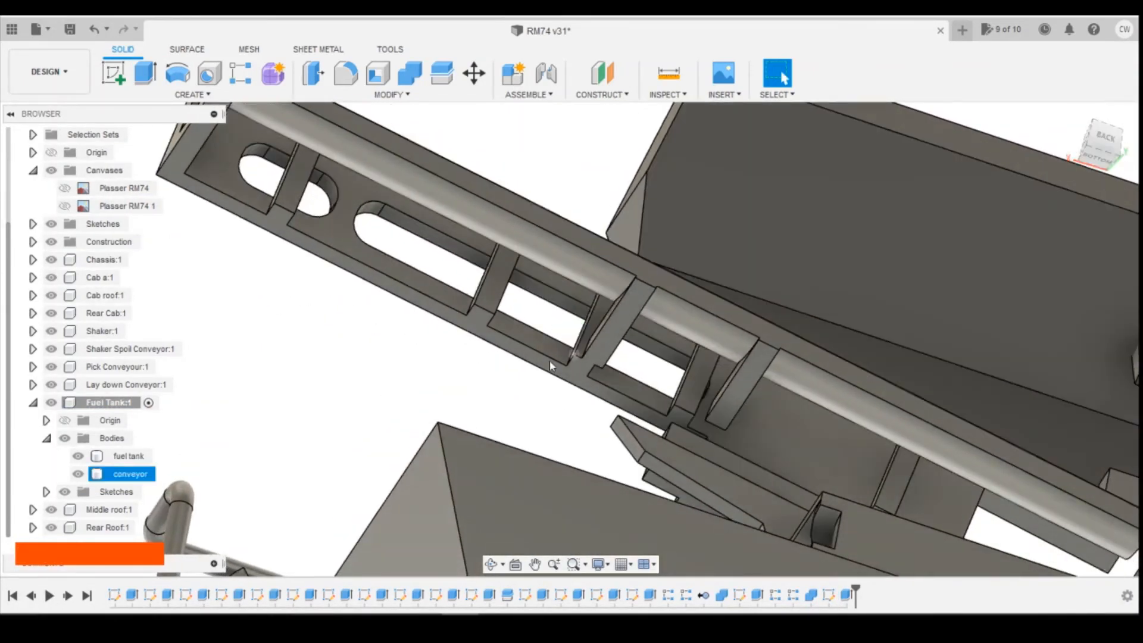
scroll(613, 335, "up", 1)
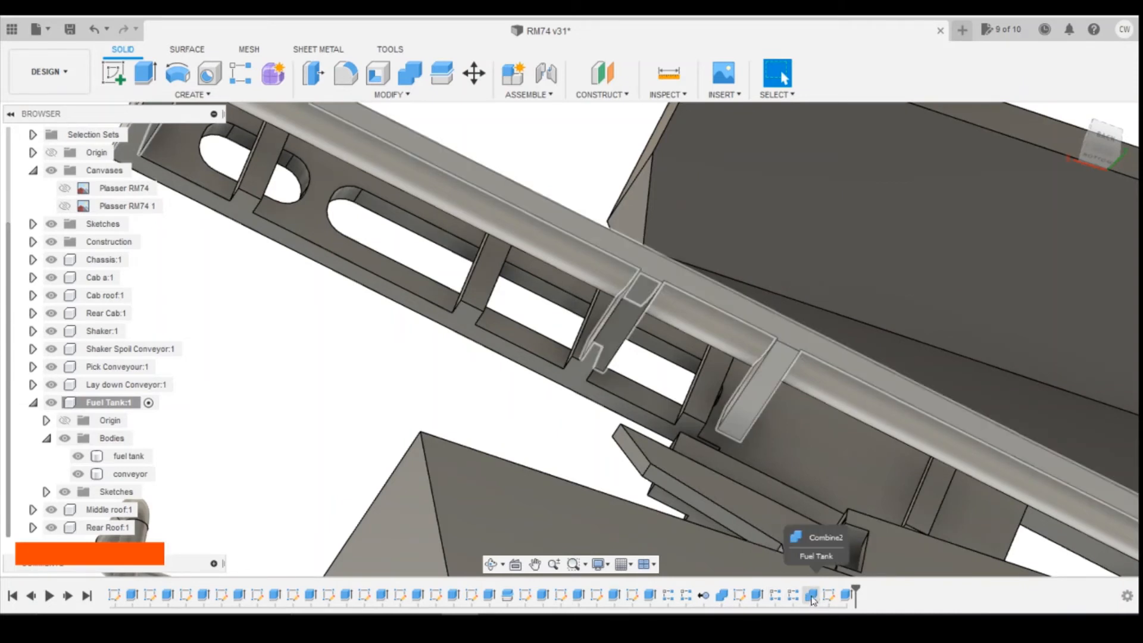
left_click(640, 327)
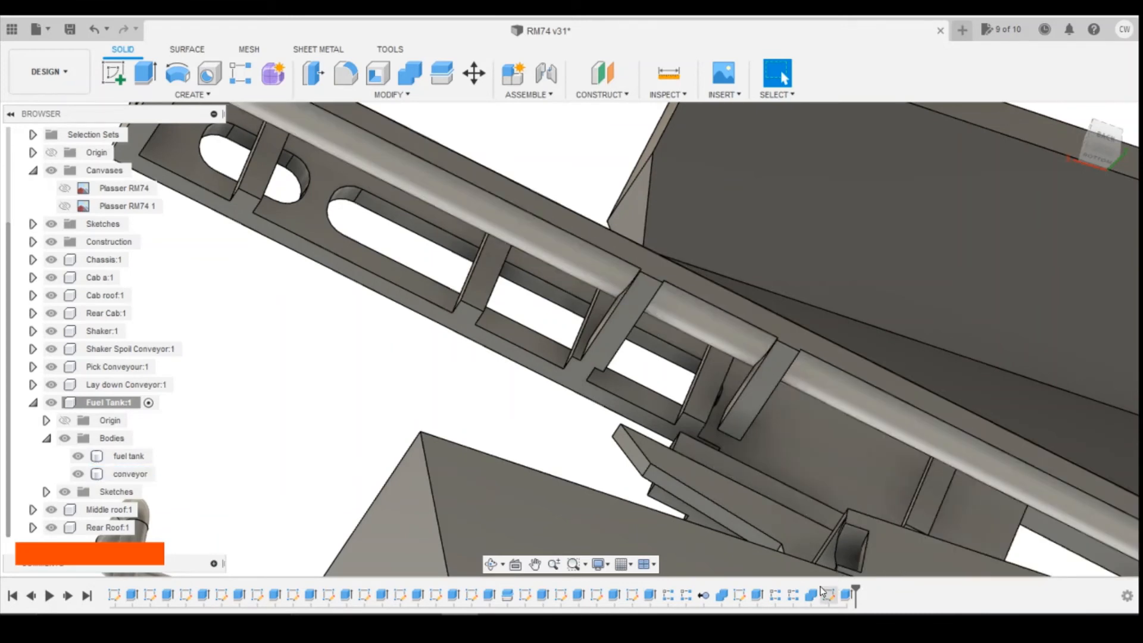
left_click(846, 595, "shift")
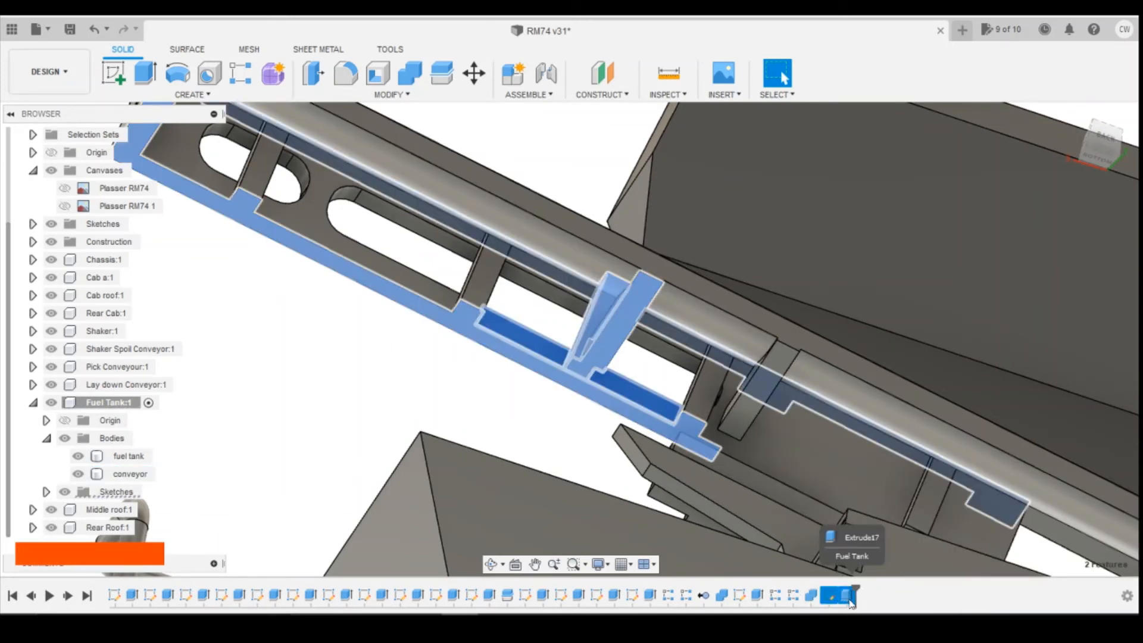
key("Escape")
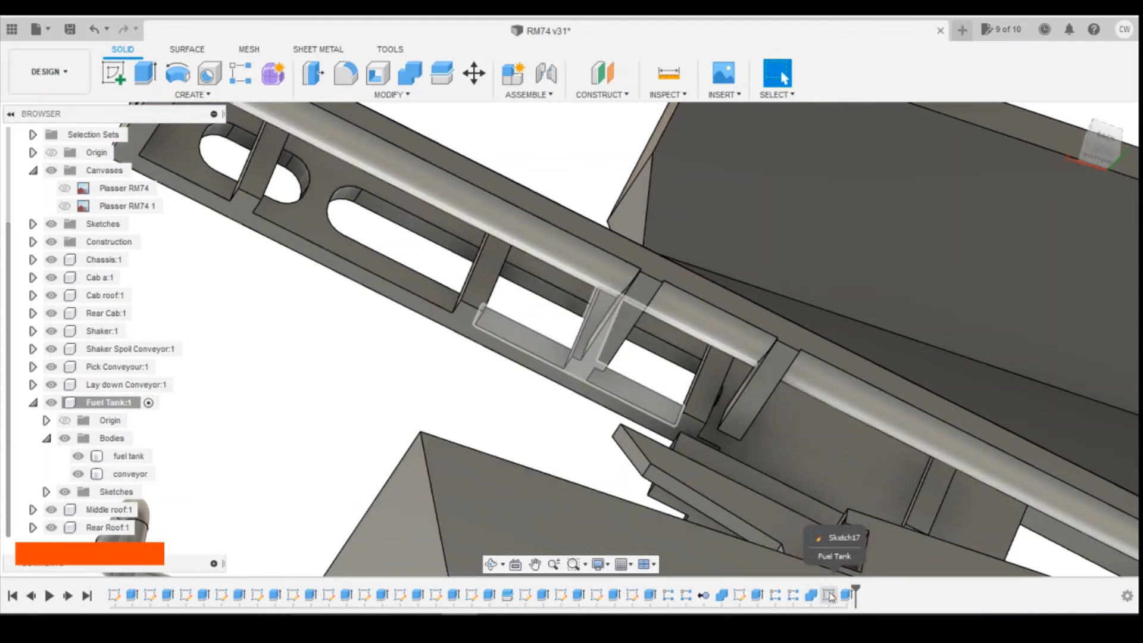
Edit the rectangular pattern of the cross-piece under the curved cover and set its distance to -9.5 mm.
right_click(775, 595)
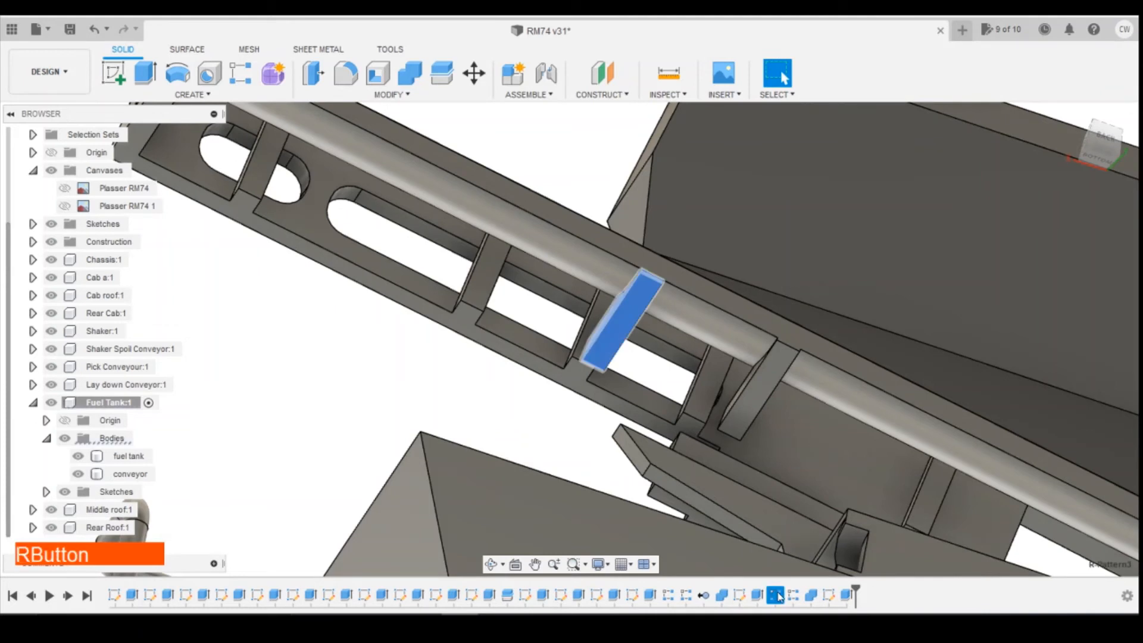
left_click(816, 460)
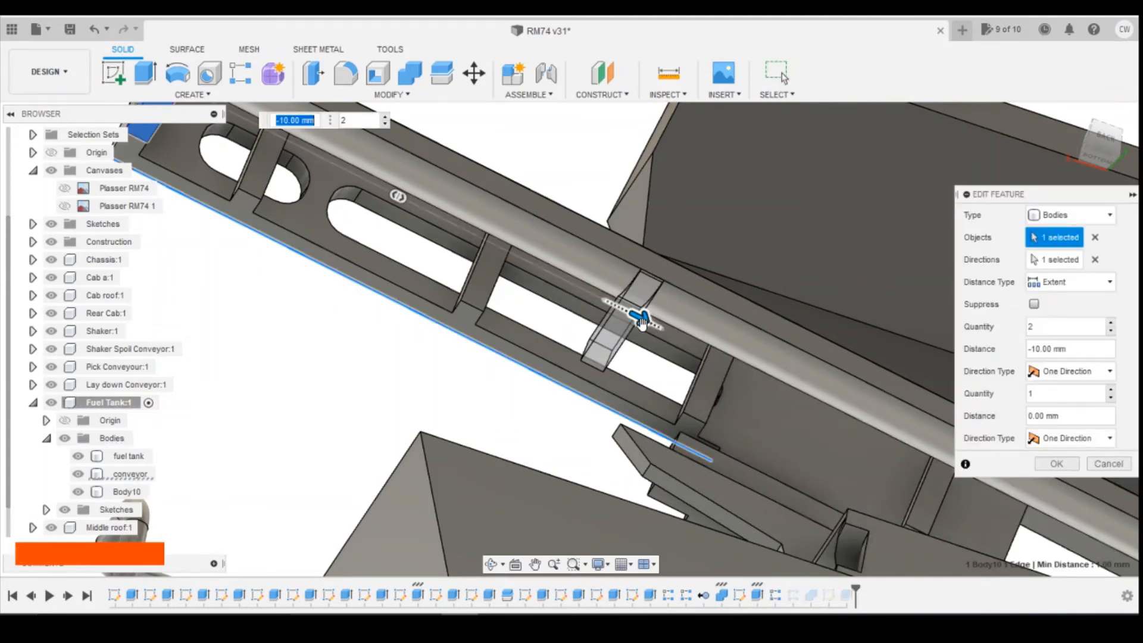
left_click(640, 321)
mouse_move(640, 321)
left_mouse_down()
mouse_move(627, 317)
mouse_move(641, 319)
left_mouse_up()
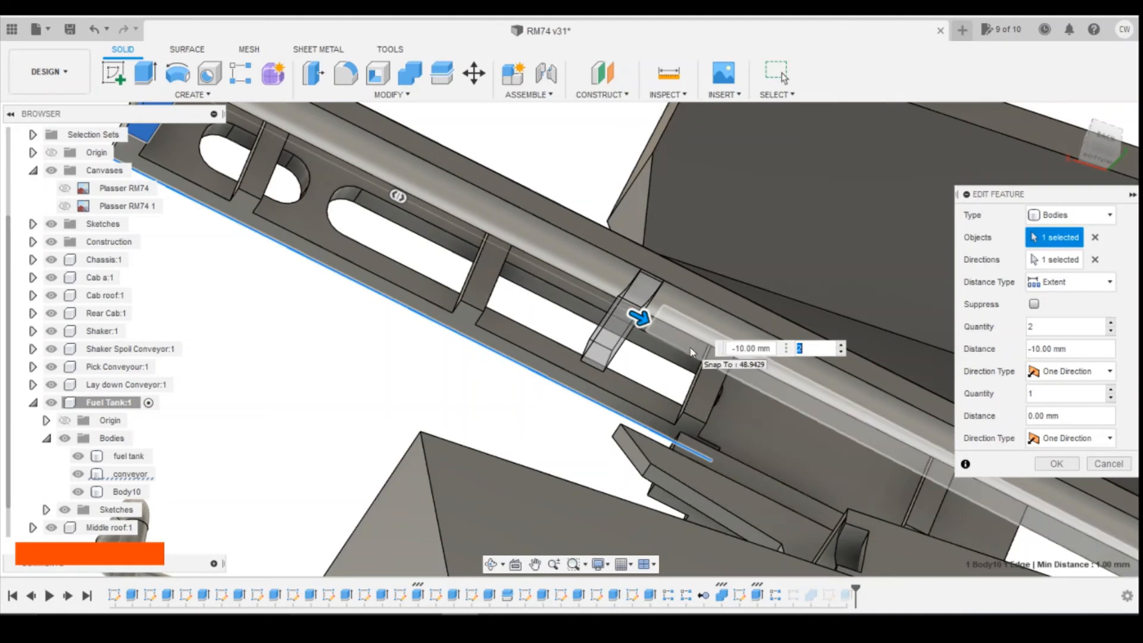
left_click(765, 348)
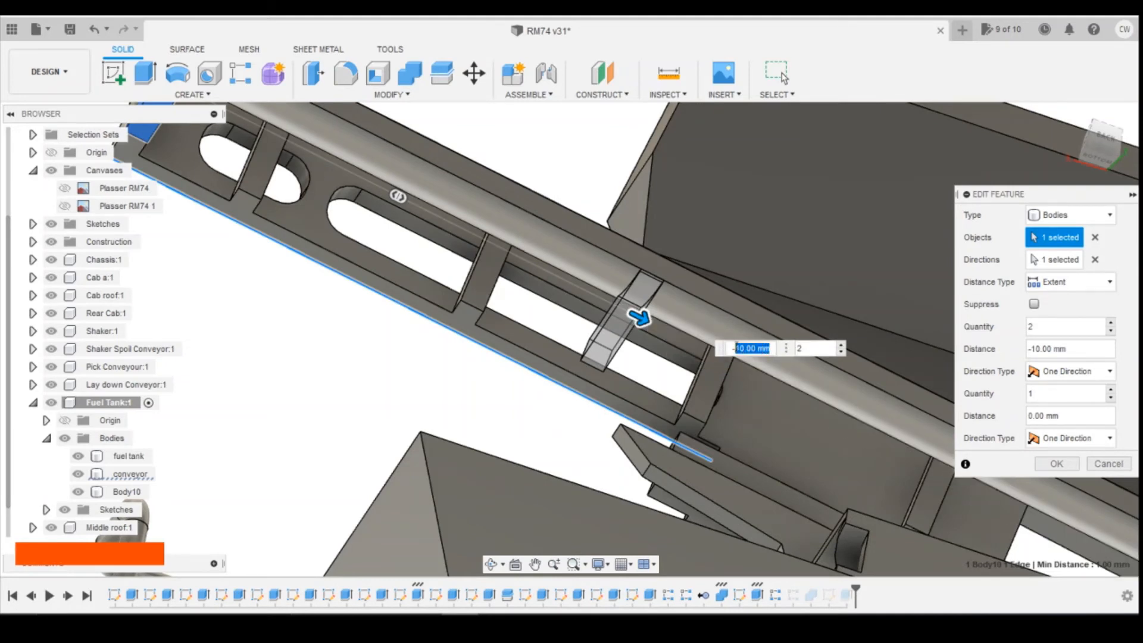
key("Return")
left_click(752, 361)
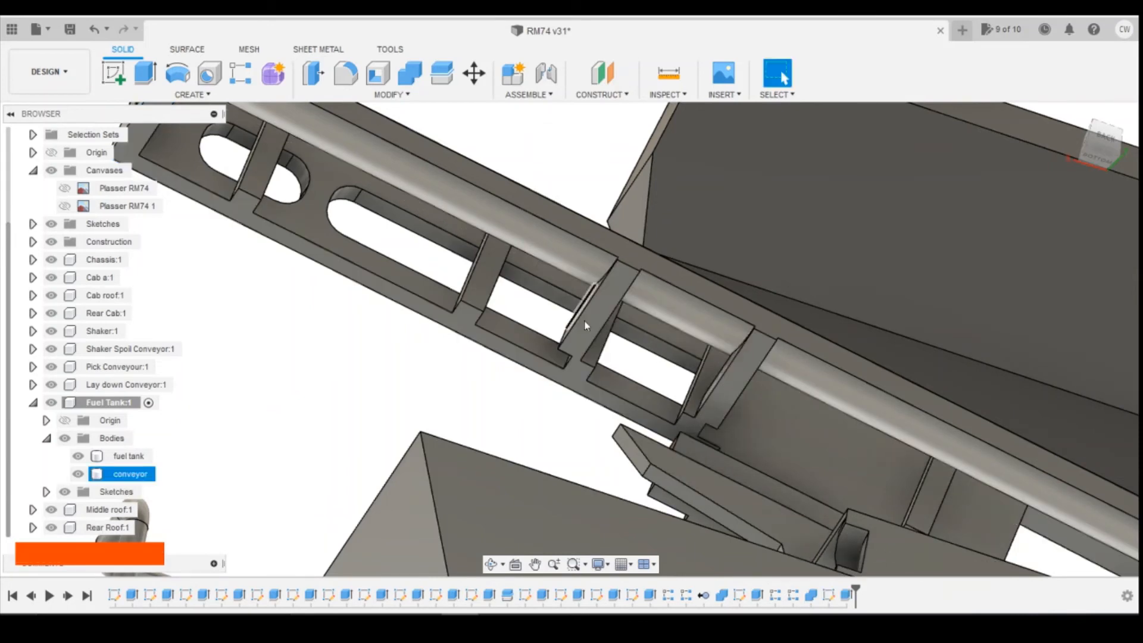
Measure the short leftover edge beside the new cross-piece, and set the cross-piece pattern distance to -9.82 mm.
scroll(589, 363, "up", 5)
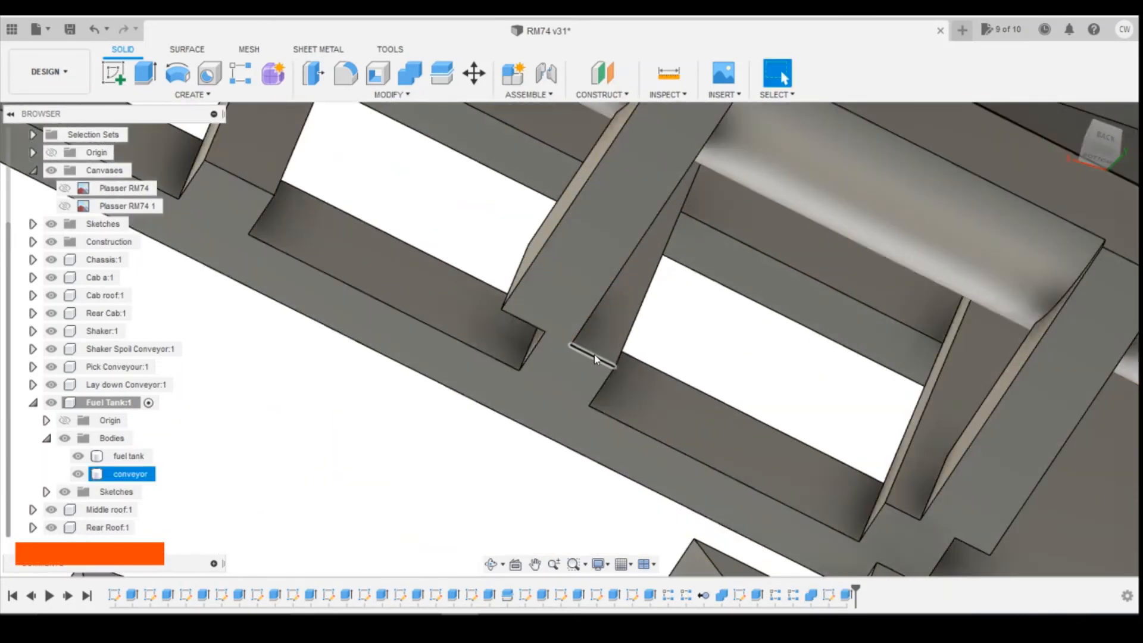
left_click(605, 366)
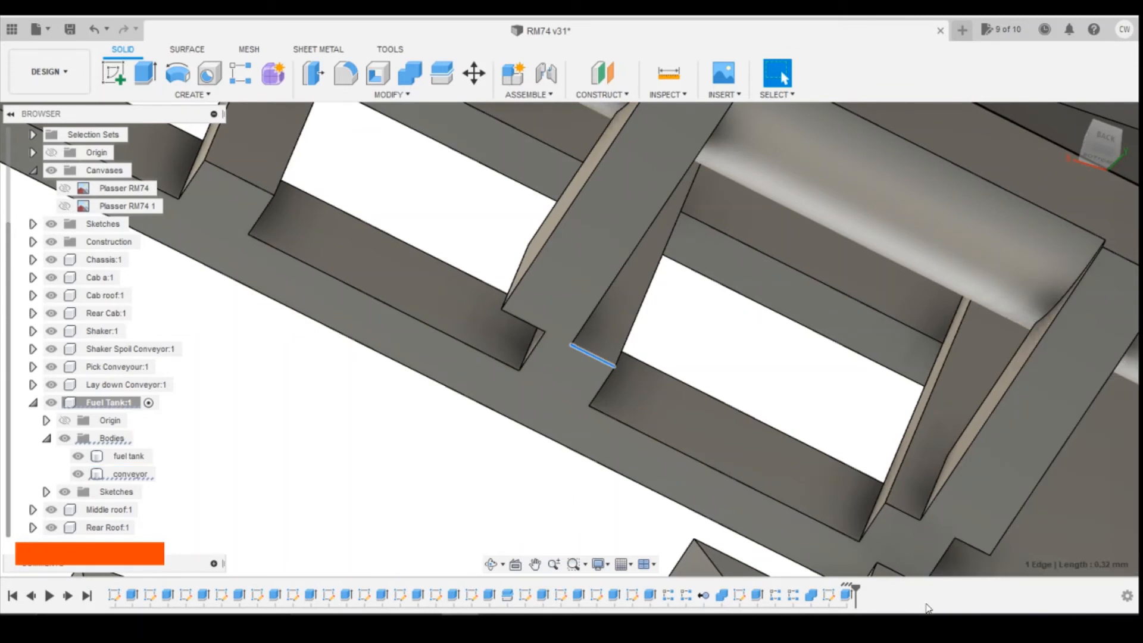
right_click(790, 600)
left_click(797, 464)
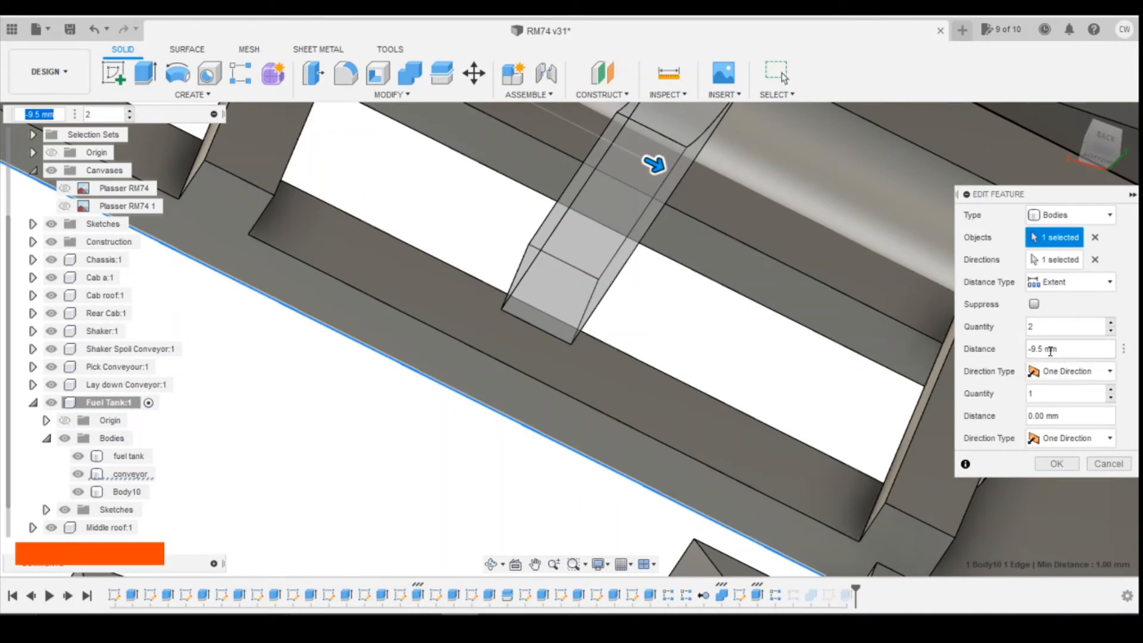
left_click(1038, 351)
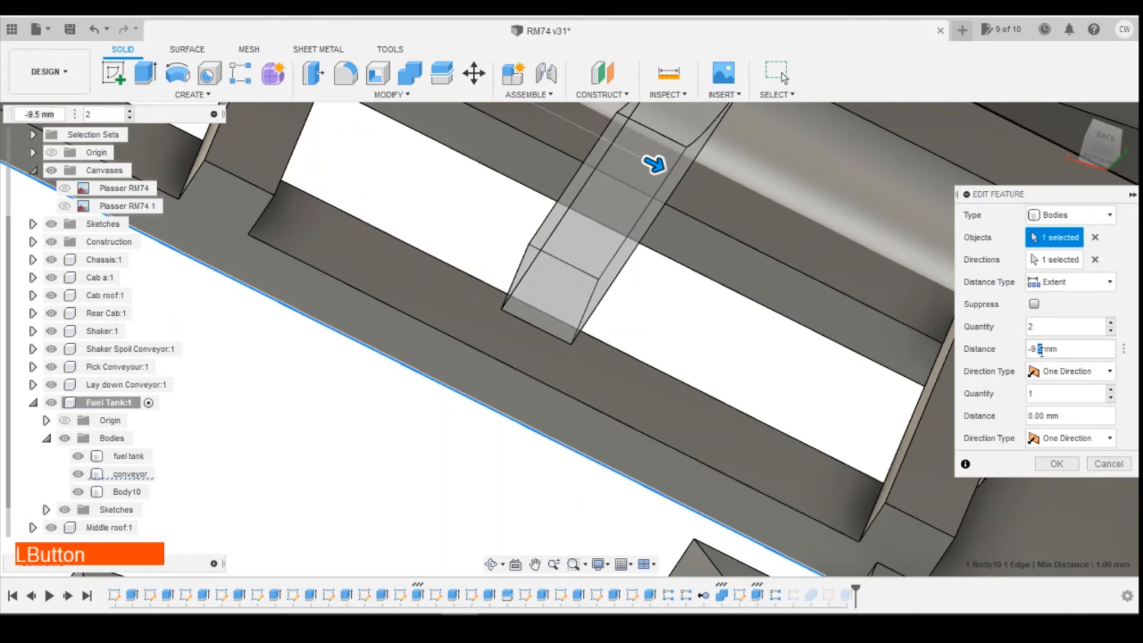
type("82")
key("Return")
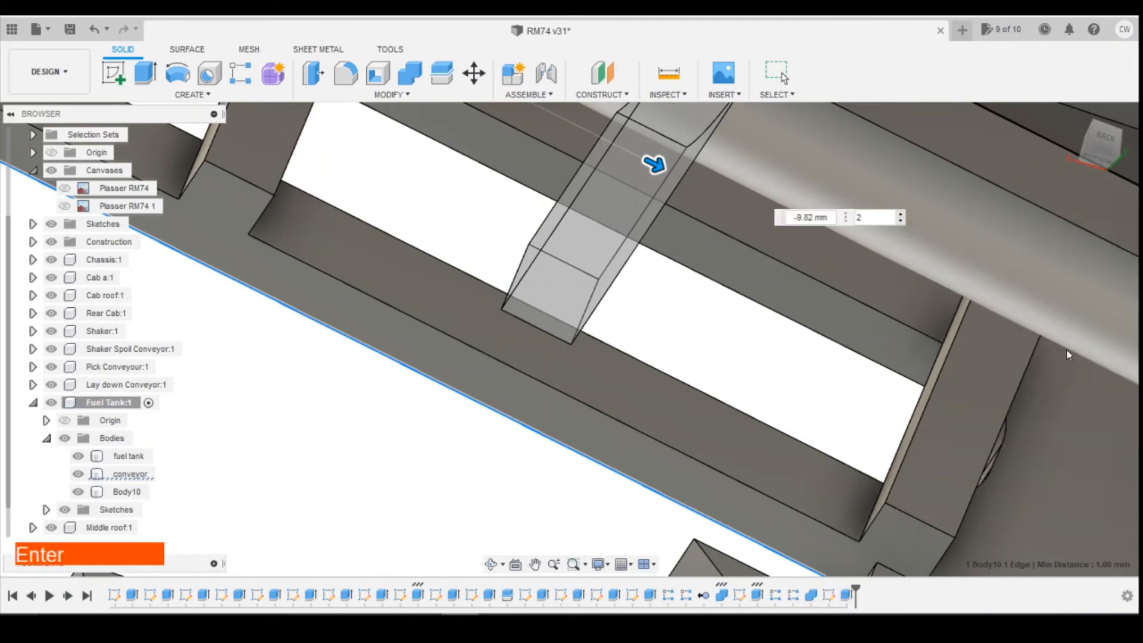
Measure the tiny remaining offset edge and adjust the last decimal of the cross-piece pattern distance to line the pieces up.
scroll(530, 344, "up", 10)
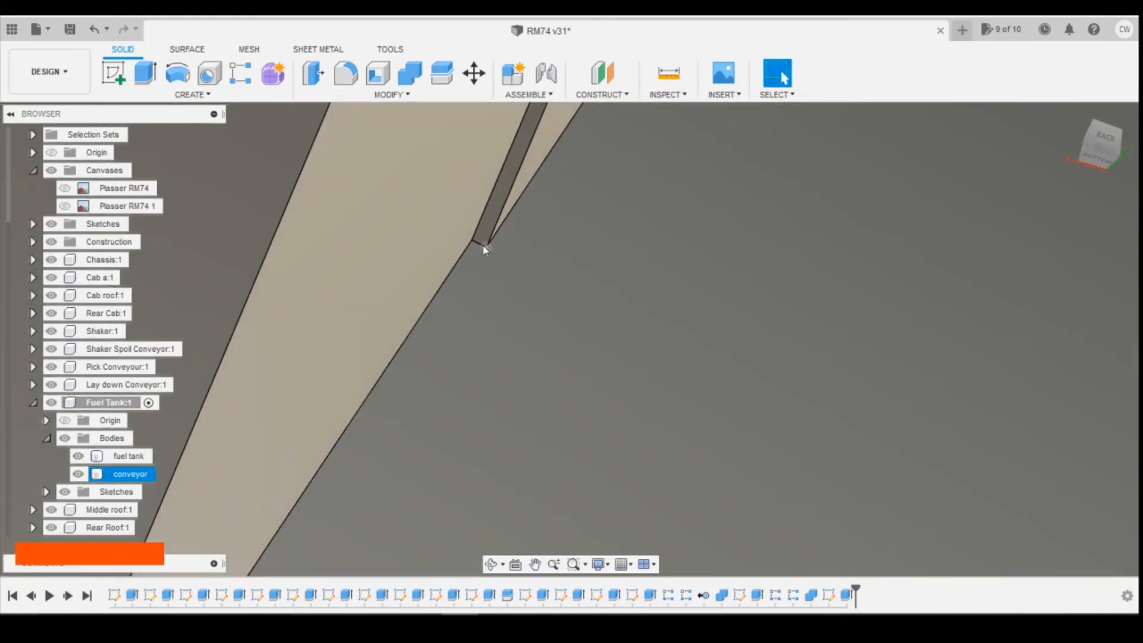
left_click(482, 245)
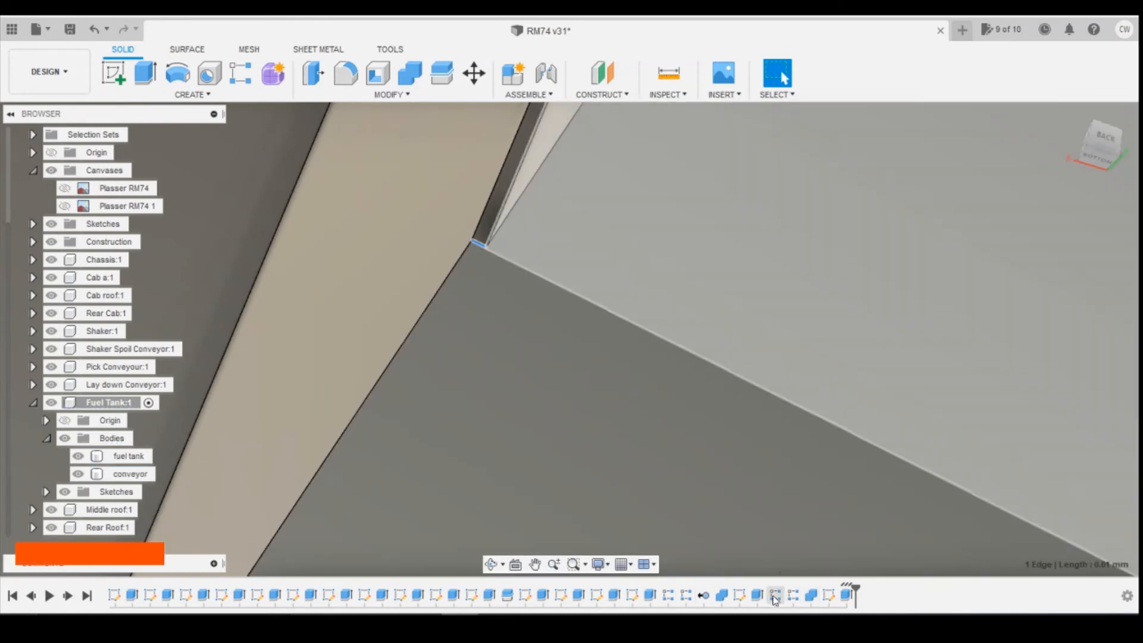
right_click(775, 594)
left_click(785, 462)
scroll(778, 451, "down", 6)
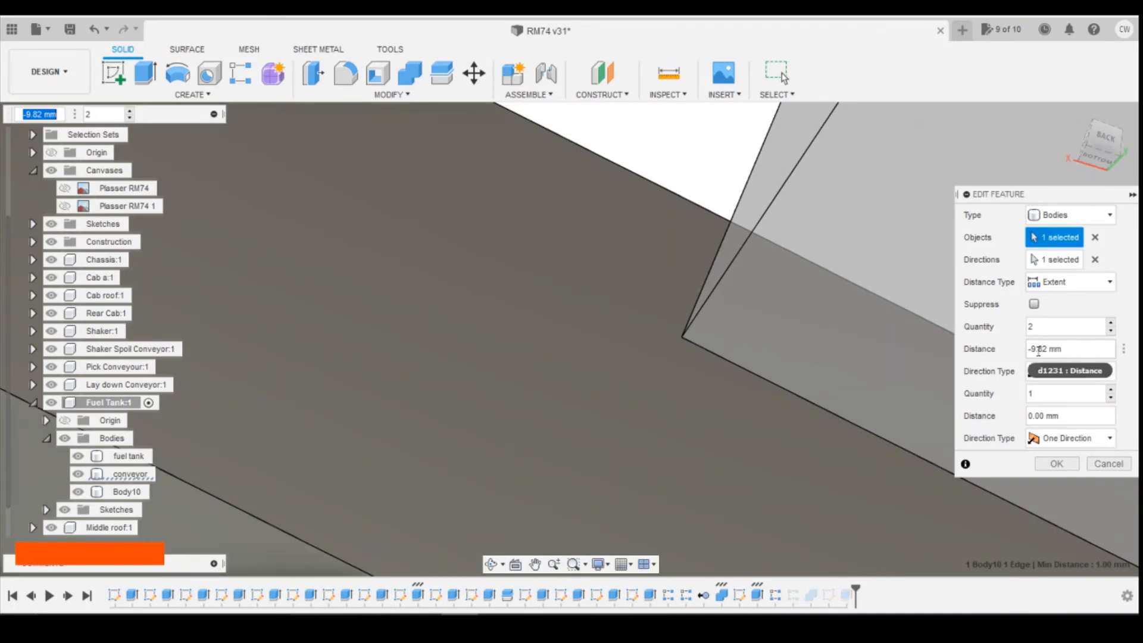
left_click(1044, 351)
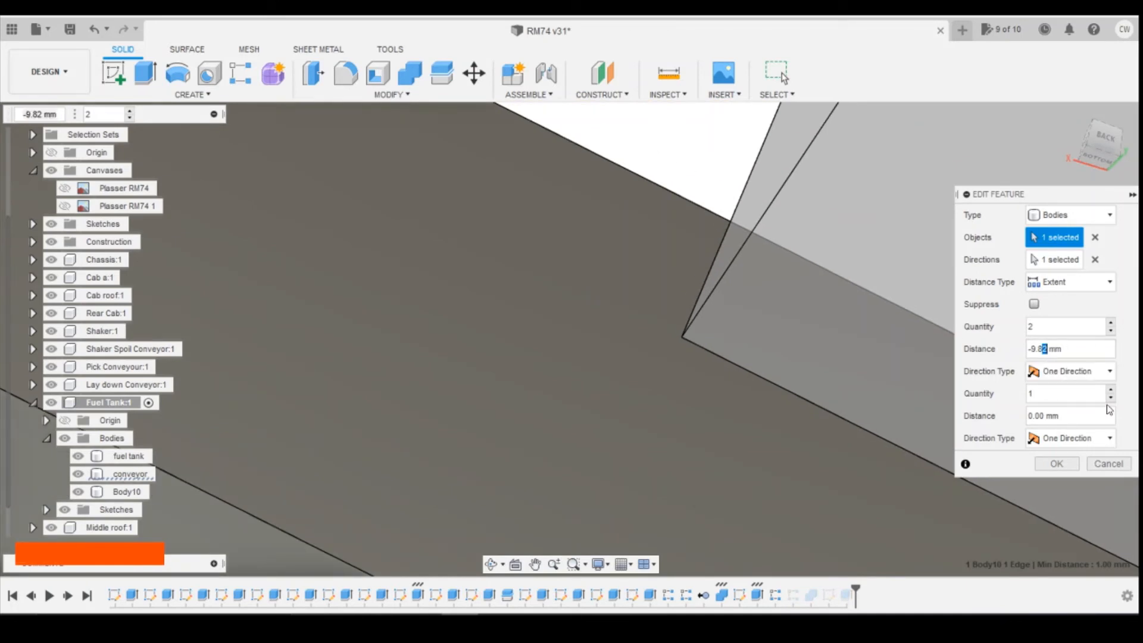
key("Return")
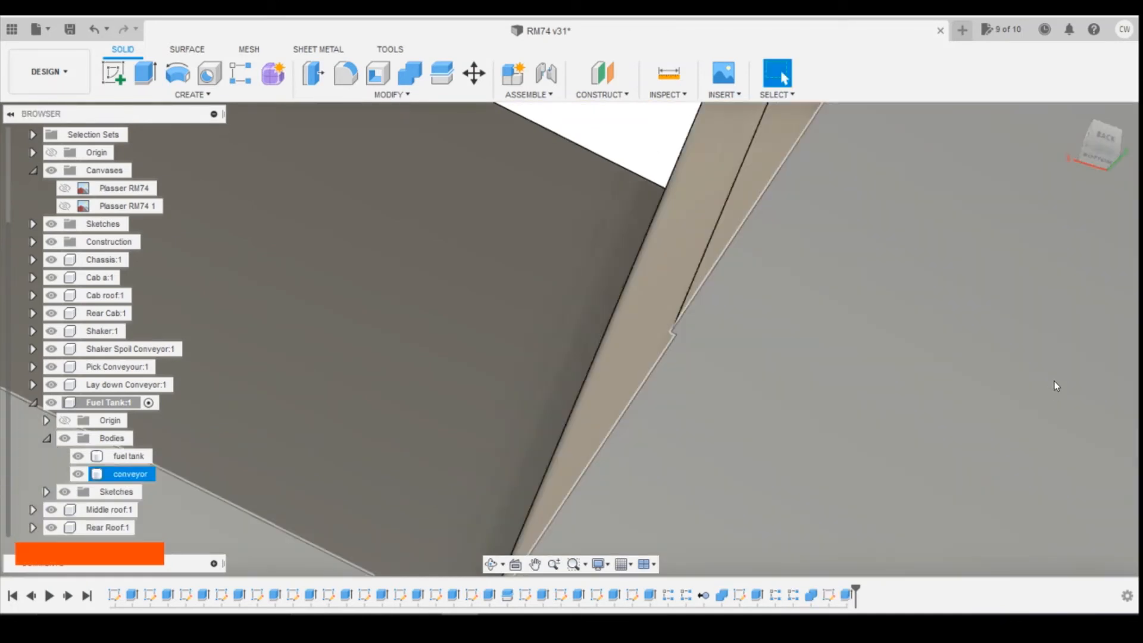
Measure the small step edge left between the patterned cross-piece and the new narrow one.
scroll(707, 358, "up", 2)
scroll(653, 331, "up", 3)
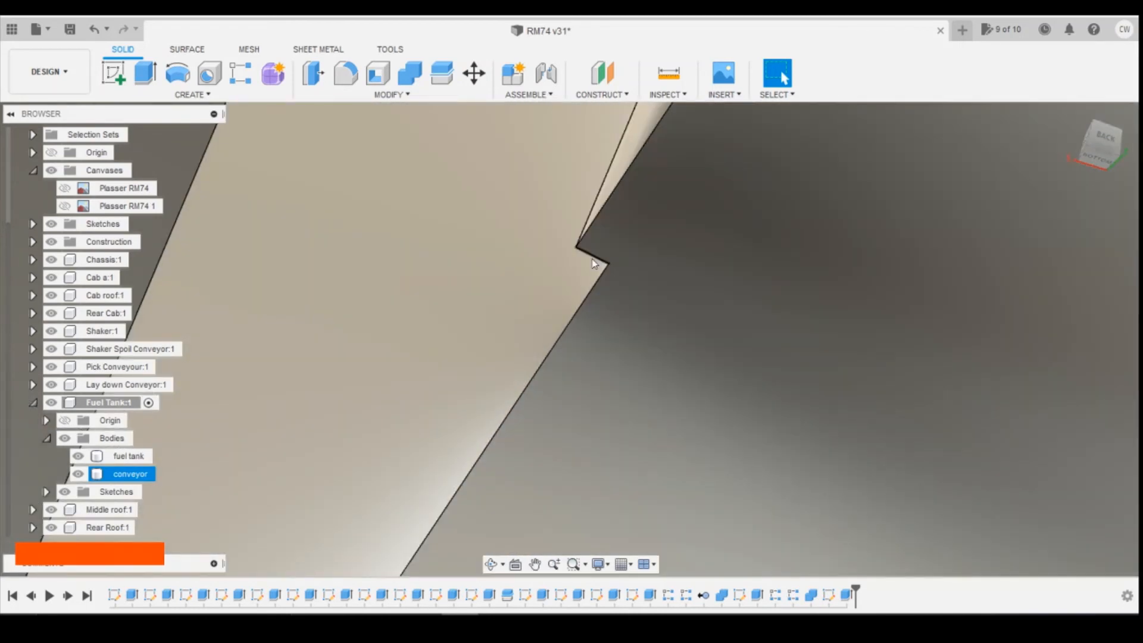
left_click(595, 260)
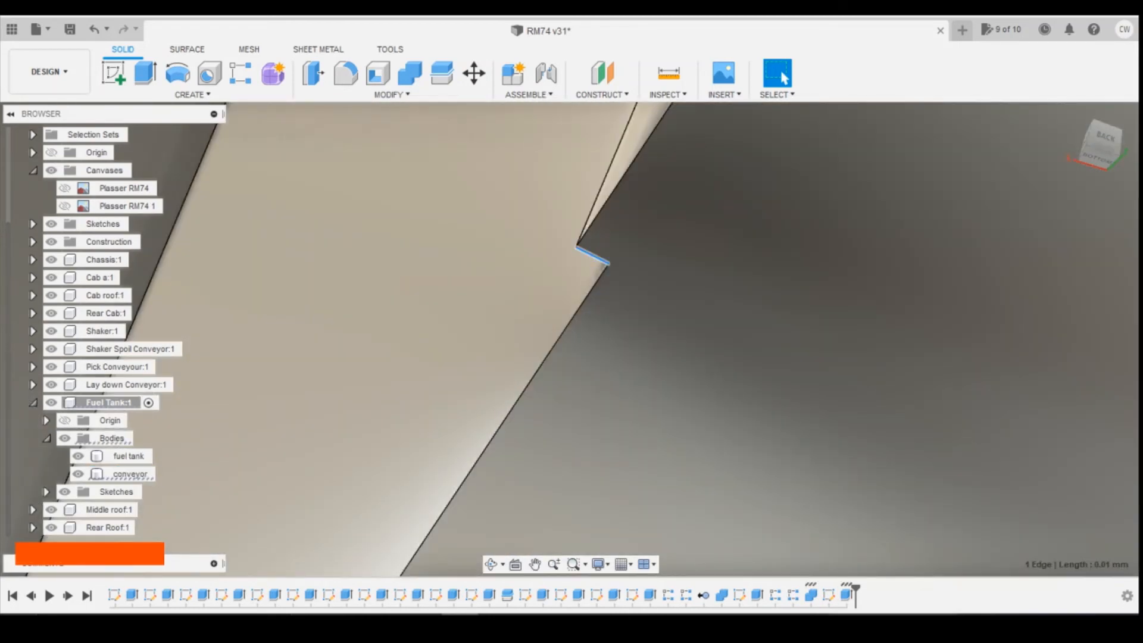
right_click(775, 594)
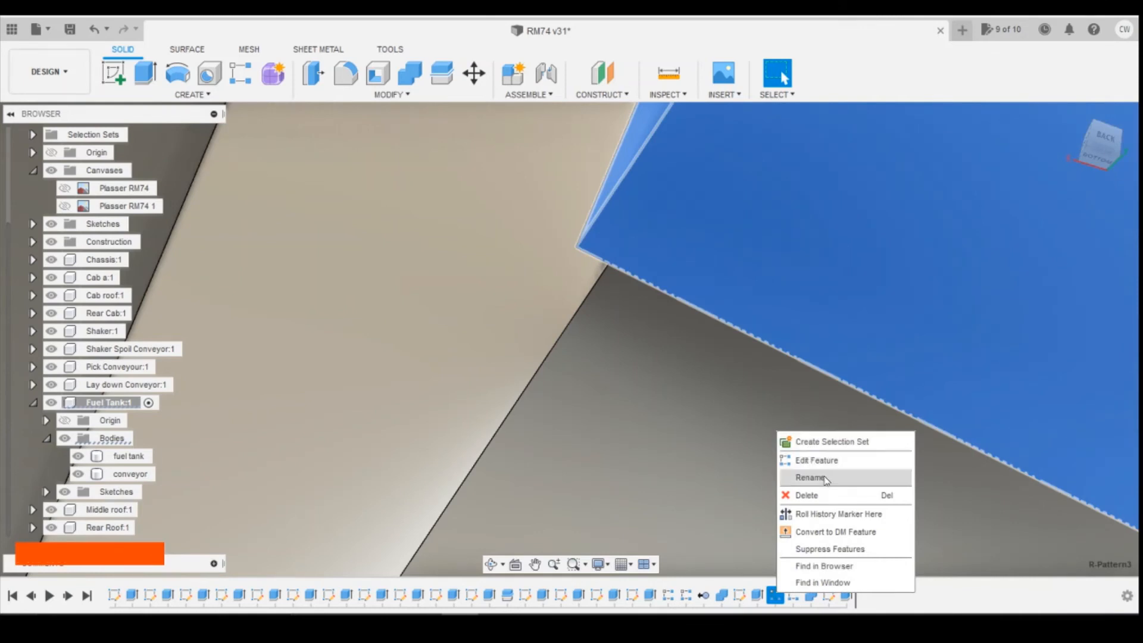
left_click(938, 602)
scroll(917, 520, "down", 3)
scroll(917, 519, "down", 2)
scroll(668, 173, "down", 4)
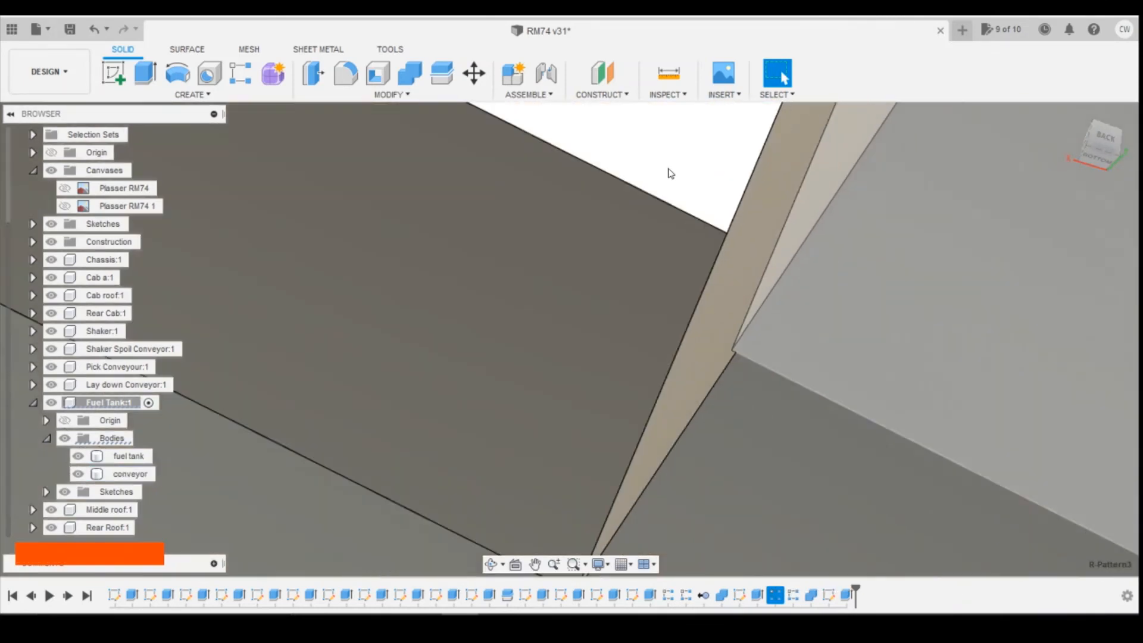
scroll(738, 487, "down", 3)
scroll(912, 310, "down", 4)
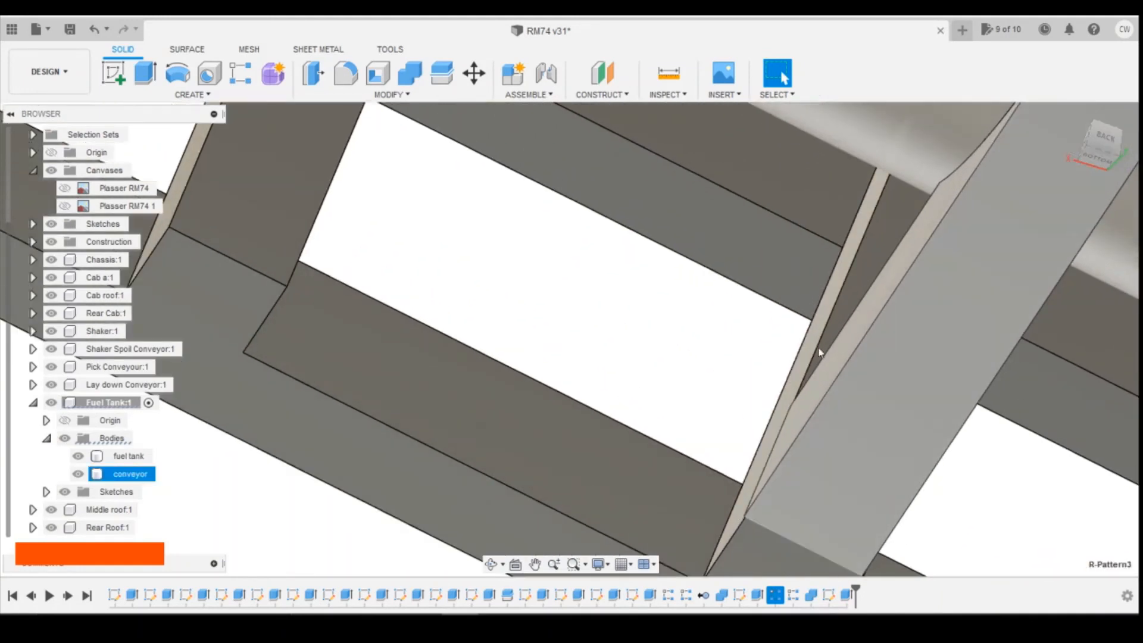
right_click(840, 352)
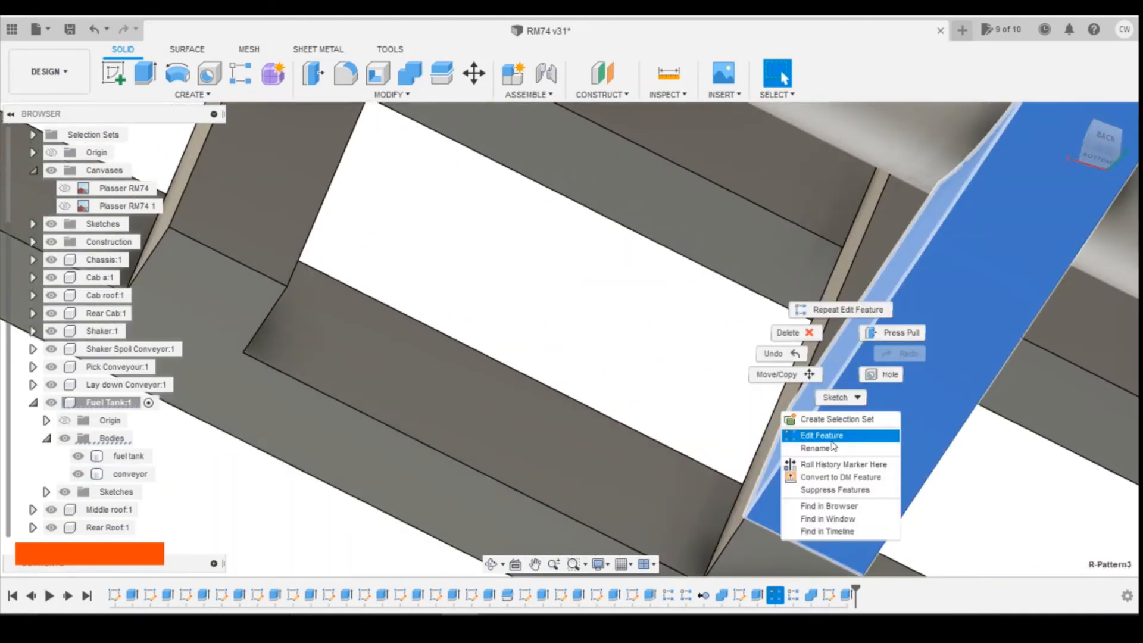
left_click(1042, 480)
left_click(1027, 480)
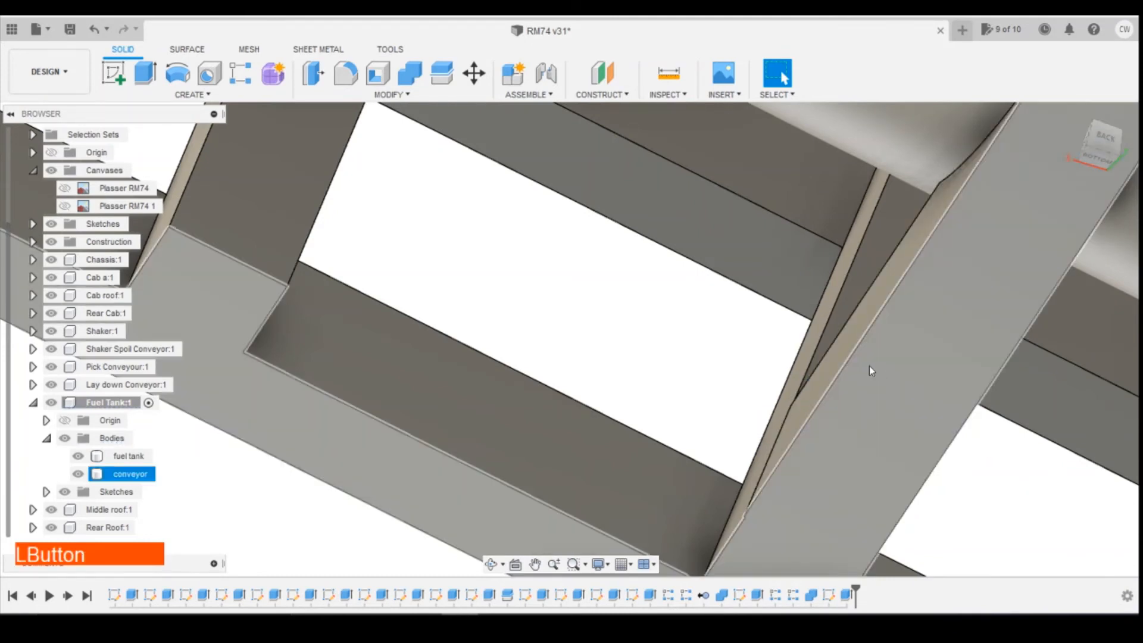
Extrude the patterned cross-piece's narrow side face as a cut to trim its slight overhang past the new cross-piece.
left_click(830, 365)
right_click(830, 366)
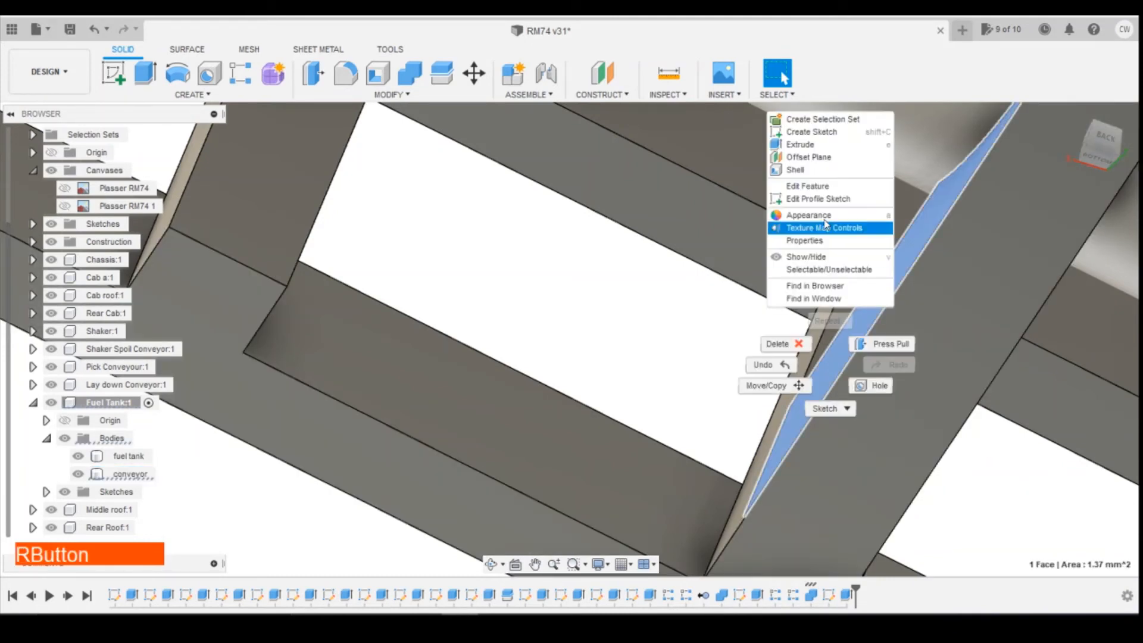
left_click(800, 146)
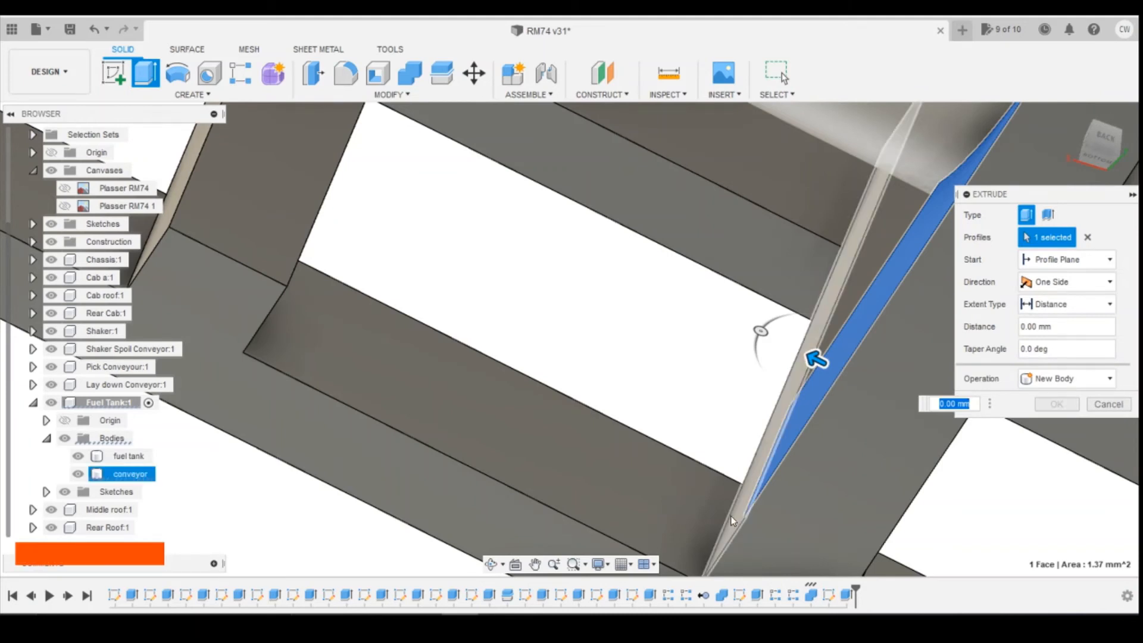
left_click(1055, 426)
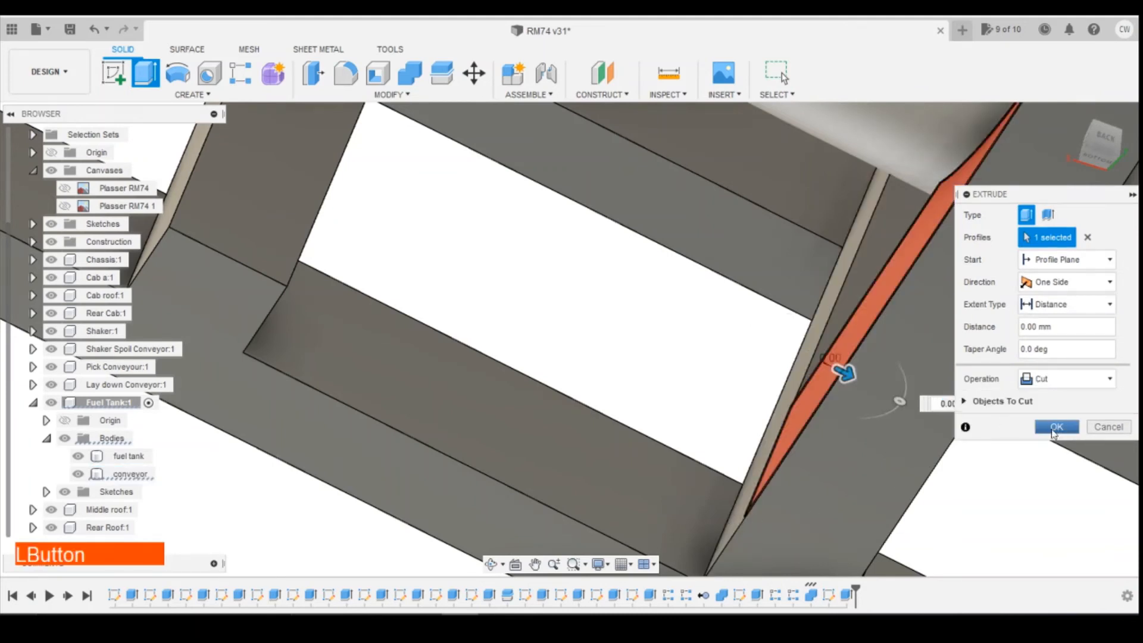
scroll(940, 394, "down", 1)
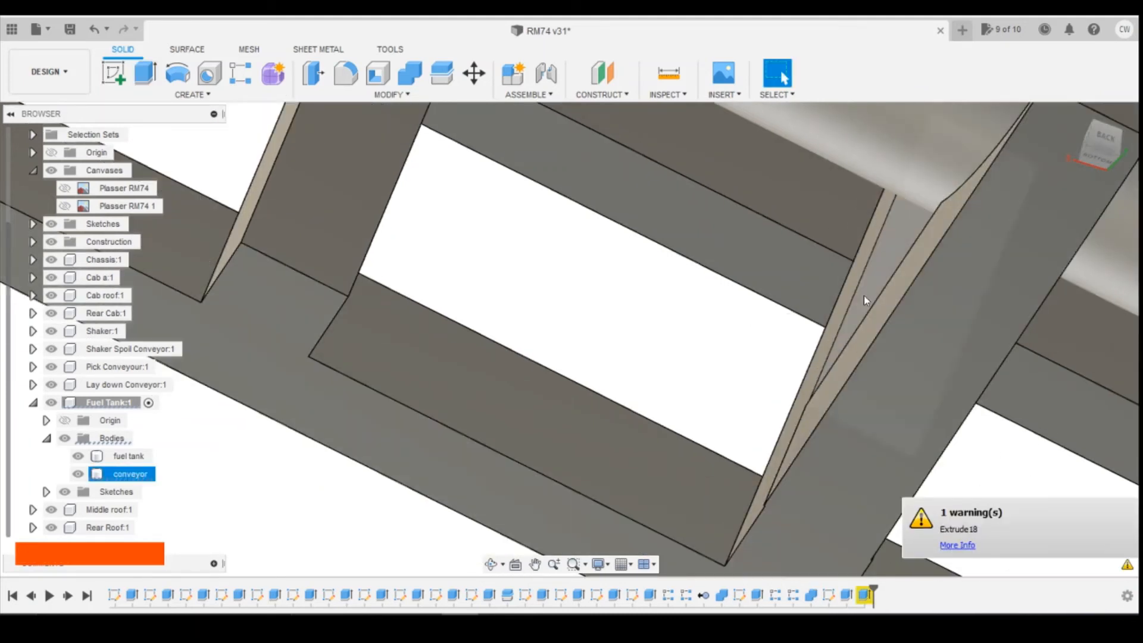
scroll(864, 302, "down", 4)
scroll(881, 369, "up", 5)
scroll(887, 393, "down", 1)
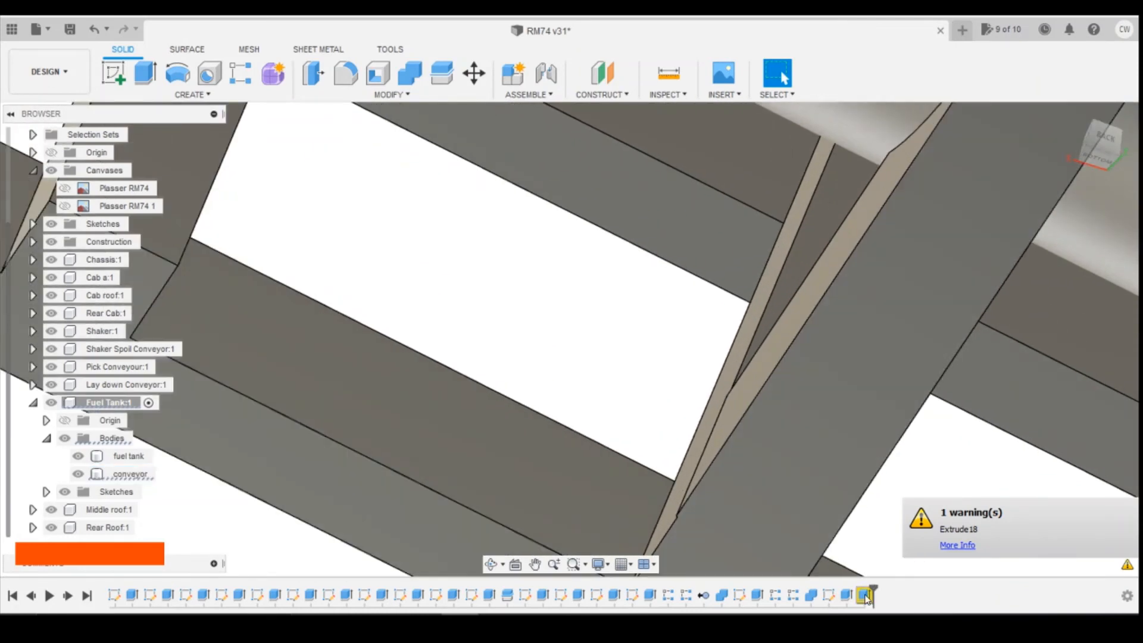
left_click(865, 595)
right_click(865, 595)
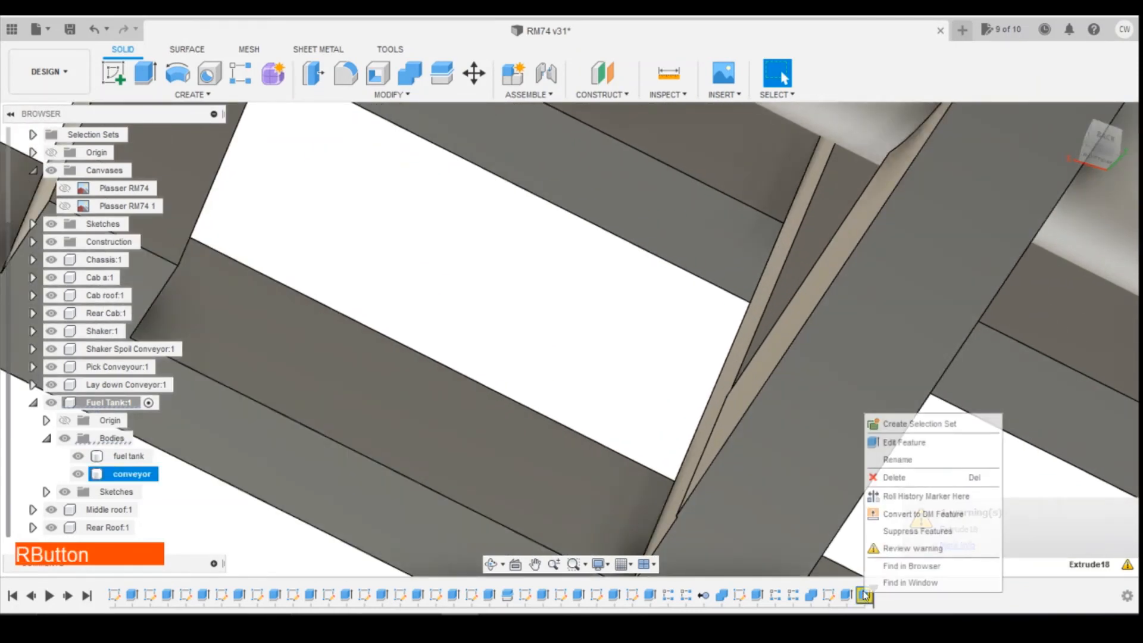
left_click(916, 443)
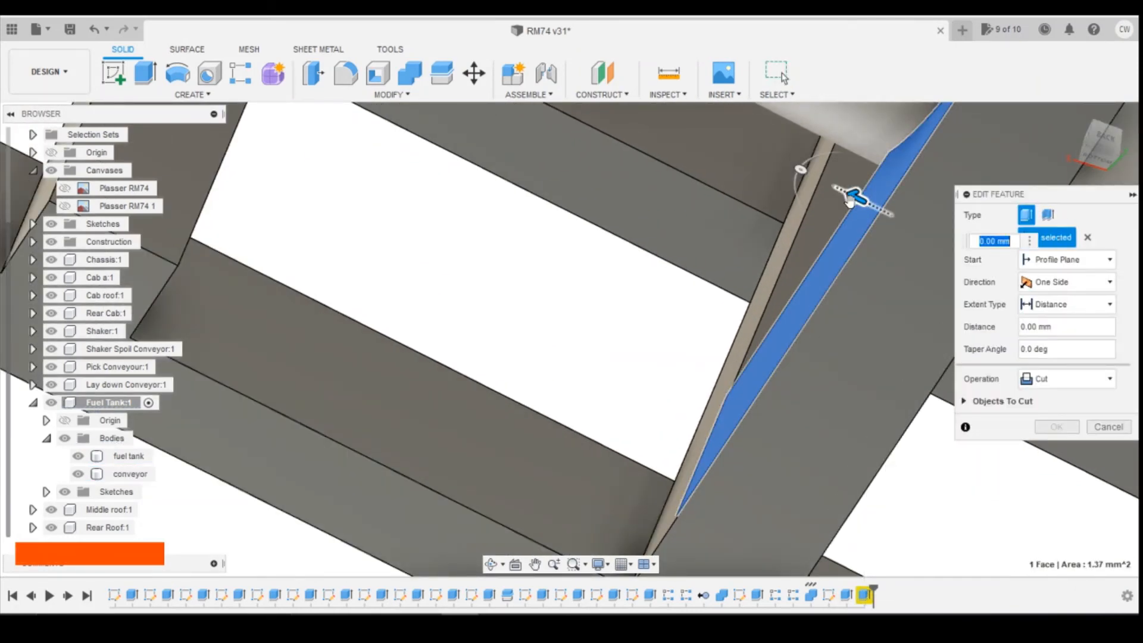
mouse_move(854, 200)
left_mouse_down()
mouse_move(811, 195)
mouse_move(819, 179)
mouse_move(844, 202)
left_mouse_up()
scroll(627, 265, "down", 3)
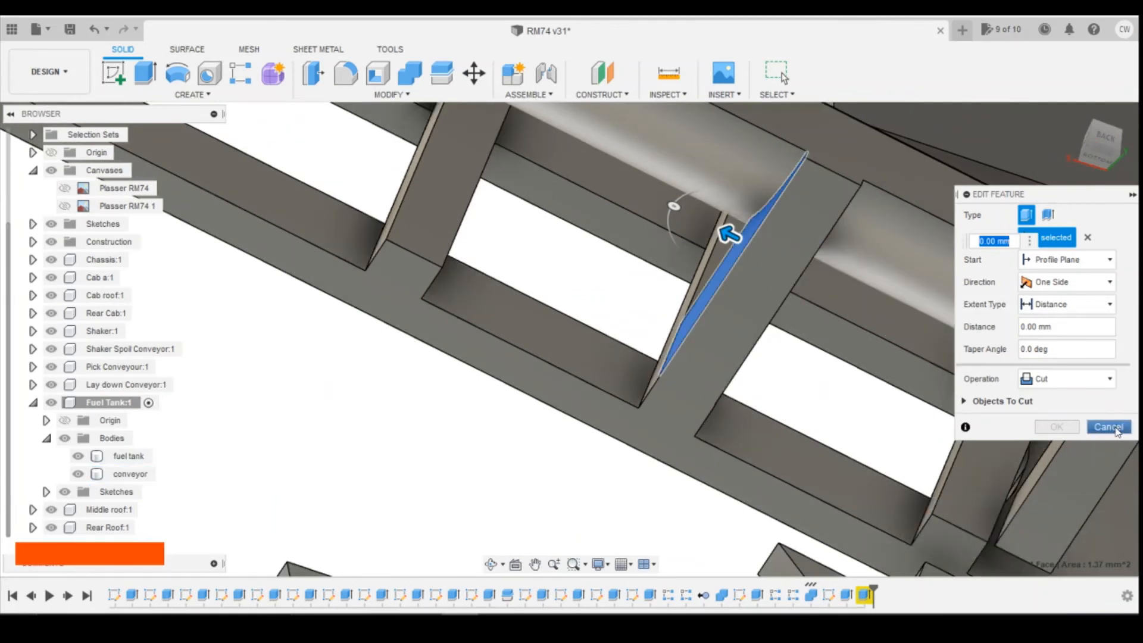
left_click(1112, 428)
Delete the last extrude cut, the one meant to trim the cross-piece's slight overhang.
scroll(686, 358, "up", 8)
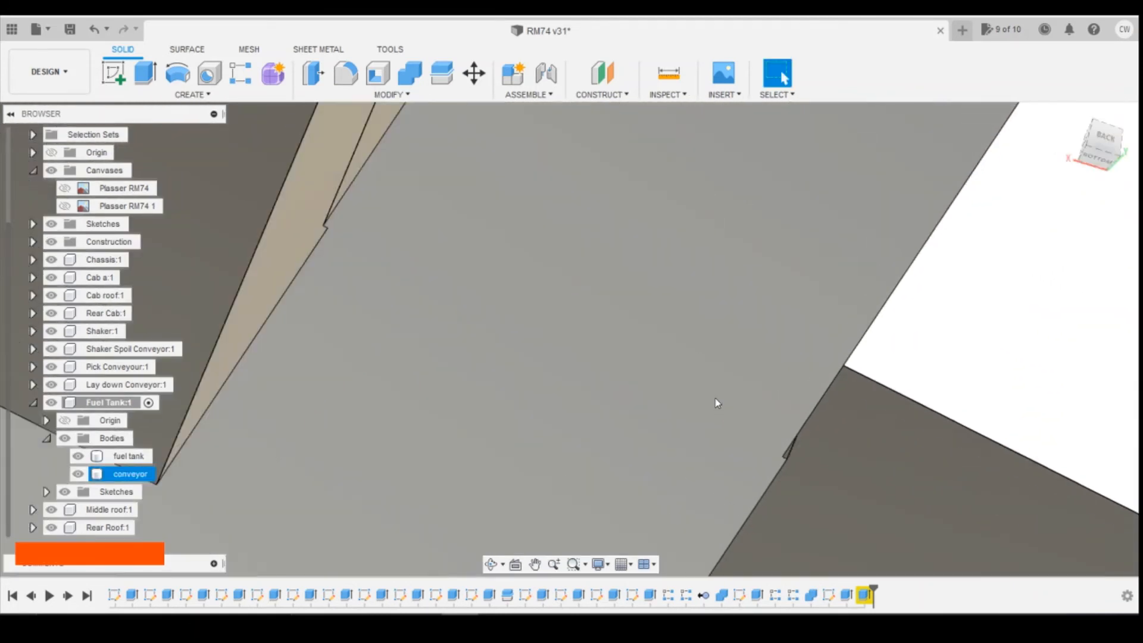
scroll(711, 393, "up", 4)
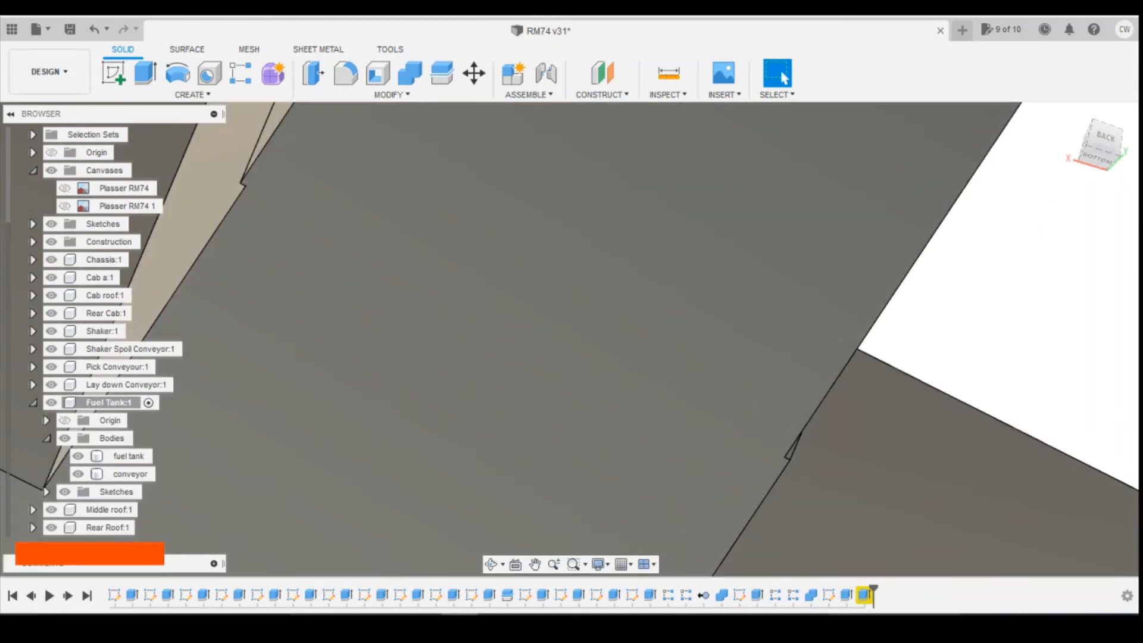
left_click(864, 594)
right_click(866, 595)
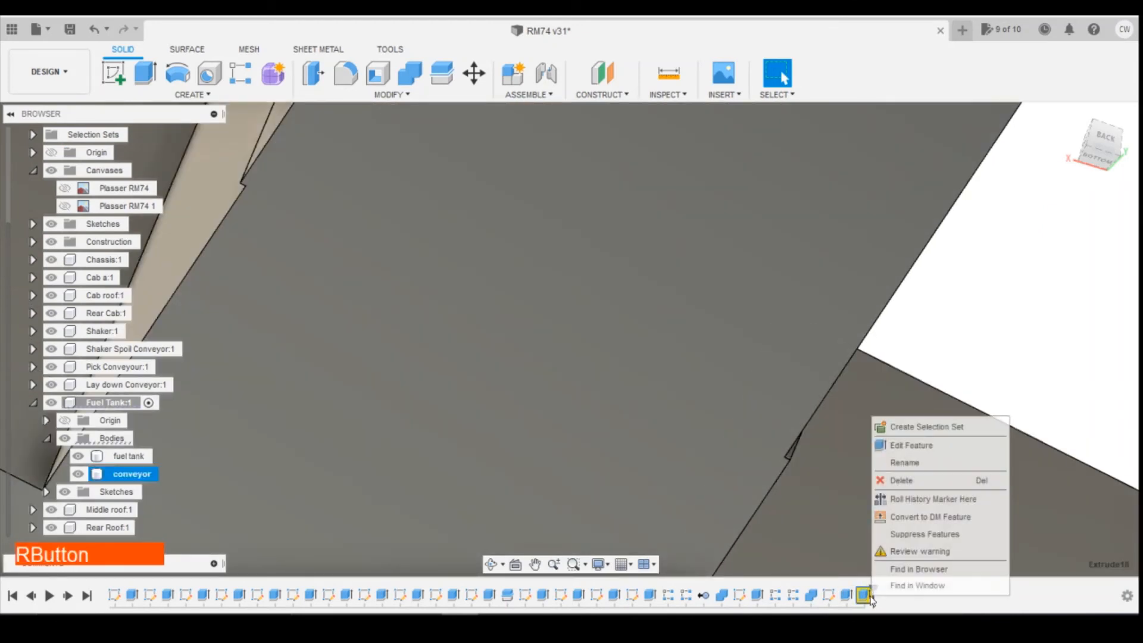
left_click(930, 482)
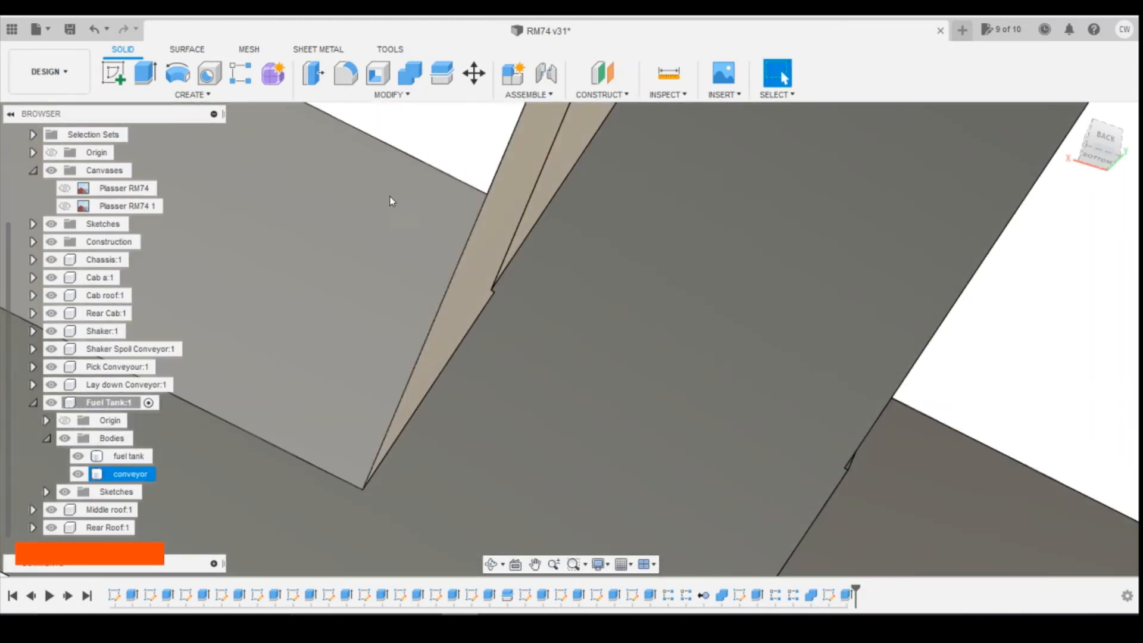
Edit the pattern of the single cross-piece body and bring its copy closer, to a distance of about -2.40 mm.
scroll(555, 176, "down", 8)
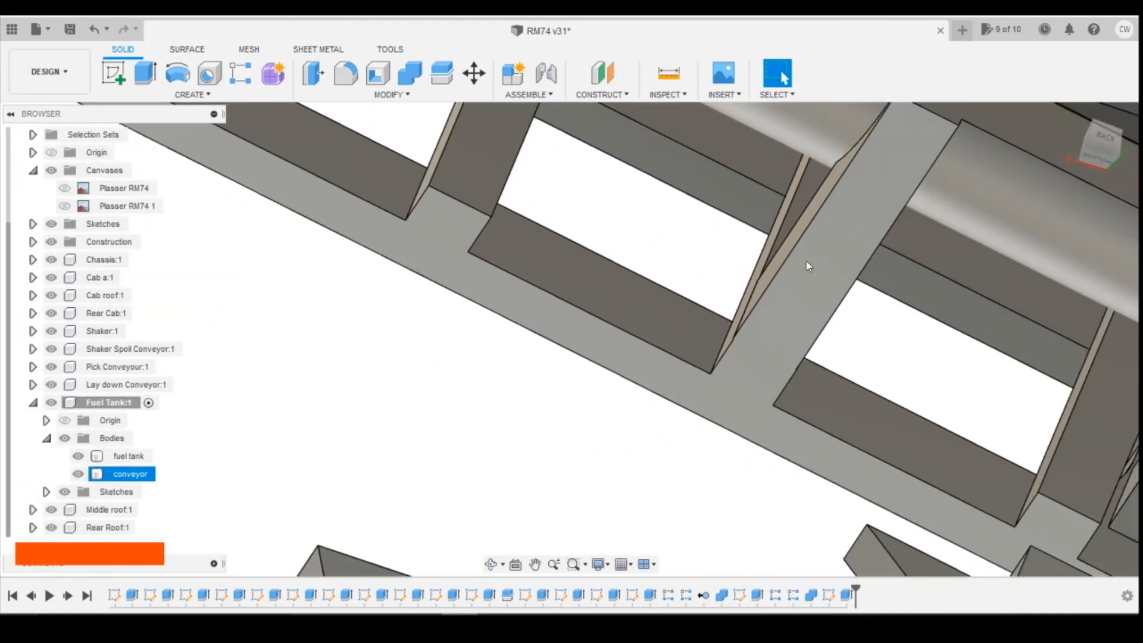
scroll(794, 270, "down", 3)
left_click(933, 441)
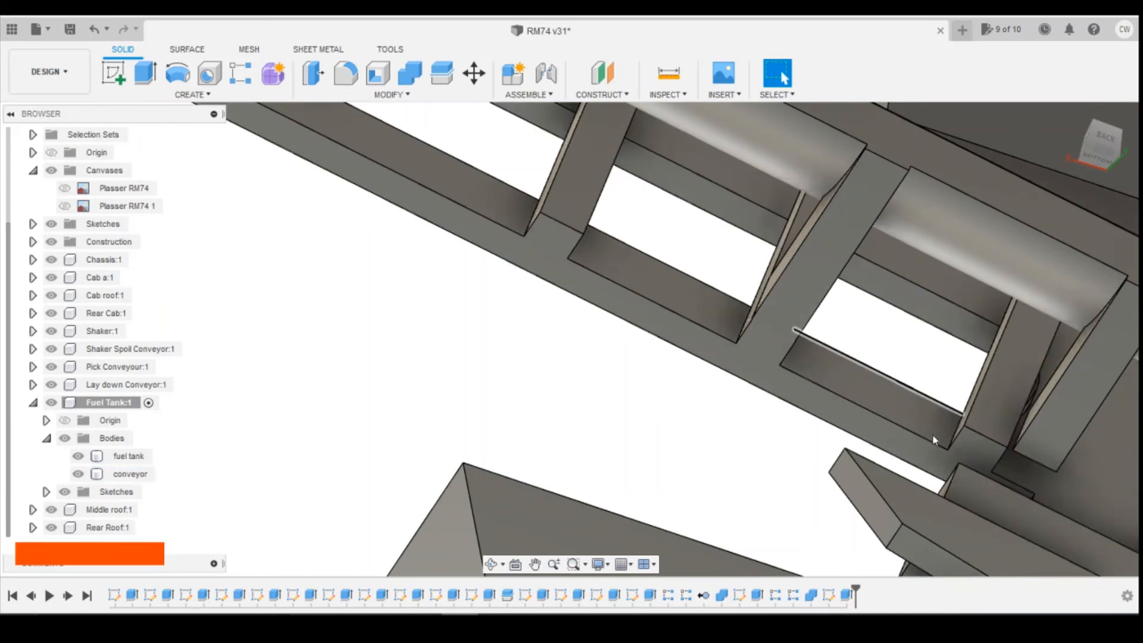
right_click(810, 595)
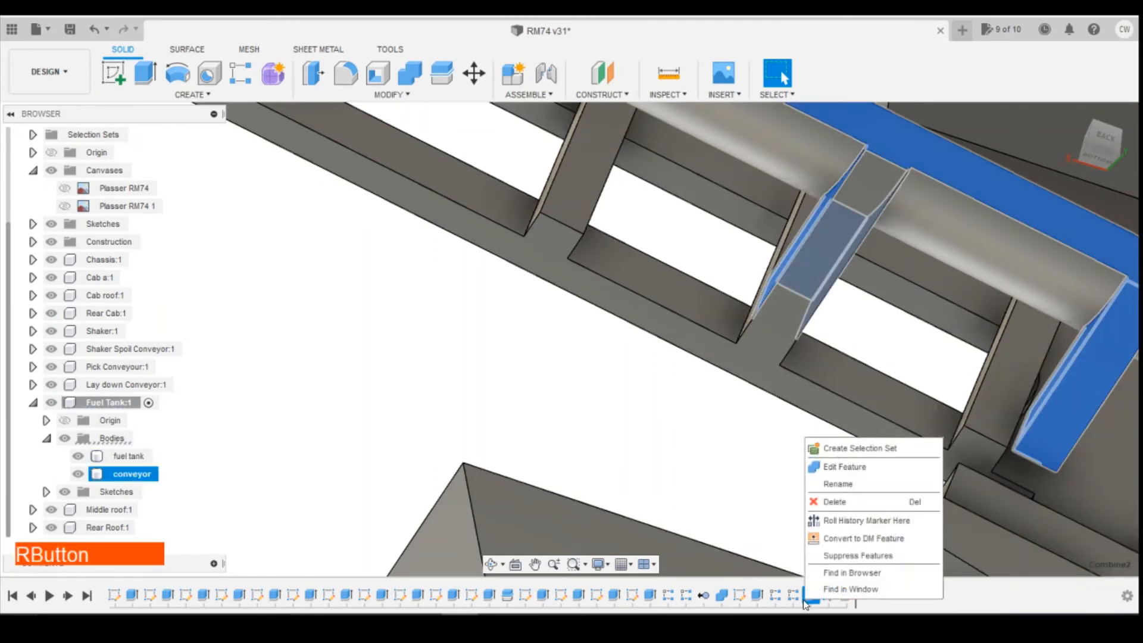
left_click(793, 595)
right_click(793, 595)
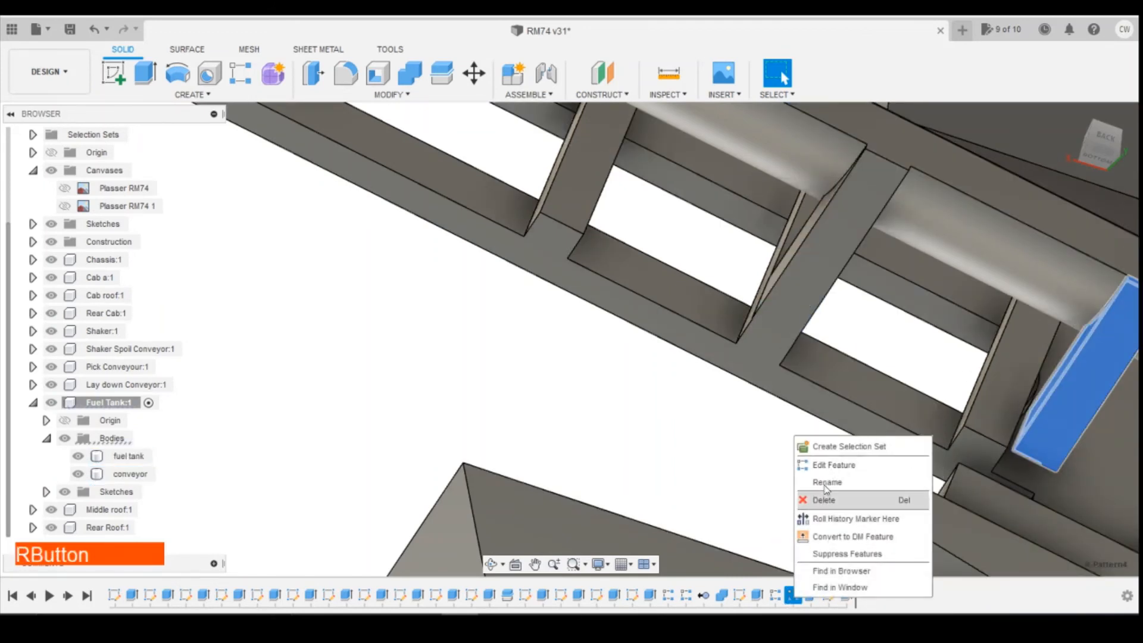
left_click(844, 467)
scroll(845, 441, "down", 4)
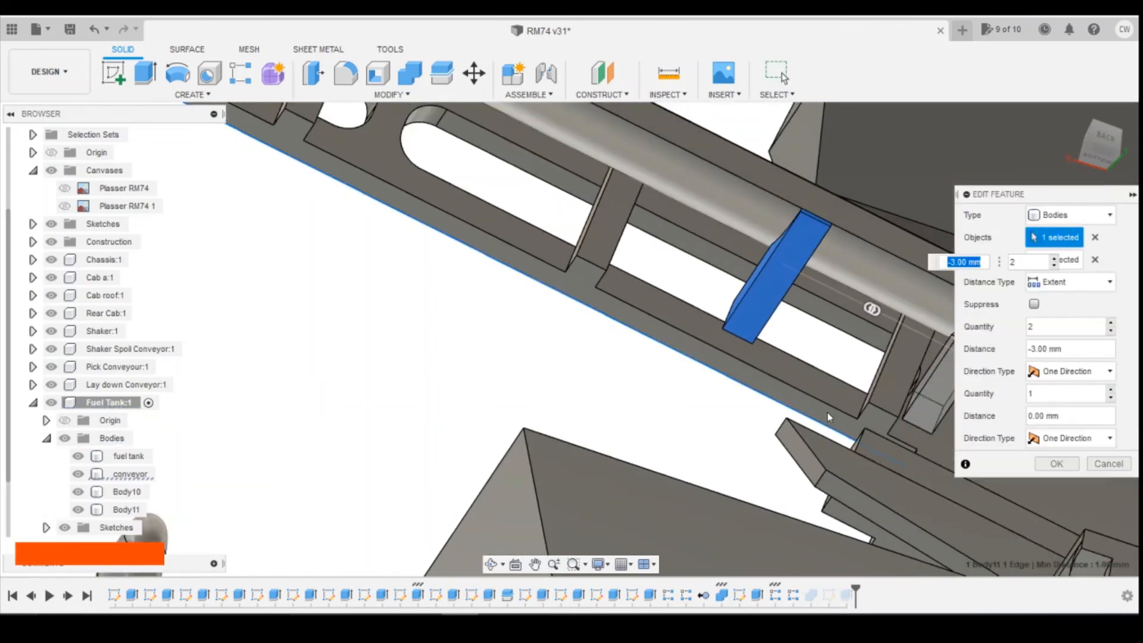
left_click_drag(872, 406, 822, 378)
scroll(819, 376, "up", 3)
scroll(813, 376, "down", 3)
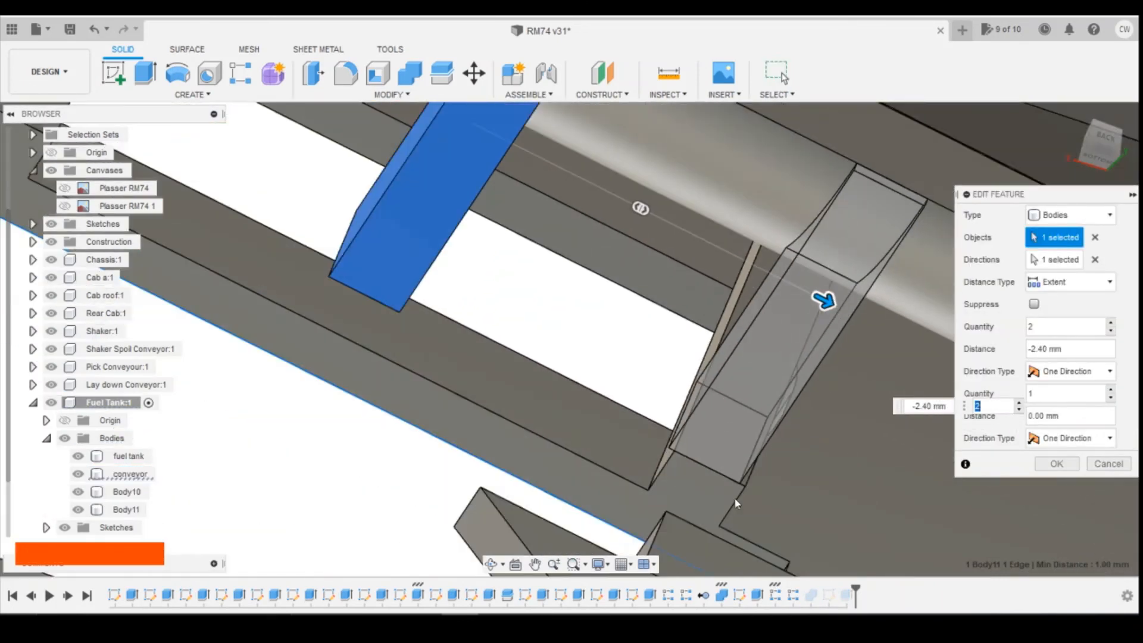
Shift the patterned cross-piece copy to a distance of about -2.69 mm along the conveyor frame.
scroll(734, 498, "up", 4)
left_click_drag(585, 416, 597, 412)
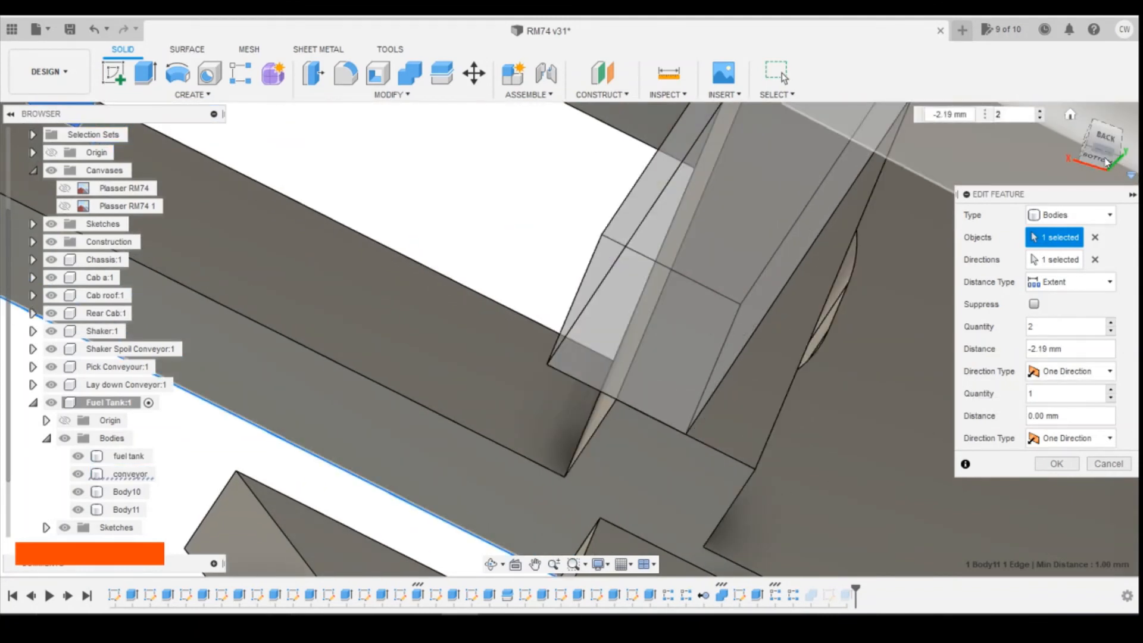
left_click_drag(570, 337, 832, 432)
left_click_drag(720, 431, 734, 430)
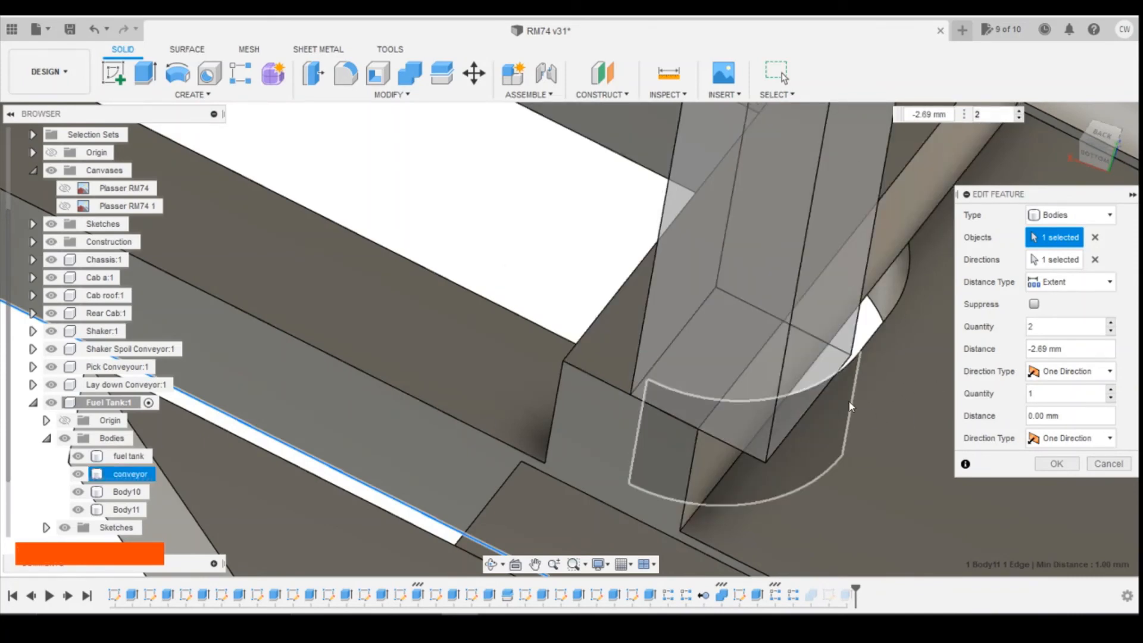
scroll(872, 432, "down", 5)
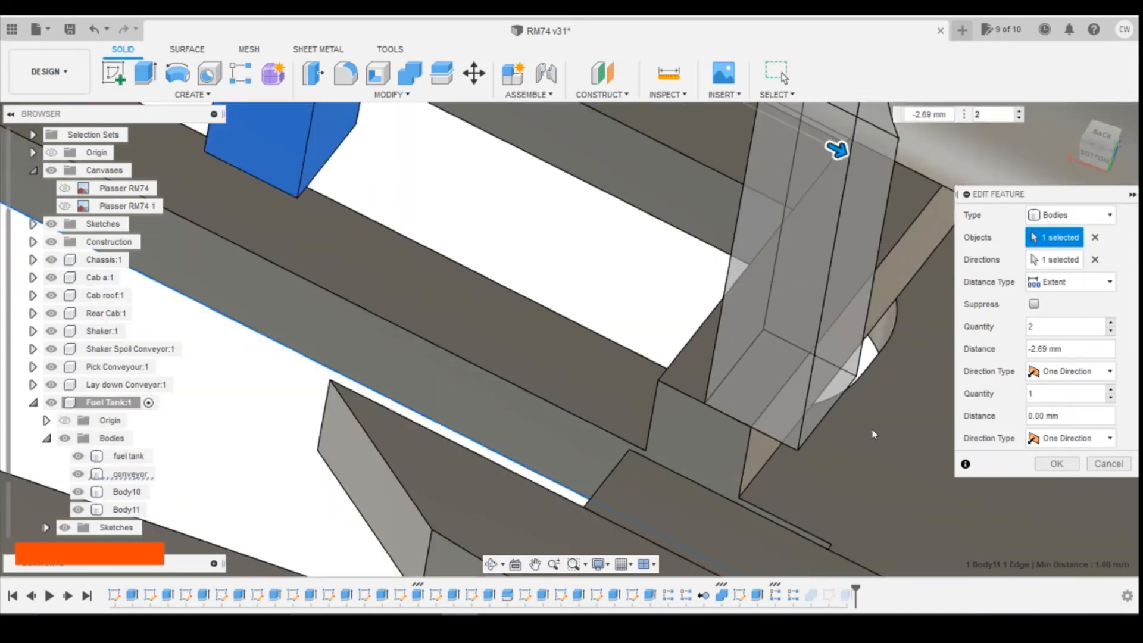
Fine-tune the pattern distance to -2.44 mm so the copy lines up with the cross-piece beneath it, and apply the edit.
left_click_drag(859, 256, 835, 248)
scroll(835, 369, "up", 1)
scroll(835, 369, "up", 2)
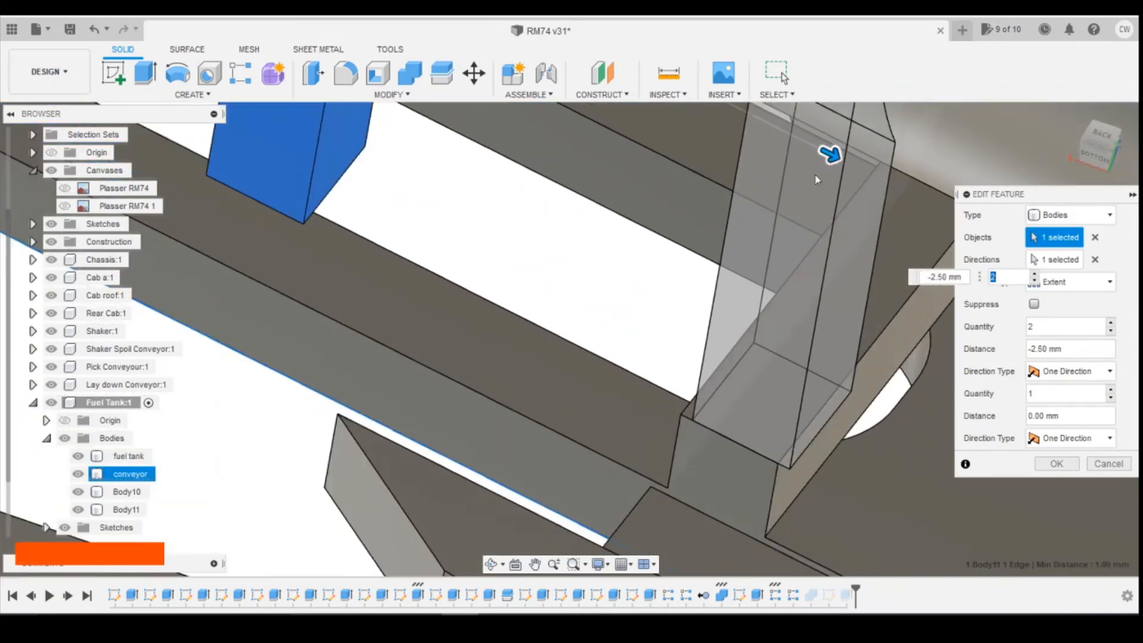
left_click_drag(824, 155, 814, 148)
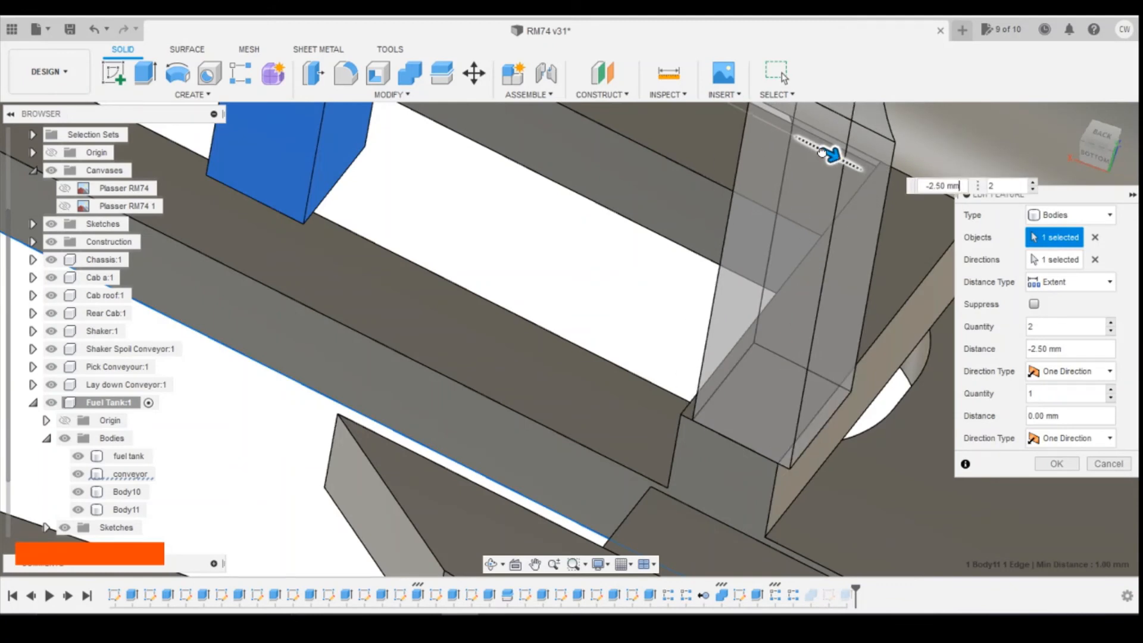
left_click(924, 176)
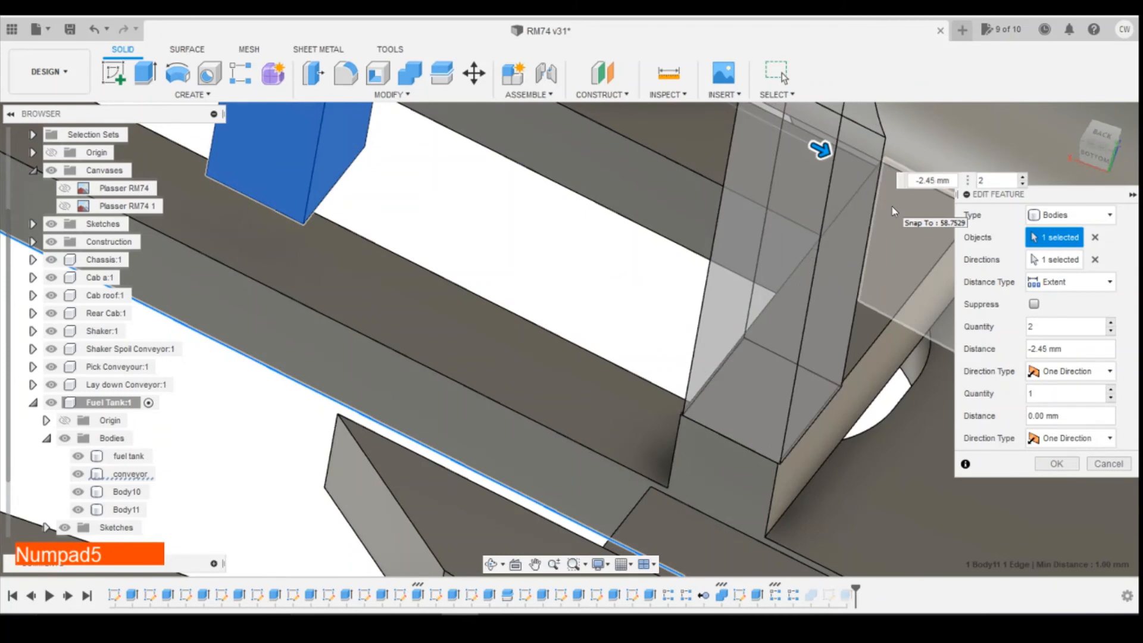
scroll(888, 236, "up", 3)
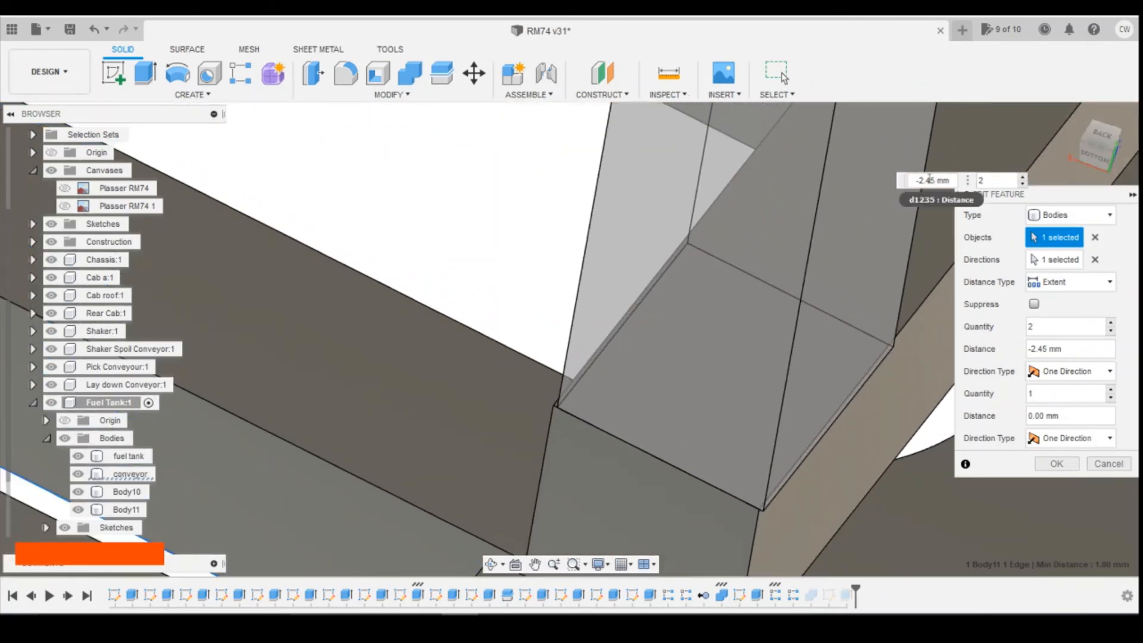
key("BackSpace")
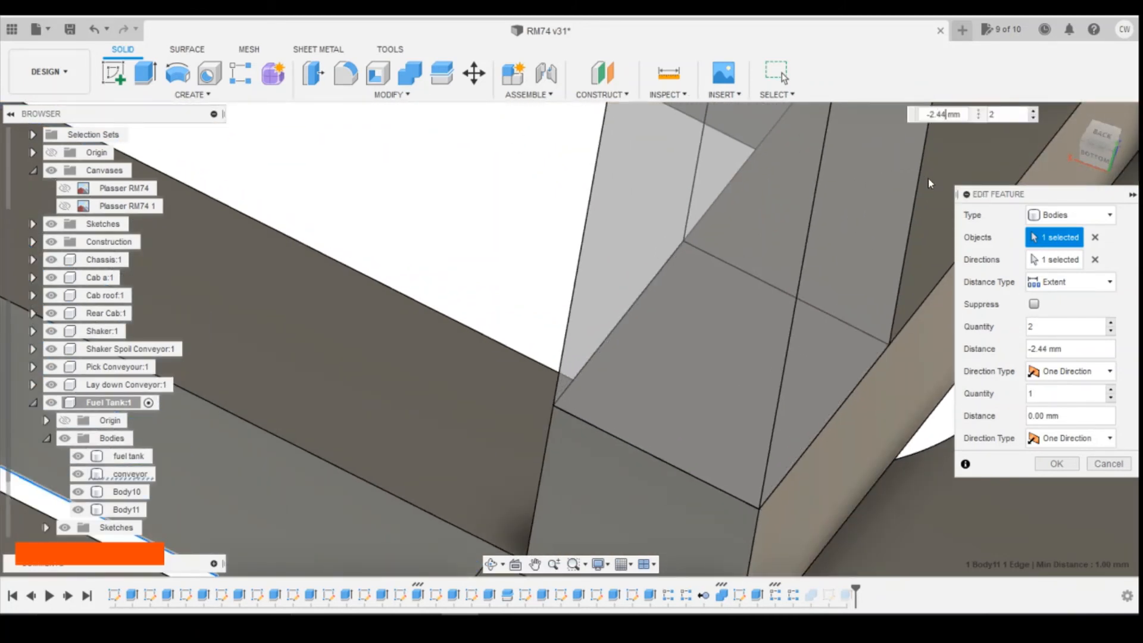
scroll(792, 443, "down", 3)
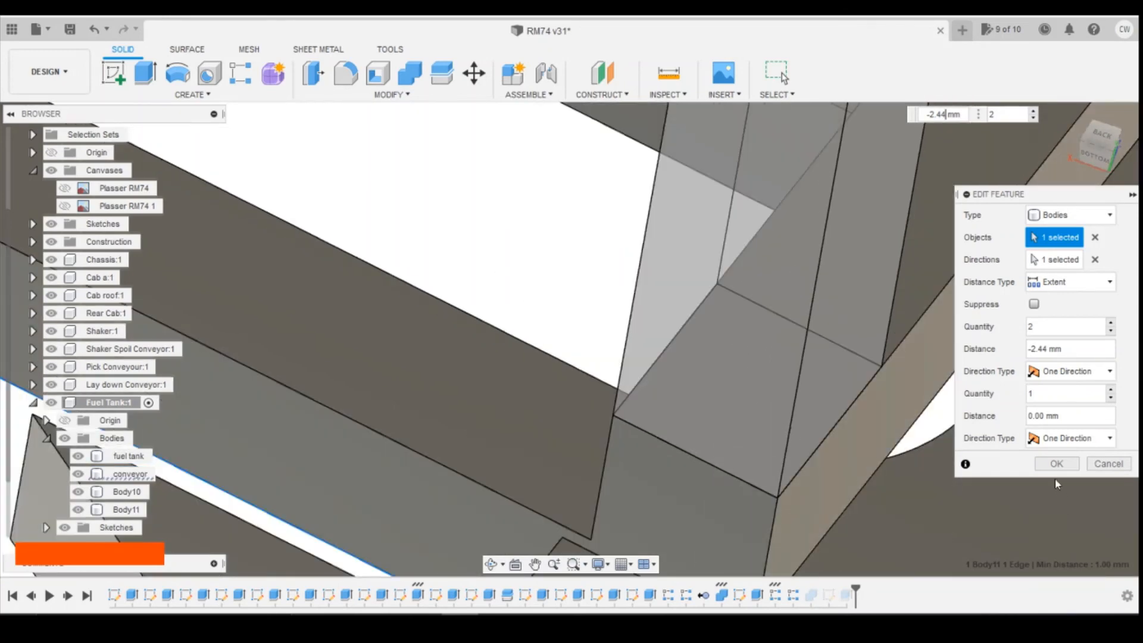
left_click(1056, 463)
Start a sketch on the conveyor side frame's strip below the slot, between neighbouring cross-pieces, and turn on Slice.
scroll(961, 237, "down", 5)
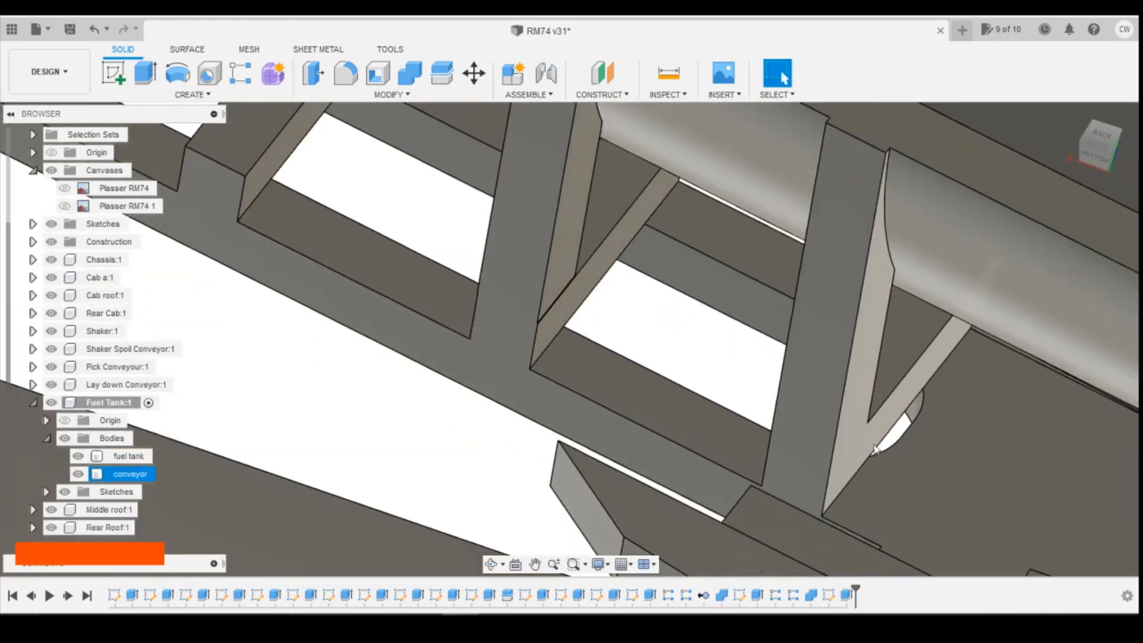
mouse_move(1104, 156)
left_mouse_down()
mouse_move(1140, 211)
mouse_move(1139, 173)
left_mouse_up()
mouse_move(805, 263)
left_mouse_down()
mouse_move(805, 287)
mouse_move(805, 269)
left_mouse_up()
scroll(805, 269, "down", 8)
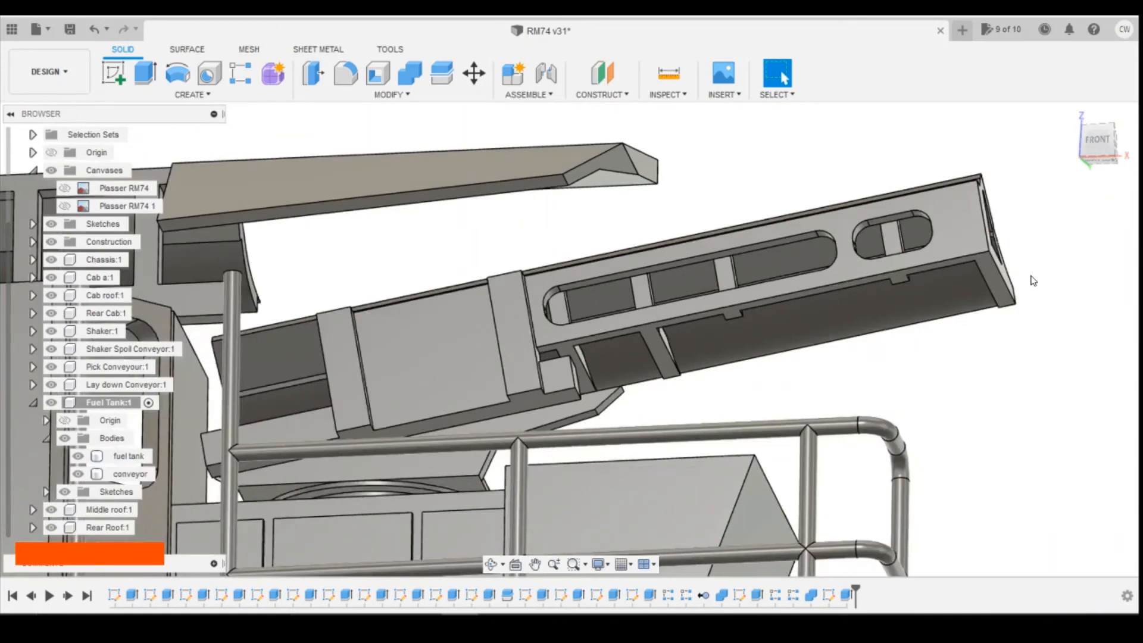
key("shift+z")
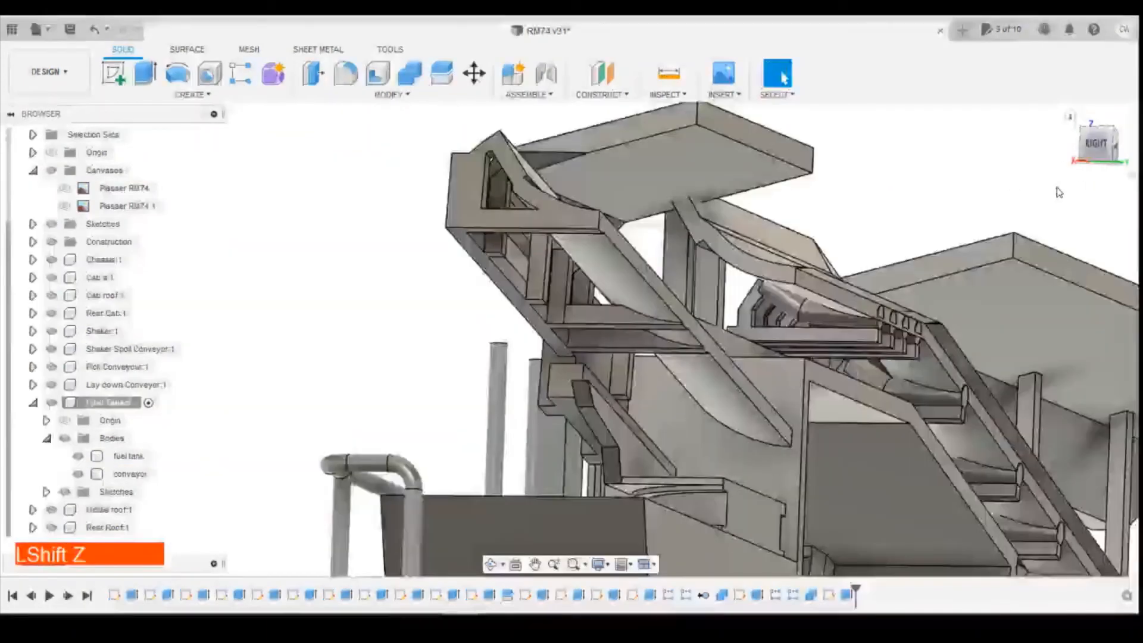
left_click(1088, 140)
left_click_drag(1087, 140, 1051, 143)
left_click(114, 73)
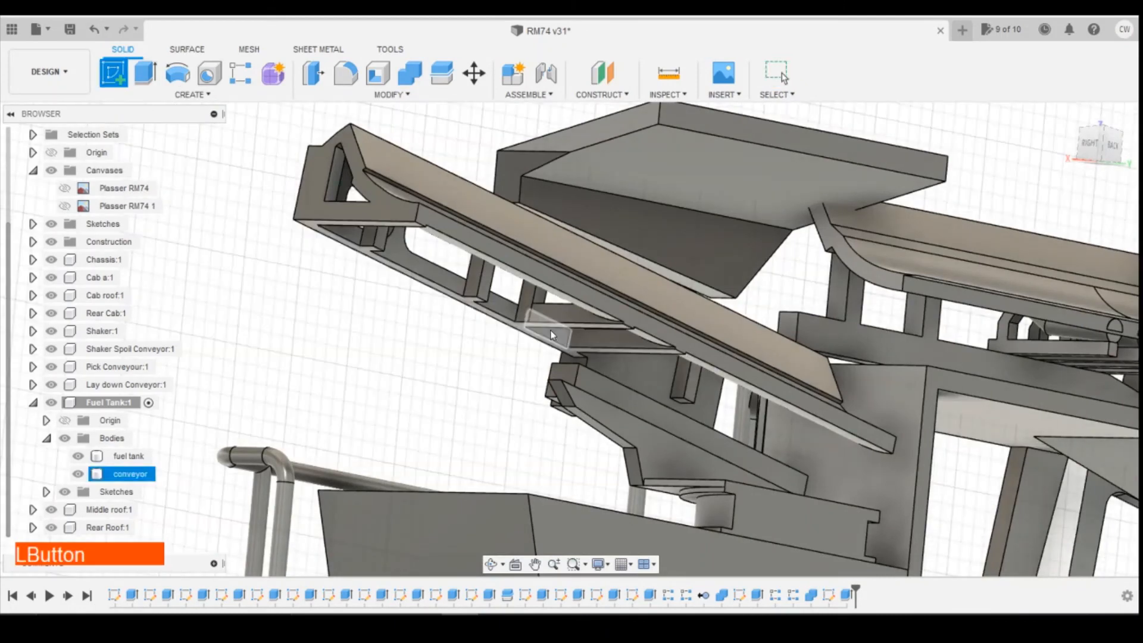
left_click(550, 330)
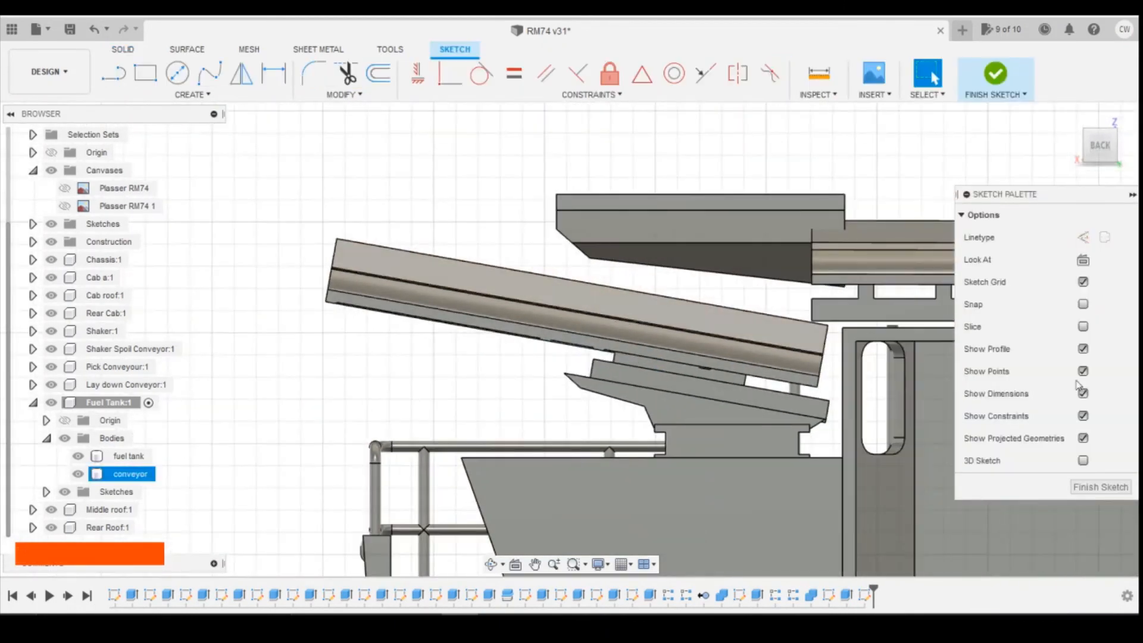
left_click(1082, 327)
scroll(591, 332, "up", 3)
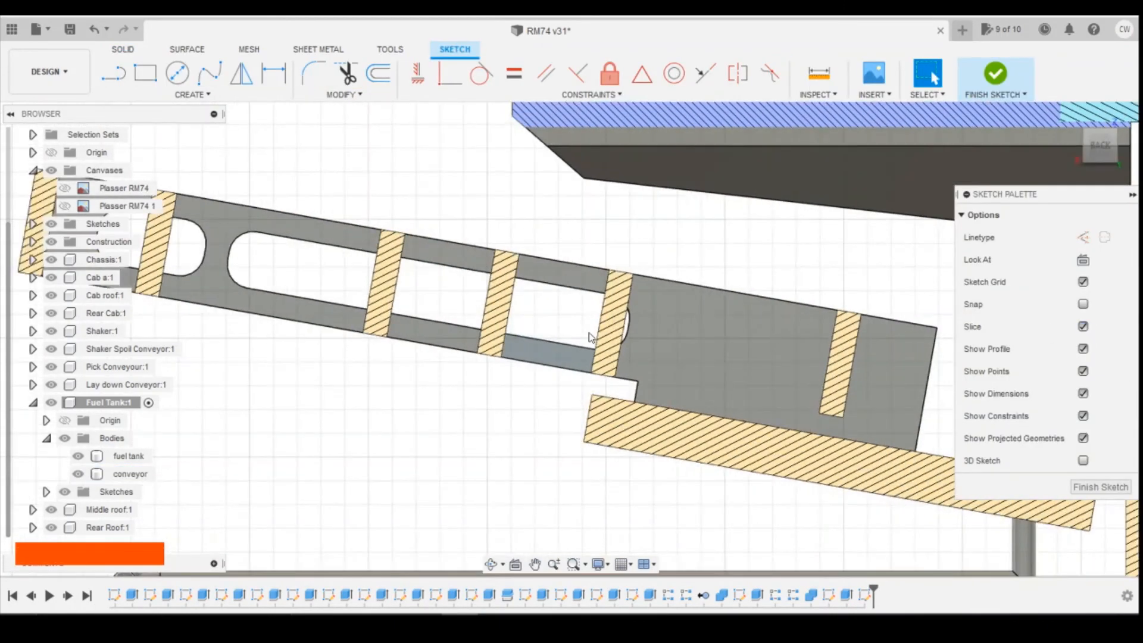
left_click(115, 76)
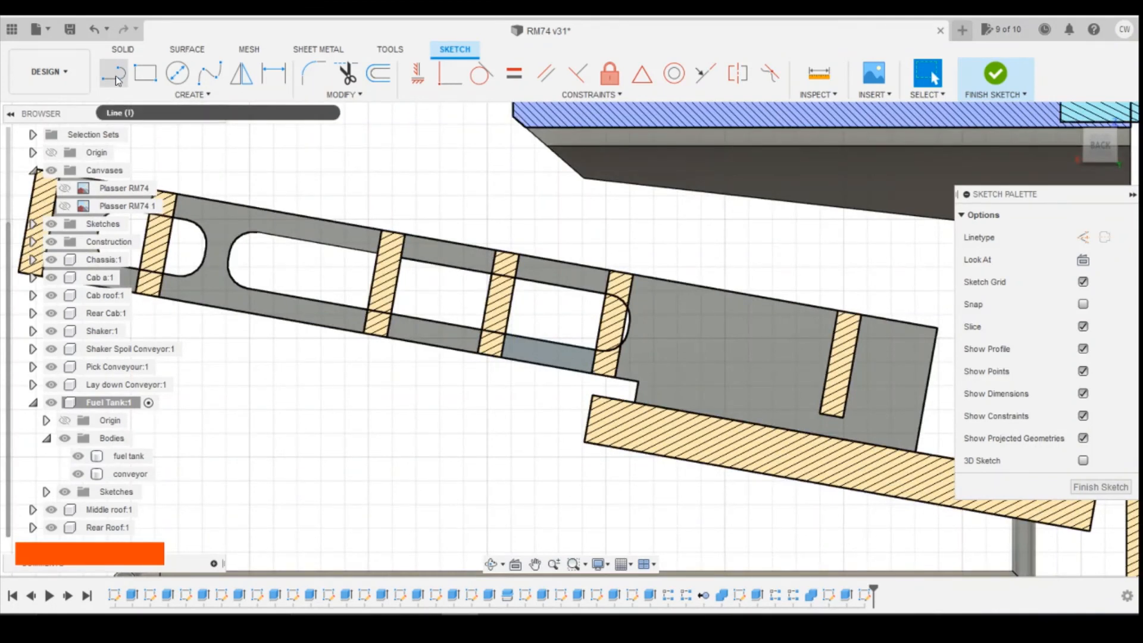
left_click(115, 76)
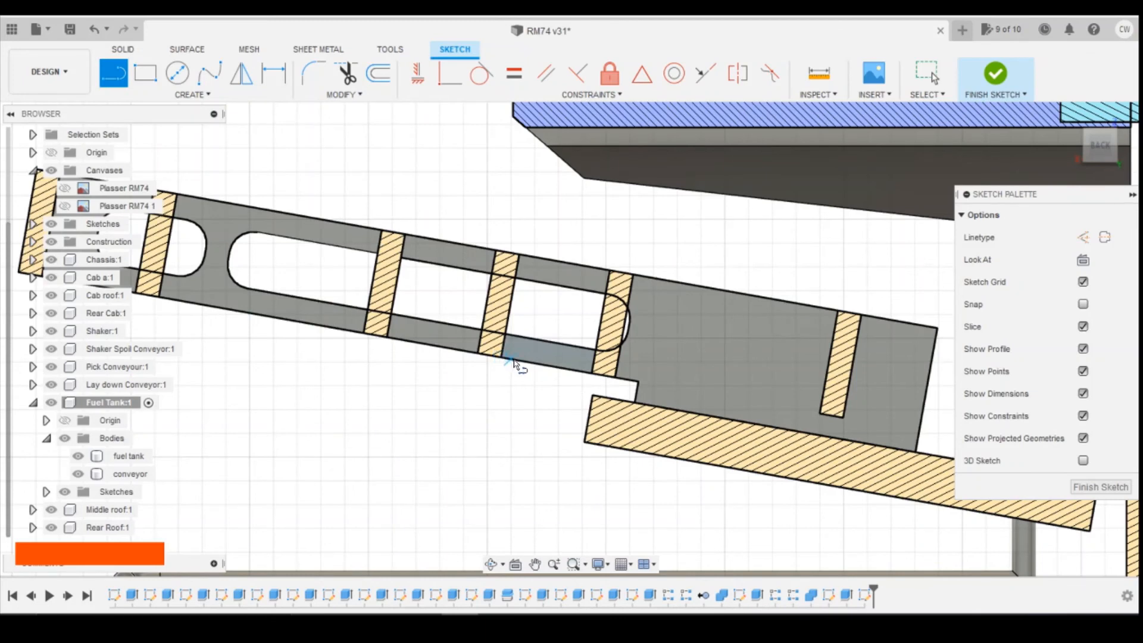
scroll(516, 363, "up", 5)
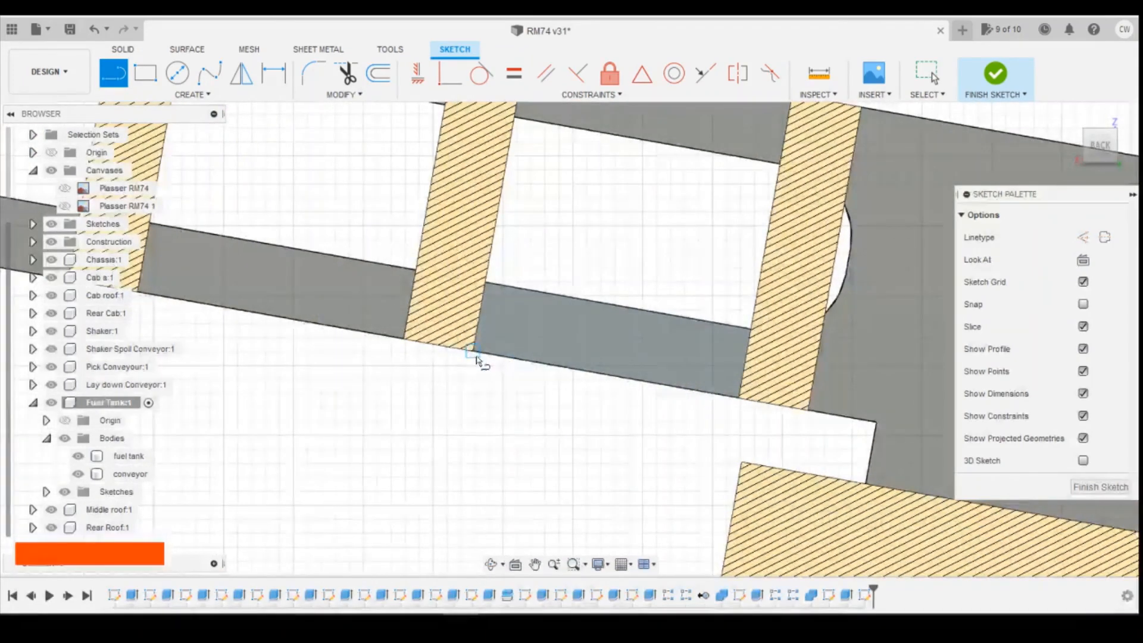
left_click(474, 351)
scroll(493, 366, "down", 5)
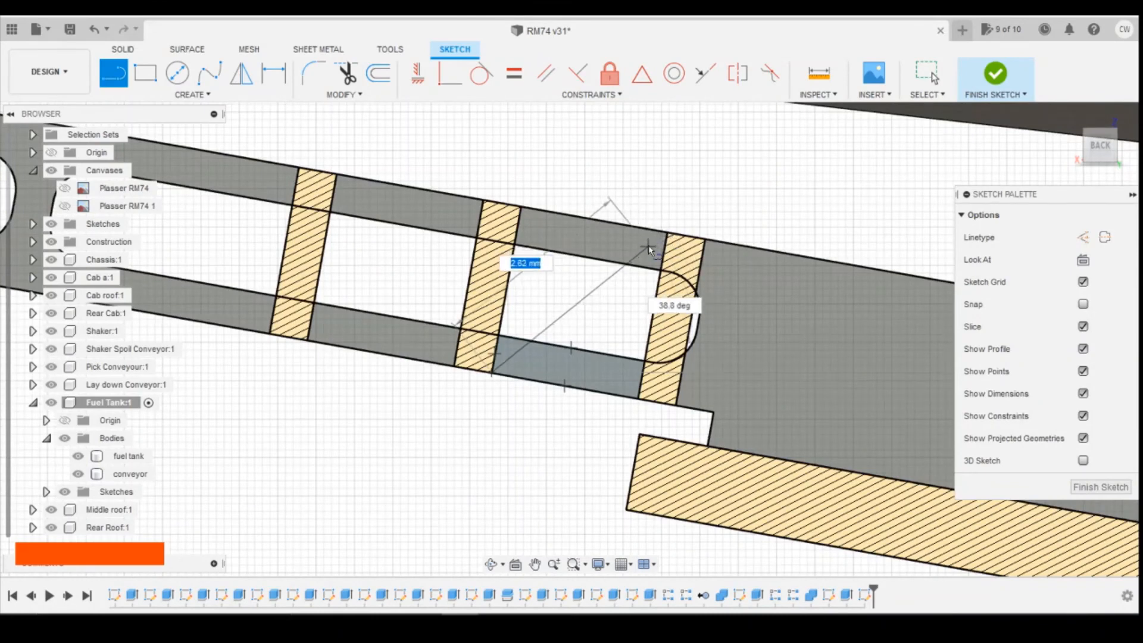
key("Escape")
Project the conveyor side frame's face outline, including the slot edges and the frame's upper edge, into the sketch.
key("p")
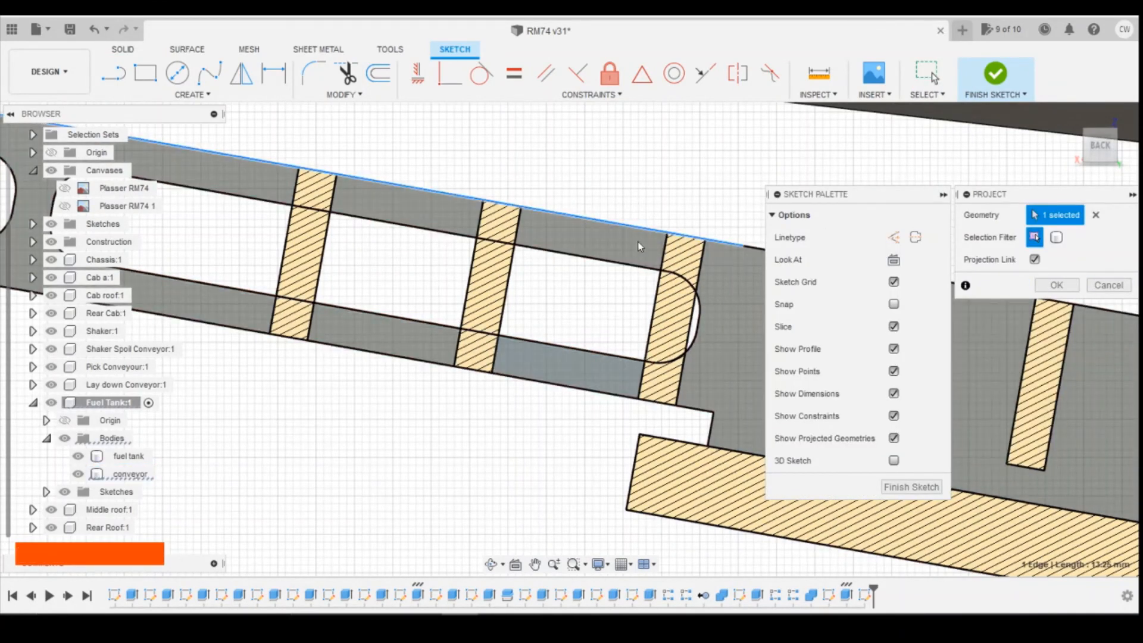
scroll(671, 240, "up", 1)
scroll(672, 239, "up", 2)
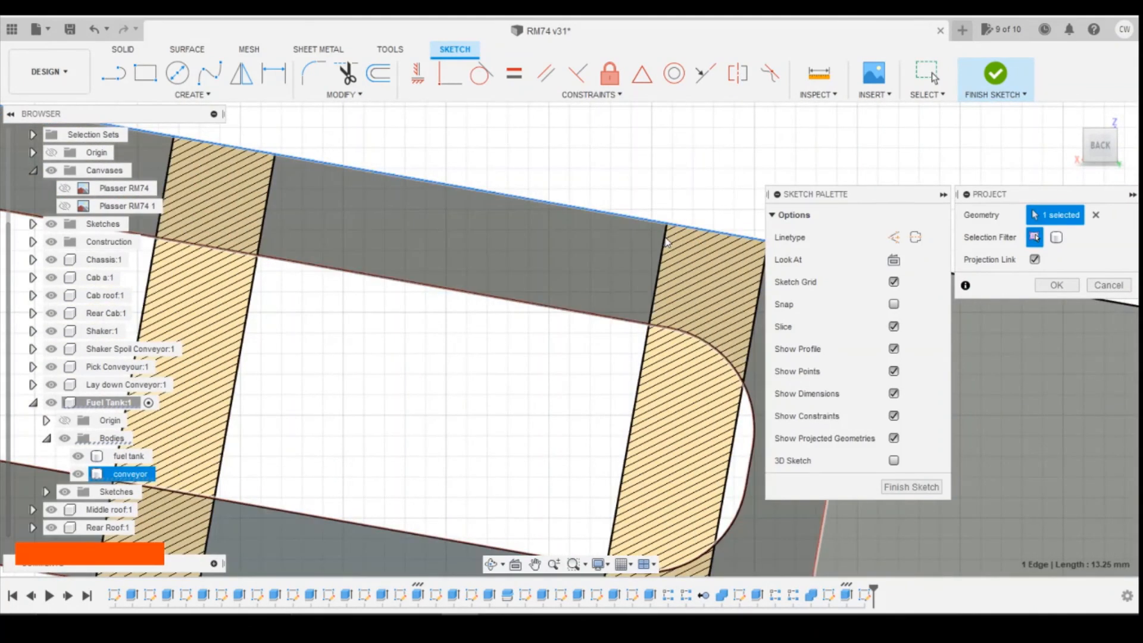
scroll(667, 241, "up", 1)
left_click(665, 241)
scroll(665, 241, "down", 2)
left_click(695, 259)
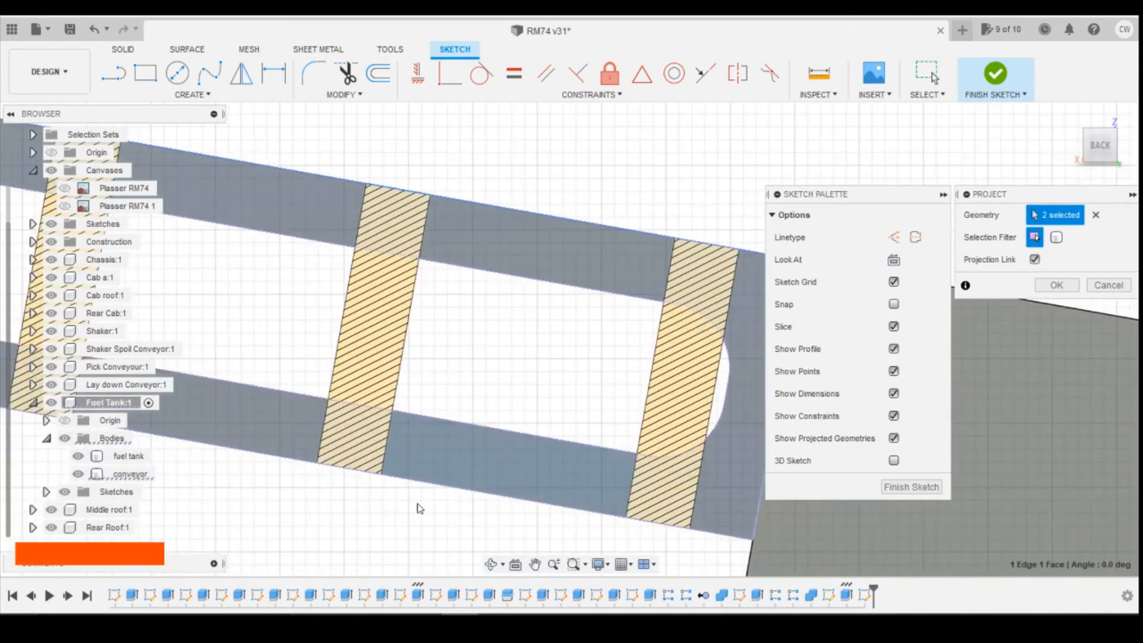
left_click(405, 352)
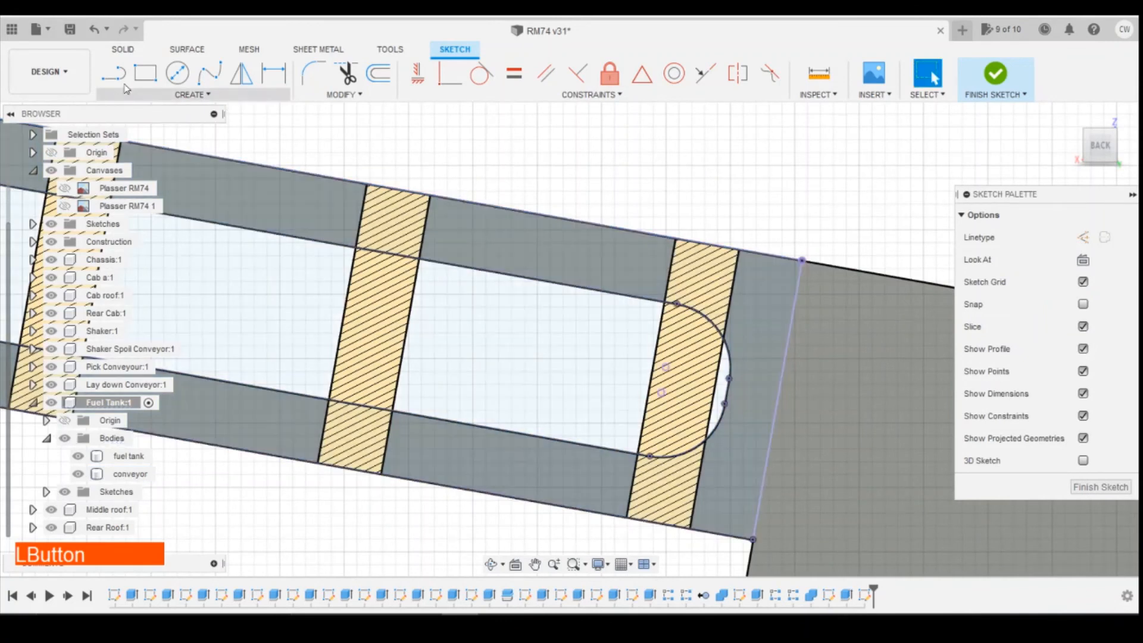
Draw a diagonal line from the foot of the middle cross-piece up to the end cross-piece's near corner on the frame's upper edge.
key("l")
left_click(382, 474)
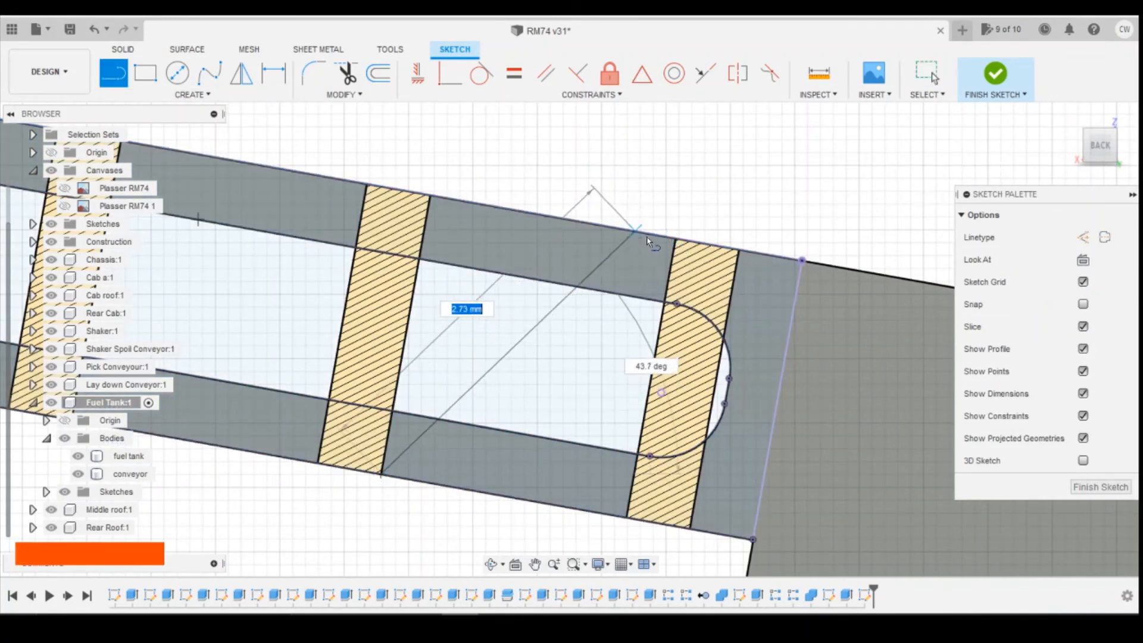
left_click(667, 237)
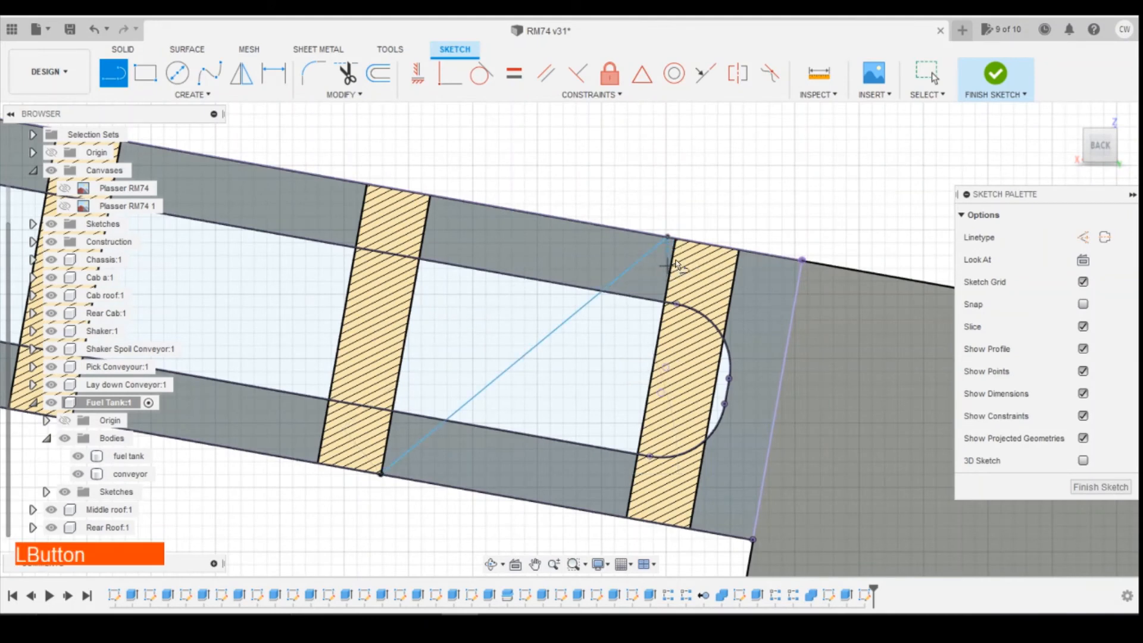
scroll(677, 264, "up", 3)
key("Escape")
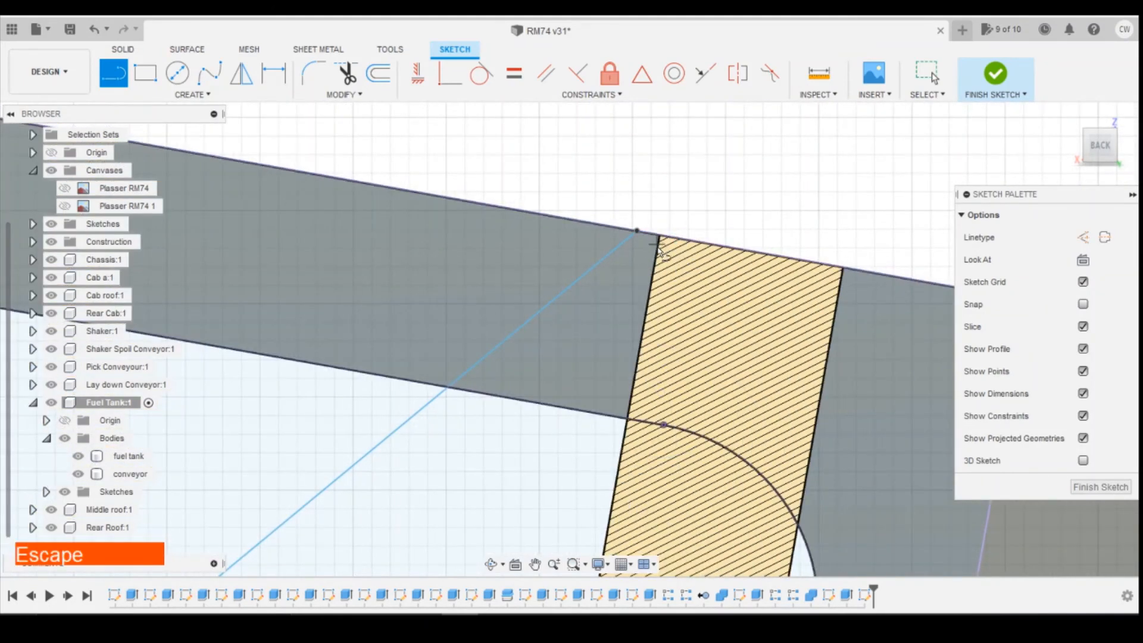
left_click(452, 86)
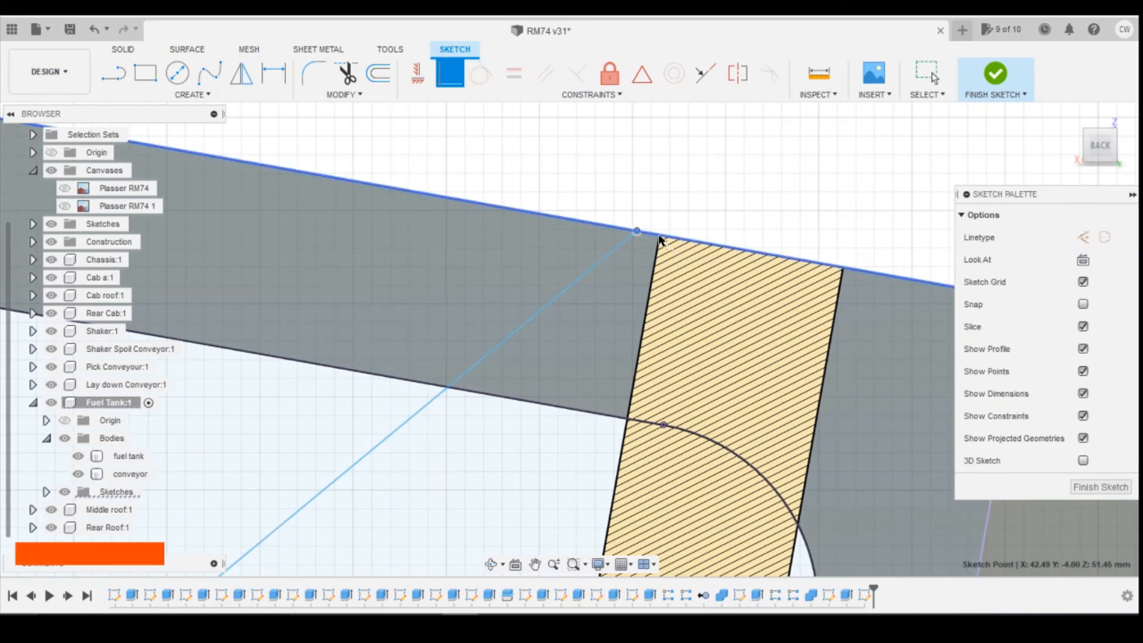
key("Escape")
left_click_drag(637, 231, 655, 236)
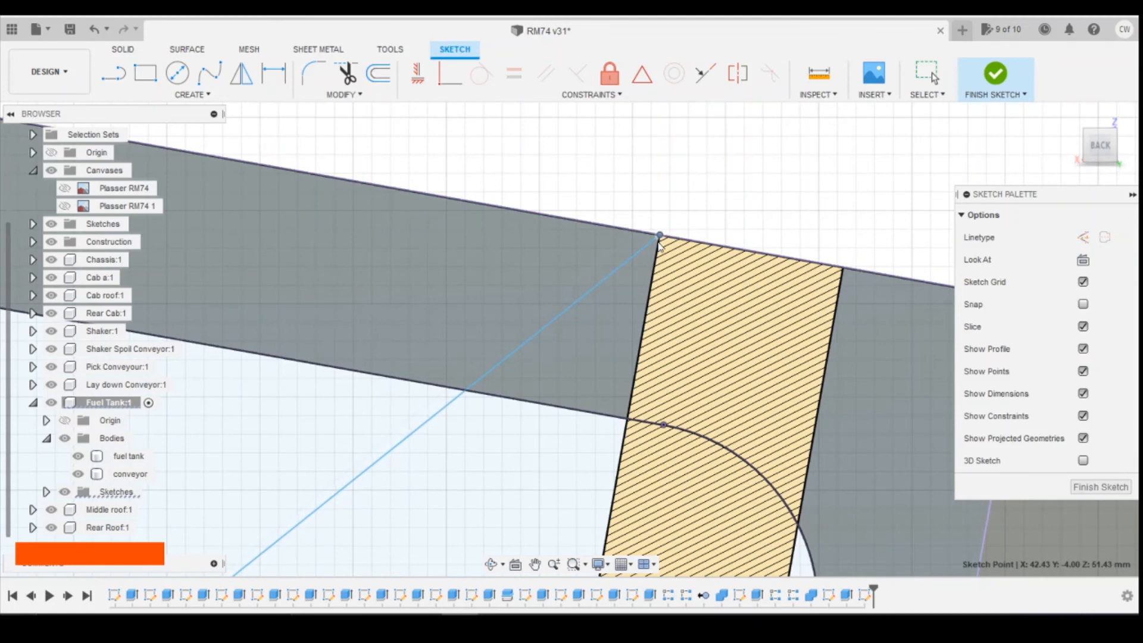
scroll(659, 245, "down", 5)
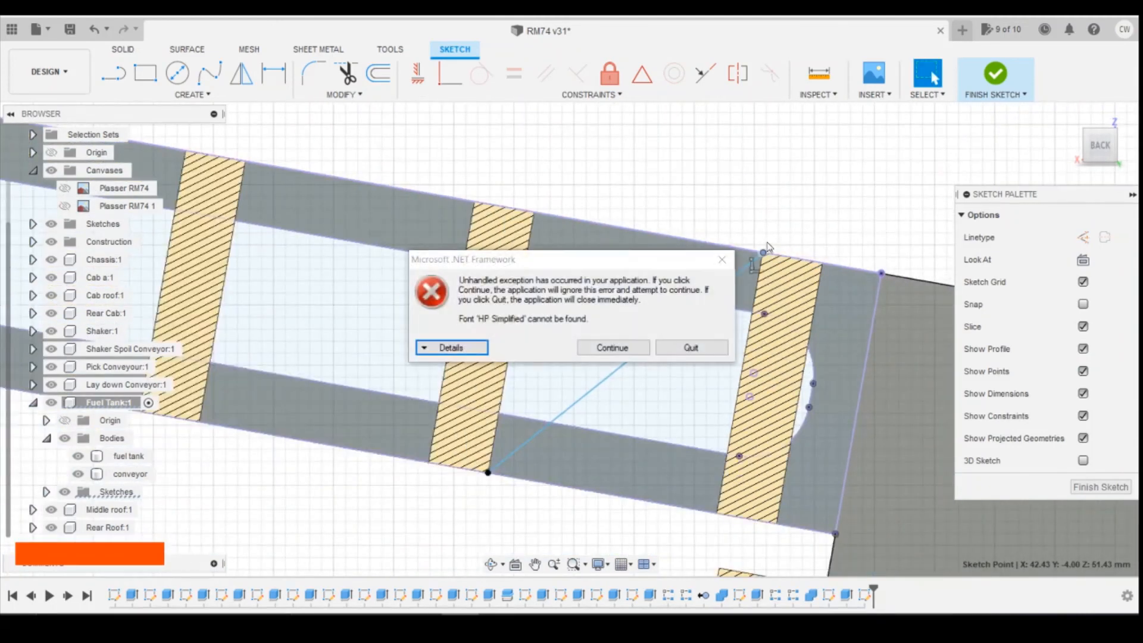
left_click(693, 348)
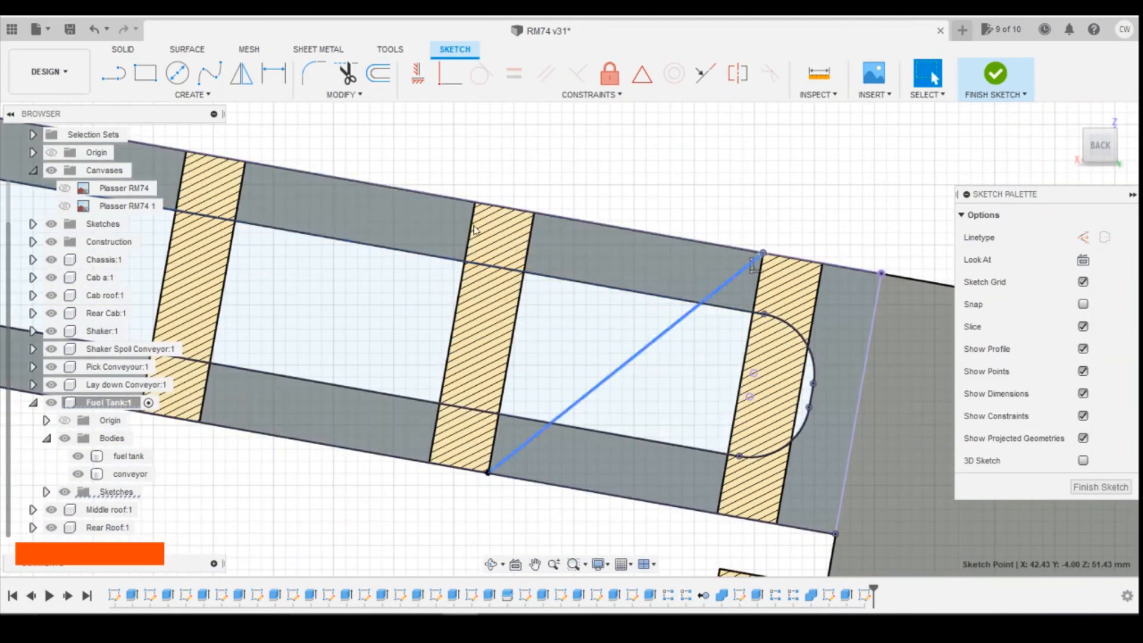
Draw a second line parallel to the diagonal, from the cross-piece's corner on the slot's lower edge to the frame's upper edge.
left_click(113, 73)
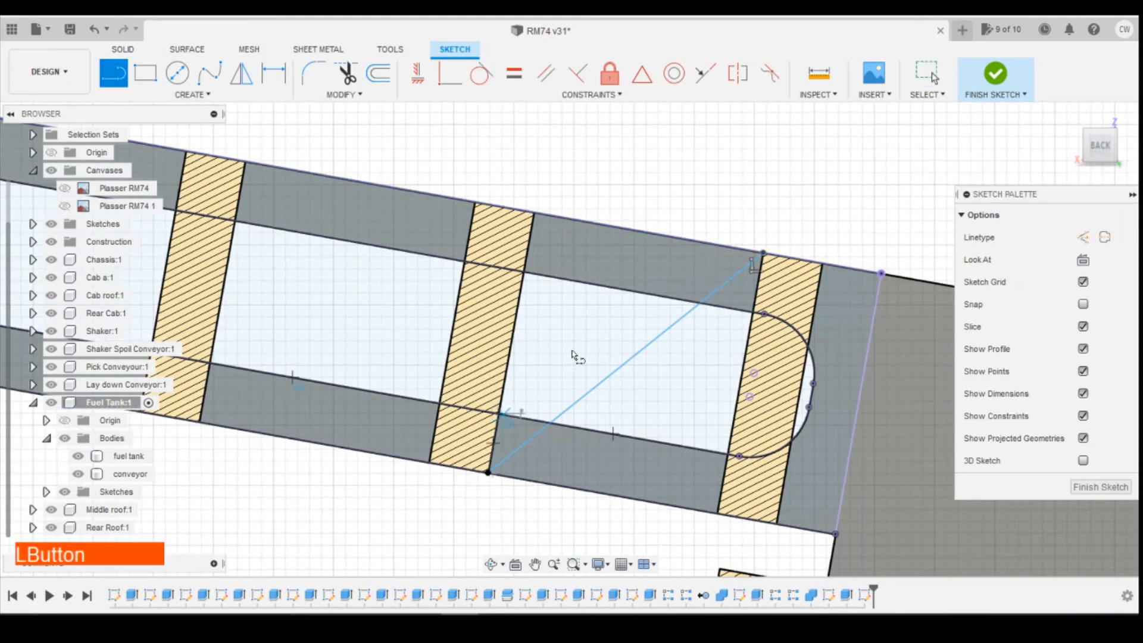
left_click(502, 411)
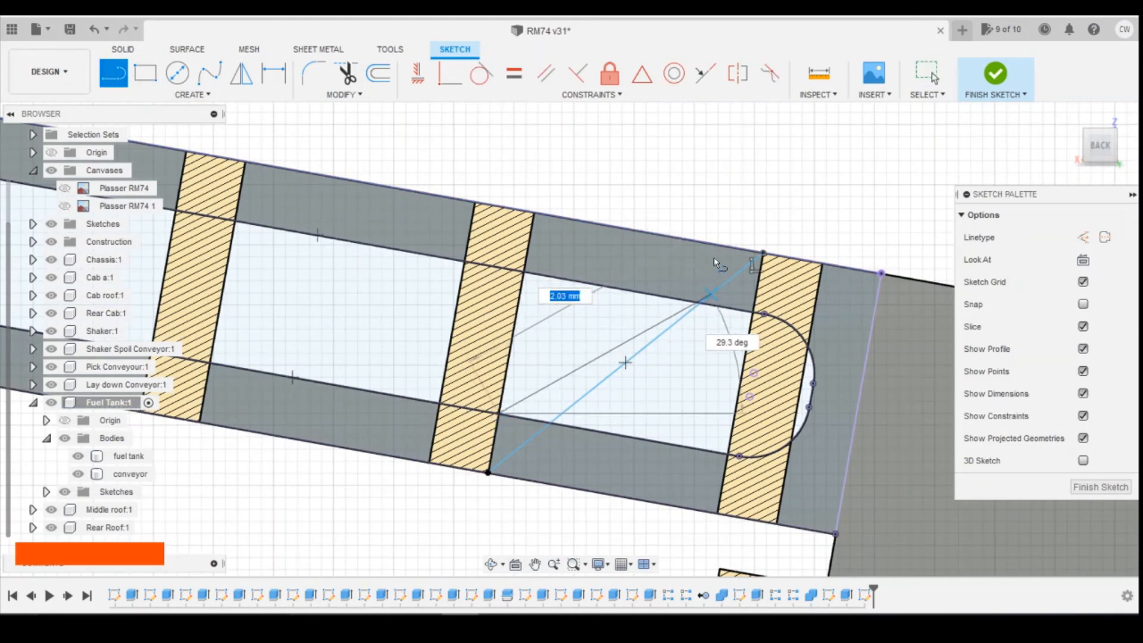
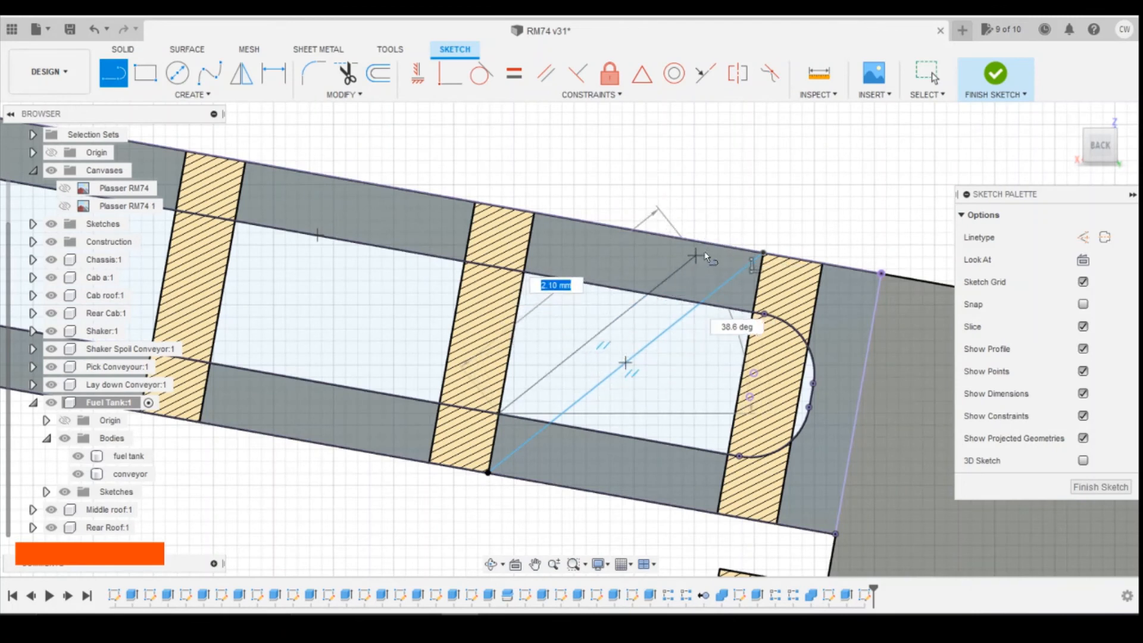
left_click(713, 252)
key("Escape")
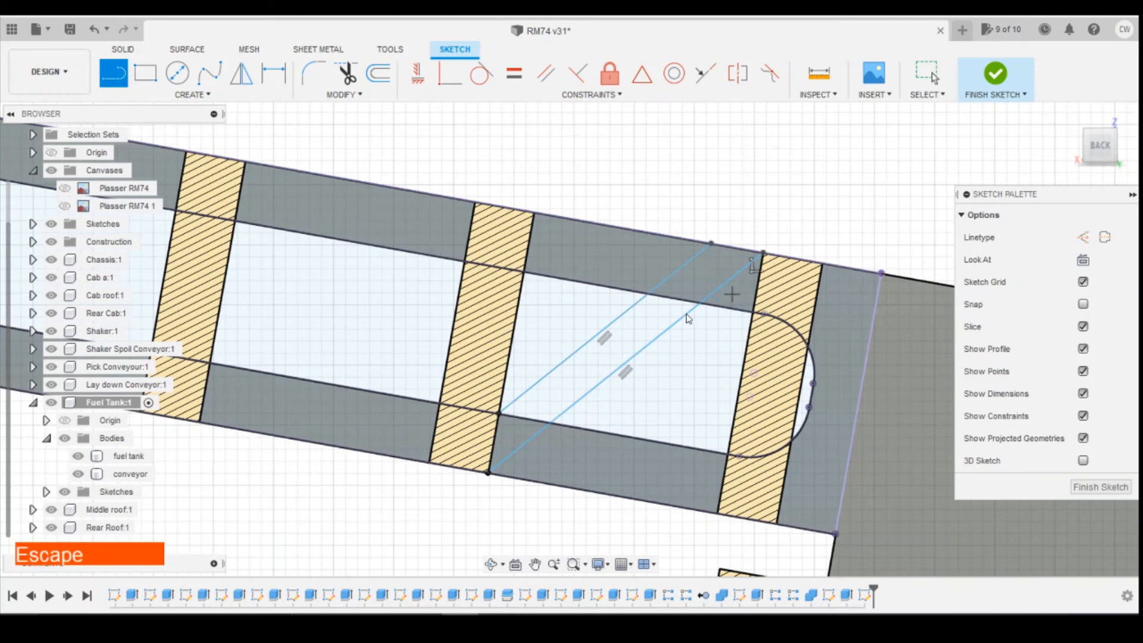
Extrude the three profiles between the two diagonal lines by 0.50 mm with the Join operation to form a diagonal brace.
left_click(715, 285, "shift")
left_click(613, 357, "shift")
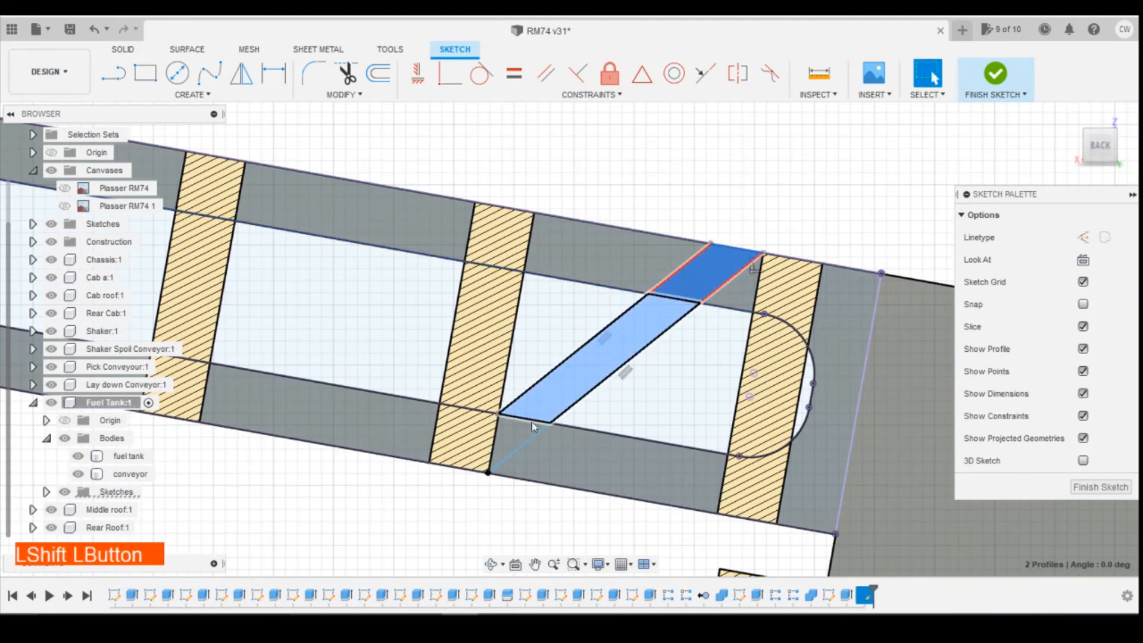
left_click(523, 443, "shift")
right_click(522, 443)
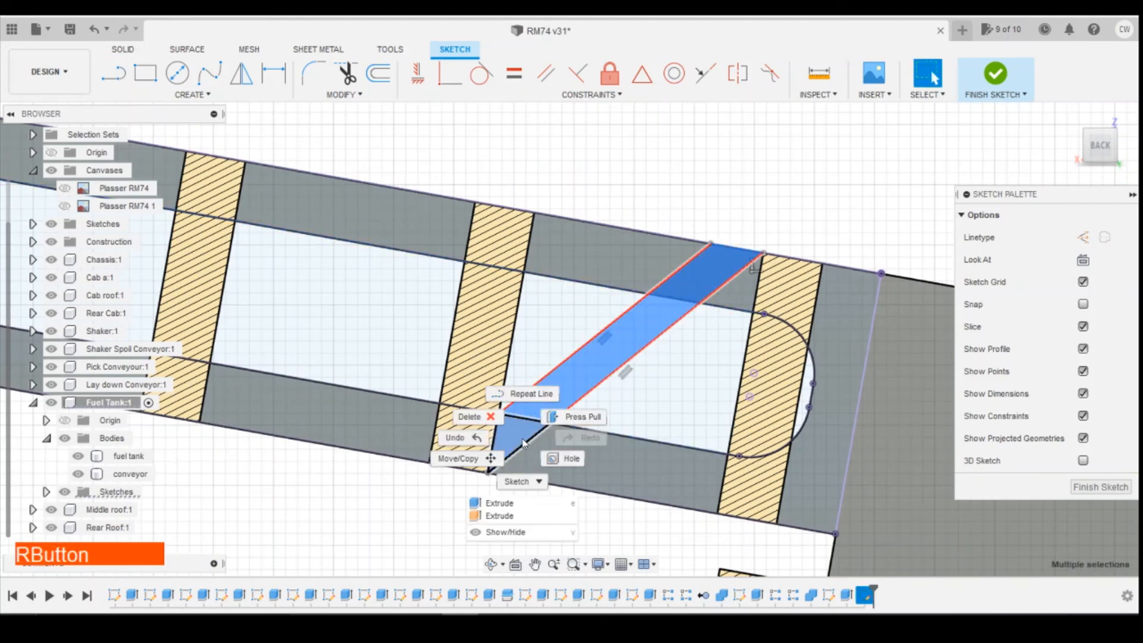
left_click(506, 503)
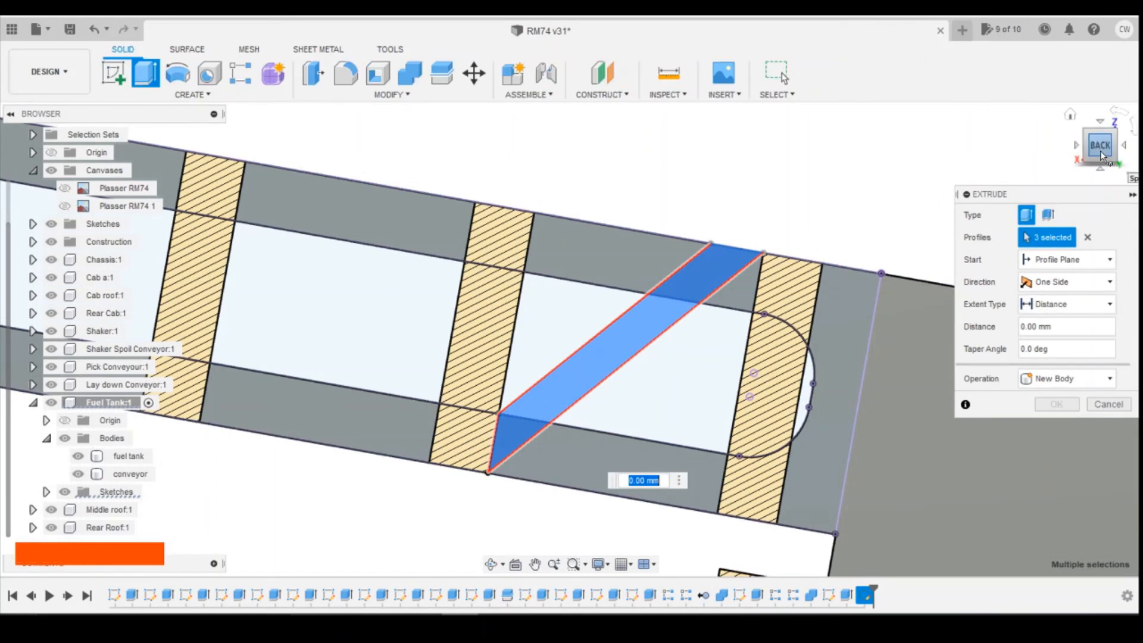
left_click_drag(1101, 152, 1140, 154)
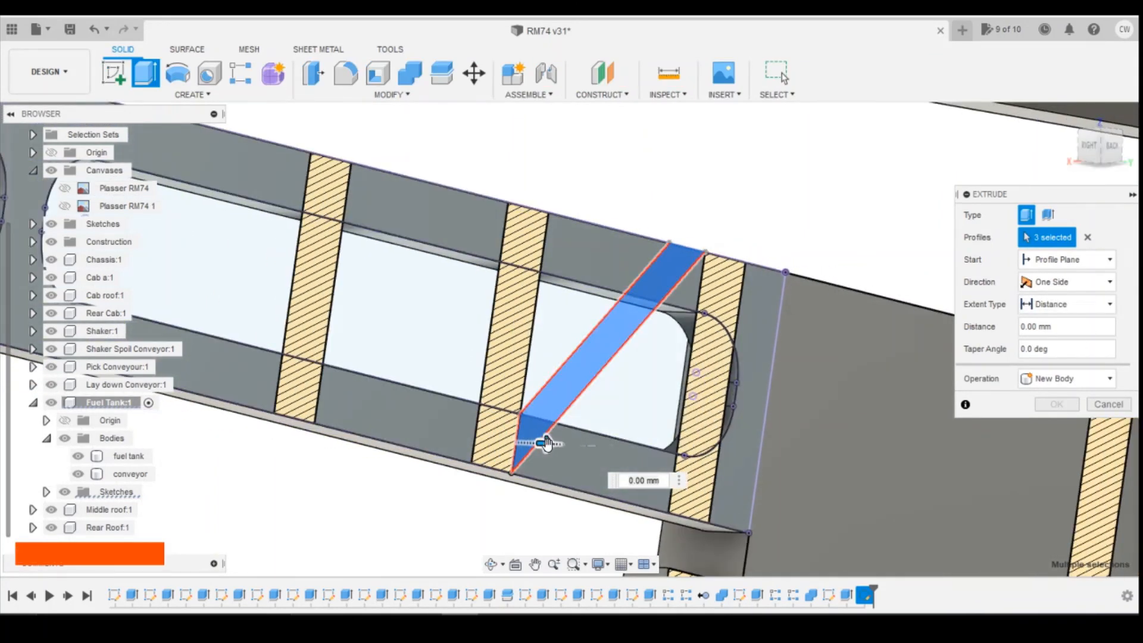
left_click_drag(544, 442, 590, 447)
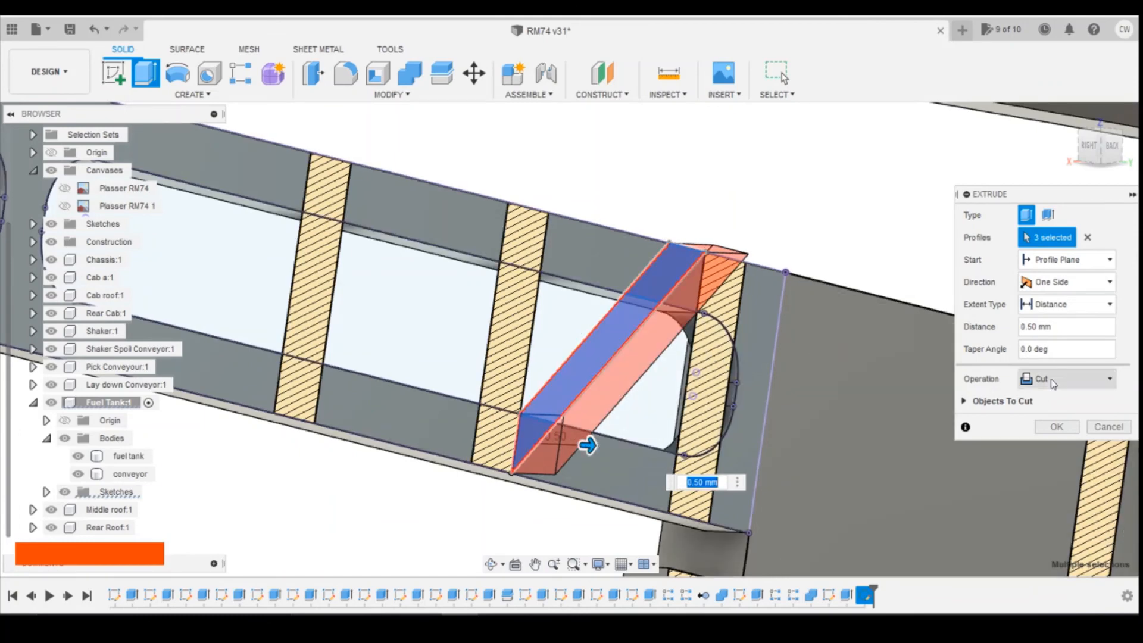
left_click(1050, 378)
left_click(1043, 395)
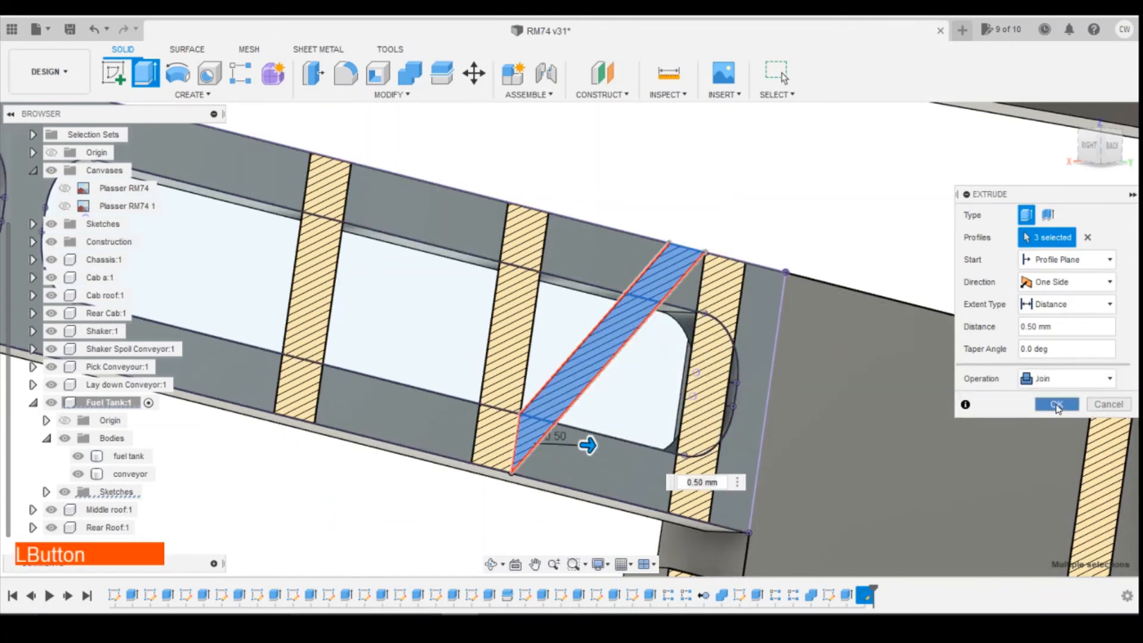
left_click(1056, 408)
Edit the diagonal brace's extrusion so that its operation is New Body instead of Join.
scroll(876, 380, "down", 2)
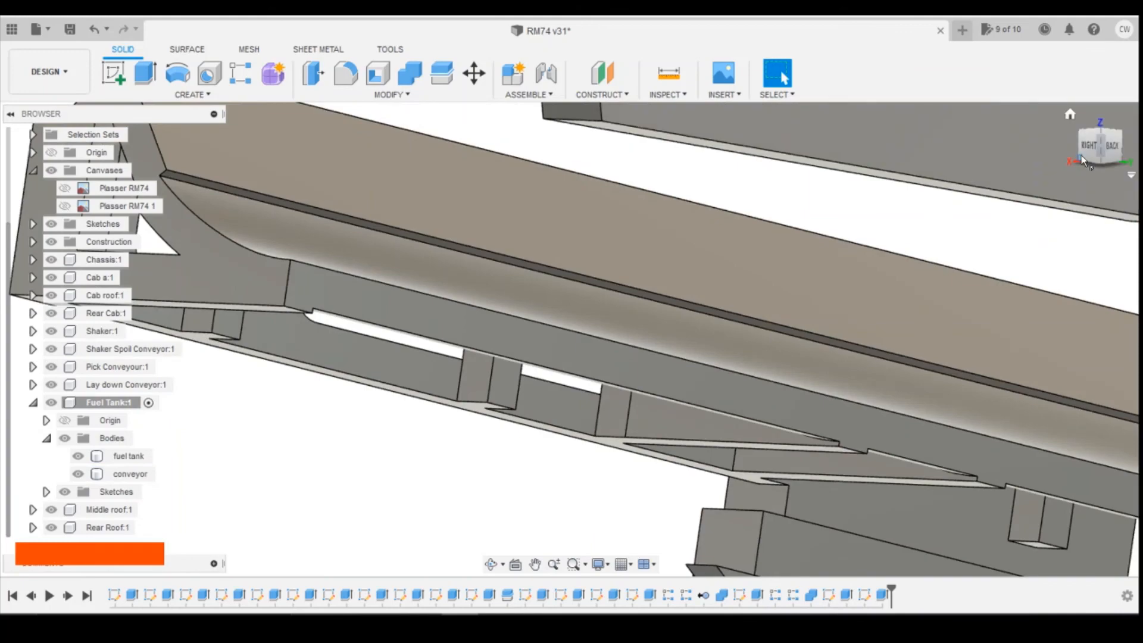
mouse_move(1100, 146)
left_mouse_down()
mouse_move(1132, 146)
mouse_move(1108, 131)
mouse_move(1094, 154)
left_mouse_up()
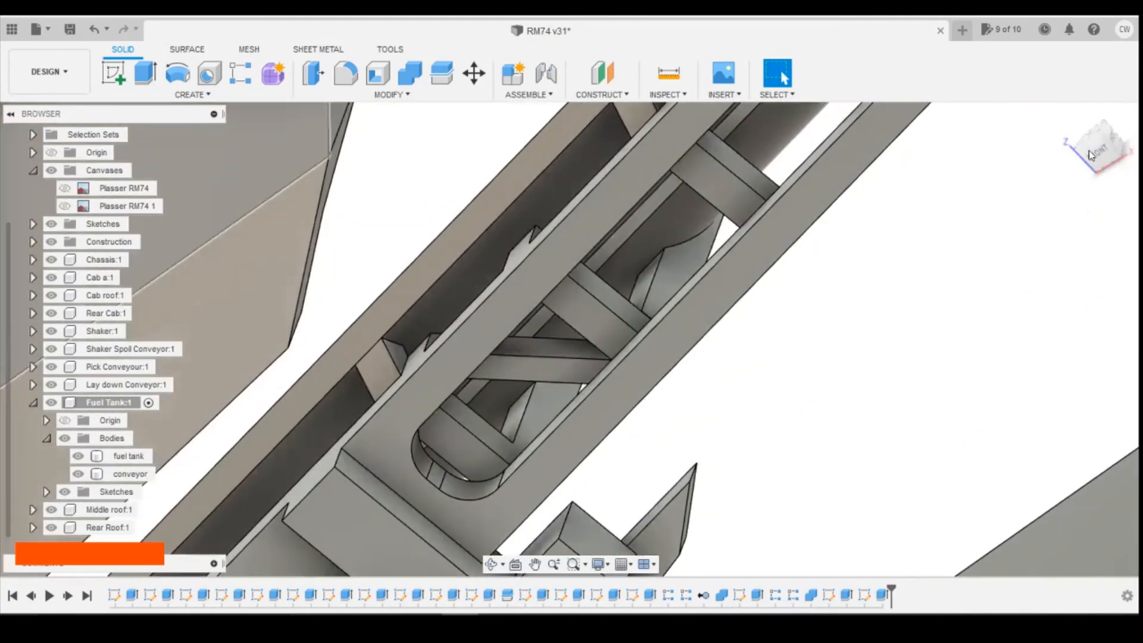
left_click(1097, 157)
scroll(613, 349, "up", 4)
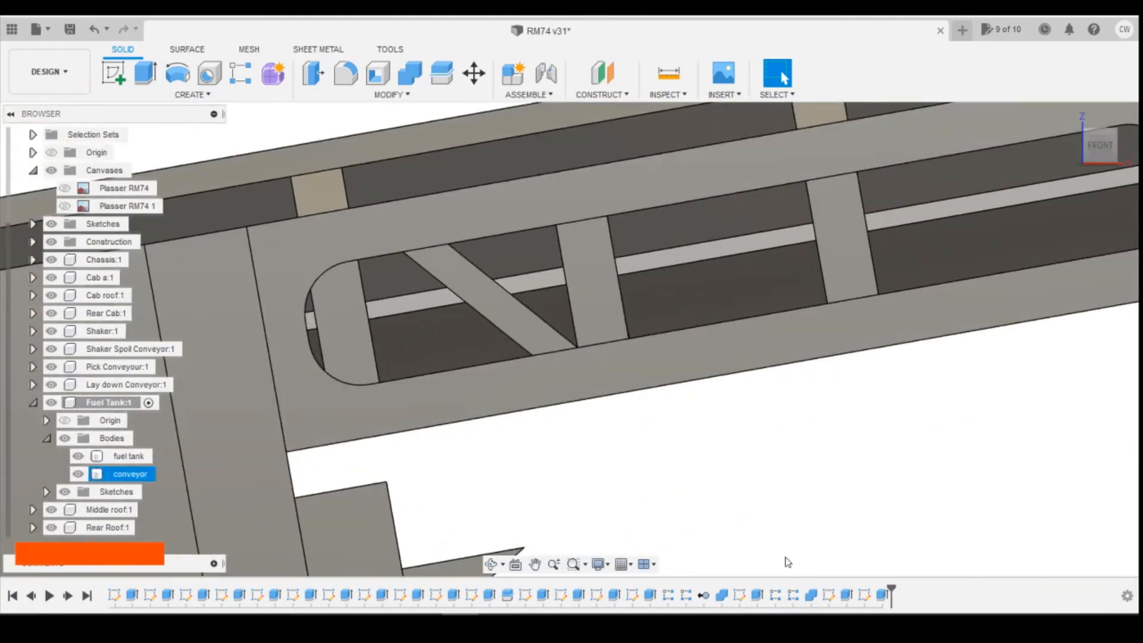
left_click(881, 594)
right_click(881, 595)
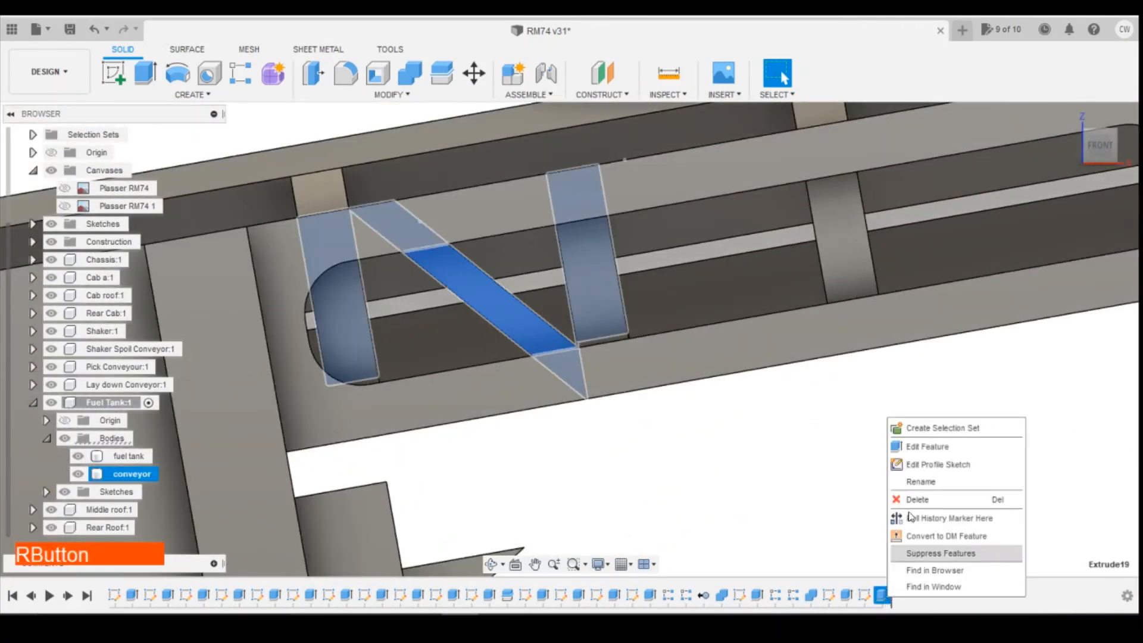
left_click(938, 449)
left_click(1035, 376)
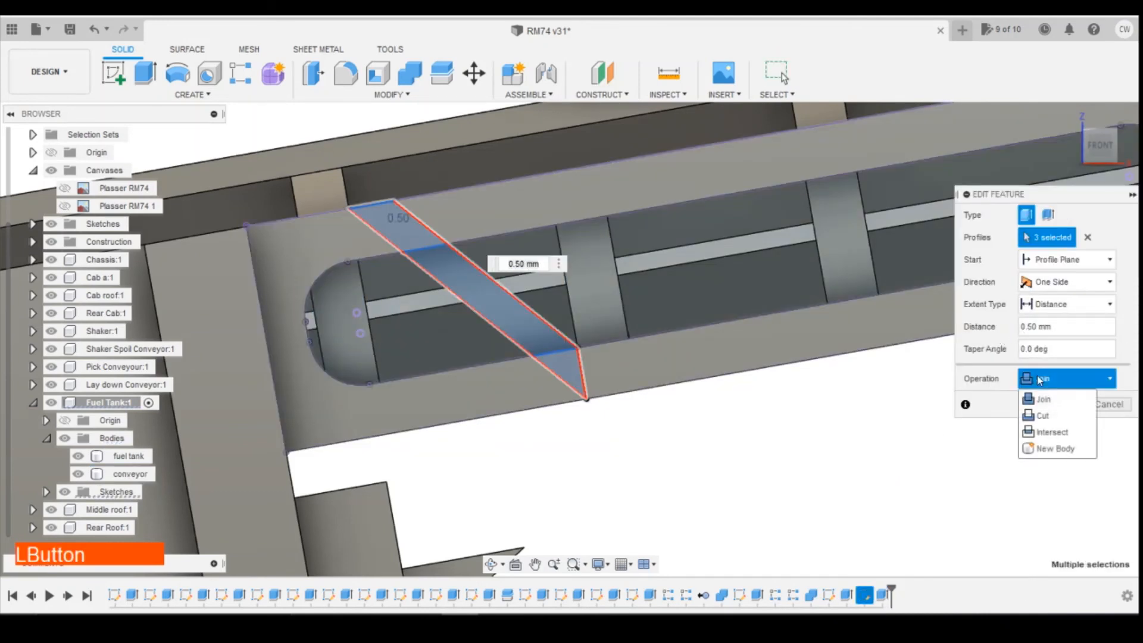
left_click(1053, 449)
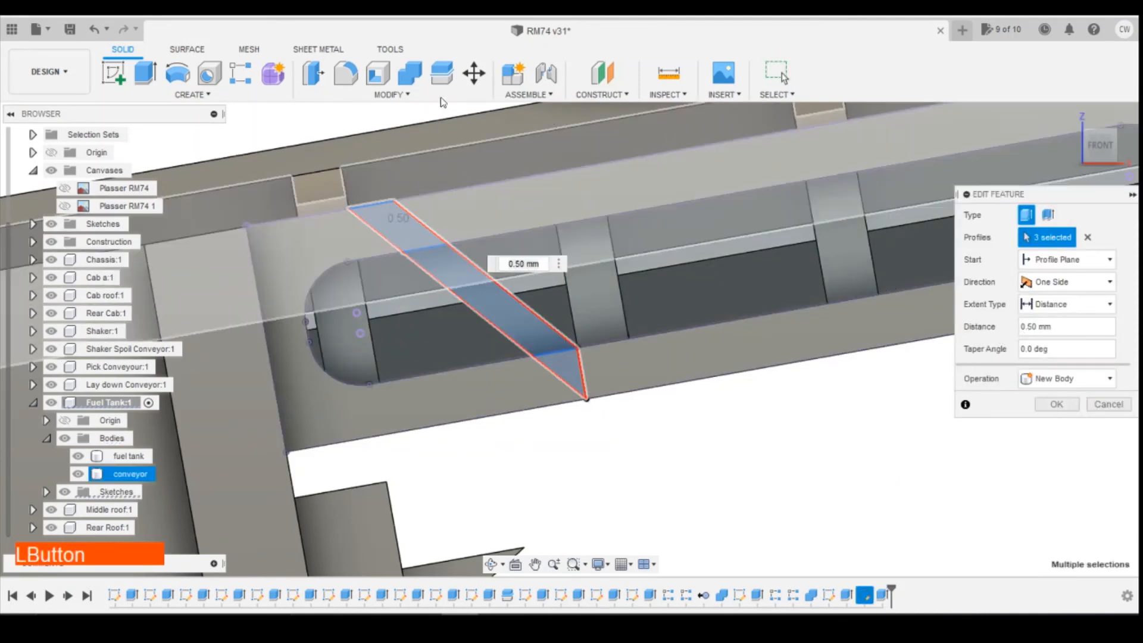
left_click(234, 79)
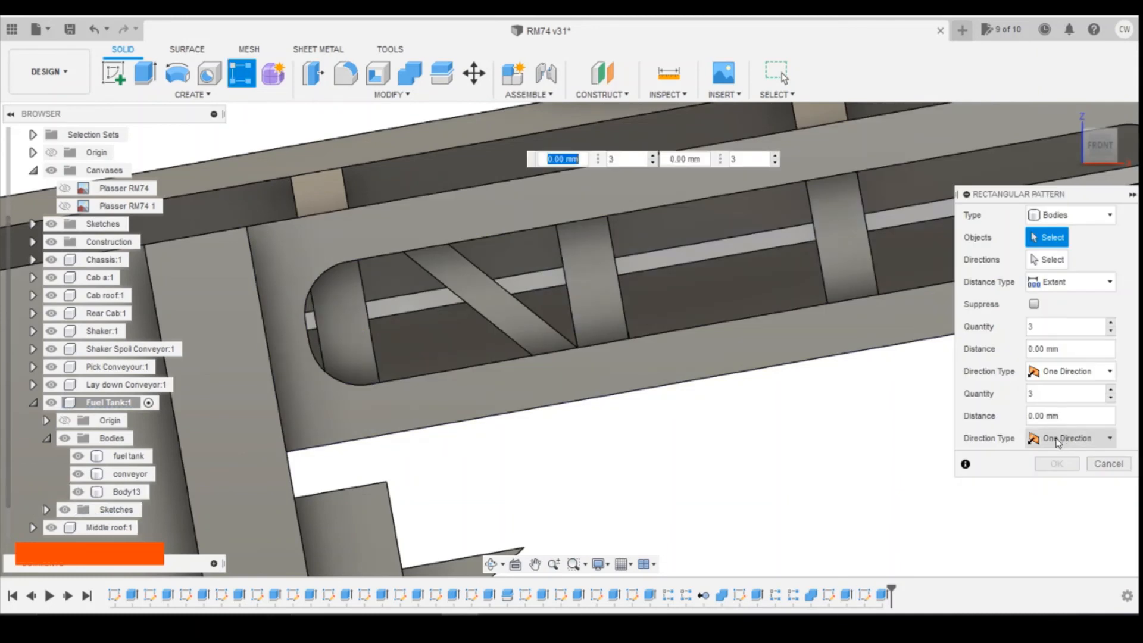
left_click(1107, 464)
Reopen the diagonal brace's extrusion to check that its operation is New Body, and close the edit.
left_click(882, 594)
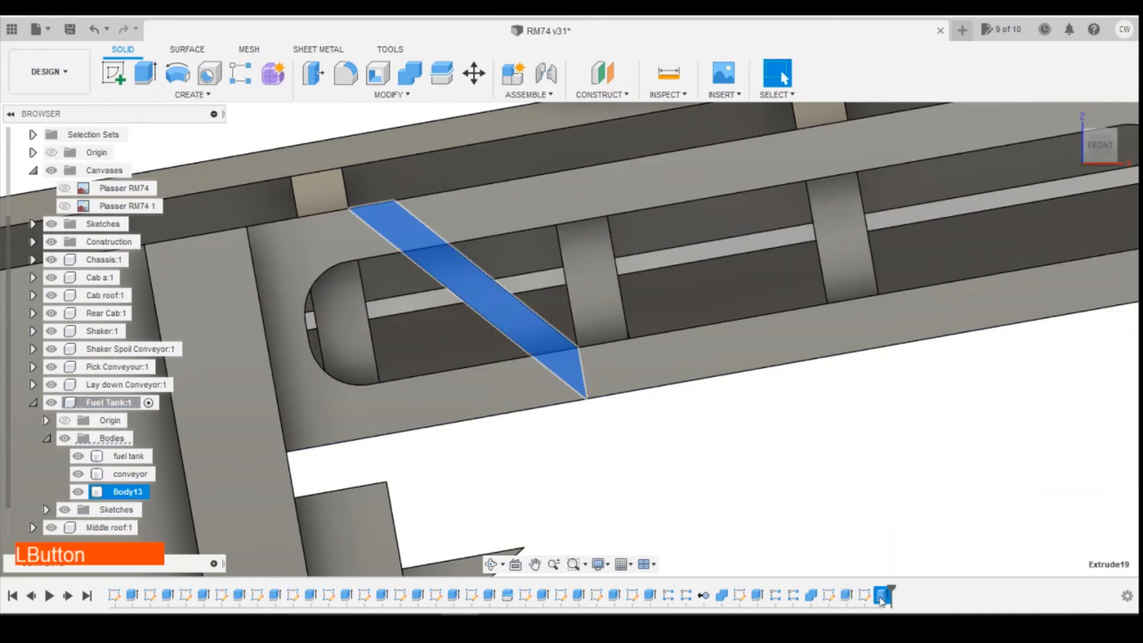
right_click(881, 594)
left_click(1005, 417)
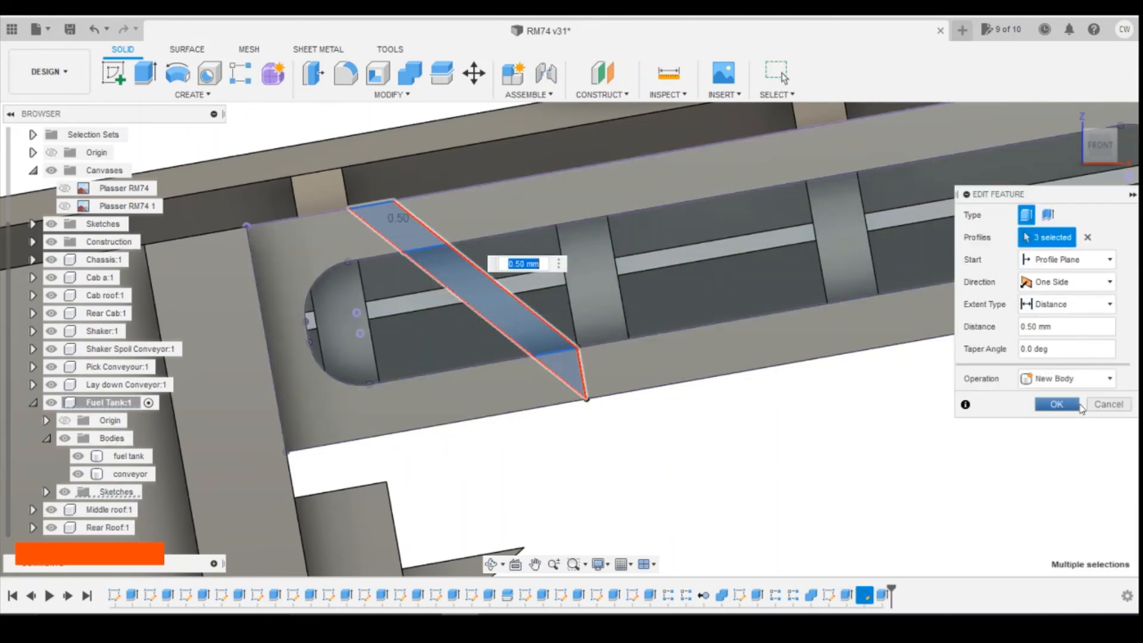
left_click(1058, 405)
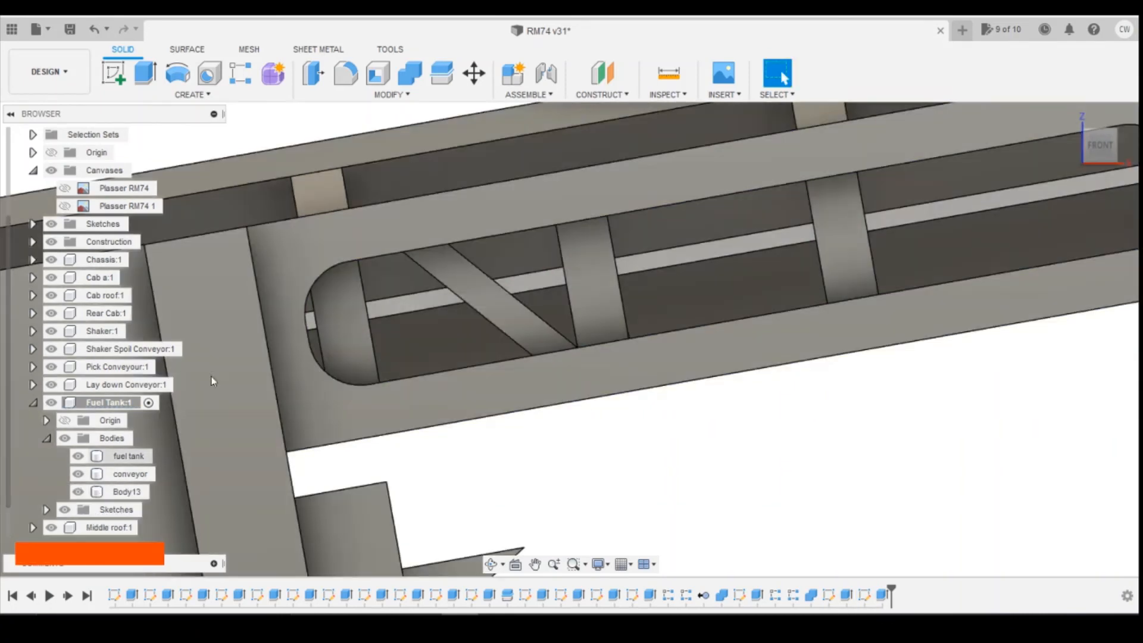
Set up a rectangular pattern of the diagonal brace body along the slot's lower edge, with 3 instances over a -5.00 mm extent.
left_click(241, 73)
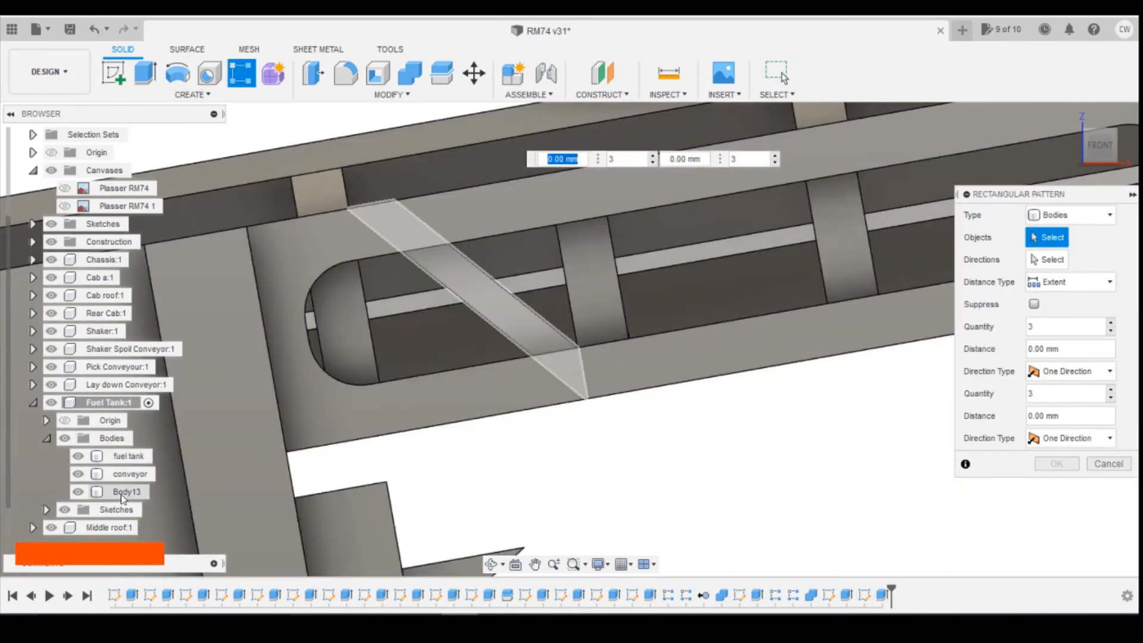
left_click(124, 491)
scroll(575, 369, "down", 2)
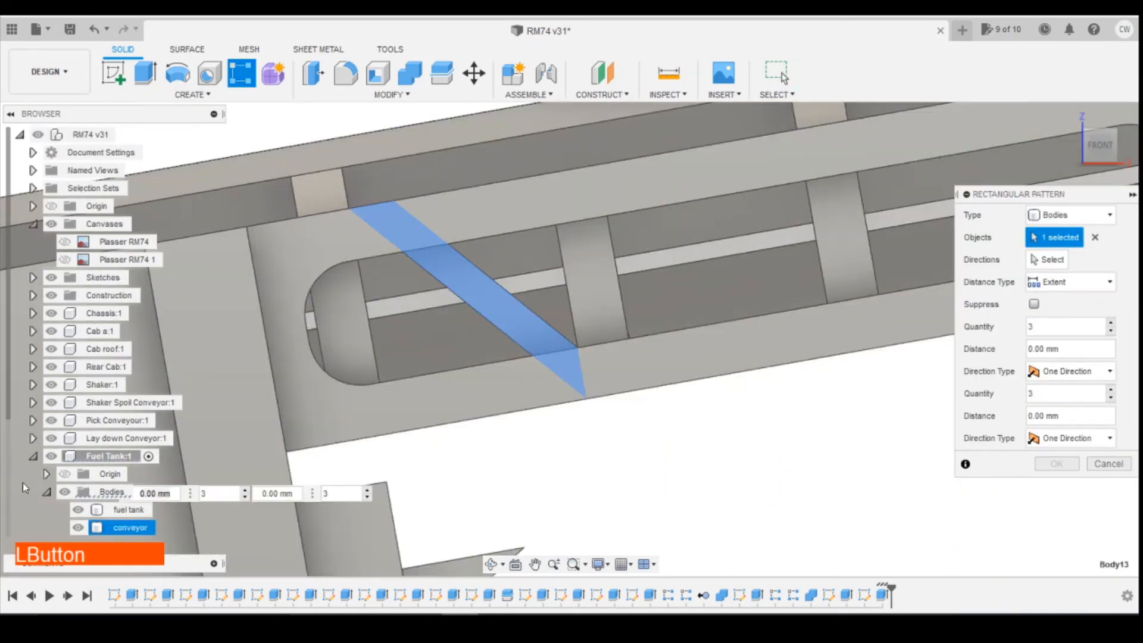
scroll(566, 346, "down", 2)
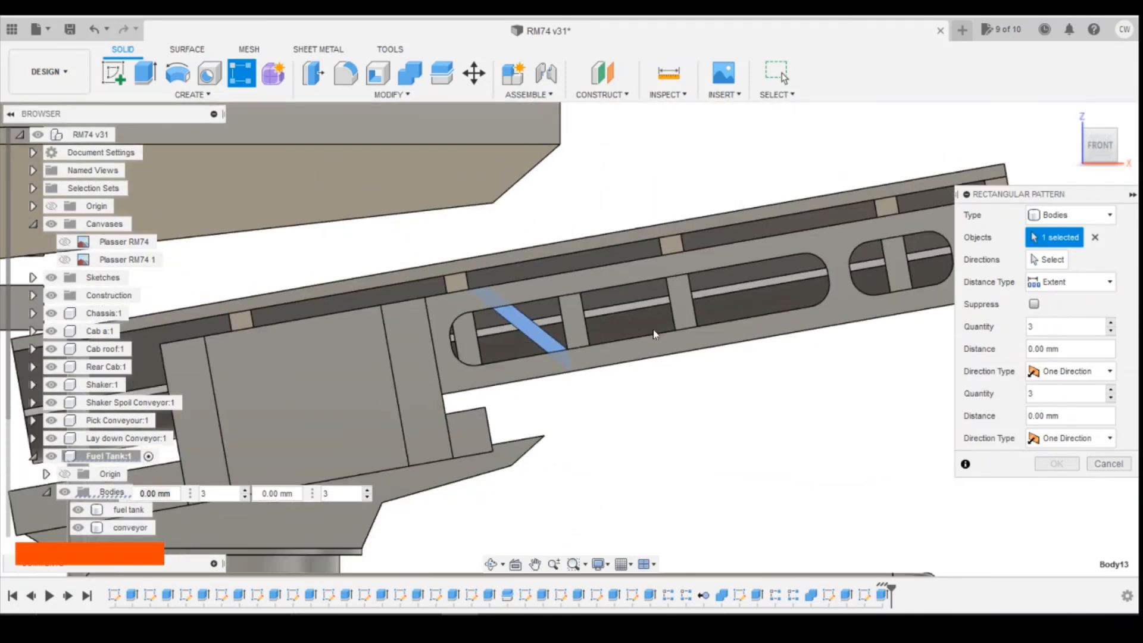
left_click(1050, 259)
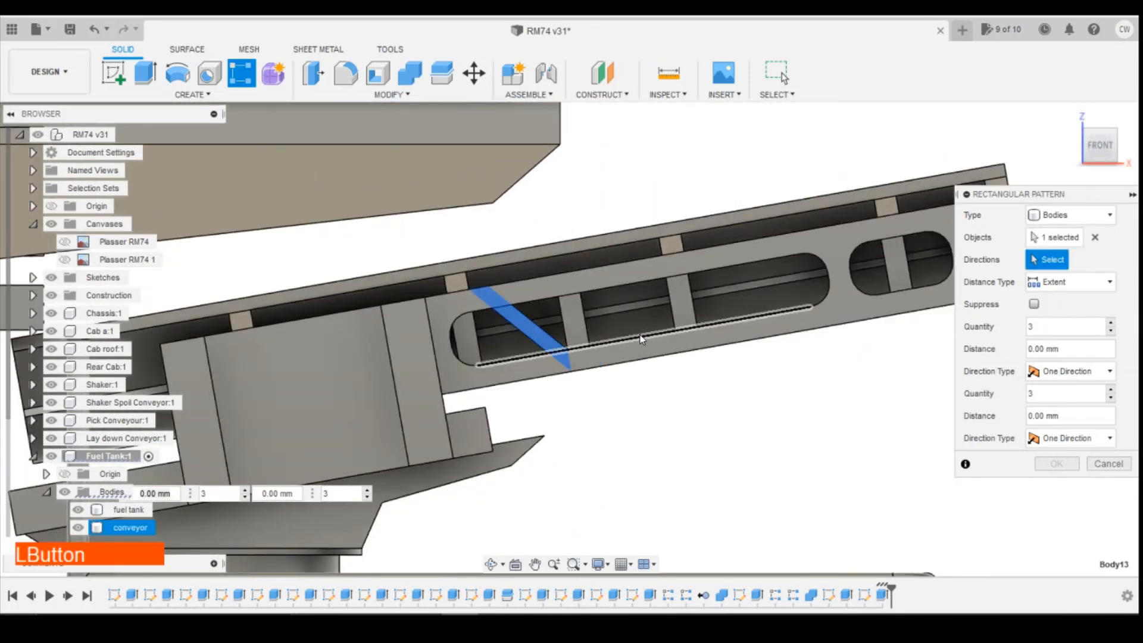
left_click(679, 330)
left_click_drag(509, 332, 727, 304)
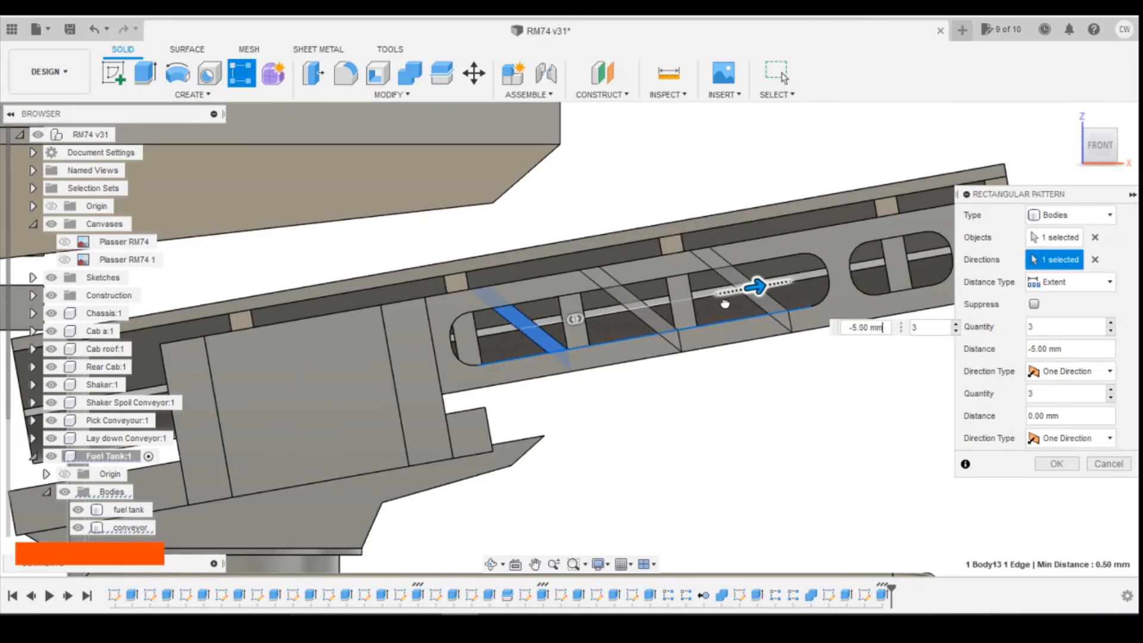
Adjust the brace pattern's distance to -4.88 mm so that the copies line up with the cross-pieces.
scroll(725, 304, "up", 3)
key("Tab")
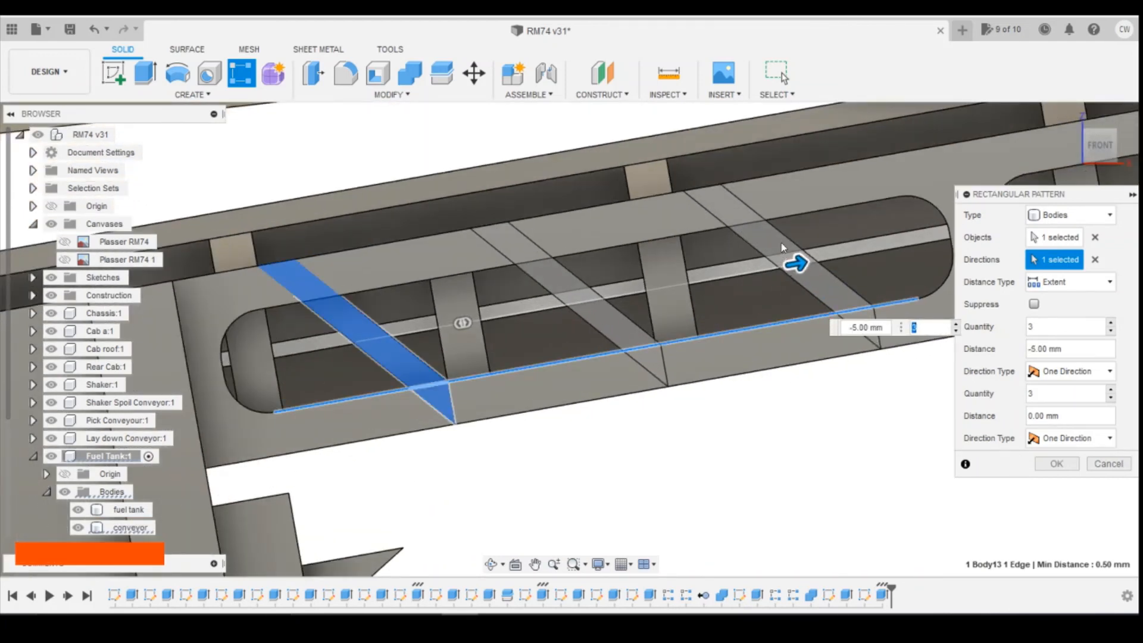
left_click_drag(793, 260, 785, 262)
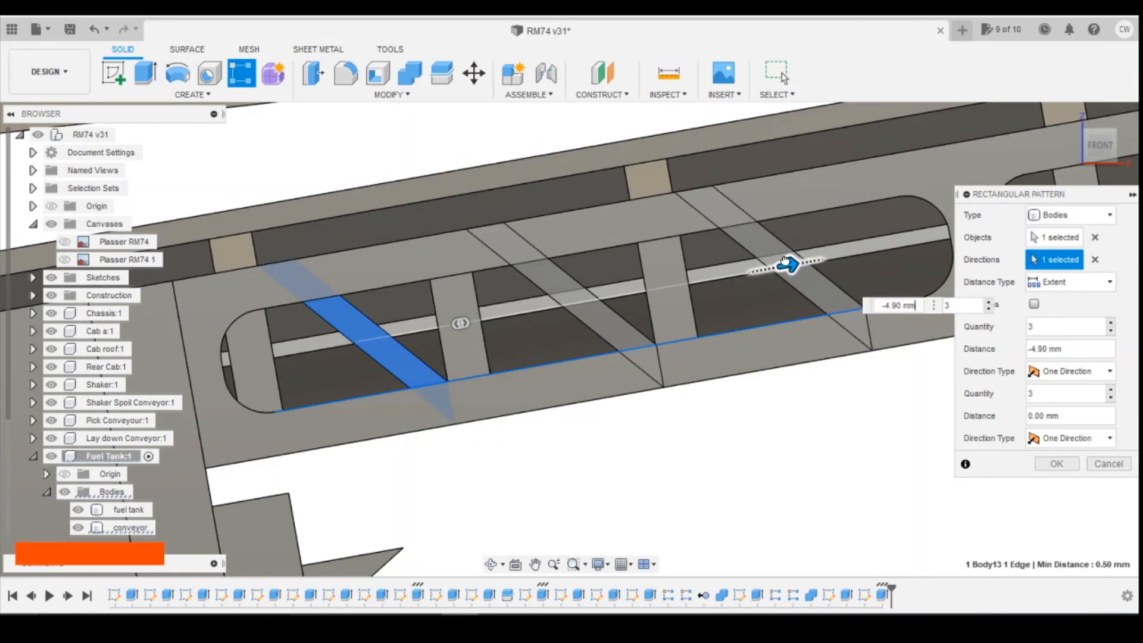
key("Tab")
scroll(701, 400, "up", 8)
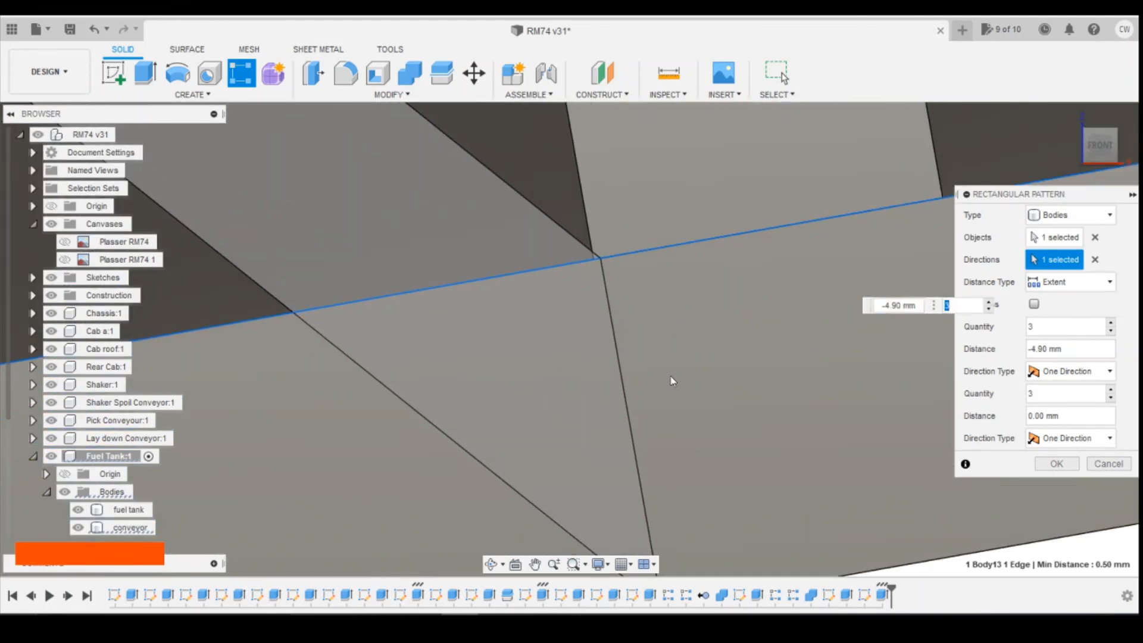
scroll(667, 373, "down", 3)
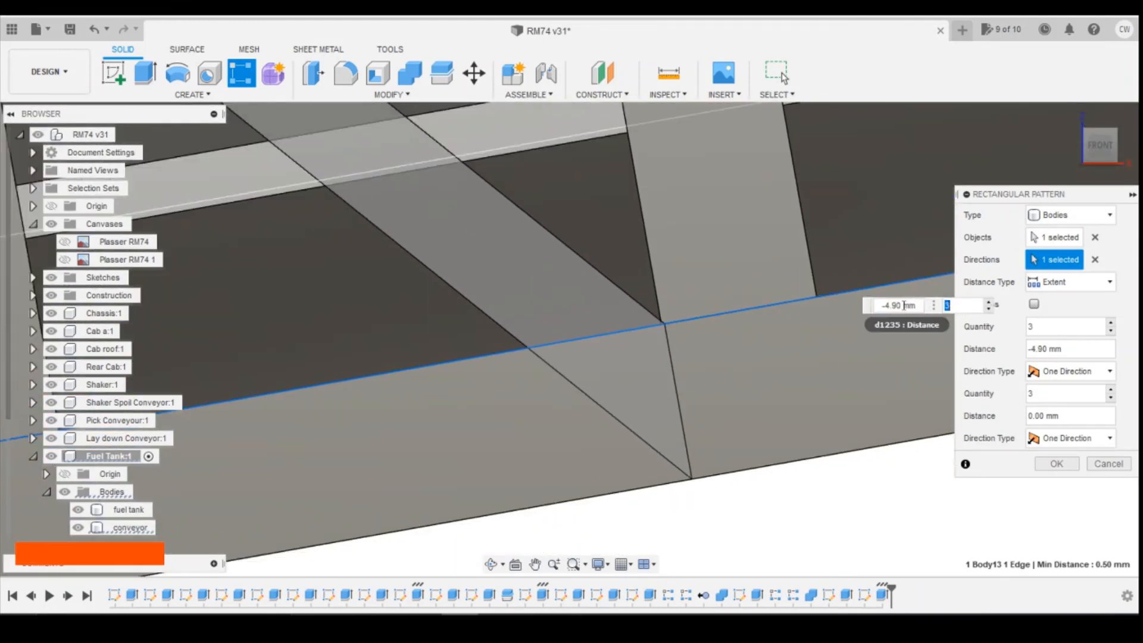
left_click(898, 305)
type("85")
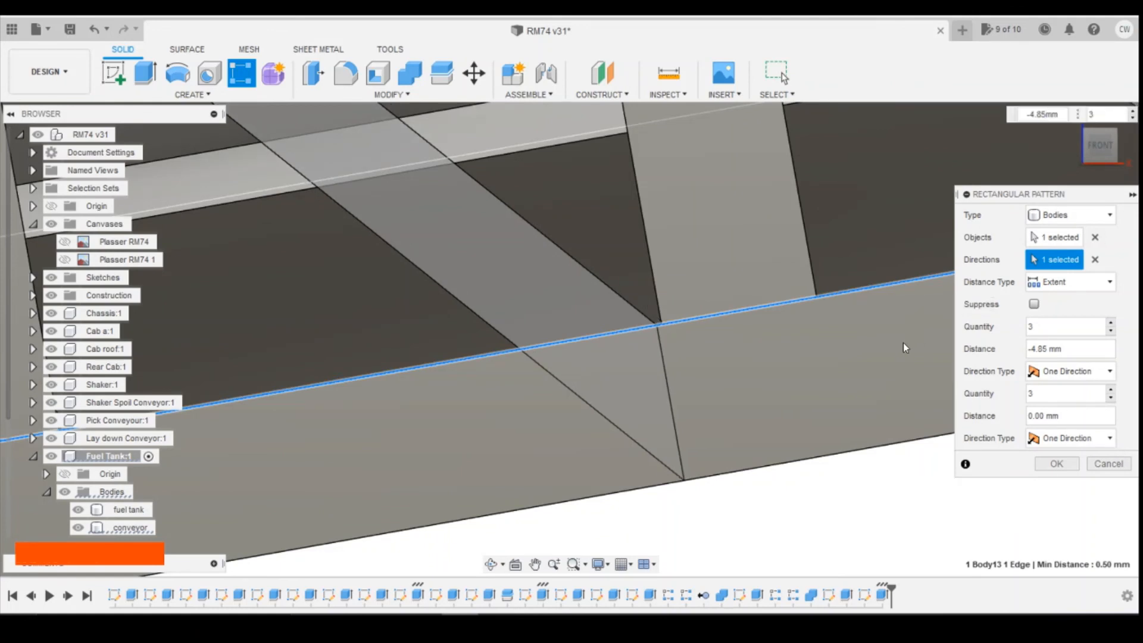
key("BackSpace")
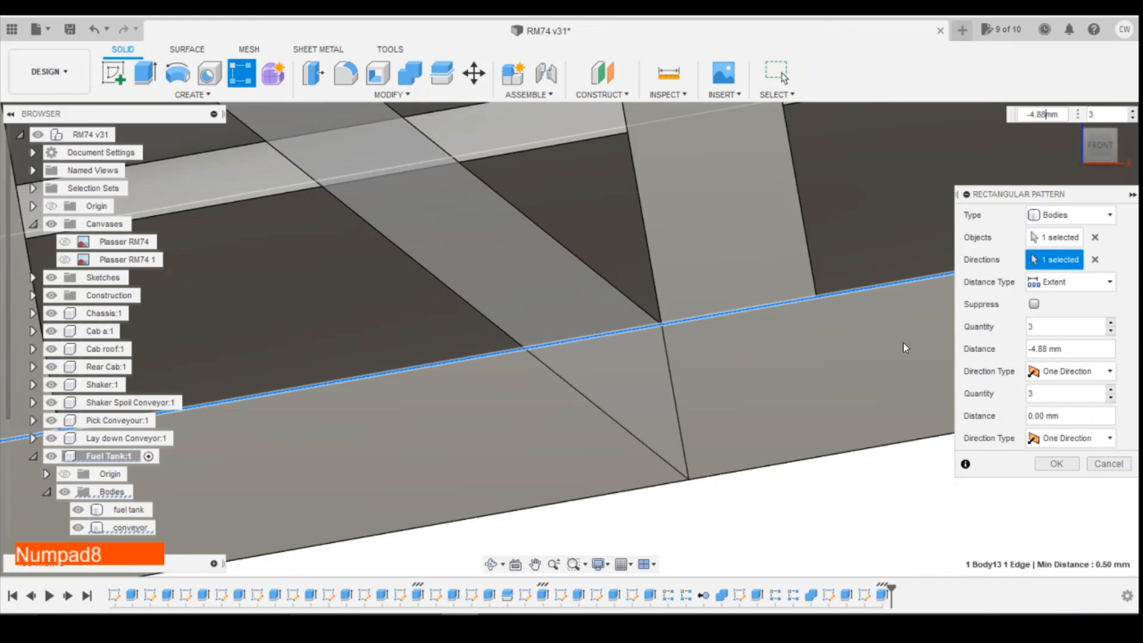
Check the copied brace's corner against the cross-piece and the layout against the reference photo, and complete the brace pattern.
scroll(733, 341, "up", 6)
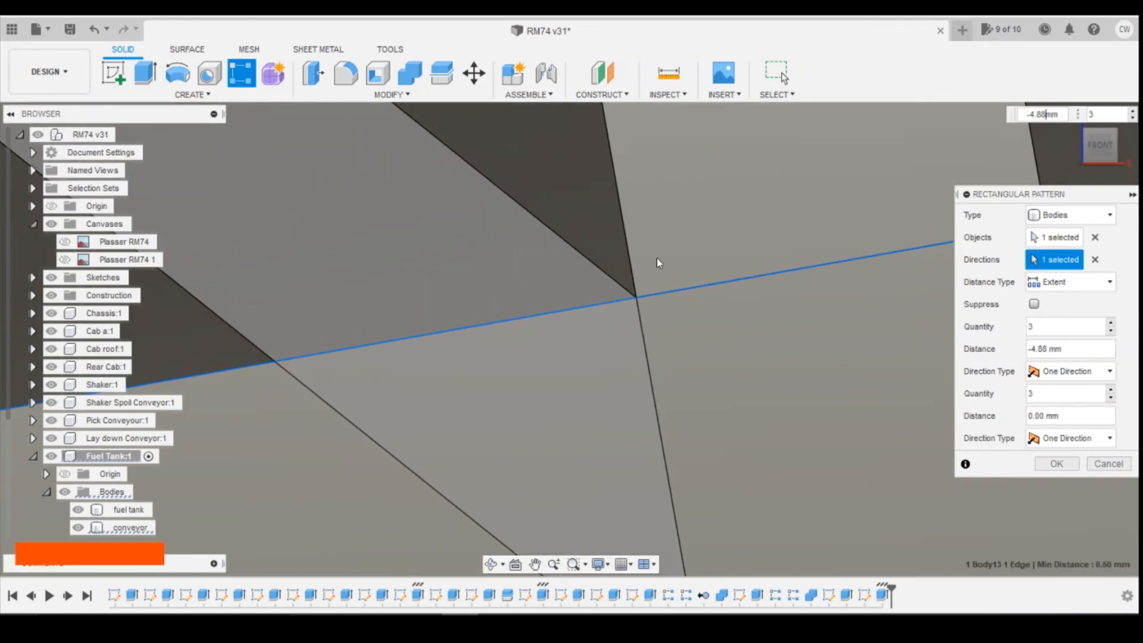
scroll(659, 296, "down", 5)
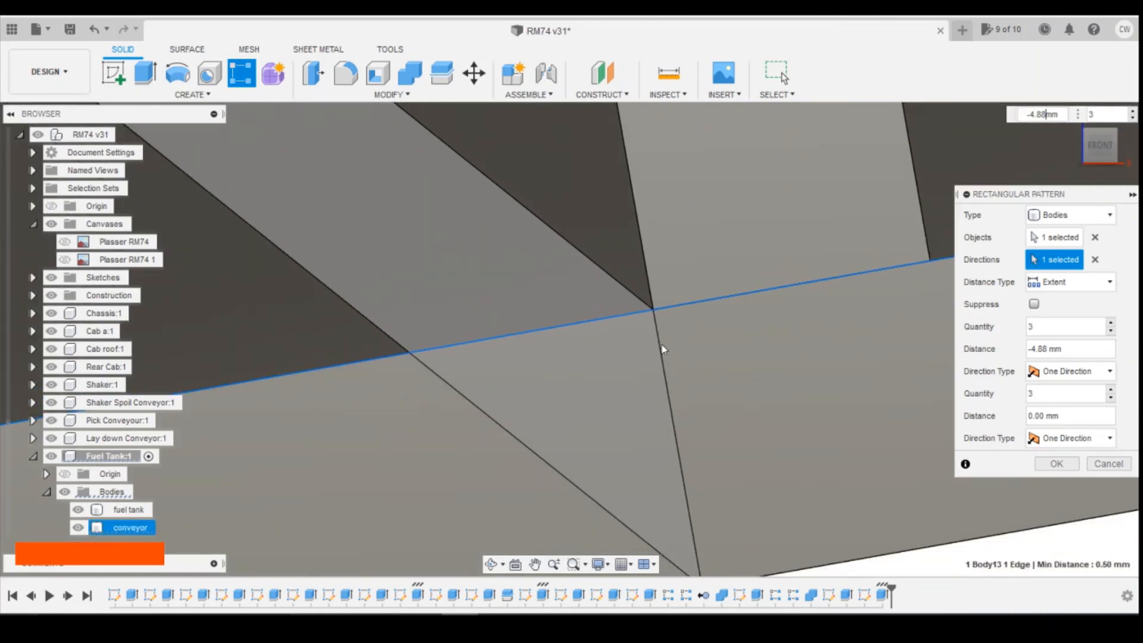
scroll(904, 296, "down", 3)
scroll(415, 217, "down", 4)
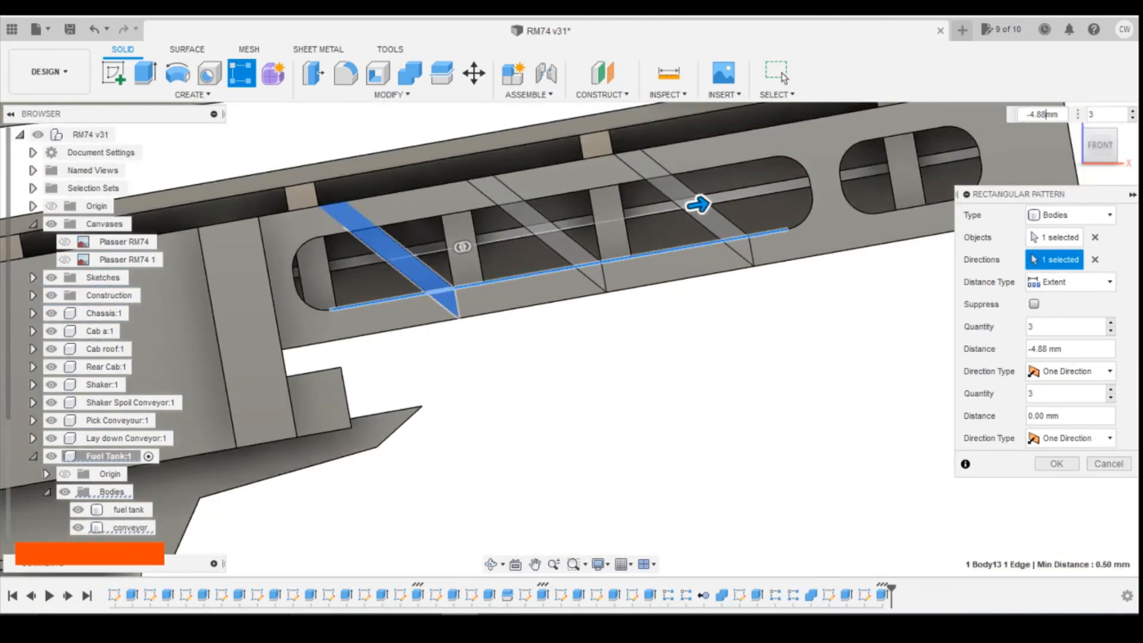
left_click(576, 545)
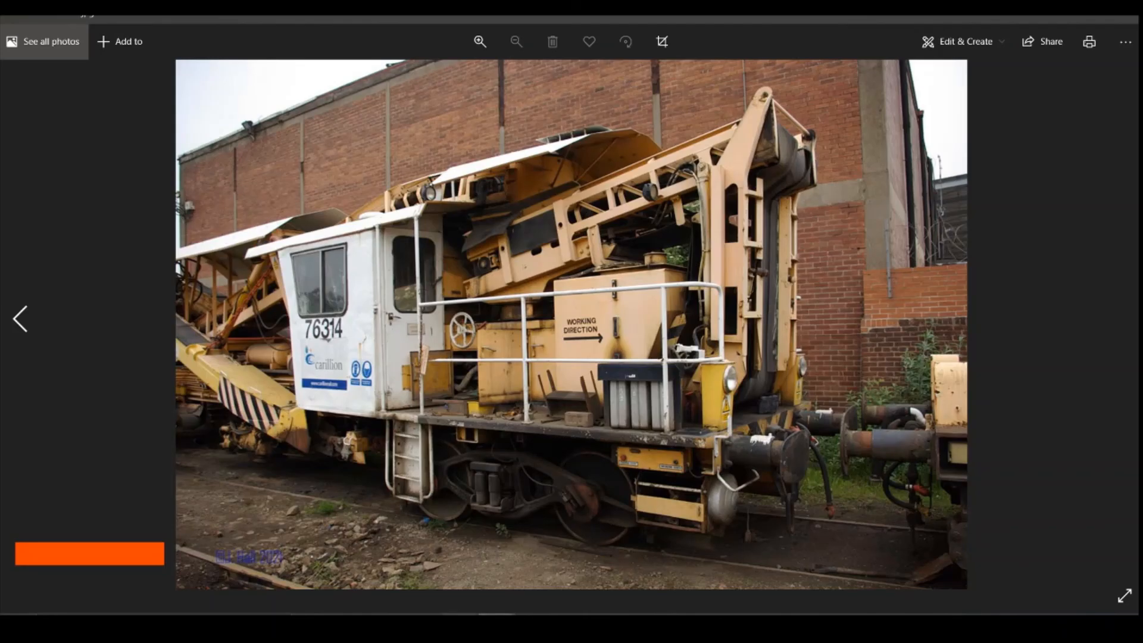
left_click(1053, 11)
scroll(437, 450, "down", 3)
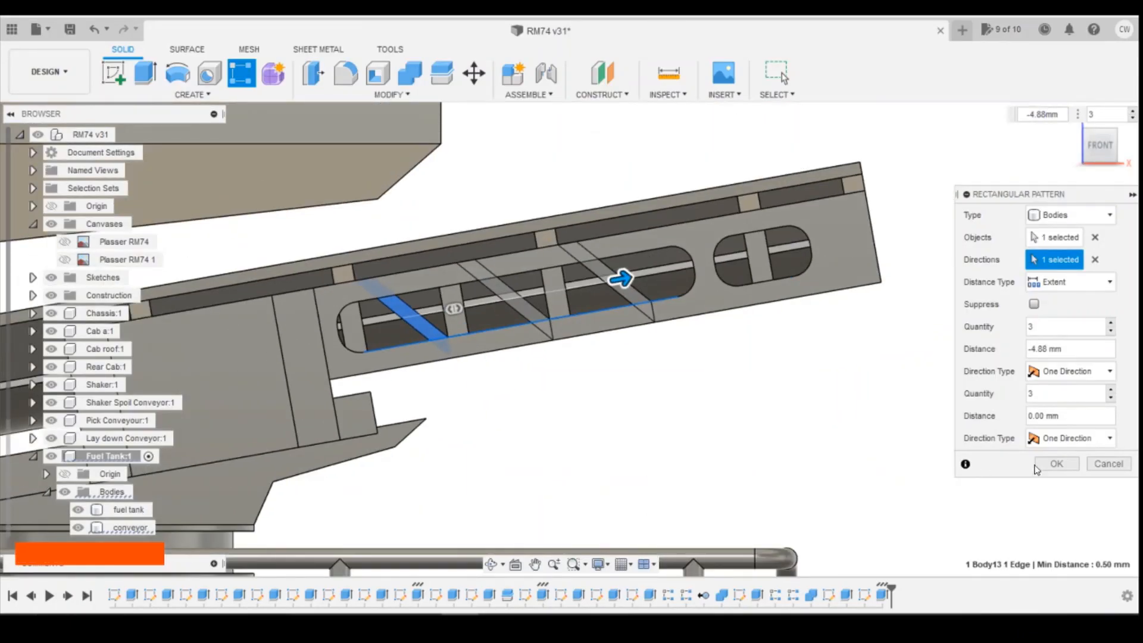
left_click(1057, 463)
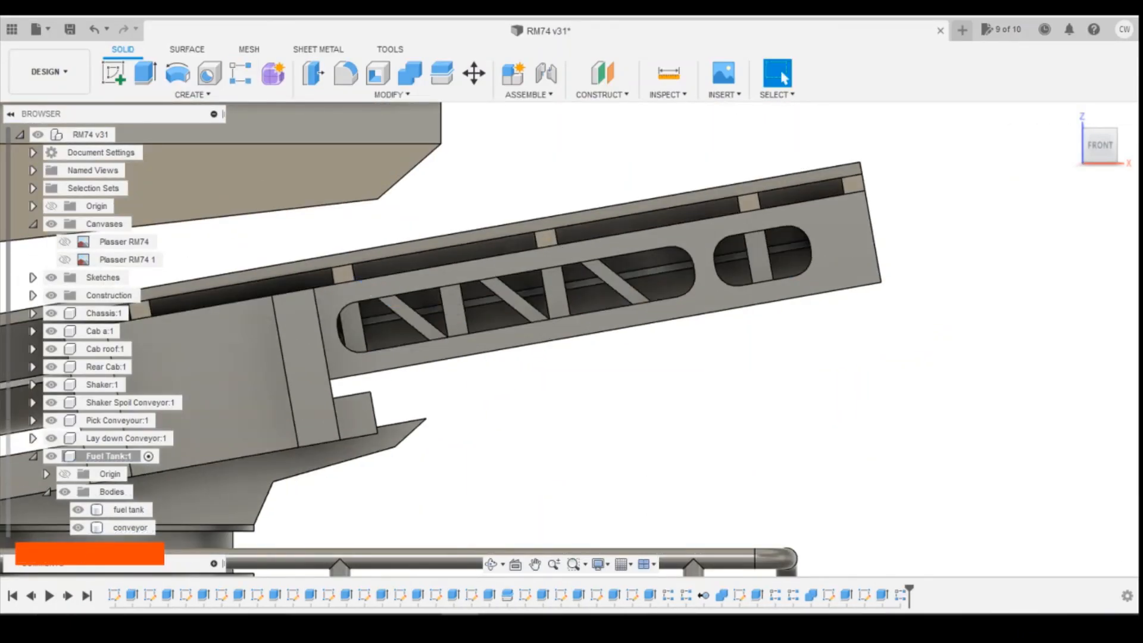
Look through the machine's reference photos in the photo viewer to study the conveyor's side frame and end structure, and return to the model.
mouse_move(1101, 146)
left_mouse_down()
mouse_move(1069, 126)
mouse_move(1000, 152)
mouse_move(1040, 131)
mouse_move(1100, 153)
mouse_move(1045, 168)
mouse_move(1092, 140)
mouse_move(1110, 146)
mouse_move(1073, 135)
mouse_move(1021, 143)
mouse_move(1104, 150)
left_mouse_up()
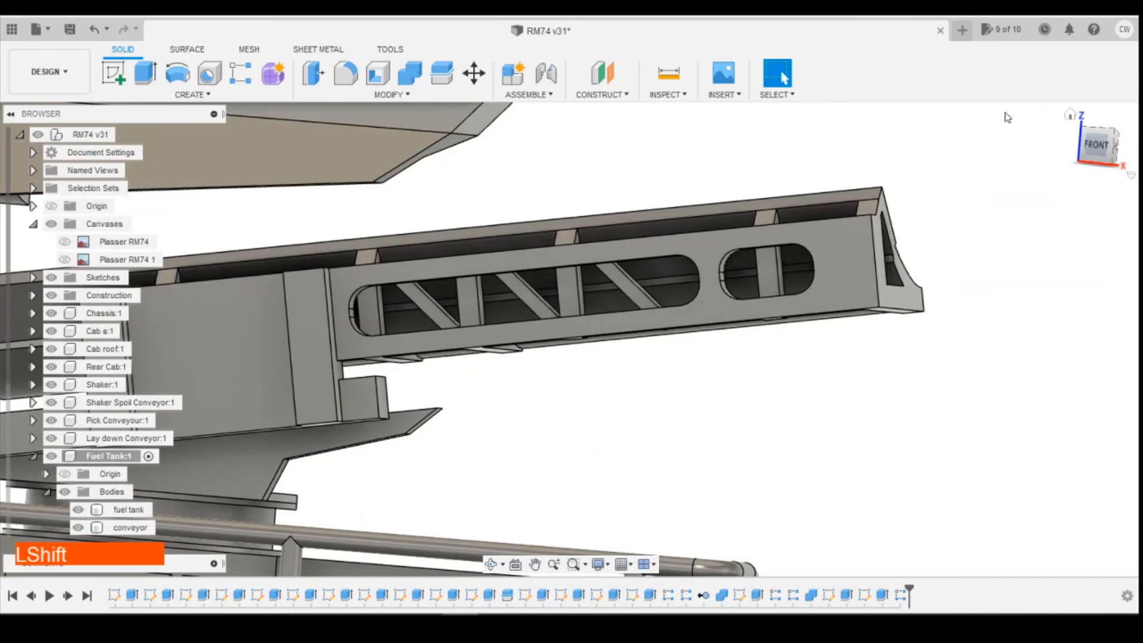
left_click(1094, 142)
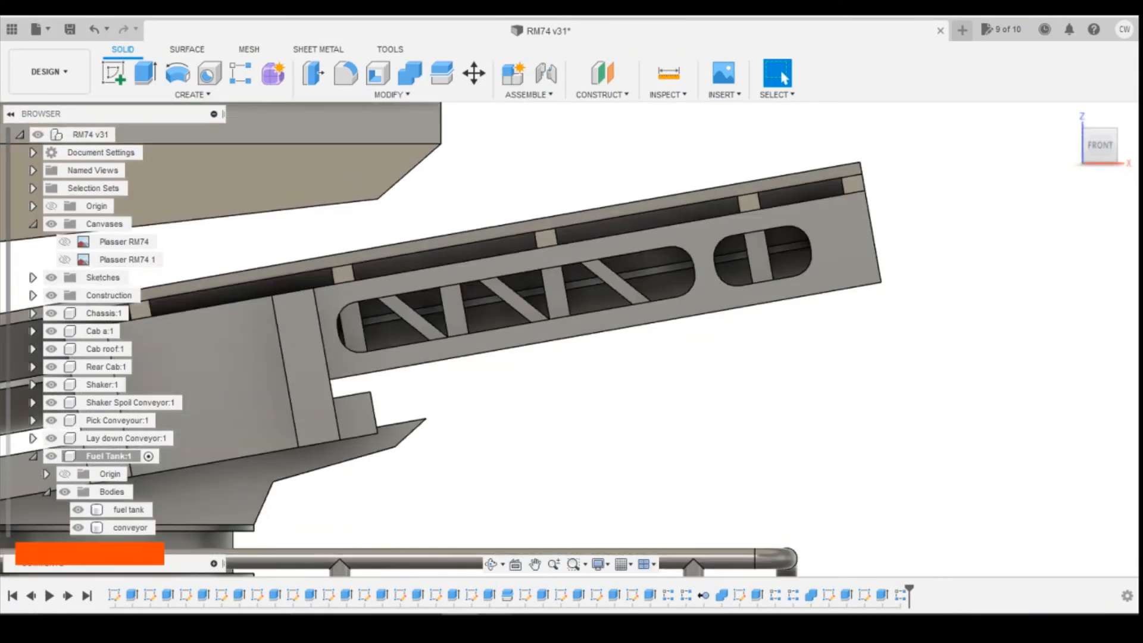
left_click(559, 556)
scroll(670, 379, "up", 1)
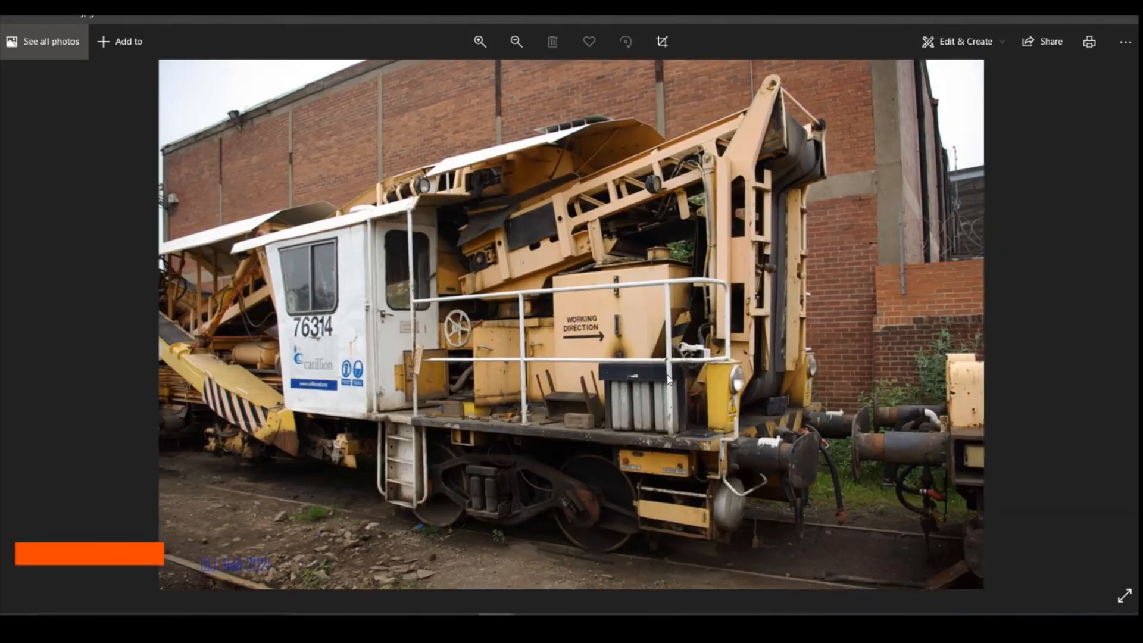
scroll(223, 372, "down", 2)
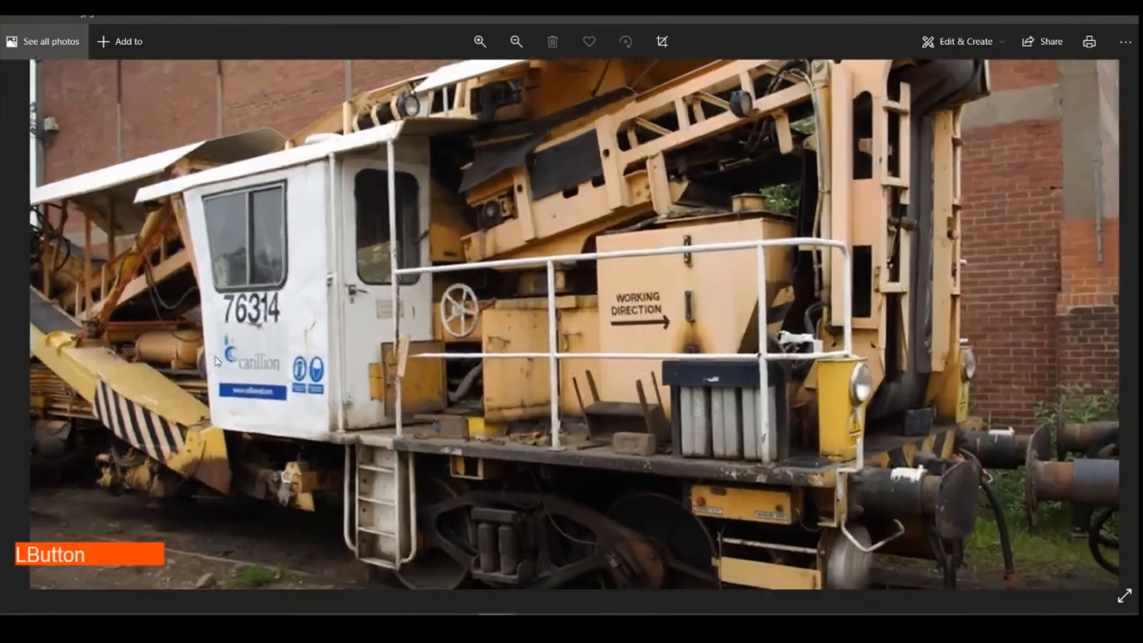
left_click(20, 319)
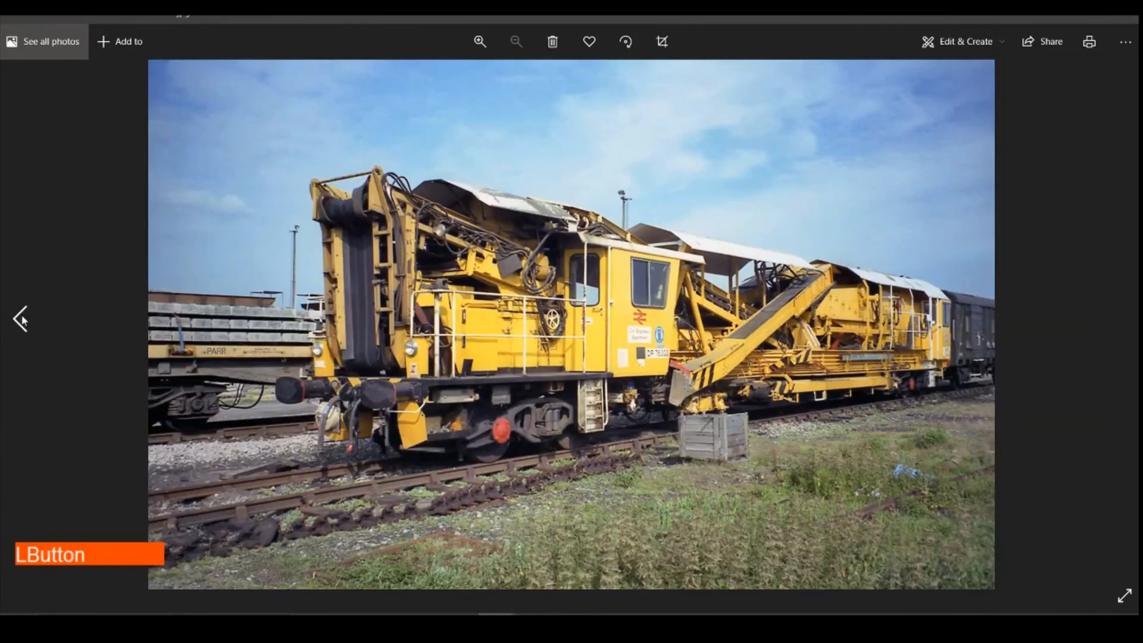
left_click(20, 320)
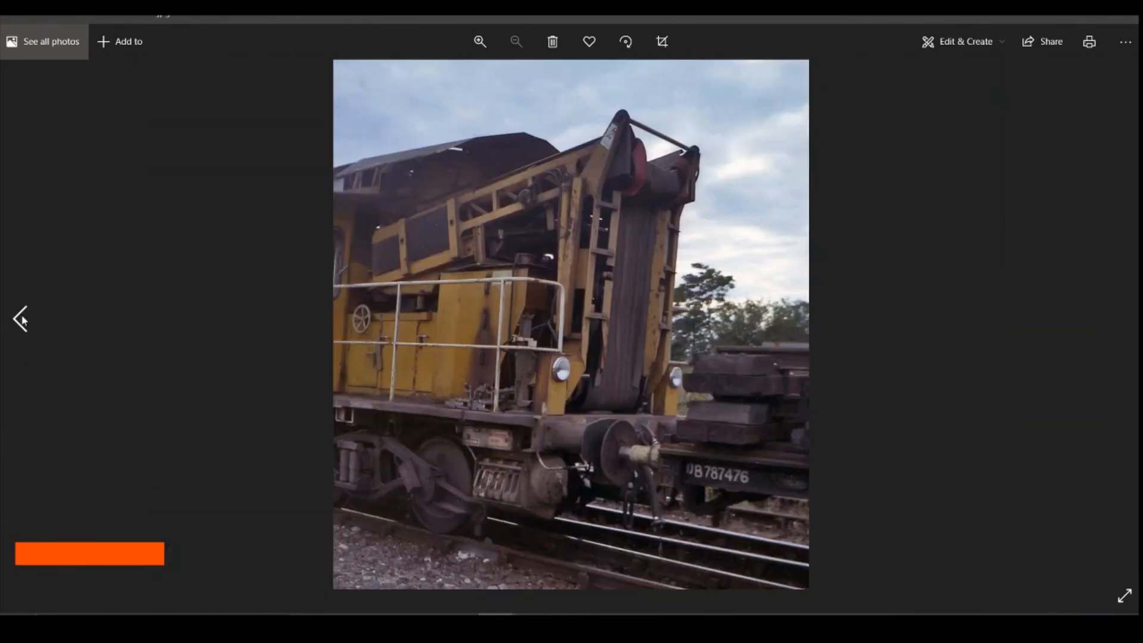
left_click(19, 320)
left_click(20, 319)
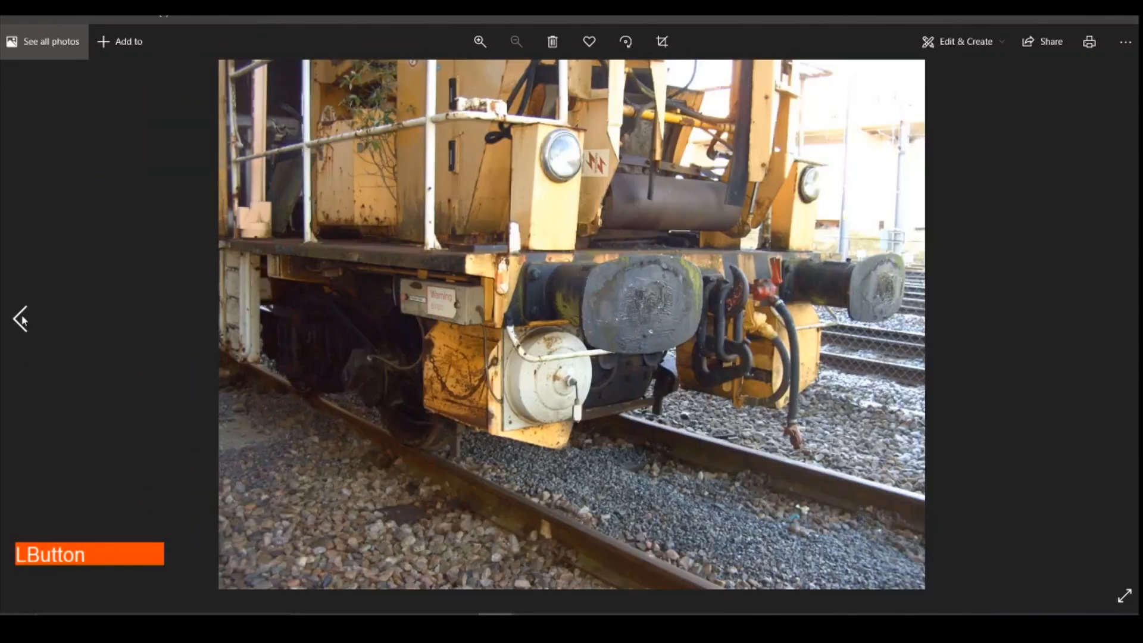
left_click(20, 319)
left_click(20, 319)
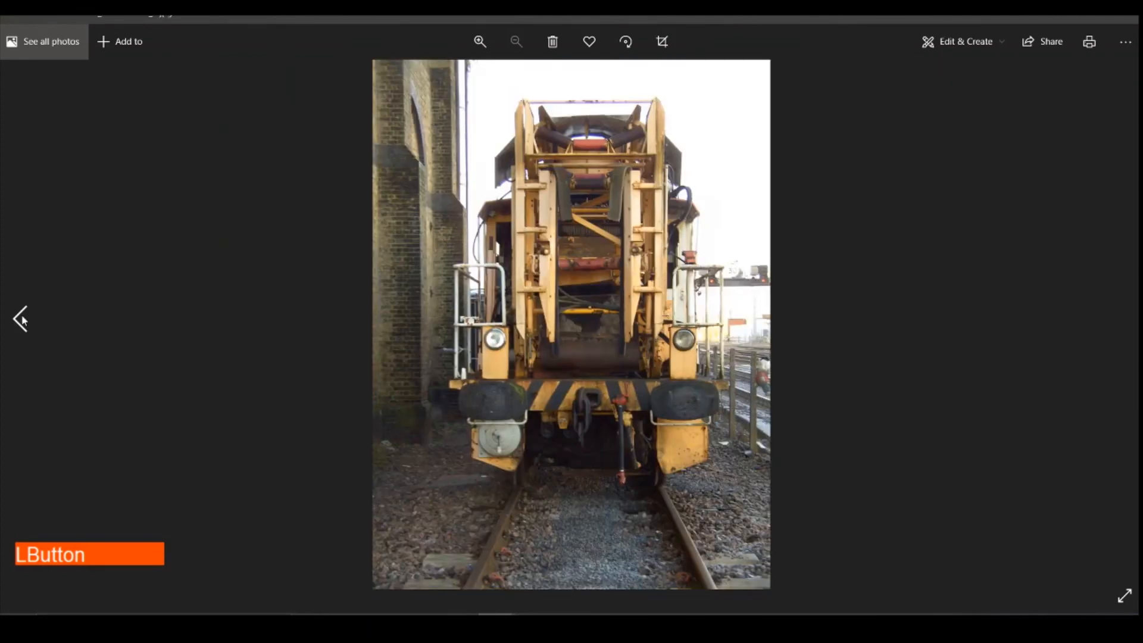
left_click(19, 320)
left_click(20, 320)
left_click(21, 319)
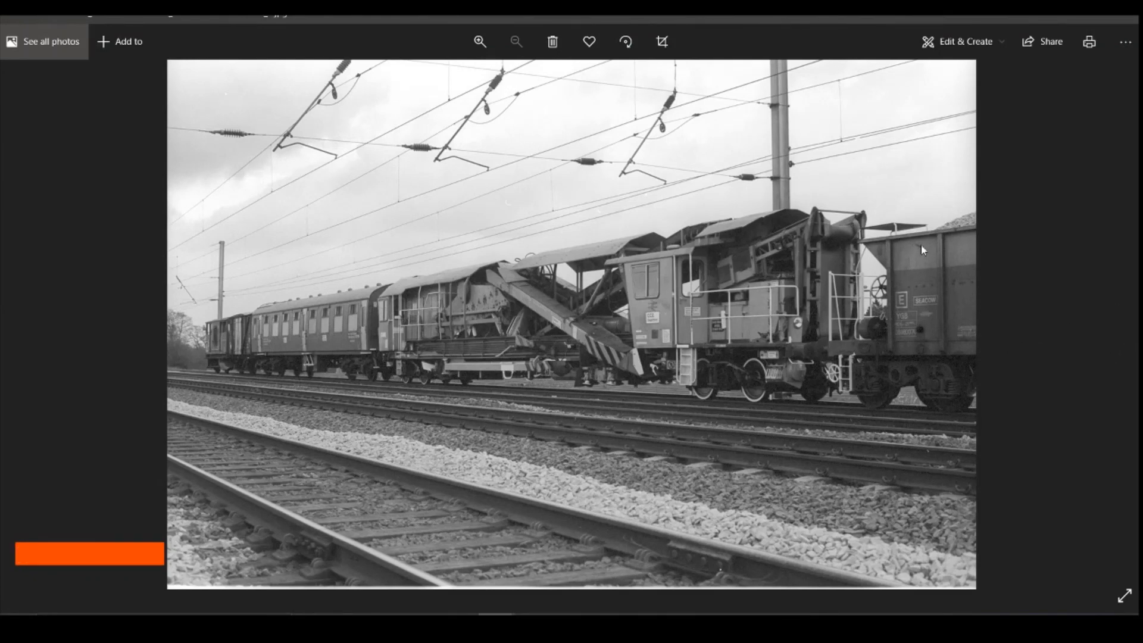
left_click(1120, 320)
left_click(1122, 322)
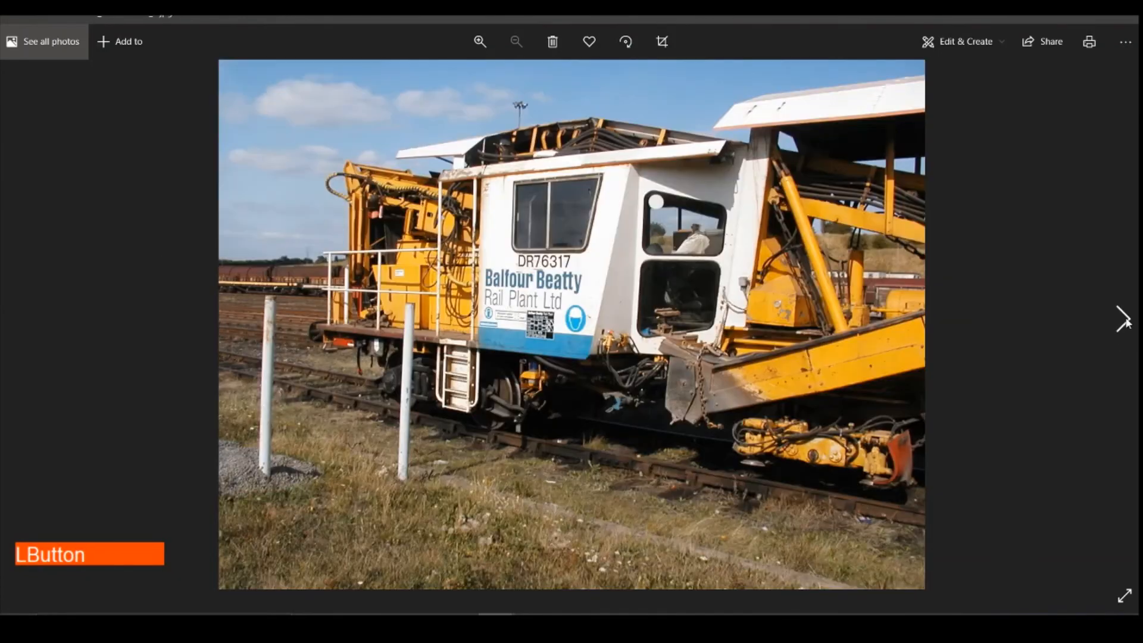
left_click(1123, 322)
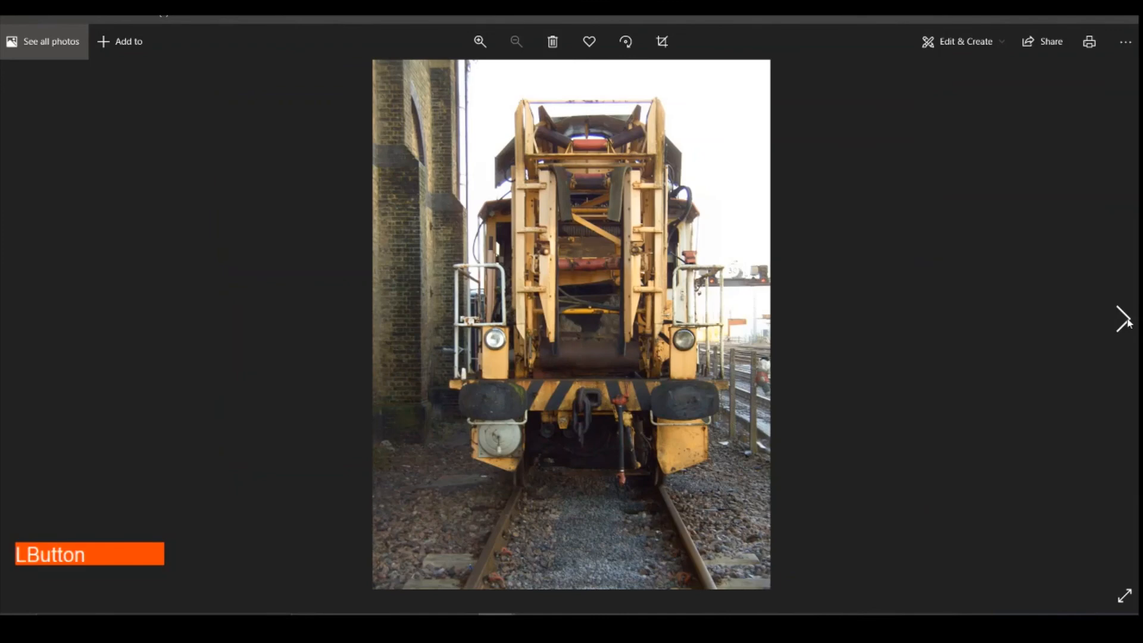
left_click(1123, 320)
left_click(1123, 320)
left_click(1123, 320)
left_click(1123, 320)
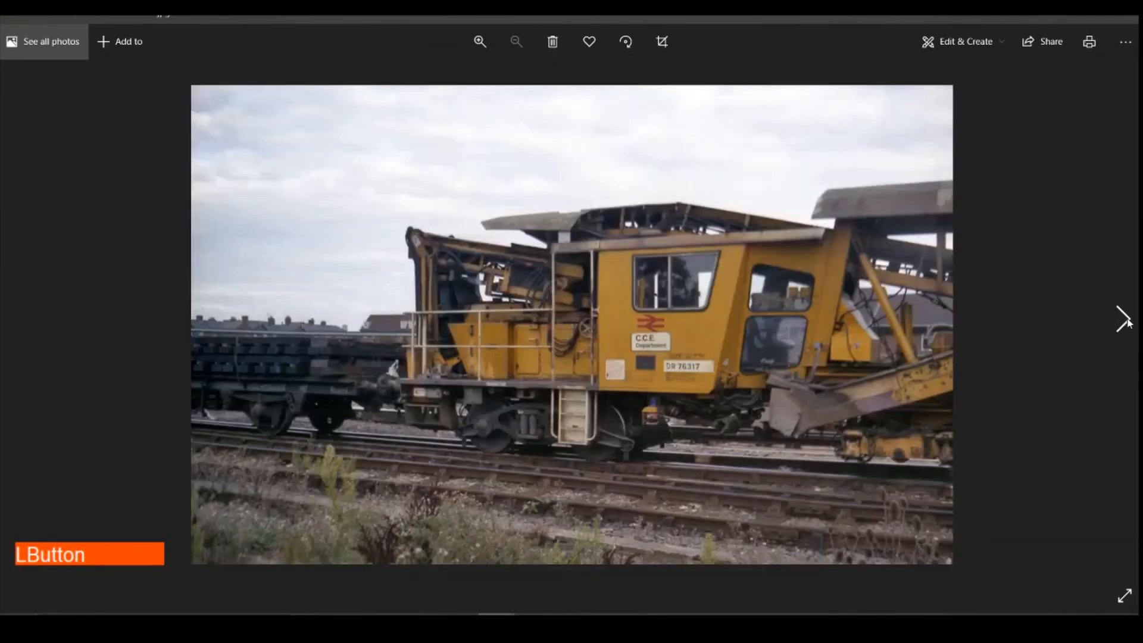
left_click(1123, 320)
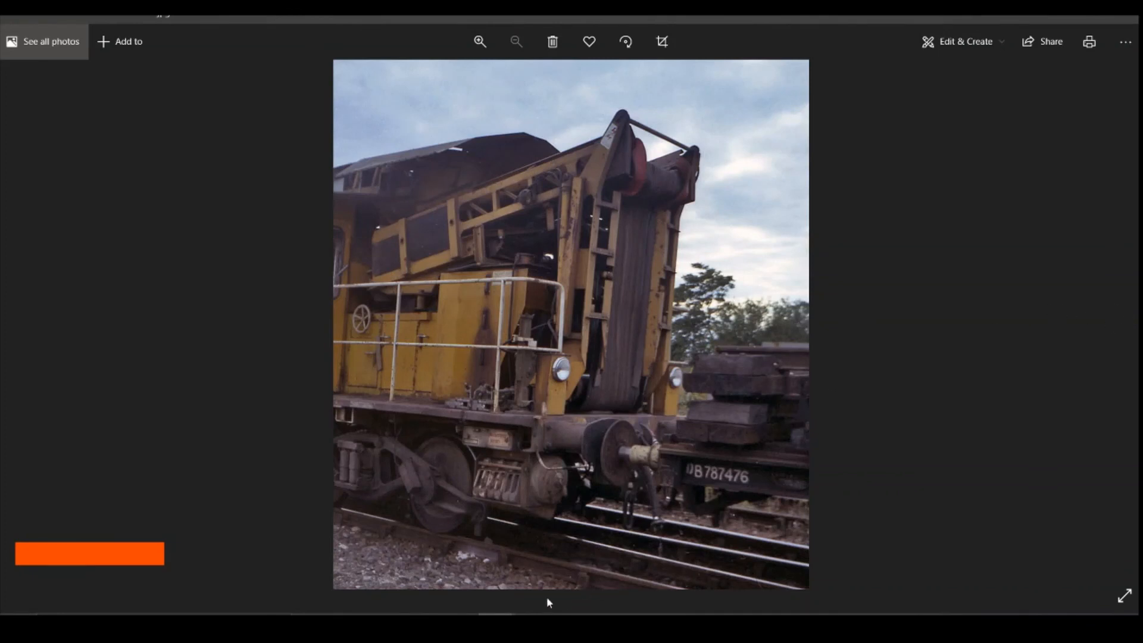
left_click(461, 623)
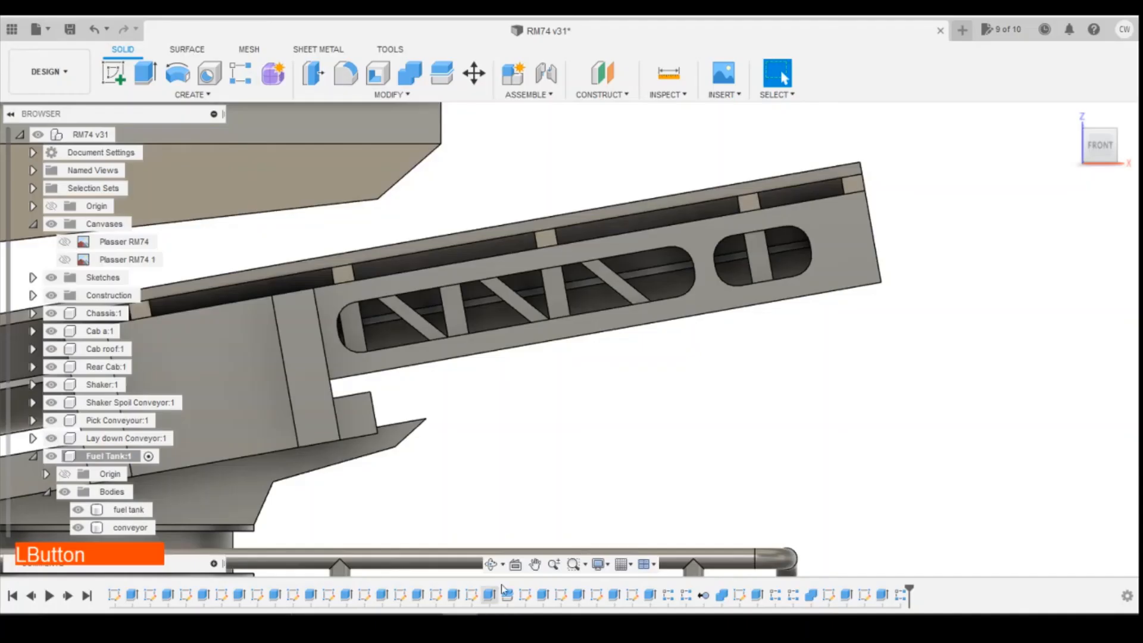
scroll(864, 401, "down", 4)
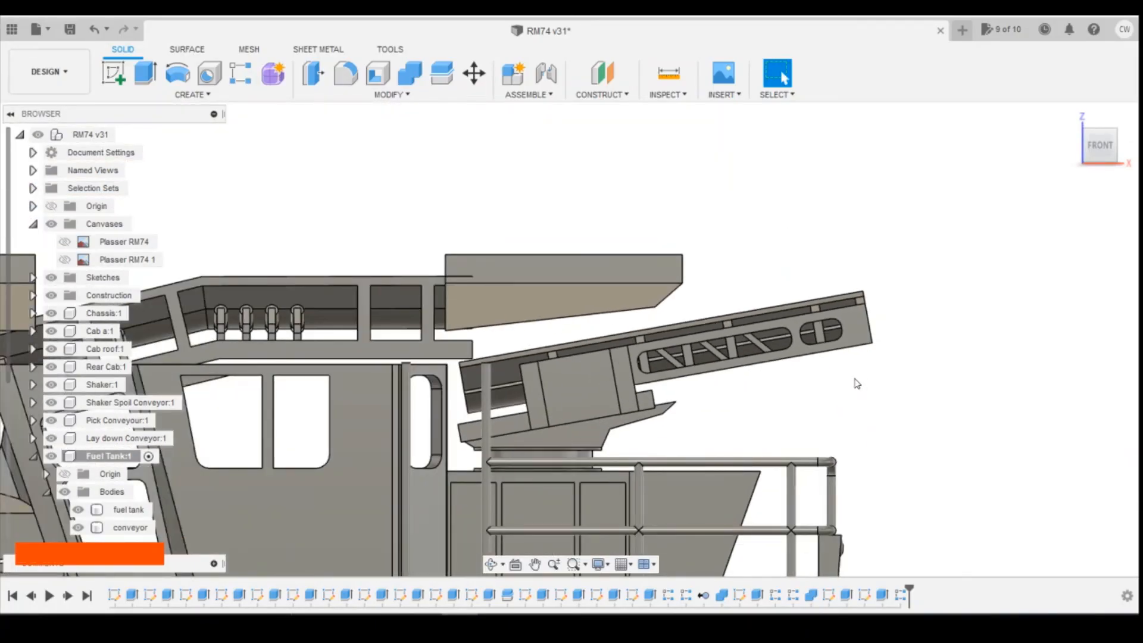
key("shift")
middle_click_drag(855, 384, 942, 393, "shift")
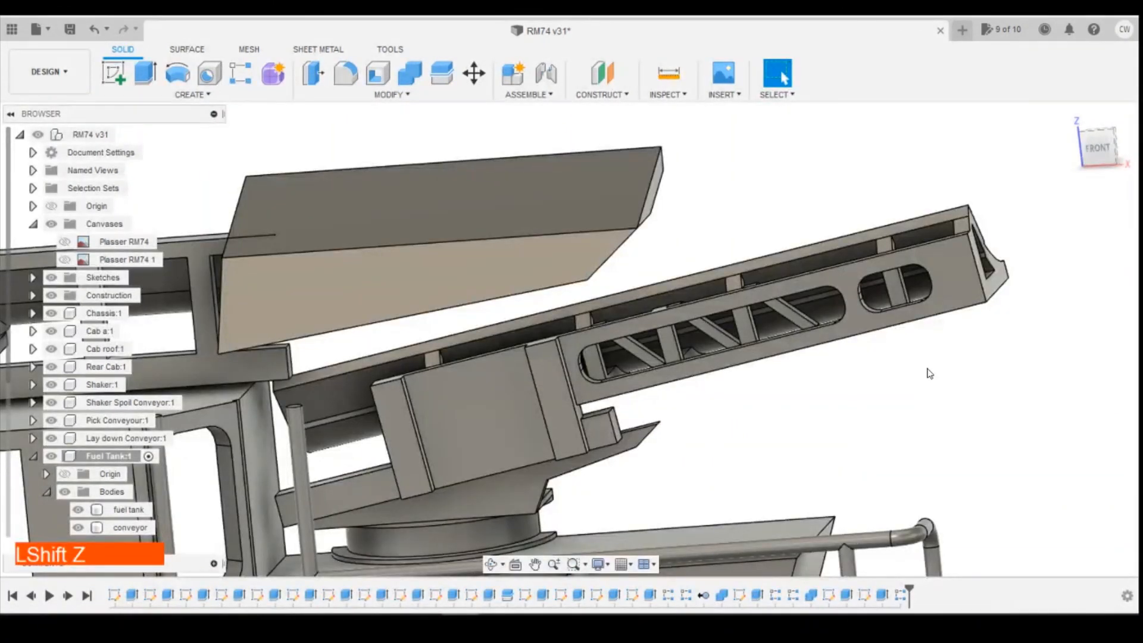
mouse_move(1101, 148)
left_mouse_down()
mouse_move(1127, 145)
mouse_move(1093, 138)
left_mouse_up()
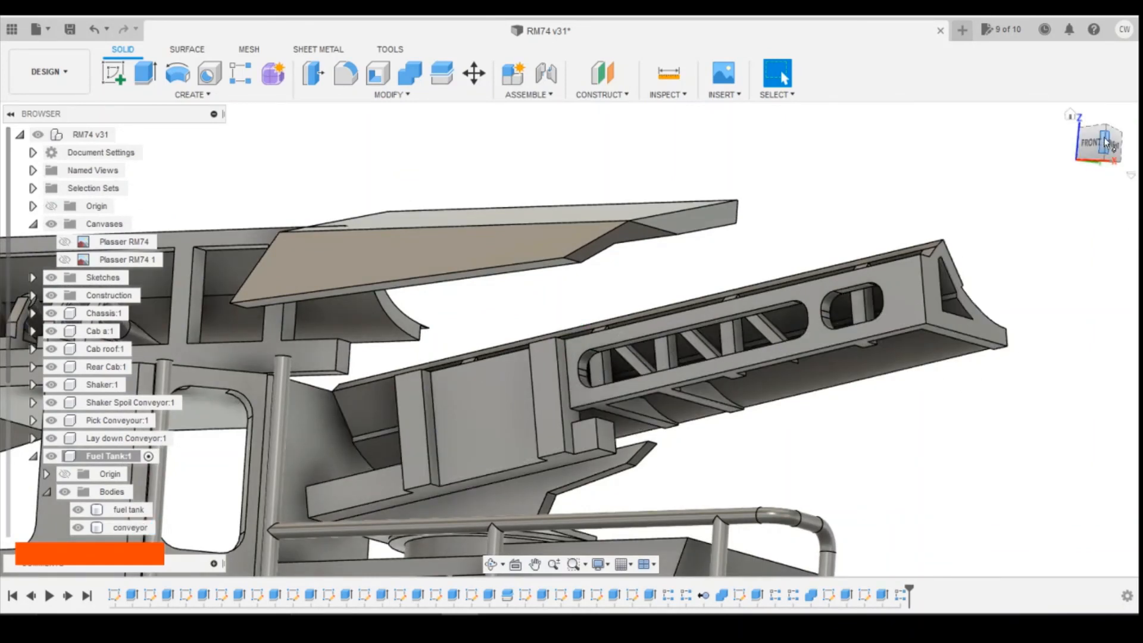
mouse_move(1092, 143)
left_mouse_down()
mouse_move(4, 148)
mouse_move(1094, 149)
left_mouse_up()
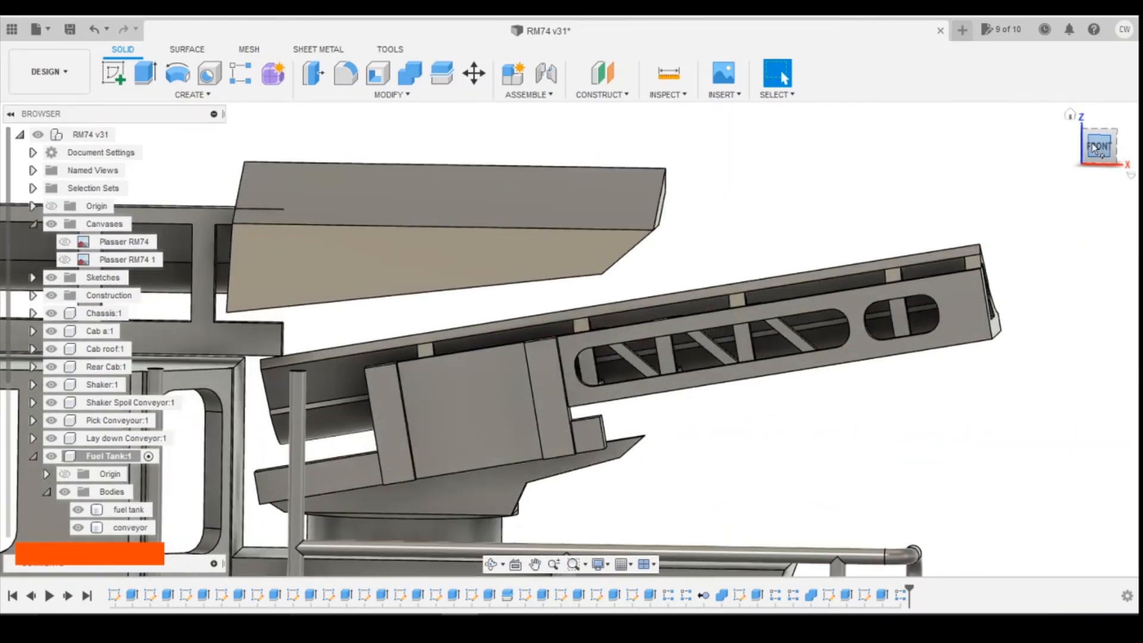